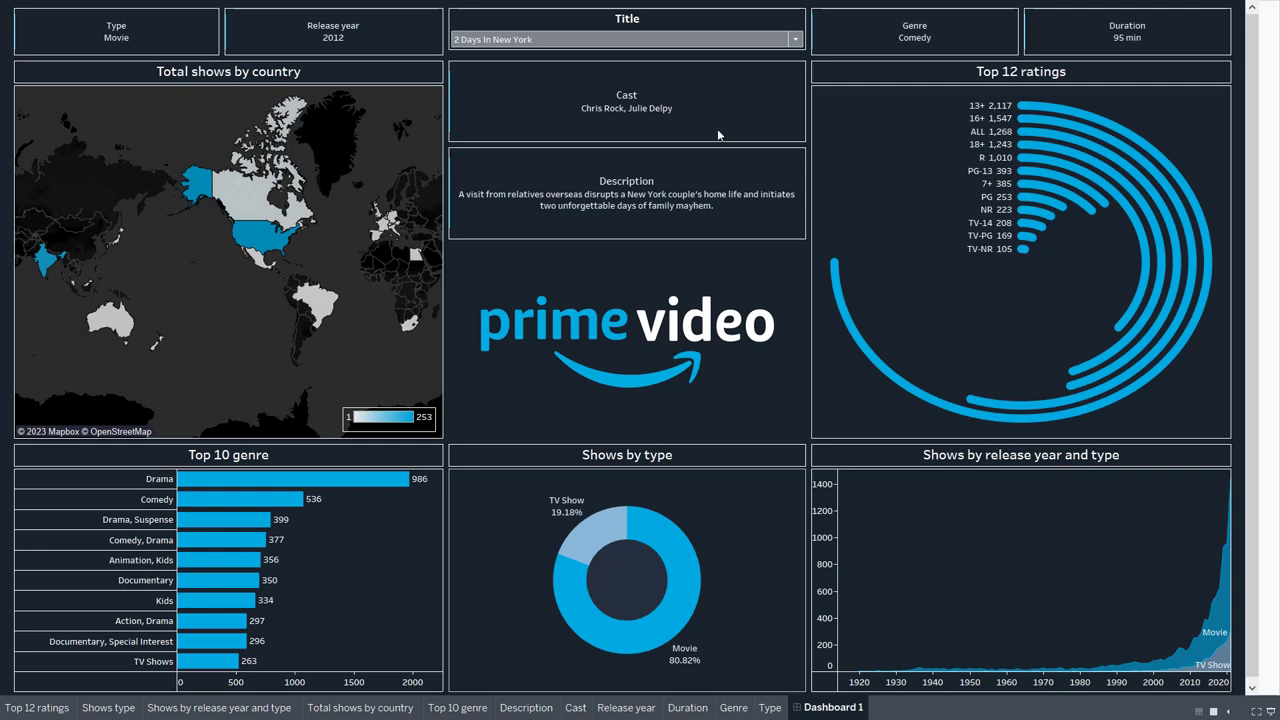
# - Choose the title 2:HRS in the finished dashboard's Title filter
pyautogui.click(605, 39)
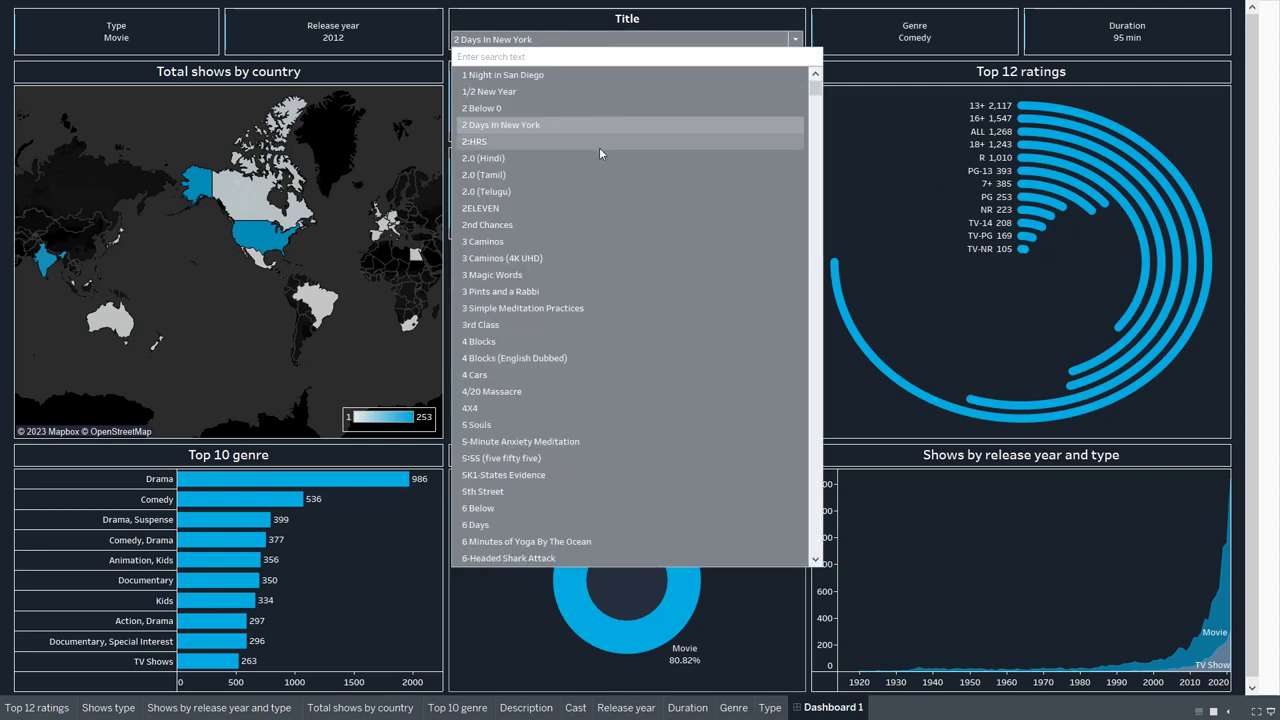
pyautogui.click(599, 142)
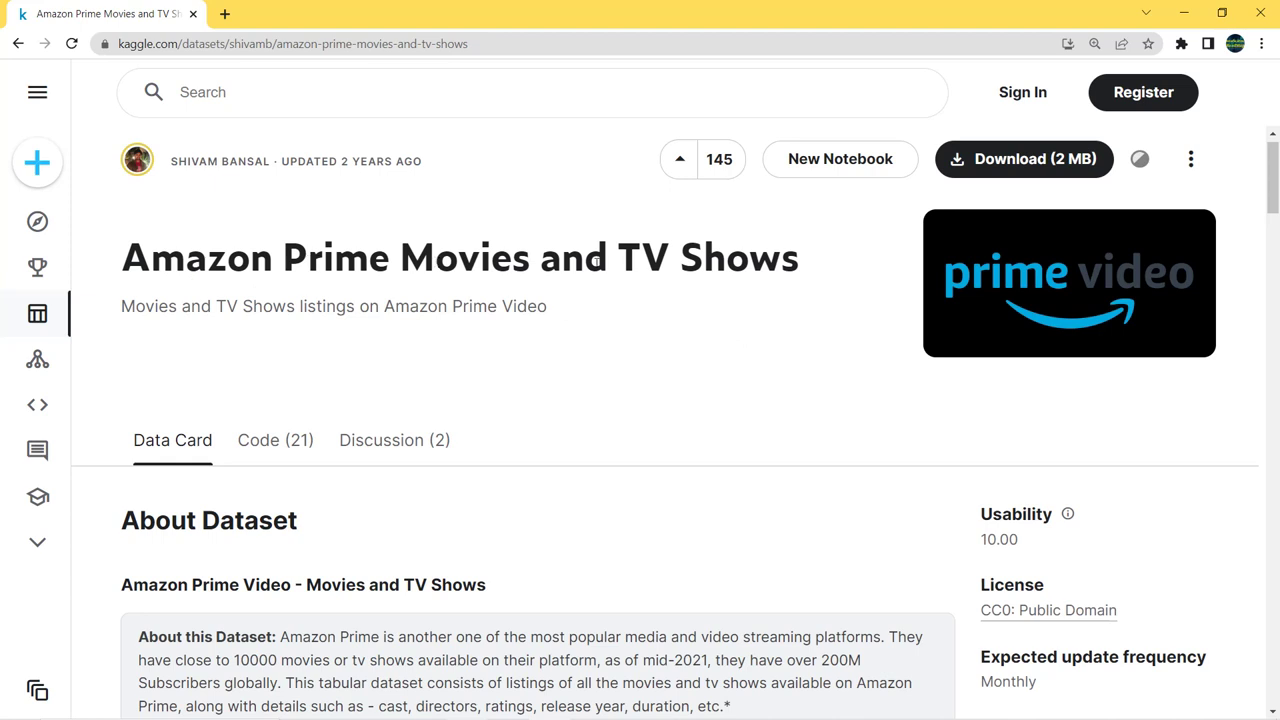
# - Review the Kaggle page of the Amazon Prime Movies and TV Shows dataset, including its address and description
pyautogui.doubleClick(529, 44)
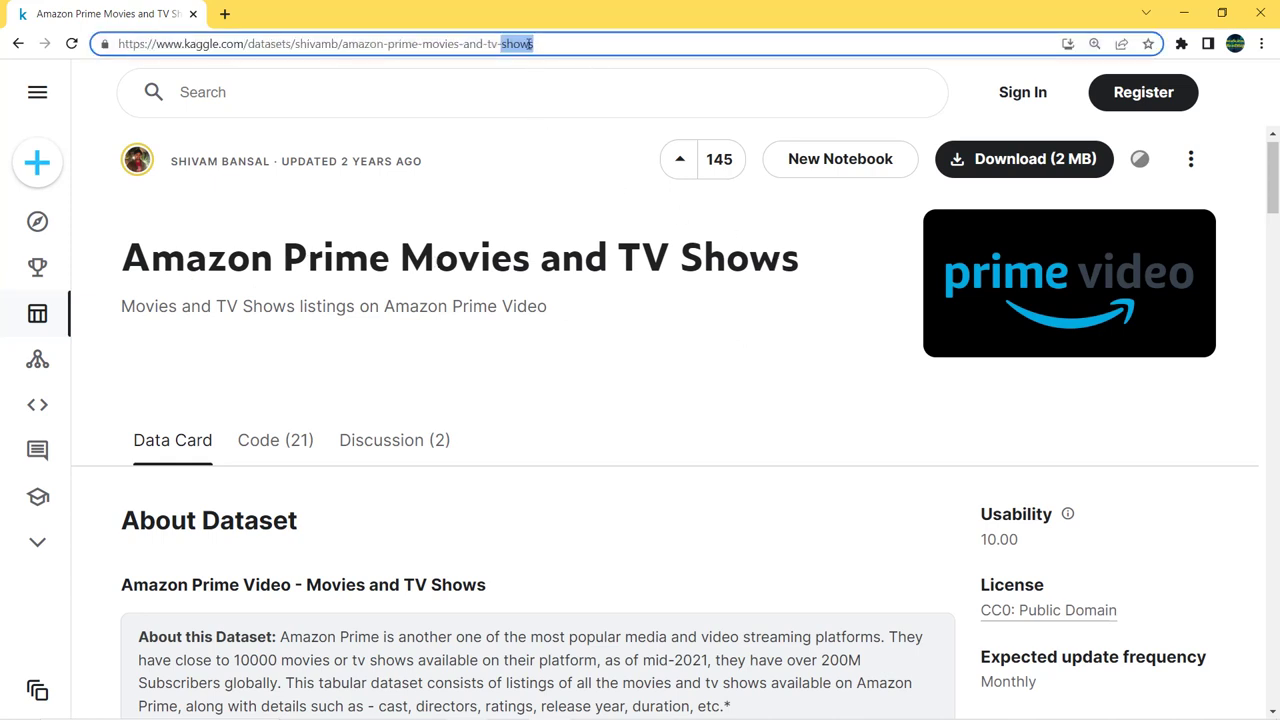
pyautogui.click(560, 190)
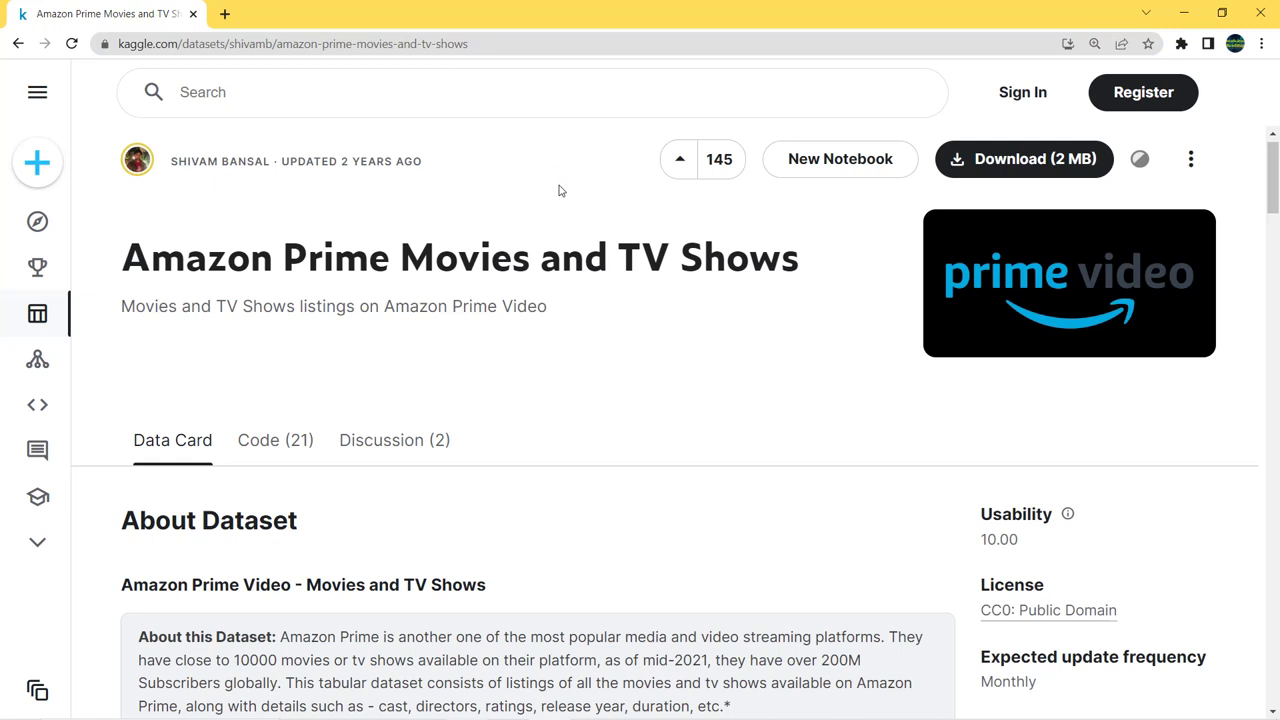
pyautogui.scroll(-2, 560, 190)
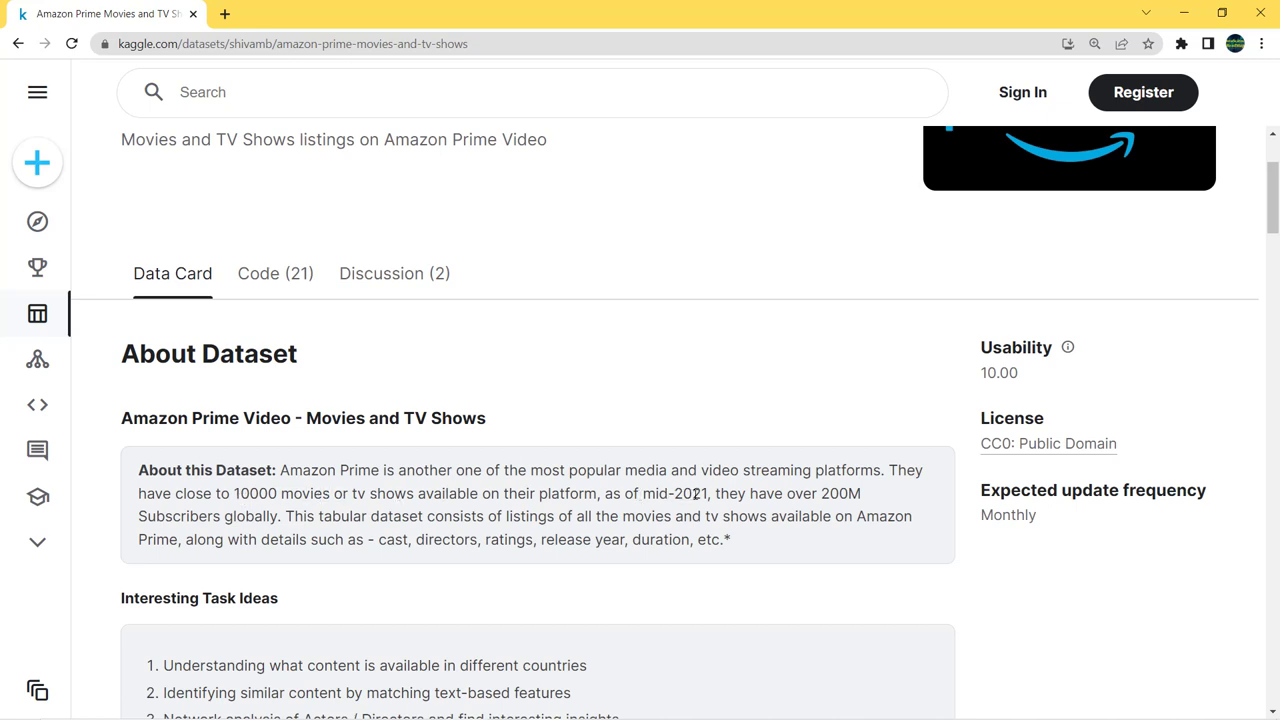
pyautogui.moveTo(285, 516); pyautogui.dragTo(200, 598)
pyautogui.click(346, 557)
pyautogui.scroll(-10, 709, 553)
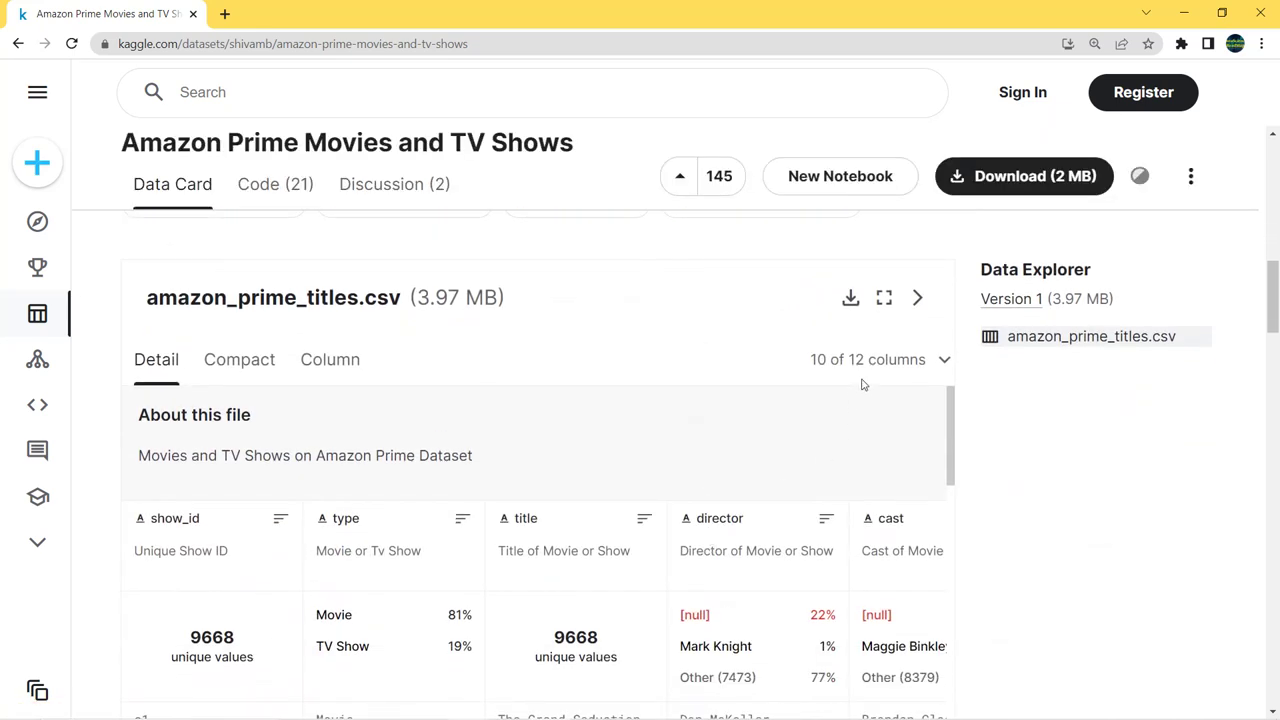
# - Examine the columns of amazon_prime_titles.csv in the data preview, from show_id through duration
pyautogui.scroll(-2, 863, 385)
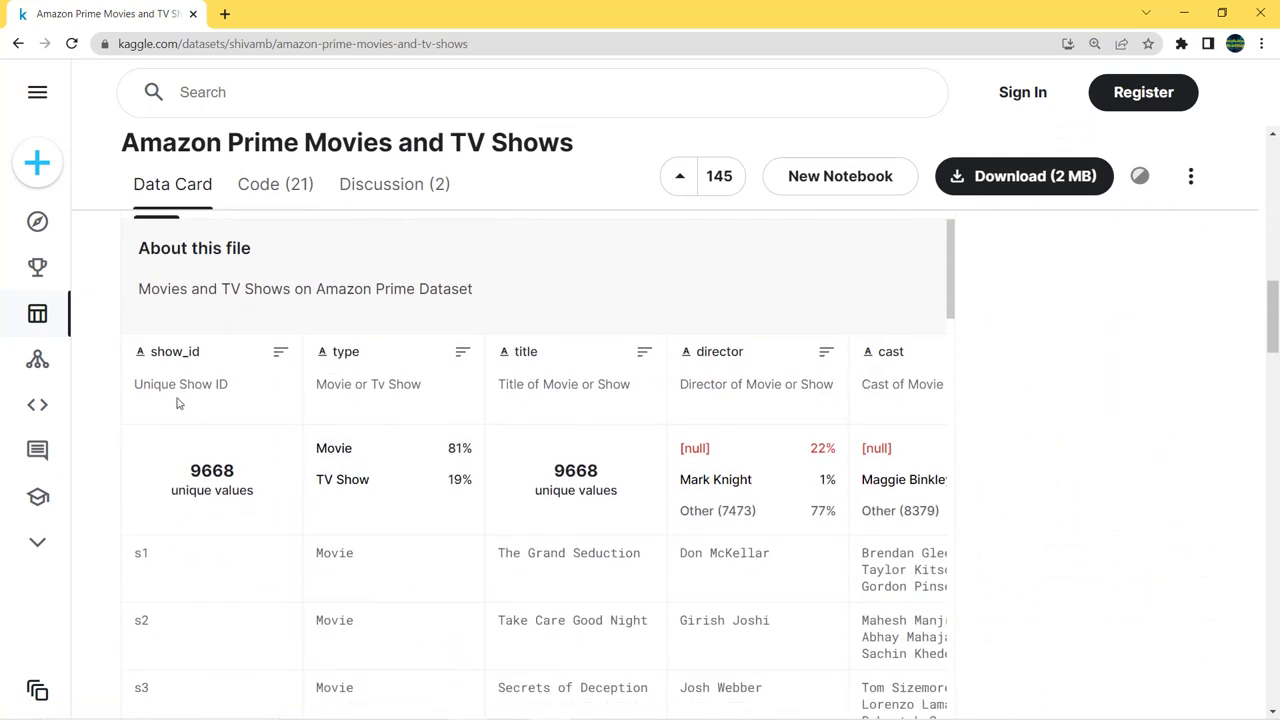
pyautogui.scroll(-2, 200, 458)
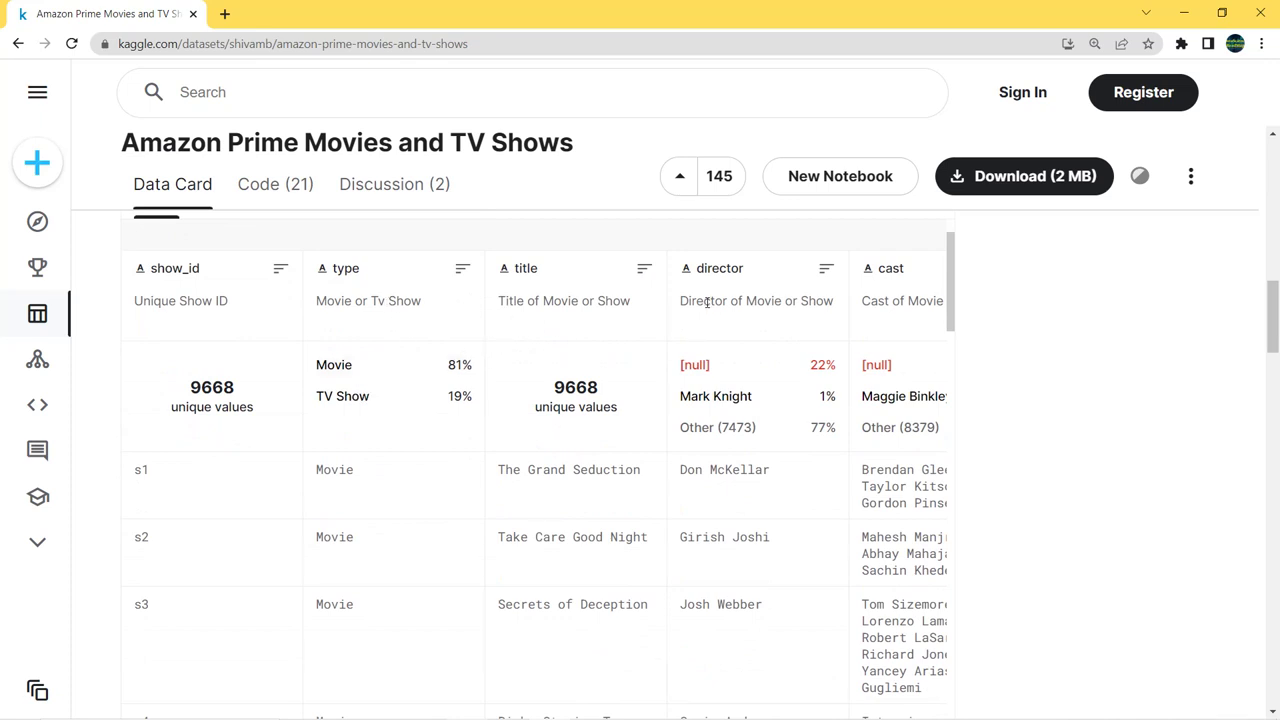
pyautogui.scroll(-1, 712, 315)
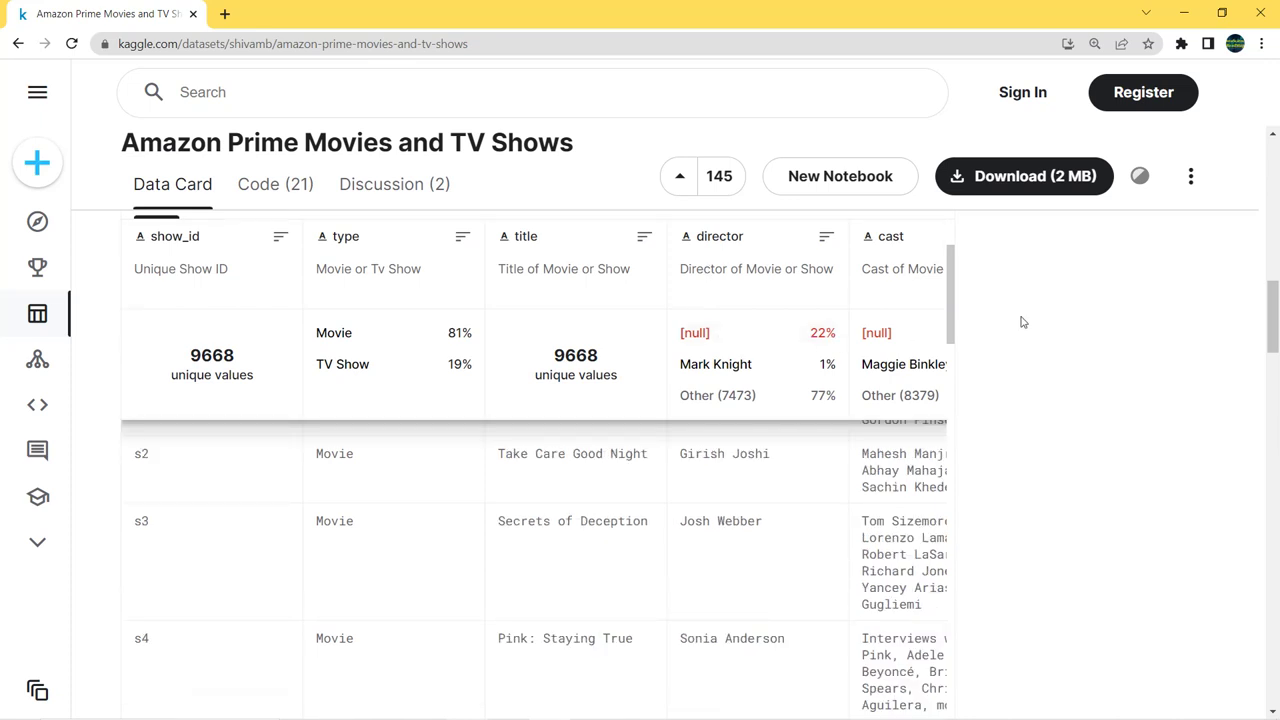
pyautogui.scroll(-5, 1010, 325)
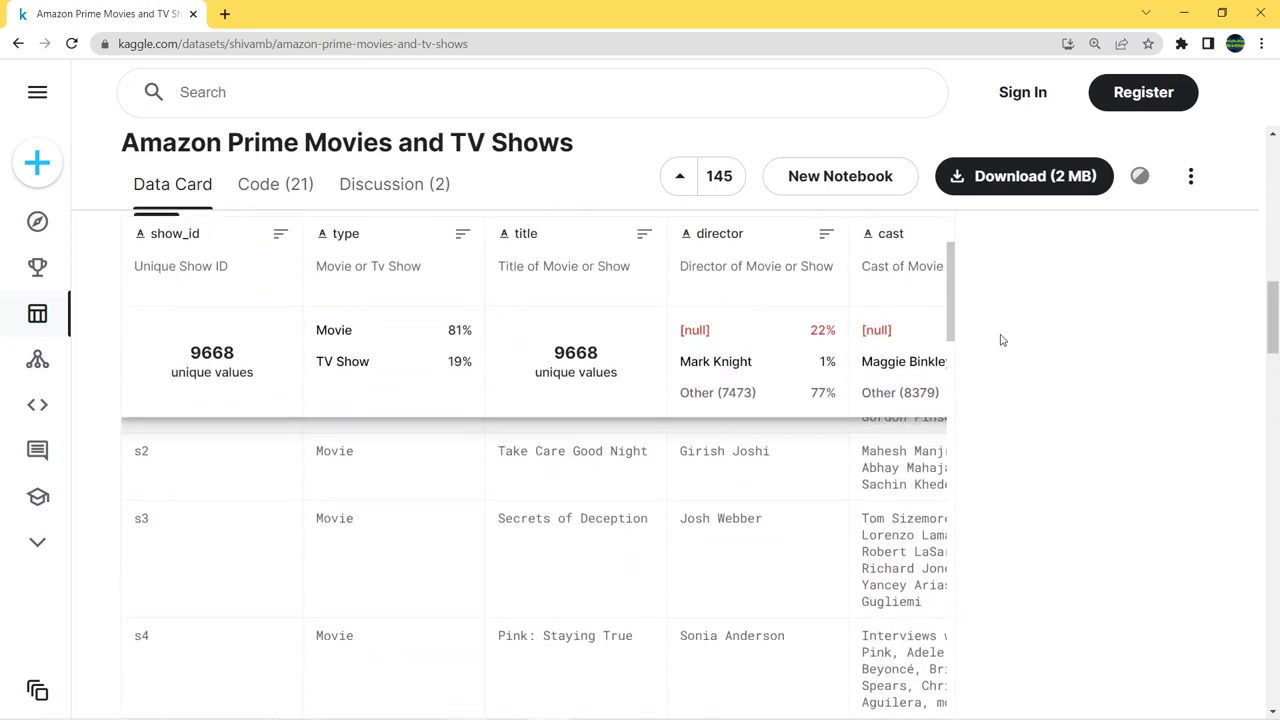
pyautogui.scroll(3, 1060, 452)
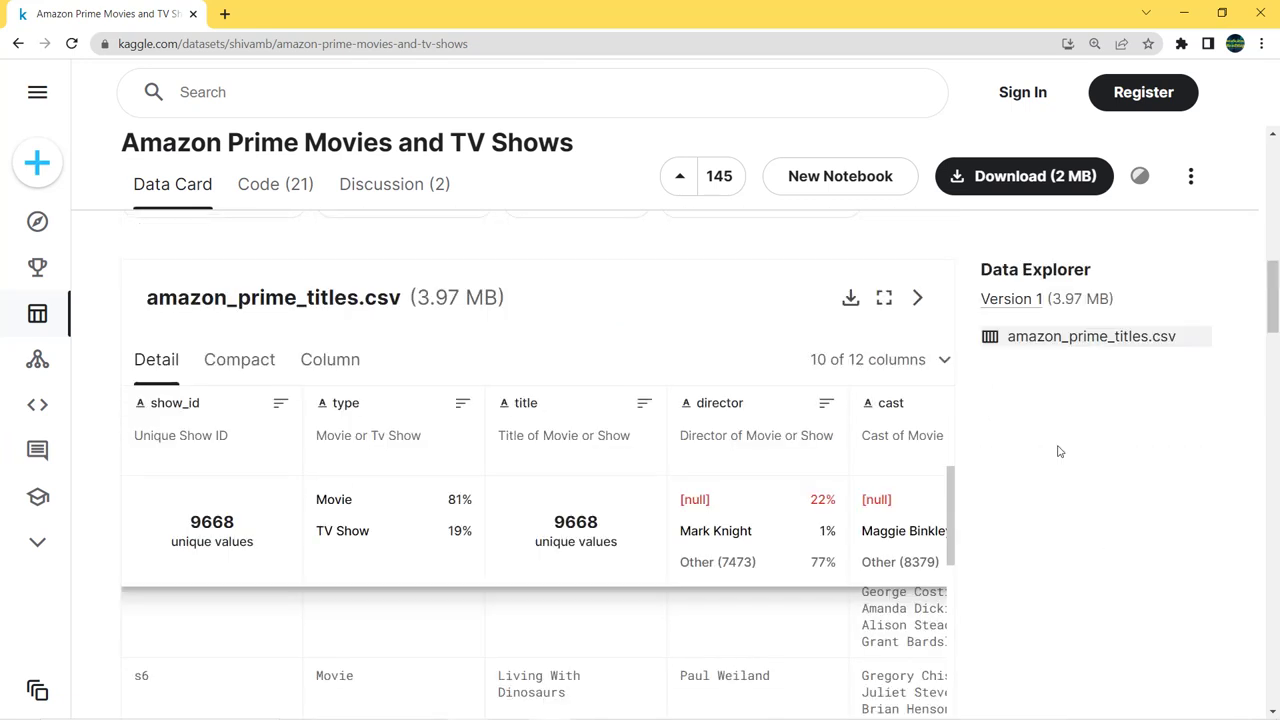
pyautogui.scroll(-4, 1055, 450)
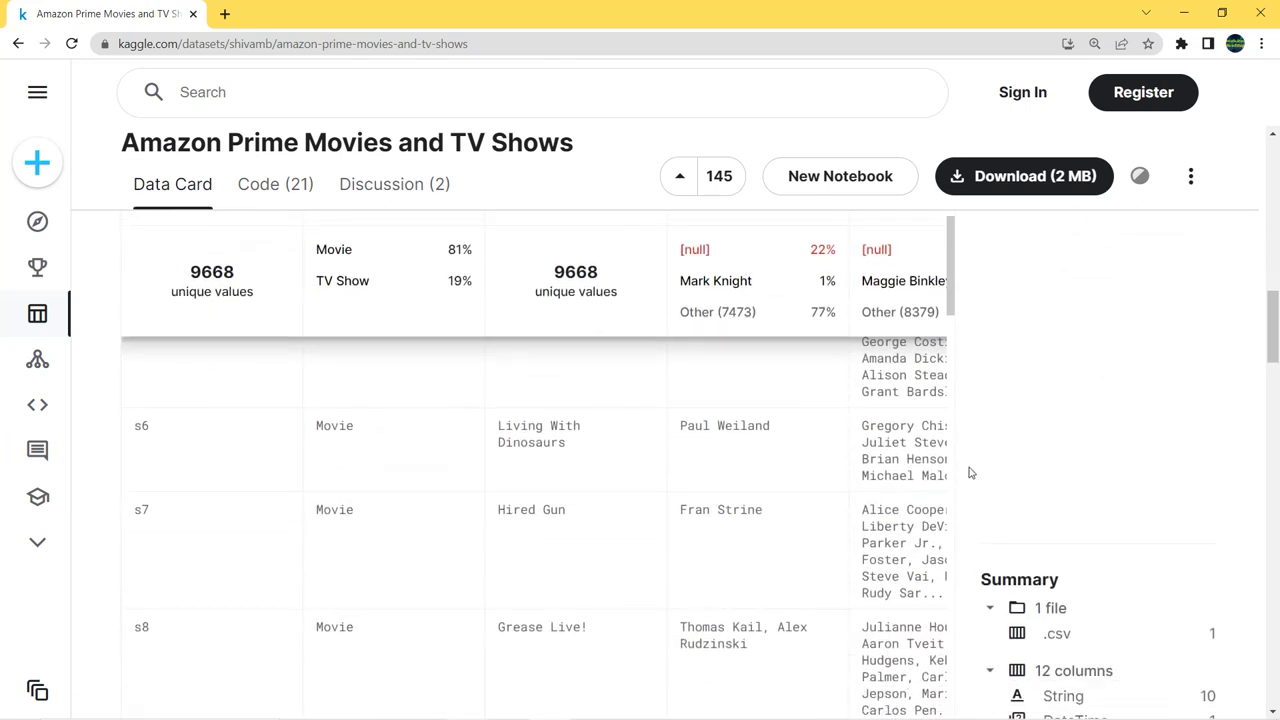
pyautogui.scroll(-1, 929, 474)
pyautogui.moveTo(490, 532); pyautogui.dragTo(857, 531)
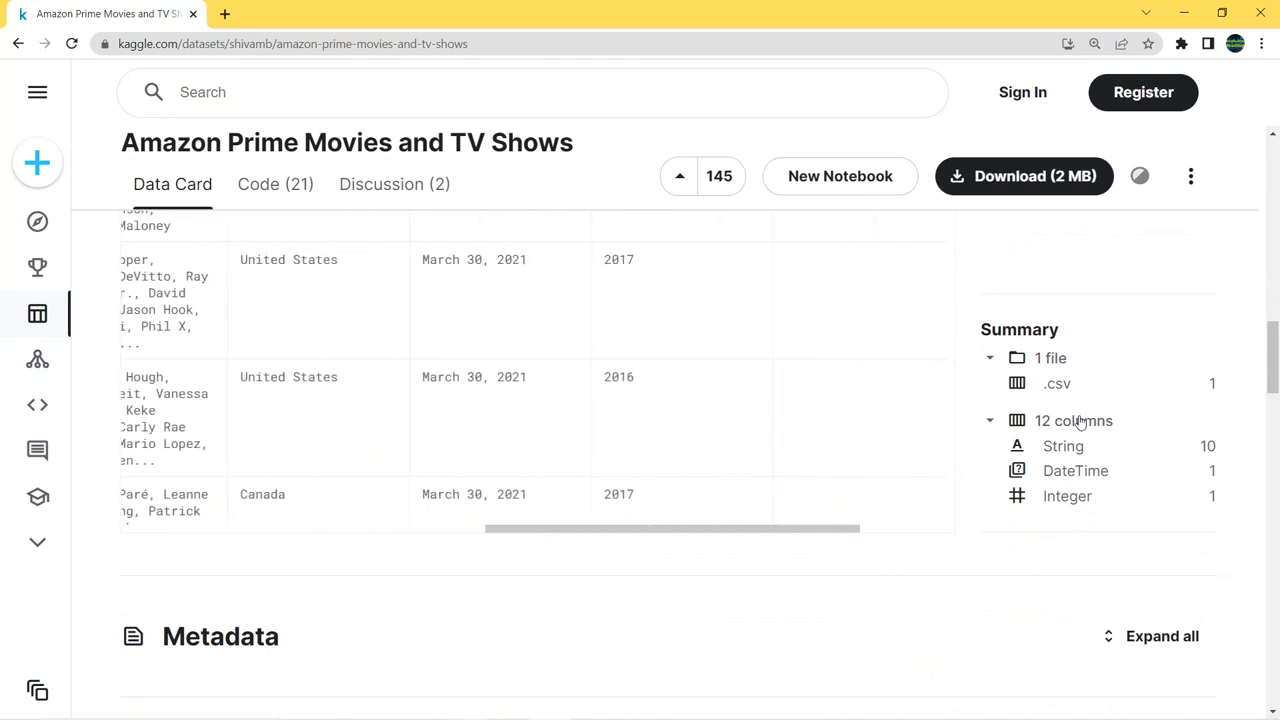
pyautogui.scroll(5, 1078, 420)
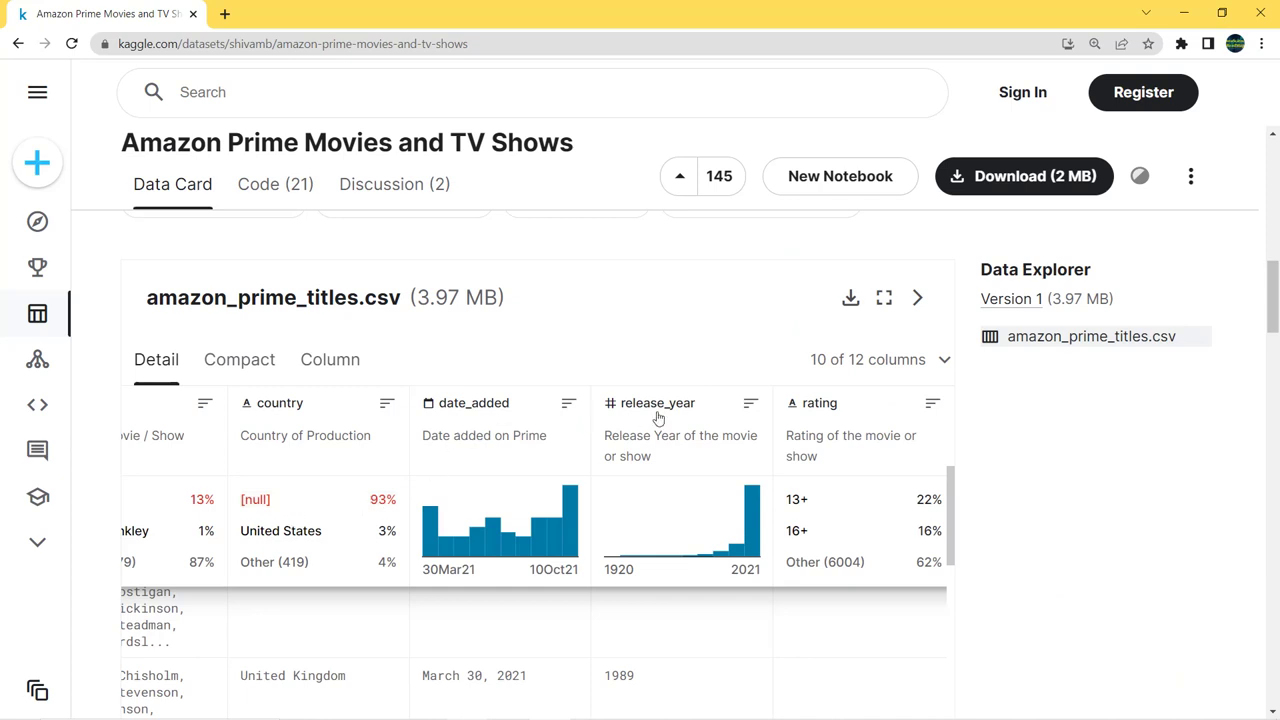
pyautogui.scroll(-4, 996, 508)
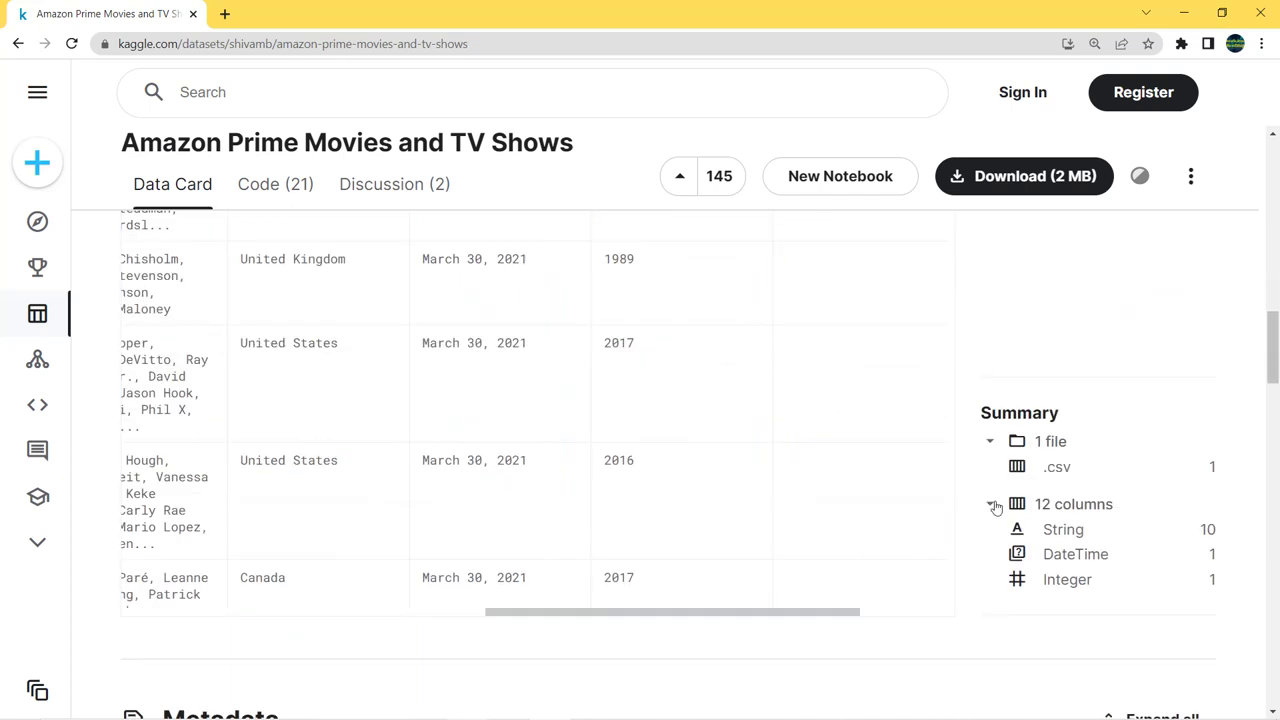
pyautogui.moveTo(854, 611); pyautogui.dragTo(941, 611)
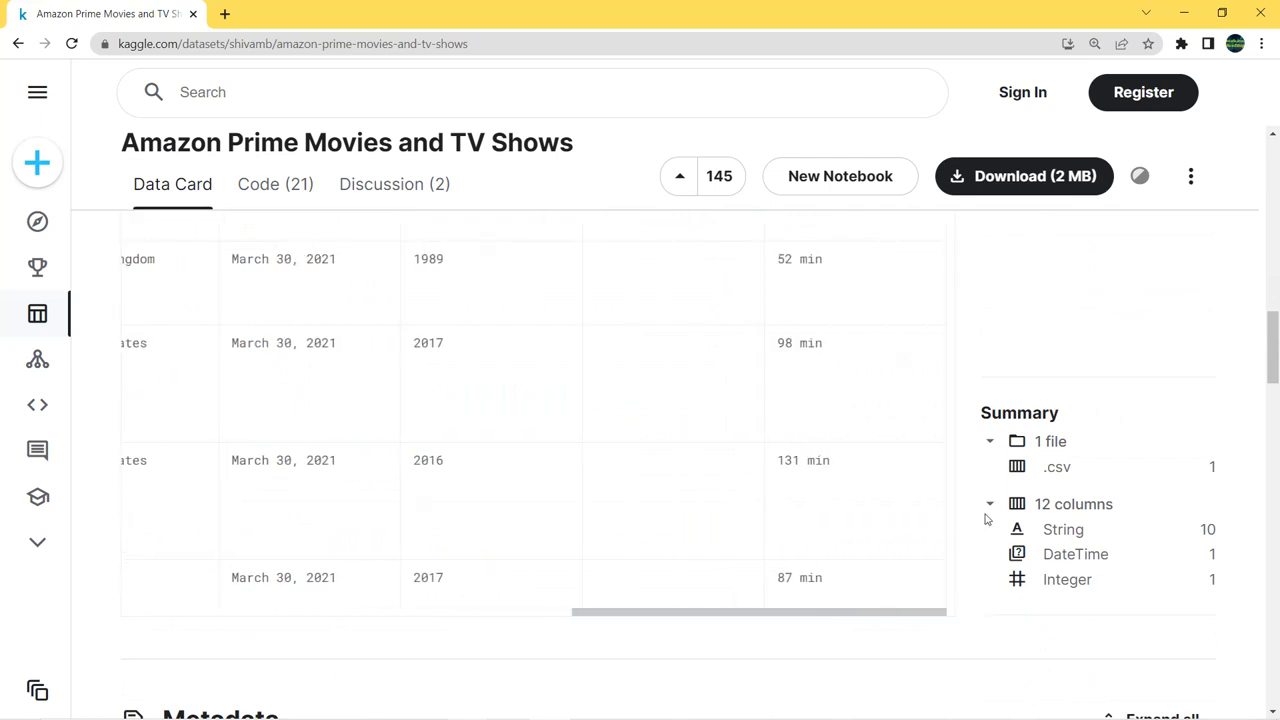
pyautogui.scroll(4, 985, 518)
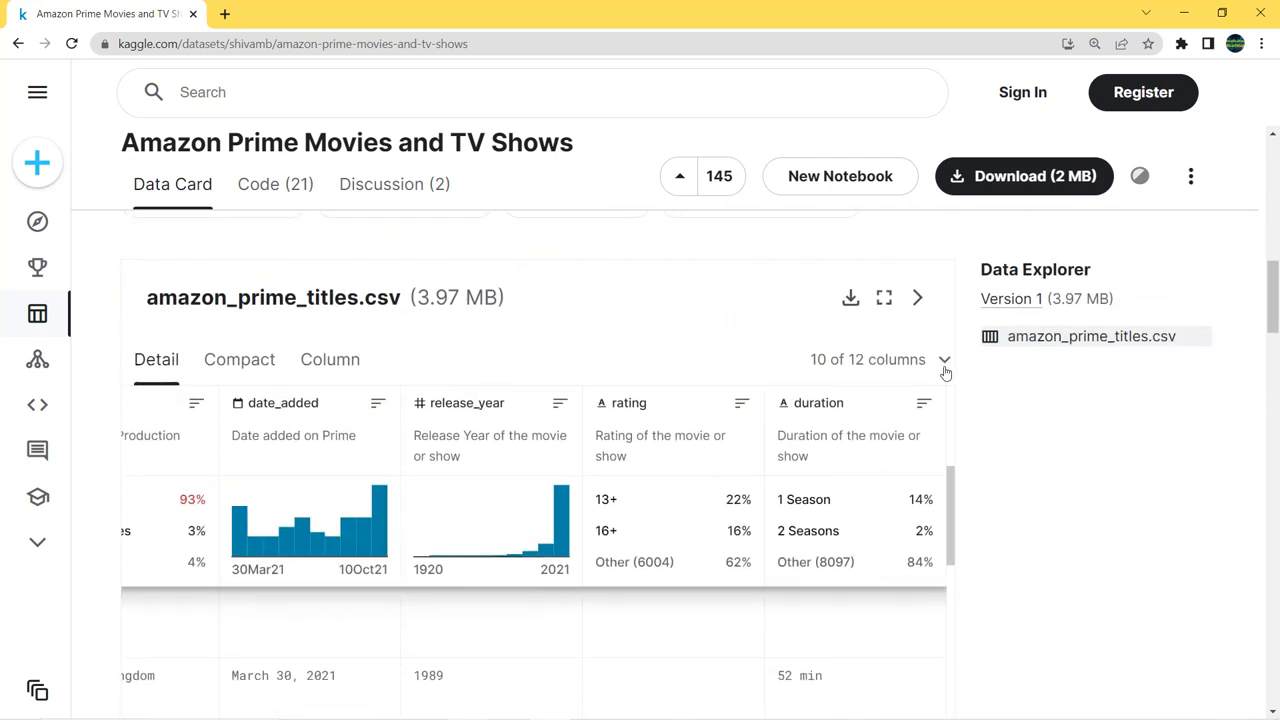
# - Check the preview's column selection list for the unselected listed_in and description columns, leaving the selection as it is
pyautogui.click(944, 362)
pyautogui.scroll(-8, 886, 366)
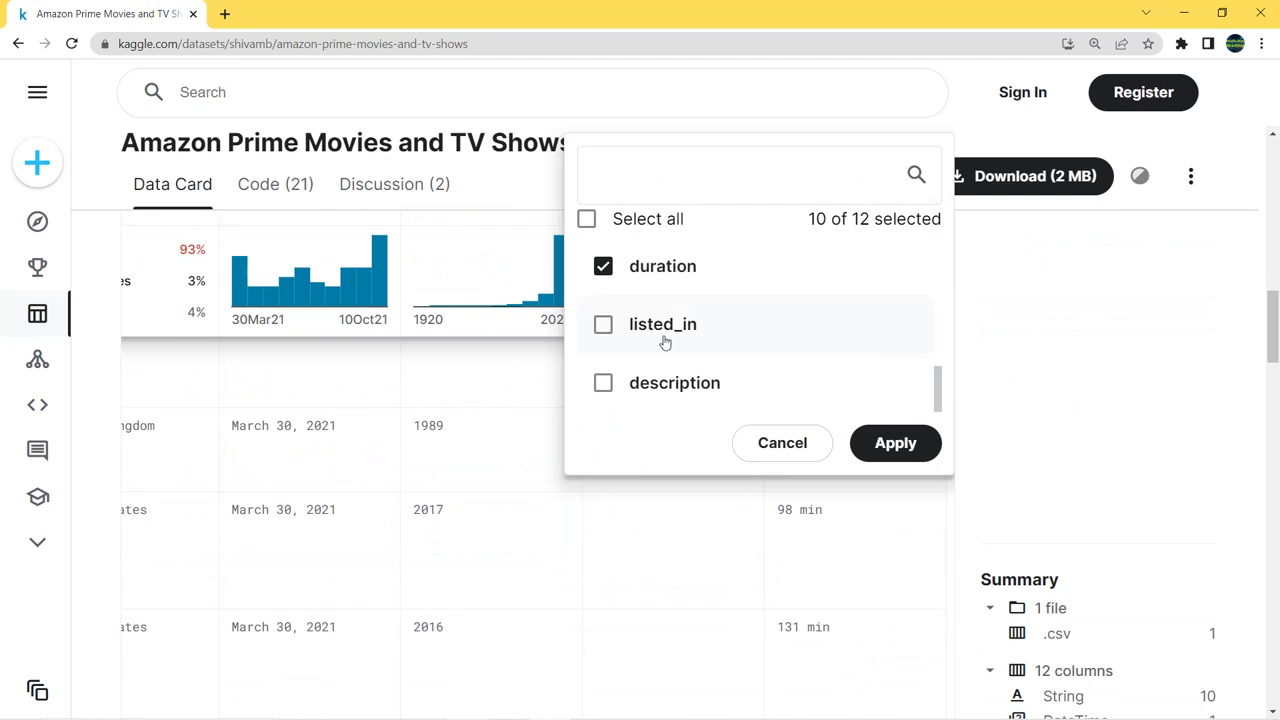
pyautogui.scroll(-1, 665, 385)
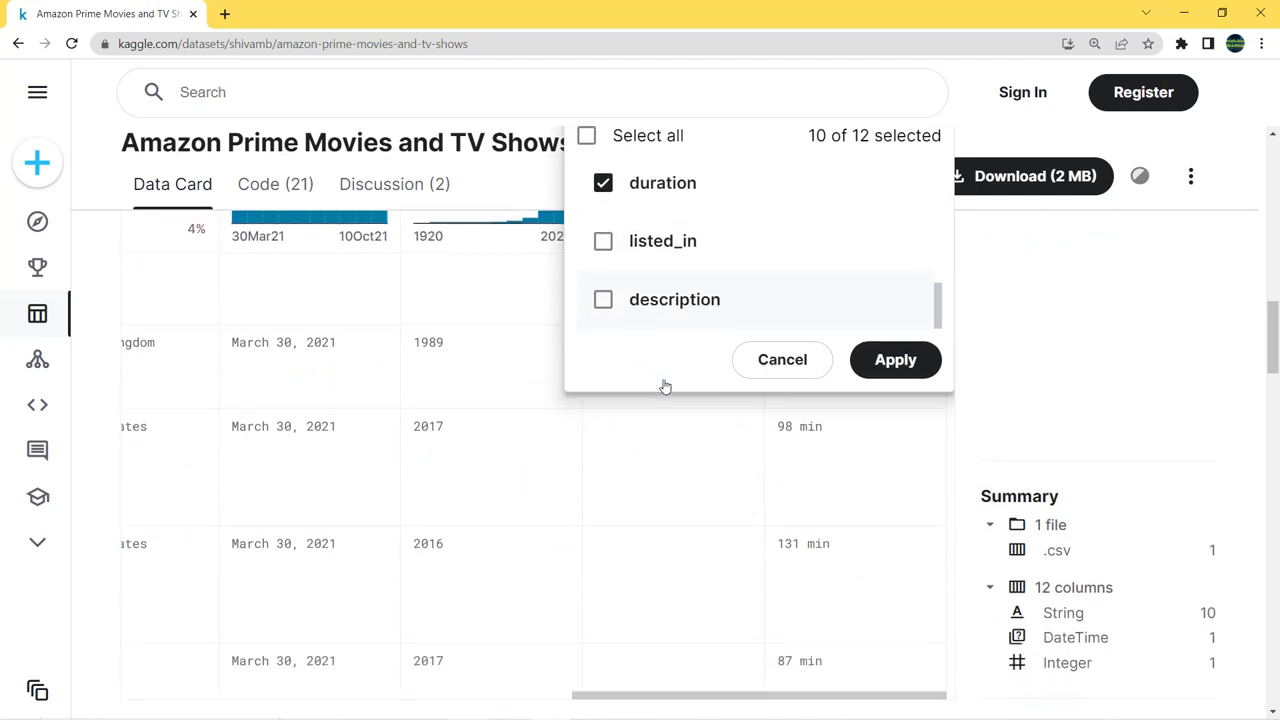
pyautogui.click(1089, 335)
pyautogui.scroll(-1, 1089, 335)
pyautogui.scroll(-1, 1085, 380)
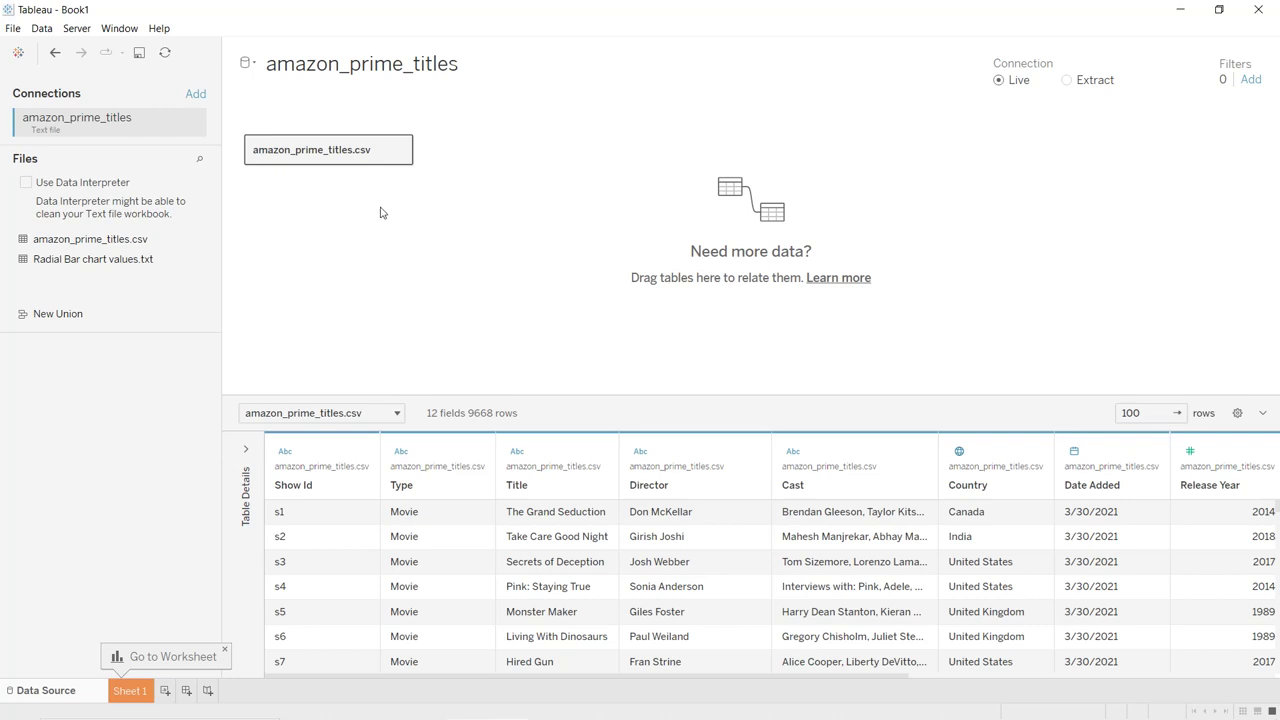
# - In Tableau, open the amazon_prime_titles.csv table for joining and add Radial Bar chart values.txt to it
pyautogui.click(401, 150)
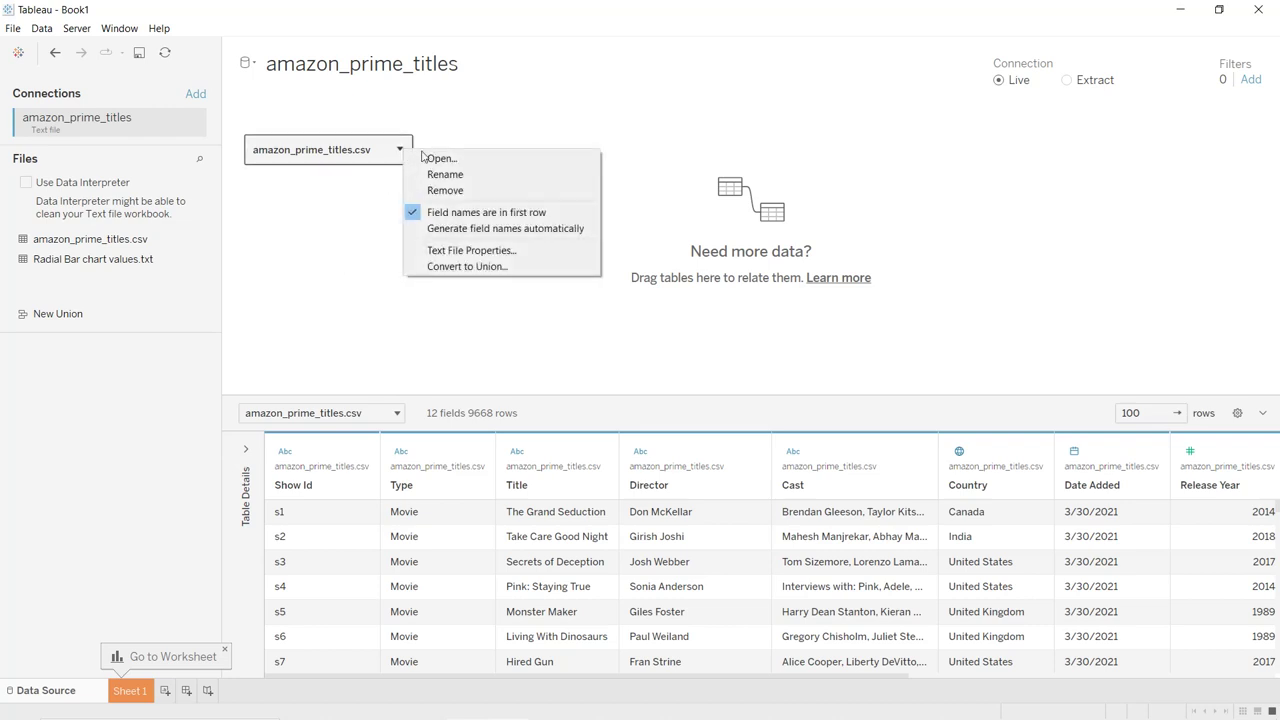
pyautogui.click(424, 157)
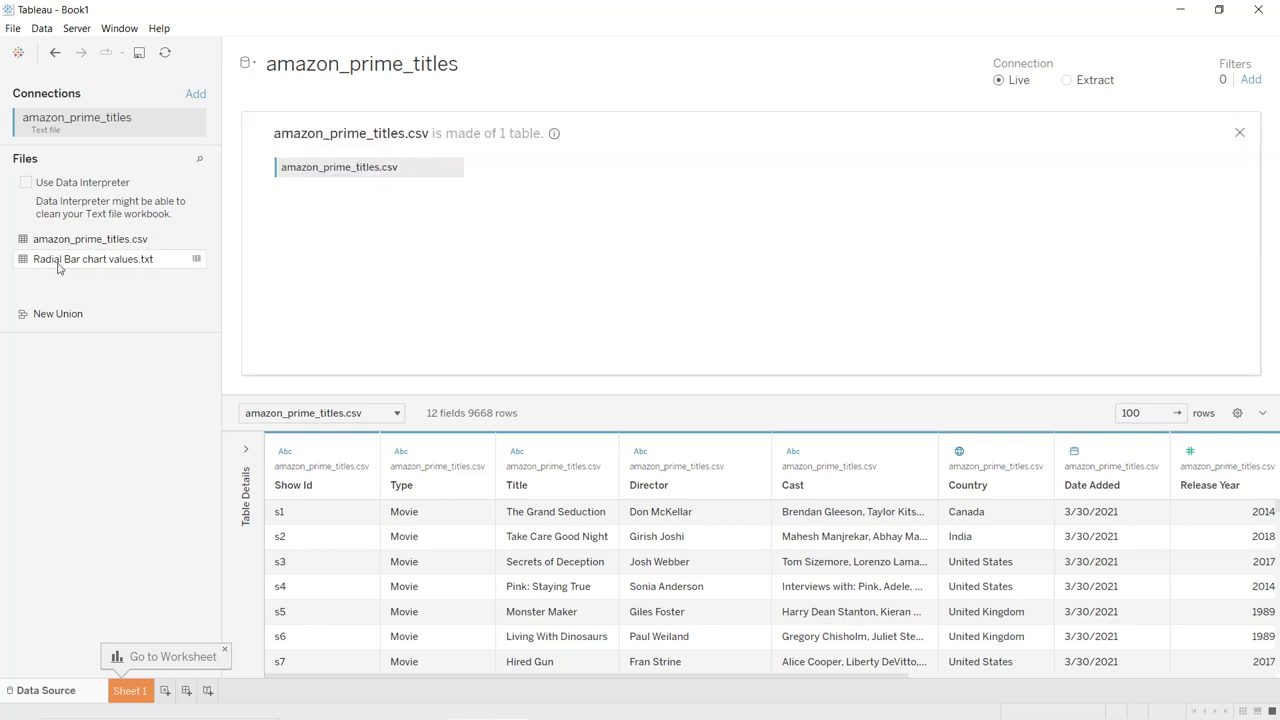
pyautogui.moveTo(60, 264); pyautogui.dragTo(574, 177)
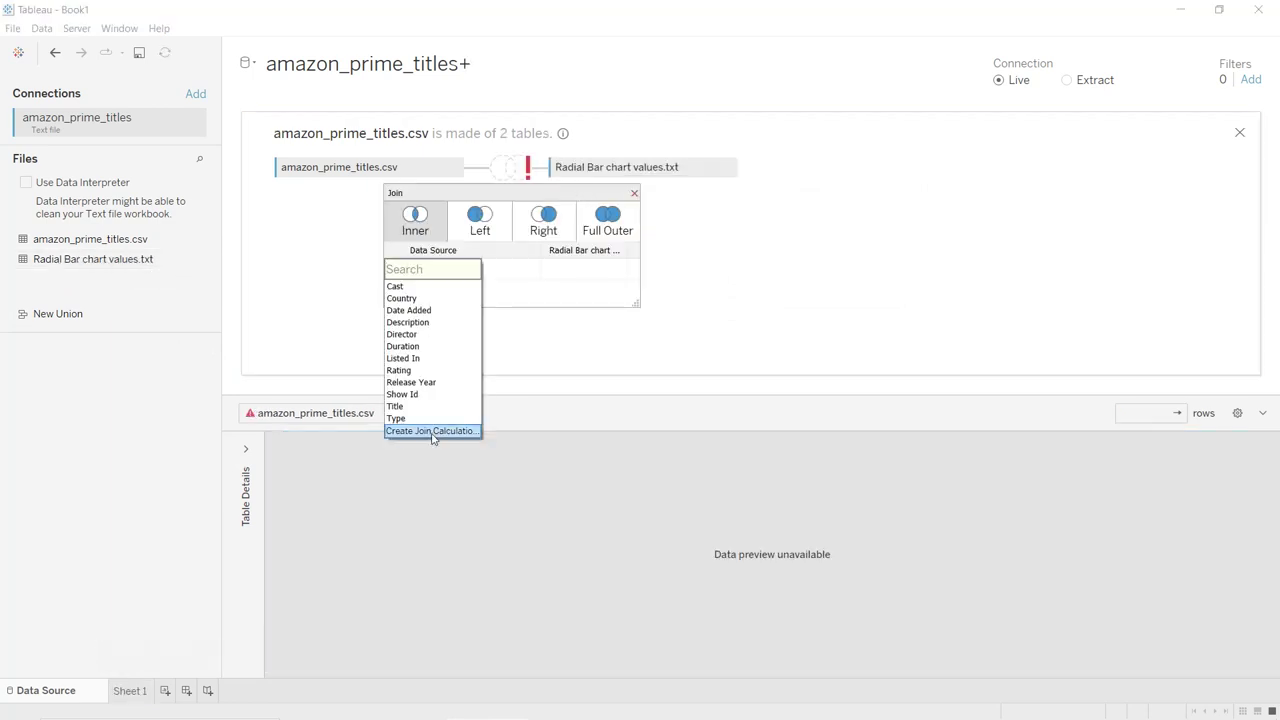
# - Inner join the two tables with join calculations of 1 = 1, and view the Value column in the joined data
pyautogui.click(432, 432)
pyautogui.write('1')
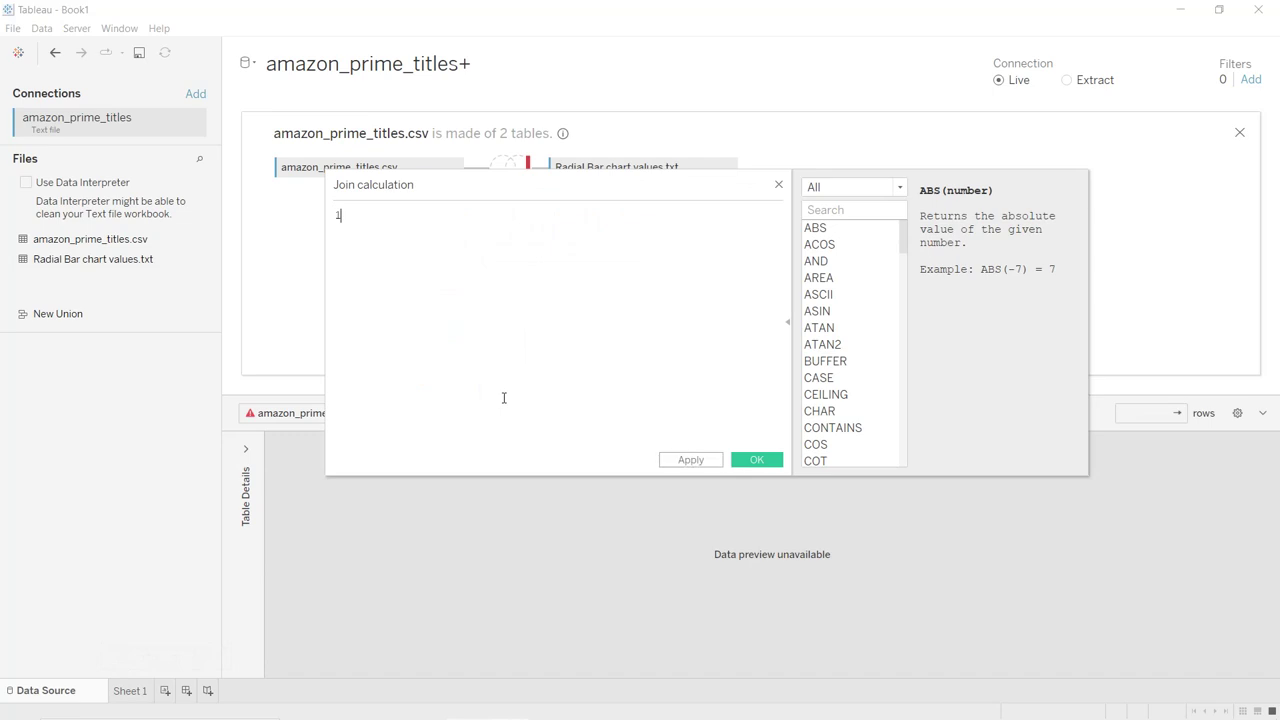
pyautogui.click(755, 461)
pyautogui.click(592, 268)
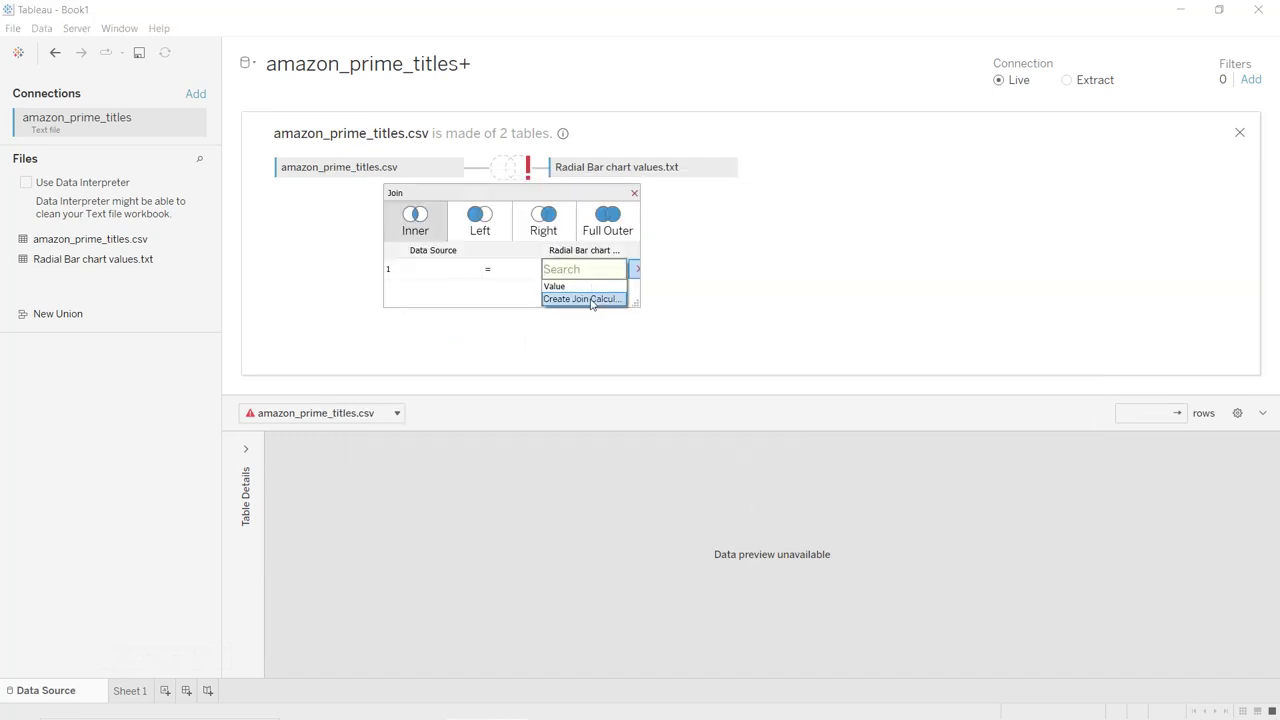
pyautogui.click(592, 300)
pyautogui.click(690, 459)
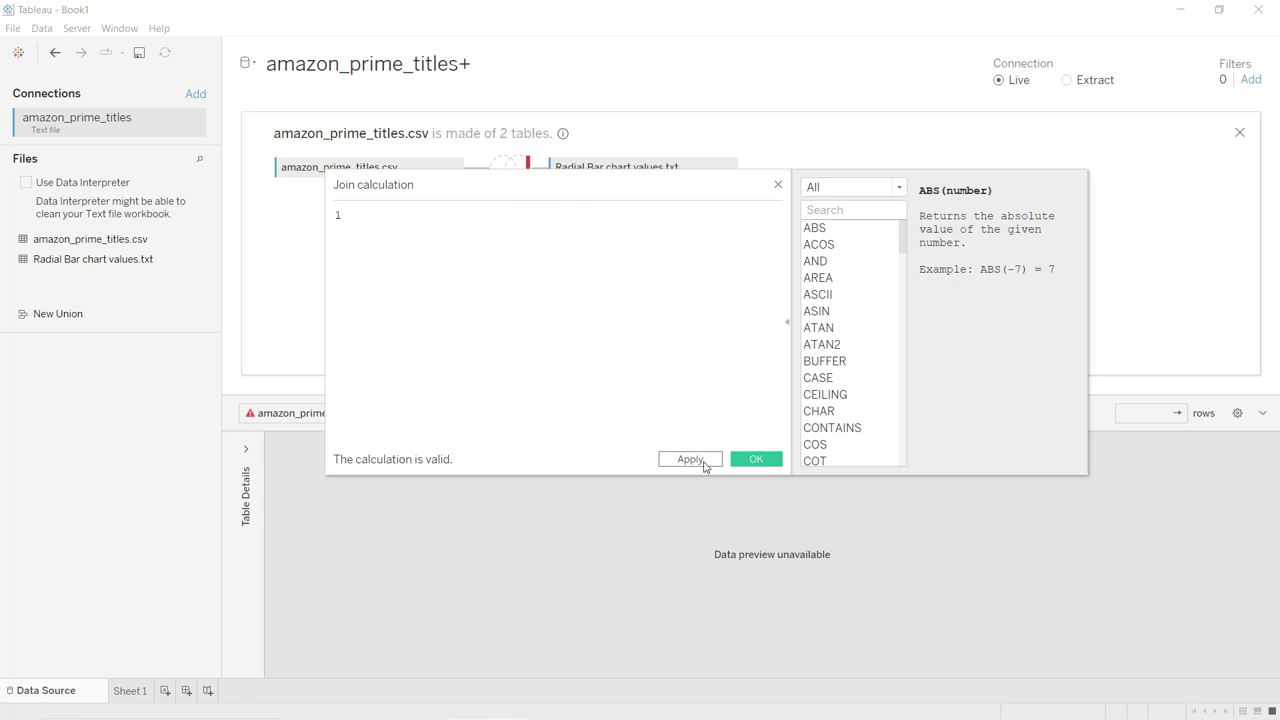
pyautogui.click(753, 459)
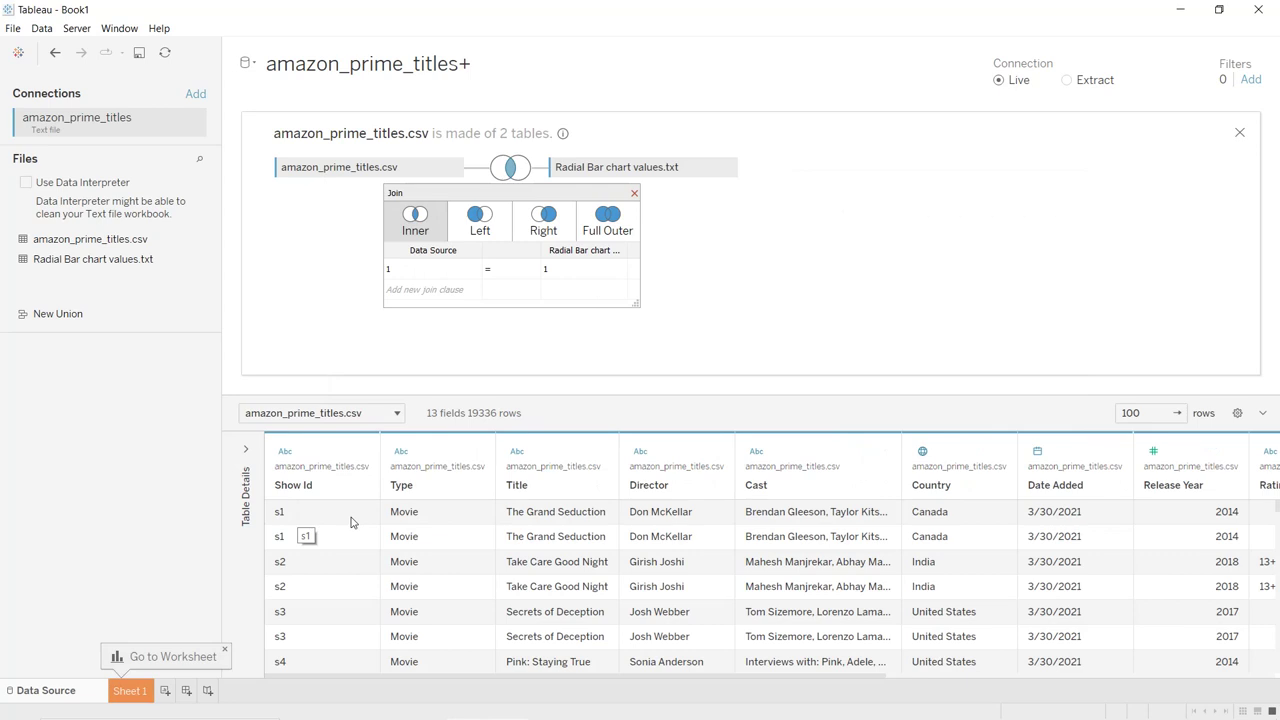
pyautogui.moveTo(520, 678); pyautogui.dragTo(941, 678)
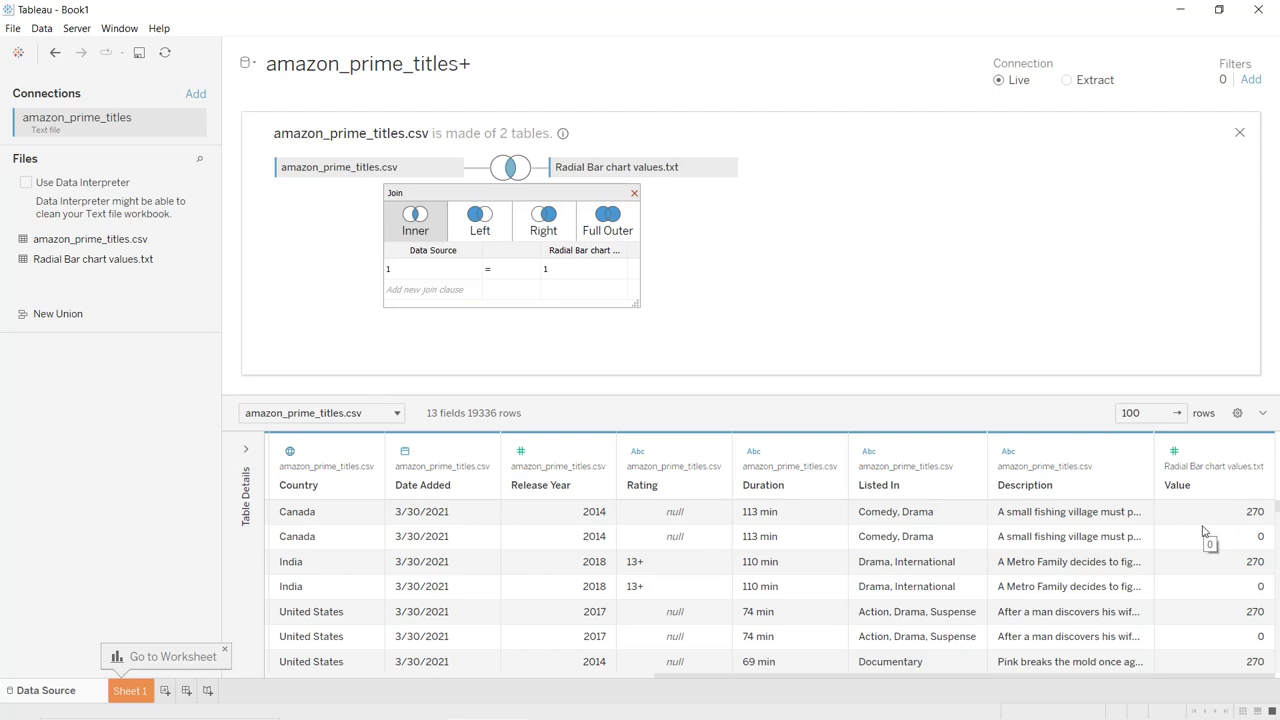
# - Set the worksheet shading of Sheet 1 to the dark navy colour #19222d
pyautogui.click(131, 690)
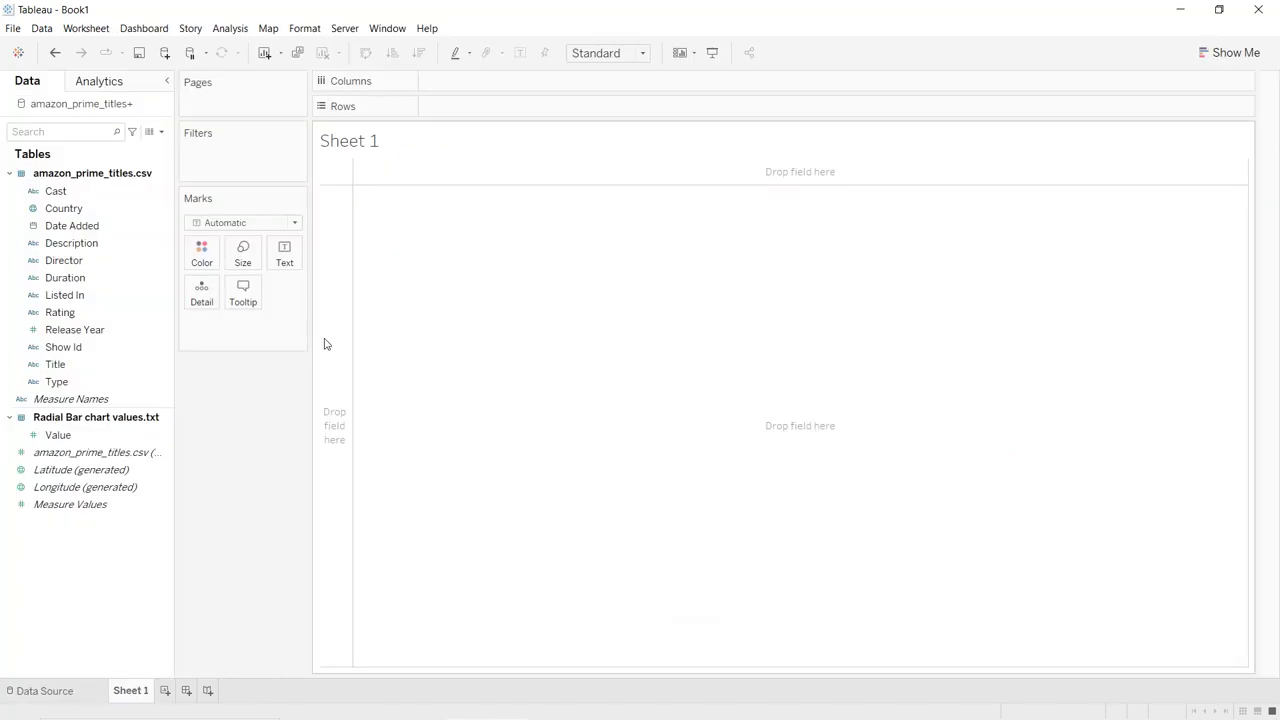
pyautogui.rightClick(446, 234)
pyautogui.click(502, 295)
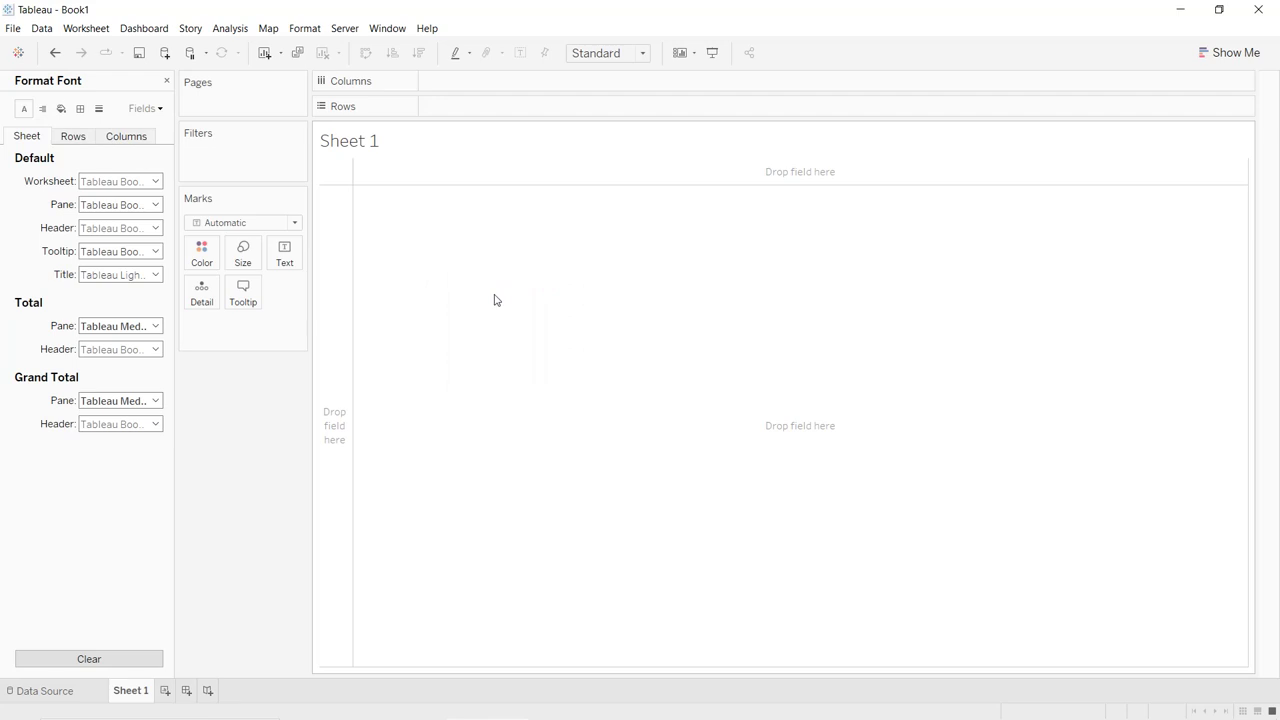
pyautogui.click(58, 115)
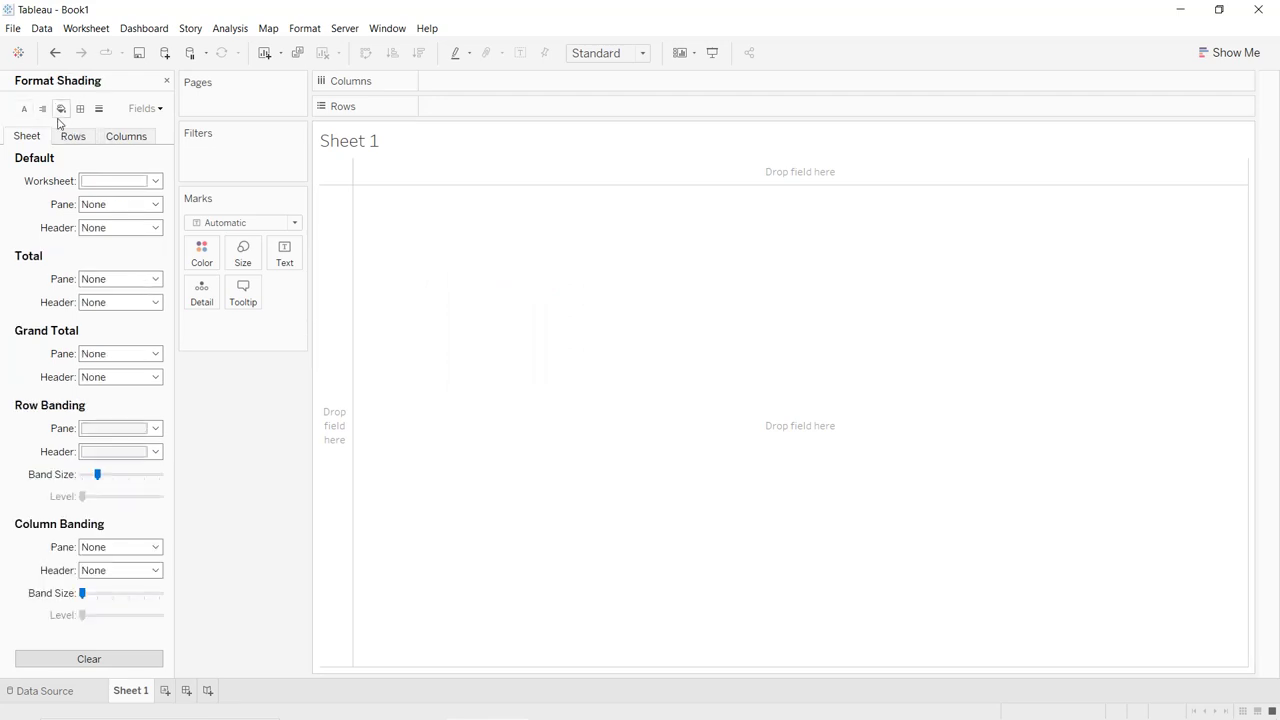
pyautogui.click(88, 184)
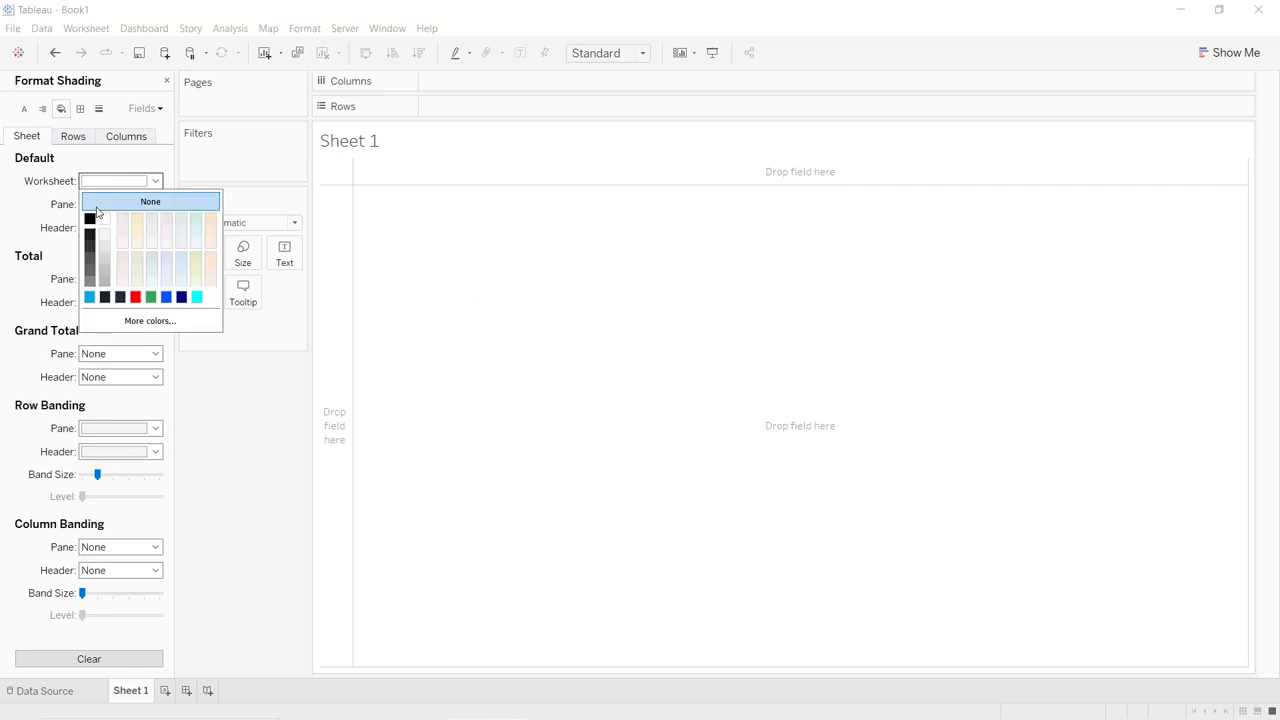
pyautogui.click(106, 298)
pyautogui.click(187, 331)
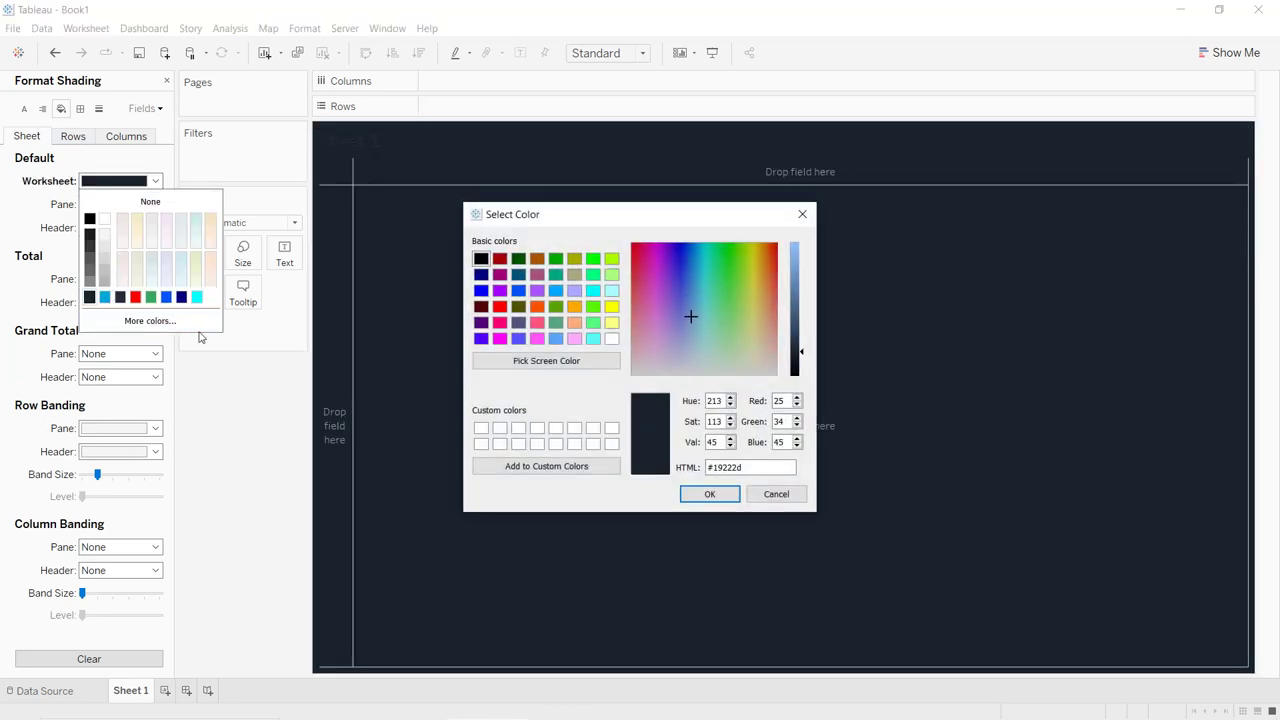
pyautogui.click(768, 470)
pyautogui.moveTo(766, 471); pyautogui.dragTo(705, 471)
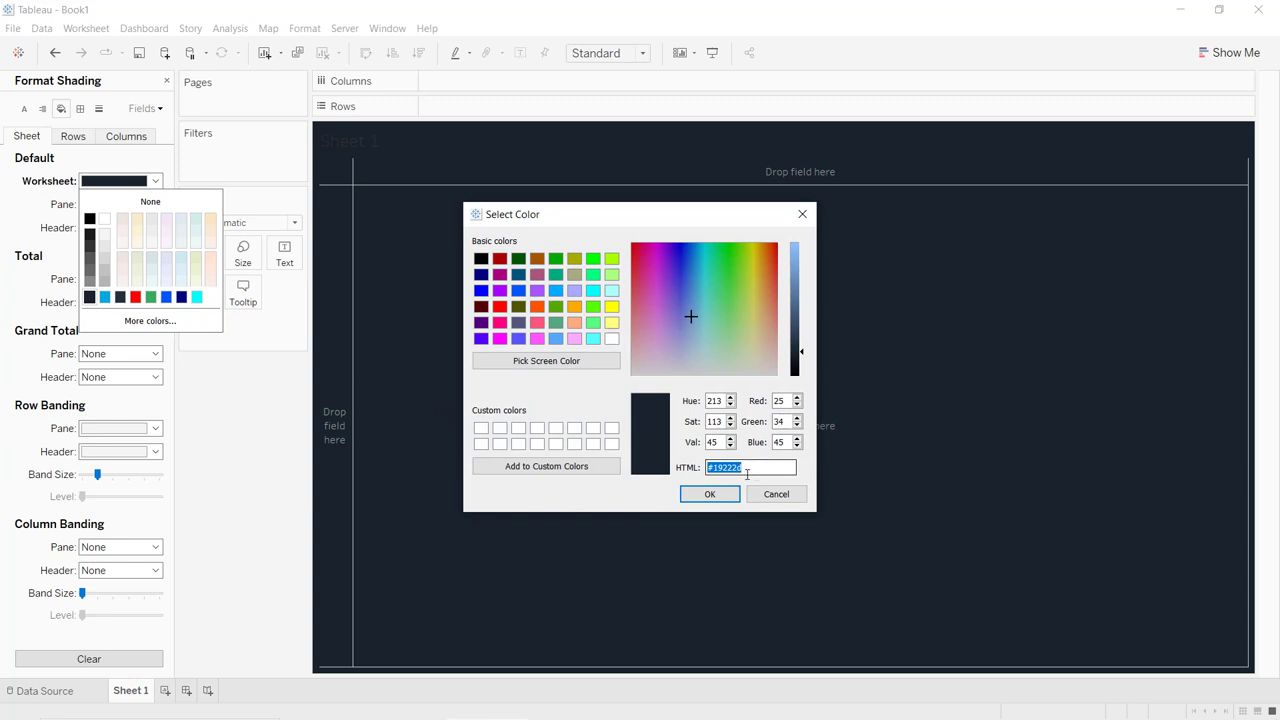
pyautogui.click(722, 495)
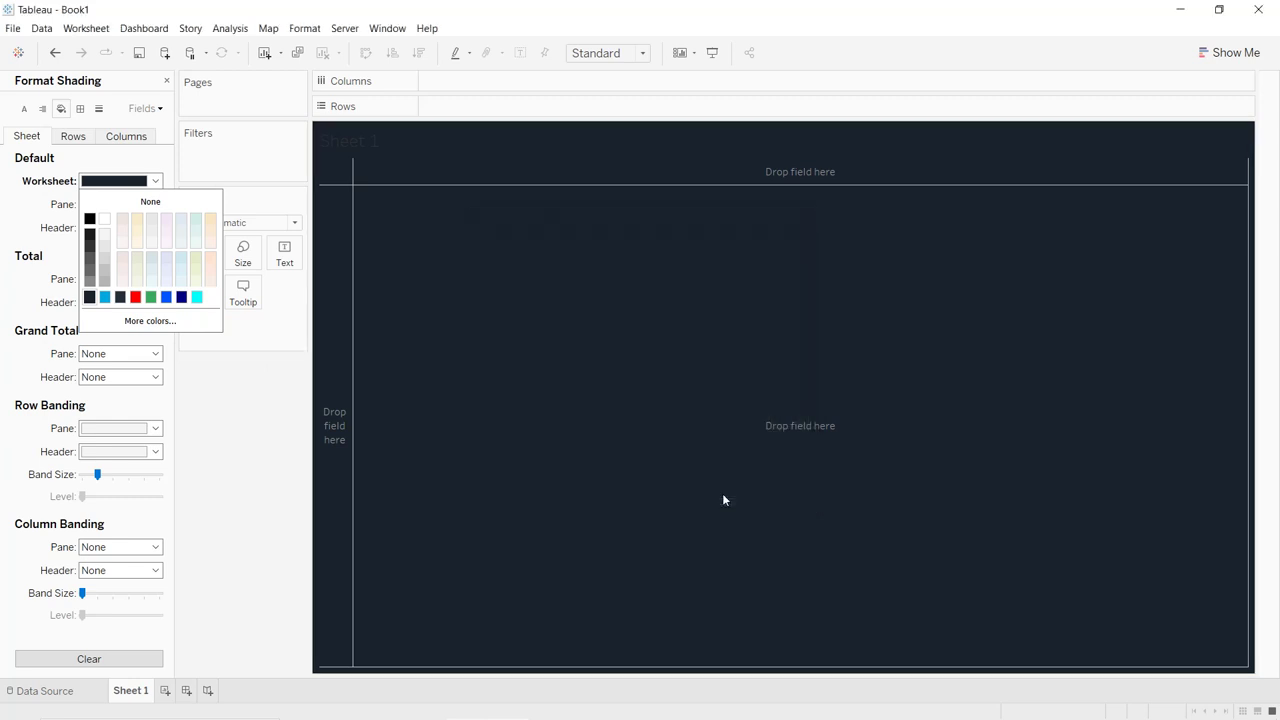
# - Set the workbook's font for all worksheets to size 8, bold and white
pyautogui.click(267, 444)
pyautogui.press('Escape')
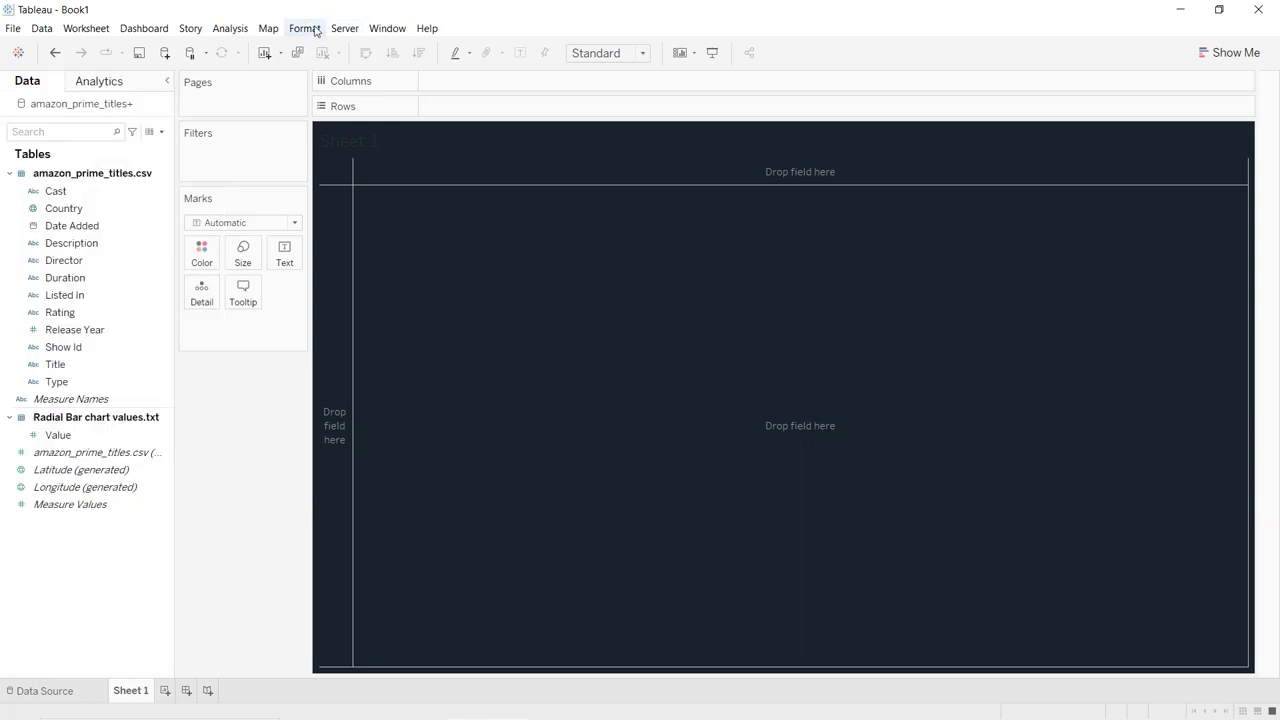
pyautogui.click(305, 28)
pyautogui.click(336, 78)
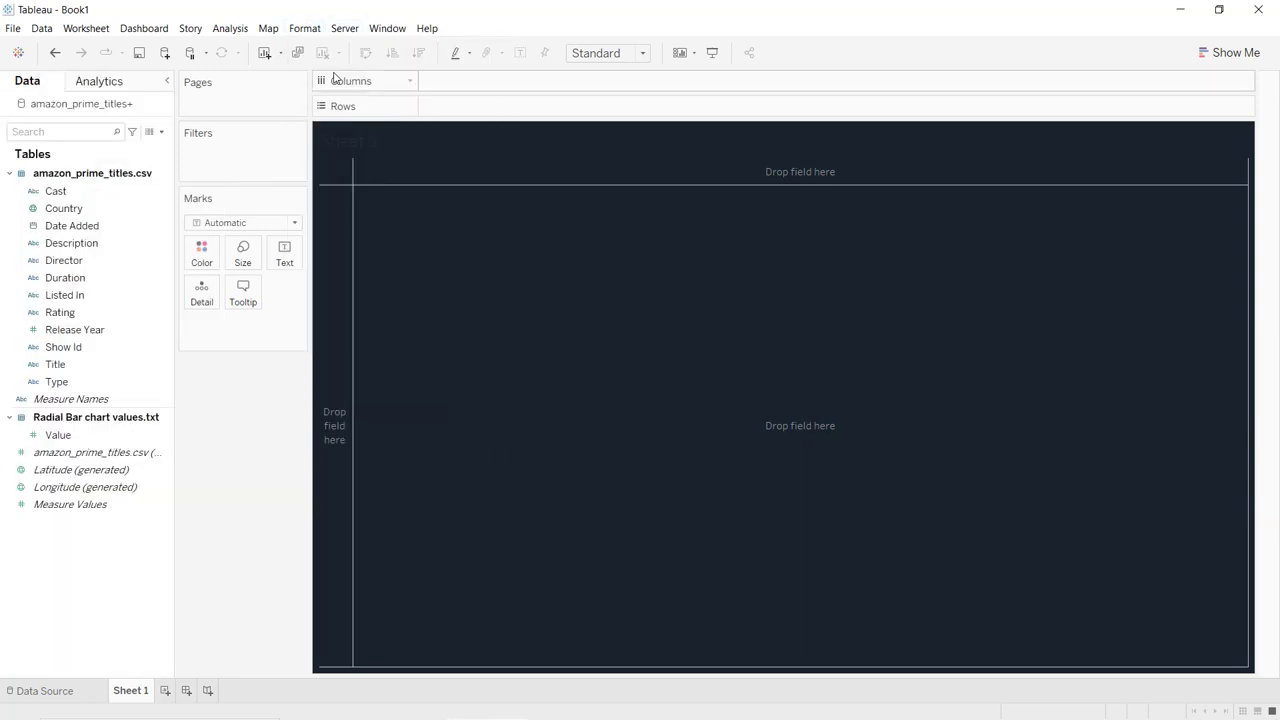
pyautogui.click(97, 185)
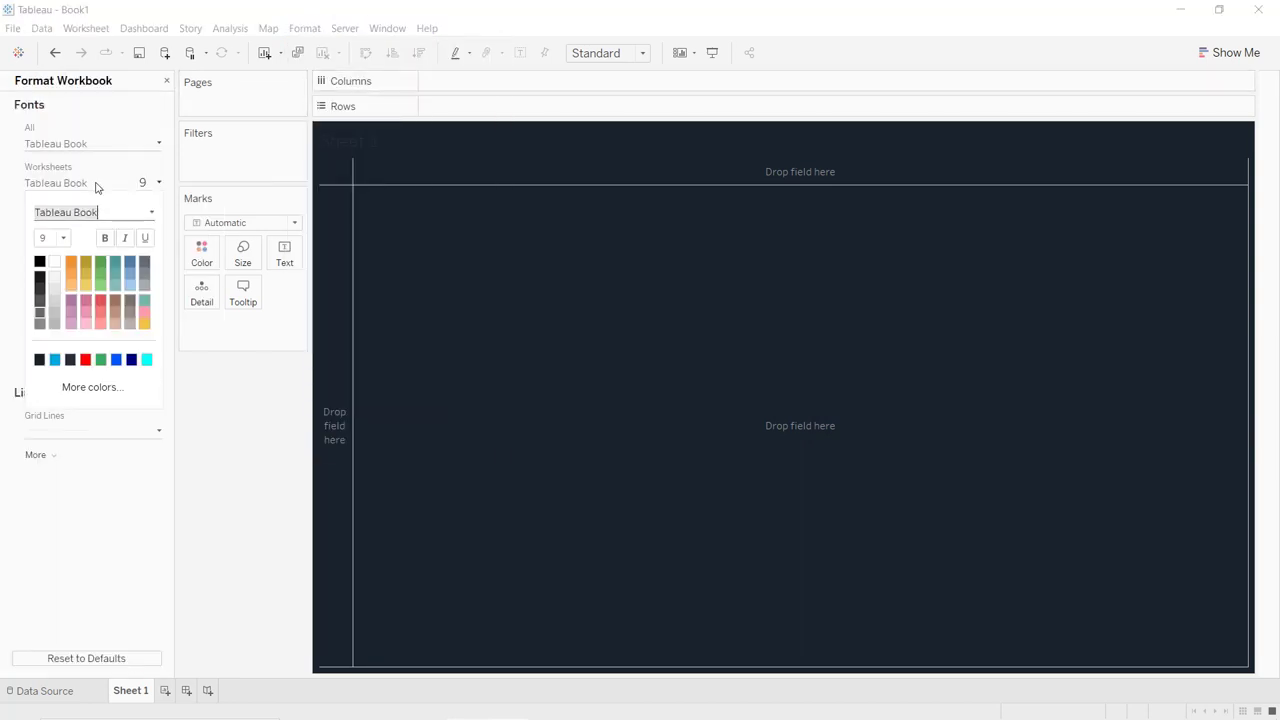
pyautogui.click(62, 238)
pyautogui.click(51, 258)
pyautogui.click(104, 238)
pyautogui.click(54, 262)
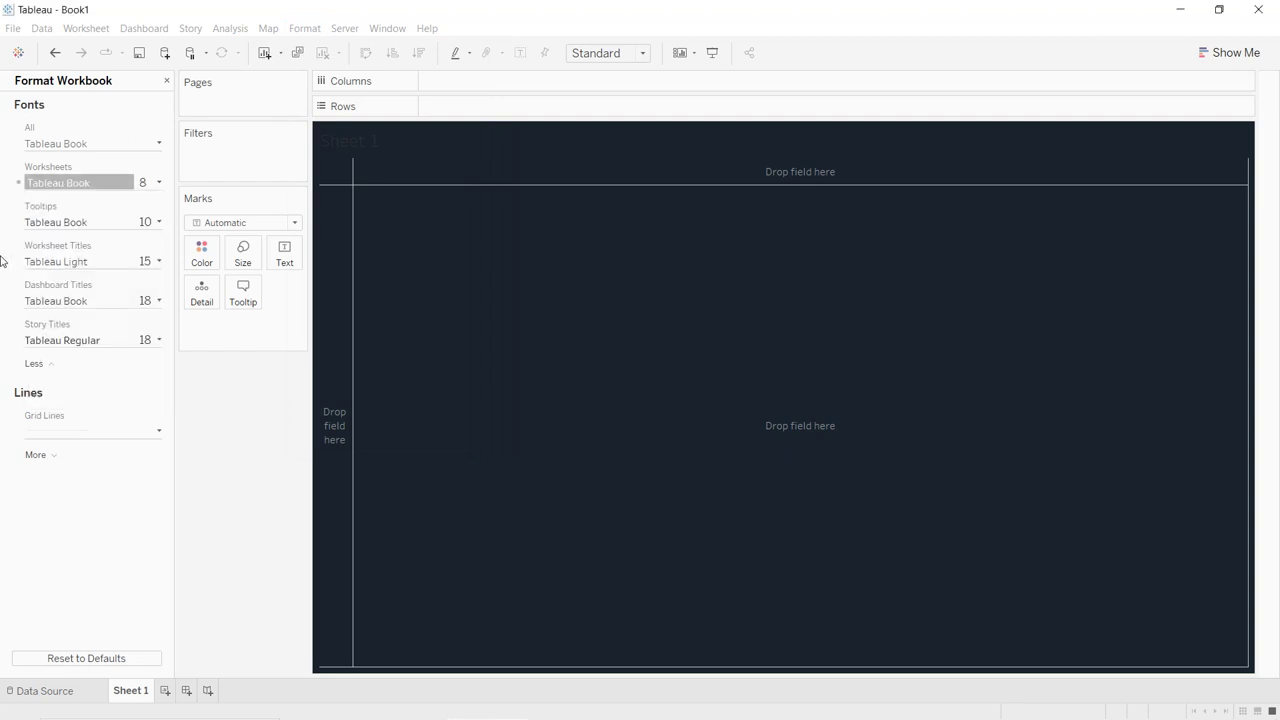
# - Set the workbook's worksheet title font to size 12, bold and white
pyautogui.click(90, 266)
pyautogui.click(62, 317)
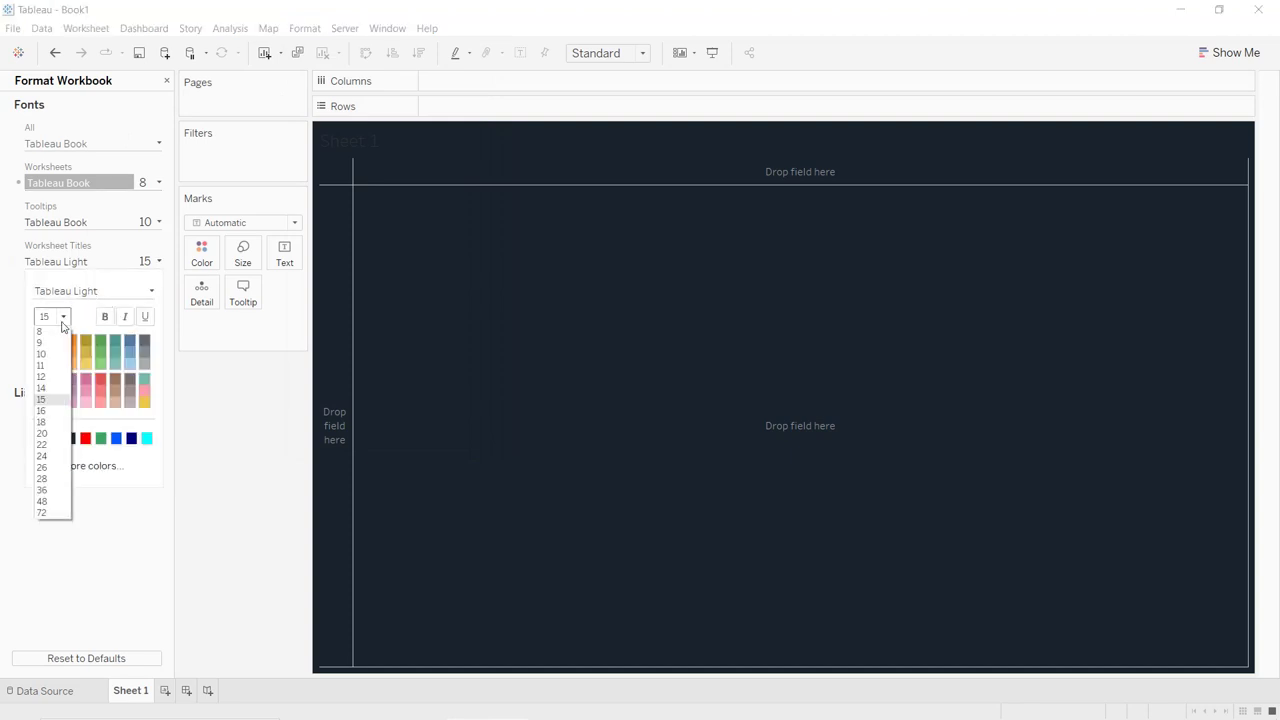
pyautogui.click(50, 376)
pyautogui.click(105, 318)
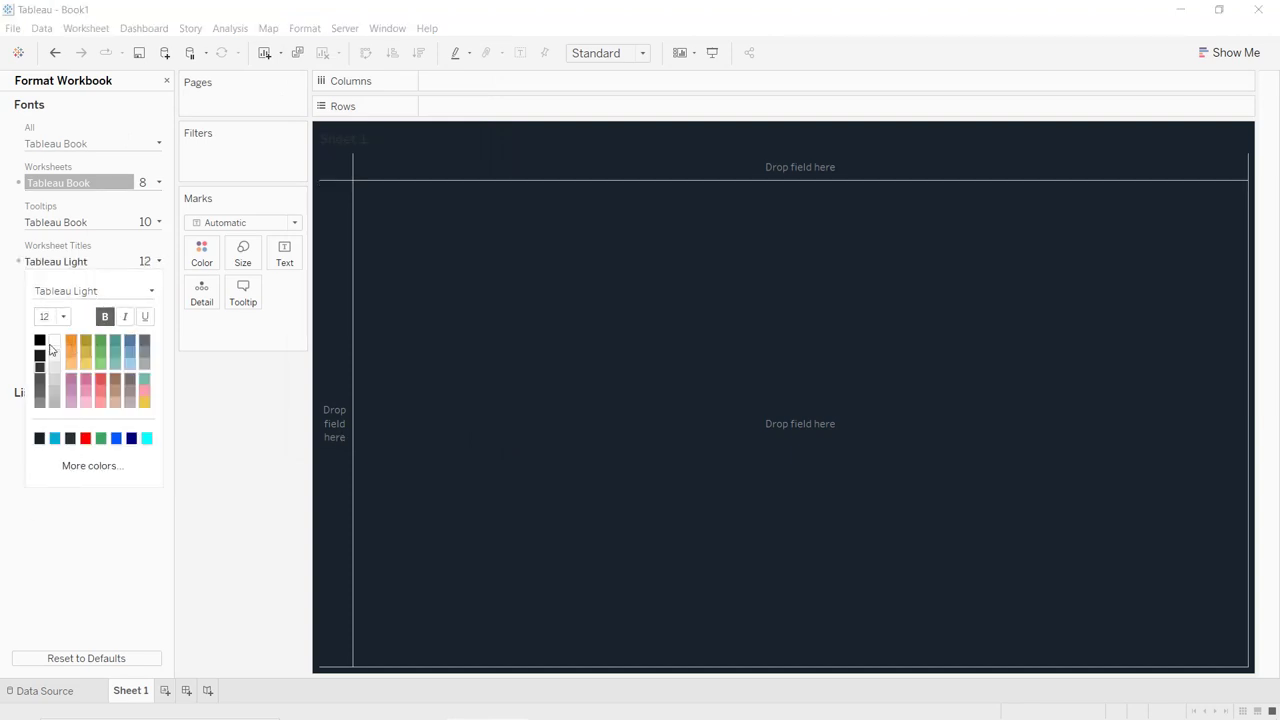
pyautogui.click(54, 340)
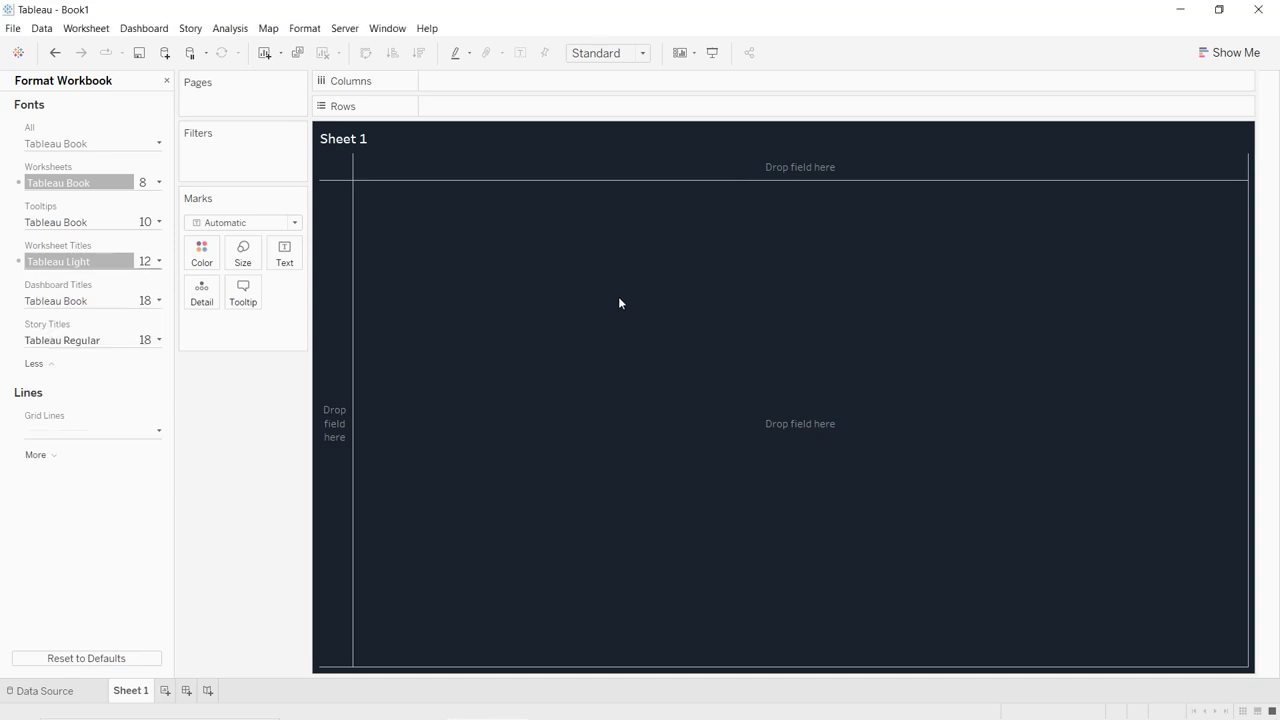
# - Rename Sheet 1 as Top ratings and create the calculated field Total ratings with the formula COUNTD([Title])
pyautogui.doubleClick(134, 691)
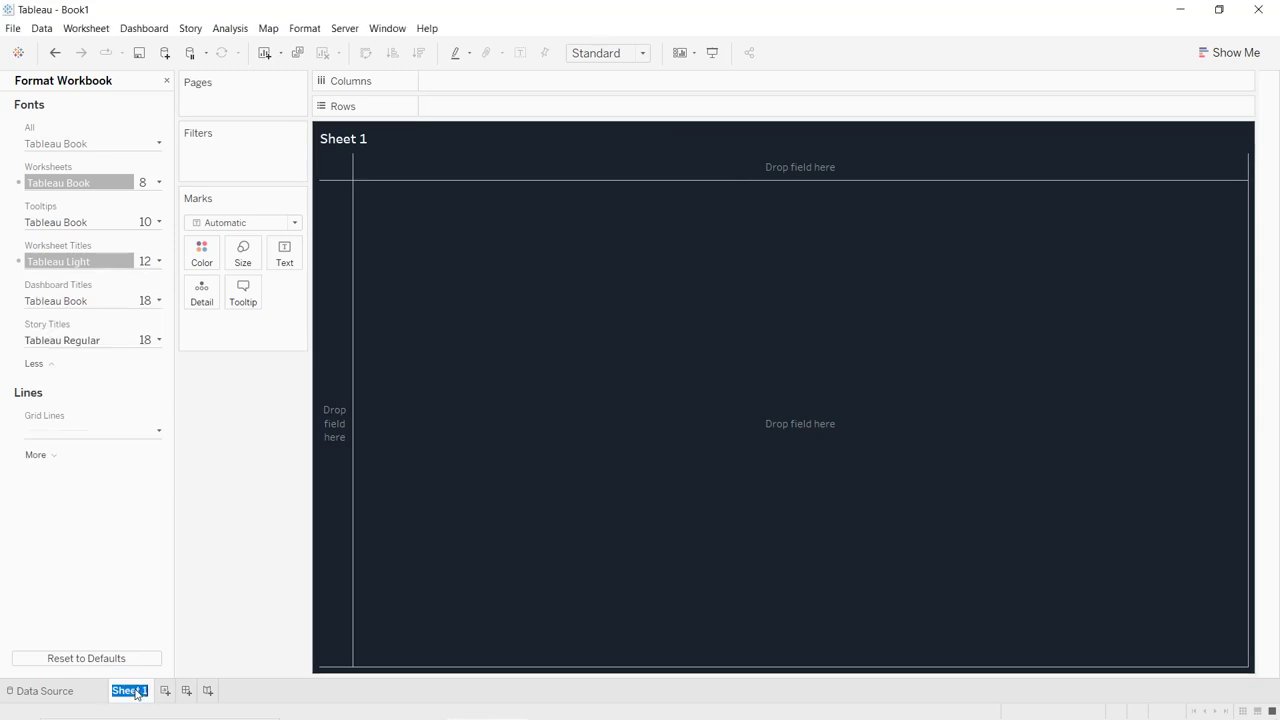
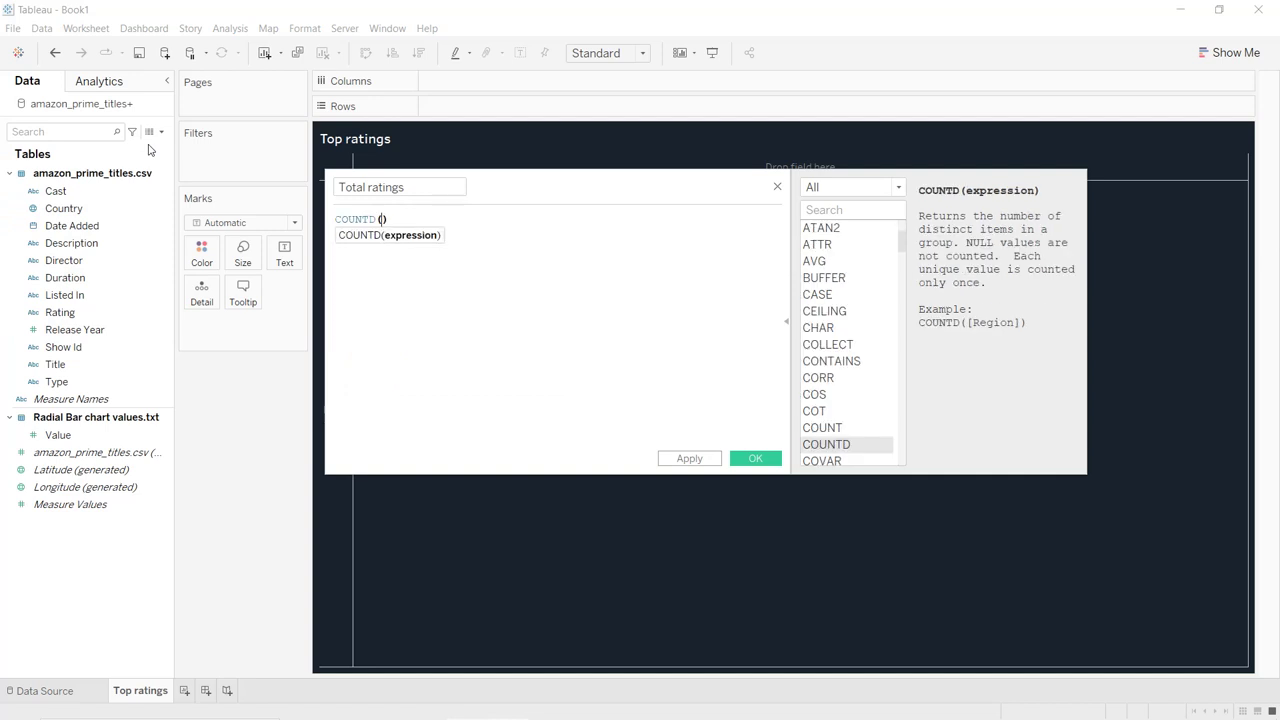
pyautogui.write('[ti')
pyautogui.press('Return')
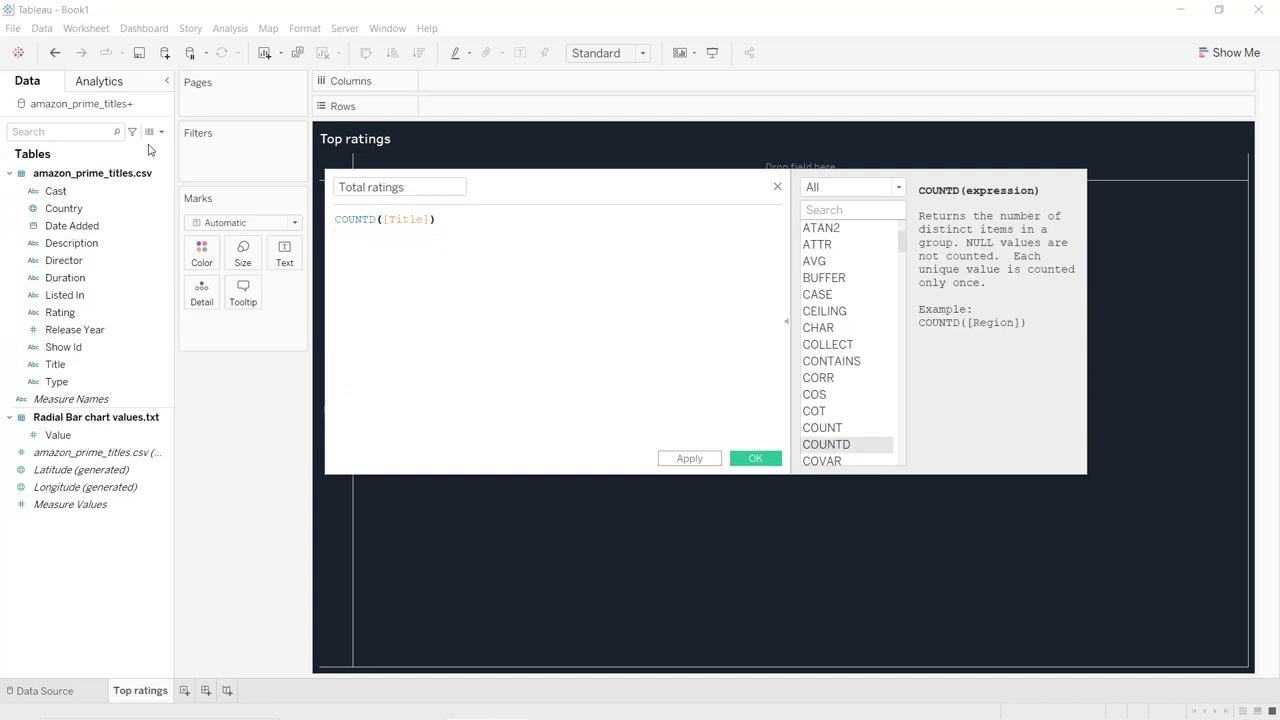
pyautogui.click(706, 460)
pyautogui.click(757, 458)
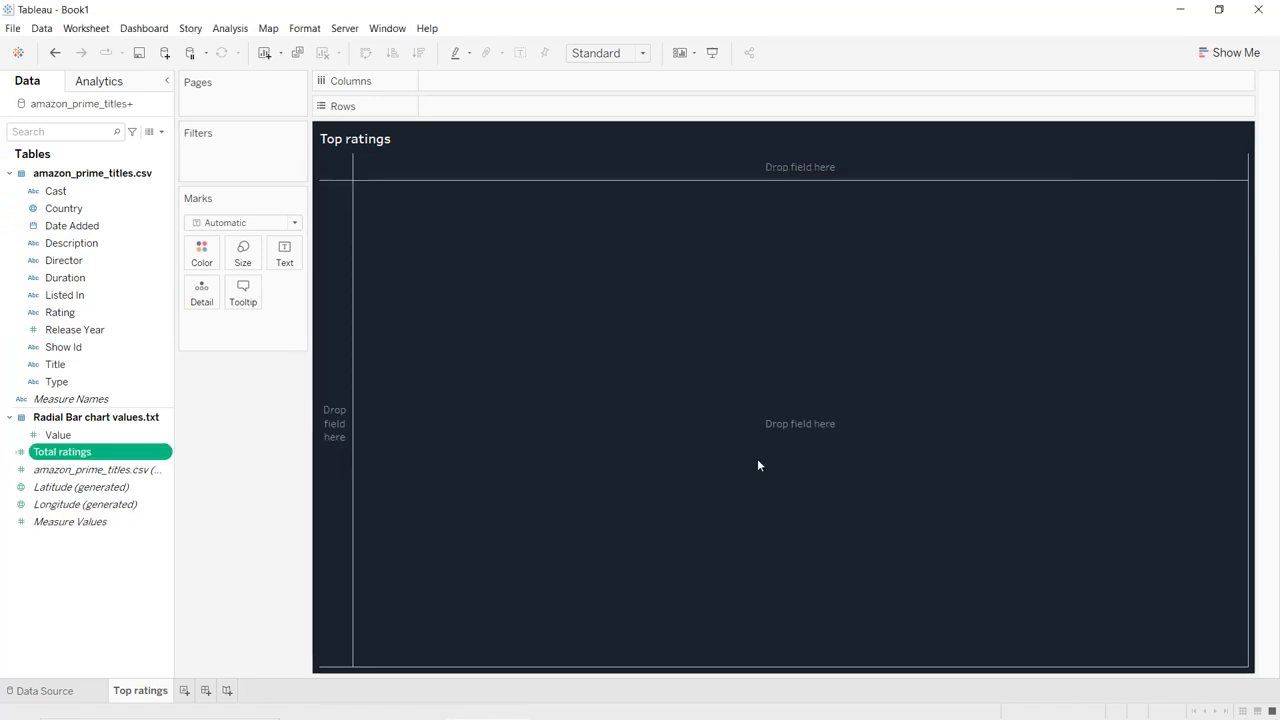
# - Create bins from the Value field, named Path, with a bin size of 1
pyautogui.keyDown('ctrl'); pyautogui.click(103, 435); pyautogui.keyUp('ctrl')
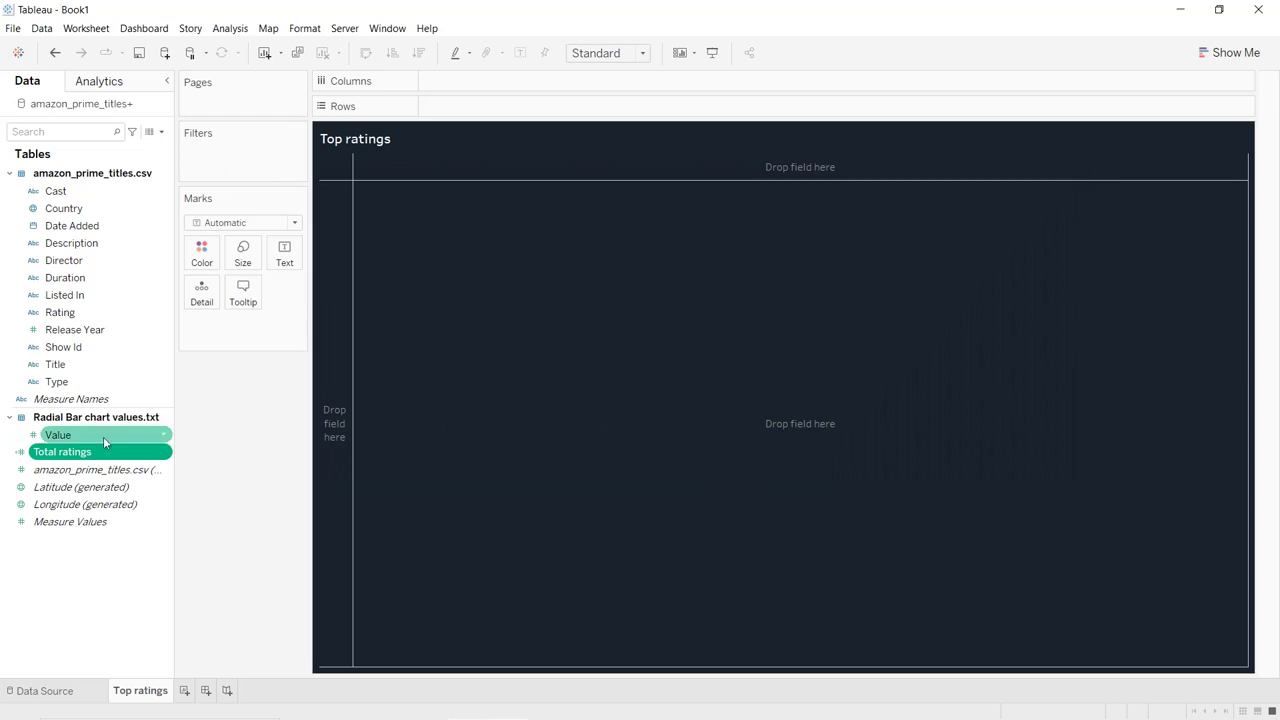
pyautogui.click(164, 440)
pyautogui.moveTo(215, 522)
pyautogui.click(360, 553)
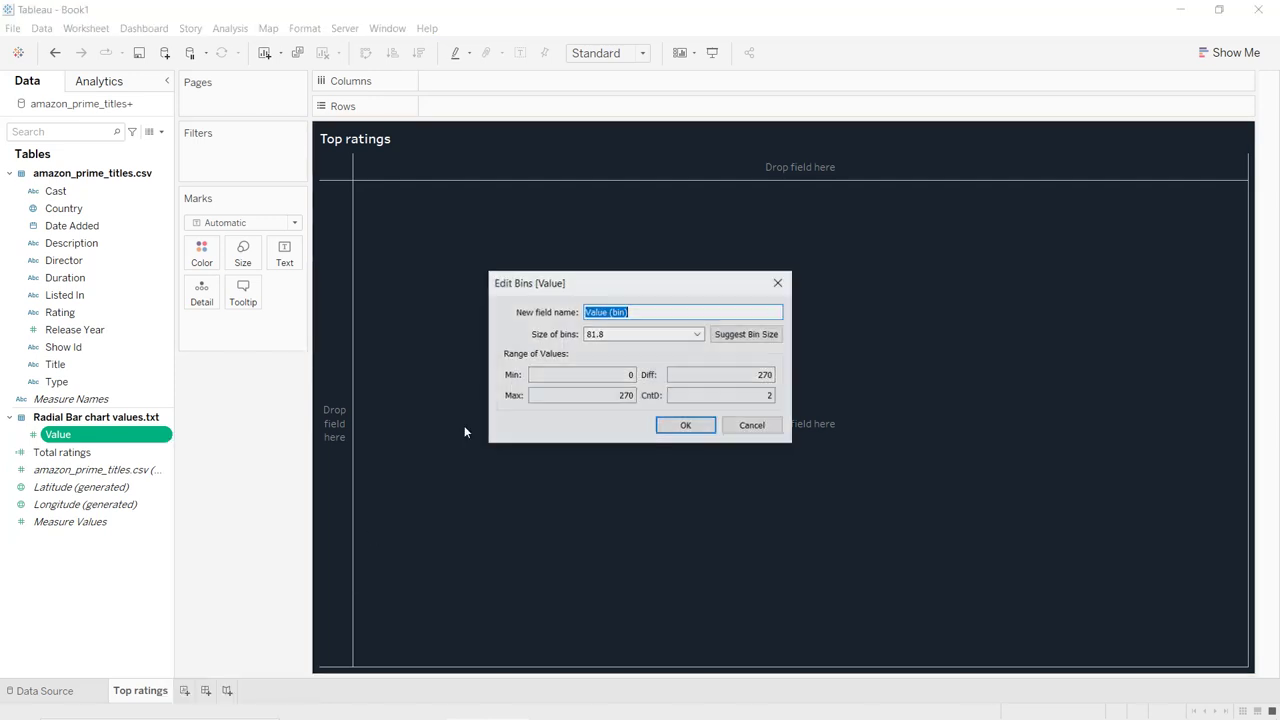
pyautogui.write('P')
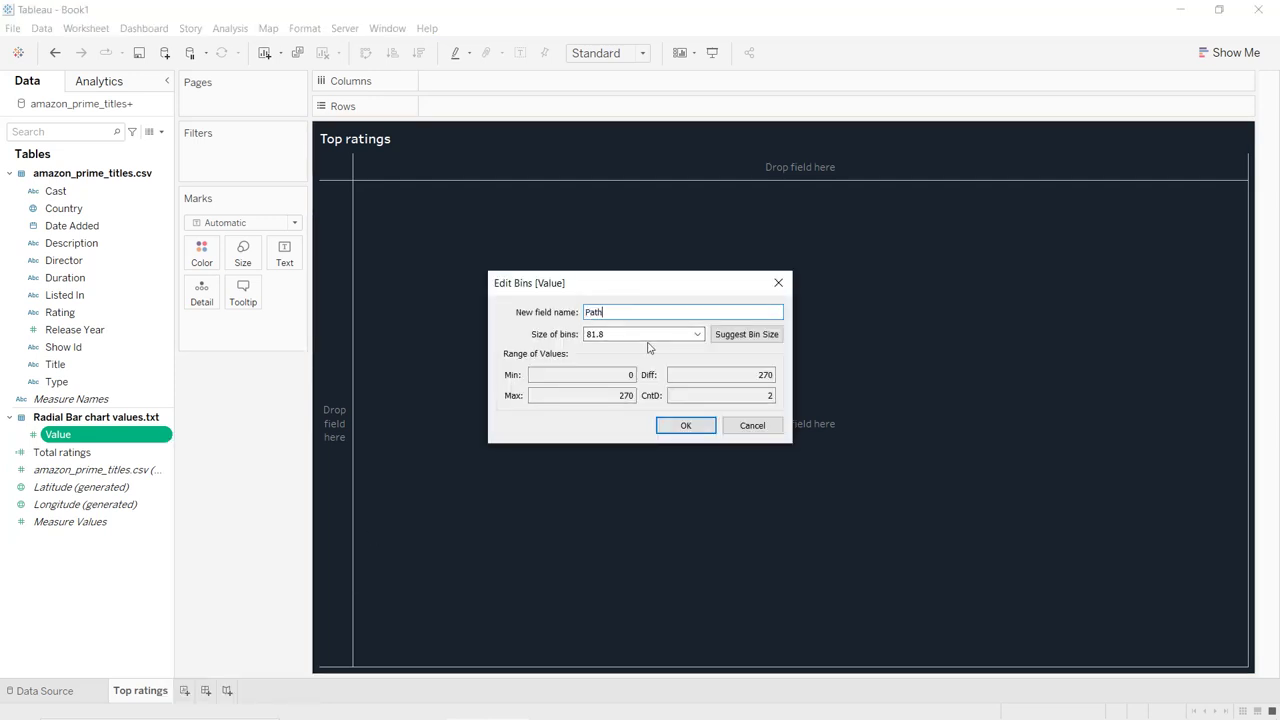
pyautogui.write('ath')
pyautogui.click(620, 334)
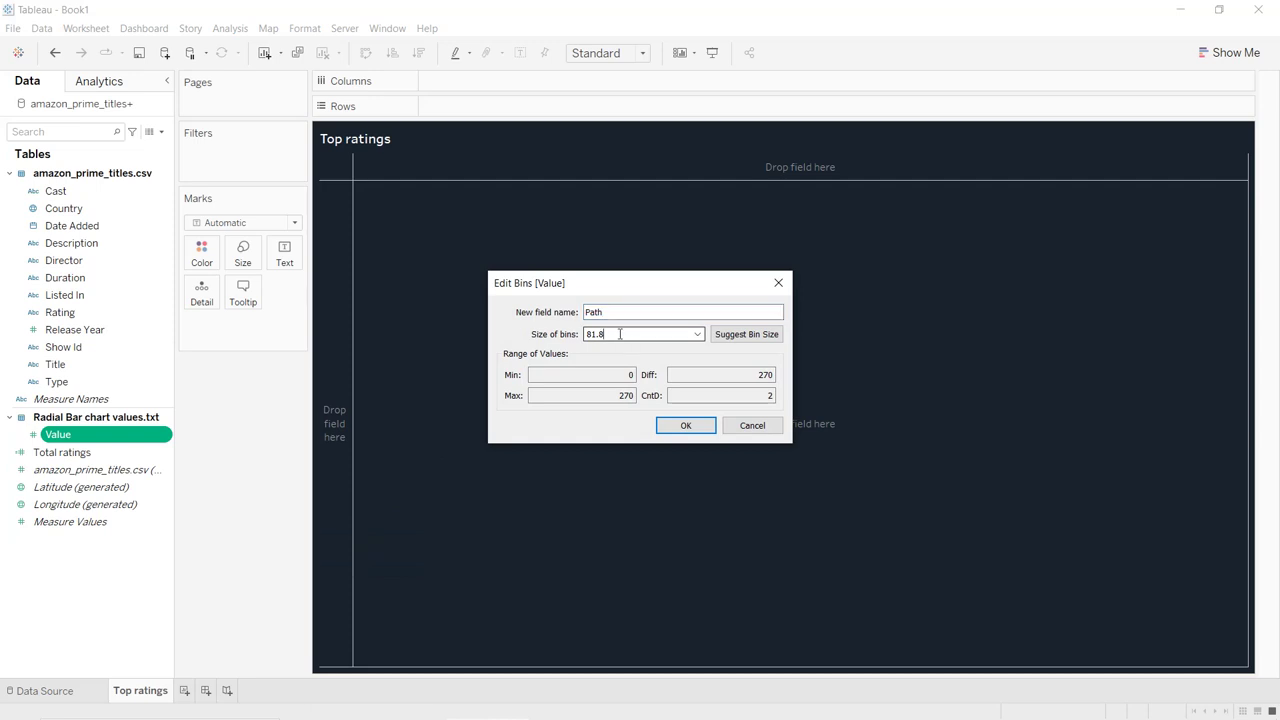
pyautogui.write('1')
pyautogui.click(689, 428)
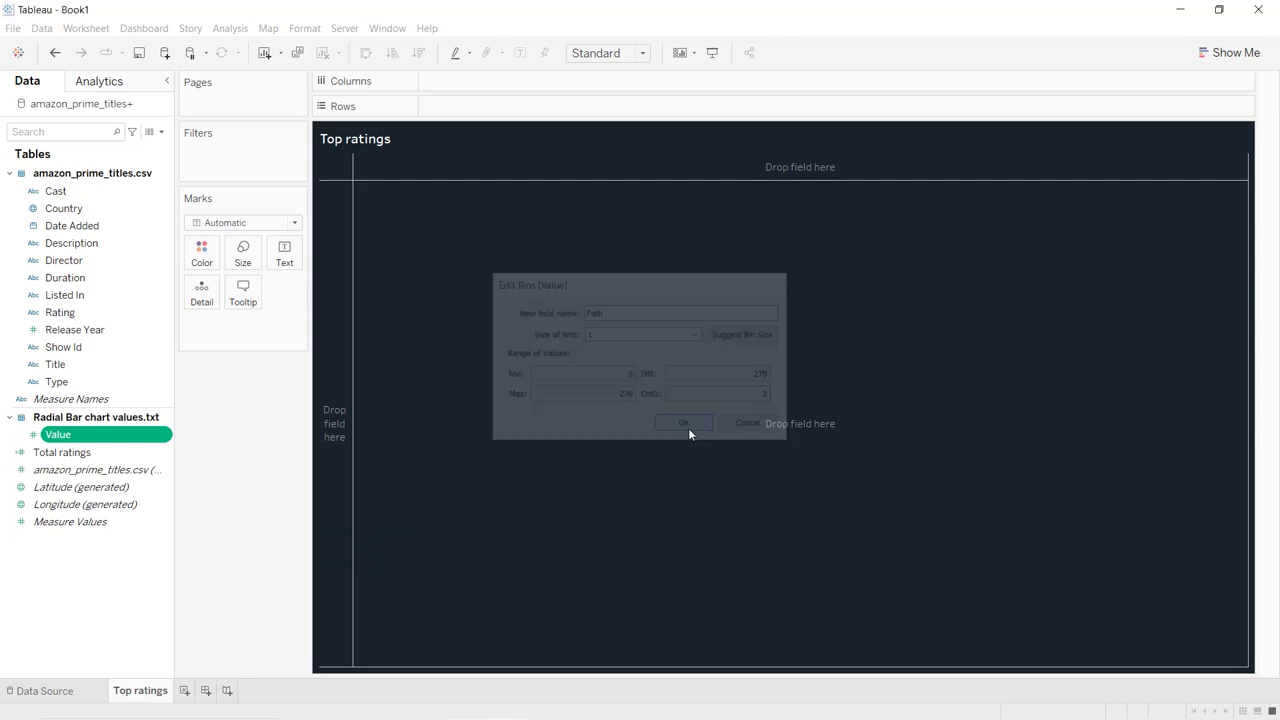
# - Create a calculated field named My_index with the formula INDEX()-1
pyautogui.click(160, 131)
pyautogui.click(155, 148)
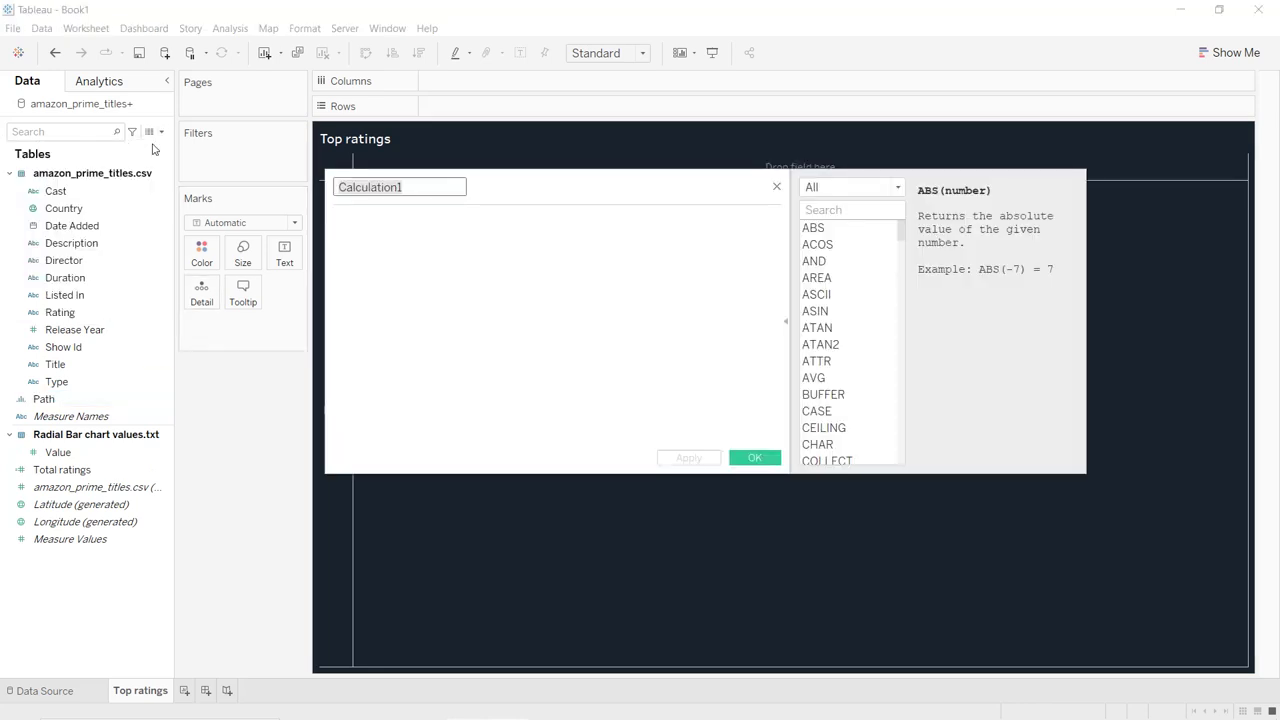
pyautogui.write('My_index')
pyautogui.press('Tab')
pyautogui.write('ind')
pyautogui.press('Return')
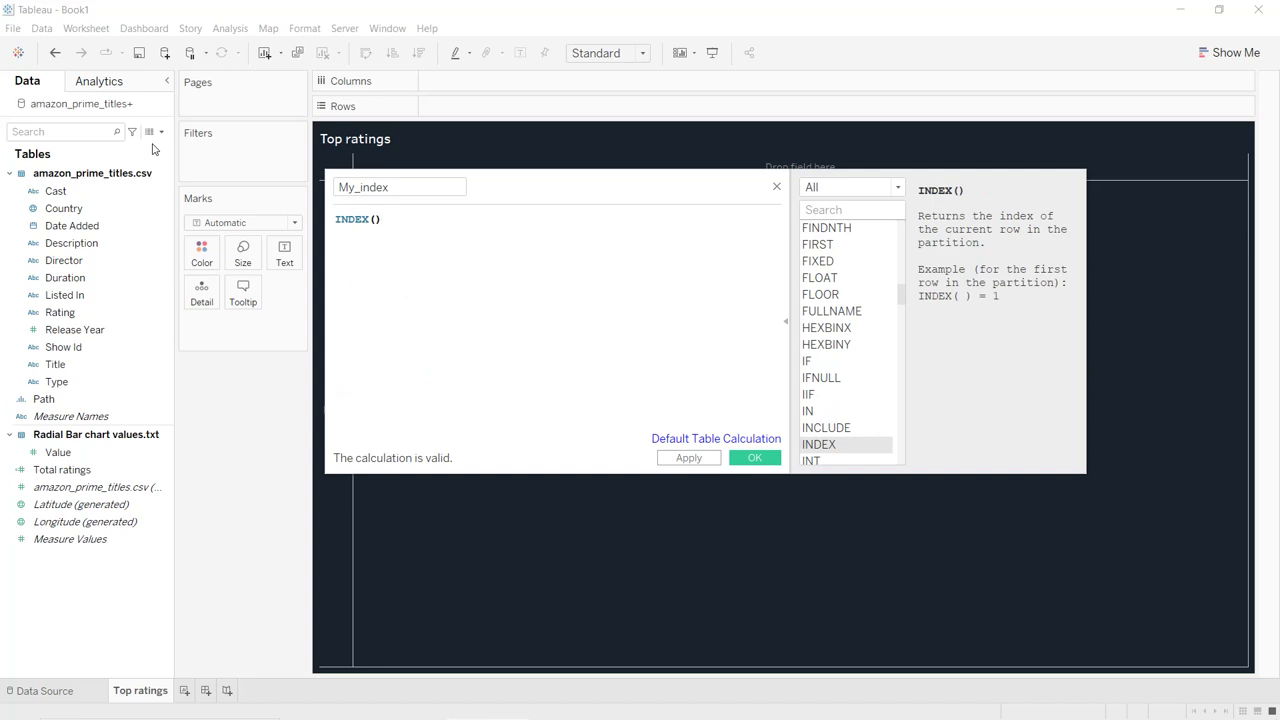
pyautogui.write('-1')
pyautogui.click(710, 459)
pyautogui.click(755, 458)
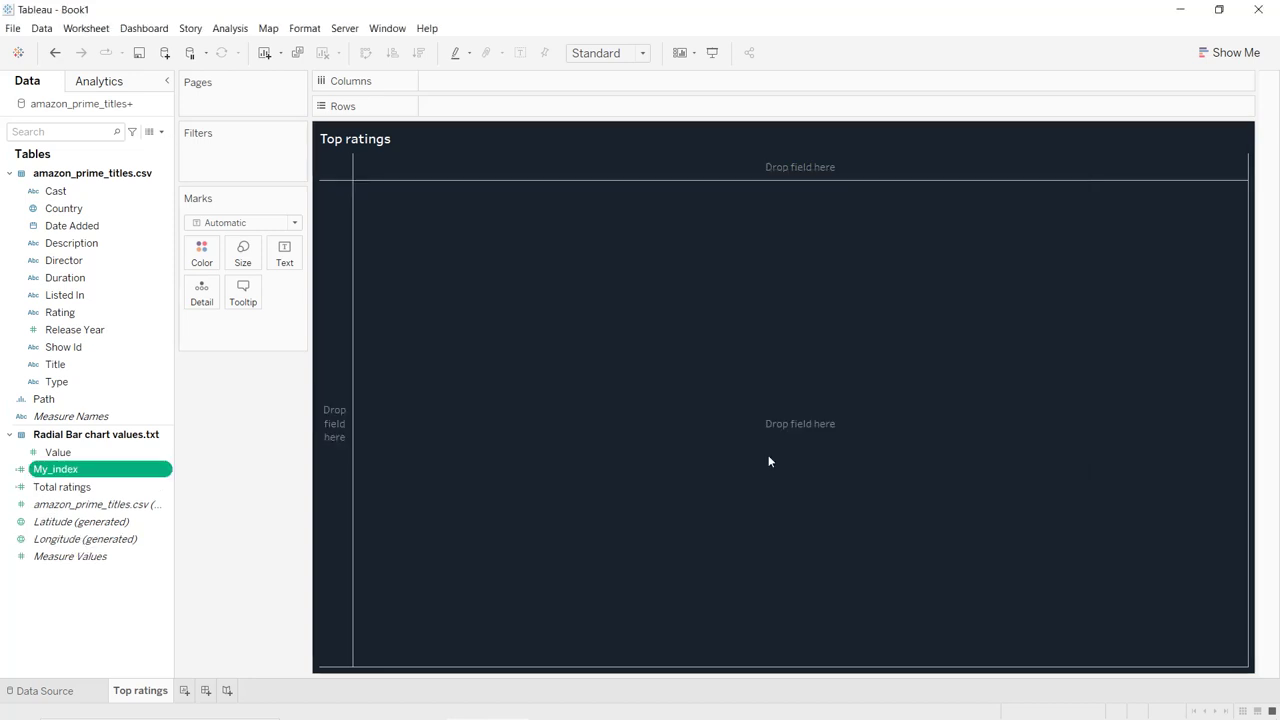
# - Create a calculated field named My_total with the formula WINDOW_MAX([Total ratings])
pyautogui.click(161, 131)
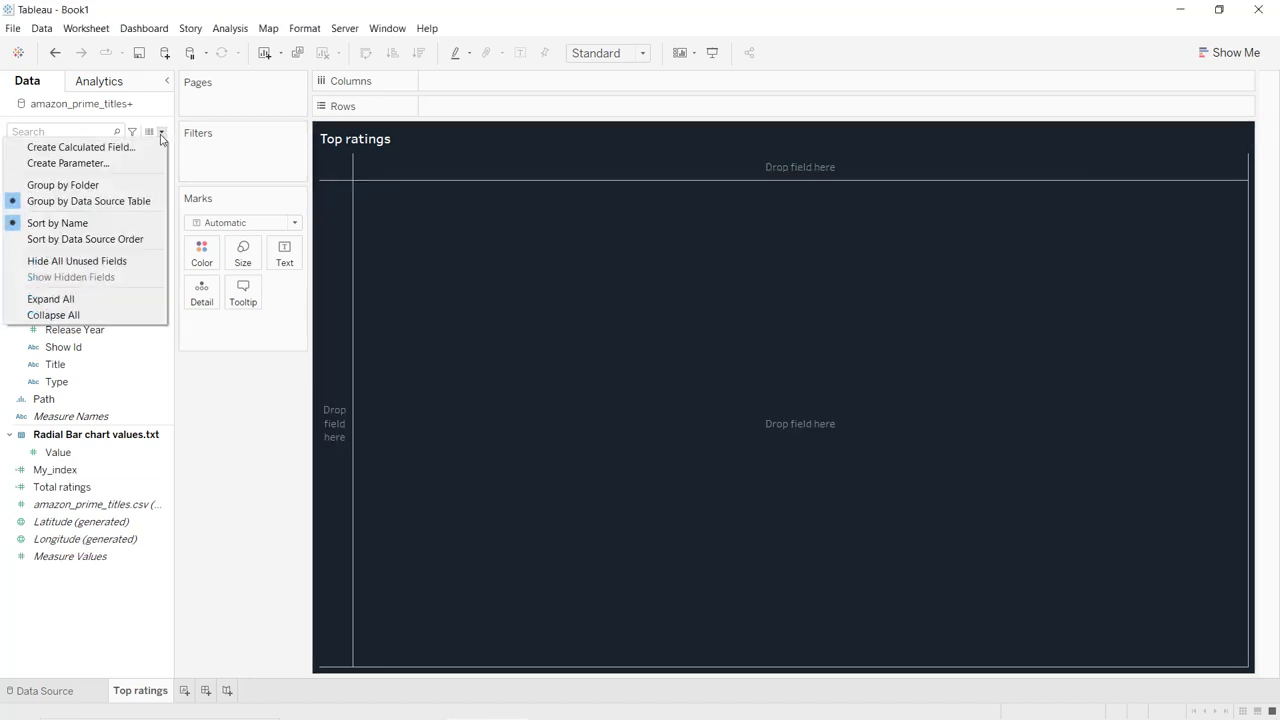
pyautogui.click(82, 147)
pyautogui.write('My')
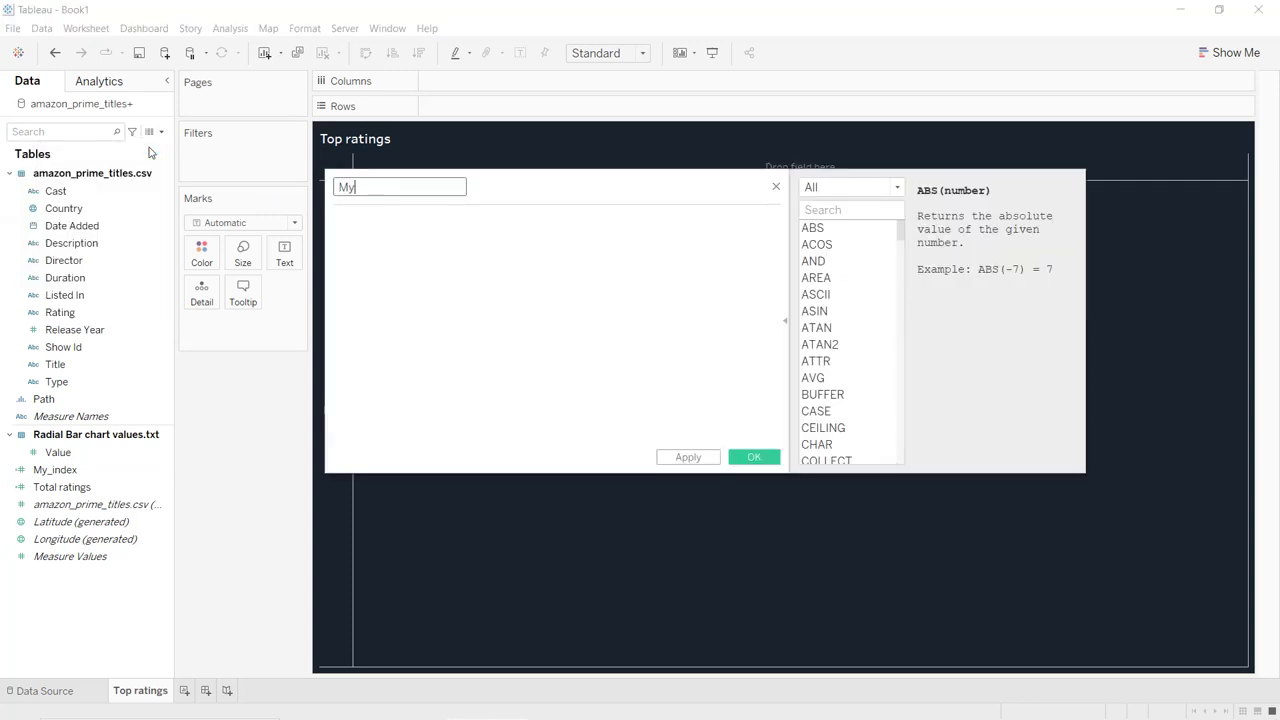
pyautogui.write('_total')
pyautogui.press('Tab')
pyautogui.write('wind')
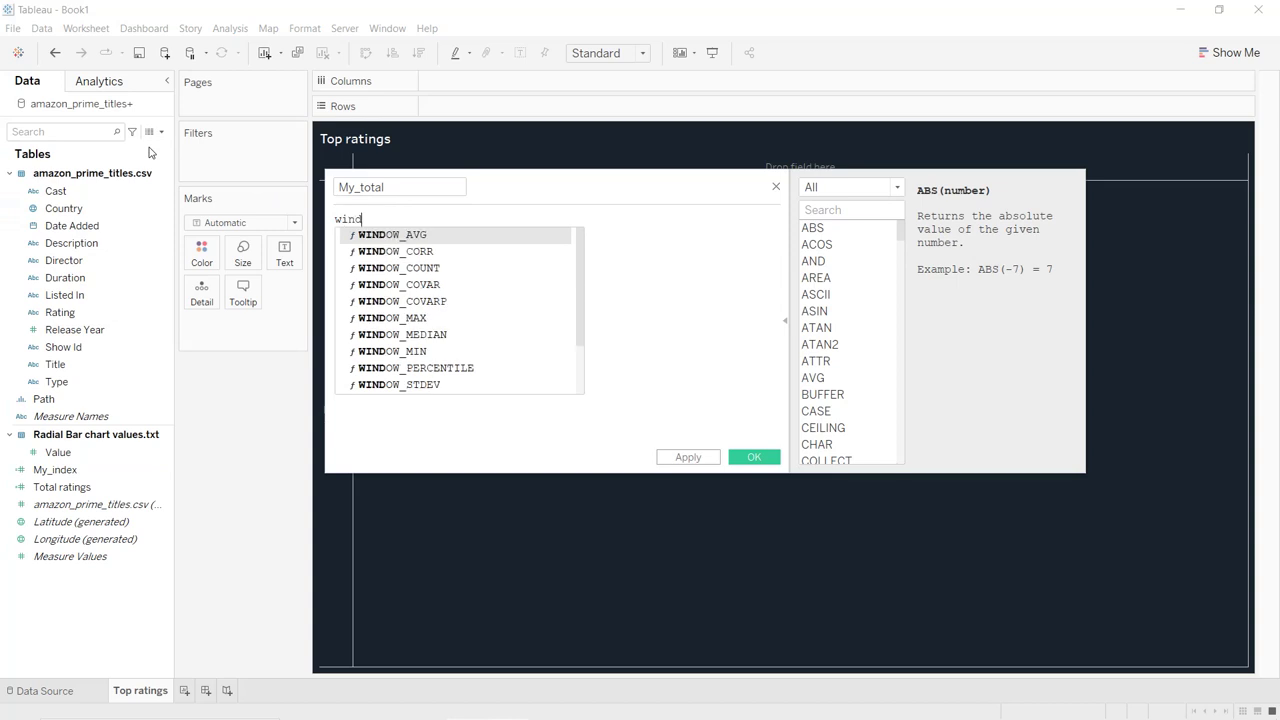
pyautogui.press('Down')
pyautogui.press('Down')
pyautogui.press('Down')
pyautogui.press('Down')
pyautogui.press('Down')
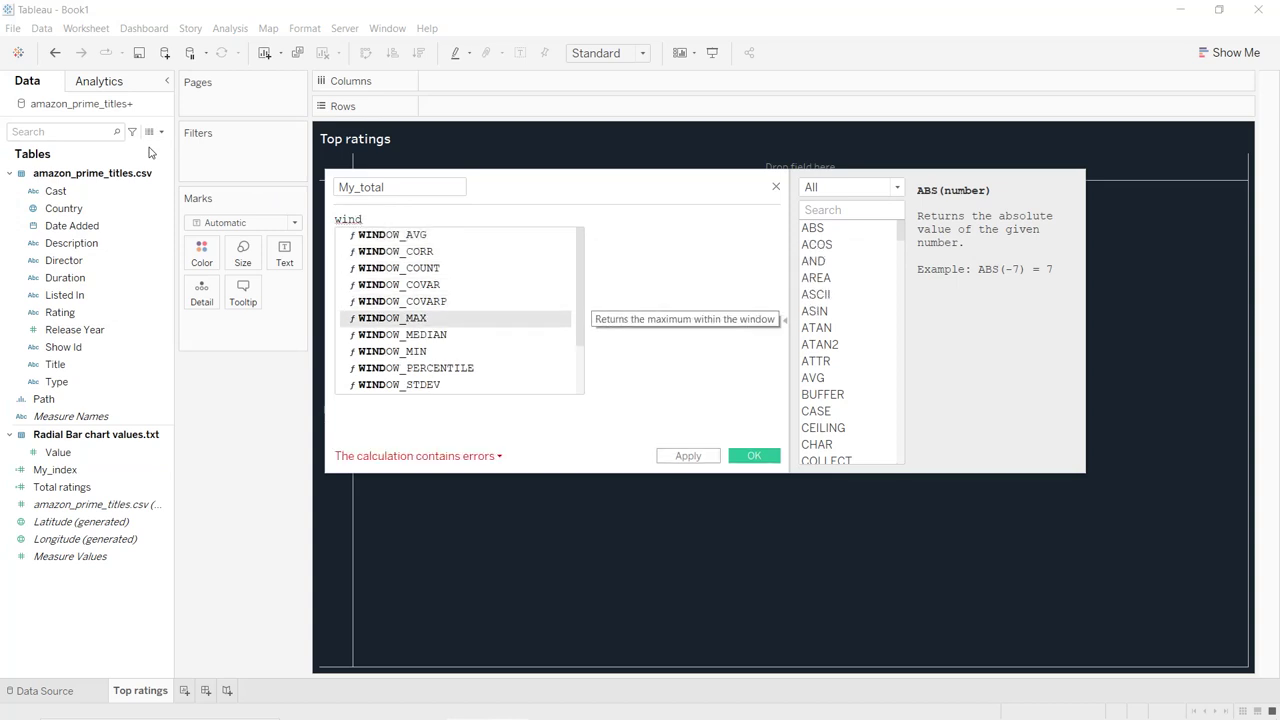
pyautogui.press('Return')
pyautogui.write('tot')
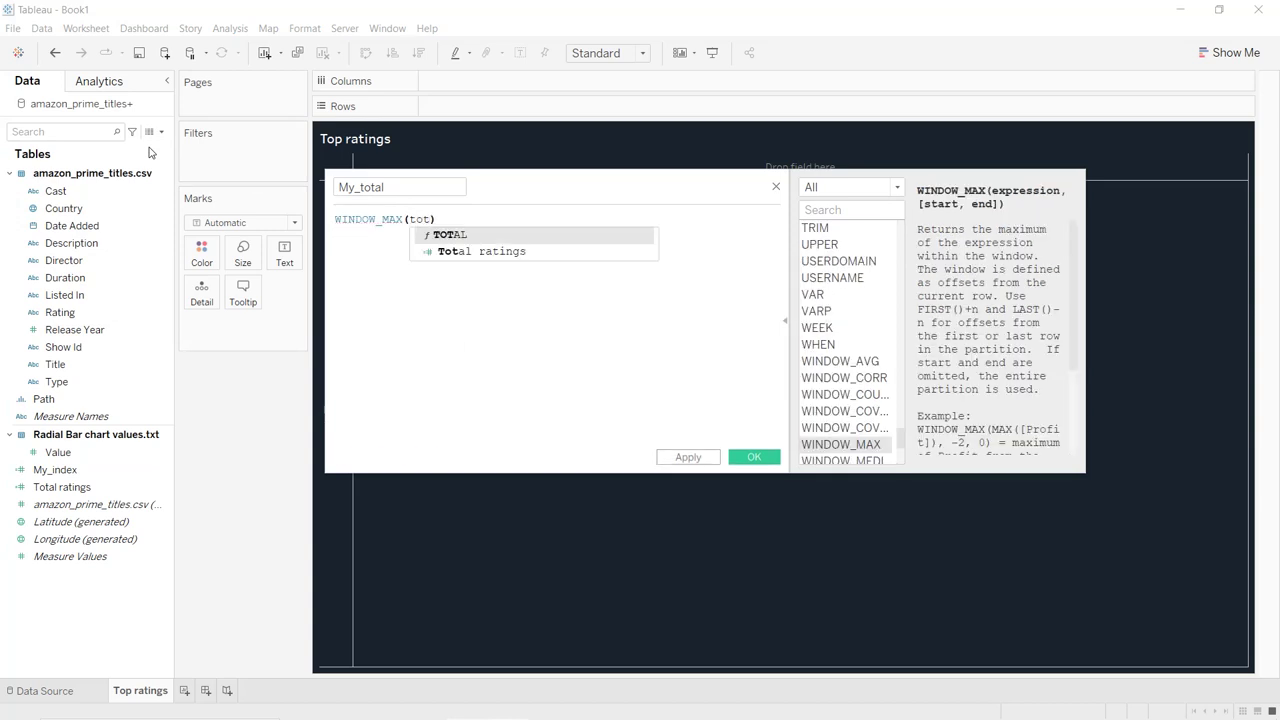
pyautogui.press('Down')
pyautogui.press('Return')
pyautogui.click(688, 457)
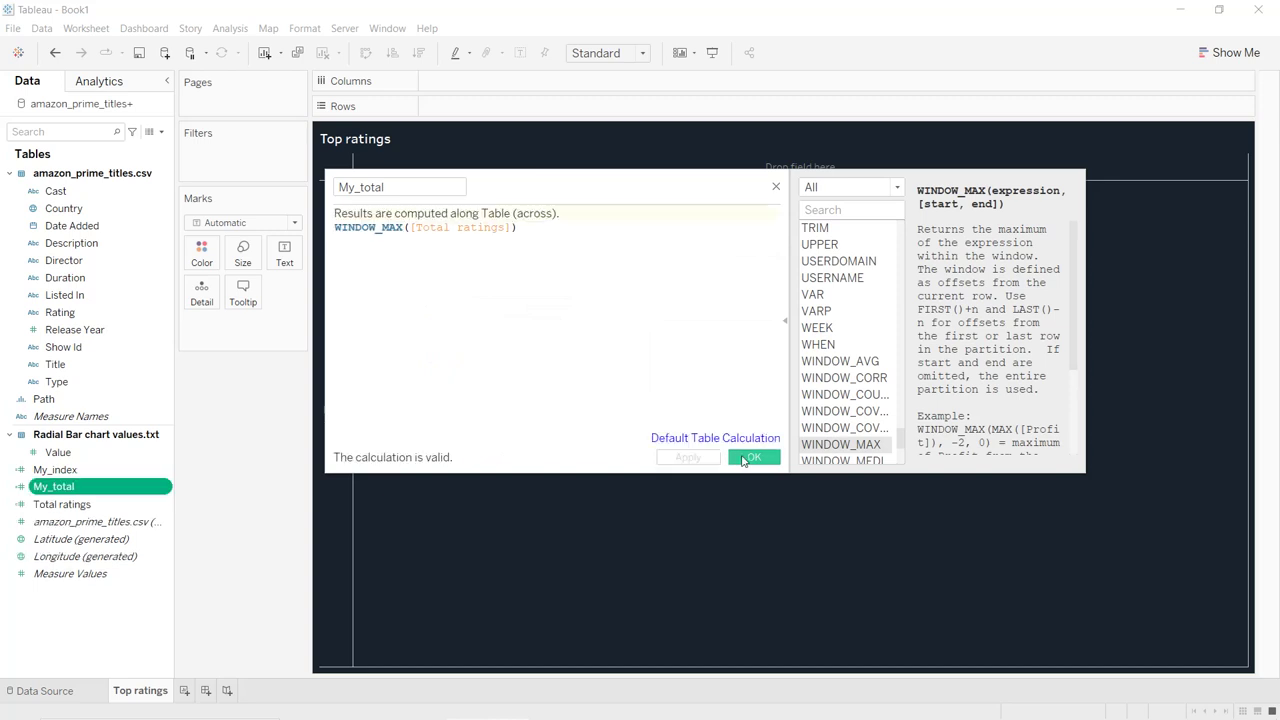
pyautogui.click(741, 458)
# - Create a calculated field named My_rank with the formula RANK_UNIQUE([My_total], 'asc')
pyautogui.click(161, 131)
pyautogui.click(153, 151)
pyautogui.write('My')
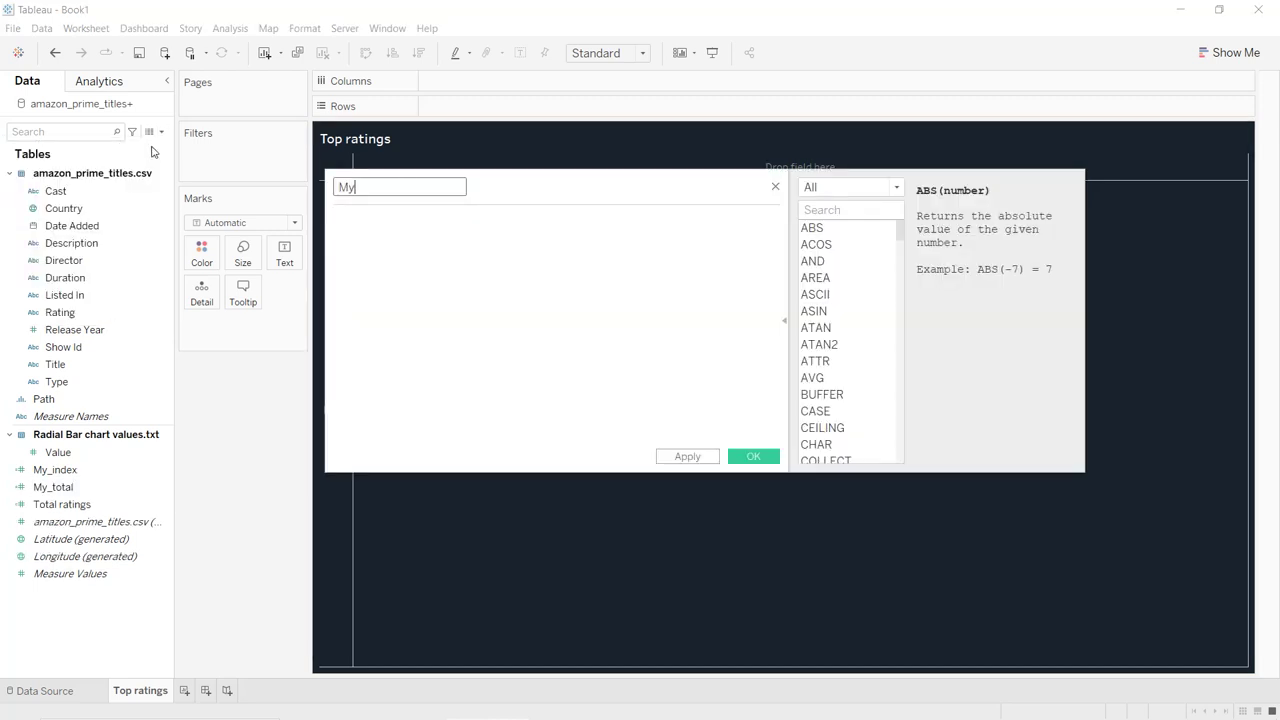
pyautogui.write('_rank')
pyautogui.press('Tab')
pyautogui.write('ran')
pyautogui.press('Down')
pyautogui.press('Down')
pyautogui.press('Down')
pyautogui.press('Down')
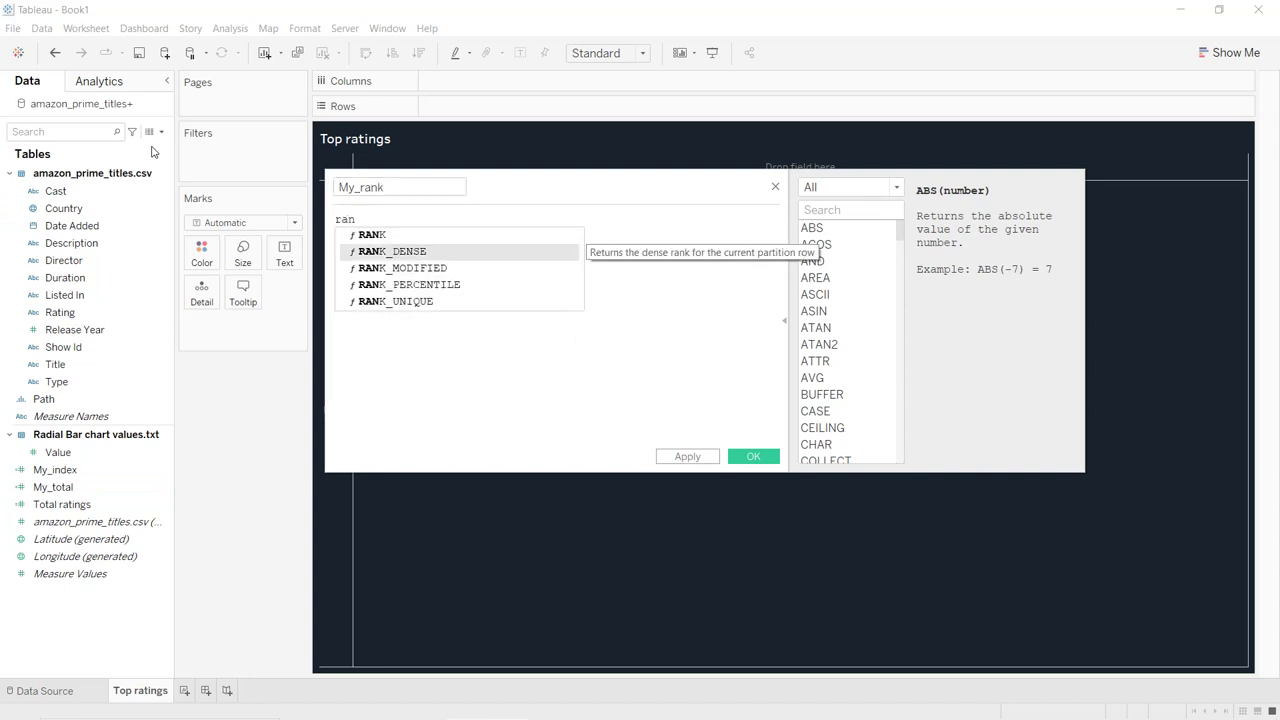
pyautogui.press('Return')
pyautogui.write('my')
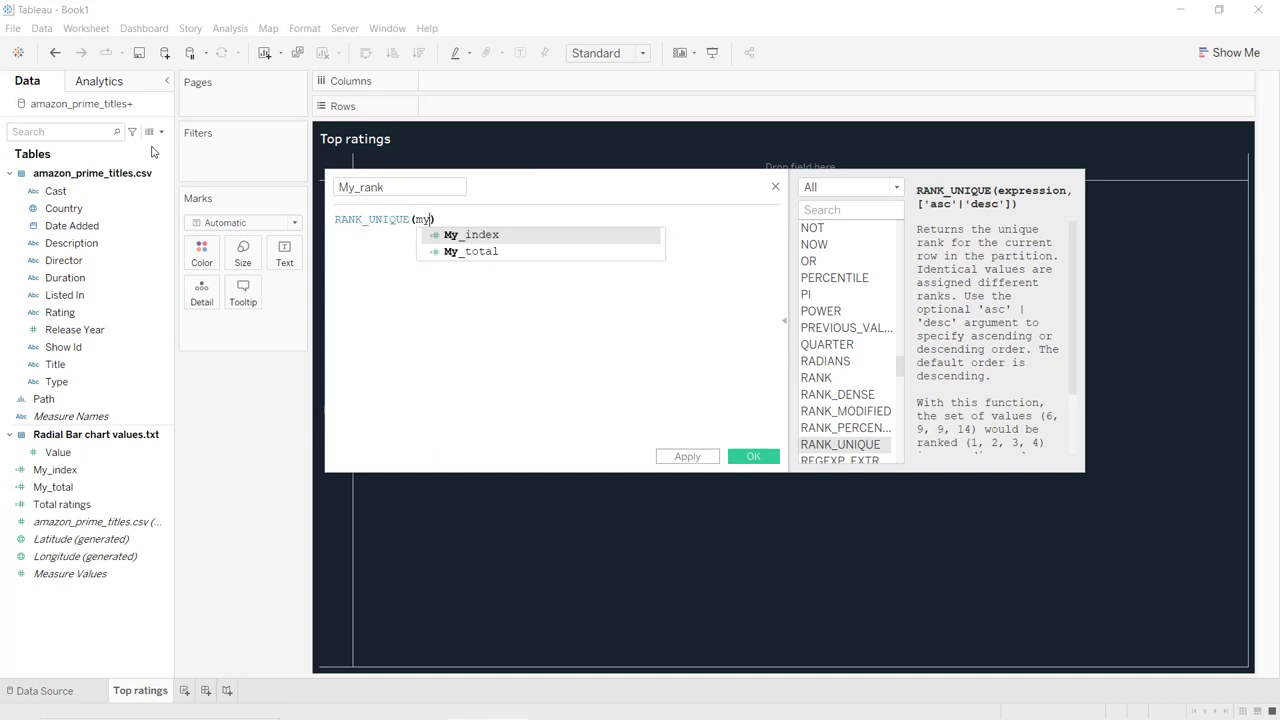
pyautogui.press('Down')
pyautogui.press('Return')
pyautogui.write(", 'a")
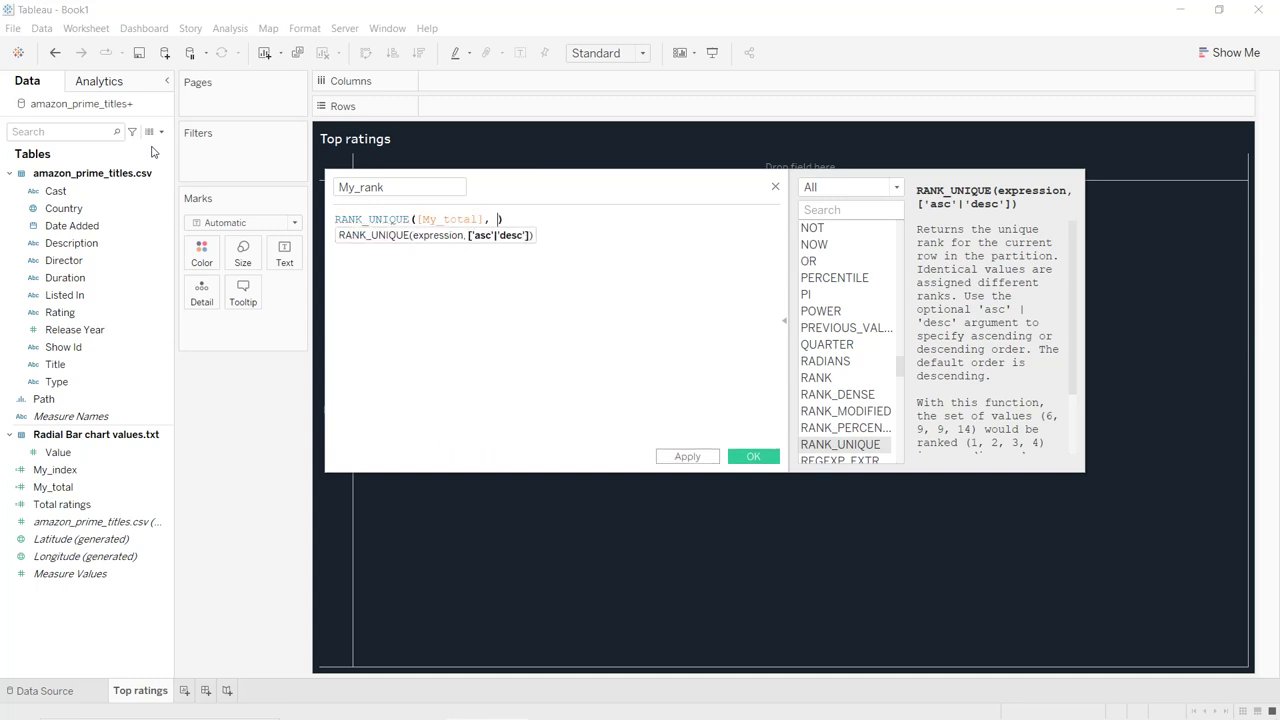
pyautogui.write("sc'")
pyautogui.click(687, 456)
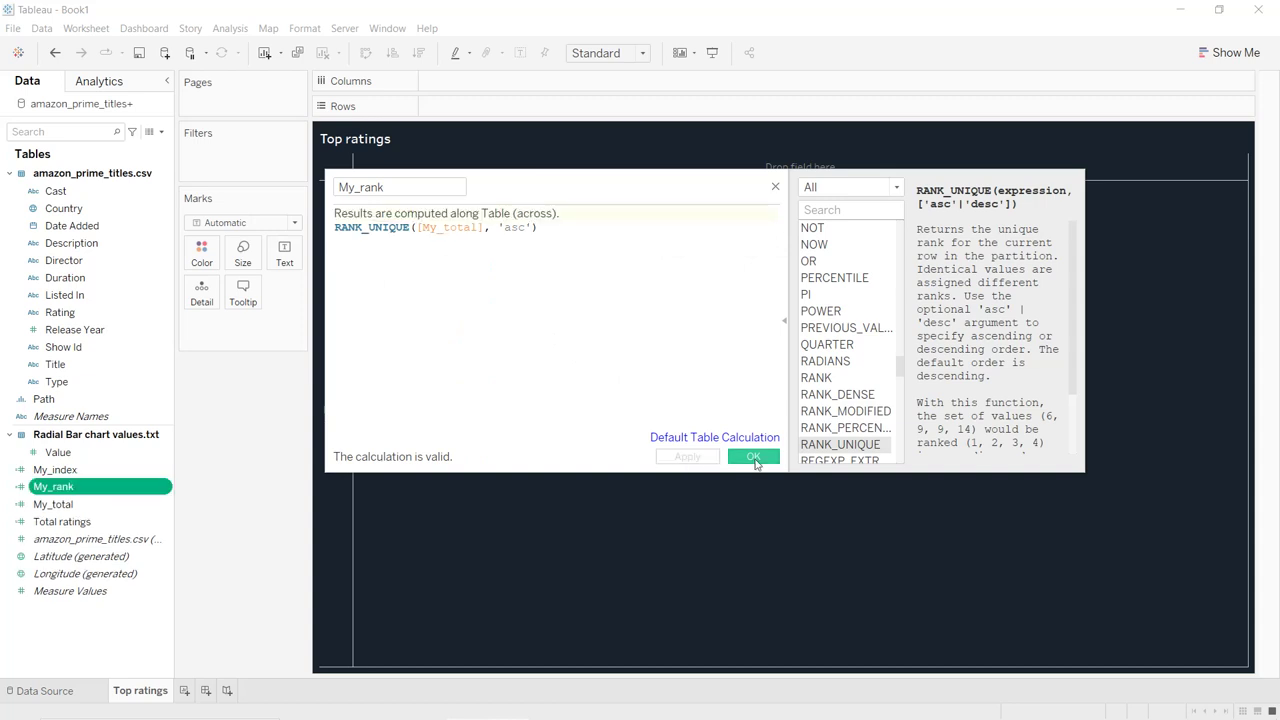
pyautogui.click(753, 456)
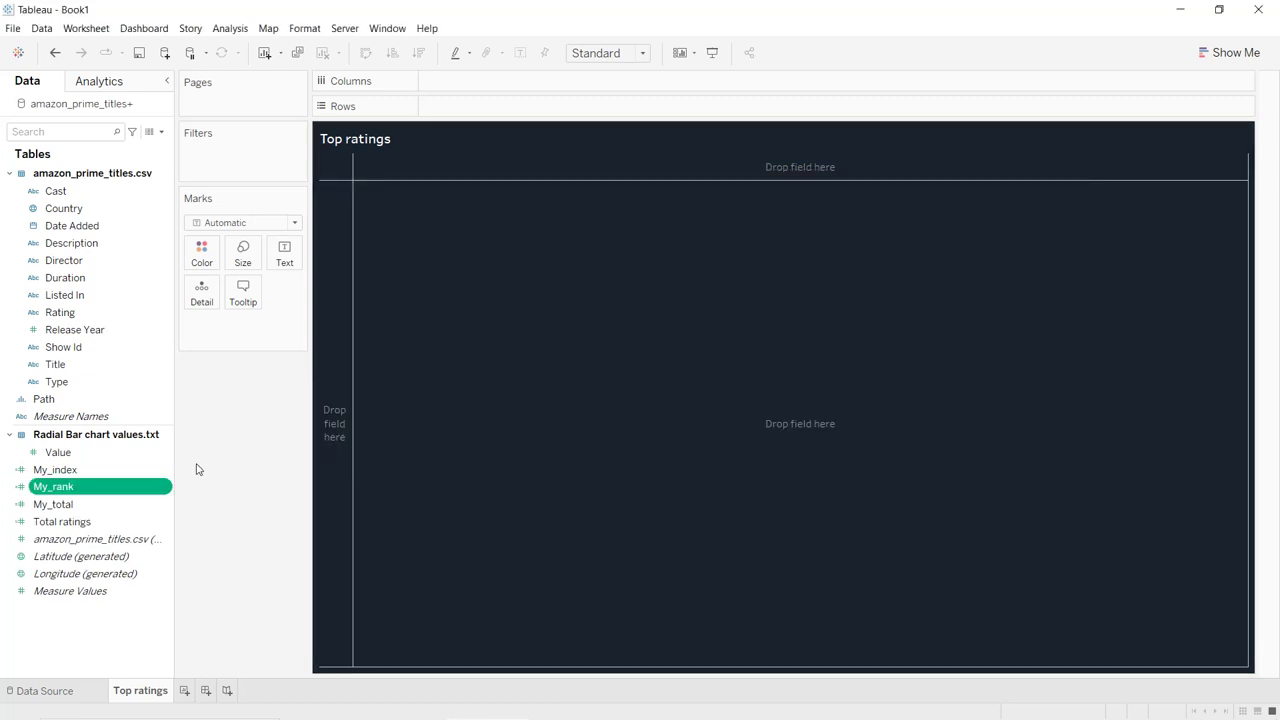
# - Duplicate the My_total field and rename the copy My_total_max
pyautogui.click(164, 507)
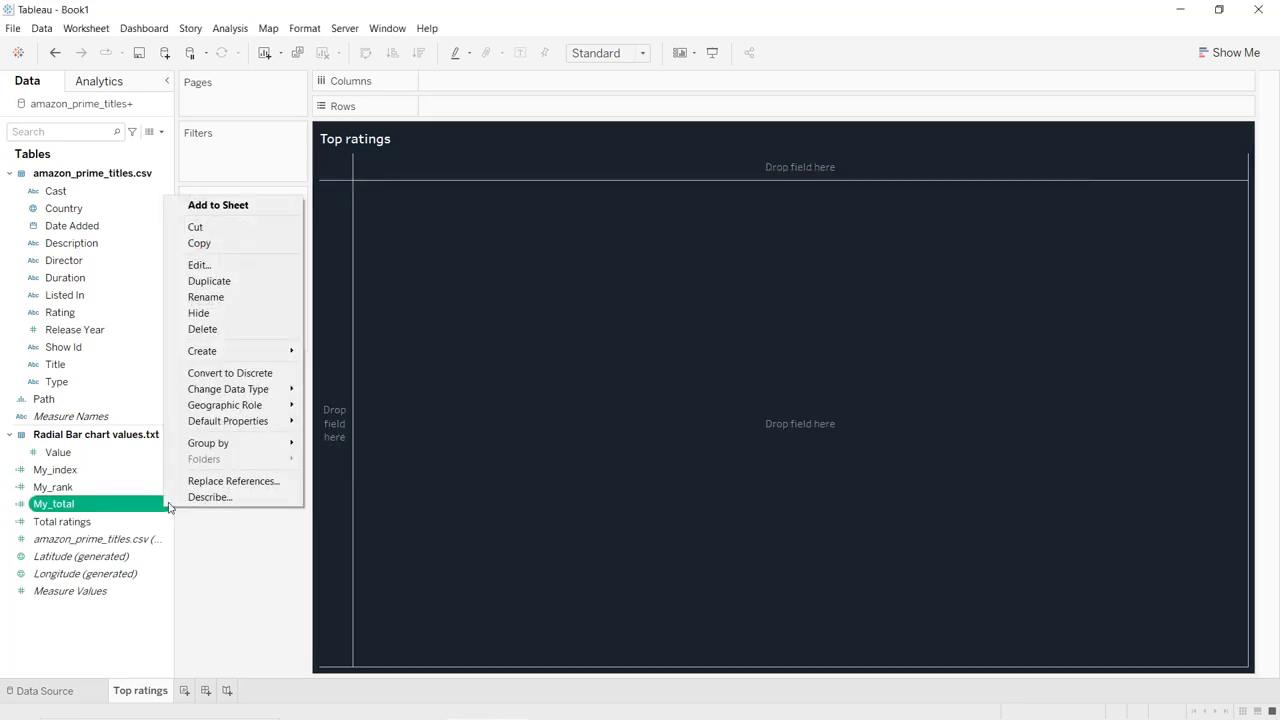
pyautogui.click(209, 281)
pyautogui.click(164, 521)
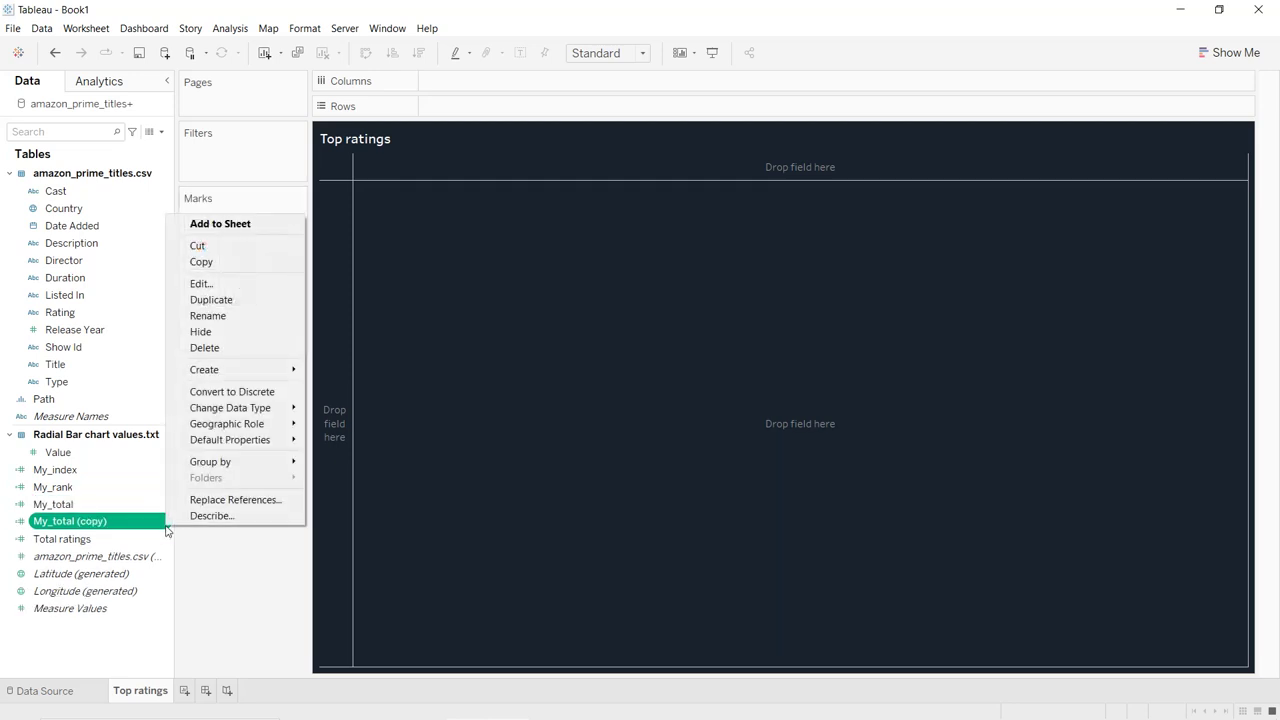
pyautogui.click(215, 318)
pyautogui.press('End')
pyautogui.press('BackSpace')
pyautogui.press('BackSpace')
pyautogui.press('BackSpace')
pyautogui.write('_ma')
pyautogui.press('Return')
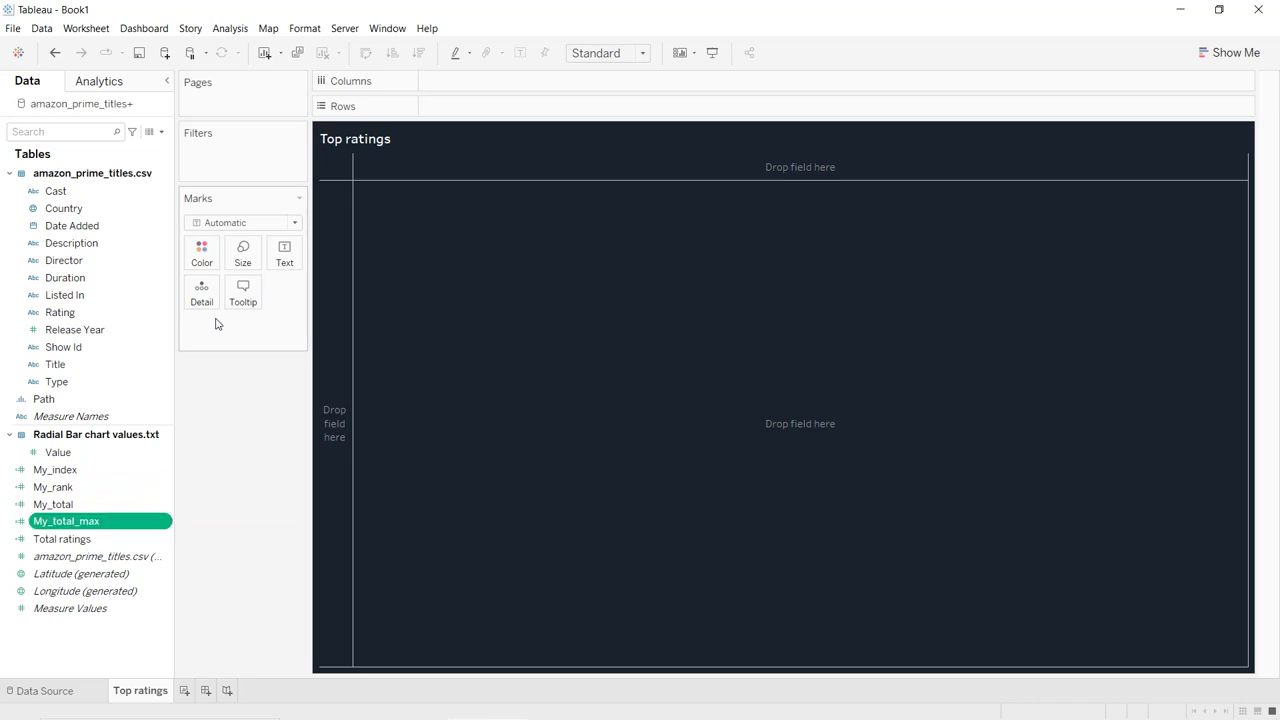
pyautogui.click(116, 507)
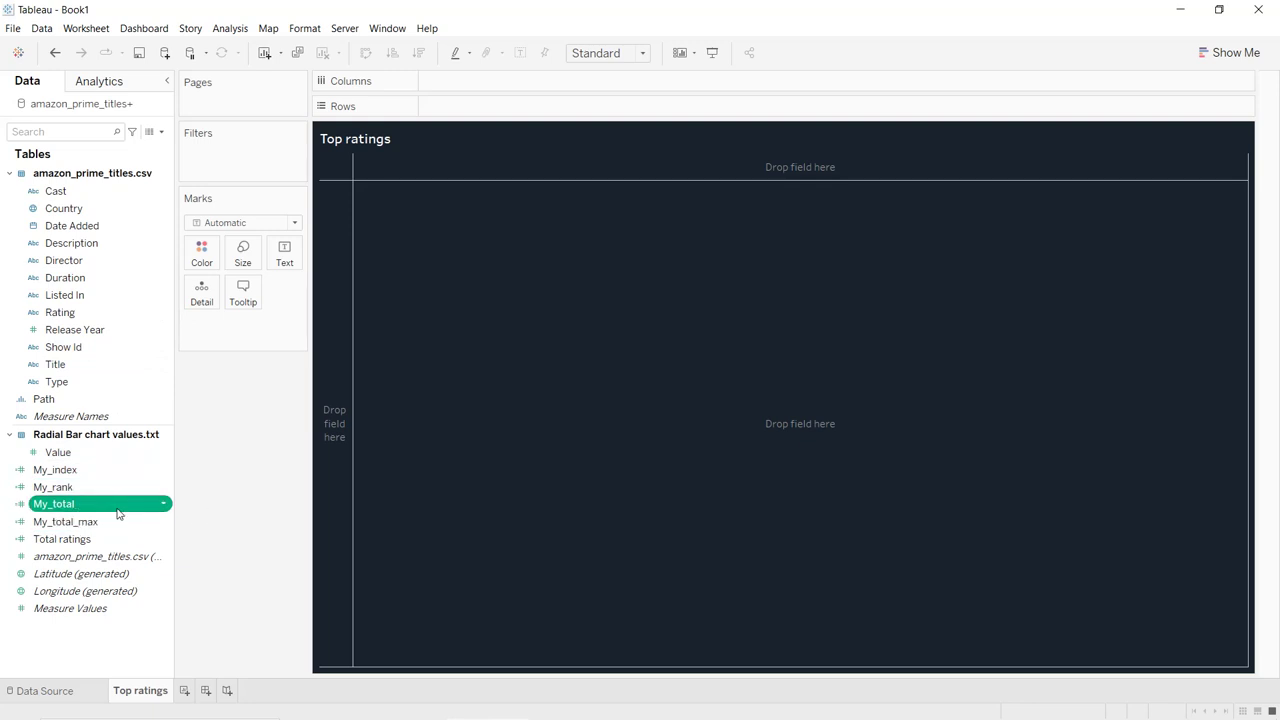
# - Create a calculated field named Percentage with the formula [My_total]/[My_total_max]
pyautogui.click(105, 523)
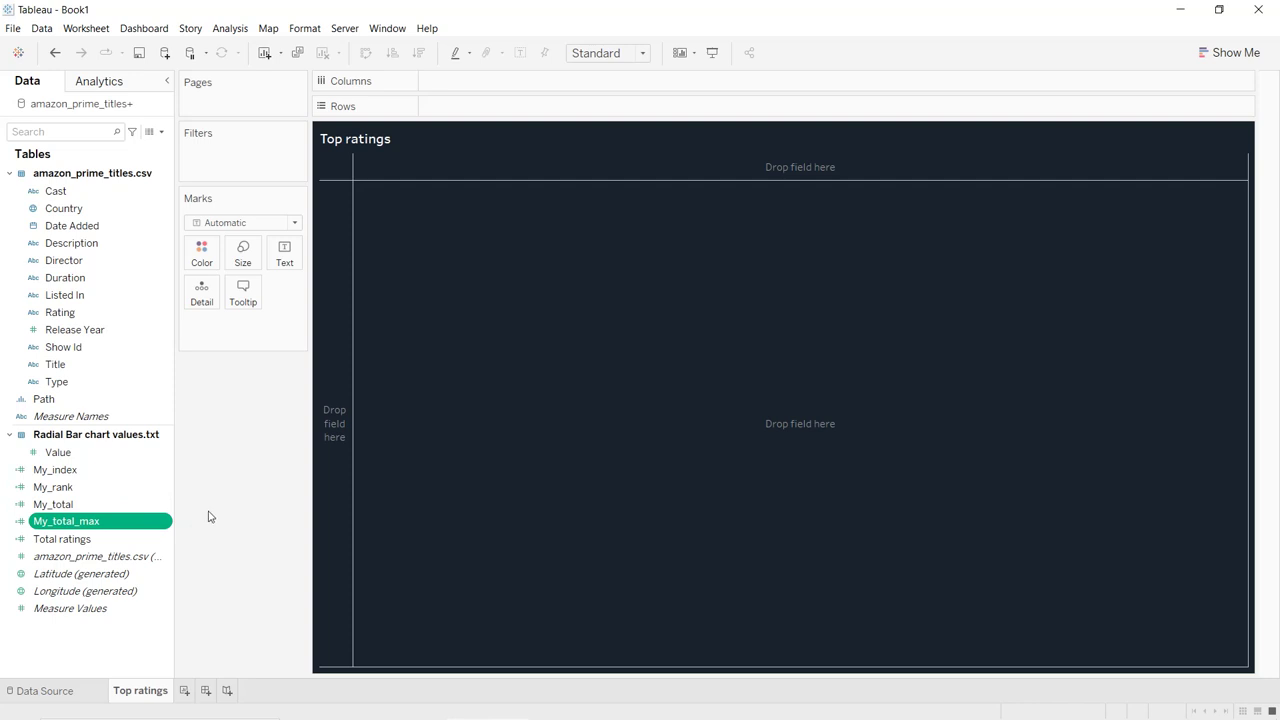
pyautogui.click(161, 132)
pyautogui.click(84, 147)
pyautogui.write('P')
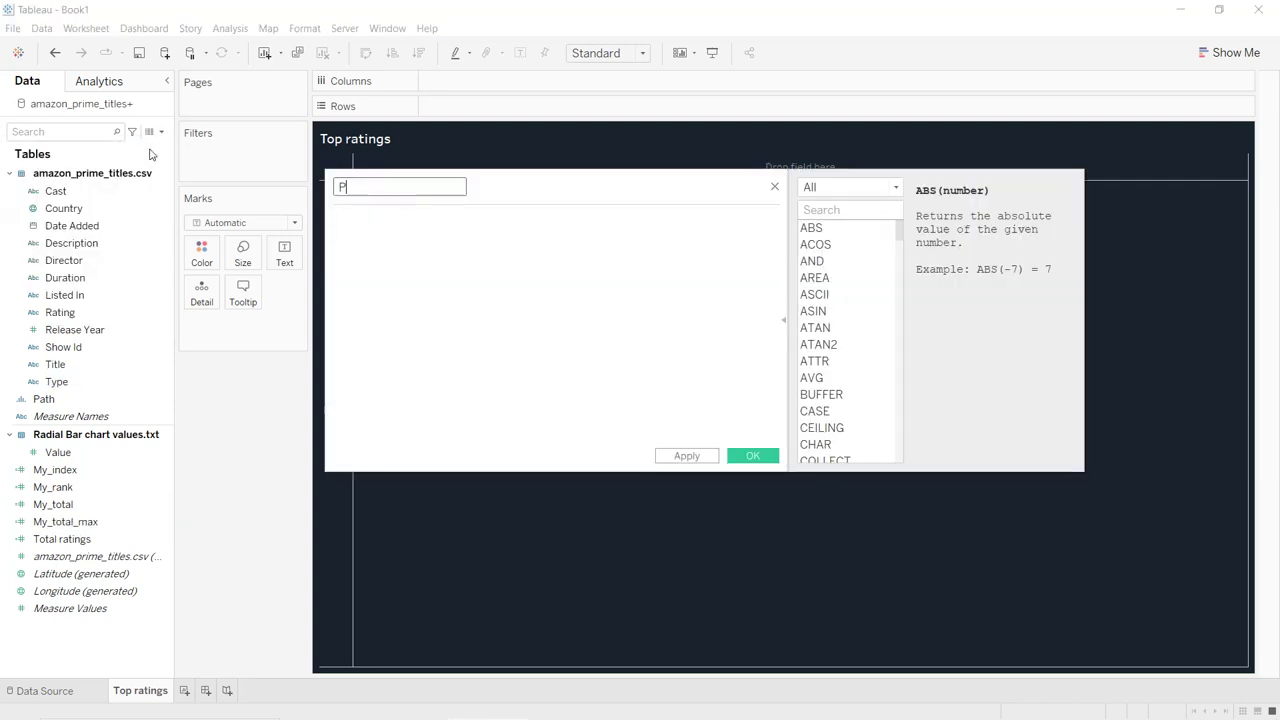
pyautogui.write('ercentage')
pyautogui.press('Tab')
pyautogui.write('my')
pyautogui.press('Down')
pyautogui.press('Down')
pyautogui.press('Return')
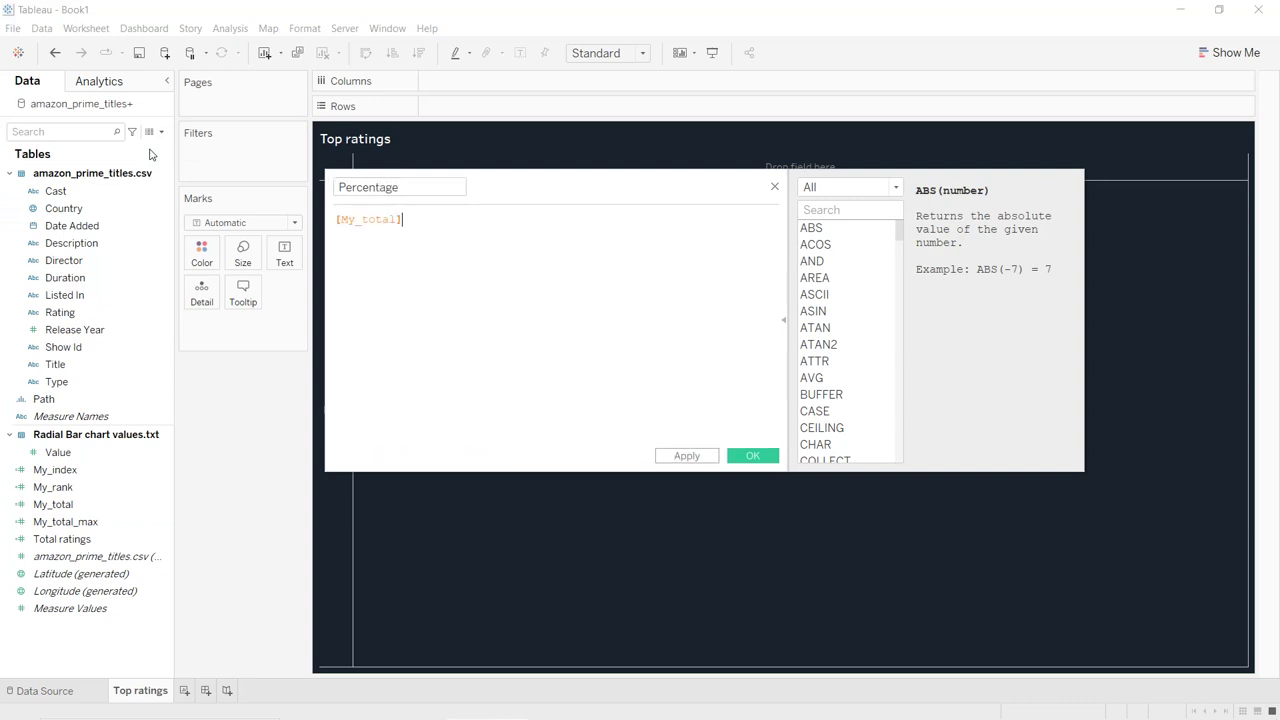
pyautogui.write('/my_to')
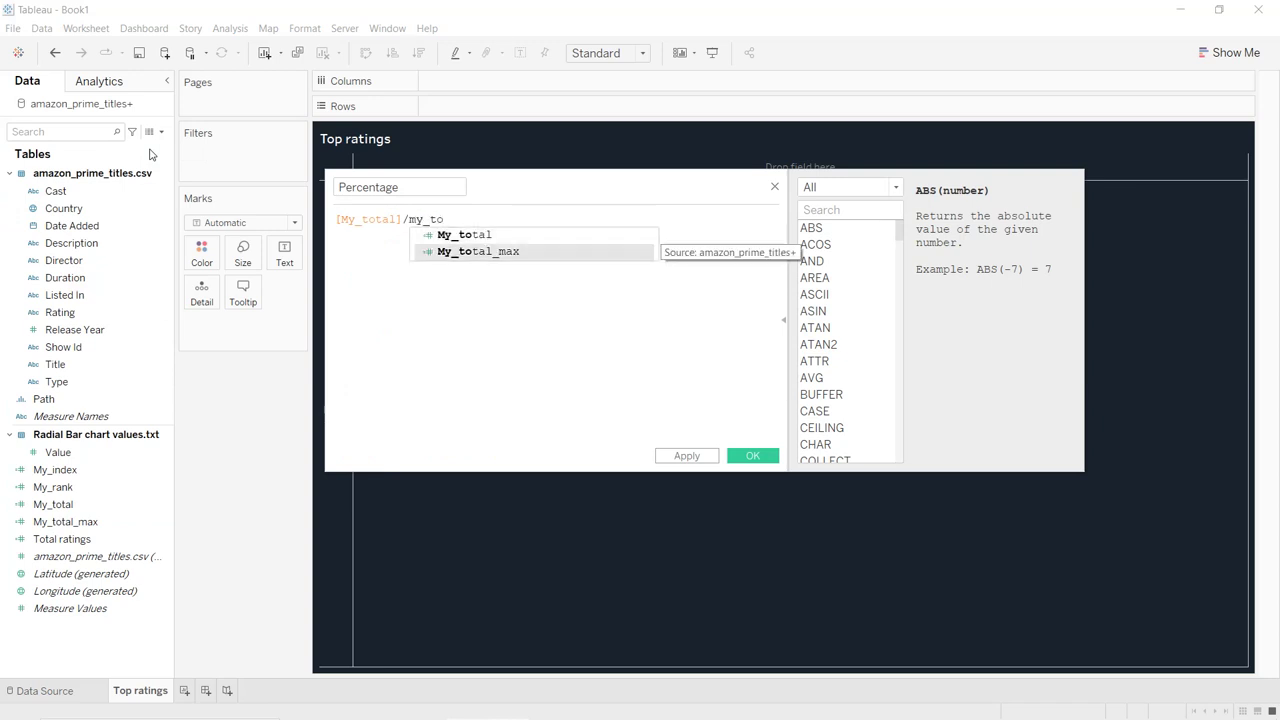
pyautogui.press('Return')
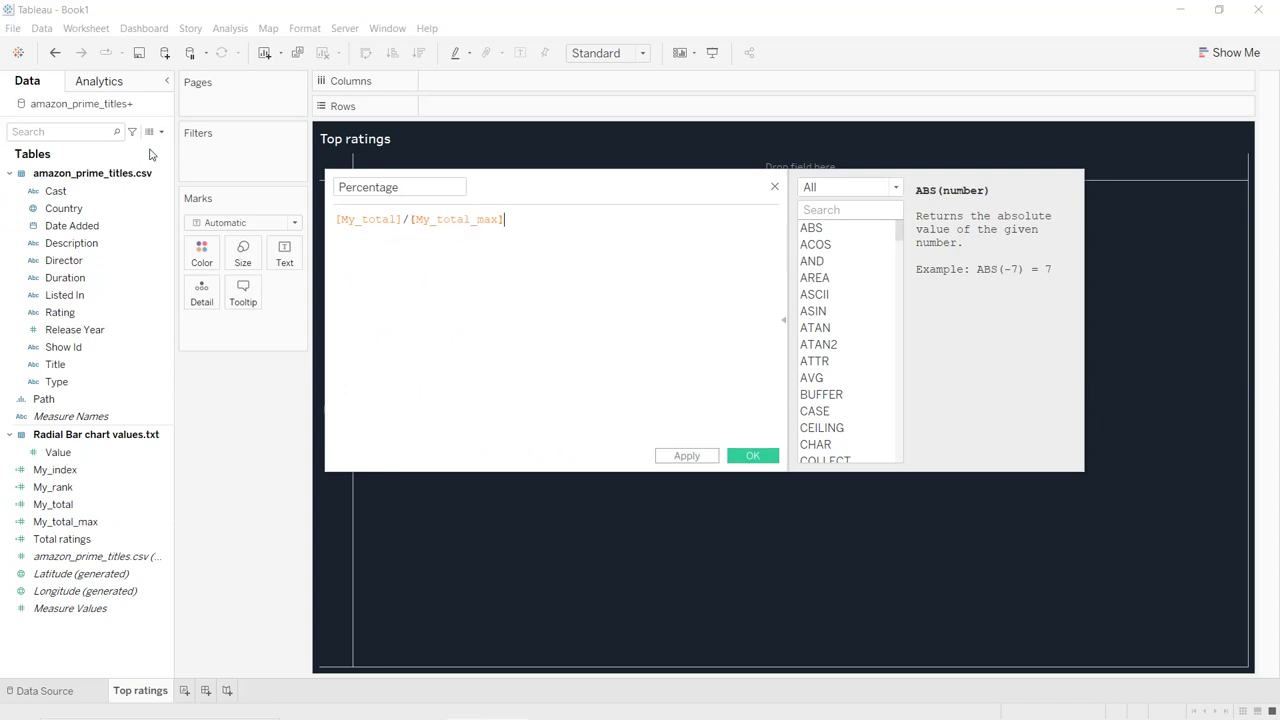
pyautogui.click(686, 455)
pyautogui.click(755, 457)
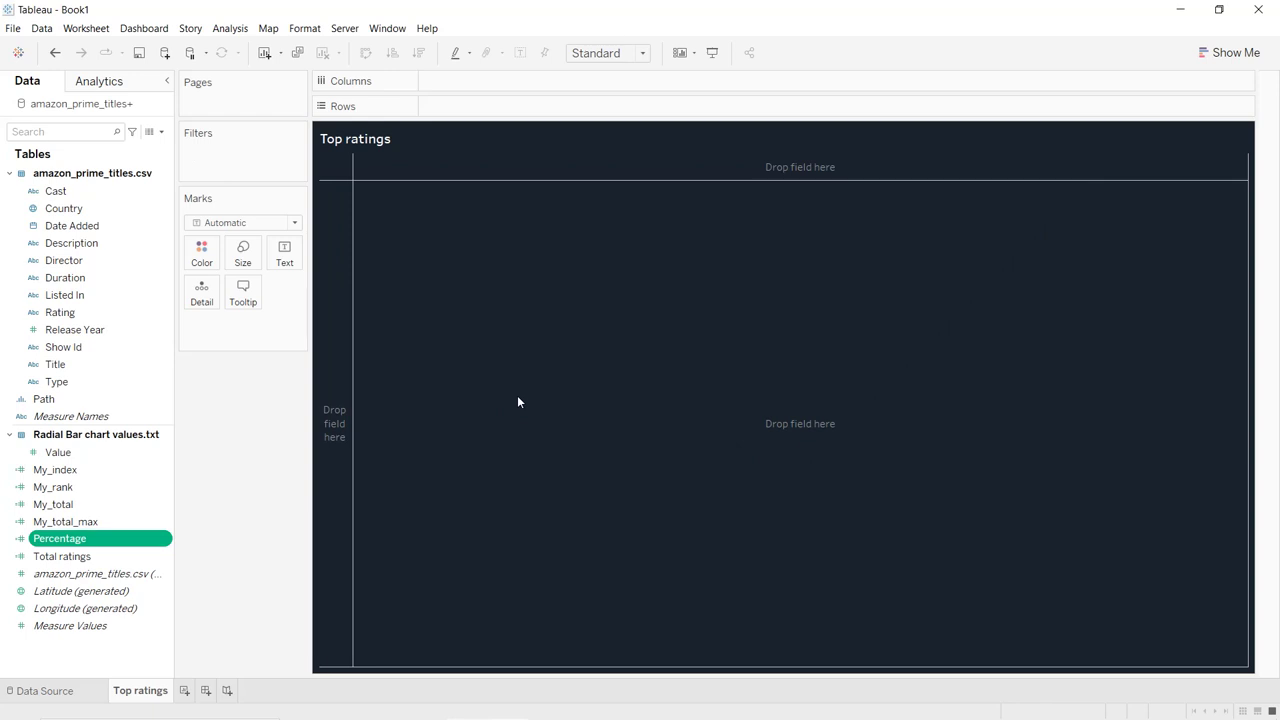
# - Start a calculated field named X with the formula COS(RADIANS([My_index]*[Percentage]))
pyautogui.click(161, 132)
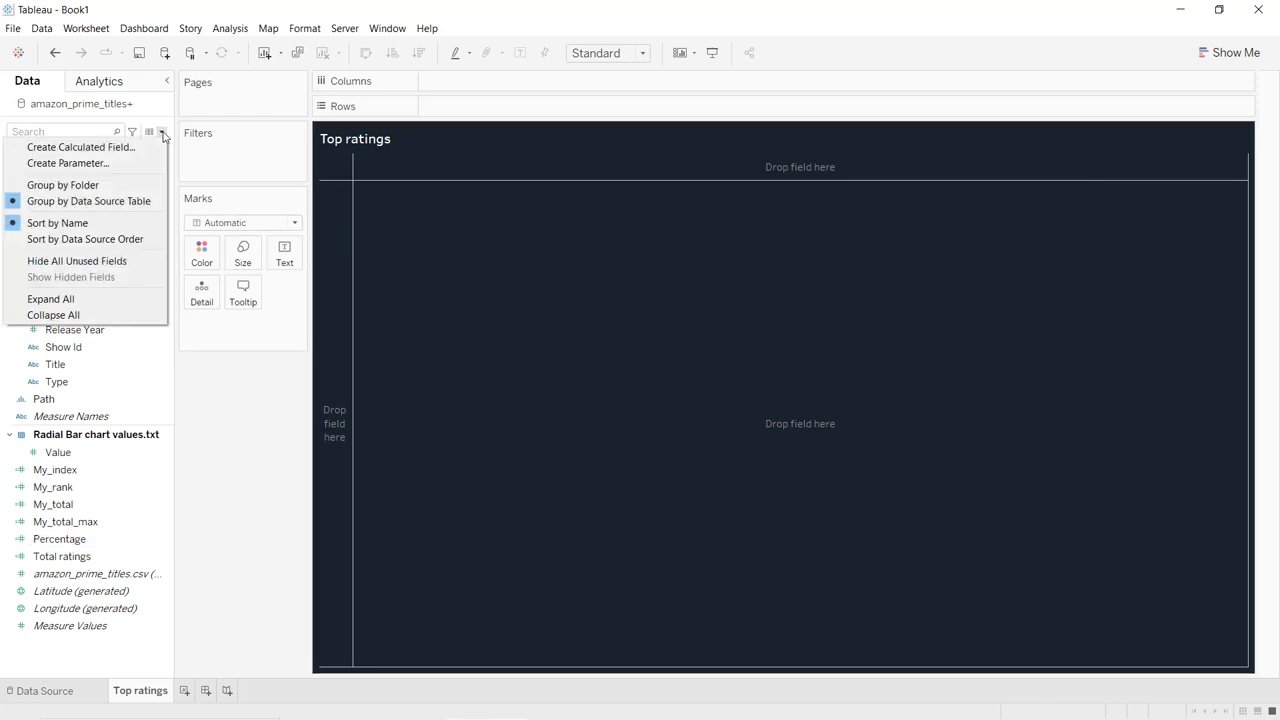
pyautogui.click(155, 147)
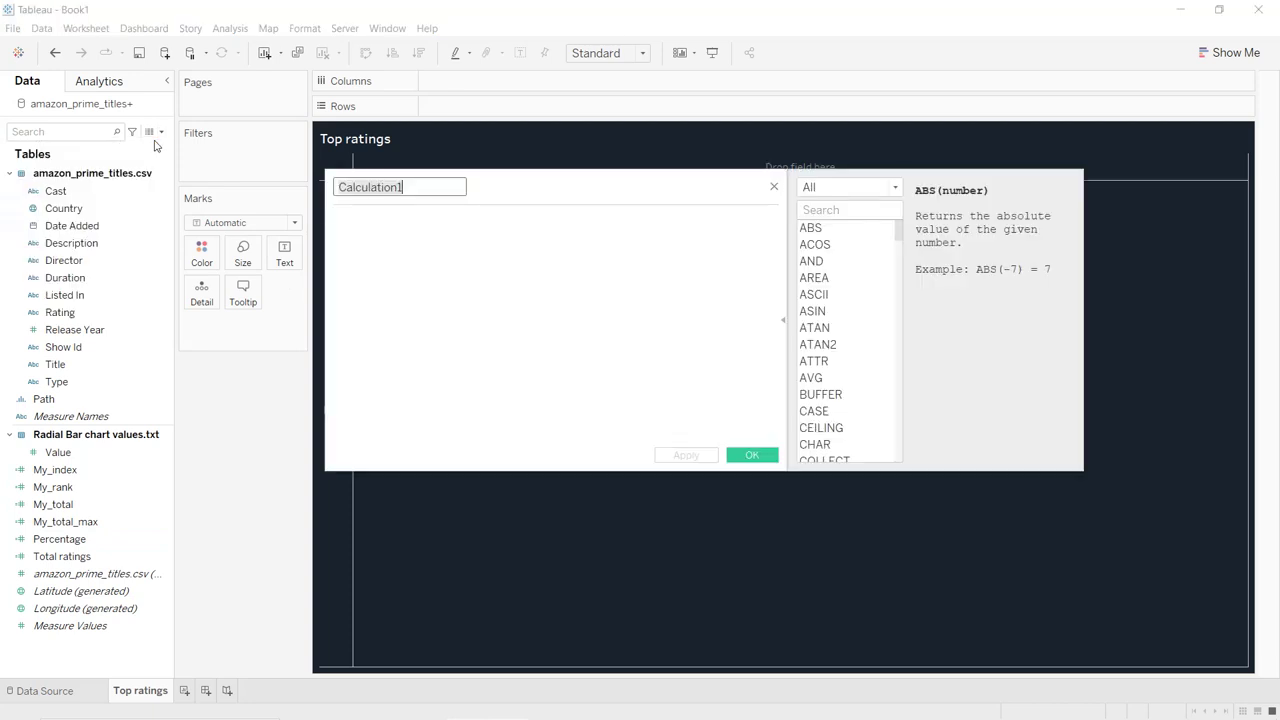
pyautogui.write('X')
pyautogui.press('Tab')
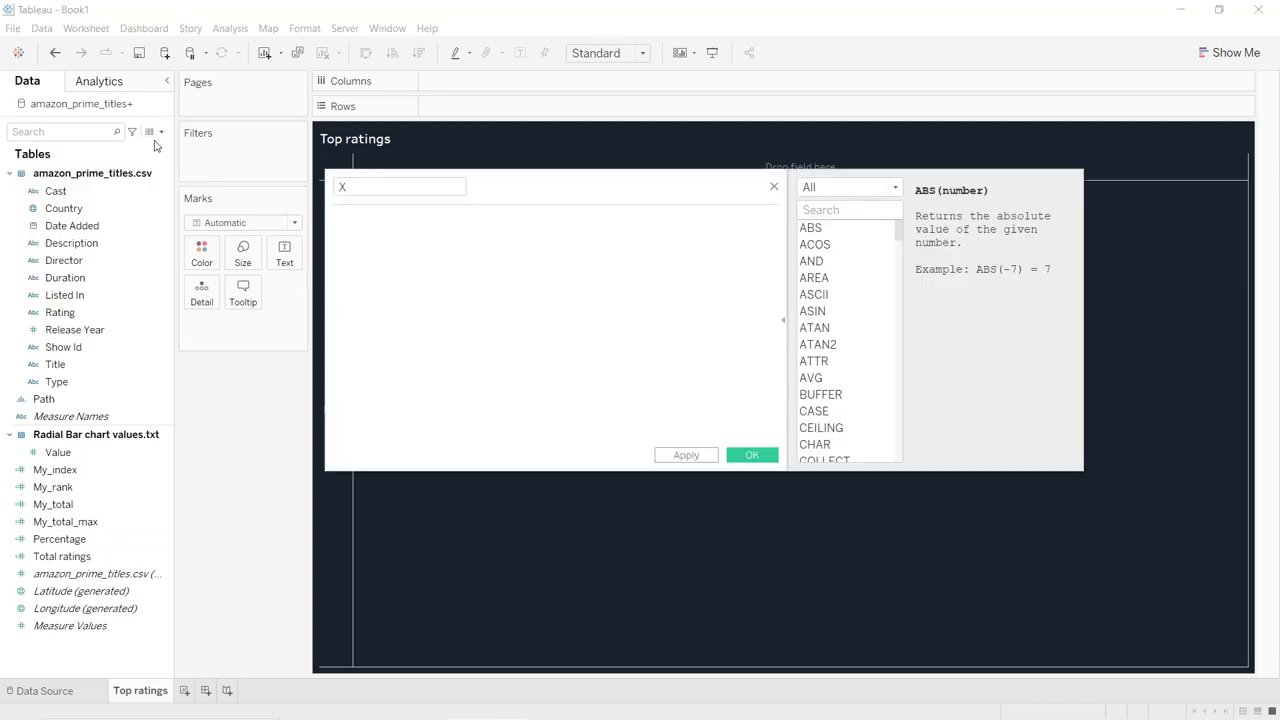
pyautogui.write('cos')
pyautogui.press('Return')
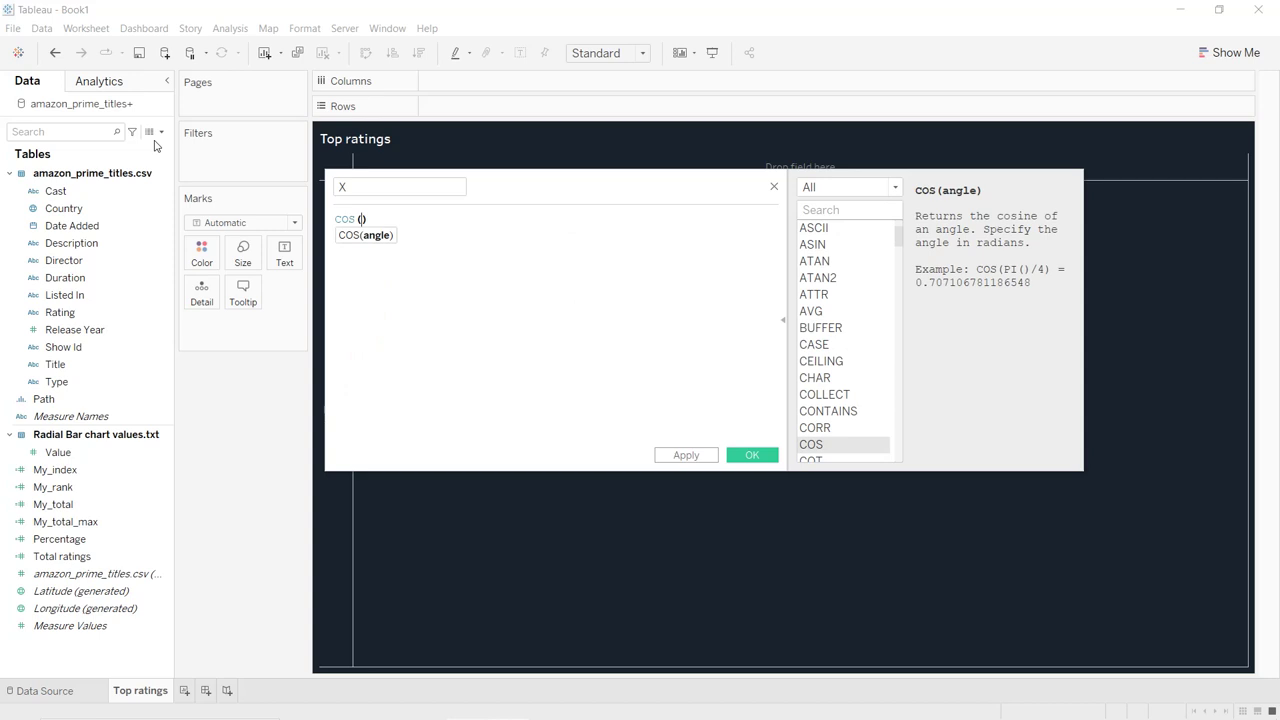
pyautogui.write('rad')
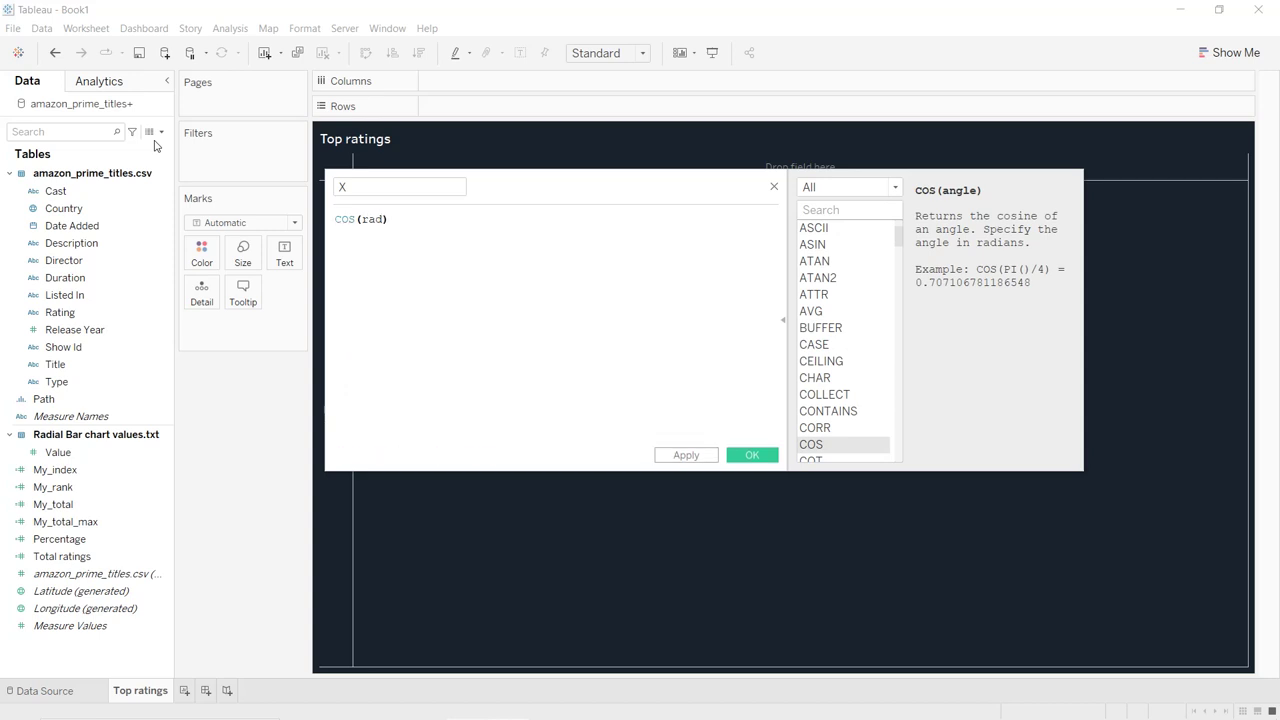
pyautogui.press('Return')
pyautogui.write('my')
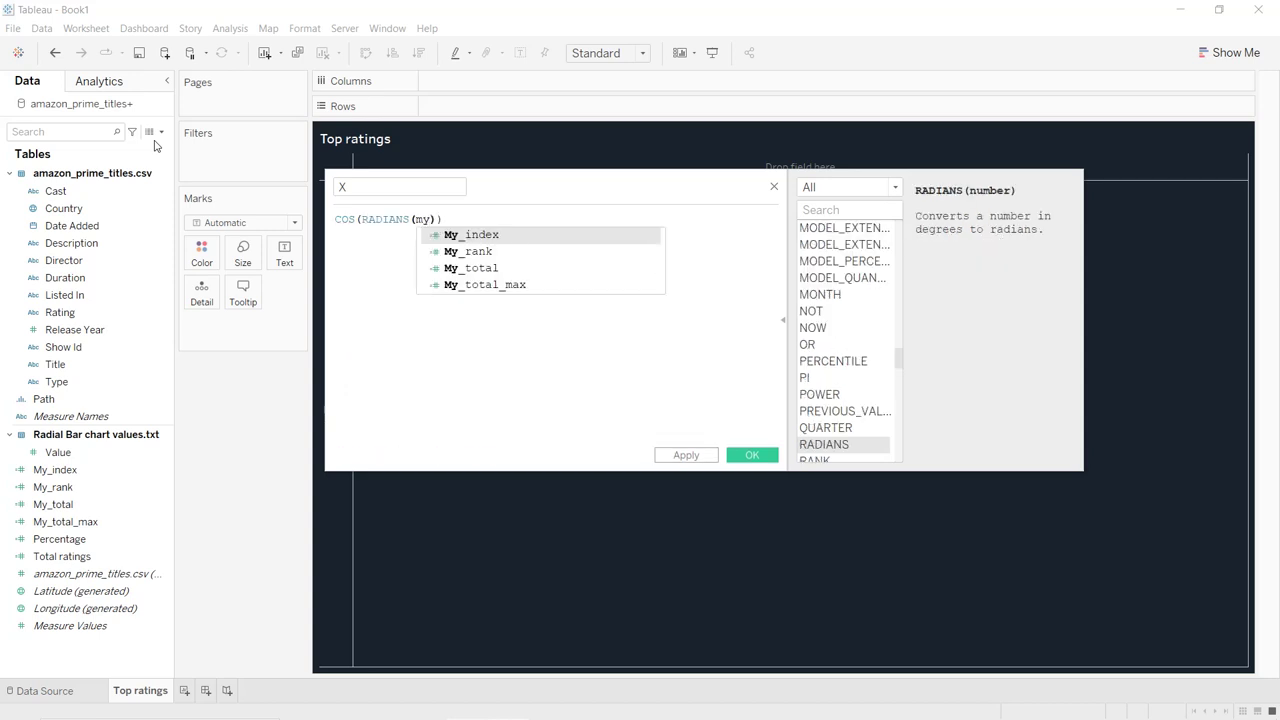
pyautogui.press('Return')
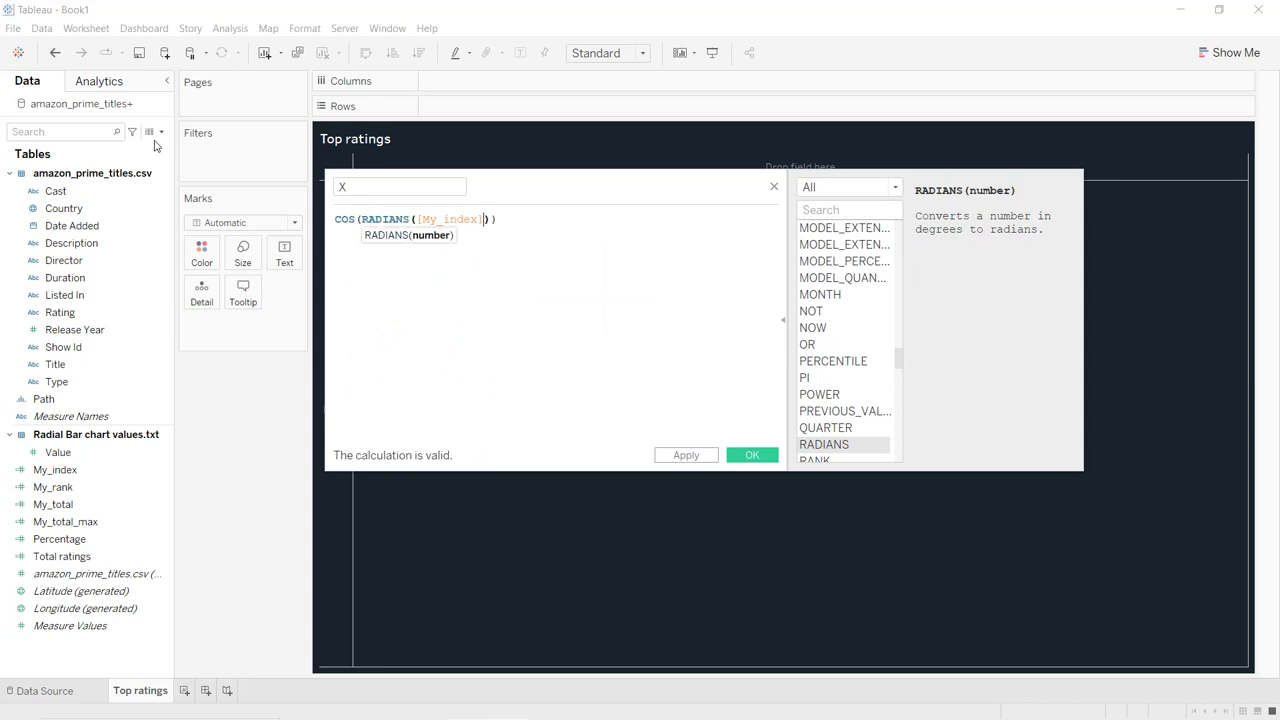
pyautogui.write('*per')
pyautogui.press('Return')
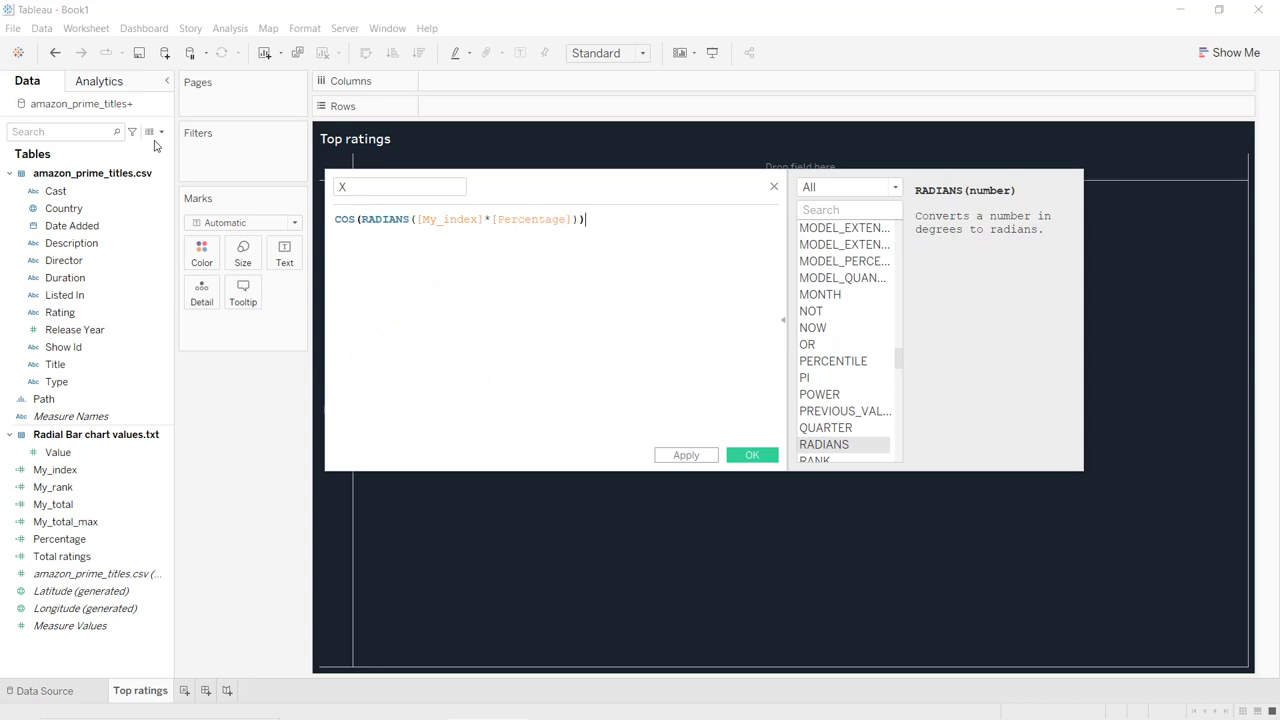
# - Multiply the X formula by [My_rank], copy the full formula and save the field
pyautogui.write('*m')
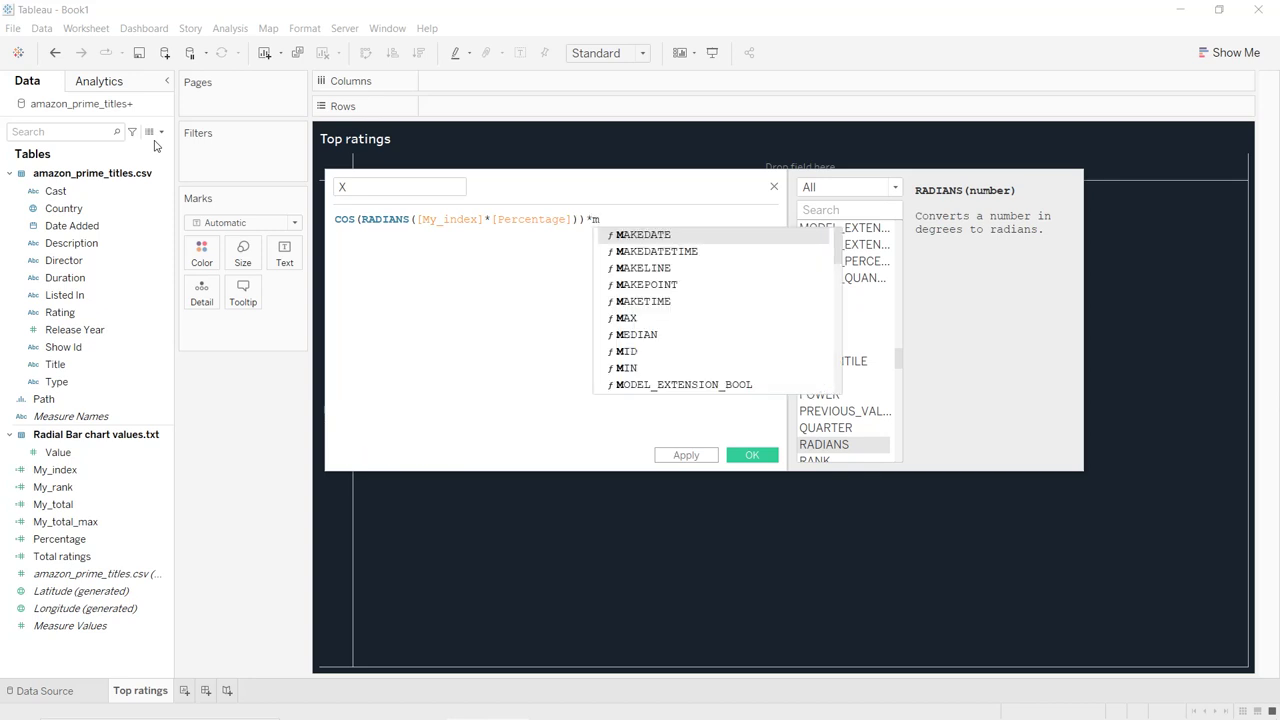
pyautogui.write('y')
pyautogui.press('Down')
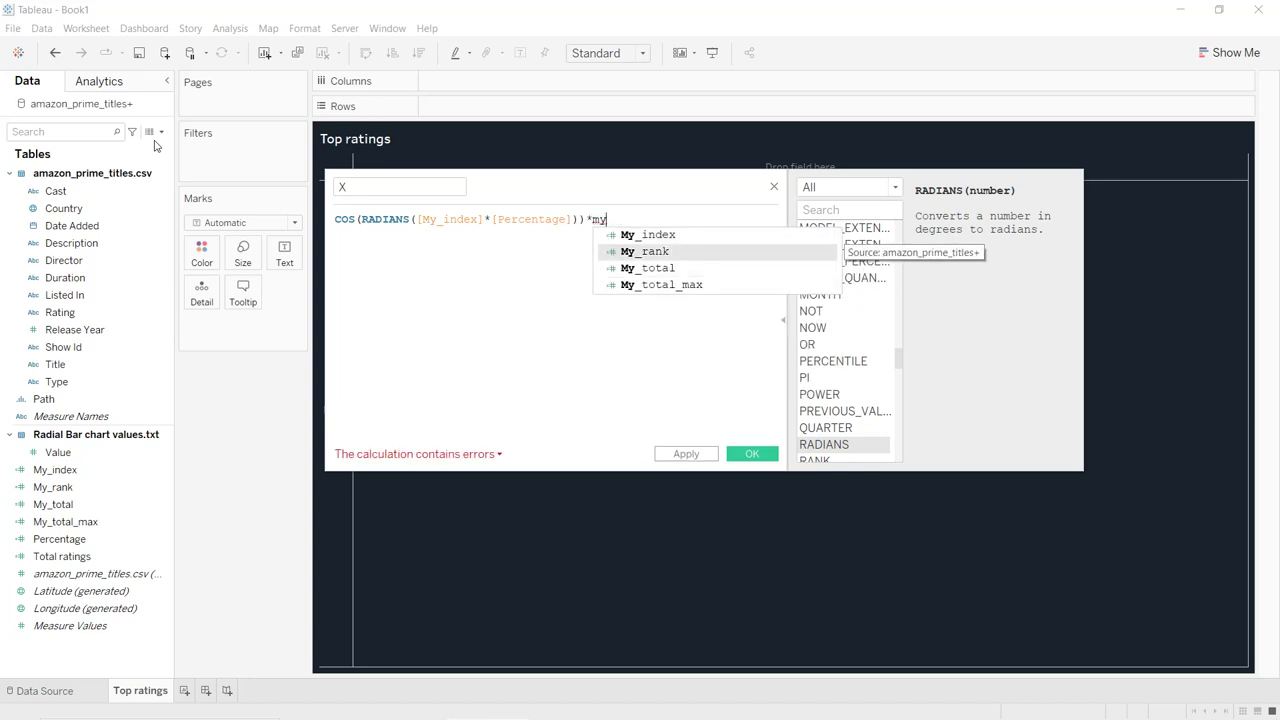
pyautogui.press('Return')
pyautogui.hotkey('ctrl', 'a')
pyautogui.hotkey('ctrl', 'c')
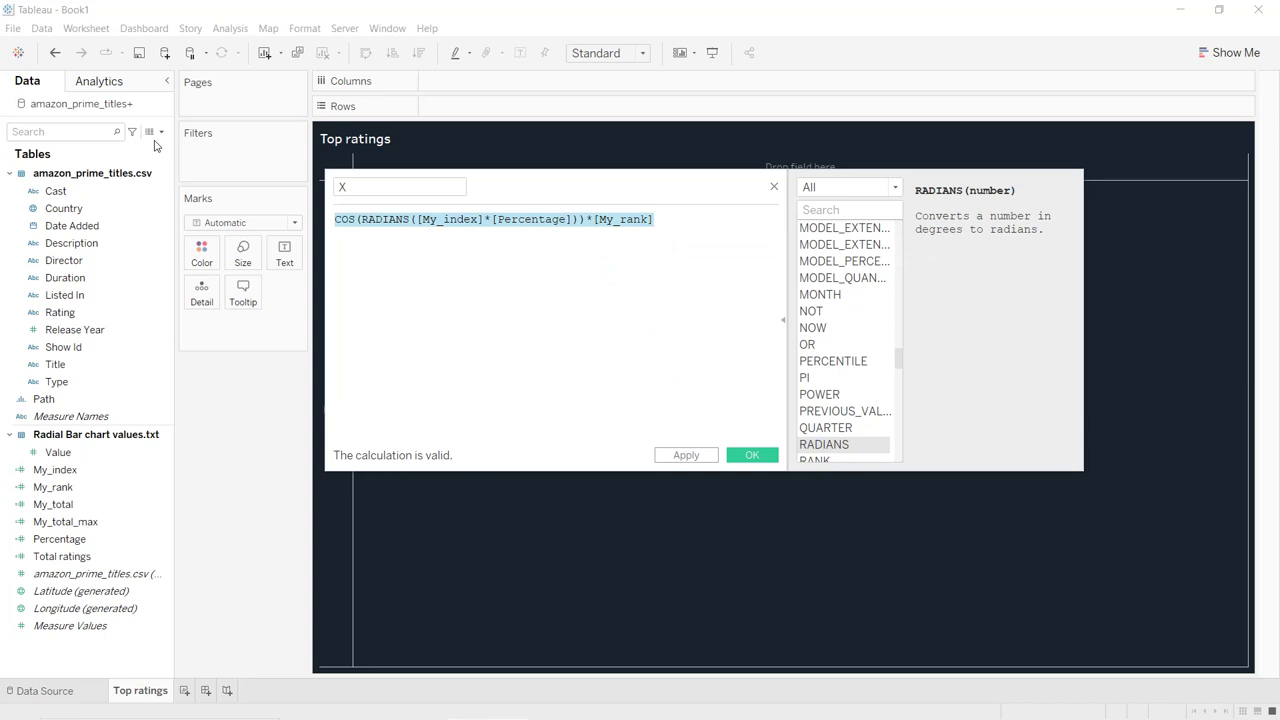
pyautogui.click(686, 455)
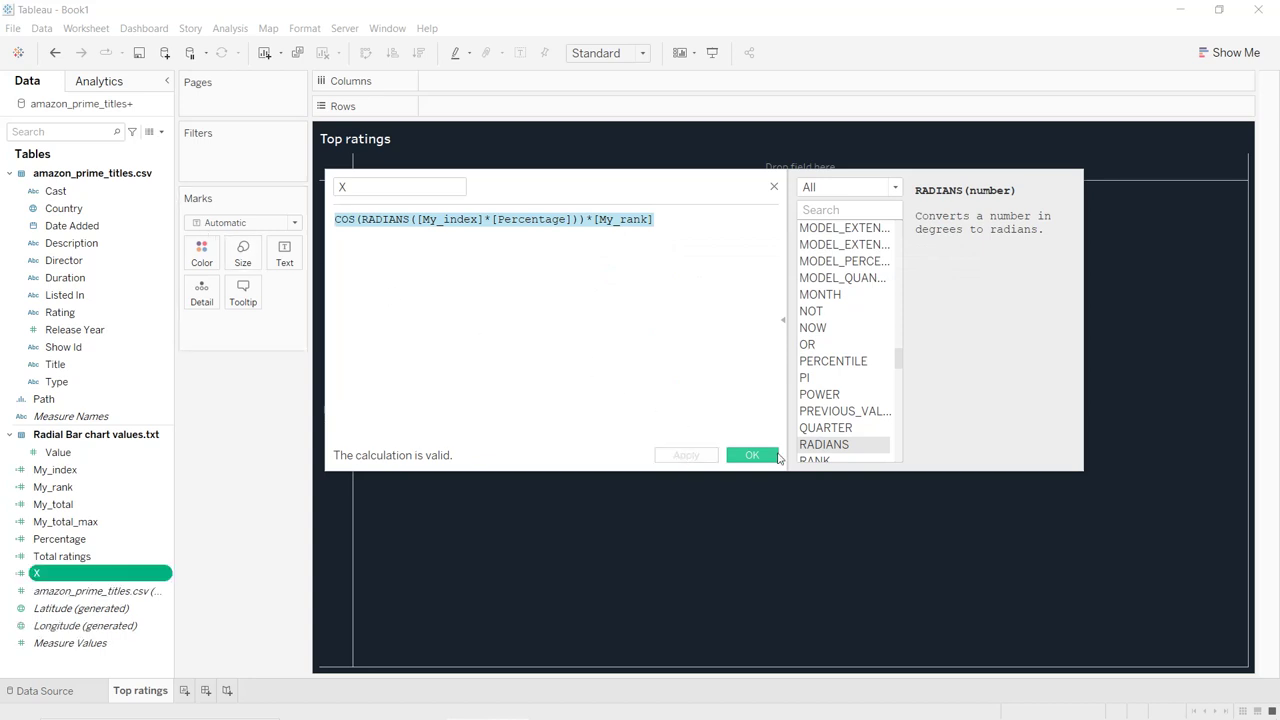
pyautogui.click(776, 456)
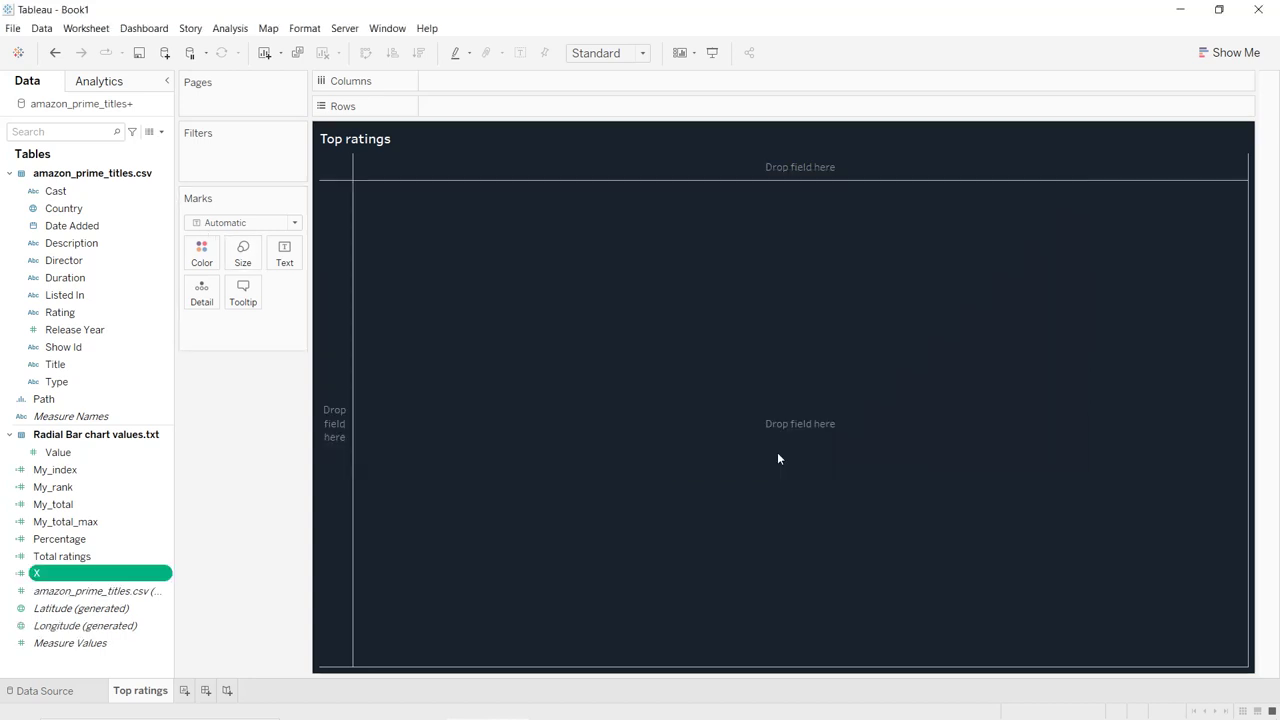
# - Create a calculated field named Y from the copied formula, replacing COS with SIN: SIN(RADIANS([My_index]*[Percentage]))*[My_rank]
pyautogui.click(161, 131)
pyautogui.click(157, 149)
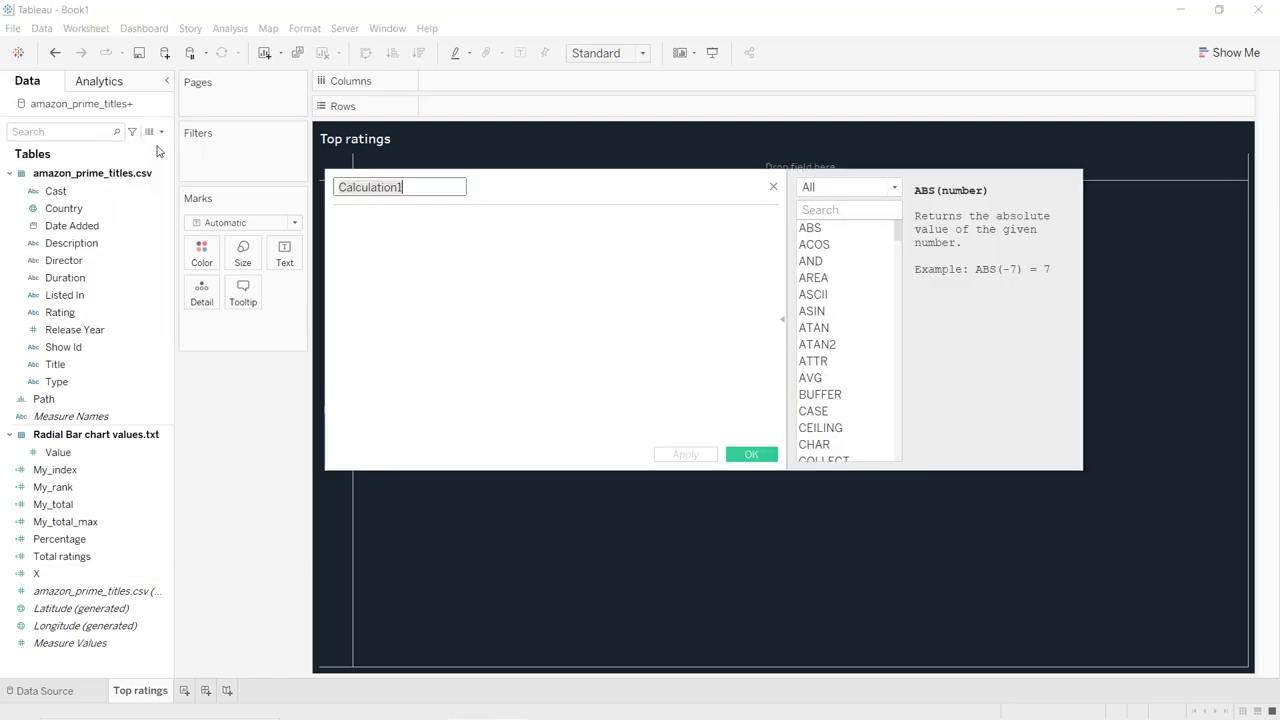
pyautogui.write('Y')
pyautogui.press('Tab')
pyautogui.hotkey('ctrl', 'v')
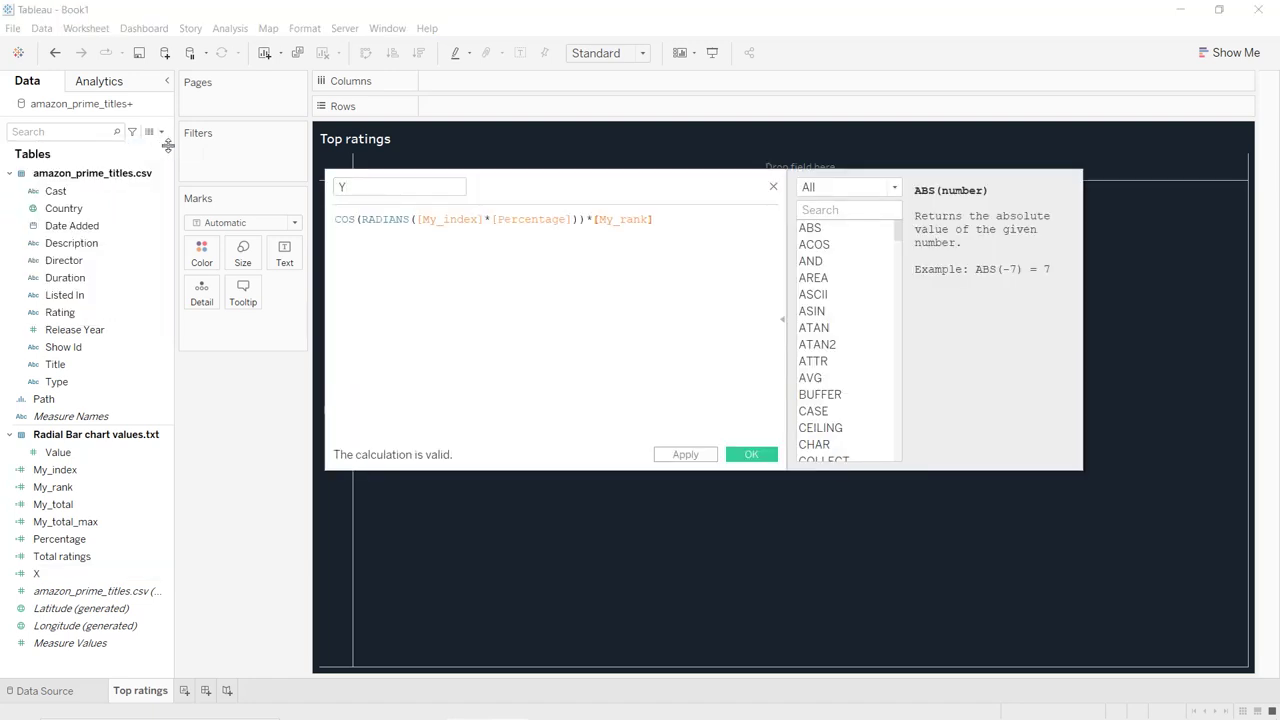
pyautogui.doubleClick(343, 219)
pyautogui.write('SIN')
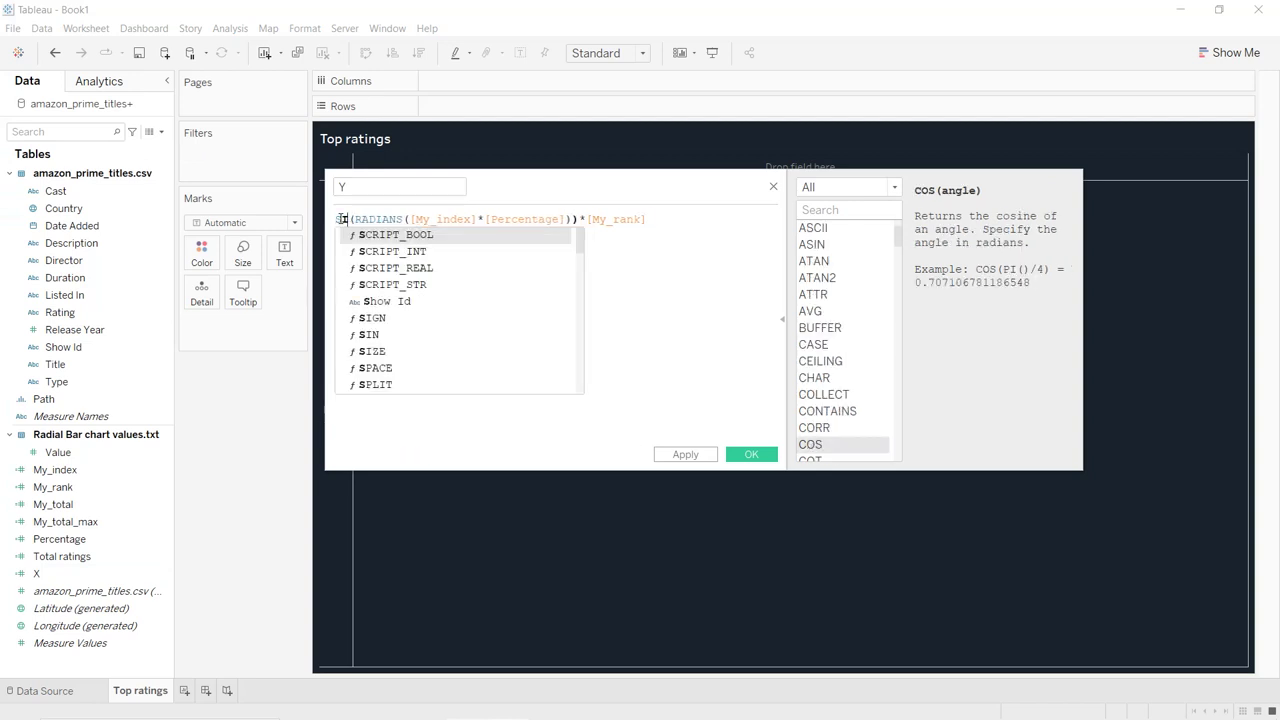
pyautogui.press('Return')
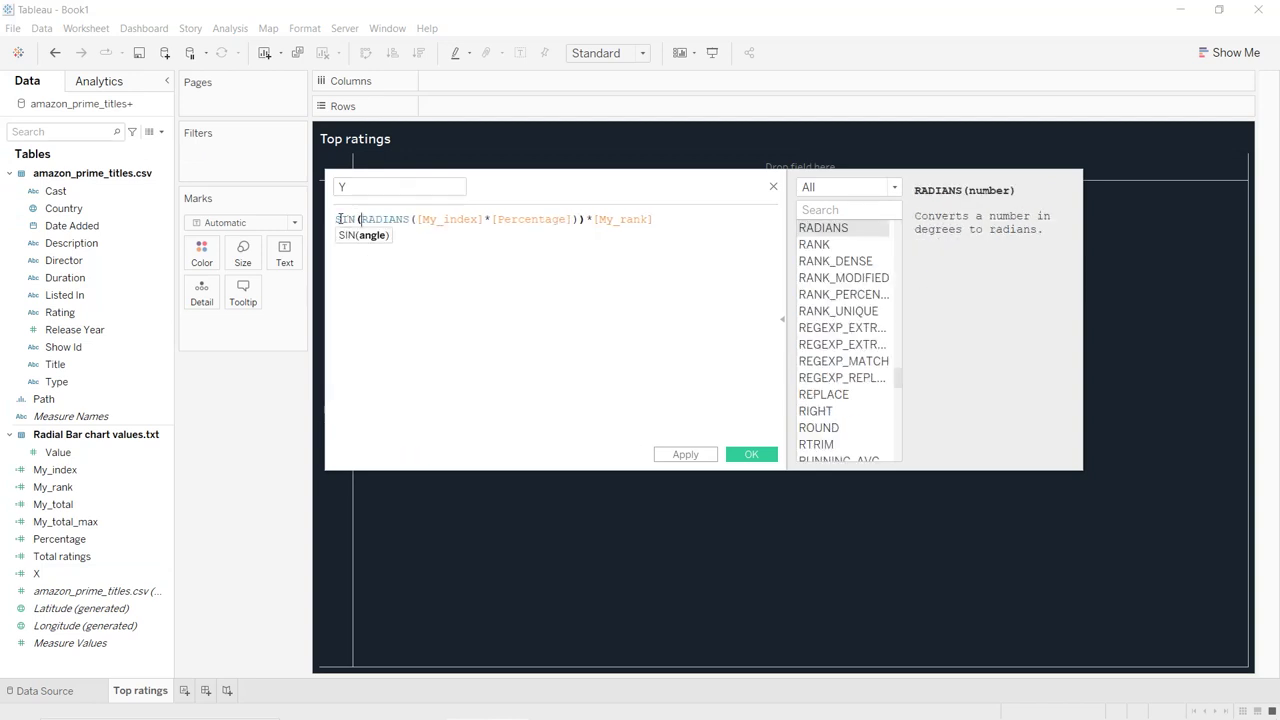
pyautogui.click(694, 455)
pyautogui.click(750, 455)
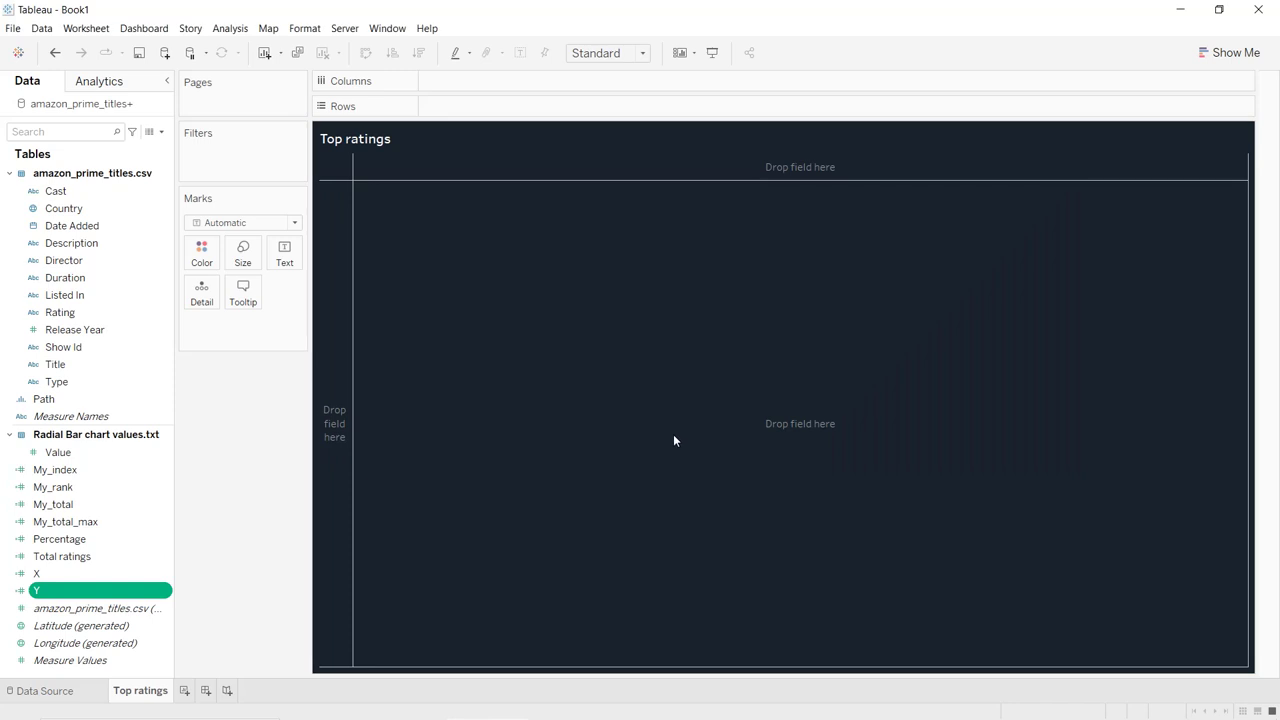
# - Place the X field on Rows and the Y field on Columns
pyautogui.keyDown('ctrl'); pyautogui.click(101, 573); pyautogui.keyUp('ctrl')
pyautogui.moveTo(99, 574)
pyautogui.mouseDown()
pyautogui.moveTo(494, 251)
pyautogui.moveTo(534, 117)
pyautogui.moveTo(514, 154)
pyautogui.moveTo(450, 106)
pyautogui.mouseUp()
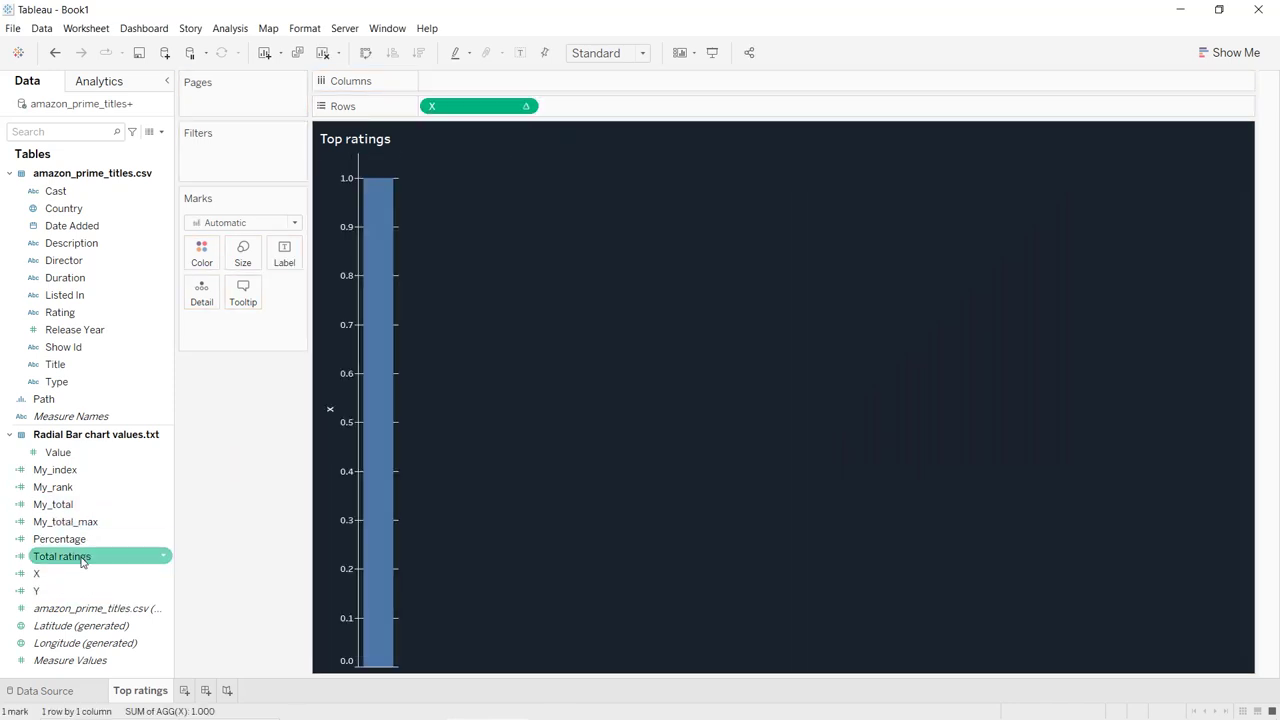
pyautogui.moveTo(71, 589)
pyautogui.mouseDown()
pyautogui.moveTo(514, 103)
pyautogui.moveTo(500, 84)
pyautogui.mouseUp()
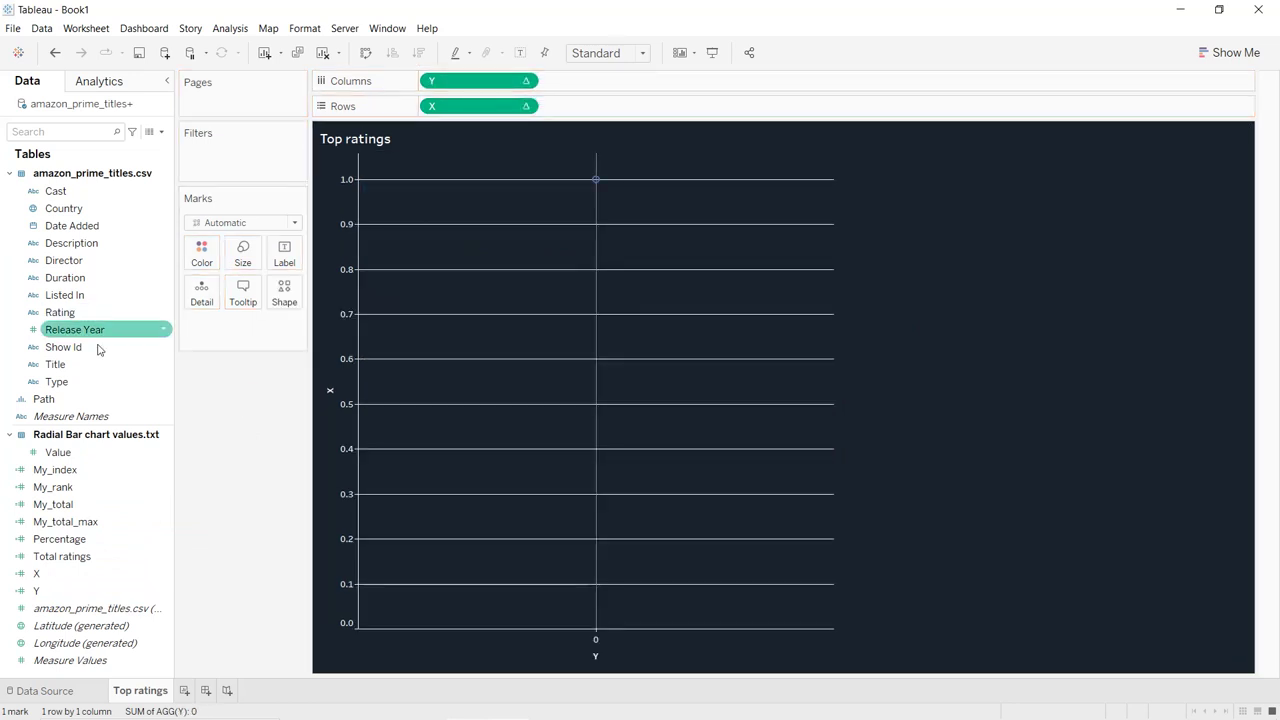
# - Add Path to the marks as Detail and Rating as Color
pyautogui.click(70, 400)
pyautogui.moveTo(70, 402); pyautogui.dragTo(203, 302)
pyautogui.moveTo(86, 313); pyautogui.dragTo(210, 265)
# - Turn off the grid lines and zero lines in the workbook formatting
pyautogui.click(304, 28)
pyautogui.click(330, 78)
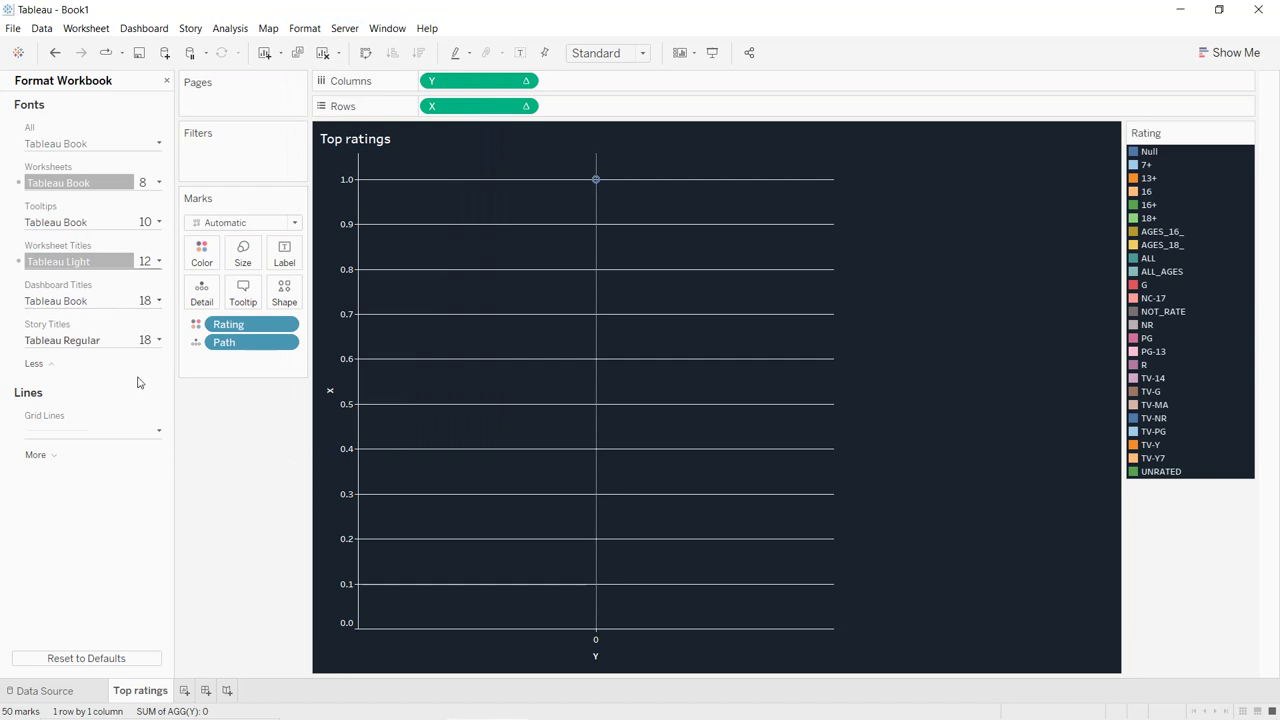
pyautogui.click(55, 457)
pyautogui.click(69, 443)
pyautogui.click(74, 460)
pyautogui.click(67, 499)
pyautogui.click(57, 472)
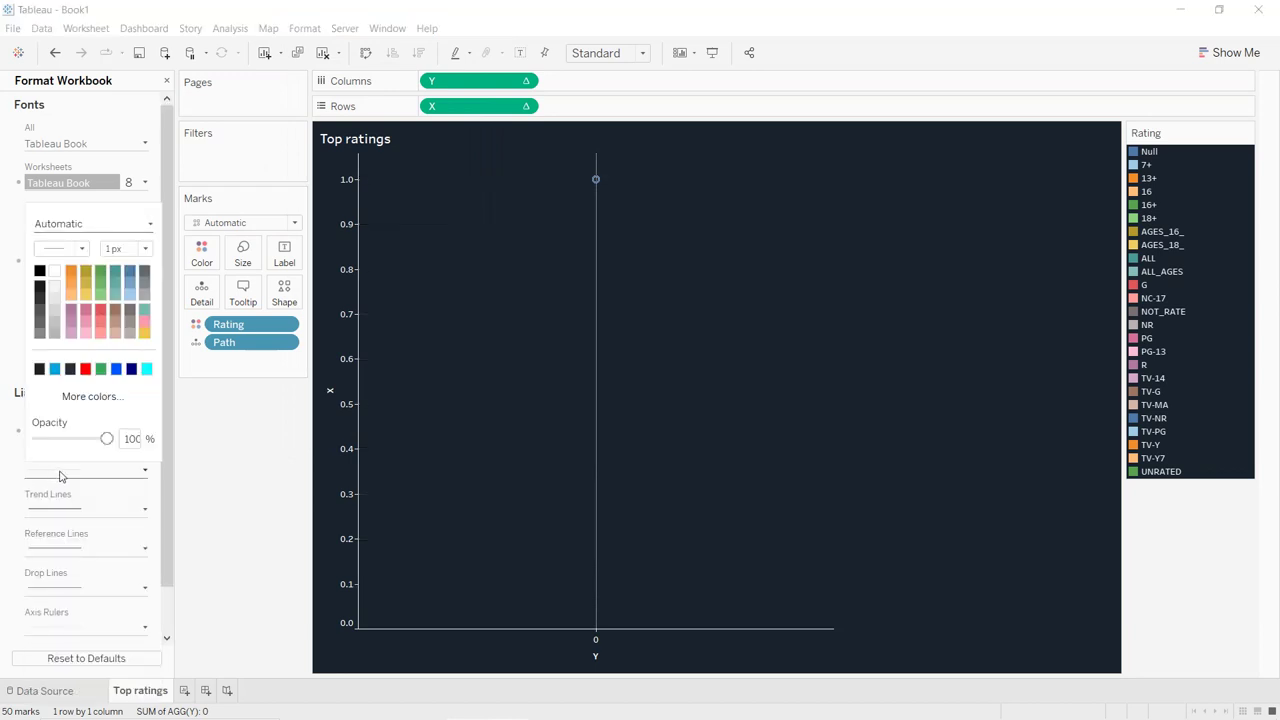
pyautogui.click(117, 228)
pyautogui.click(91, 263)
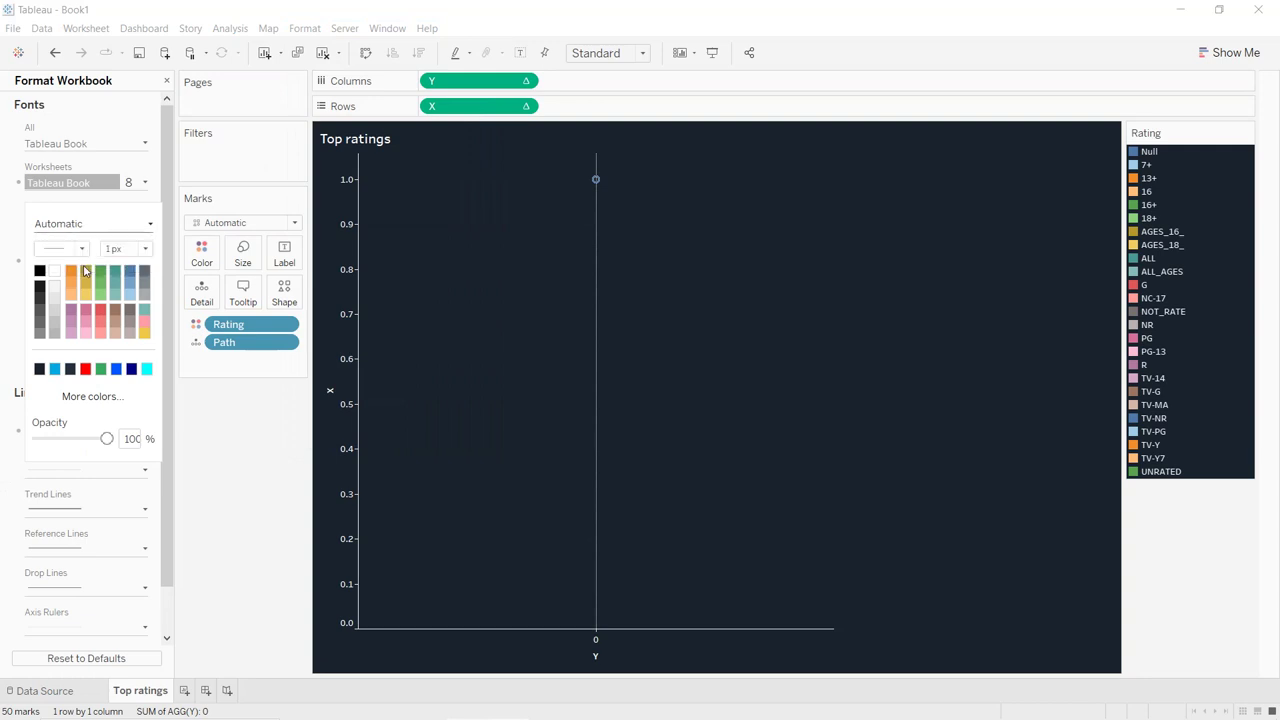
pyautogui.click(418, 275)
# - Edit the table calculation of X on Rows so My_index computes using the specific dimension Path
pyautogui.click(527, 108)
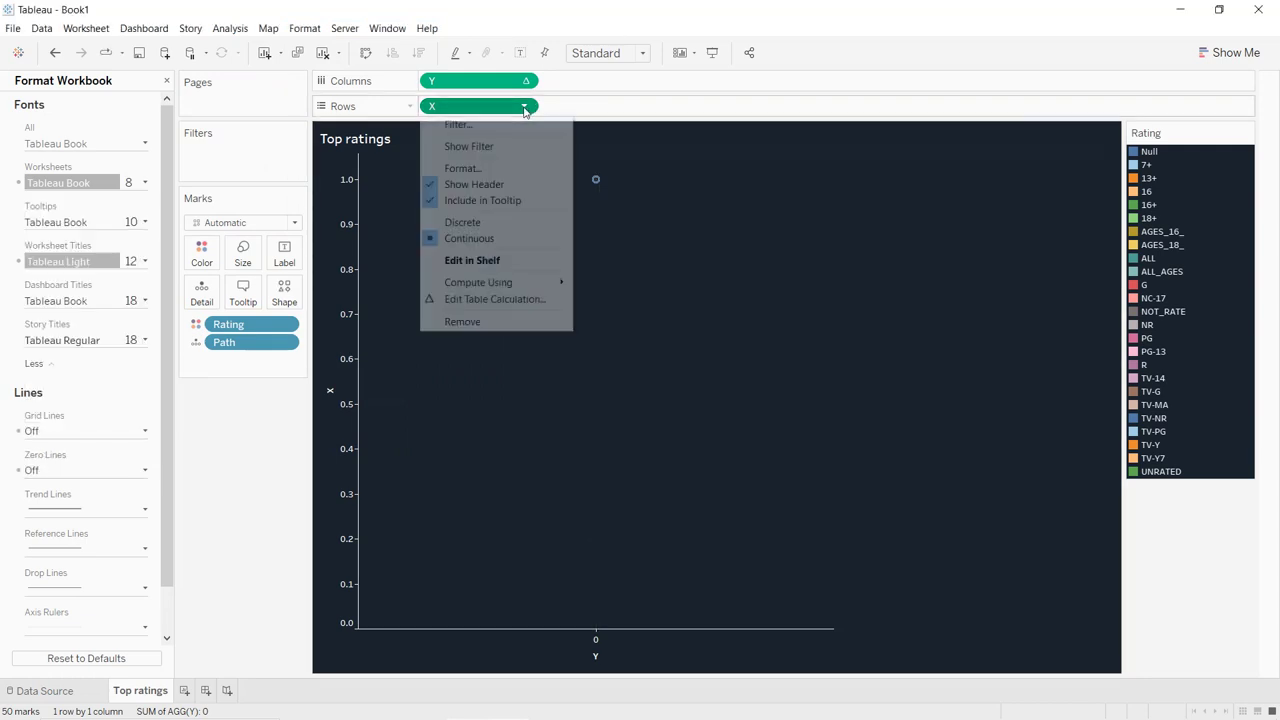
pyautogui.click(507, 300)
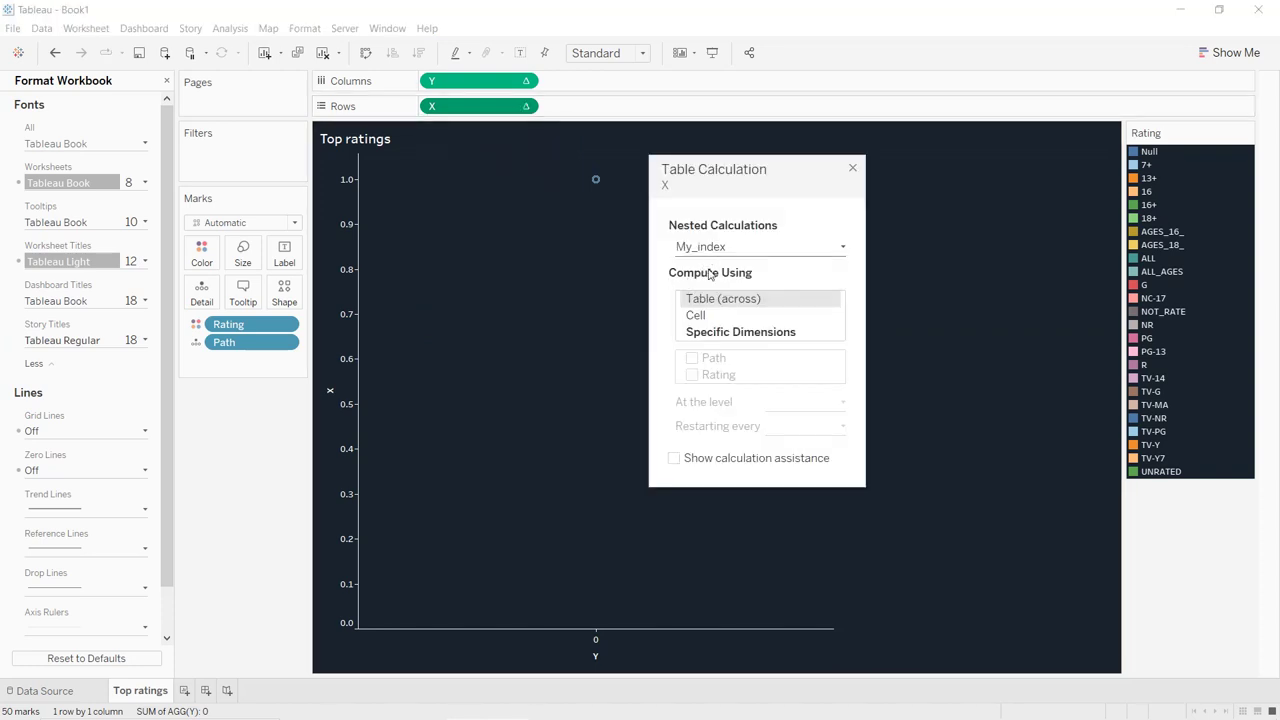
pyautogui.click(712, 332)
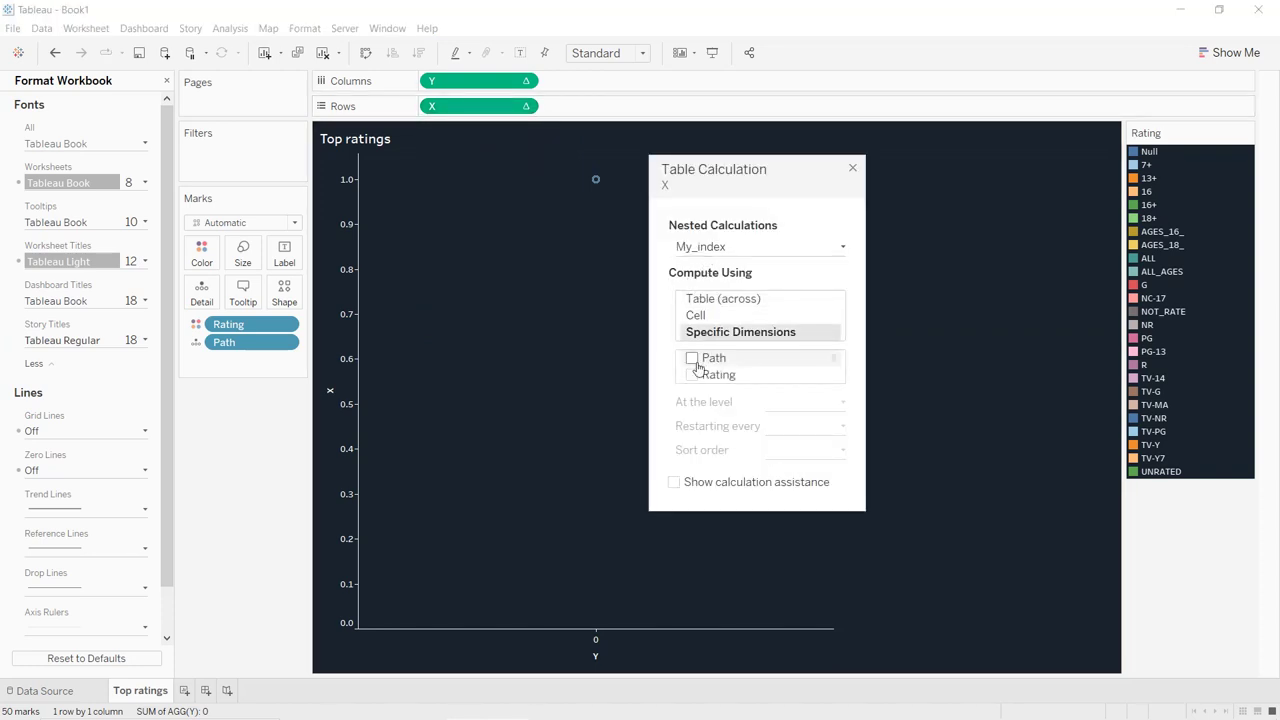
pyautogui.click(692, 360)
# - Set the nested My_total calculation of X to compute using the specific dimension Path
pyautogui.click(720, 247)
pyautogui.click(722, 278)
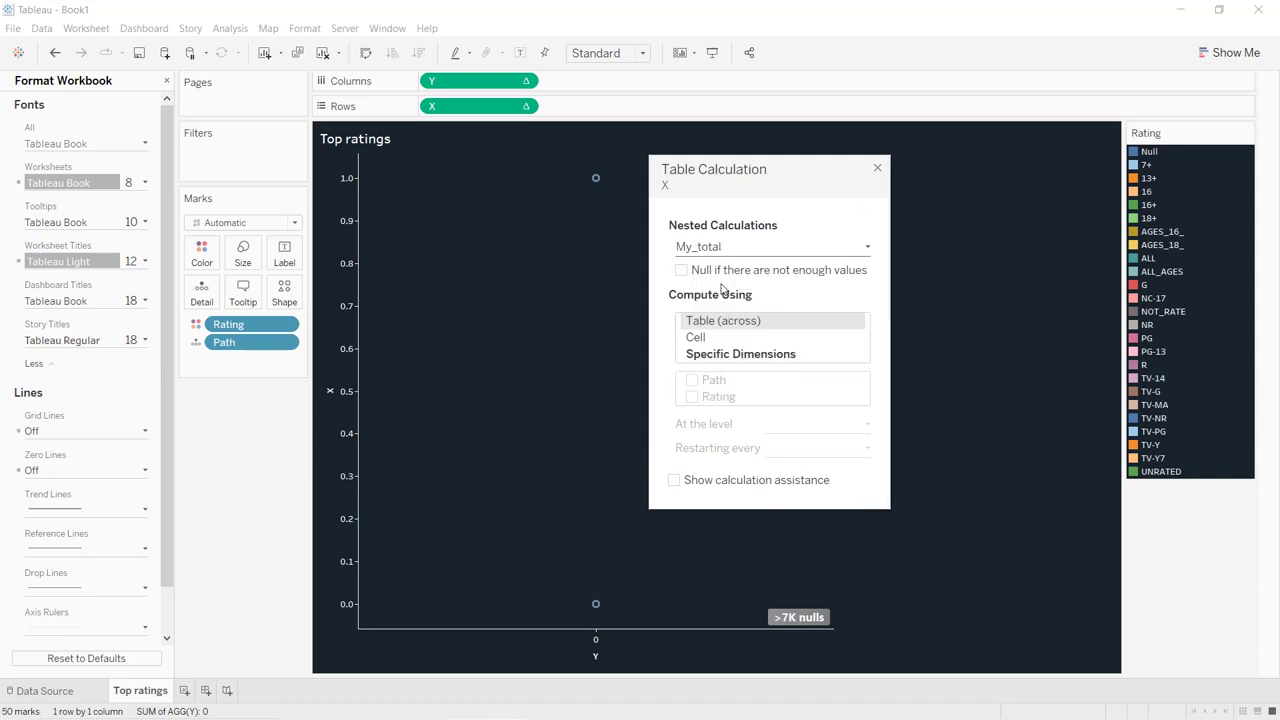
pyautogui.click(704, 358)
pyautogui.click(692, 380)
# - Set the nested My_total_max calculation of X to compute using the specific dimensions Path and Rating
pyautogui.click(727, 250)
pyautogui.click(724, 294)
pyautogui.click(705, 360)
pyautogui.click(691, 380)
pyautogui.click(691, 397)
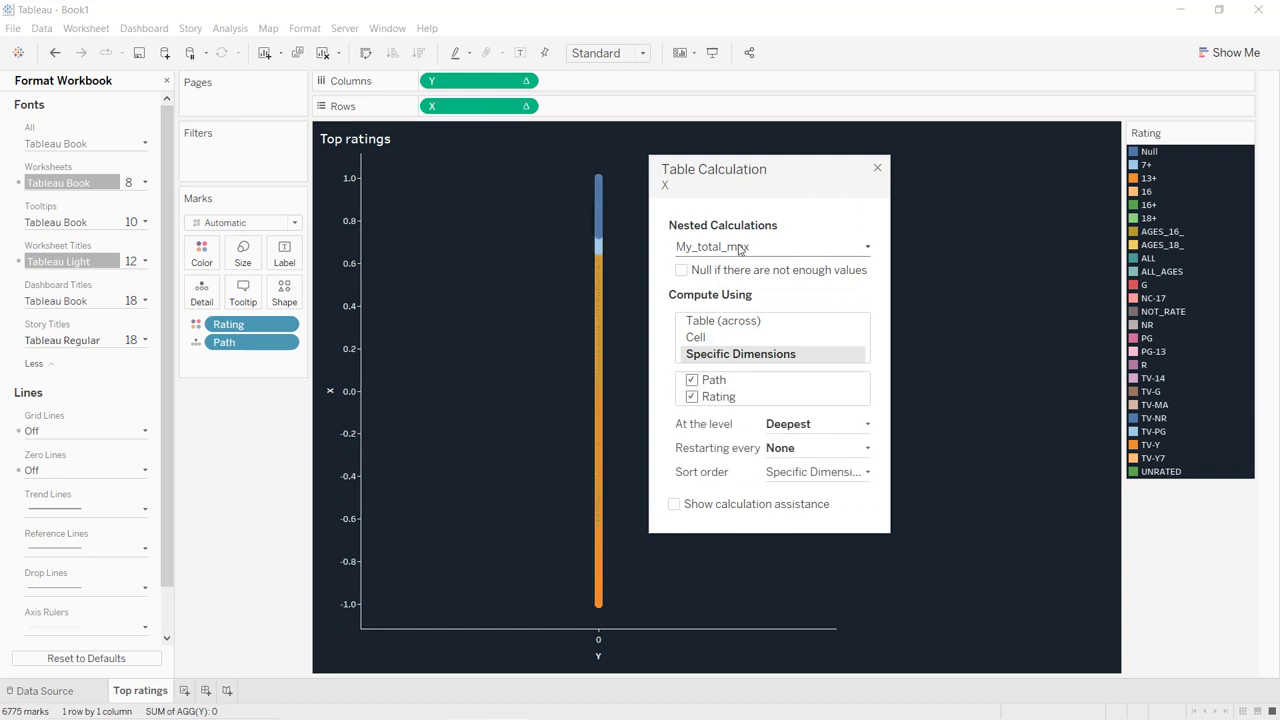
# - Set the nested My_rank calculation of X to compute using the specific dimension Rating
pyautogui.click(736, 248)
pyautogui.click(728, 332)
pyautogui.click(691, 375)
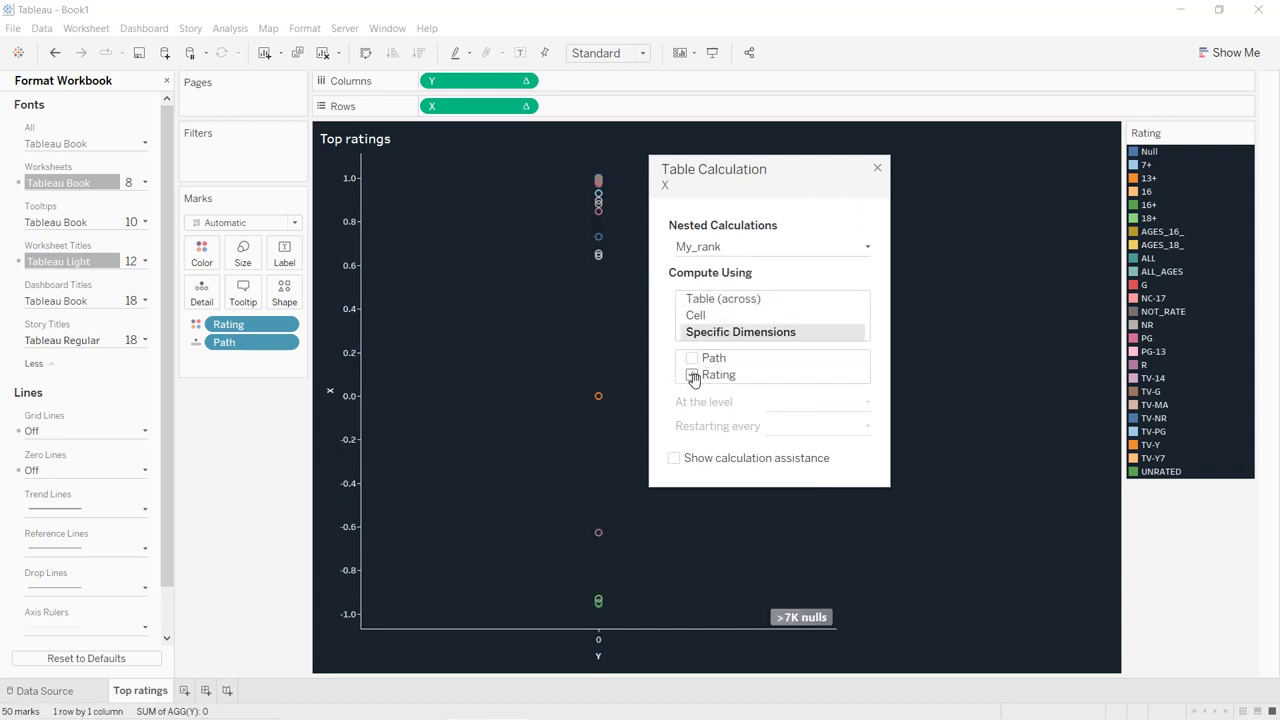
# - Close X's table calculation and set the nested My_rank calculation of Y to compute using the specific dimension Rating
pyautogui.click(878, 170)
pyautogui.click(524, 80)
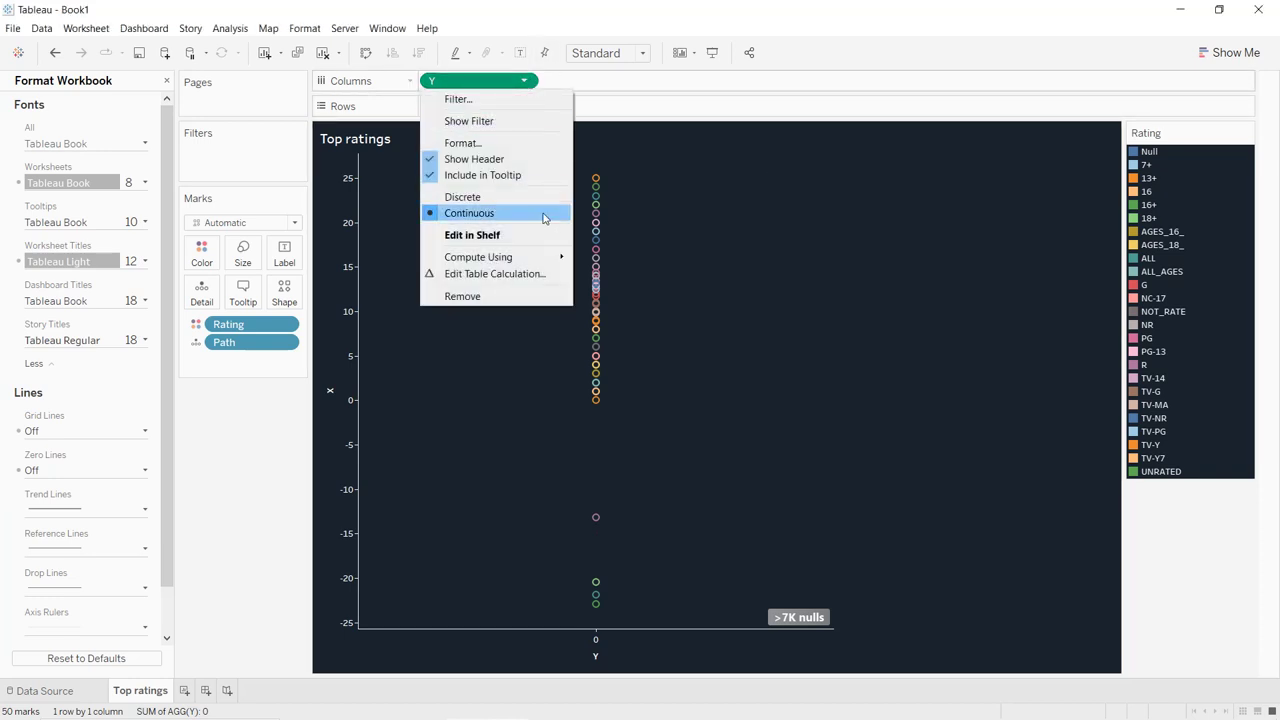
pyautogui.click(525, 270)
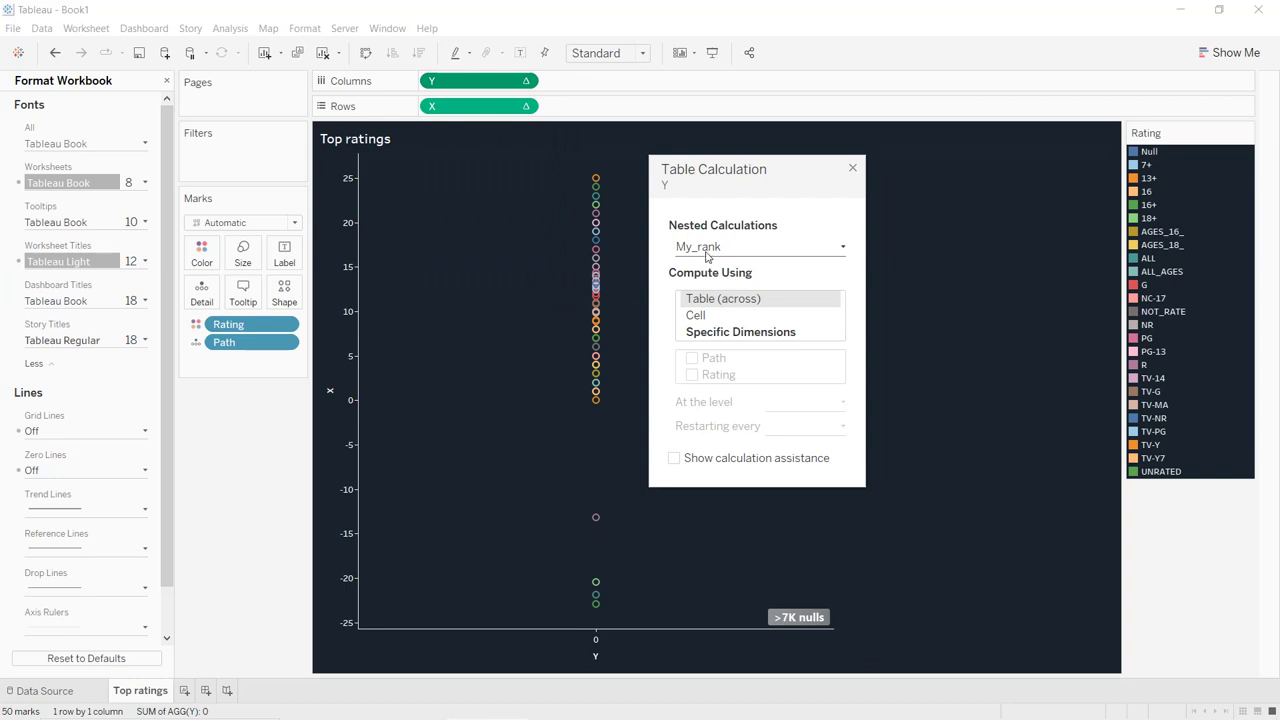
pyautogui.click(698, 335)
pyautogui.click(691, 375)
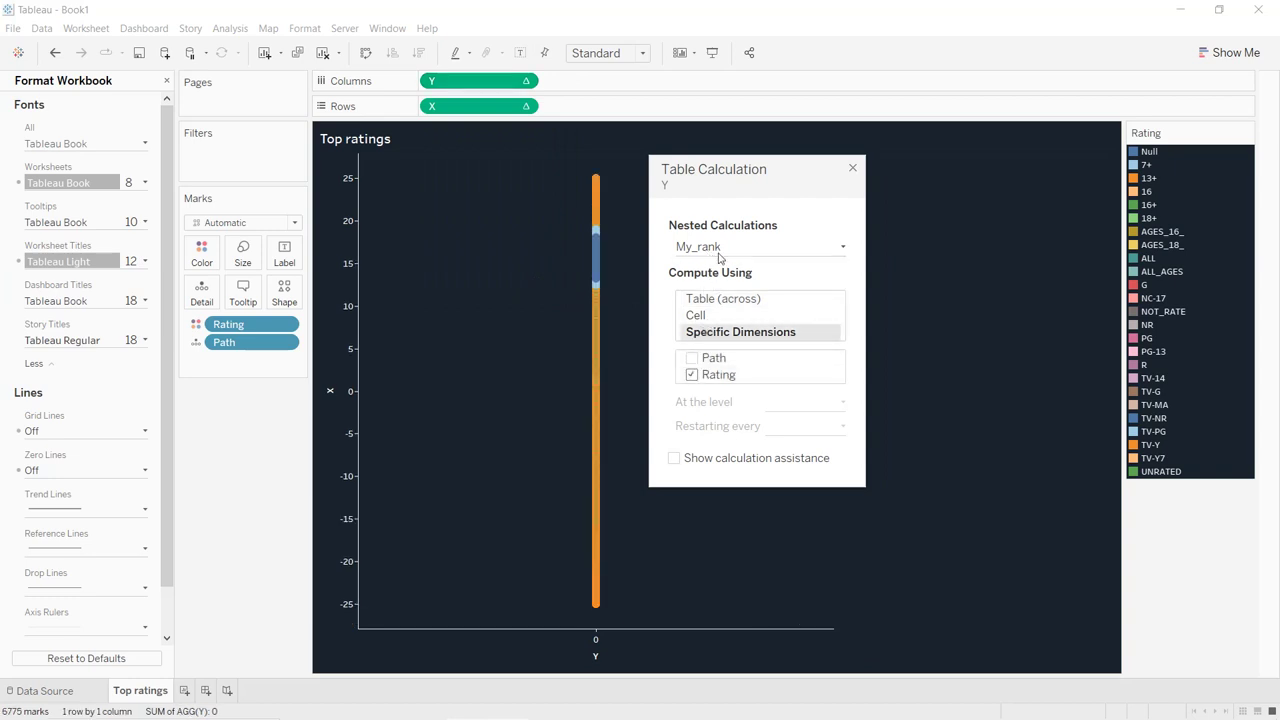
# - Set the nested My_total_max calculation of Y to compute using the specific dimensions Path and Rating
pyautogui.click(716, 254)
pyautogui.click(717, 294)
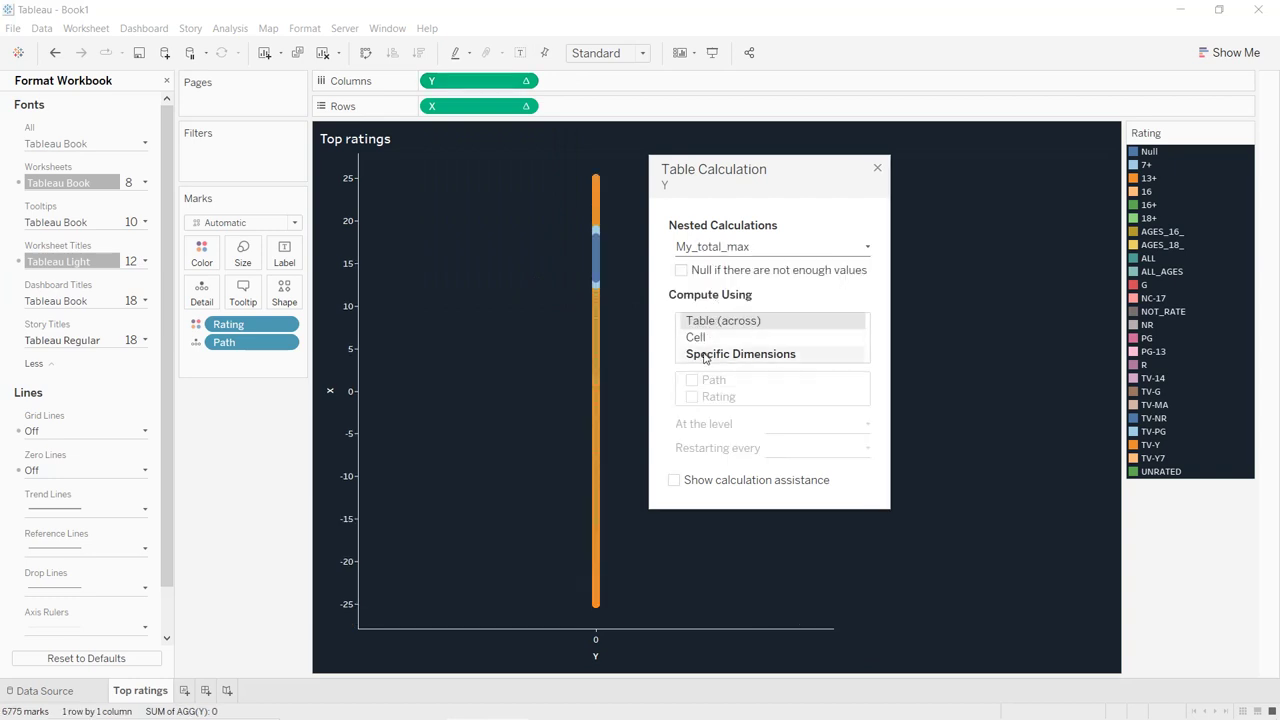
pyautogui.click(705, 354)
pyautogui.click(691, 380)
pyautogui.click(691, 397)
# - Set the nested My_total calculation of Y to compute using the specific dimension Path
pyautogui.click(733, 247)
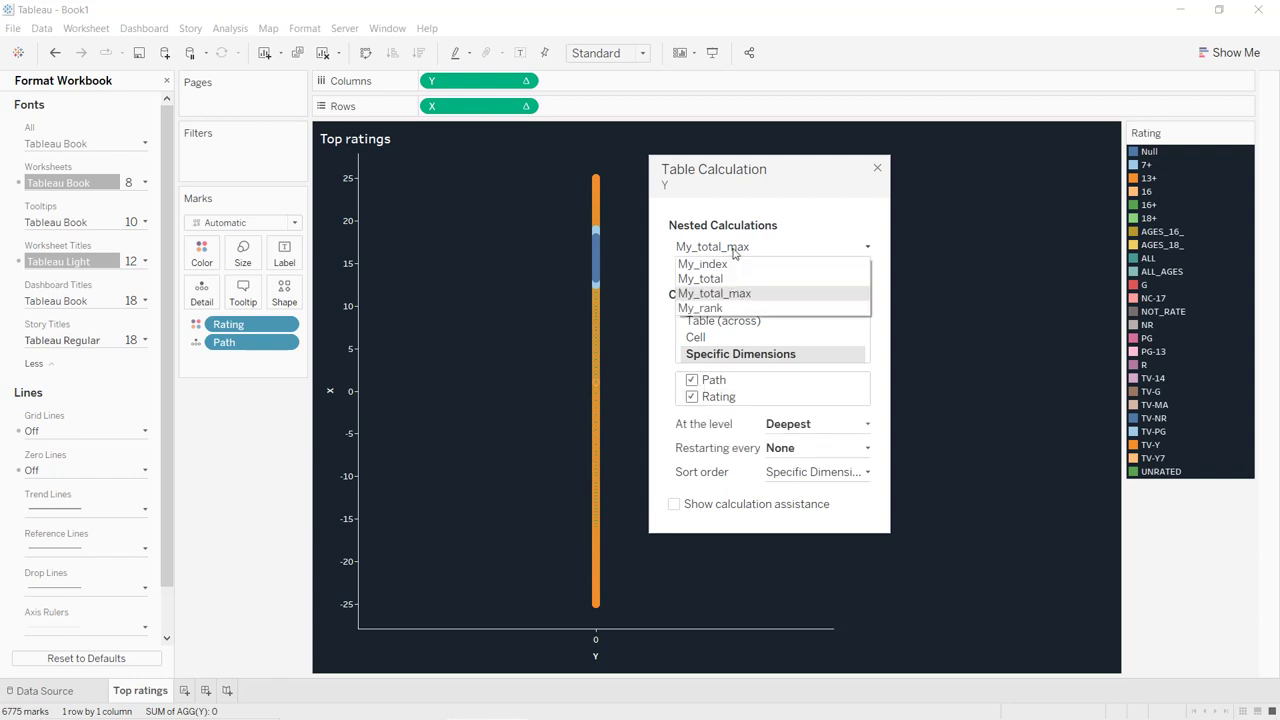
pyautogui.click(731, 280)
pyautogui.click(726, 355)
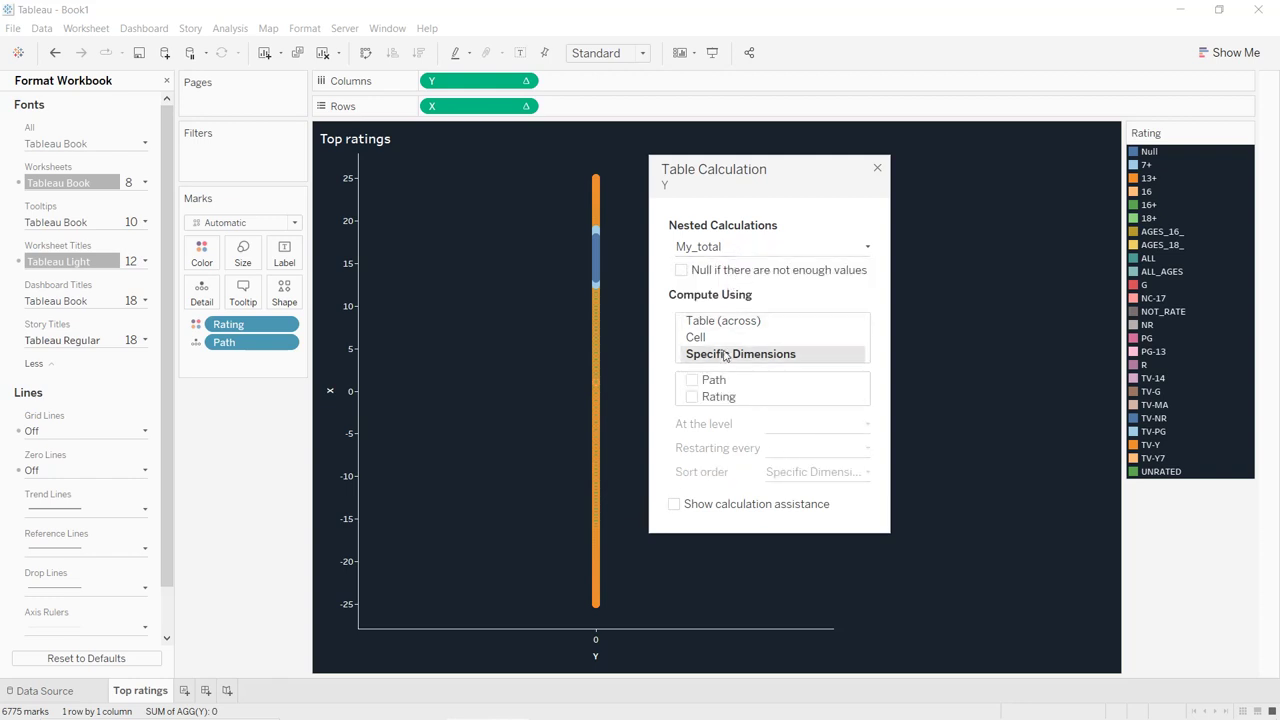
pyautogui.click(691, 380)
# - Set the nested My_index calculation of Y to compute using the specific dimension Path and close the table calculation
pyautogui.click(736, 247)
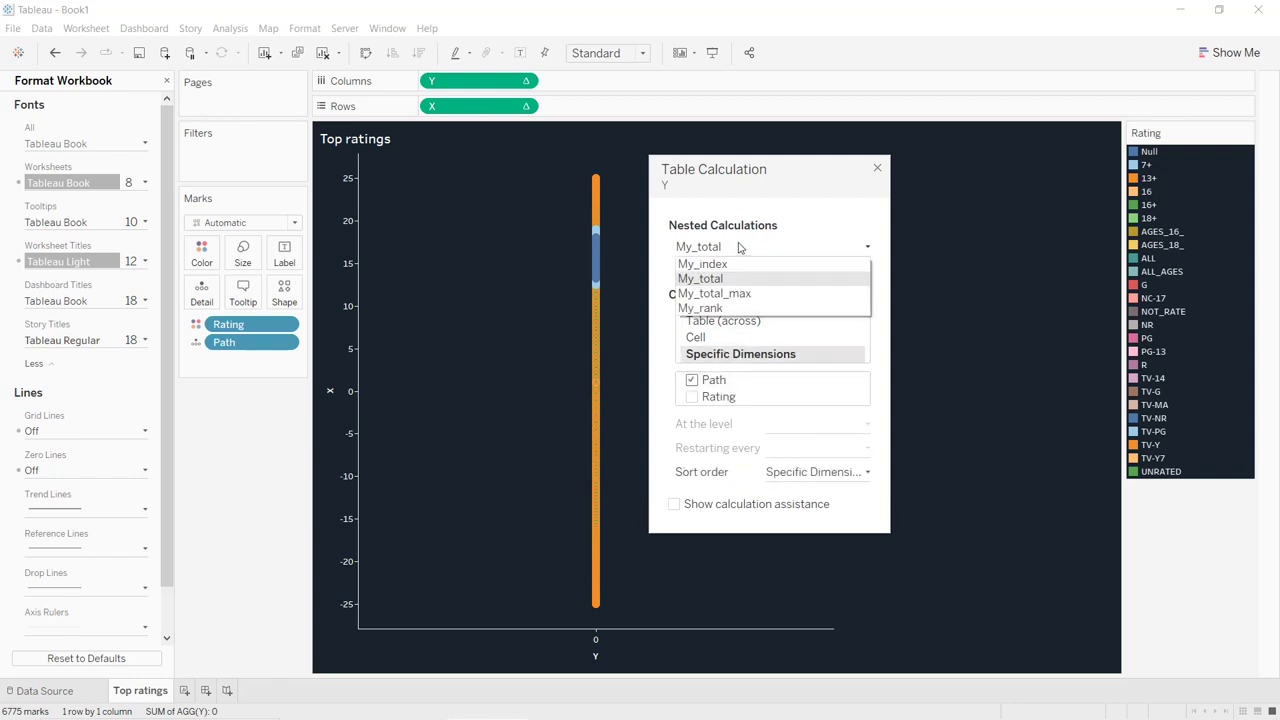
pyautogui.click(702, 262)
pyautogui.click(720, 332)
pyautogui.click(691, 358)
pyautogui.click(877, 168)
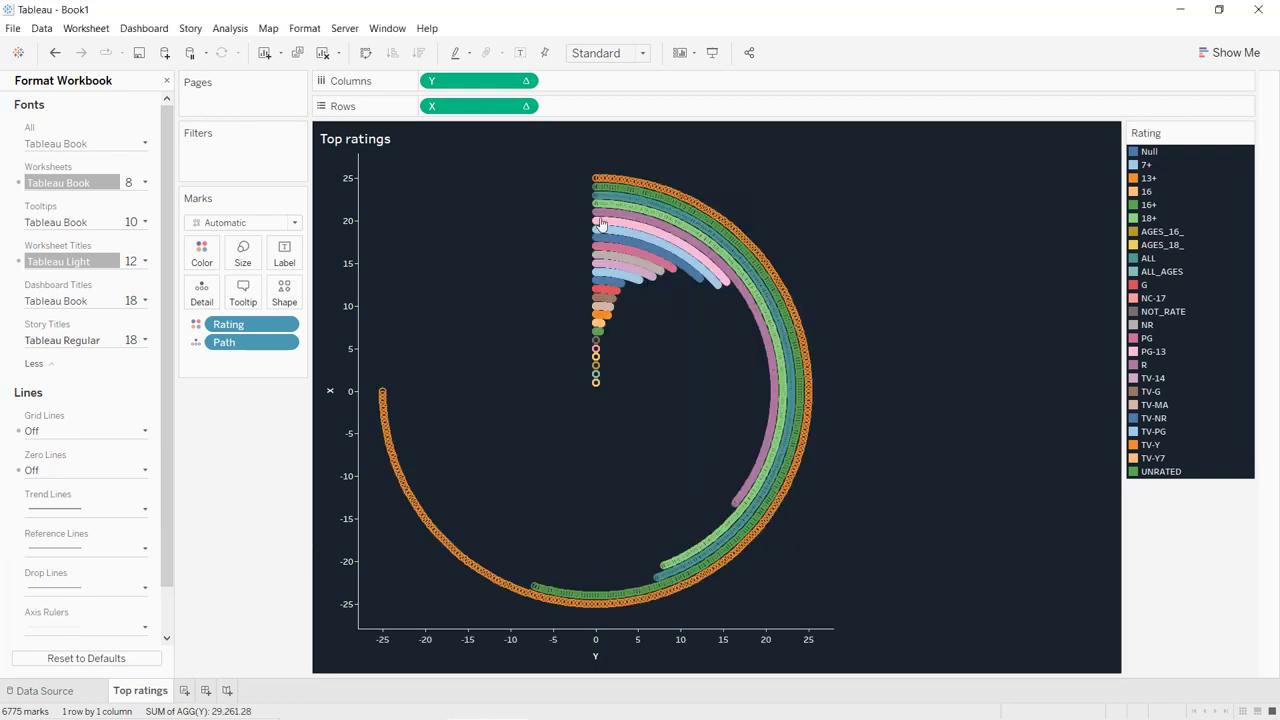
# - Change the mark type to Line, assign the Path field to the line path, and close the workbook formatting
pyautogui.click(278, 223)
pyautogui.click(269, 273)
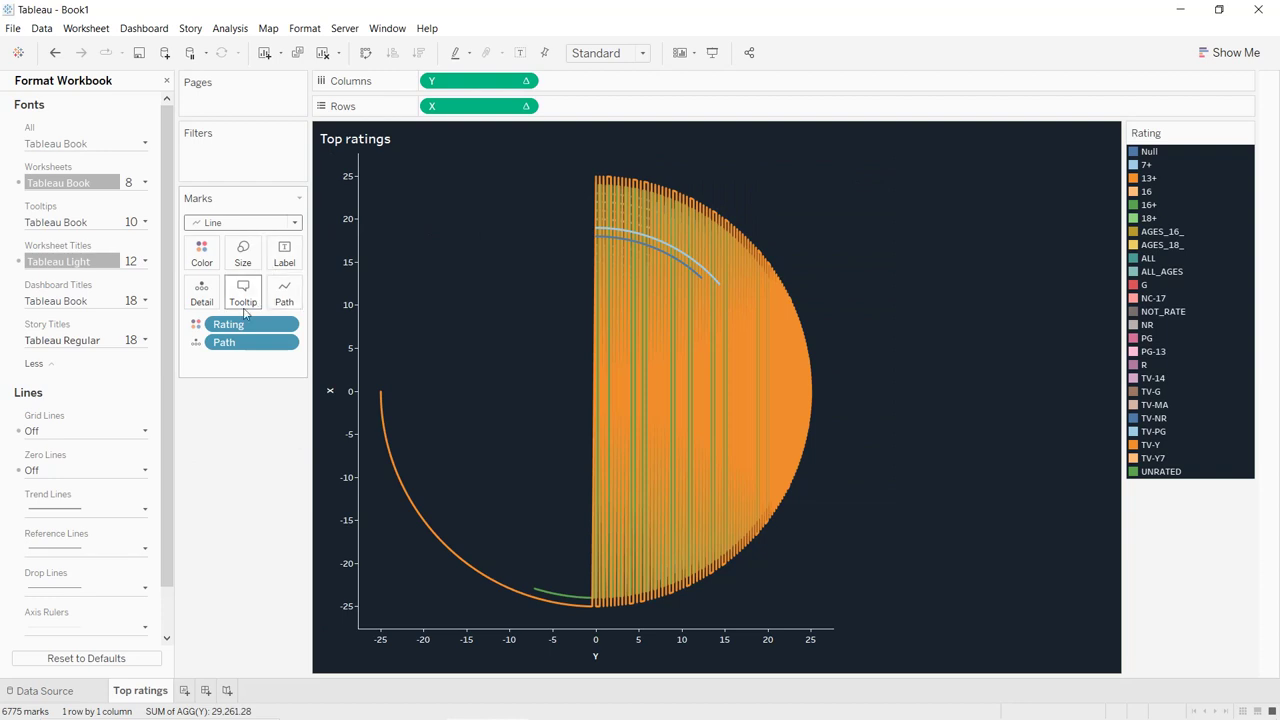
pyautogui.click(197, 343)
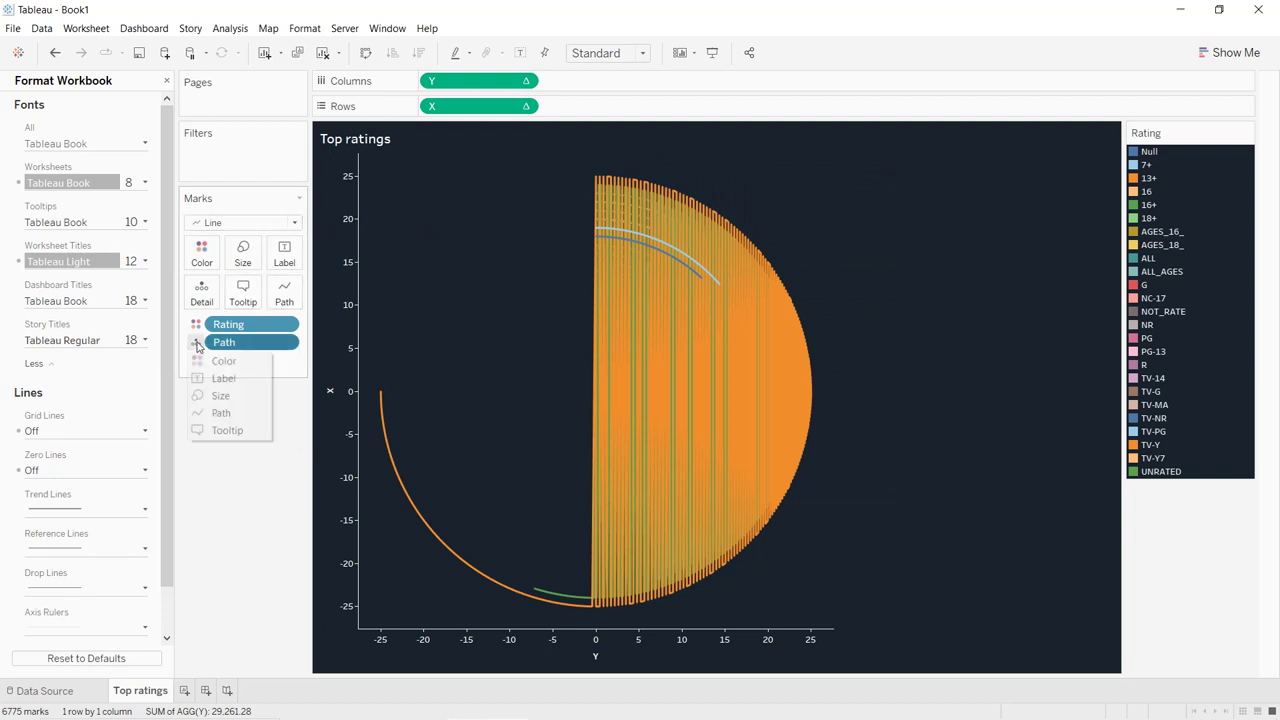
pyautogui.click(220, 413)
pyautogui.click(166, 80)
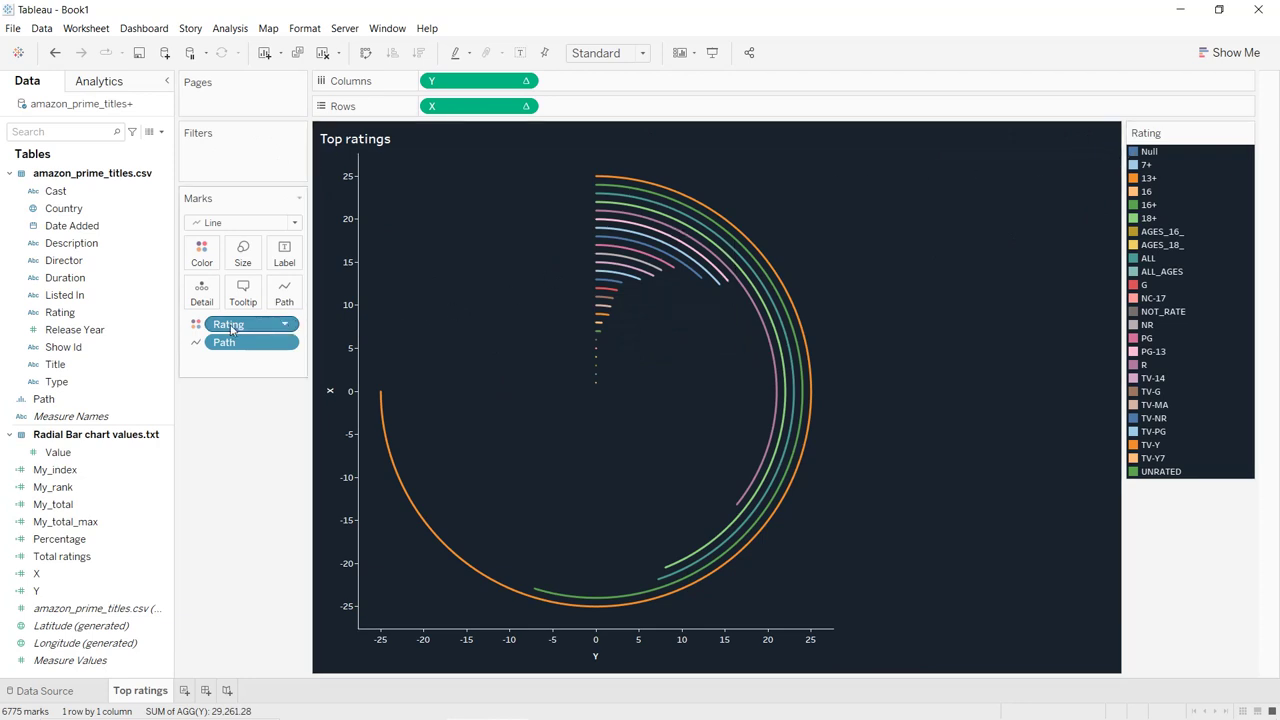
# - Filter the chart by Rating, leaving out the Null value
pyautogui.moveTo(230, 328); pyautogui.dragTo(228, 171)
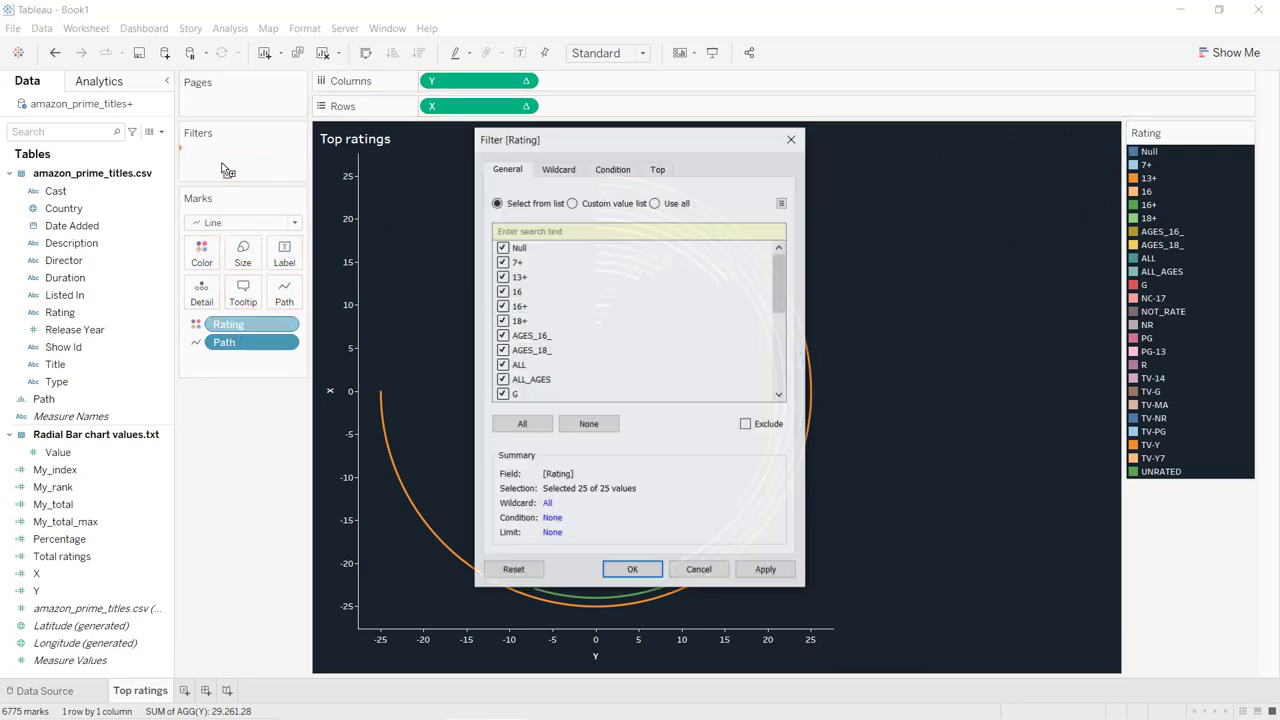
pyautogui.click(766, 571)
pyautogui.click(640, 569)
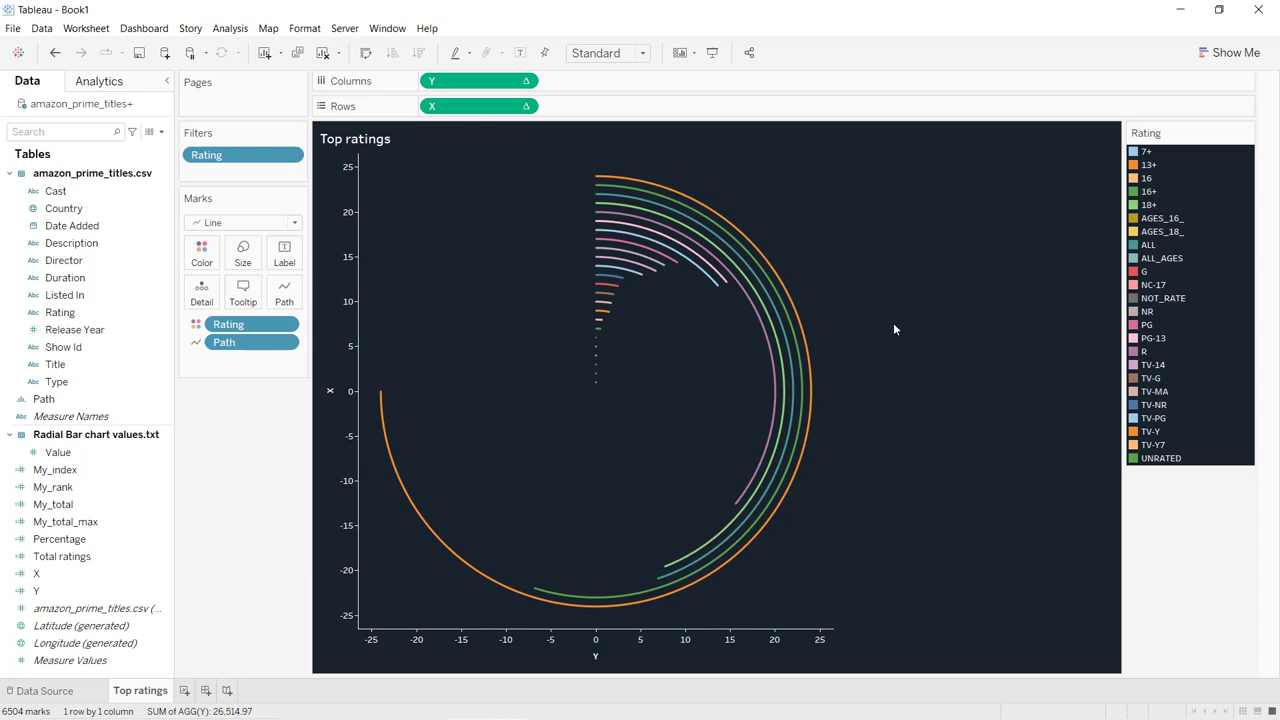
# - Filter the chart by Total ratings, with the range of values starting at 100
pyautogui.moveTo(90, 556); pyautogui.dragTo(223, 172)
pyautogui.click(518, 361)
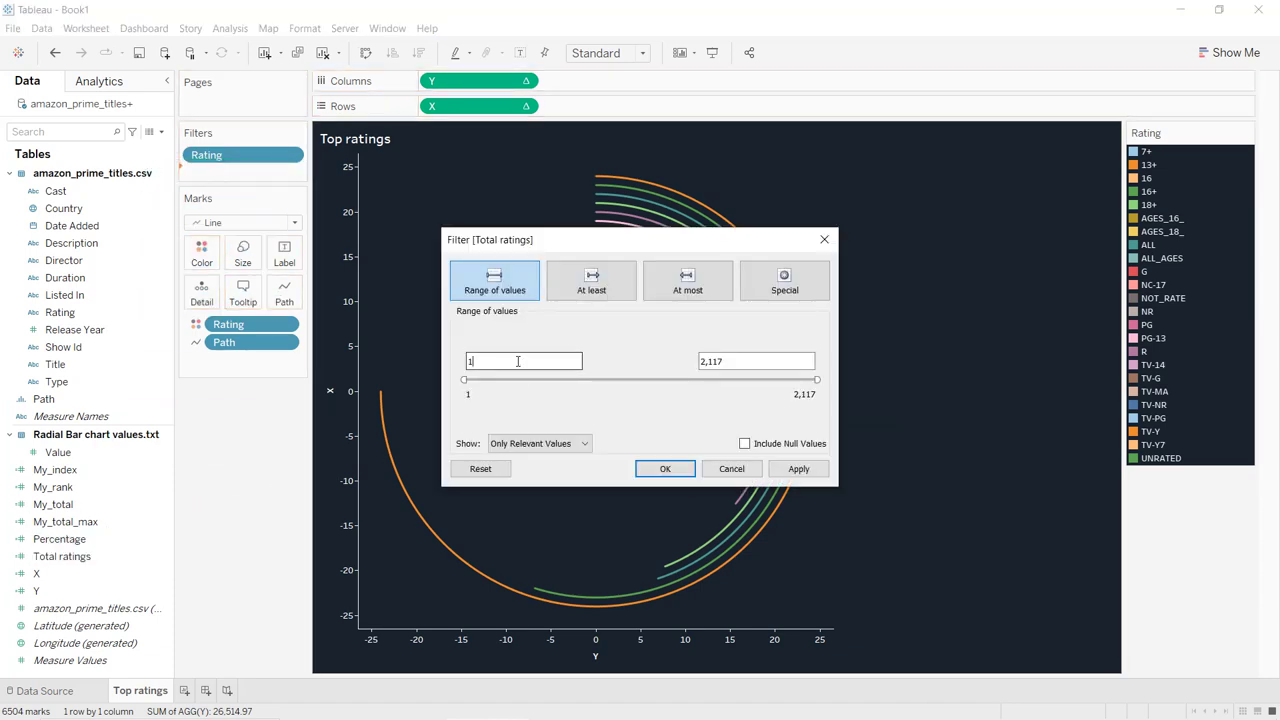
pyautogui.write('00')
pyautogui.click(798, 468)
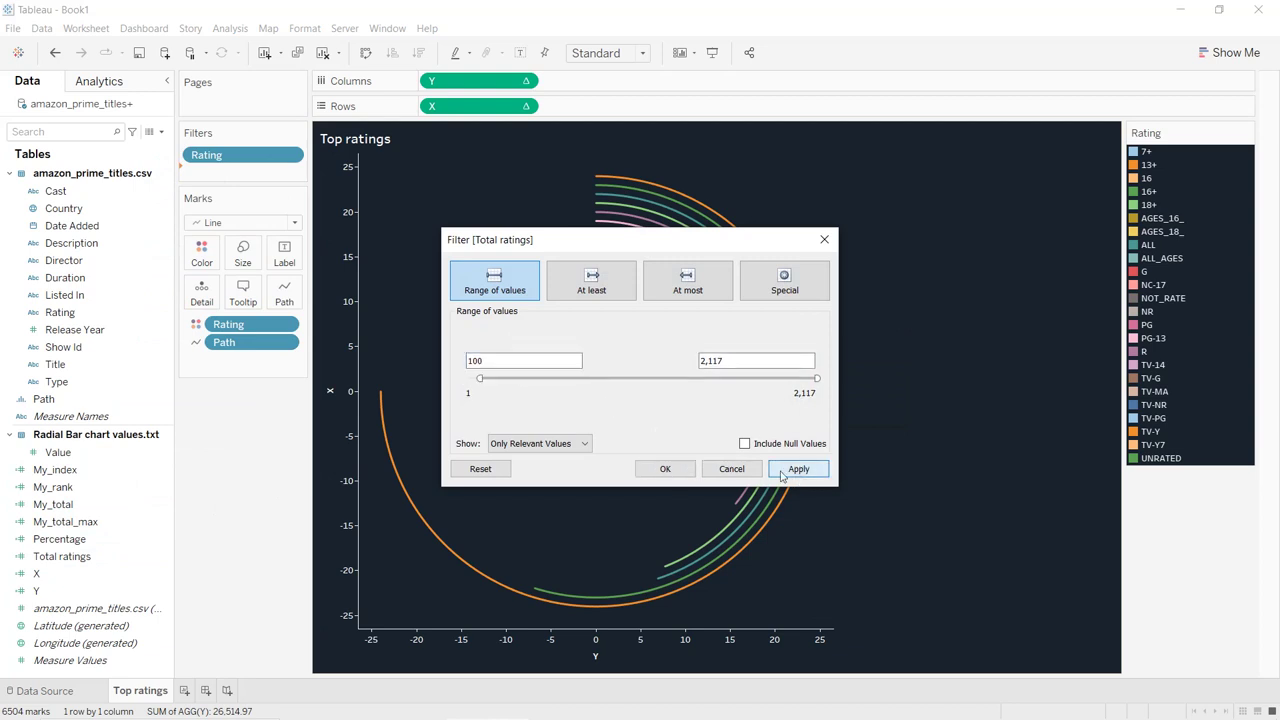
pyautogui.click(665, 468)
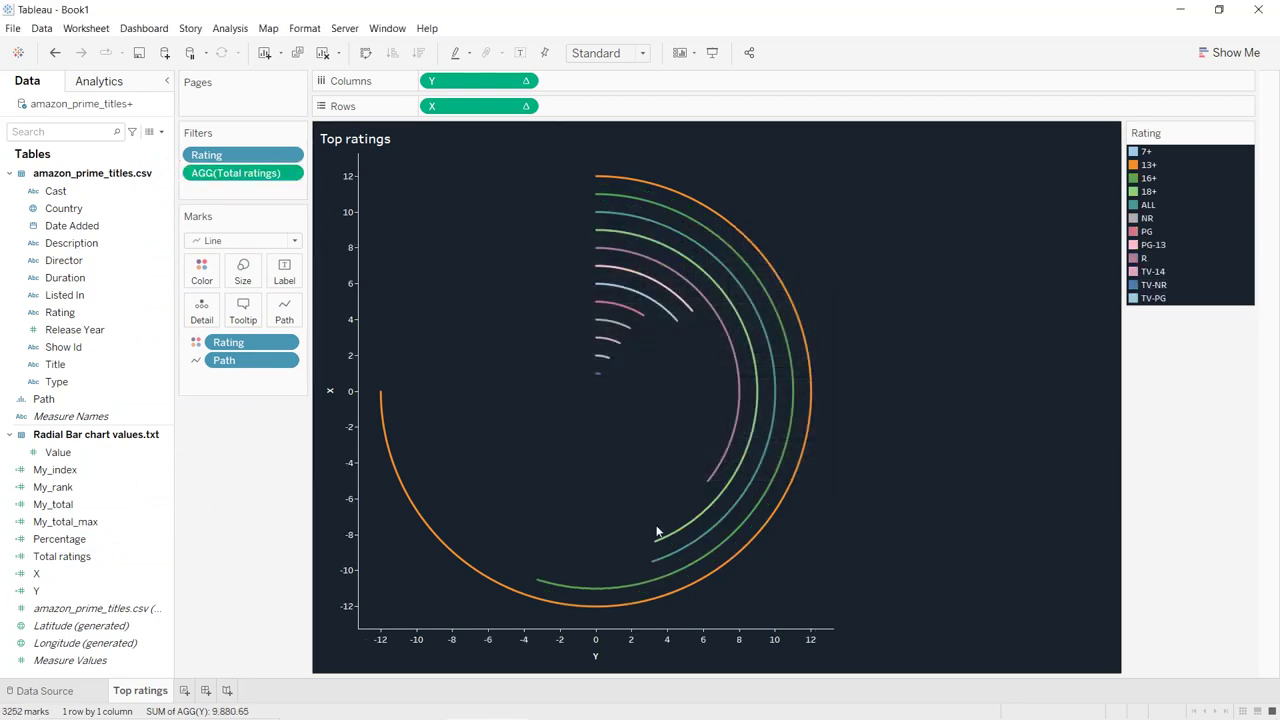
# - Hide the headers of both the Y and X axes
pyautogui.rightClick(656, 640)
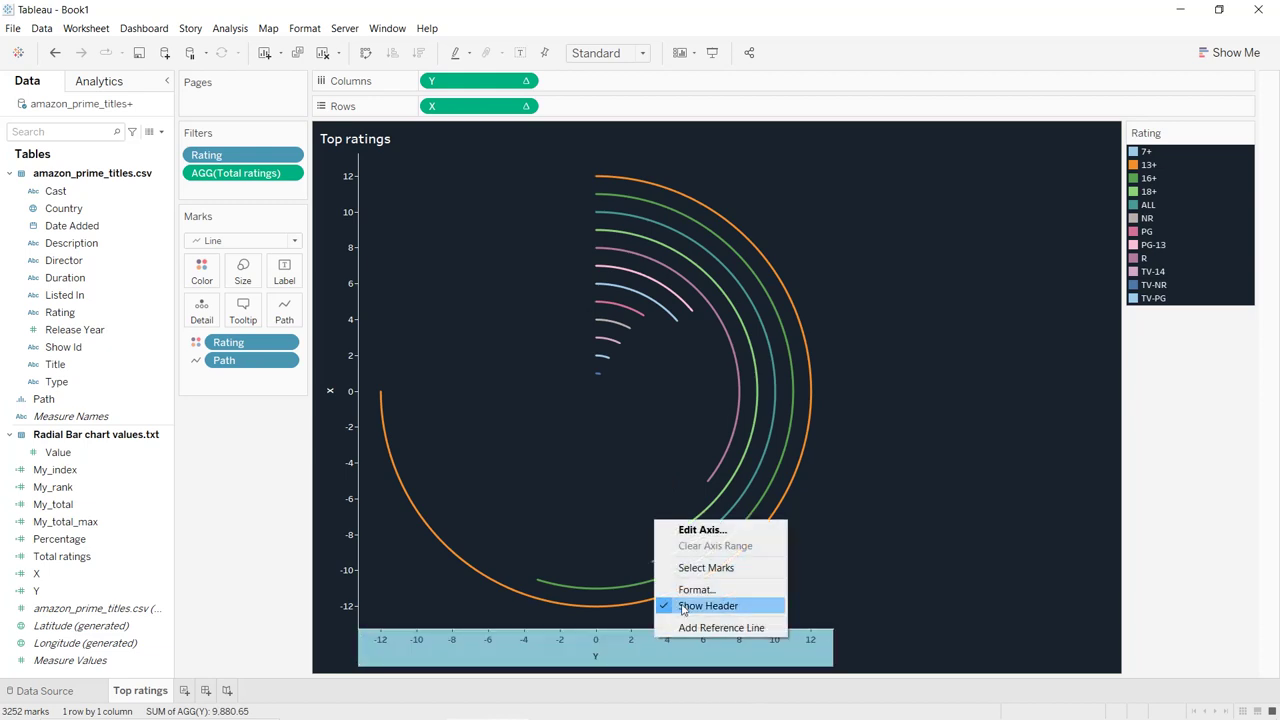
pyautogui.click(684, 606)
pyautogui.rightClick(333, 377)
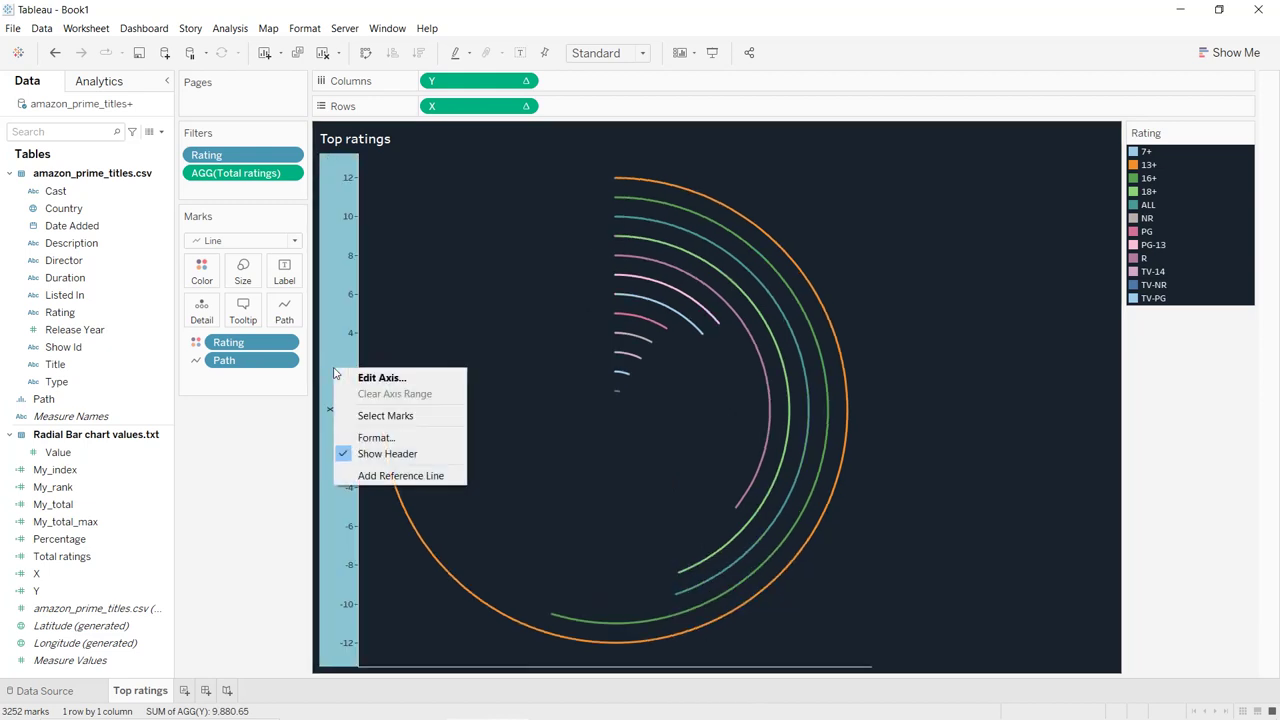
pyautogui.click(369, 453)
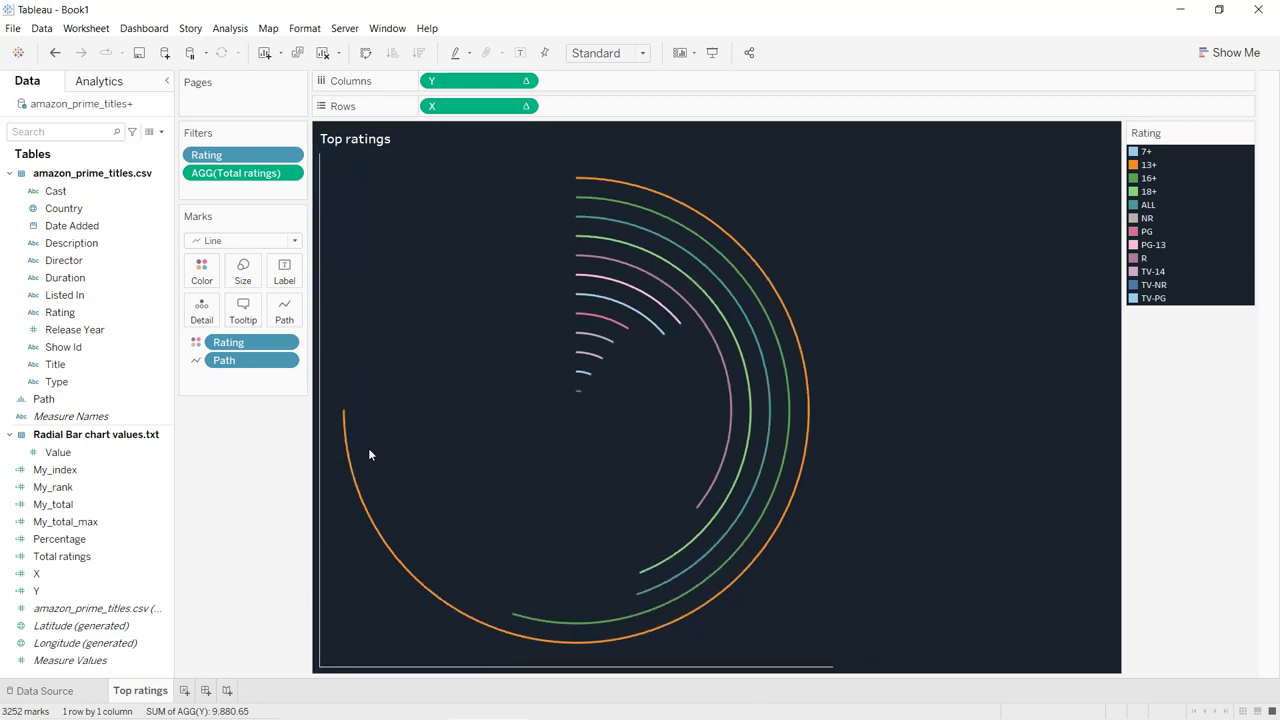
# - Set the color of all Rating values to #00a8e1
pyautogui.click(199, 273)
pyautogui.click(246, 320)
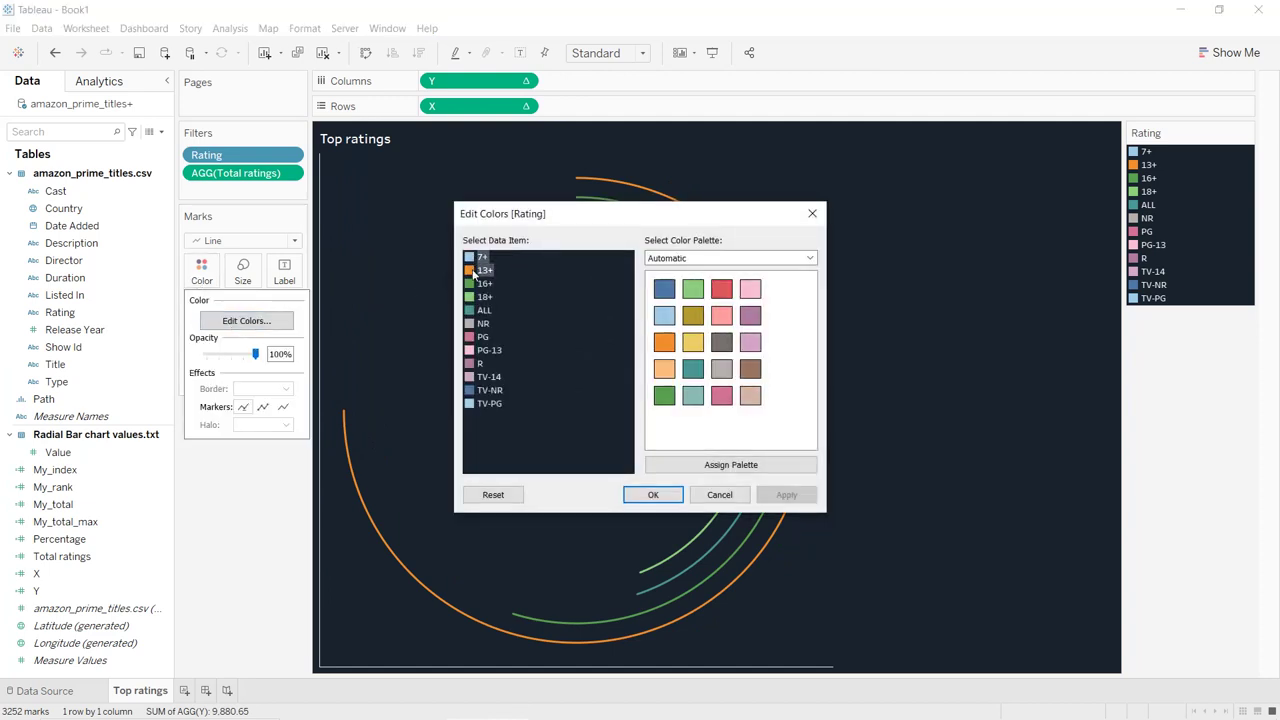
pyautogui.moveTo(474, 288); pyautogui.dragTo(474, 403)
pyautogui.doubleClick(474, 403)
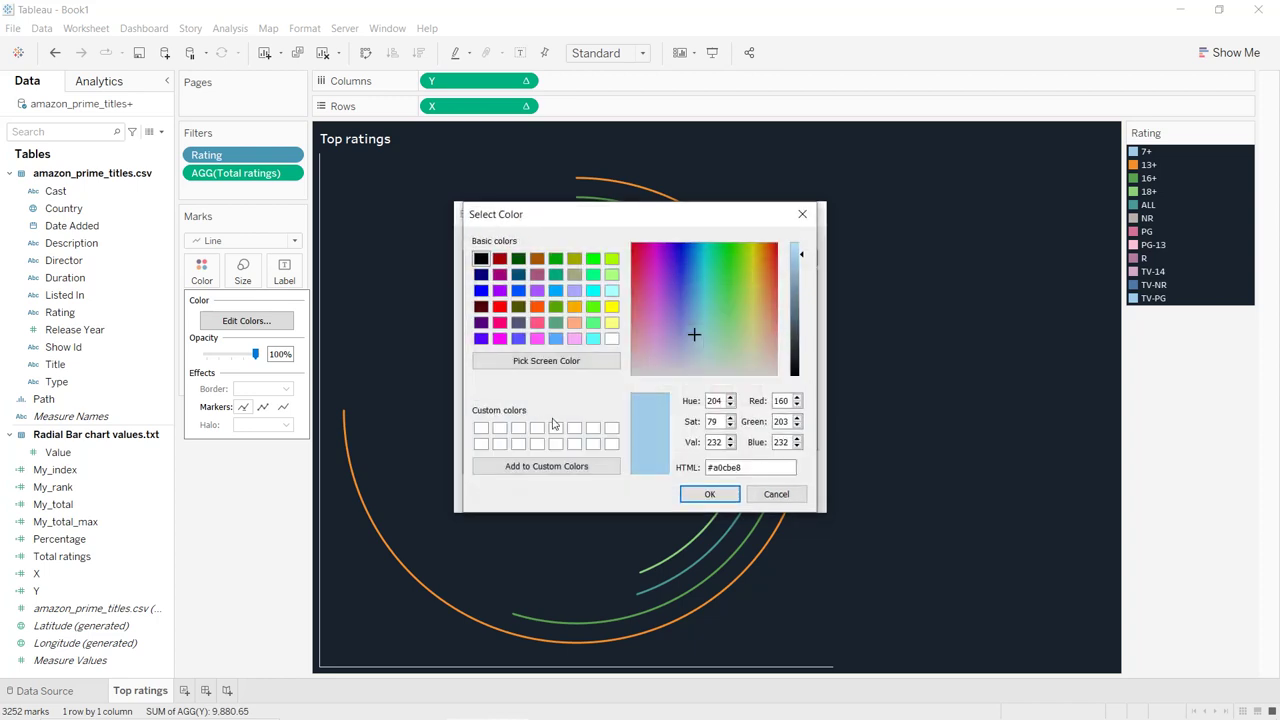
pyautogui.doubleClick(755, 466)
pyautogui.write('00a')
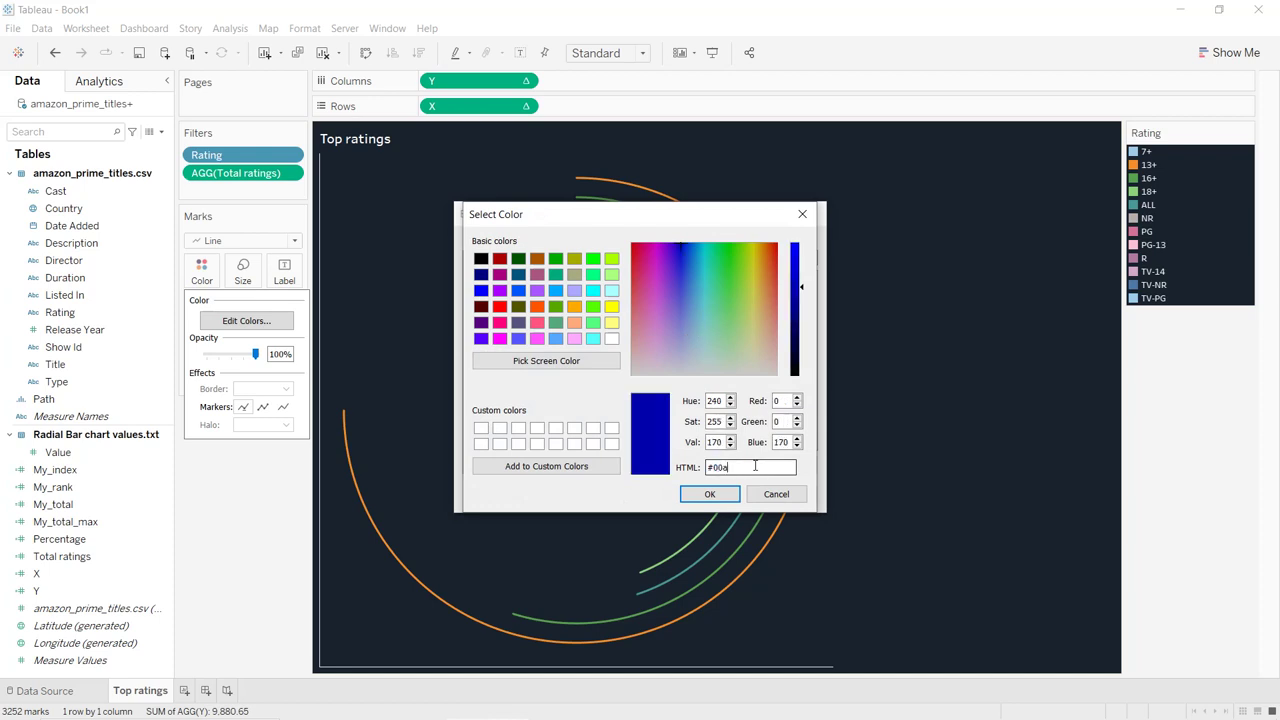
pyautogui.write('8e1')
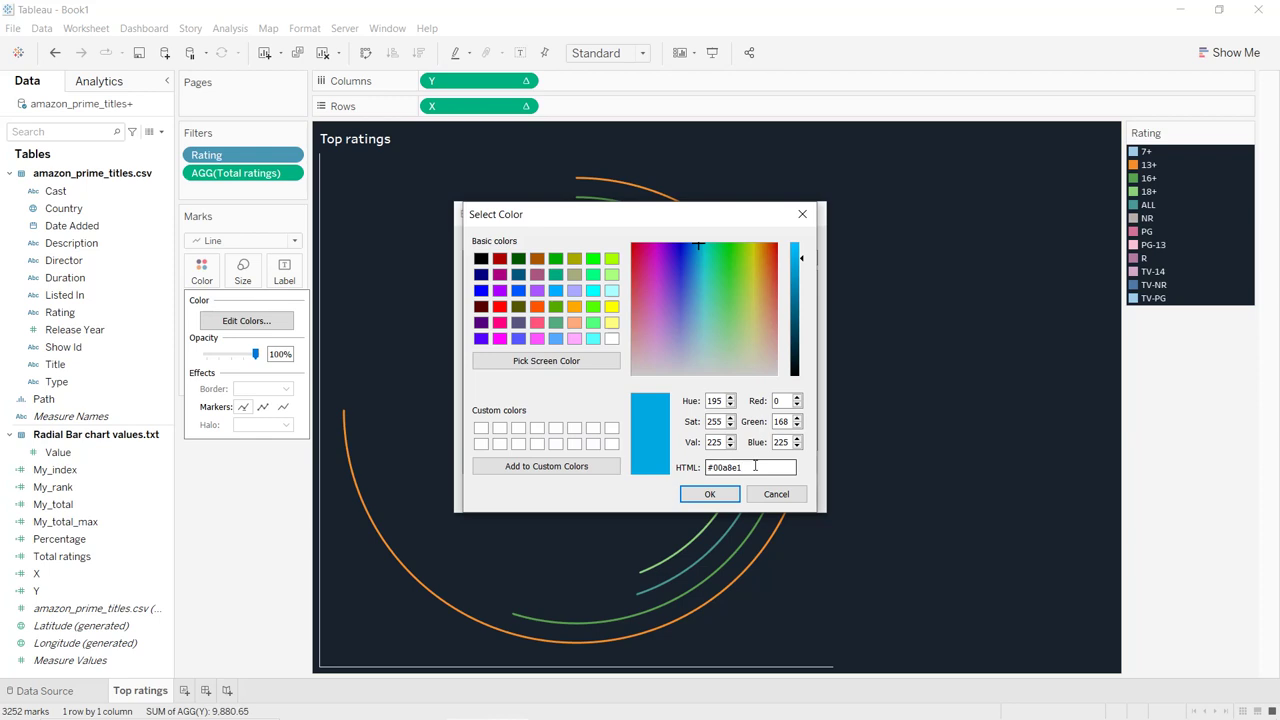
pyautogui.click(709, 494)
pyautogui.click(780, 494)
pyautogui.click(653, 495)
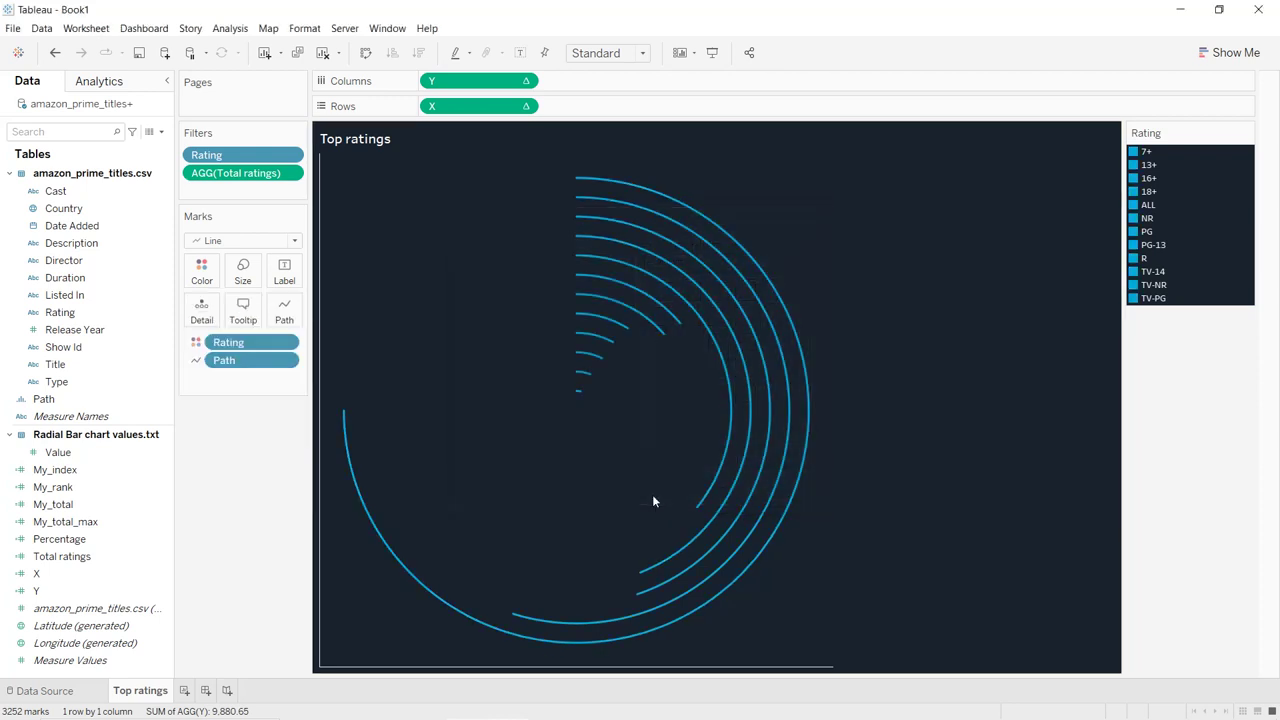
# - Increase the size of the marks so the radial lines become thick bars
pyautogui.click(242, 270)
pyautogui.moveTo(275, 317); pyautogui.dragTo(332, 317)
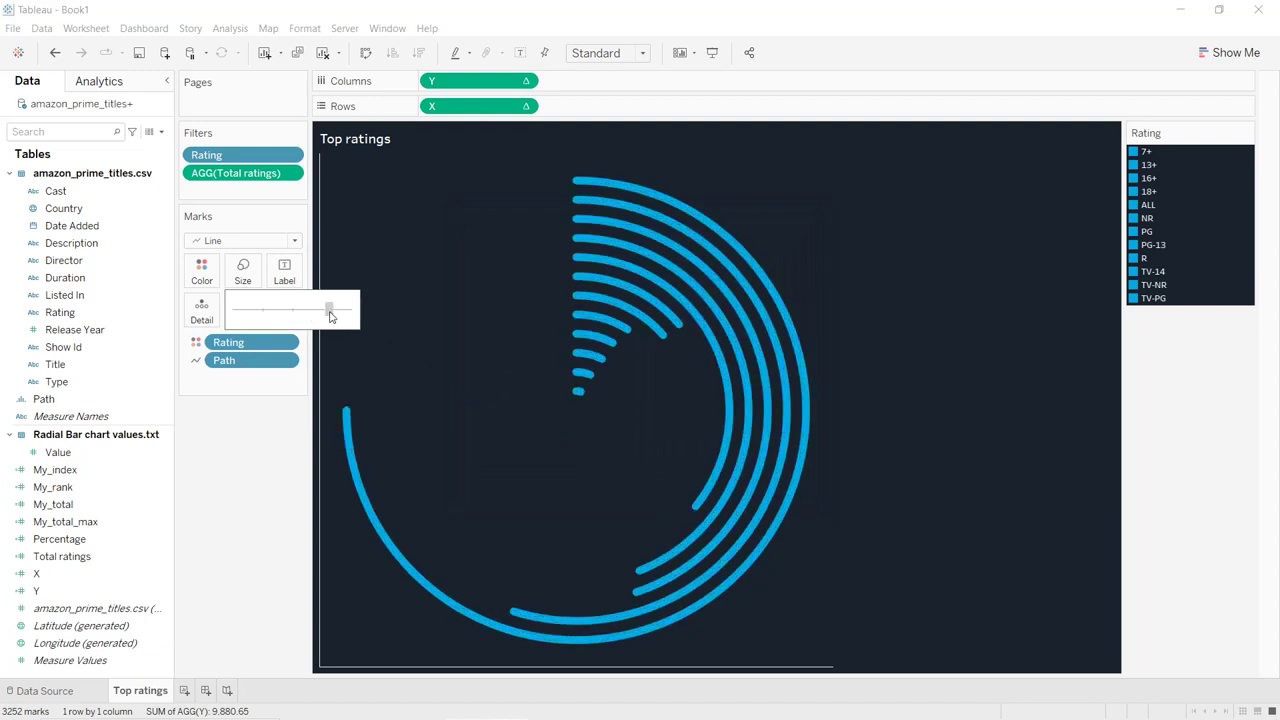
pyautogui.click(467, 323)
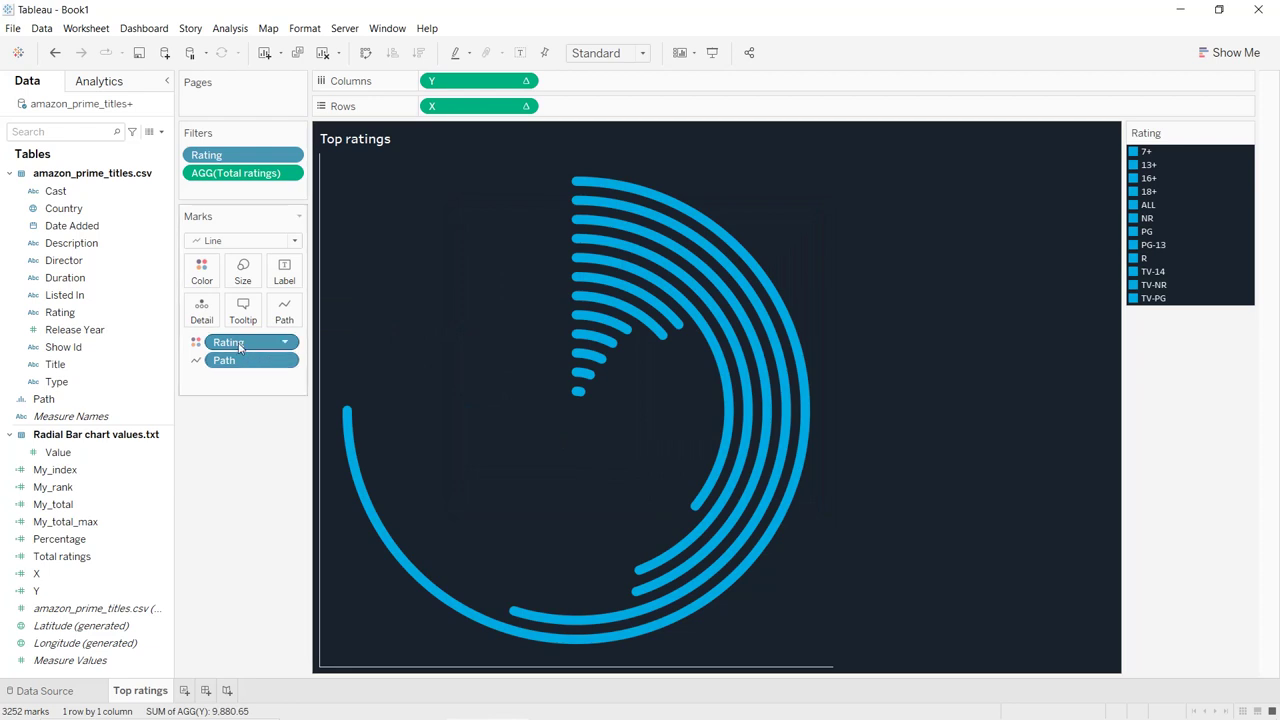
# - Label the bars with Rating and Total ratings at the line starts only, allowing labels to overlap other marks
pyautogui.moveTo(240, 347); pyautogui.dragTo(285, 275)
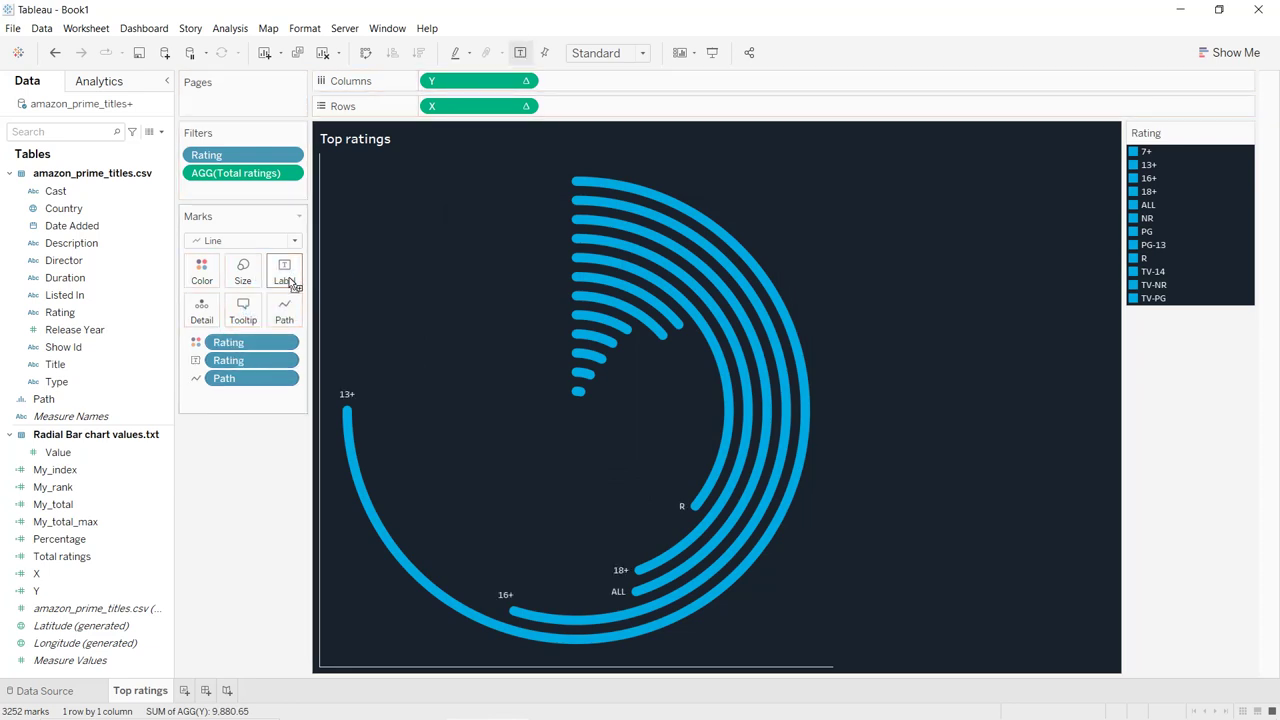
pyautogui.moveTo(78, 566); pyautogui.dragTo(285, 282)
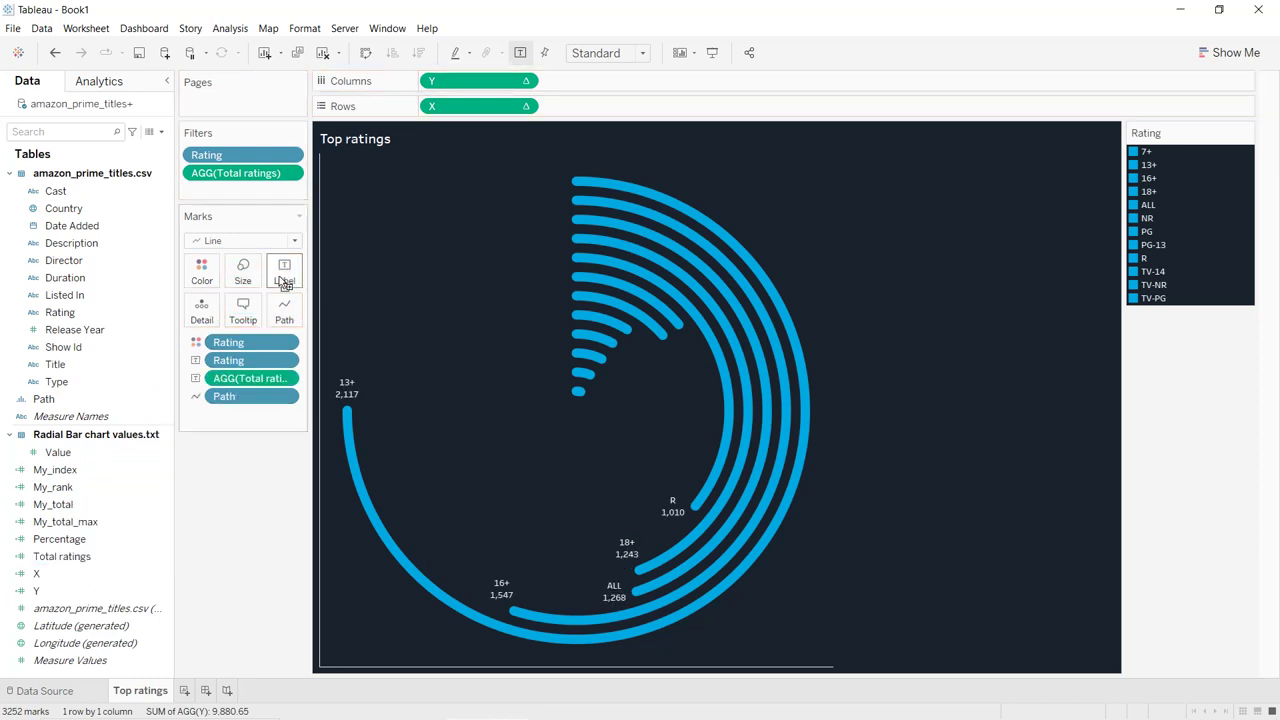
pyautogui.click(285, 278)
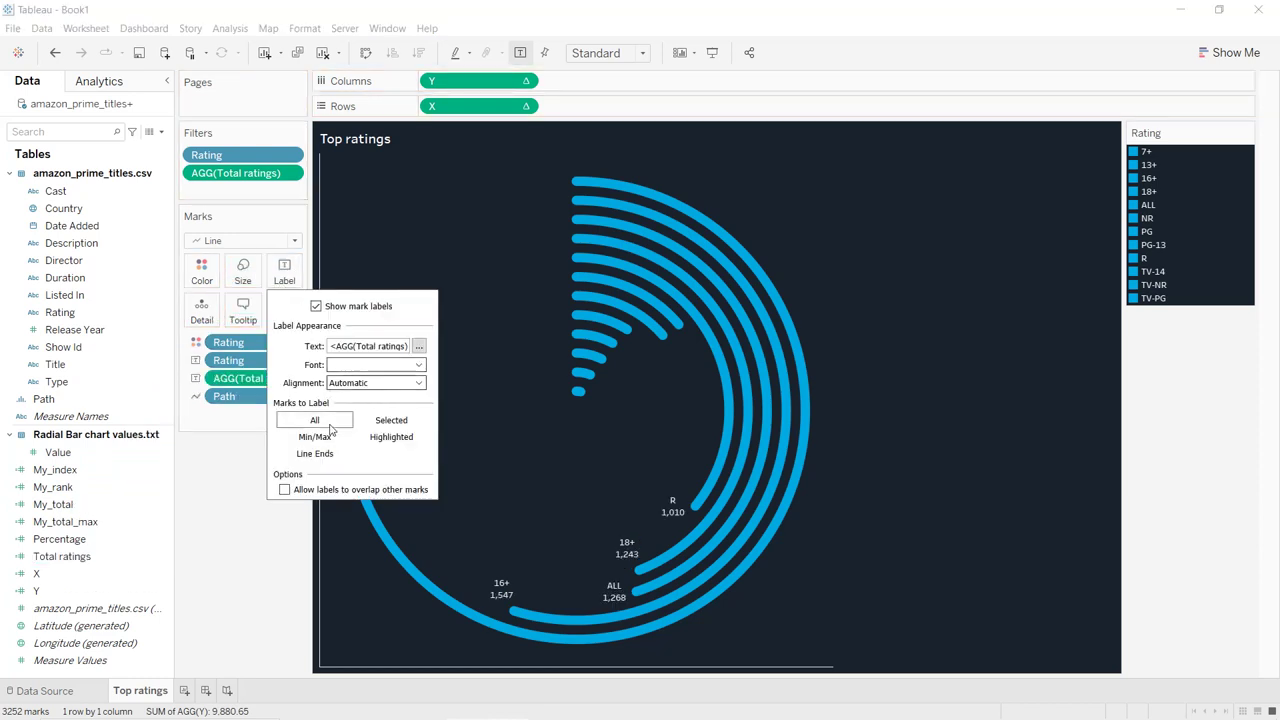
pyautogui.click(315, 453)
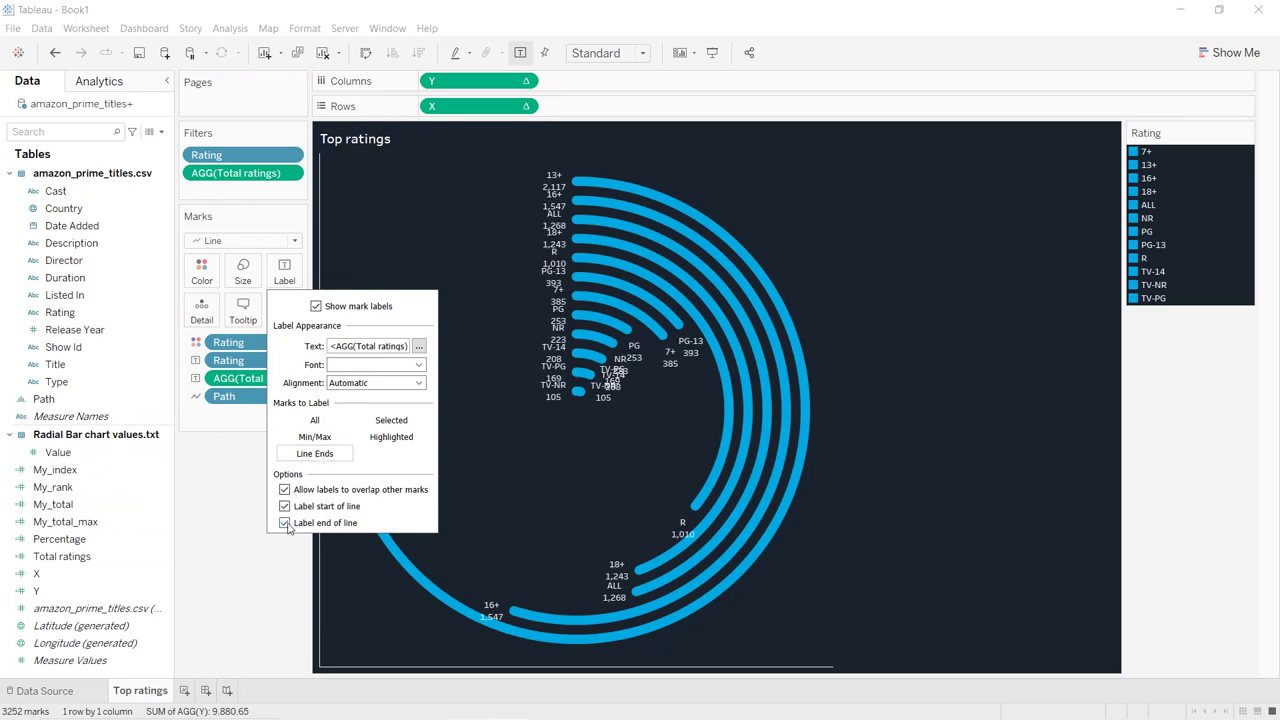
pyautogui.click(285, 523)
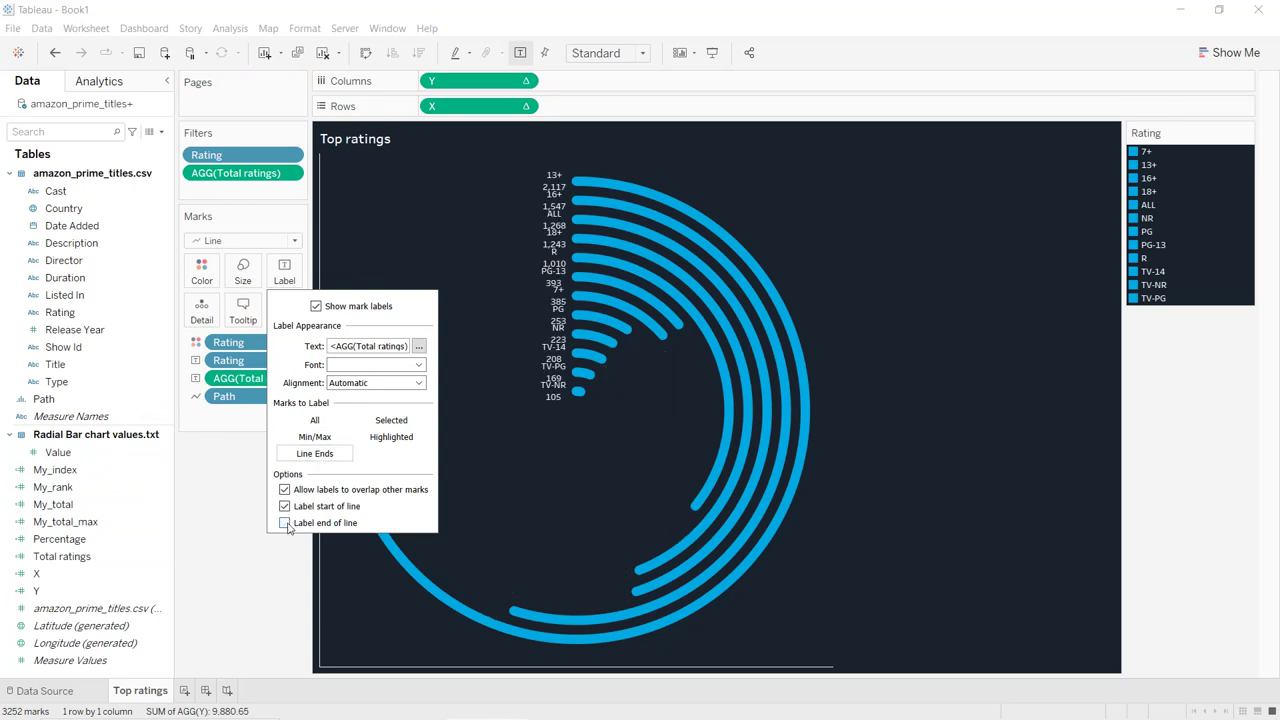
# - Edit the label text so Total ratings and Rating sit on one line, in that order
pyautogui.click(419, 346)
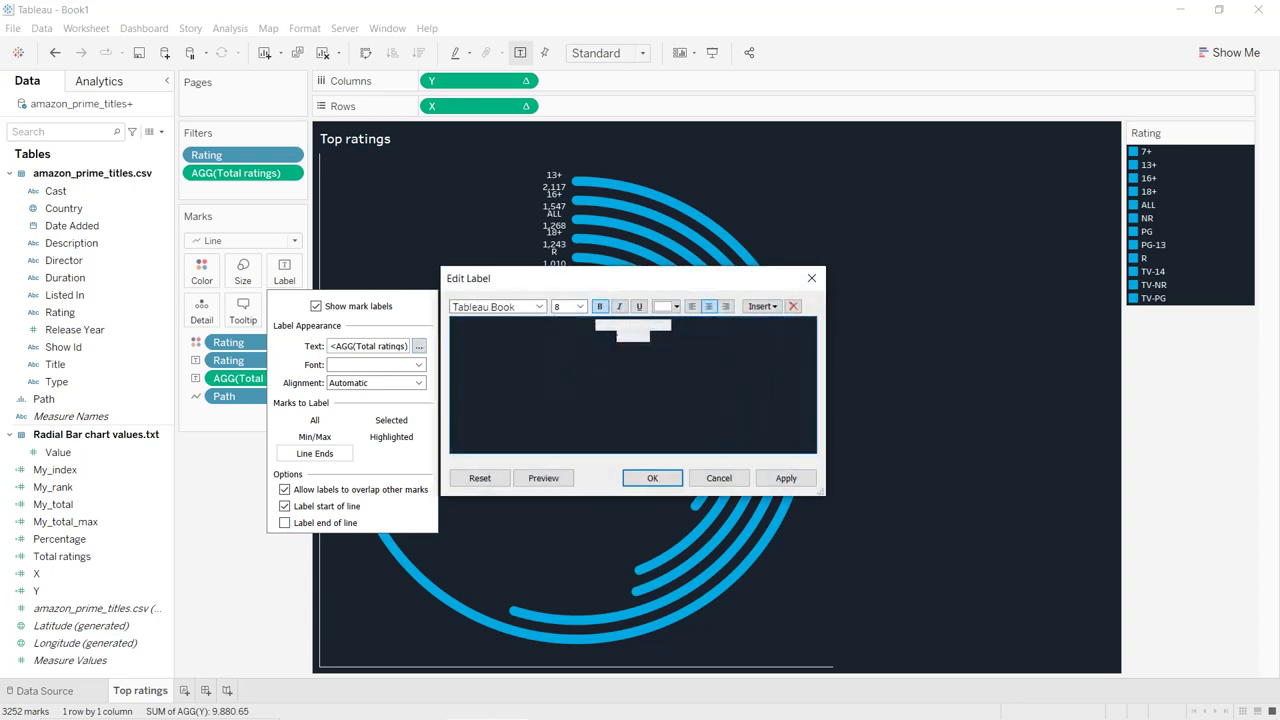
pyautogui.click(786, 478)
pyautogui.click(652, 478)
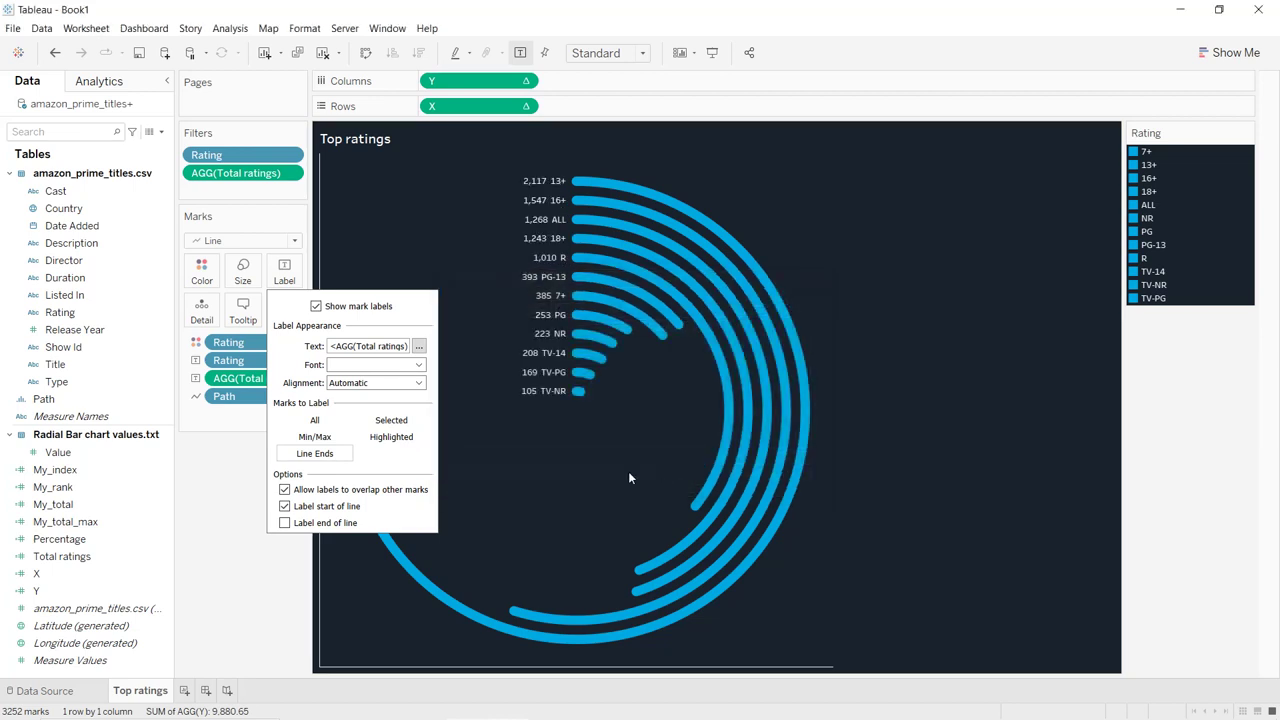
pyautogui.click(628, 478)
# - Set the sheet's default cell, pane and header borders to a thin white line
pyautogui.rightClick(451, 363)
pyautogui.click(478, 437)
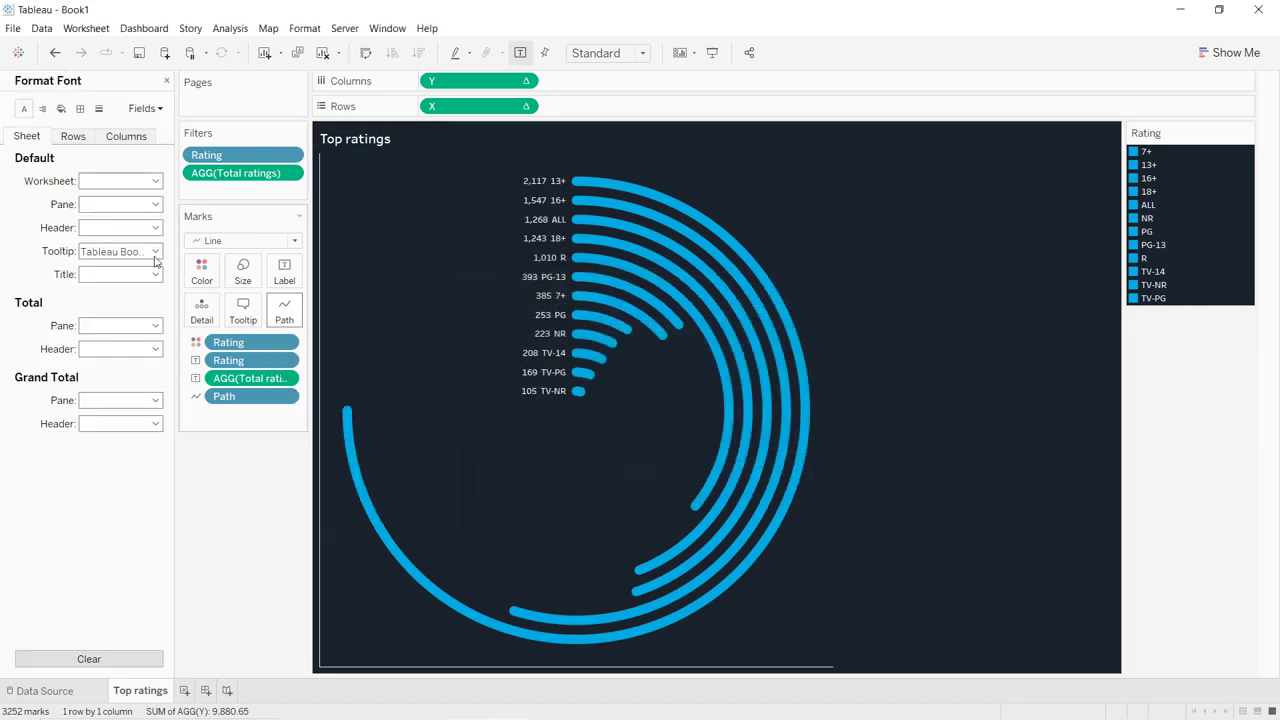
pyautogui.click(81, 108)
pyautogui.click(118, 181)
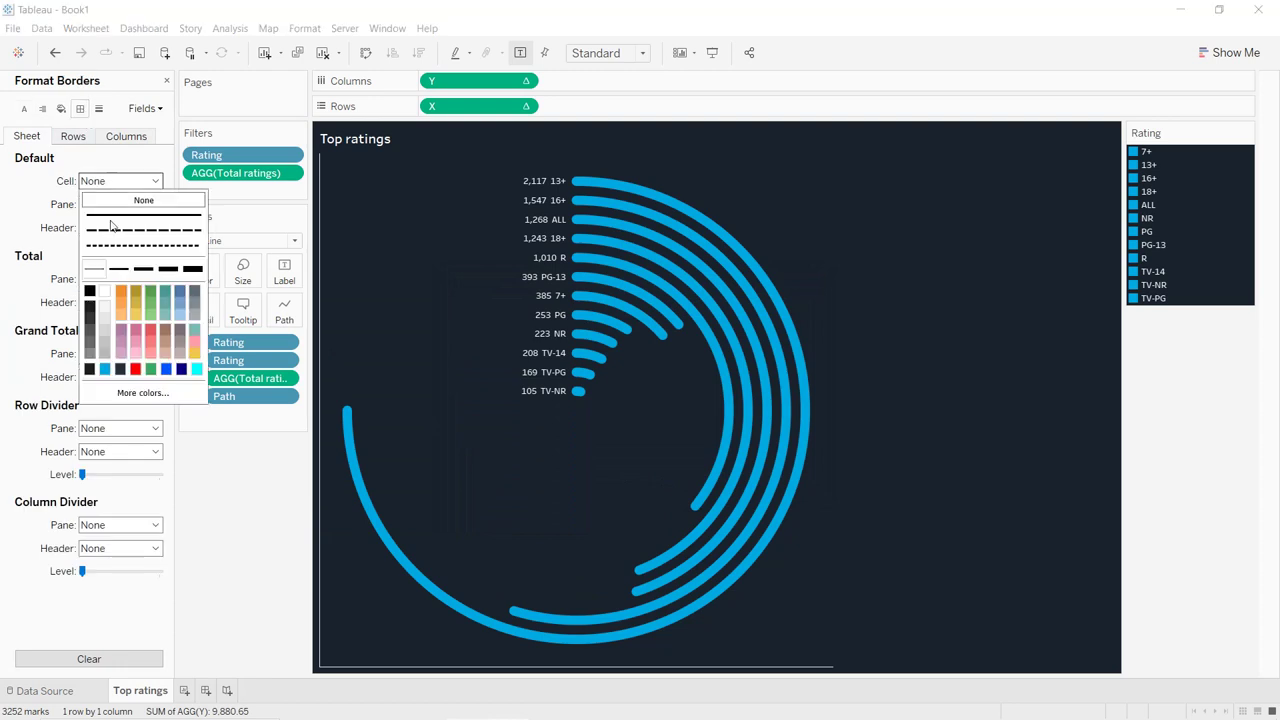
pyautogui.click(104, 291)
pyautogui.click(118, 204)
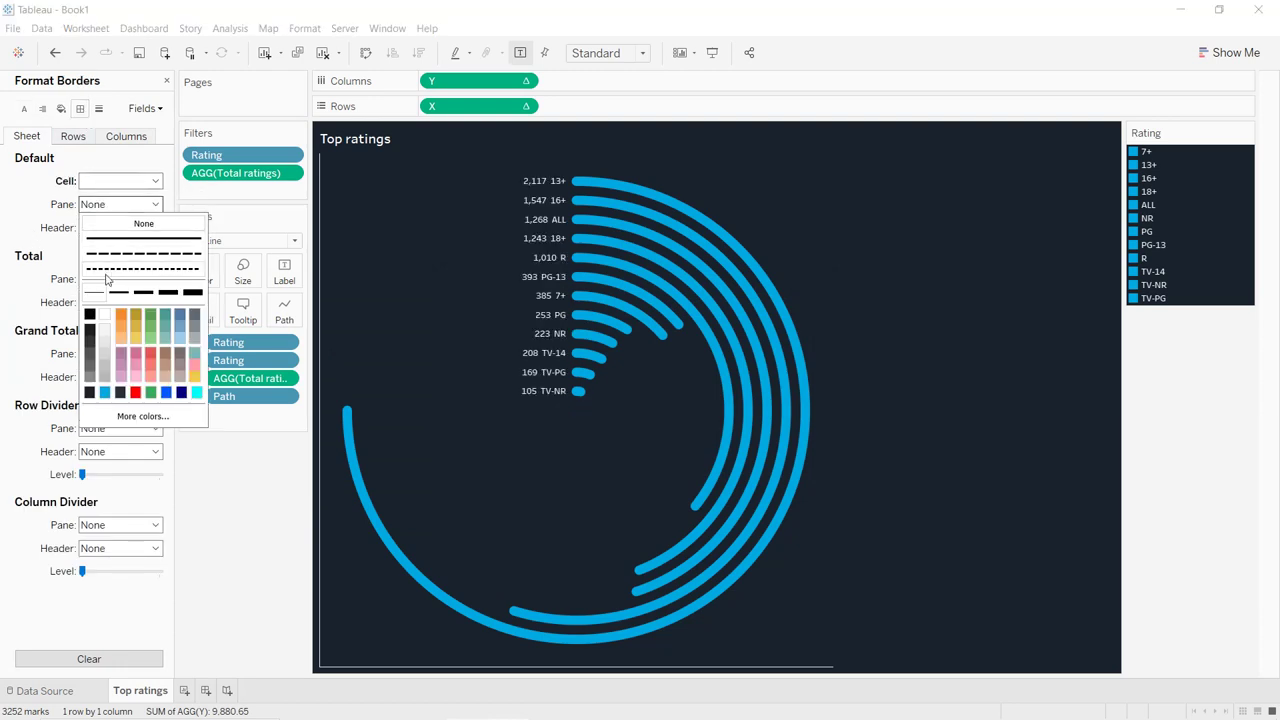
pyautogui.click(94, 292)
pyautogui.click(104, 314)
pyautogui.click(94, 228)
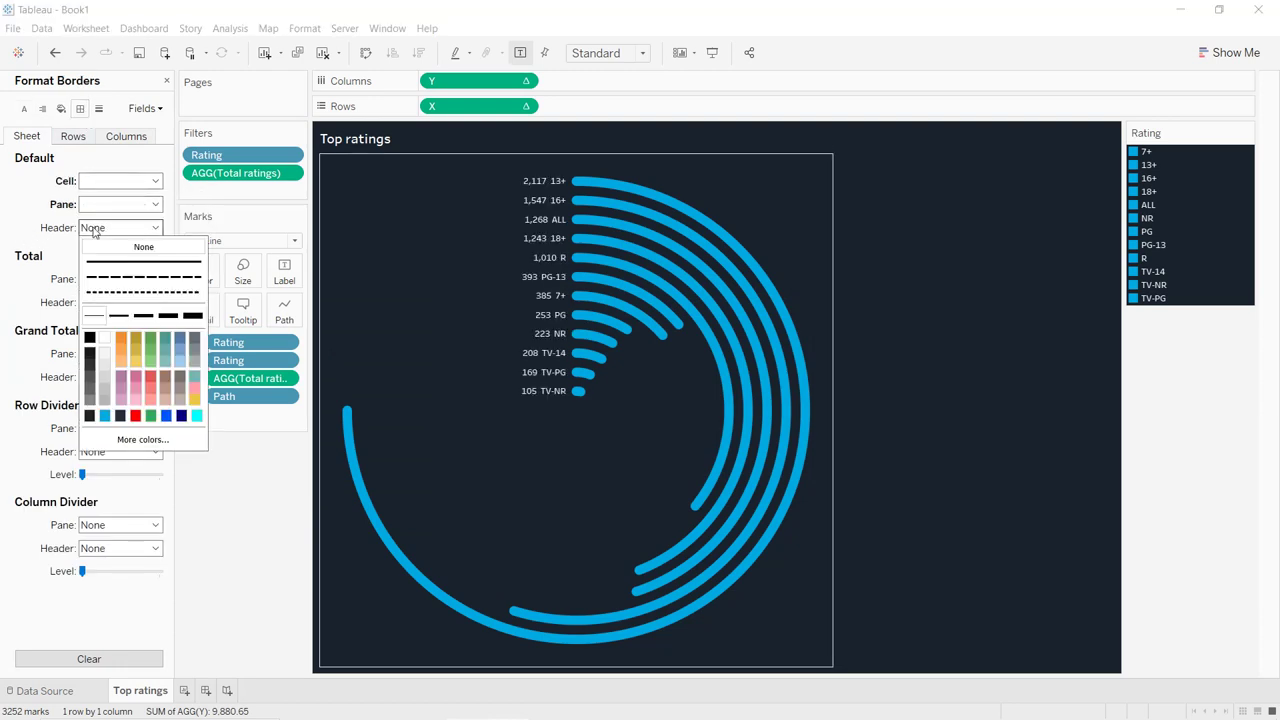
pyautogui.click(94, 315)
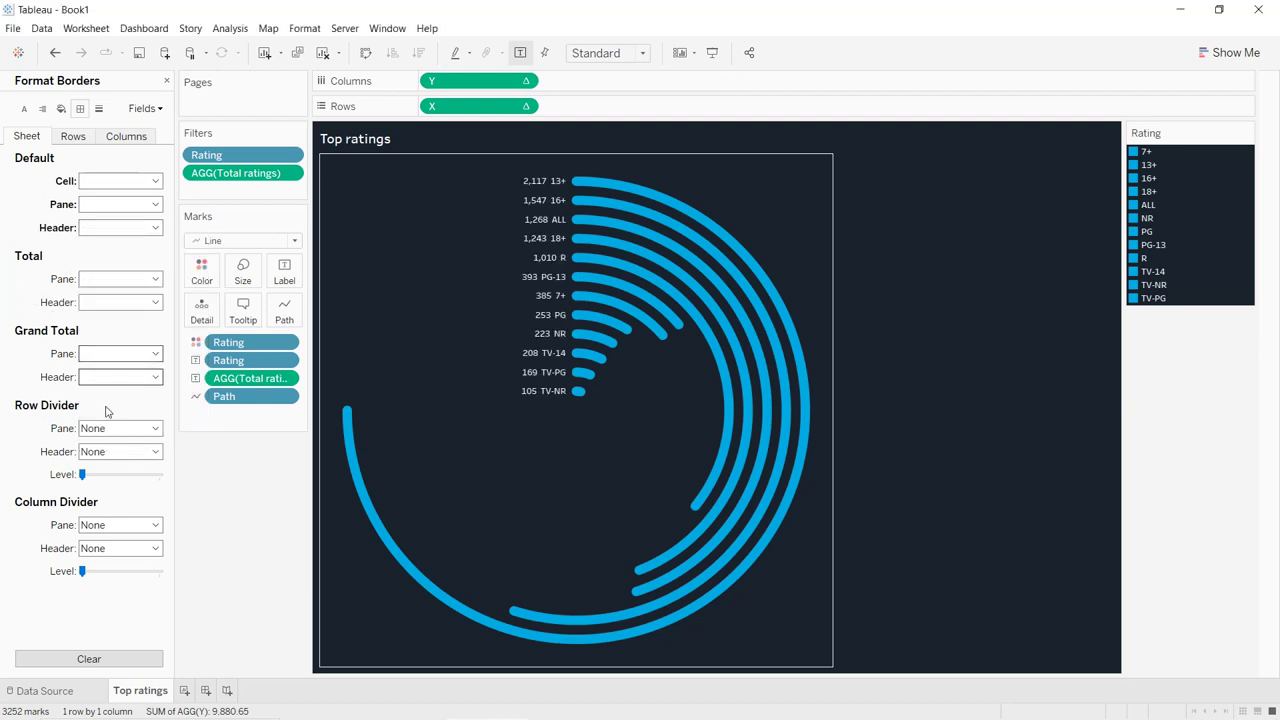
# - Set the pane borders of the row divider and column divider to a thin white line
pyautogui.click(95, 430)
pyautogui.click(94, 516)
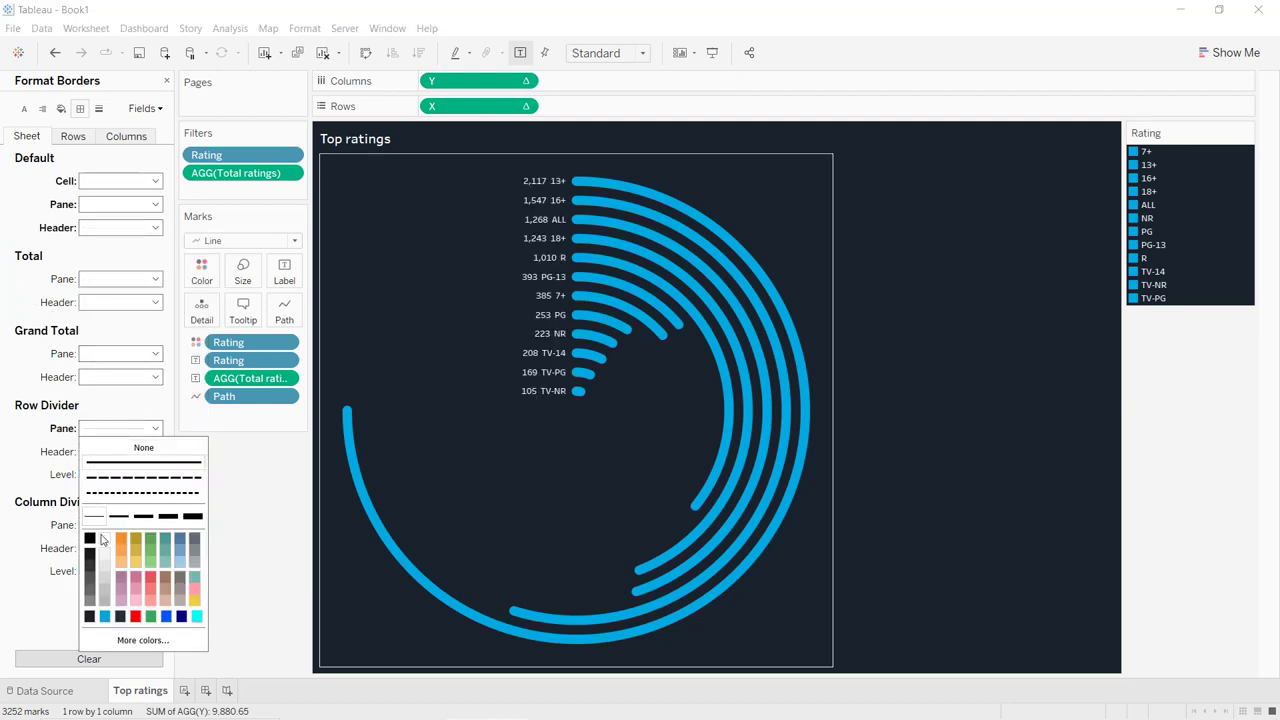
pyautogui.click(102, 545)
pyautogui.click(100, 526)
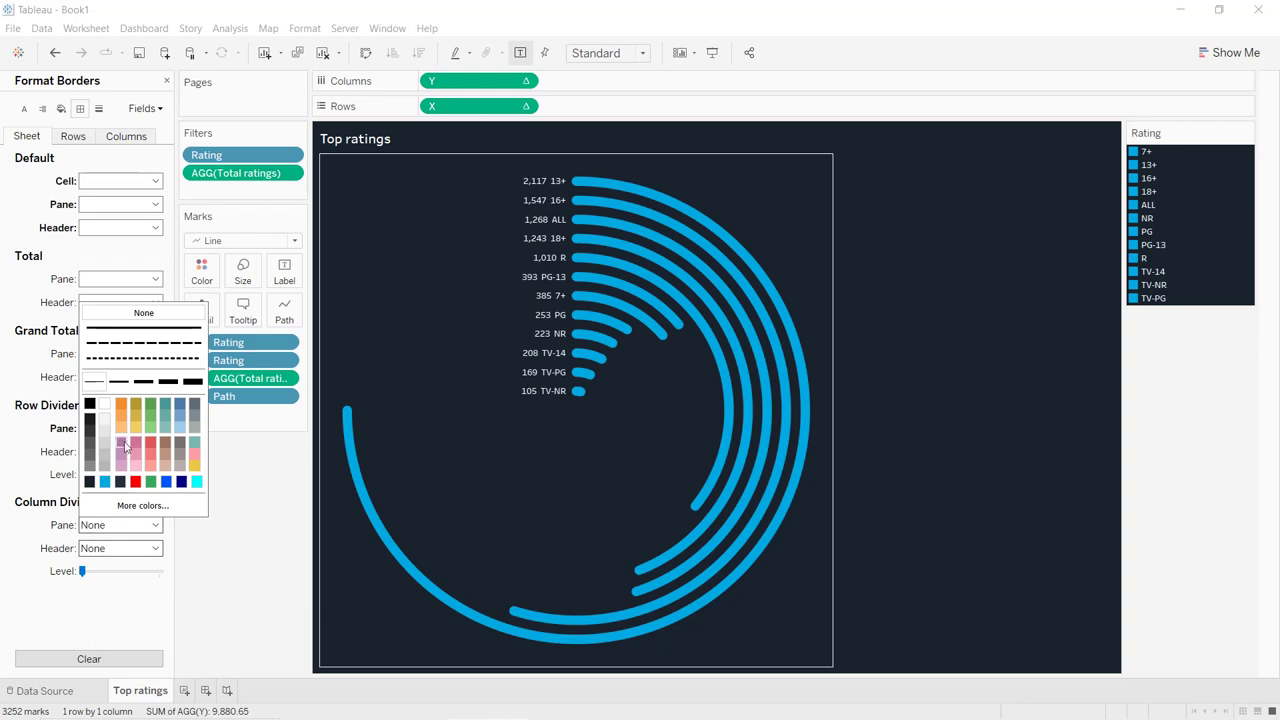
pyautogui.click(97, 386)
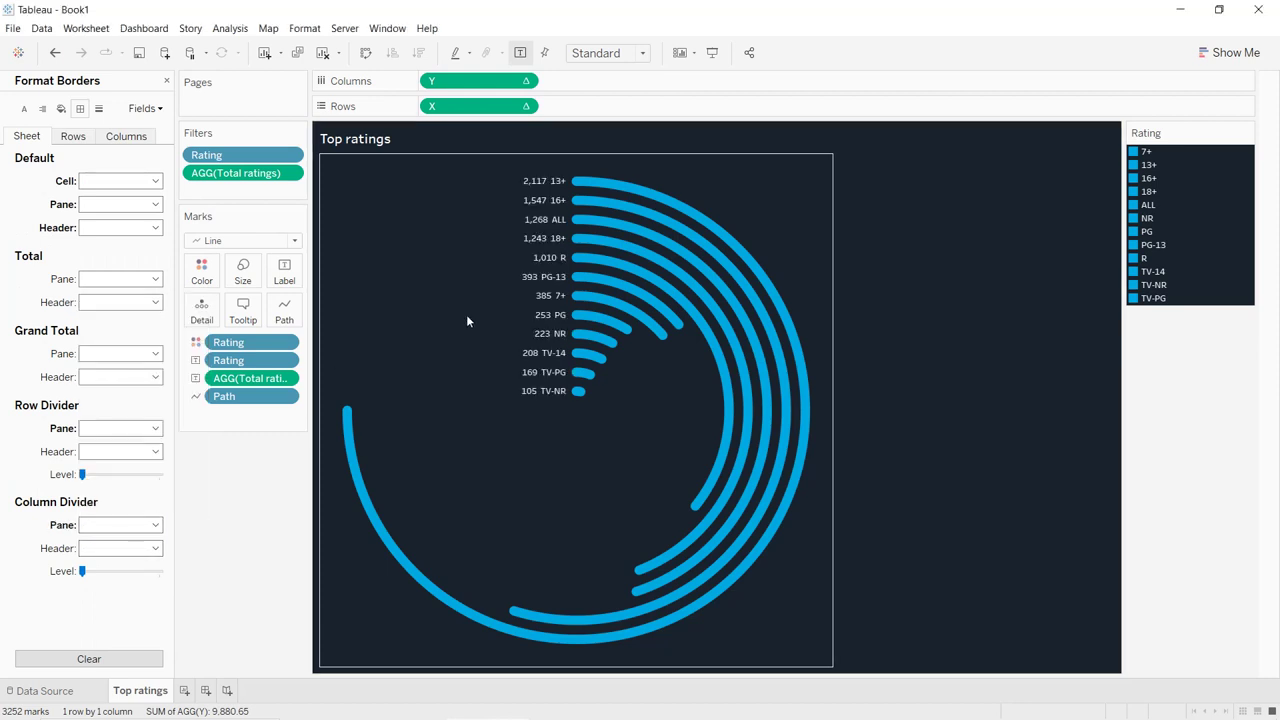
# - Add a thin white border around the Top ratings sheet title
pyautogui.rightClick(392, 145)
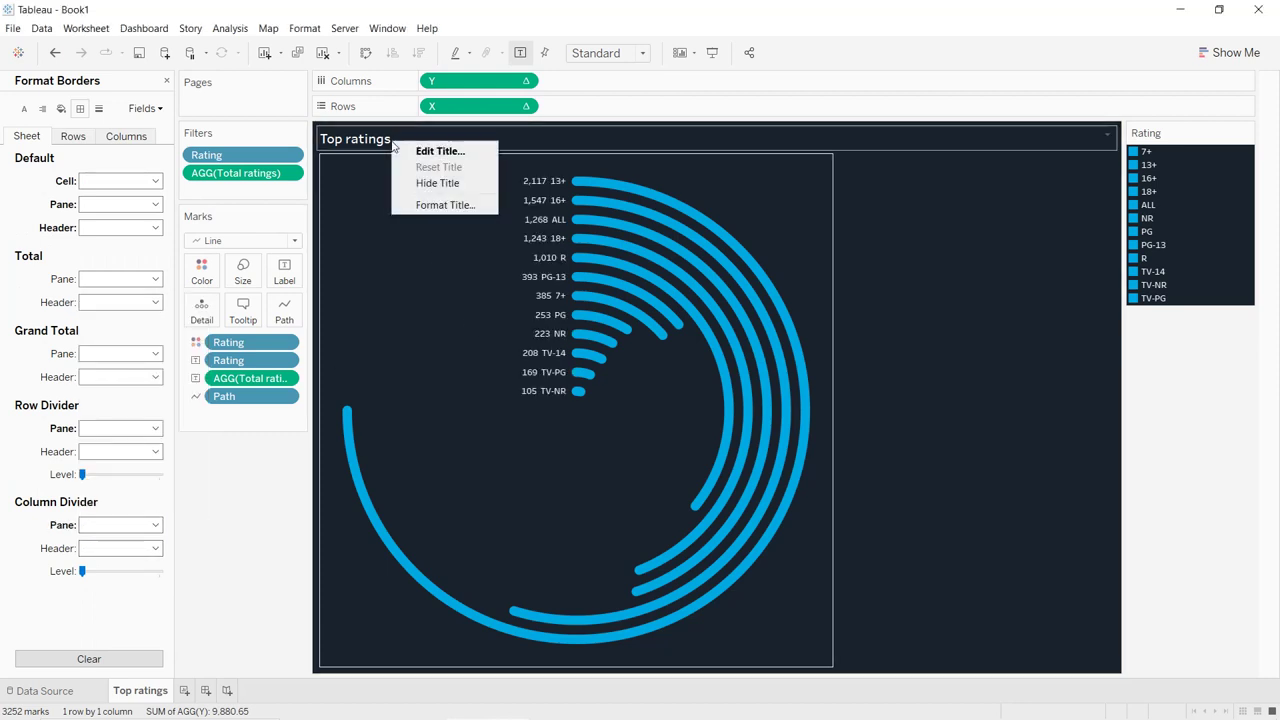
pyautogui.click(437, 203)
pyautogui.click(120, 154)
pyautogui.click(94, 242)
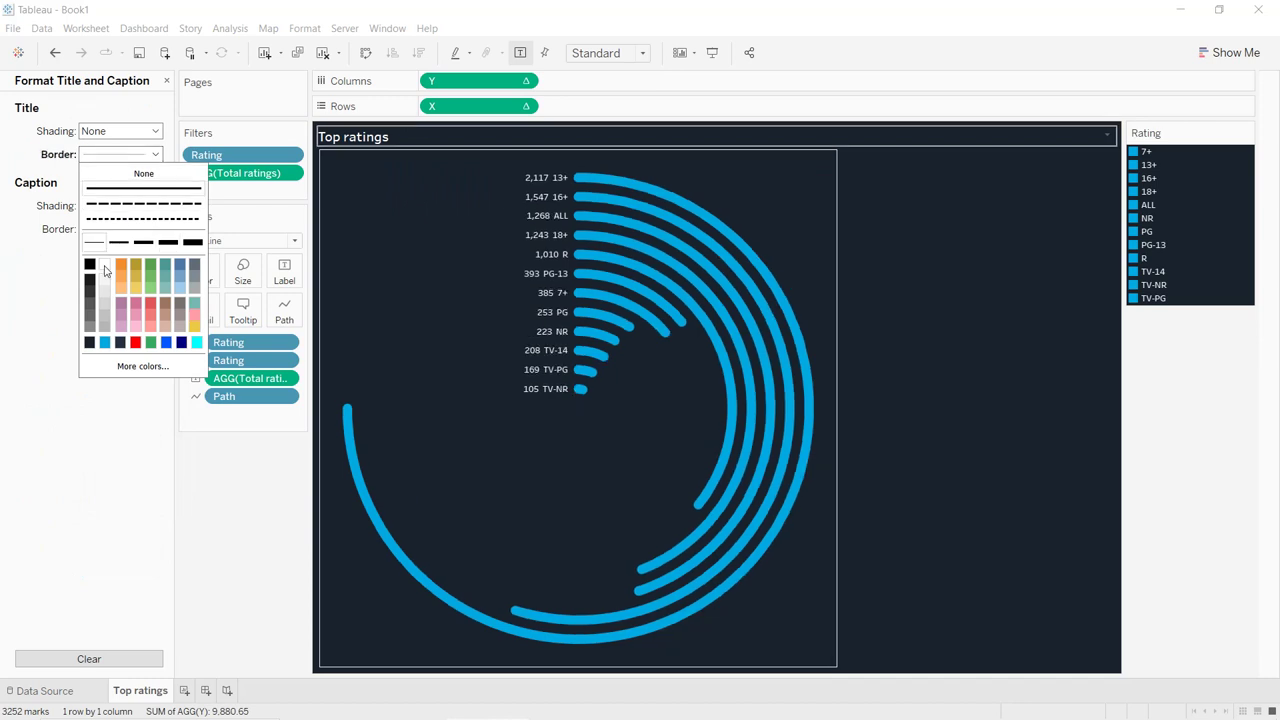
pyautogui.click(395, 149)
# - Center the Top ratings sheet title and apply the change
pyautogui.doubleClick(395, 145)
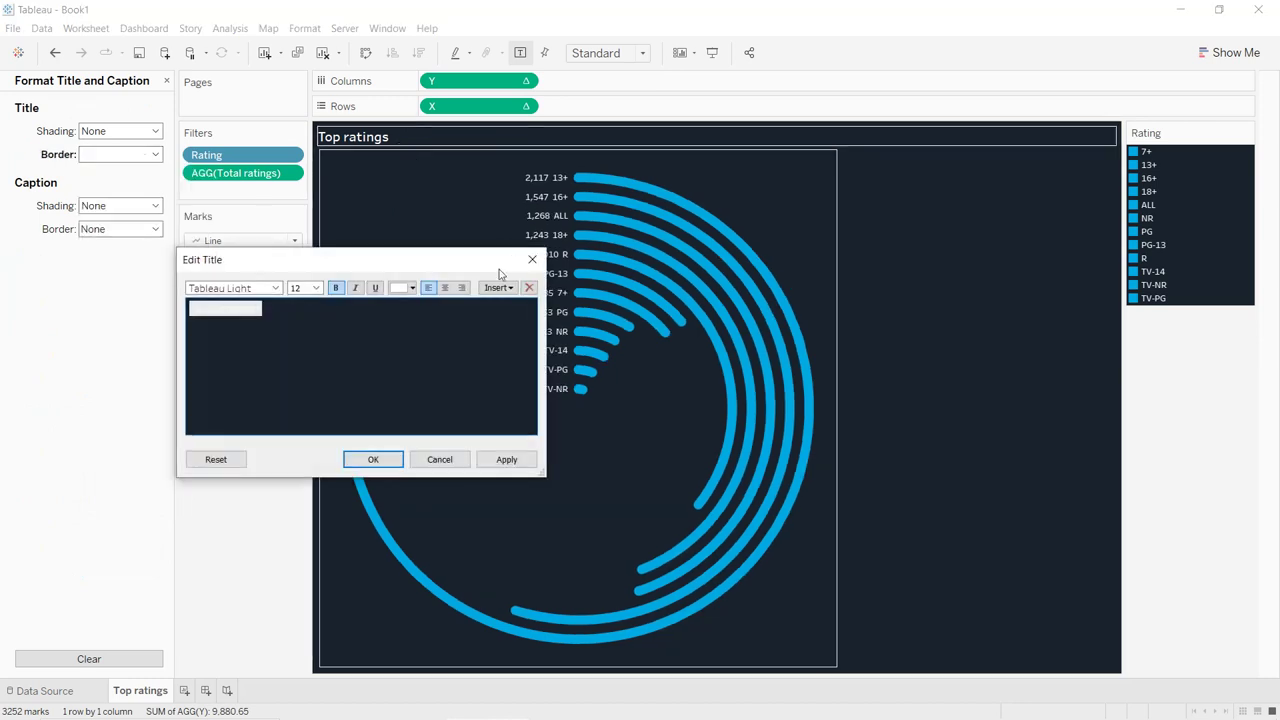
pyautogui.click(445, 287)
pyautogui.click(503, 459)
pyautogui.click(373, 459)
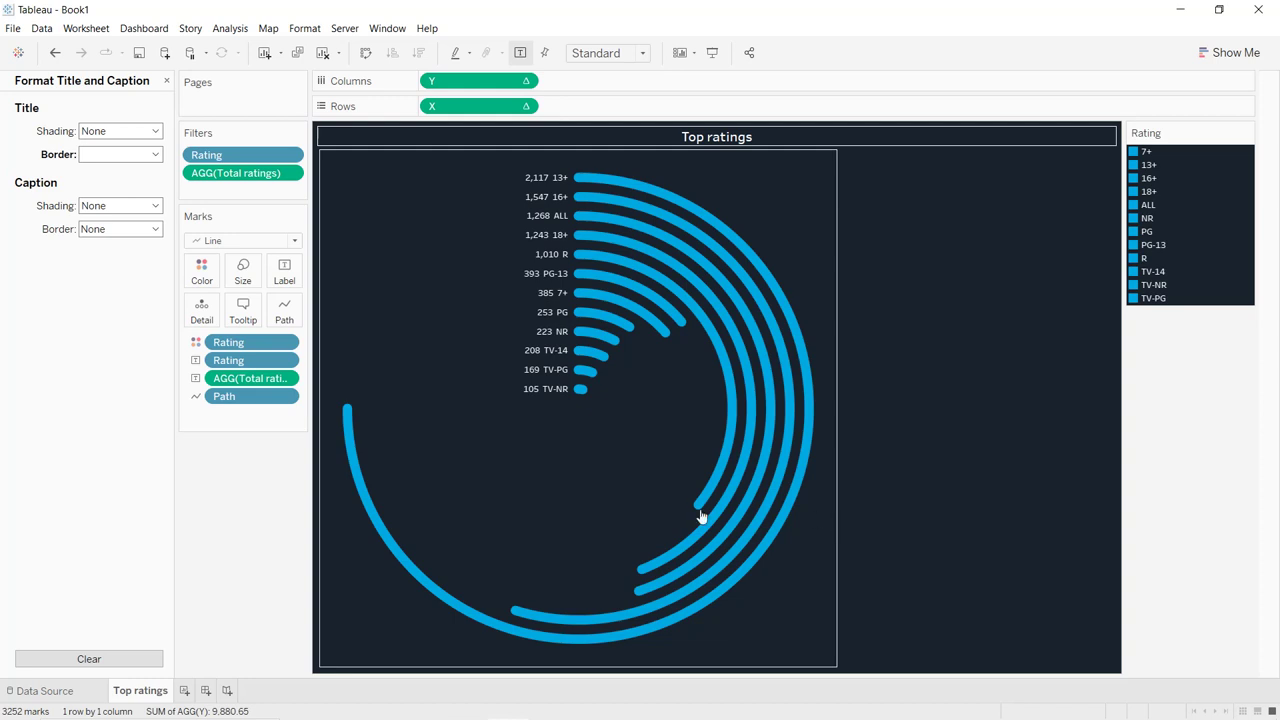
# - Create a new worksheet and set its worksheet shading to the custom dark navy color
pyautogui.click(185, 691)
pyautogui.rightClick(470, 311)
pyautogui.click(520, 373)
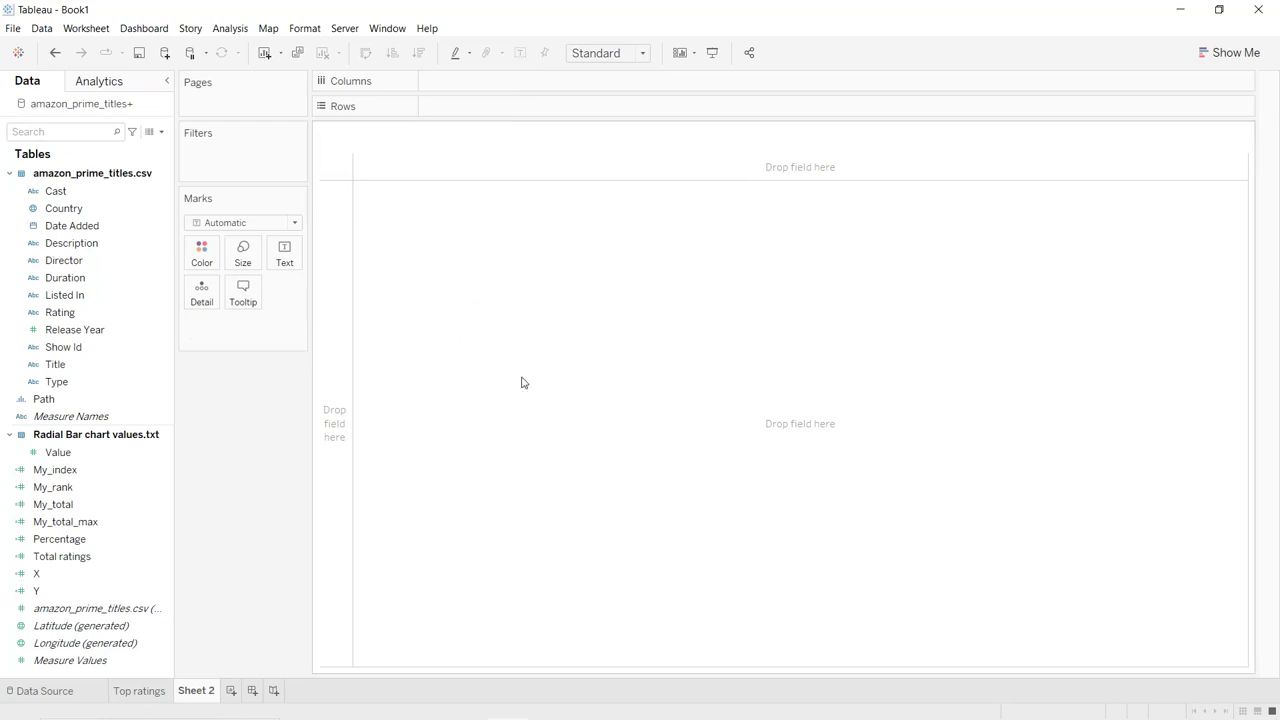
pyautogui.click(61, 108)
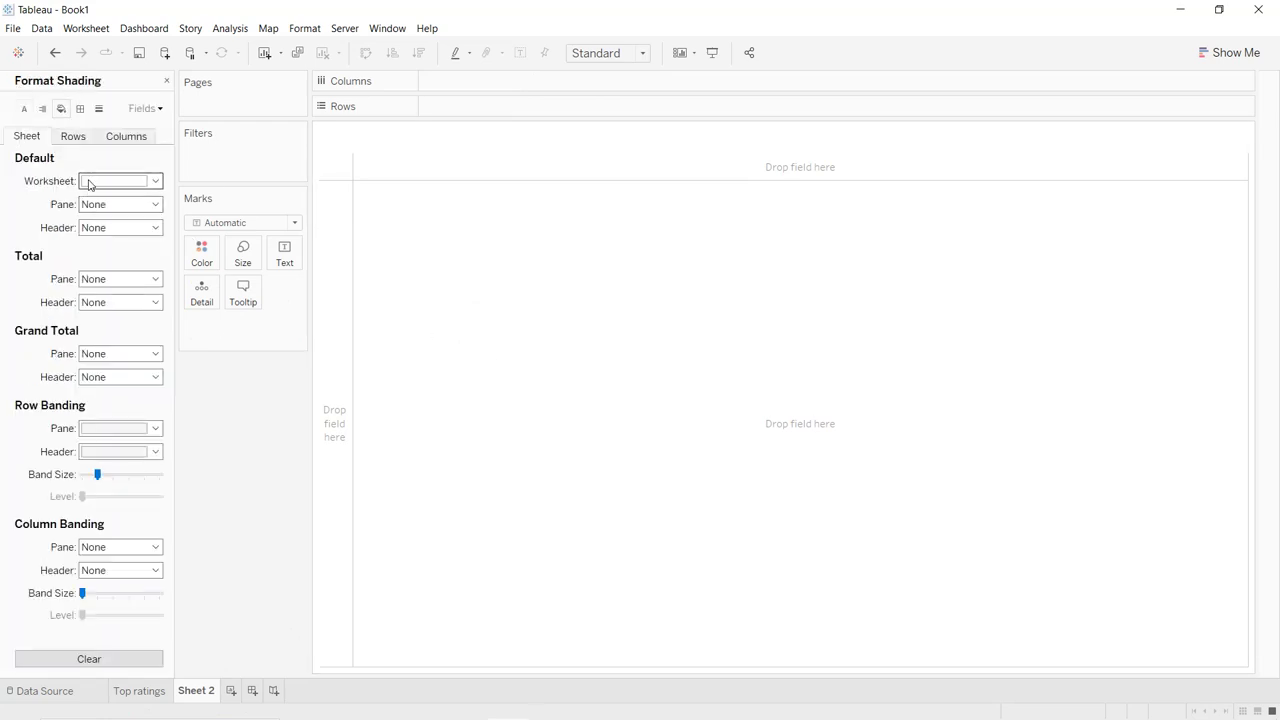
pyautogui.click(90, 181)
pyautogui.click(91, 299)
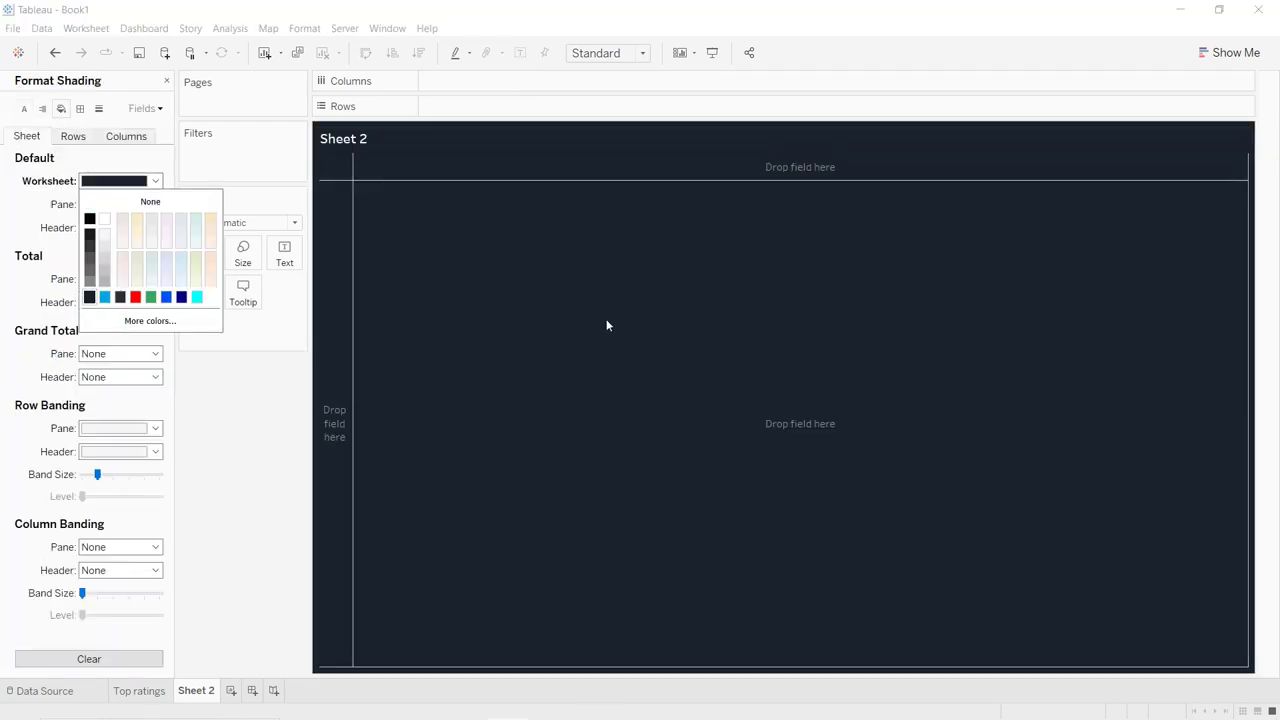
pyautogui.click(166, 80)
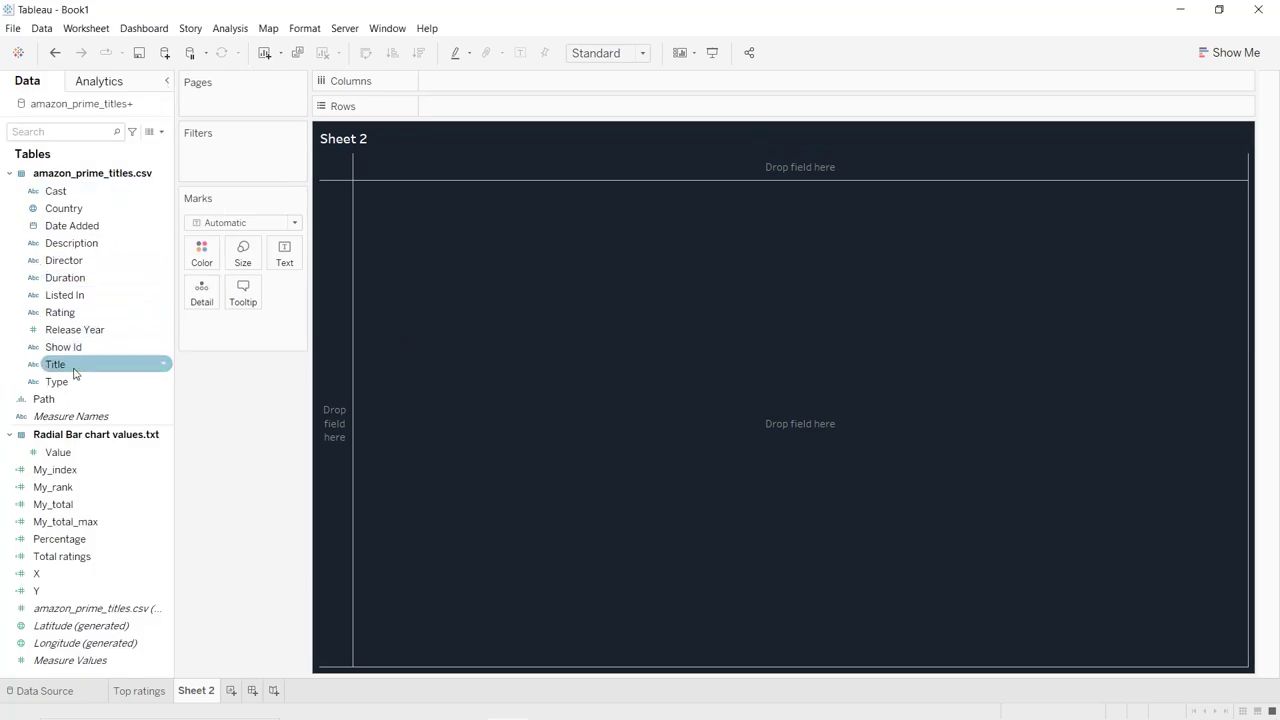
# - Color the marks by Type and change the mark type to Pie
pyautogui.moveTo(73, 382); pyautogui.dragTo(204, 260)
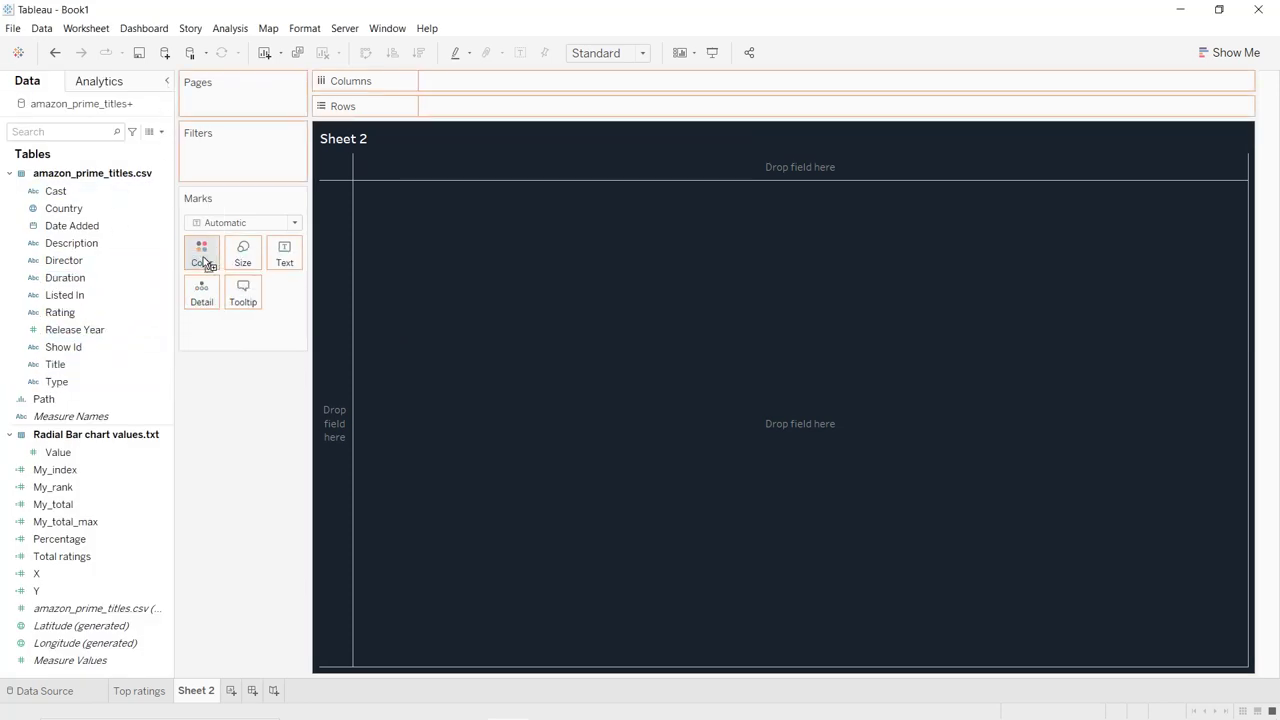
pyautogui.click(228, 222)
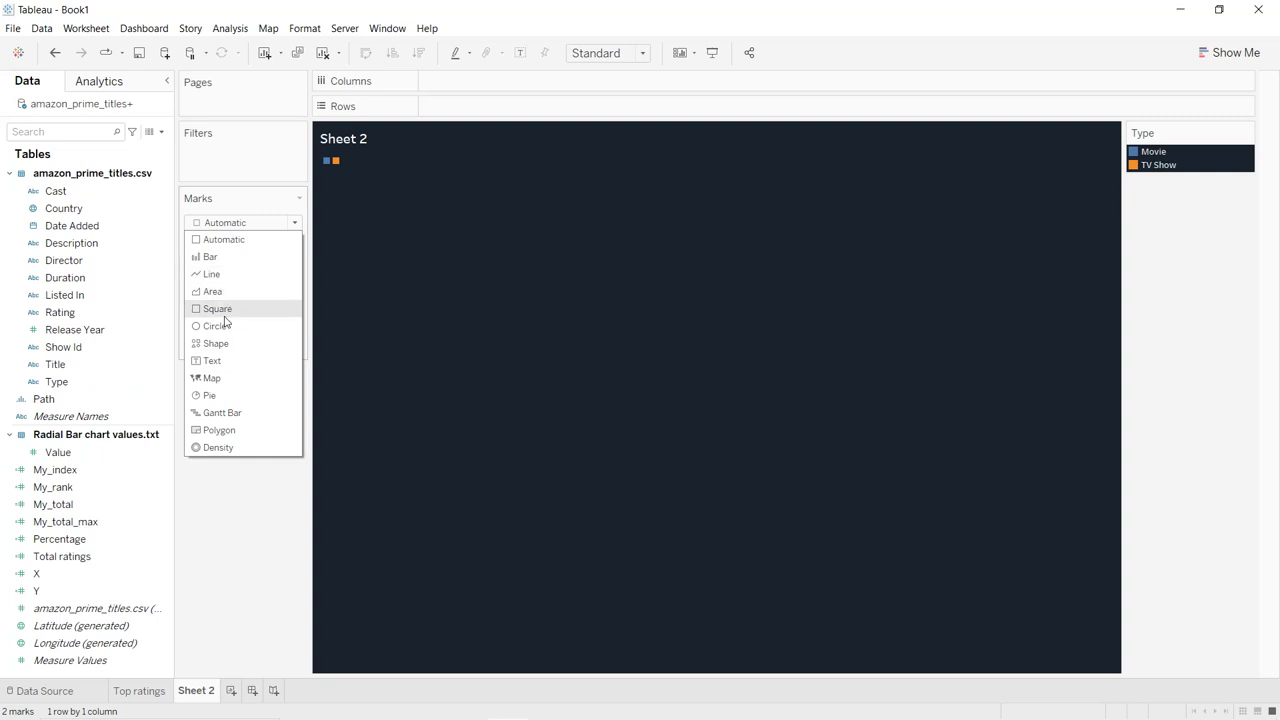
pyautogui.click(224, 396)
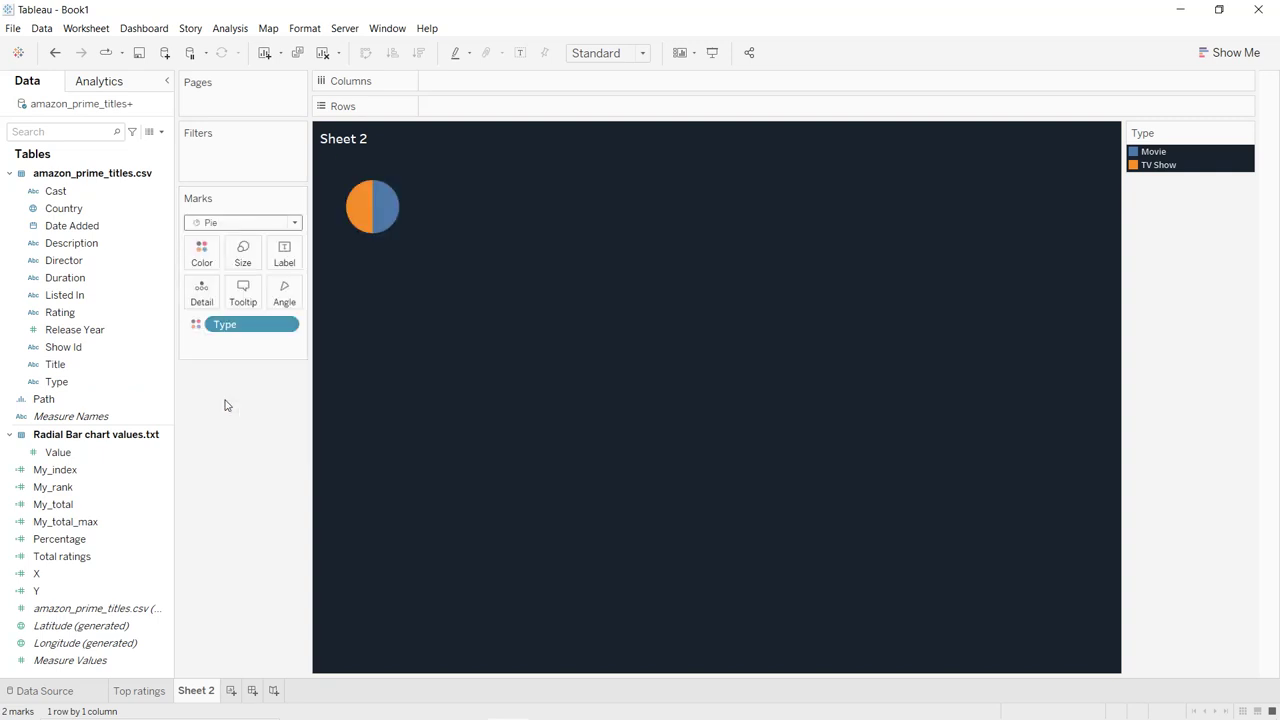
# - Assign Title to the pie's size and aggregate it as a Count measure
pyautogui.click(71, 383)
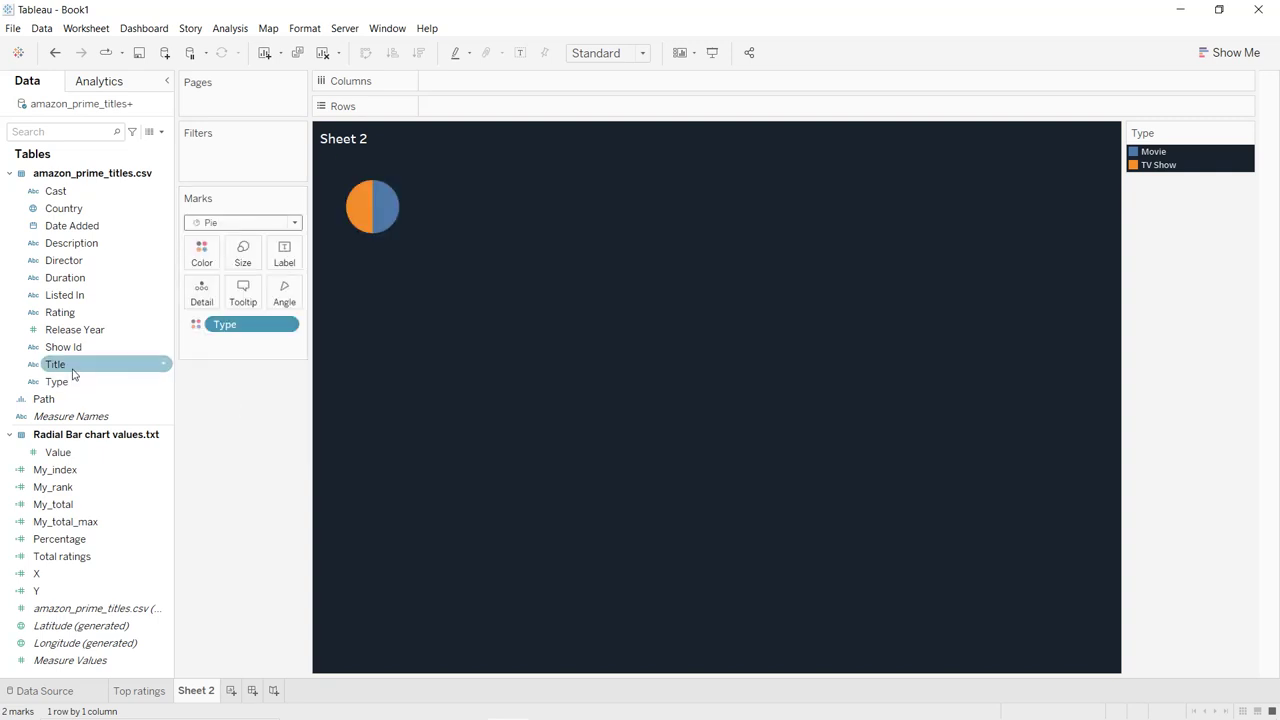
pyautogui.moveTo(72, 366); pyautogui.dragTo(255, 292)
pyautogui.rightClick(284, 344)
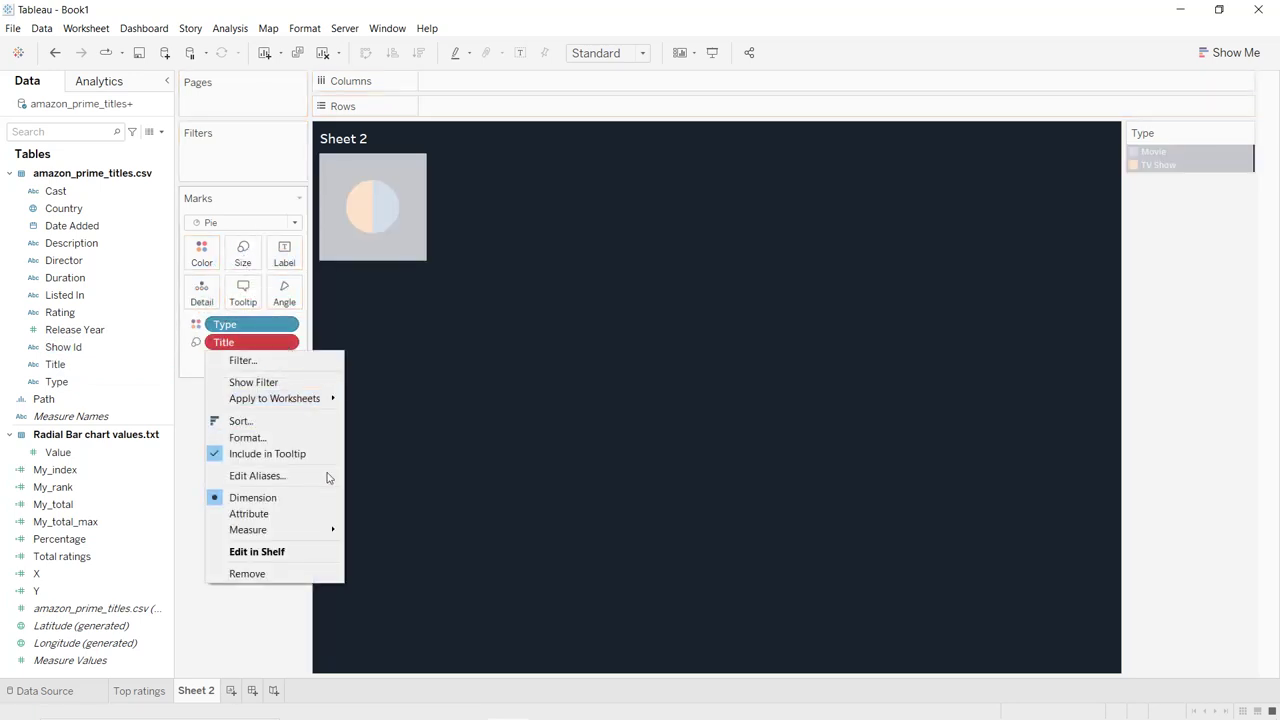
pyautogui.moveTo(331, 530)
pyautogui.click(386, 572)
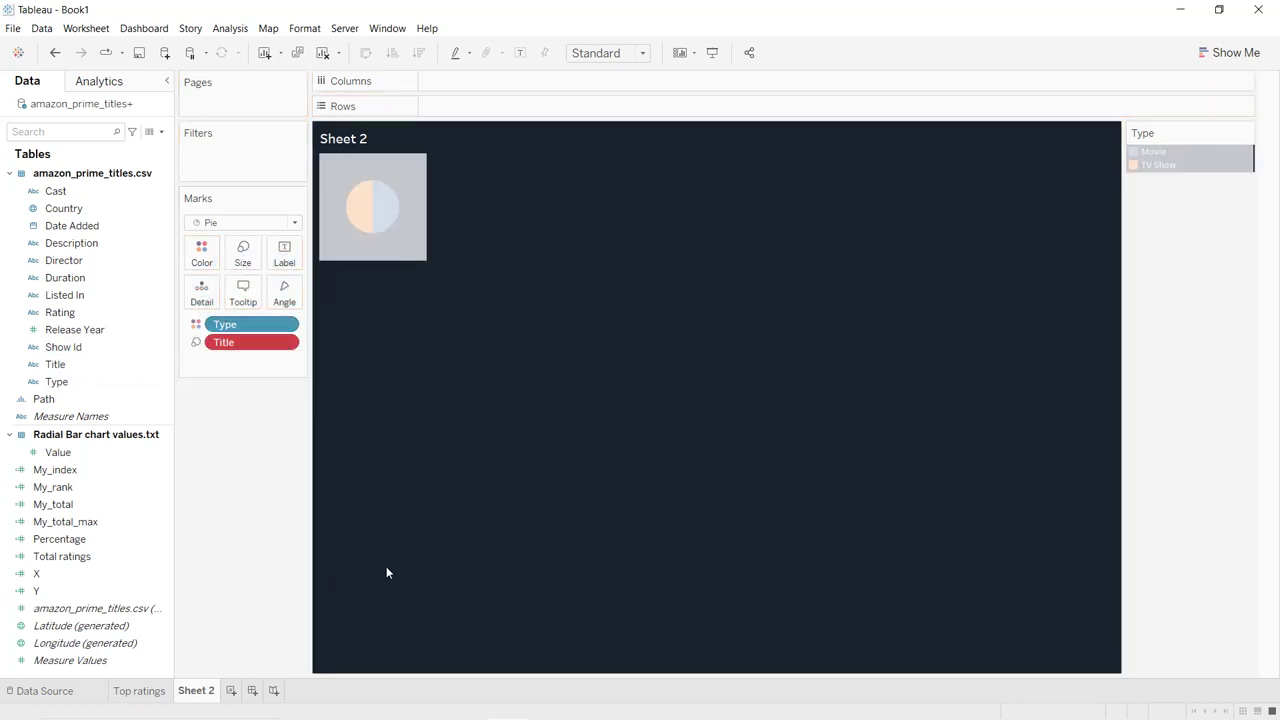
# - Compute the title count as Percent of Total and label the slices with Type and that percentage
pyautogui.rightClick(289, 343)
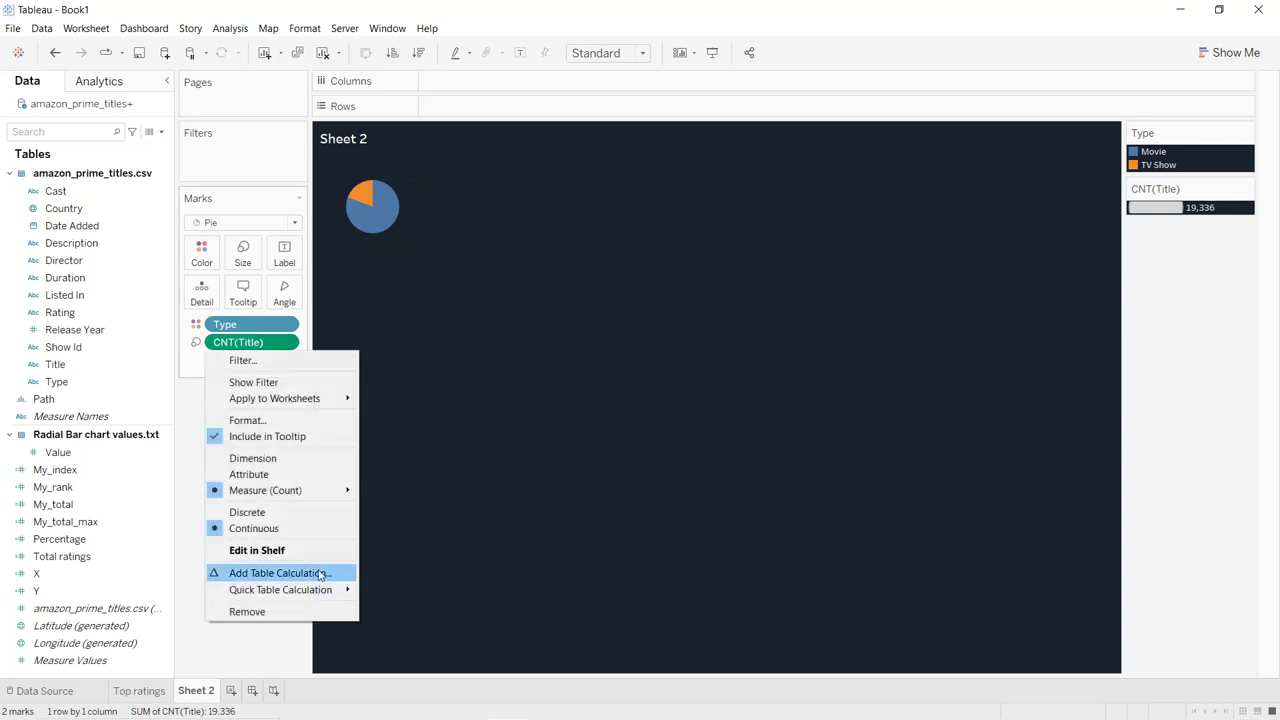
pyautogui.moveTo(322, 590)
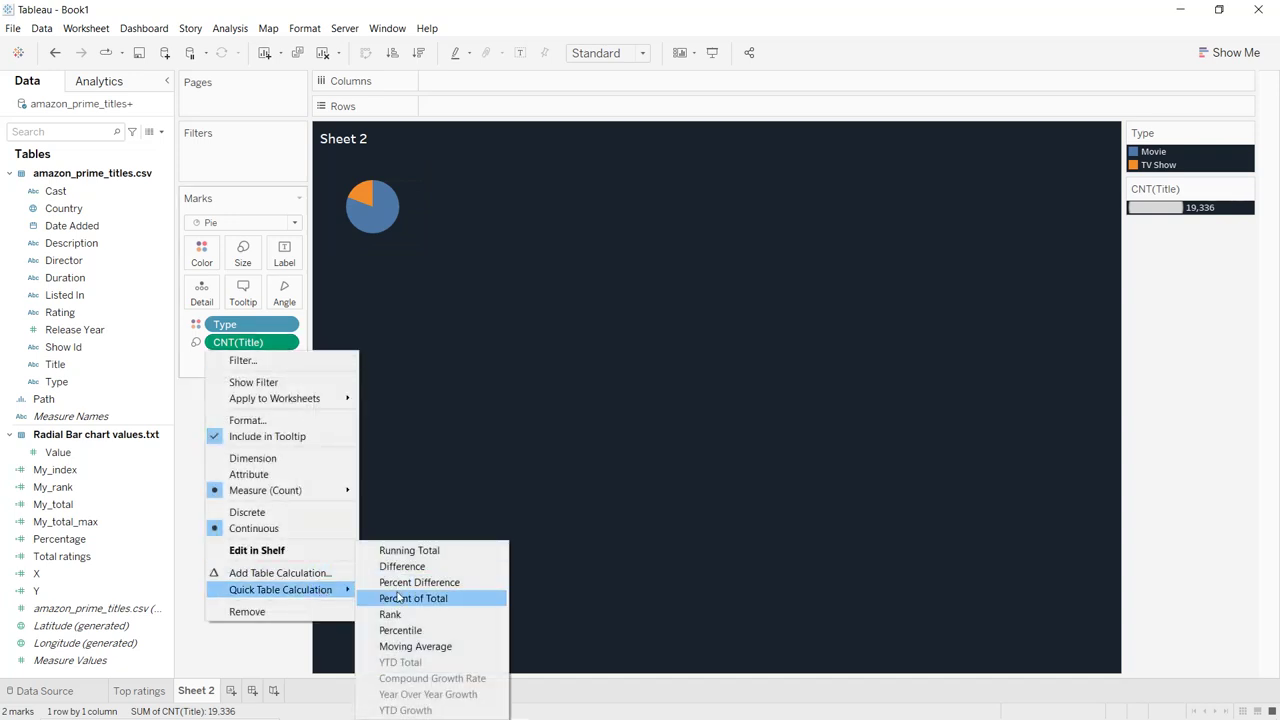
pyautogui.click(397, 597)
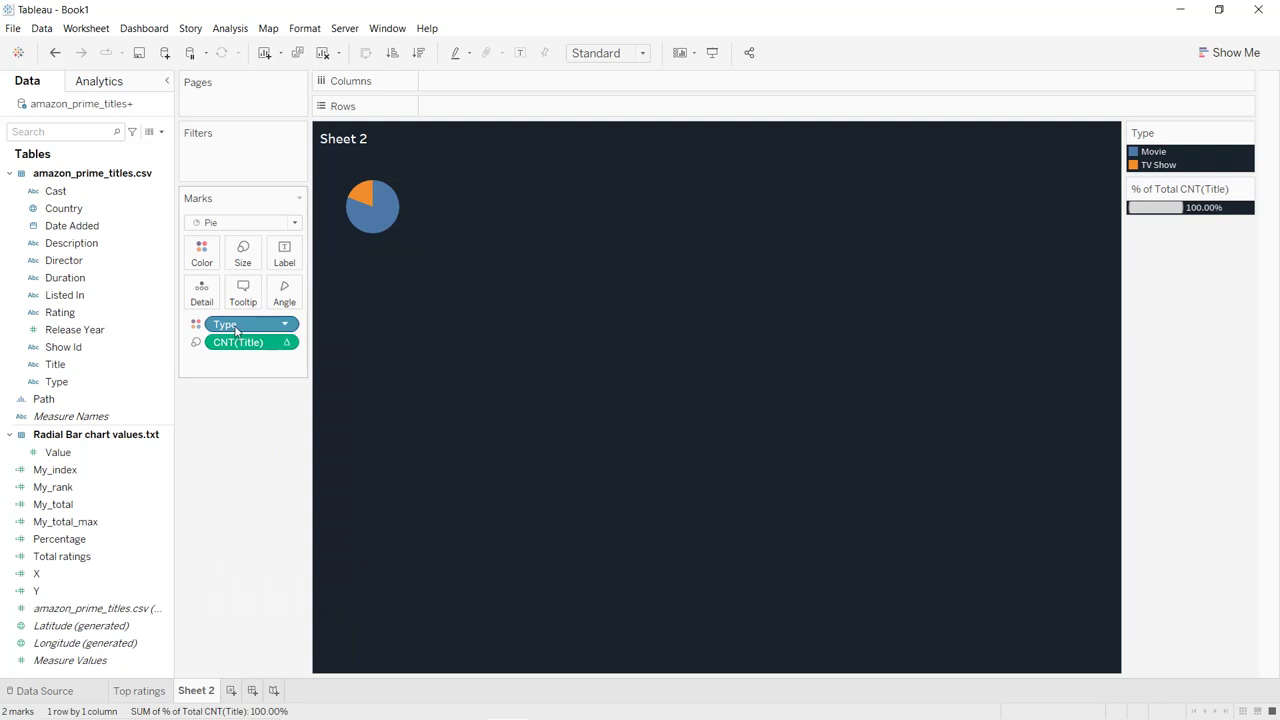
pyautogui.moveTo(236, 330); pyautogui.dragTo(286, 262)
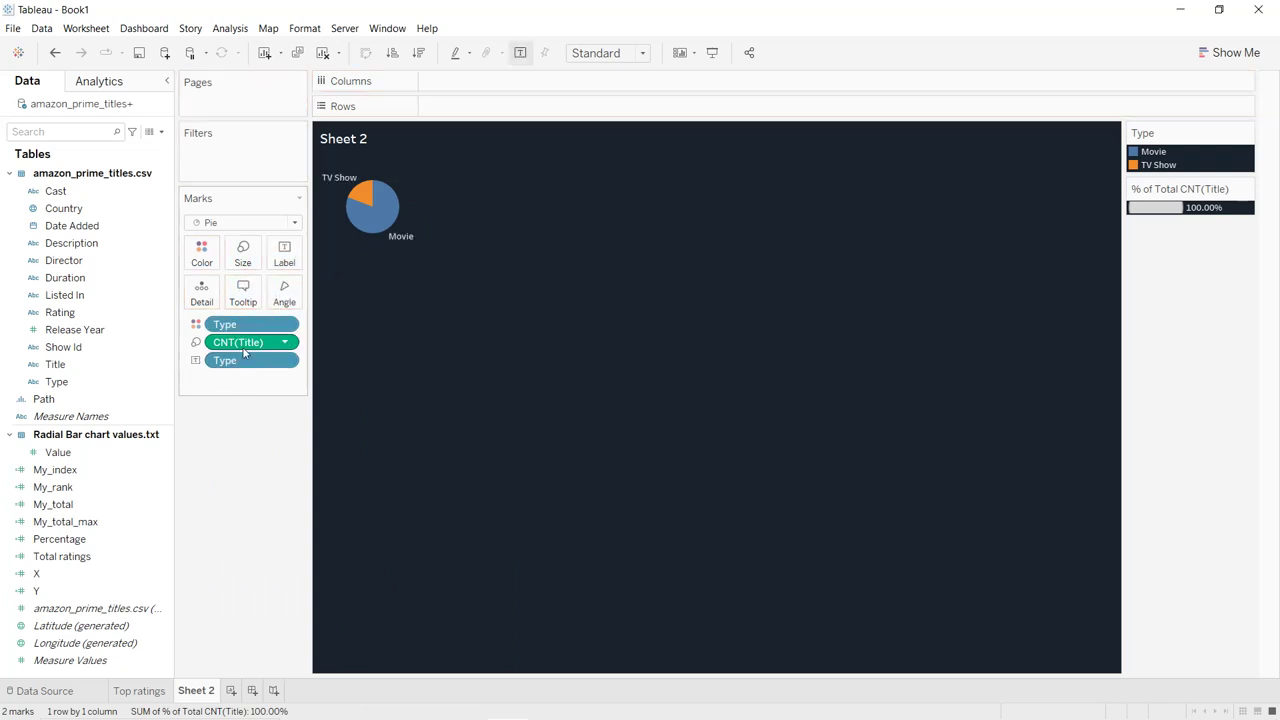
pyautogui.moveTo(243, 344); pyautogui.dragTo(284, 265)
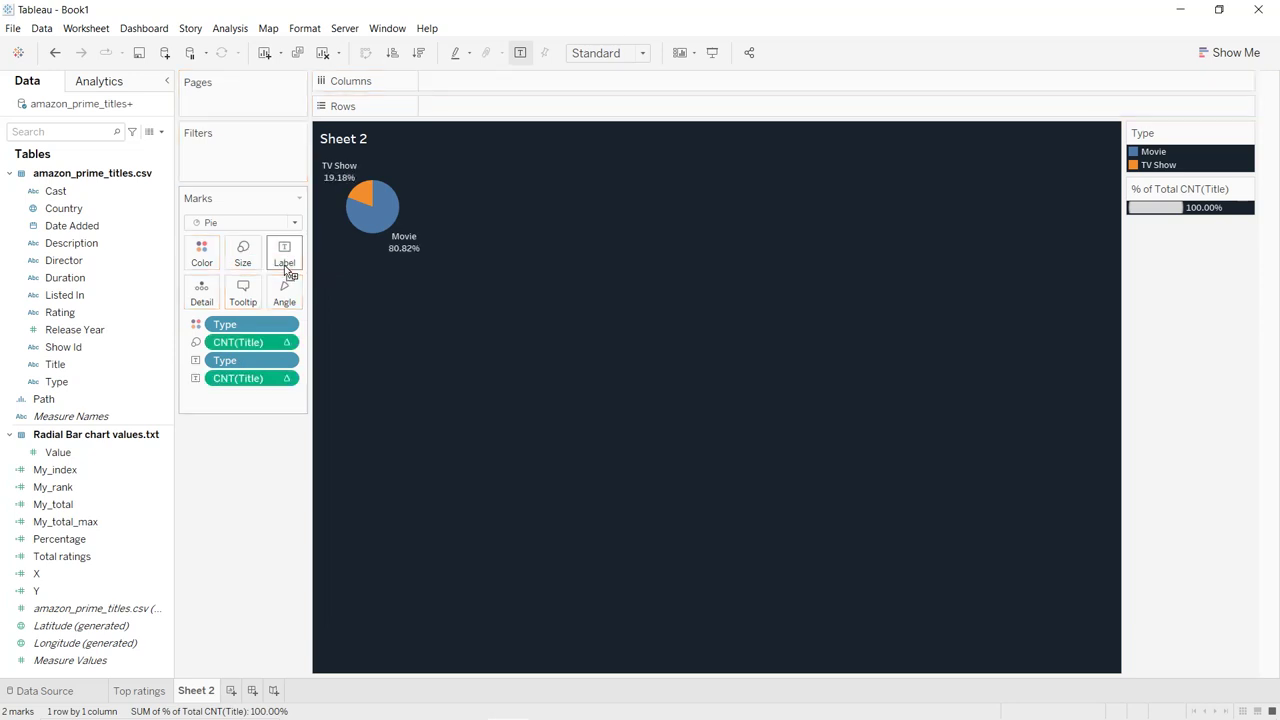
# - Add a constant 0 measure to the rows and duplicate it to create two stacked pies
pyautogui.doubleClick(449, 107)
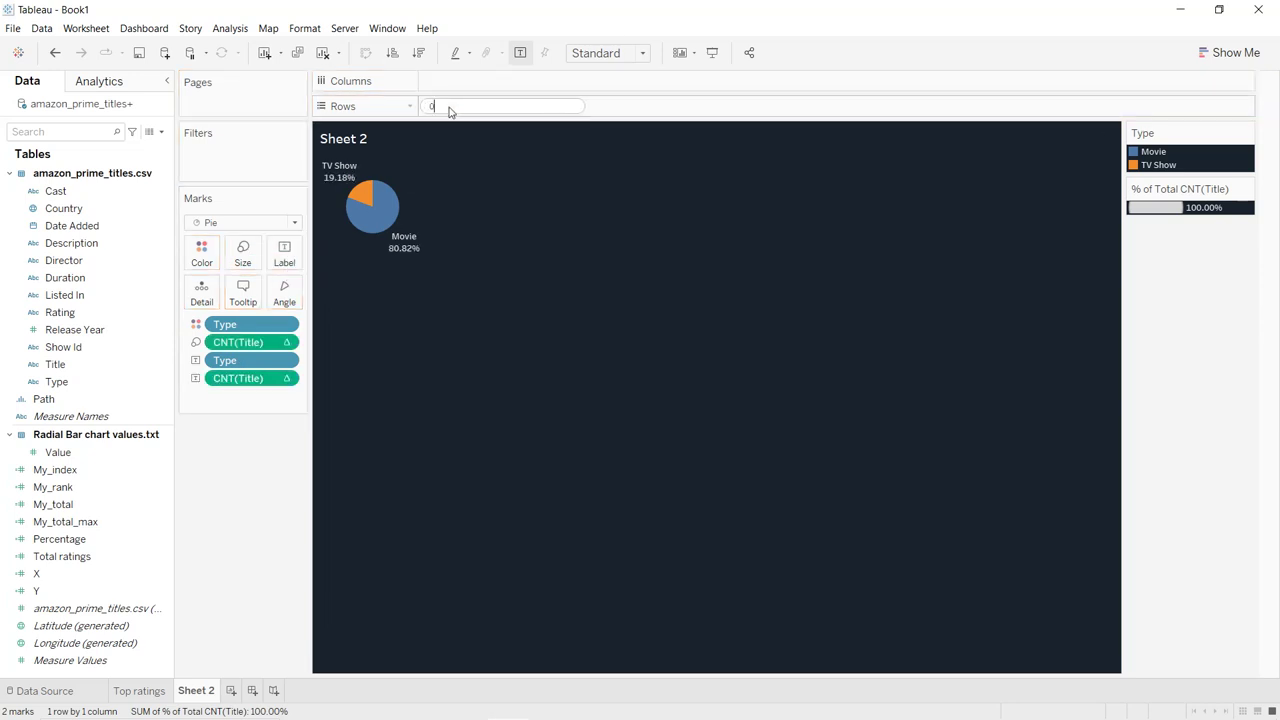
pyautogui.press('Return')
pyautogui.moveTo(457, 110); pyautogui.dragTo(600, 108)
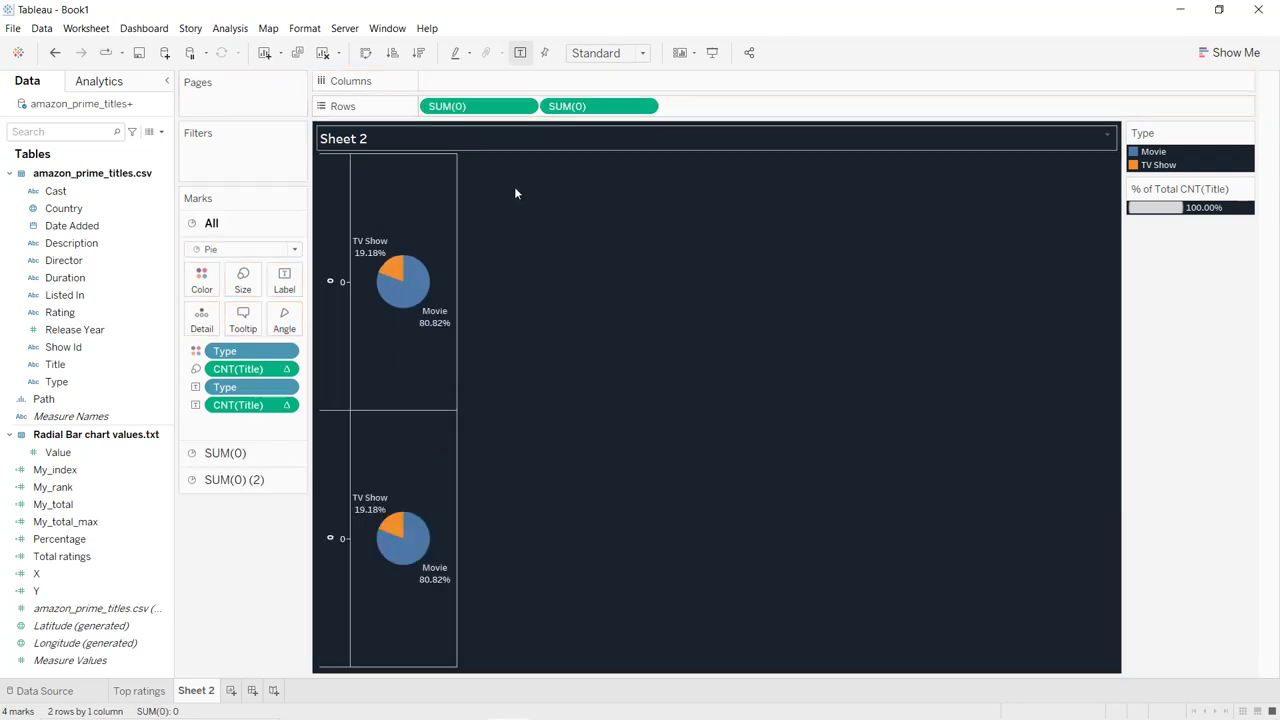
# - Remove all Type and CNT(Title) fields from the marks of the second pie, SUM(0) (2)
pyautogui.click(254, 480)
pyautogui.moveTo(254, 460); pyautogui.dragTo(252, 500)
pyautogui.moveTo(251, 422); pyautogui.dragTo(236, 480)
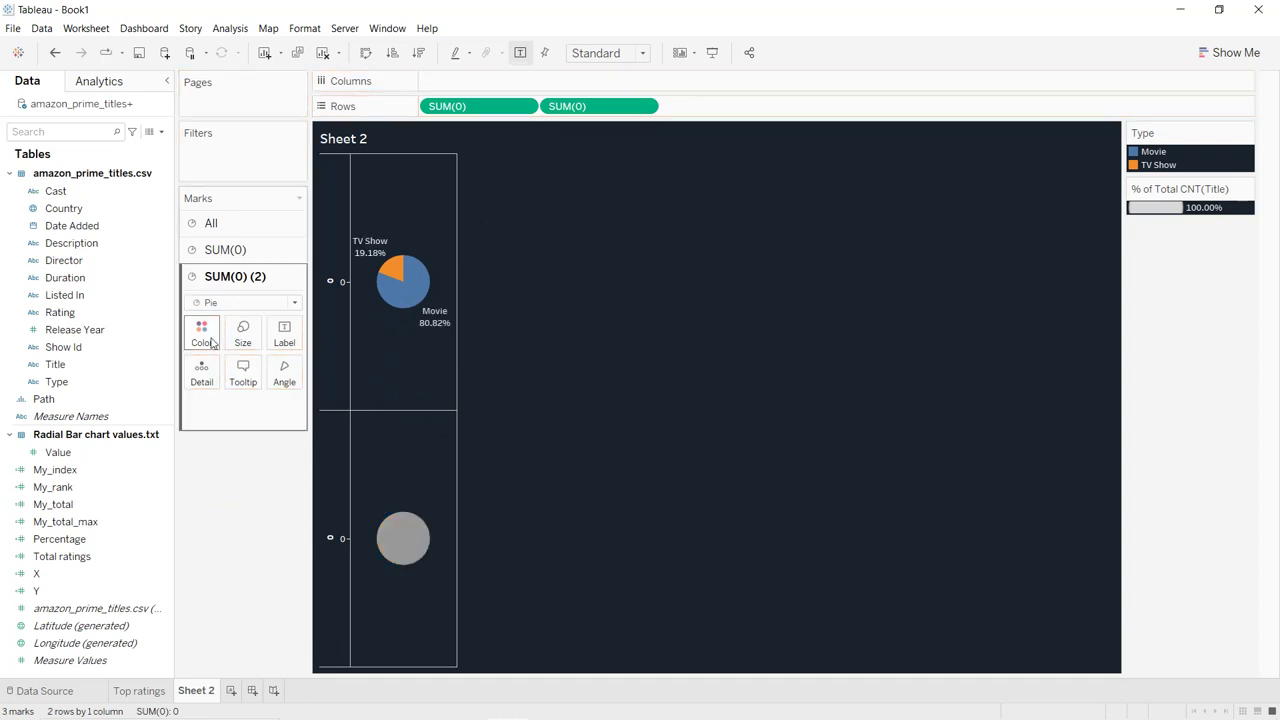
# - Color the second pie with the dark background color #19222d
pyautogui.click(212, 343)
pyautogui.click(207, 459)
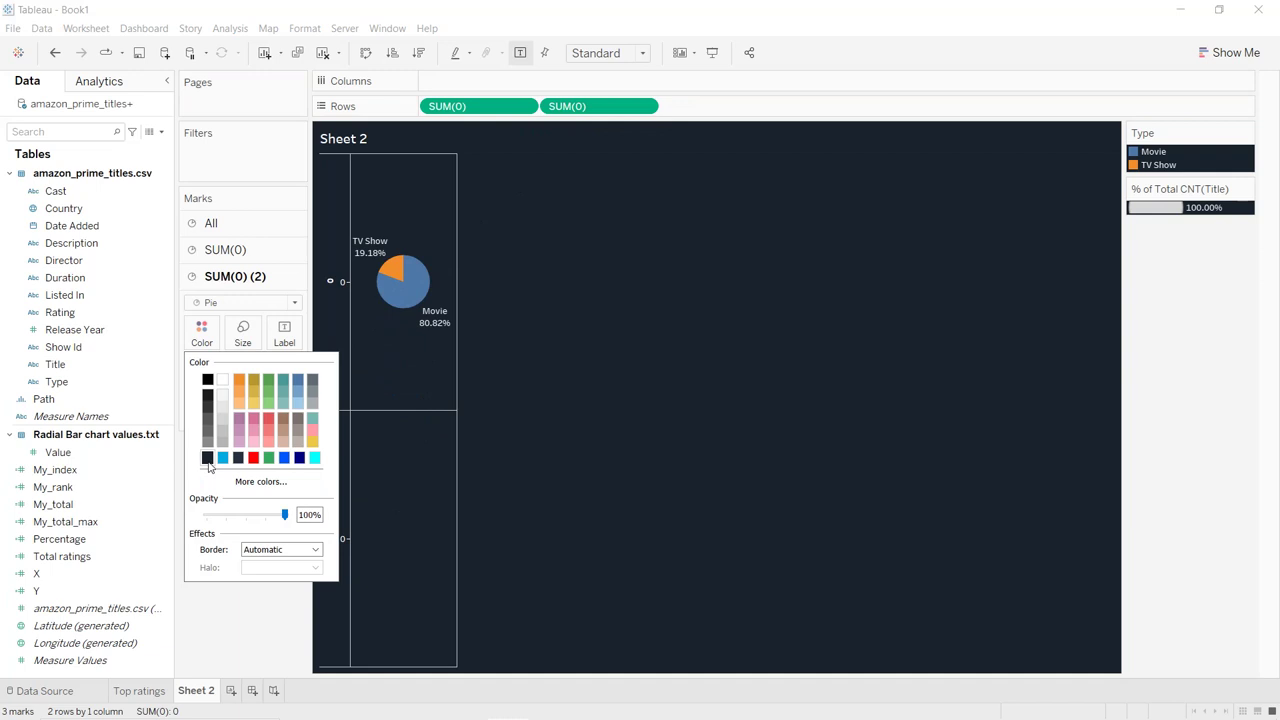
pyautogui.click(240, 481)
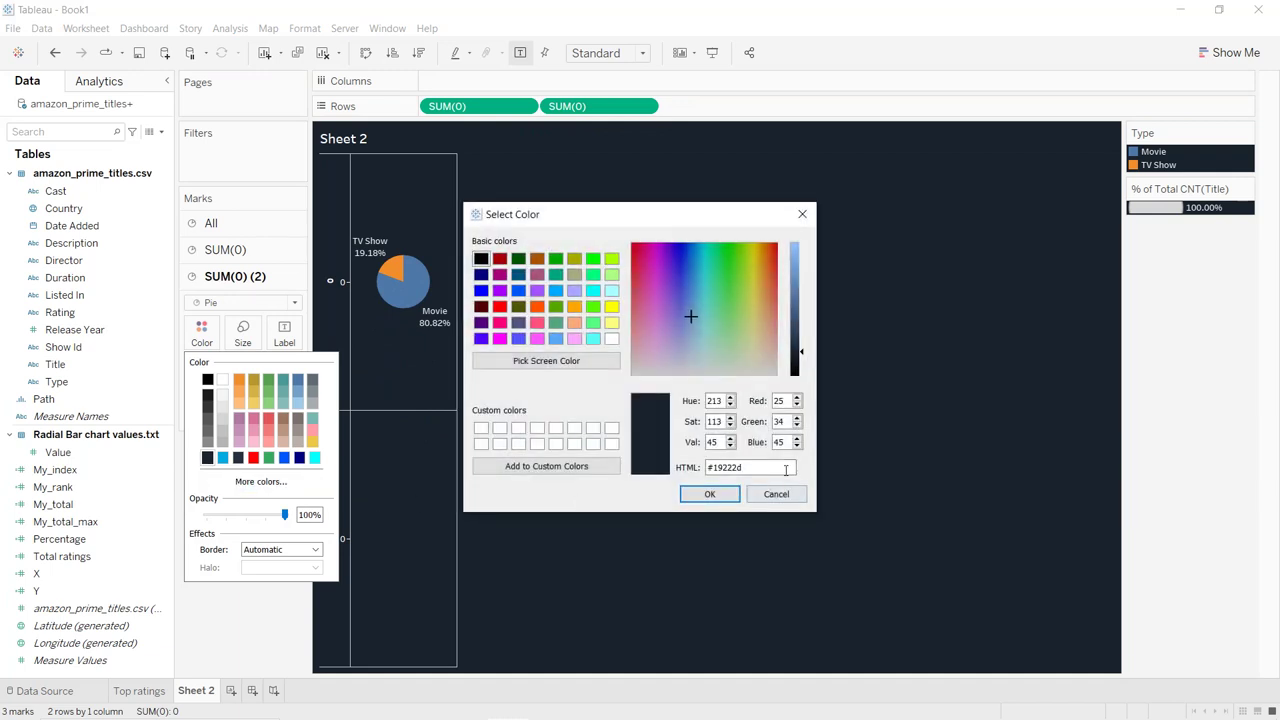
pyautogui.click(711, 494)
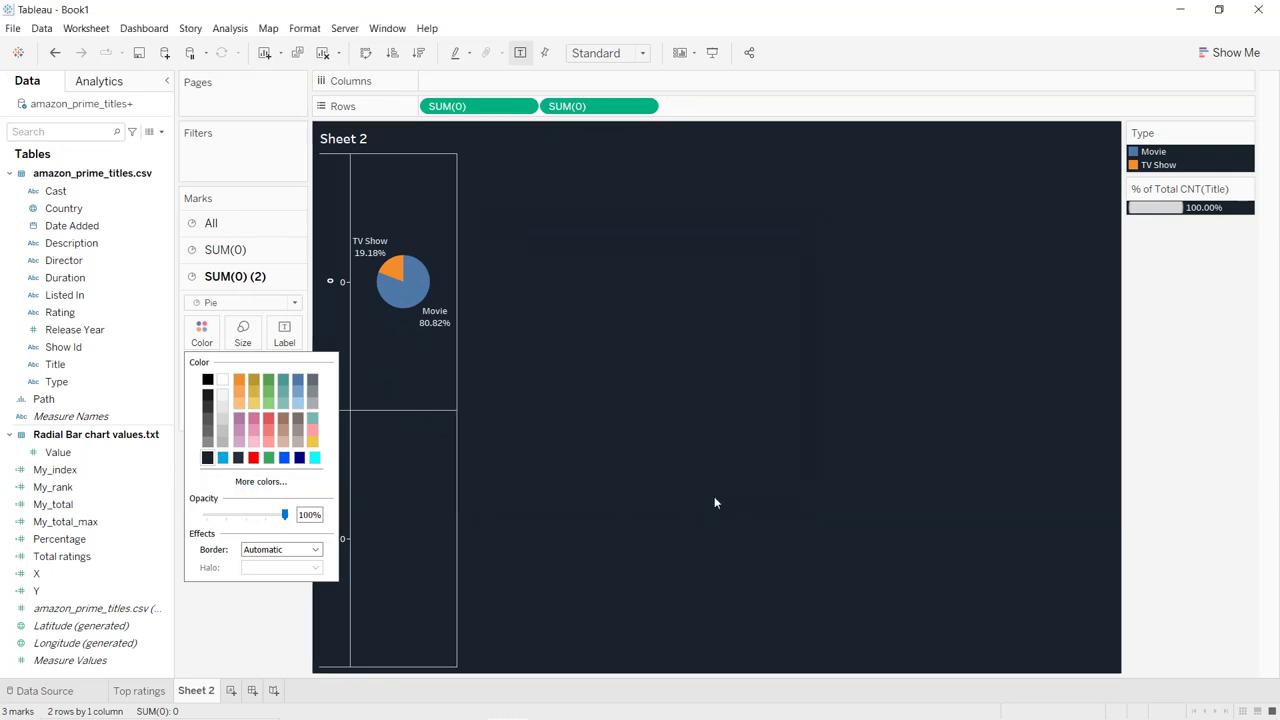
# - Increase the mark size of the first pie, SUM(0), to about the middle of the size range
pyautogui.click(243, 334)
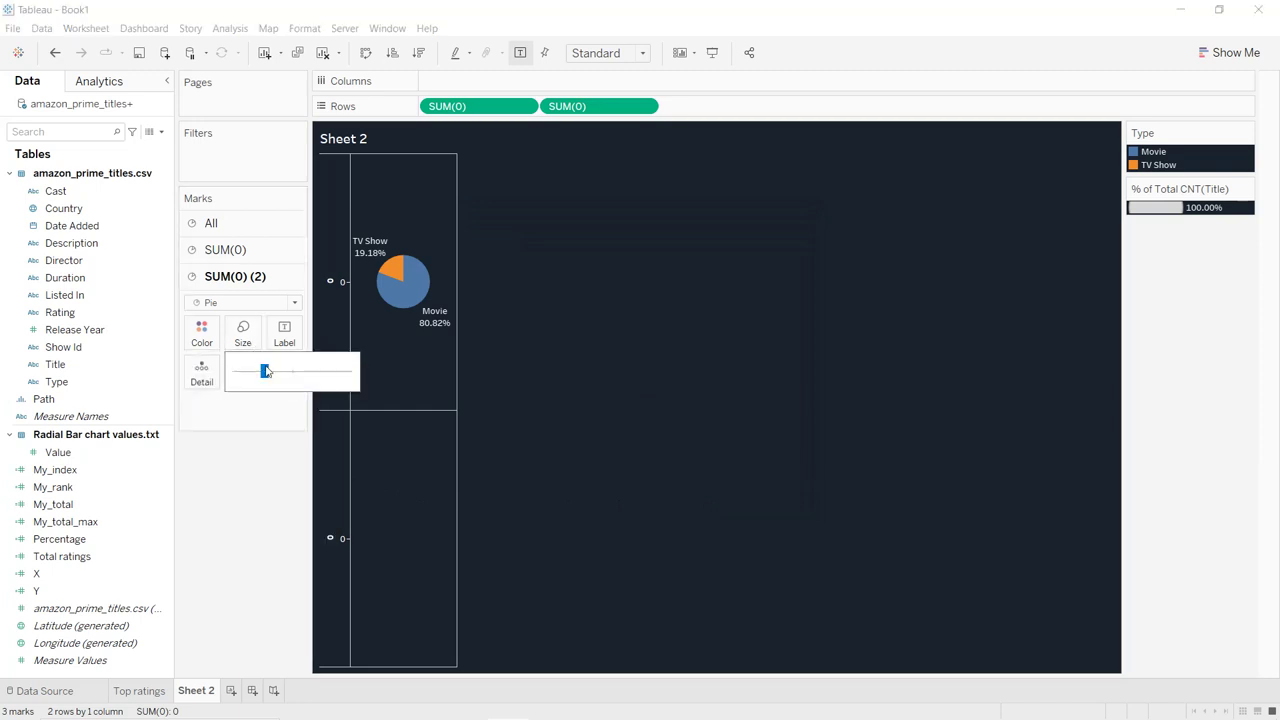
pyautogui.click(240, 250)
pyautogui.moveTo(265, 345); pyautogui.dragTo(296, 345)
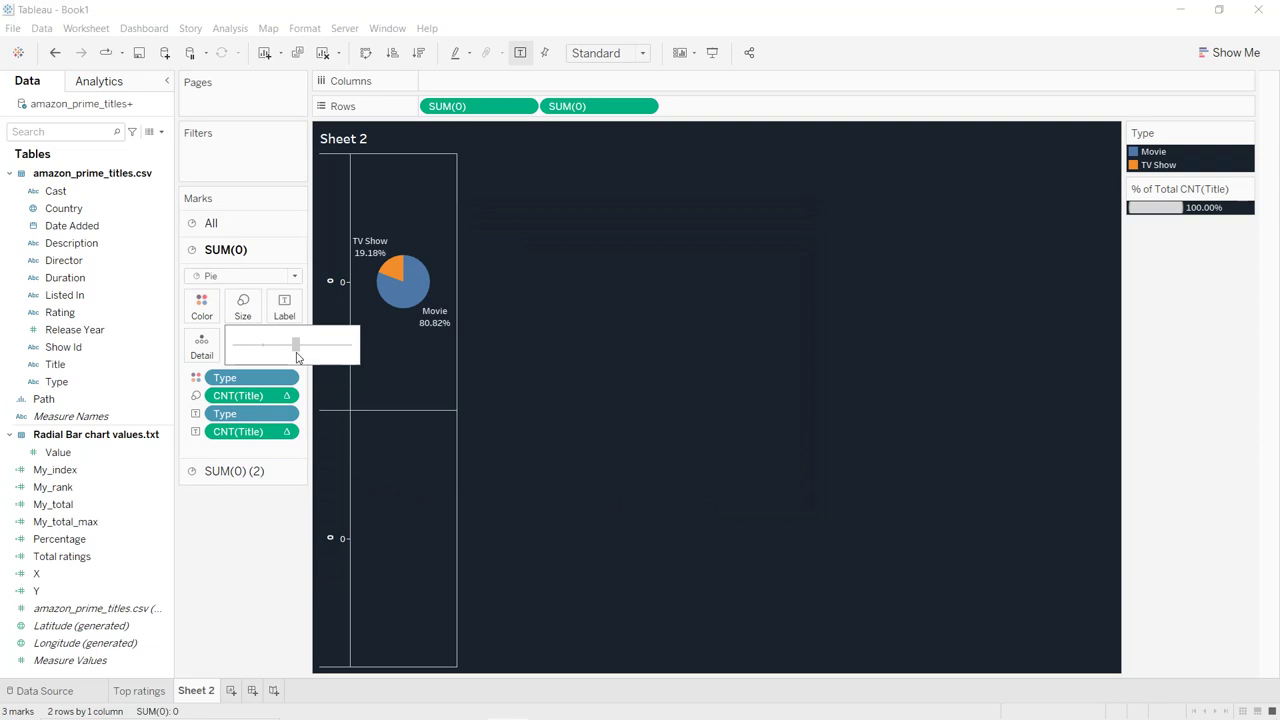
# - Combine the two SUM(0) pies on a dual axis so that they overlap as a donut
pyautogui.click(557, 236)
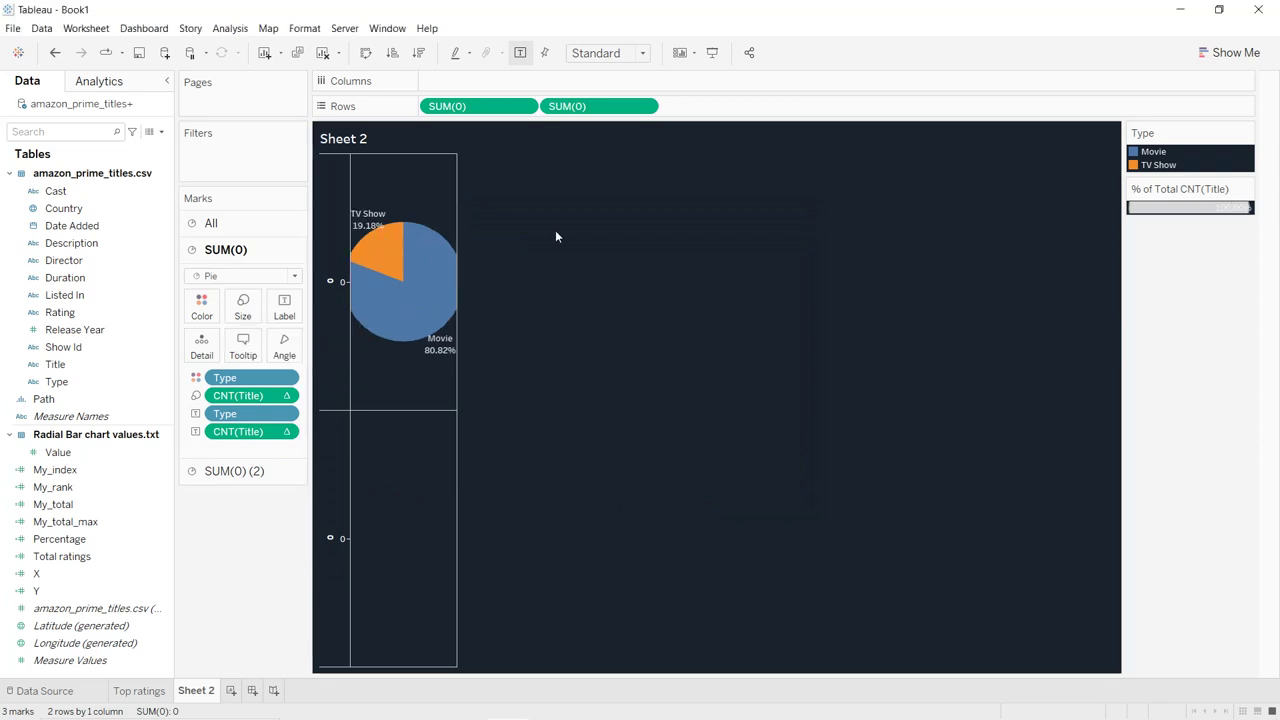
pyautogui.click(643, 106)
pyautogui.click(605, 333)
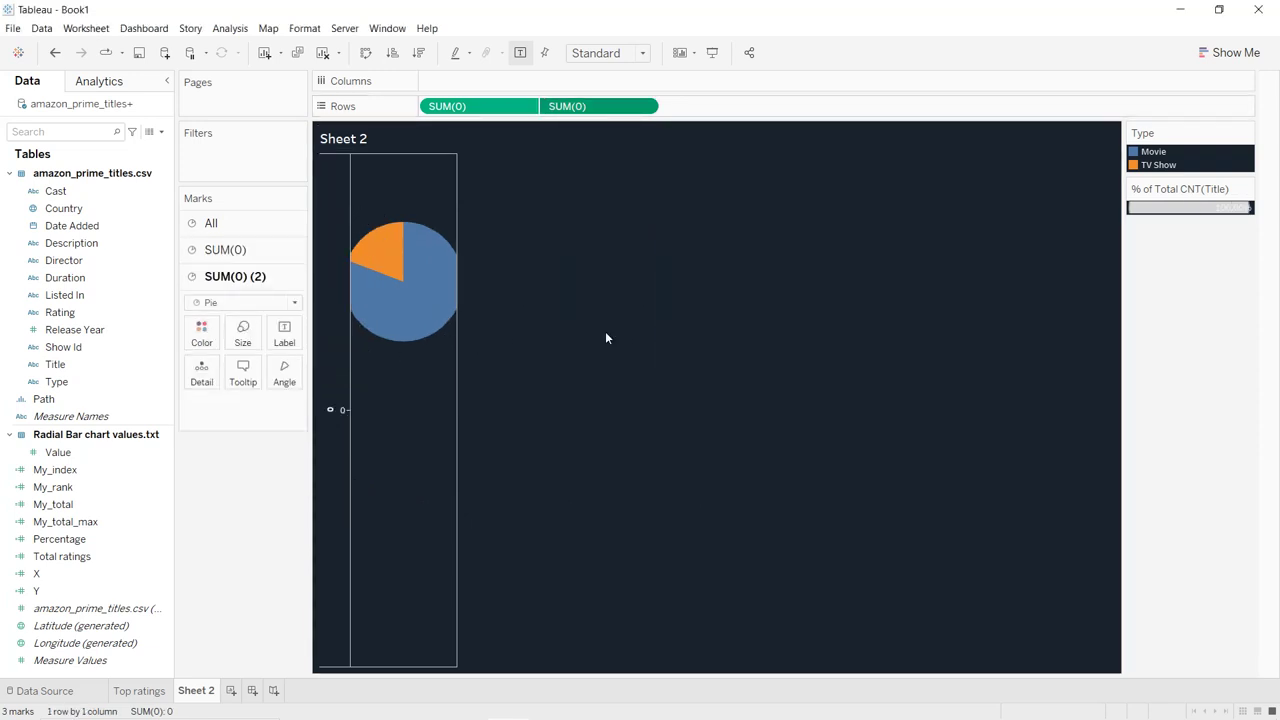
# - Fit the donut chart to Entire View and hide the axis headers
pyautogui.click(609, 53)
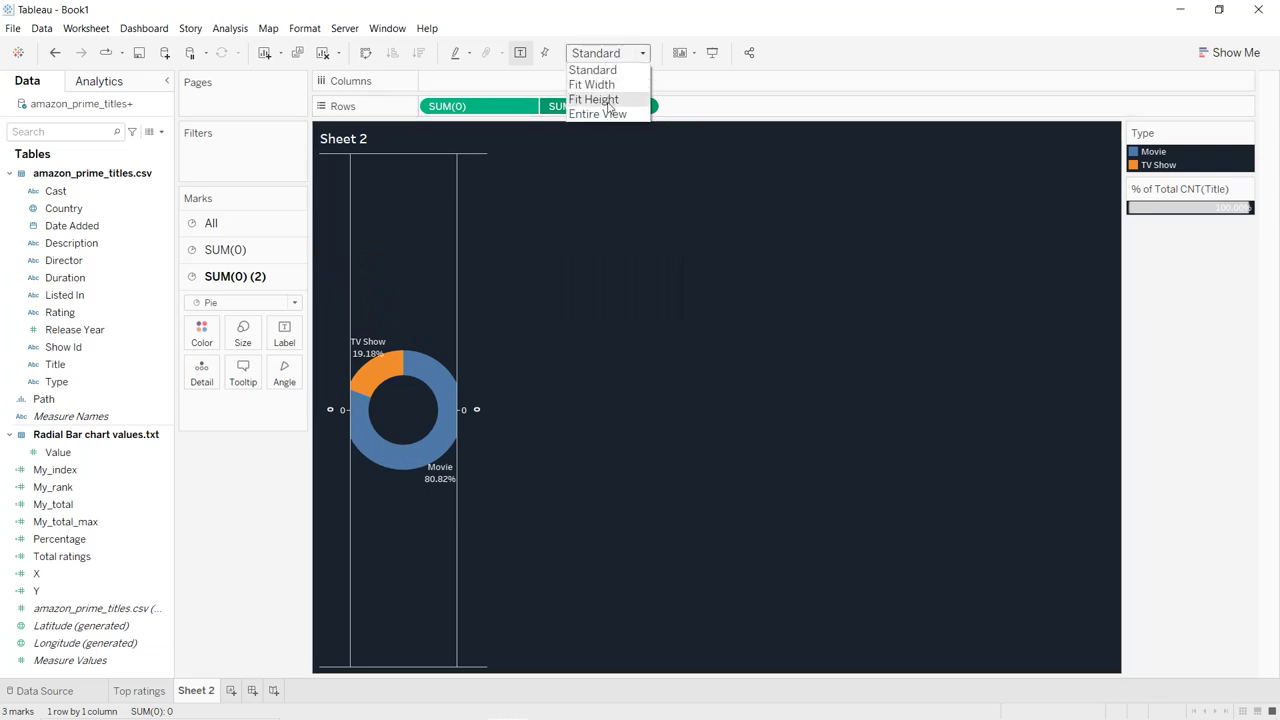
pyautogui.click(606, 113)
pyautogui.rightClick(340, 286)
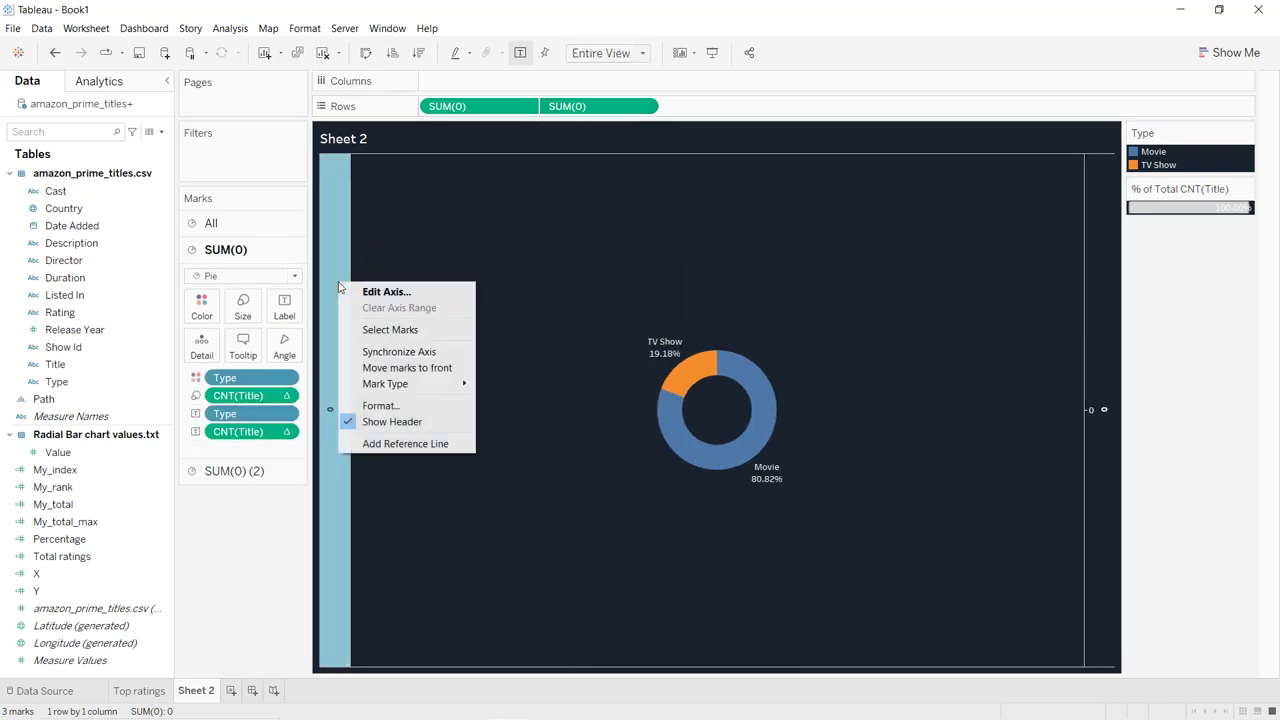
pyautogui.click(378, 419)
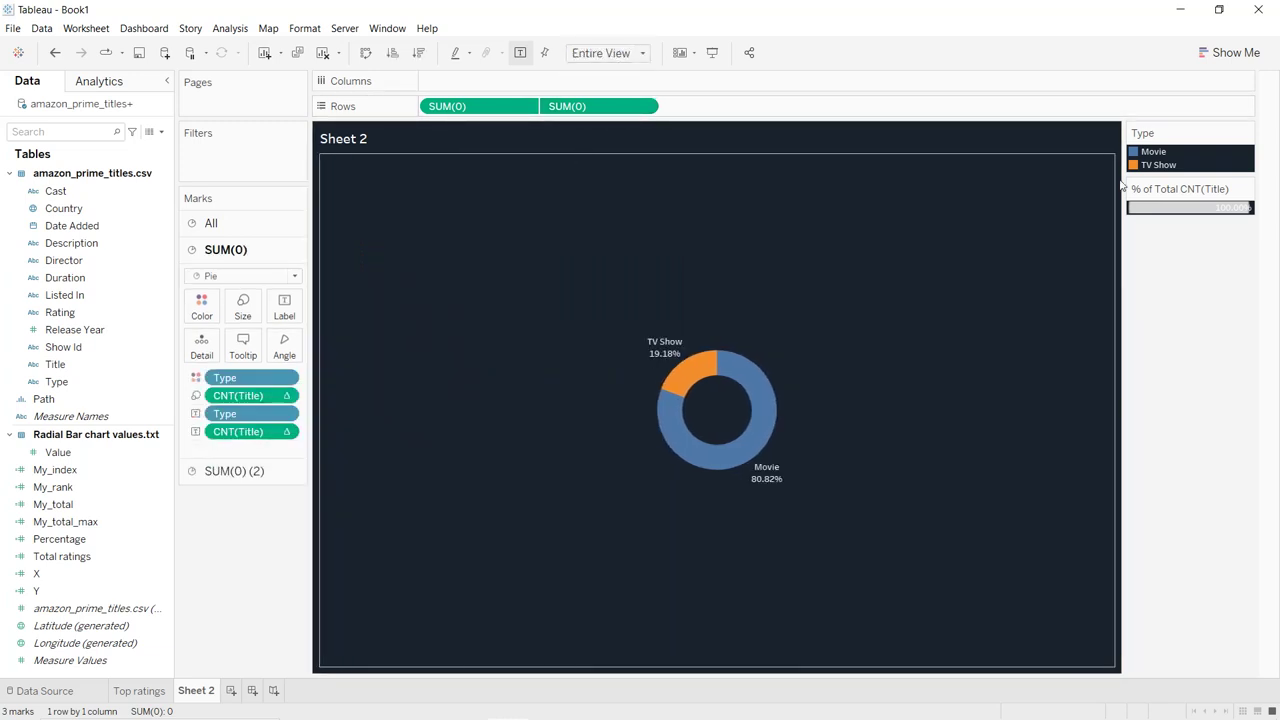
# - Assign the Blue color palette to the Type values and apply it
pyautogui.click(1246, 133)
pyautogui.click(1213, 148)
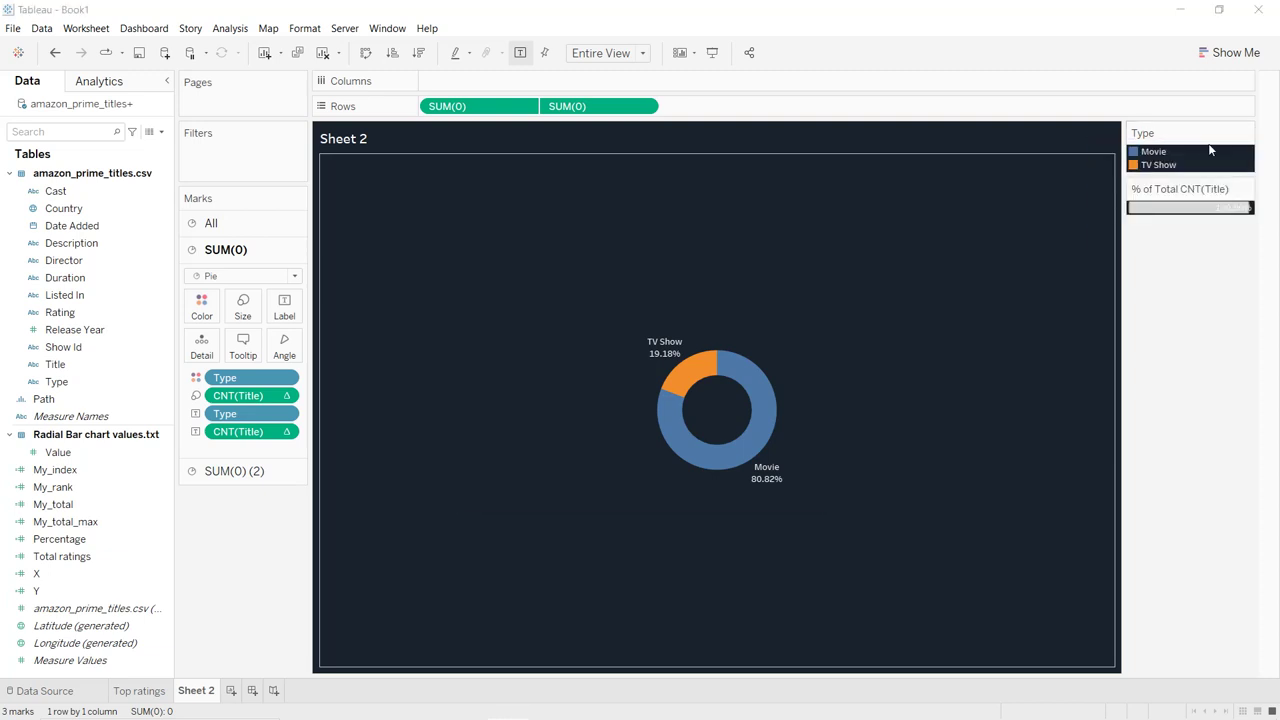
pyautogui.click(688, 259)
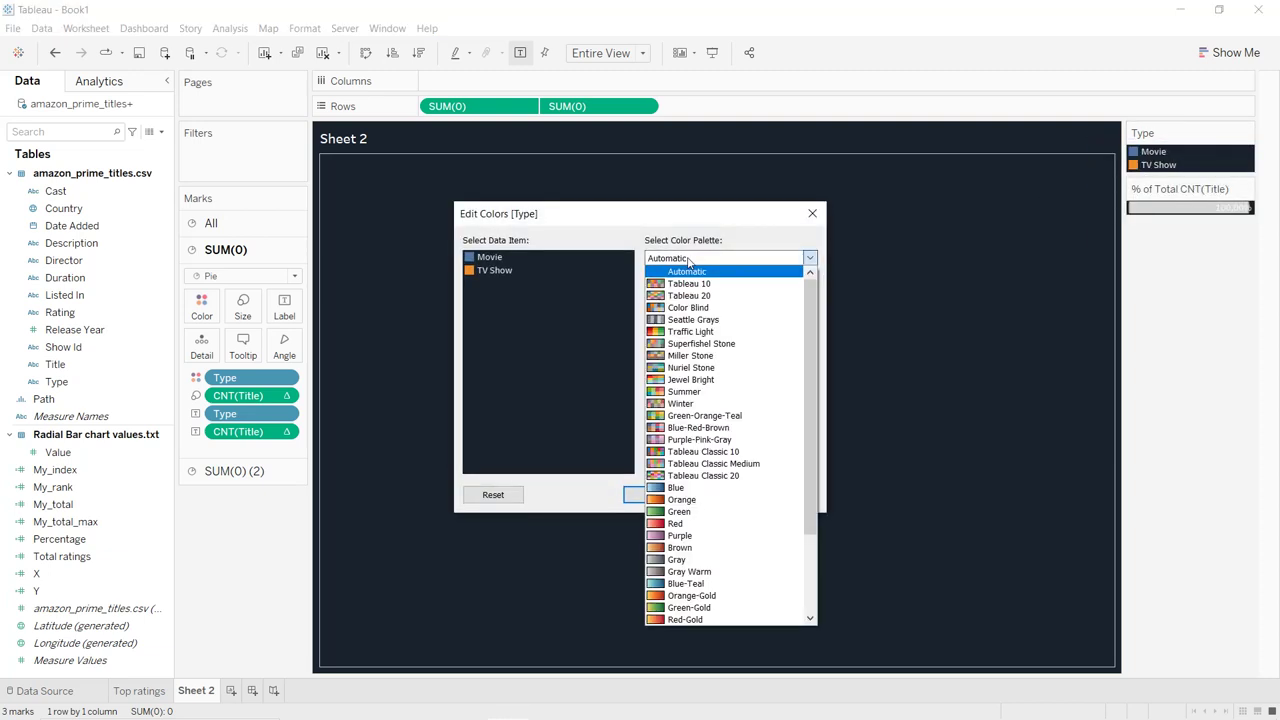
pyautogui.click(692, 488)
pyautogui.click(762, 466)
pyautogui.click(786, 494)
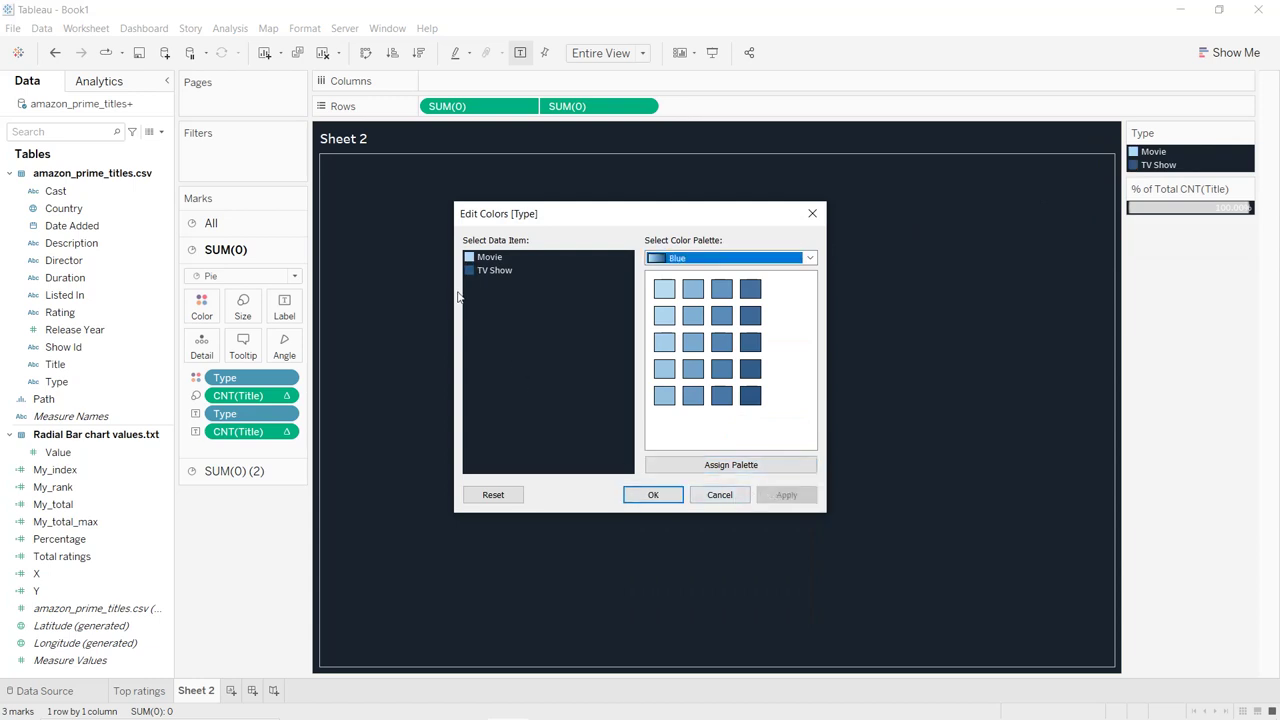
# - Assign the lightest blue of the palette to TV Show, keeping the donut in view beside the color dialog
pyautogui.moveTo(614, 203); pyautogui.dragTo(930, 224)
pyautogui.click(782, 279)
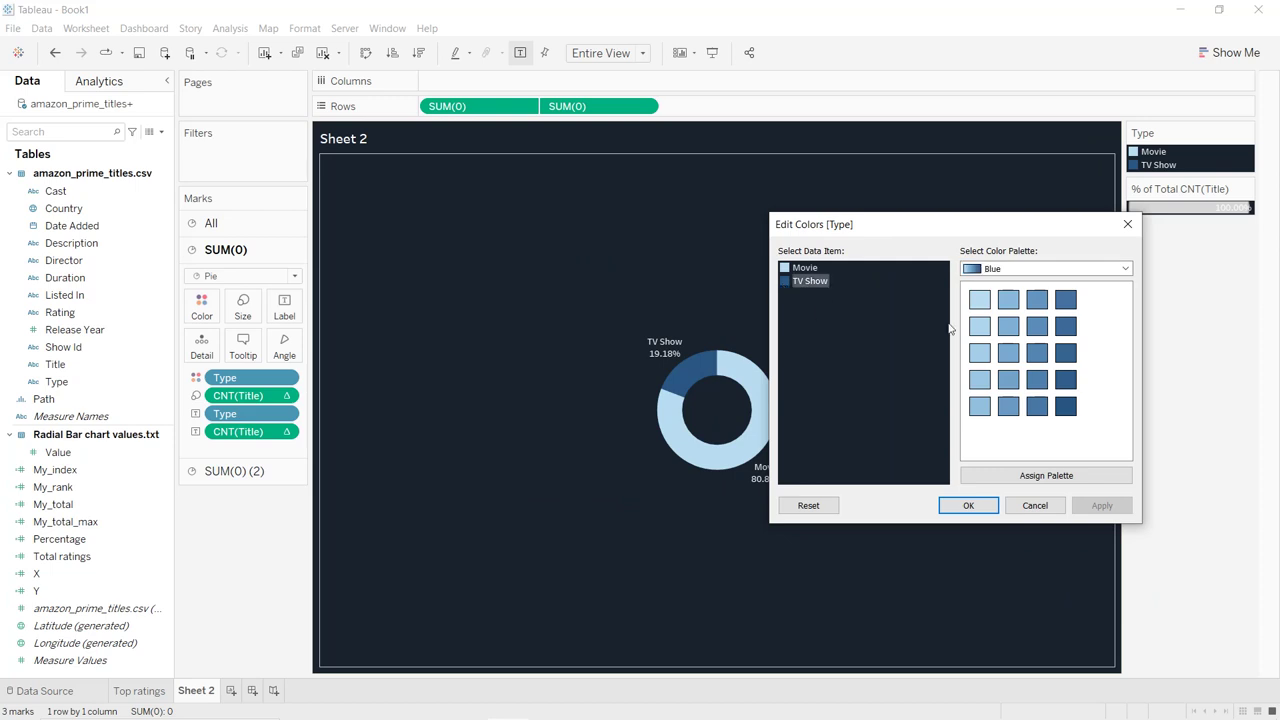
pyautogui.click(980, 302)
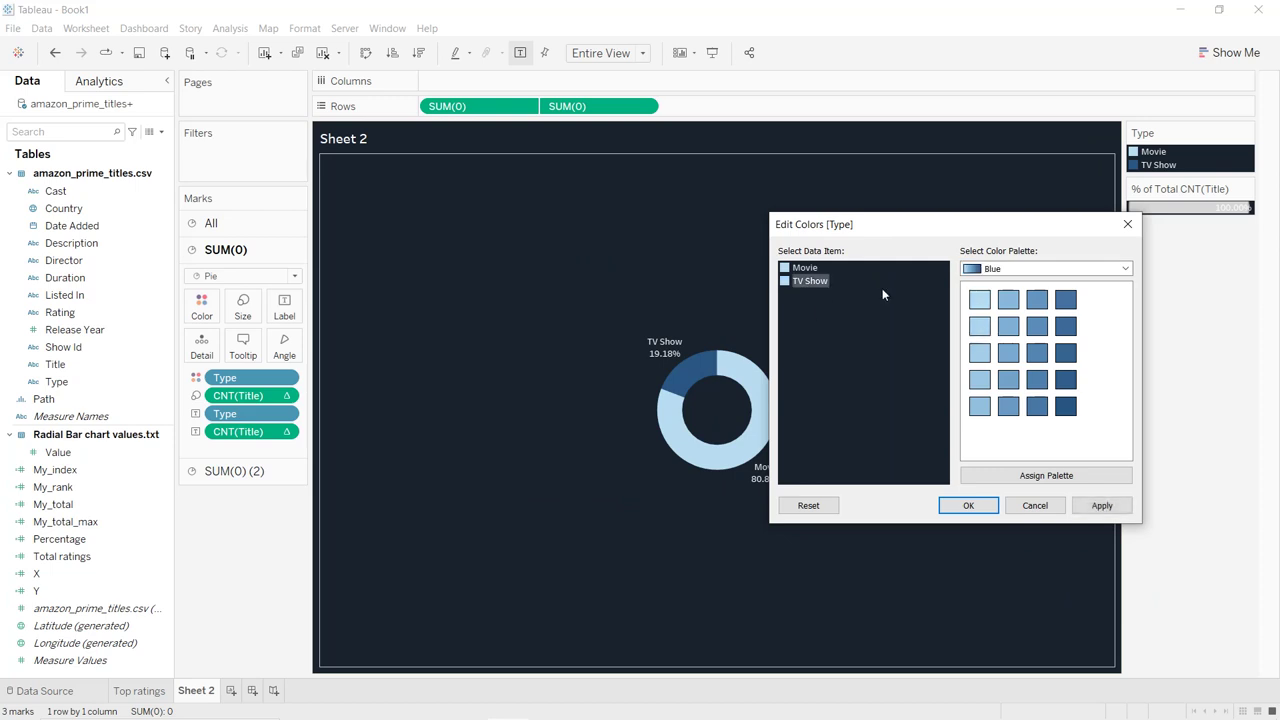
# - Set the Movie color to #00a8e1 and accept the Type colors
pyautogui.doubleClick(786, 268)
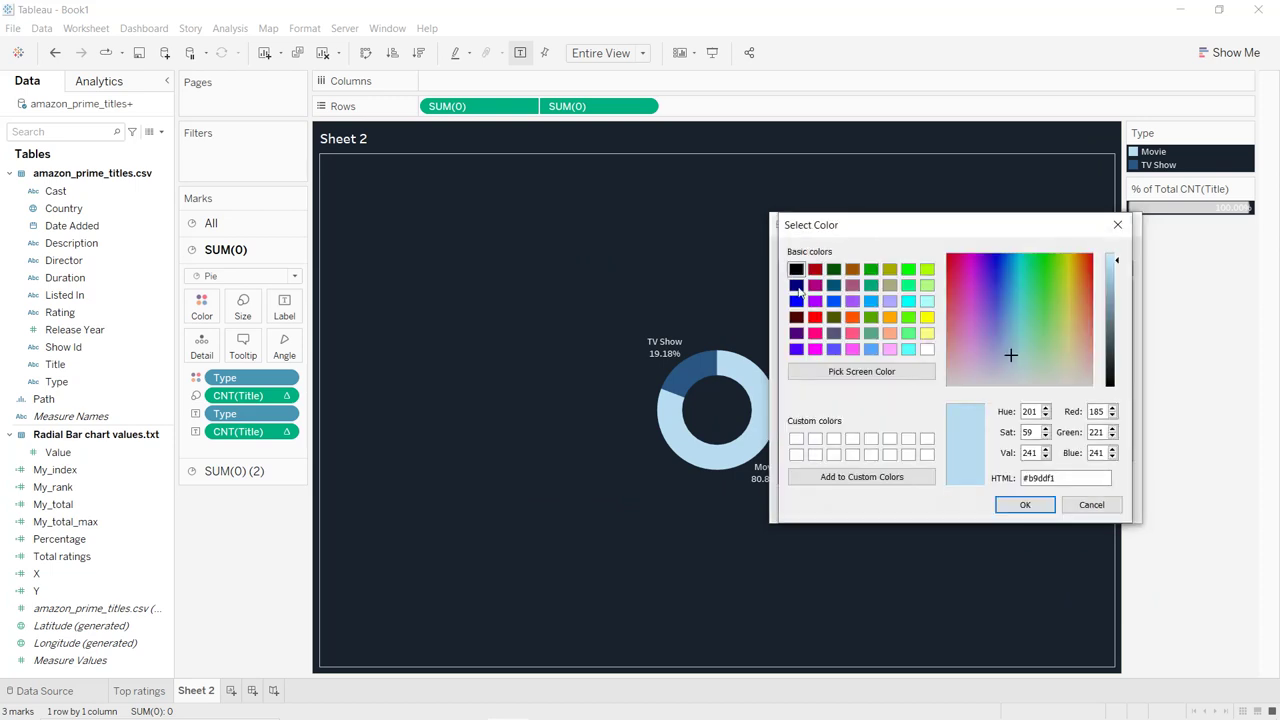
pyautogui.doubleClick(1063, 478)
pyautogui.write('#00a8e1')
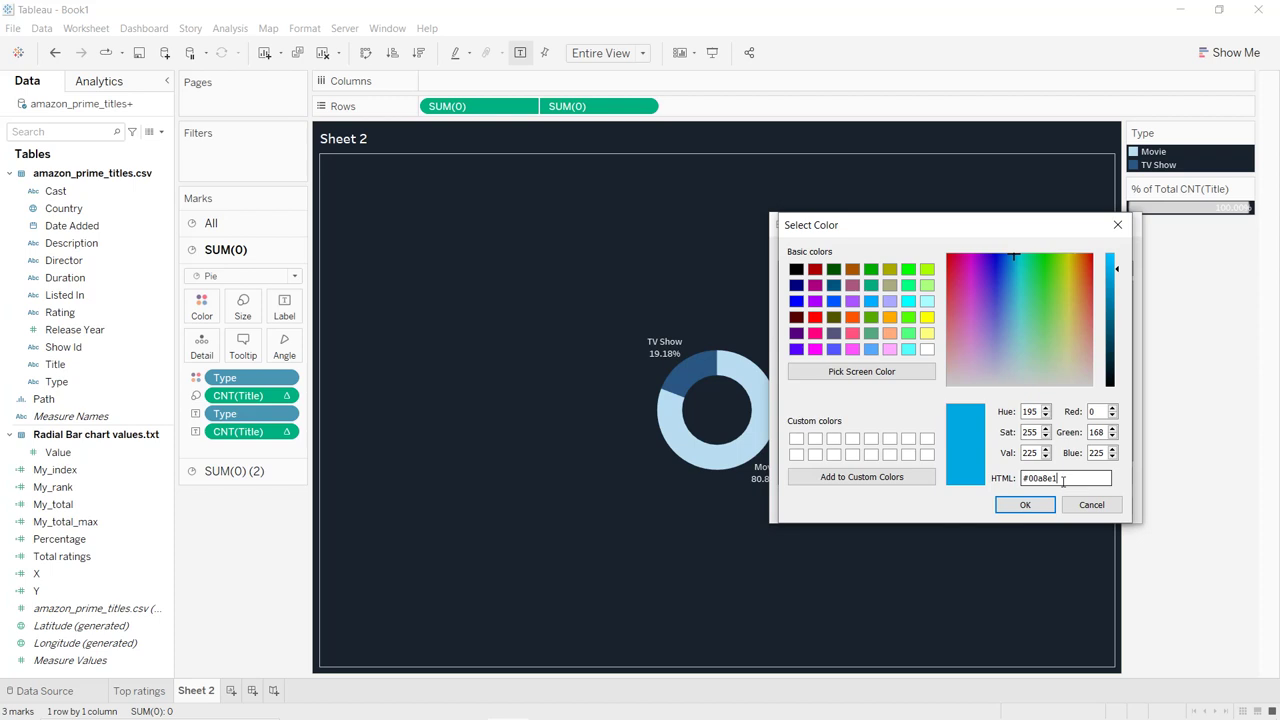
pyautogui.click(1048, 505)
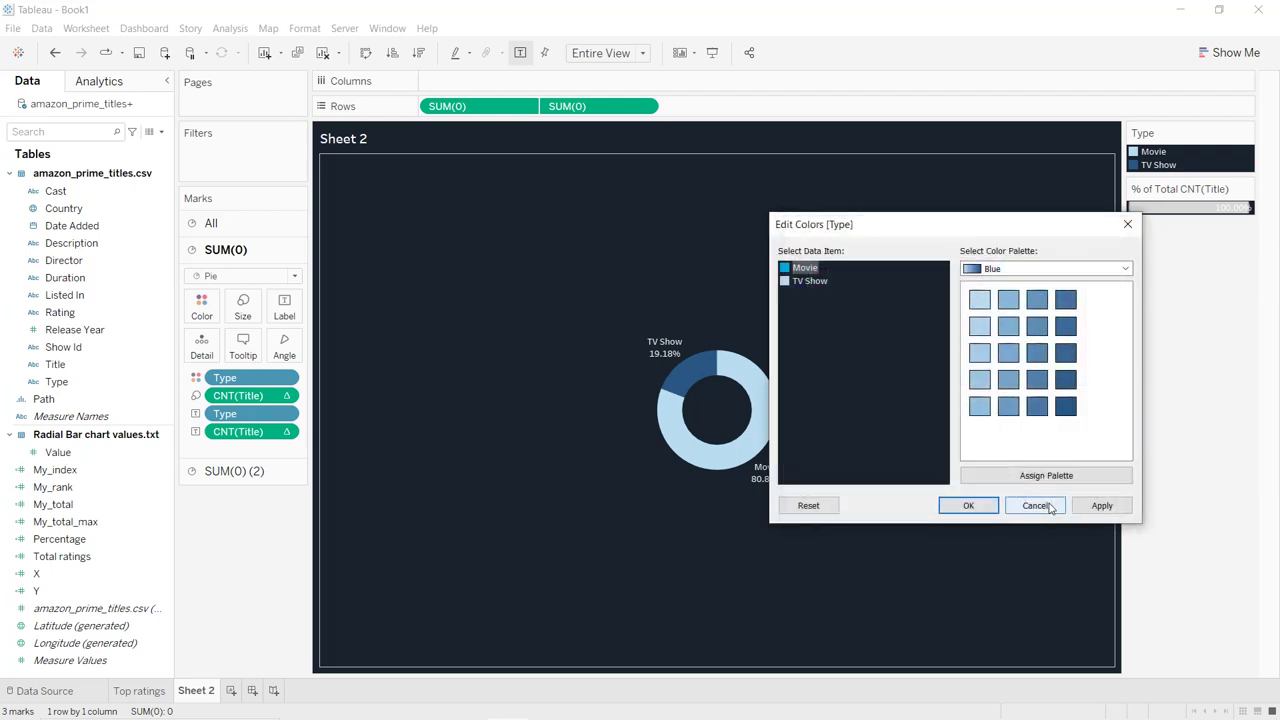
pyautogui.click(968, 505)
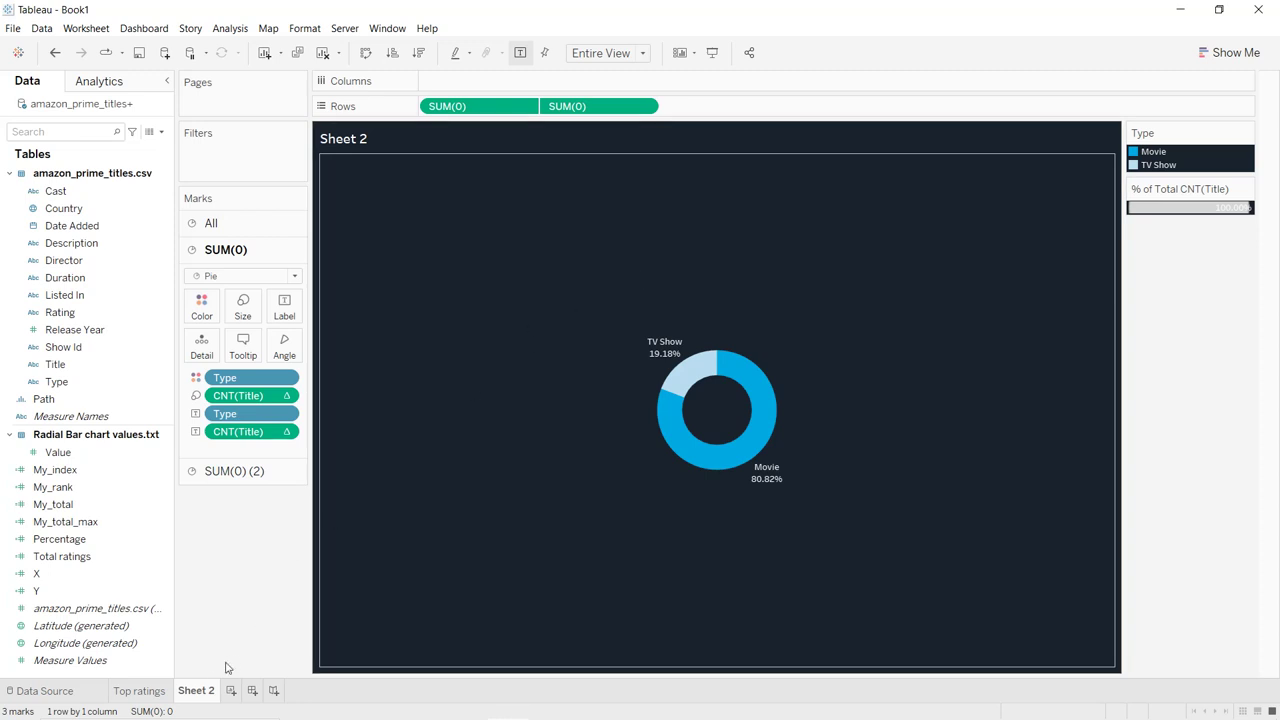
# - Rename the donut chart's worksheet as "Shows by type"
pyautogui.doubleClick(204, 690)
pyautogui.write('Shows by type')
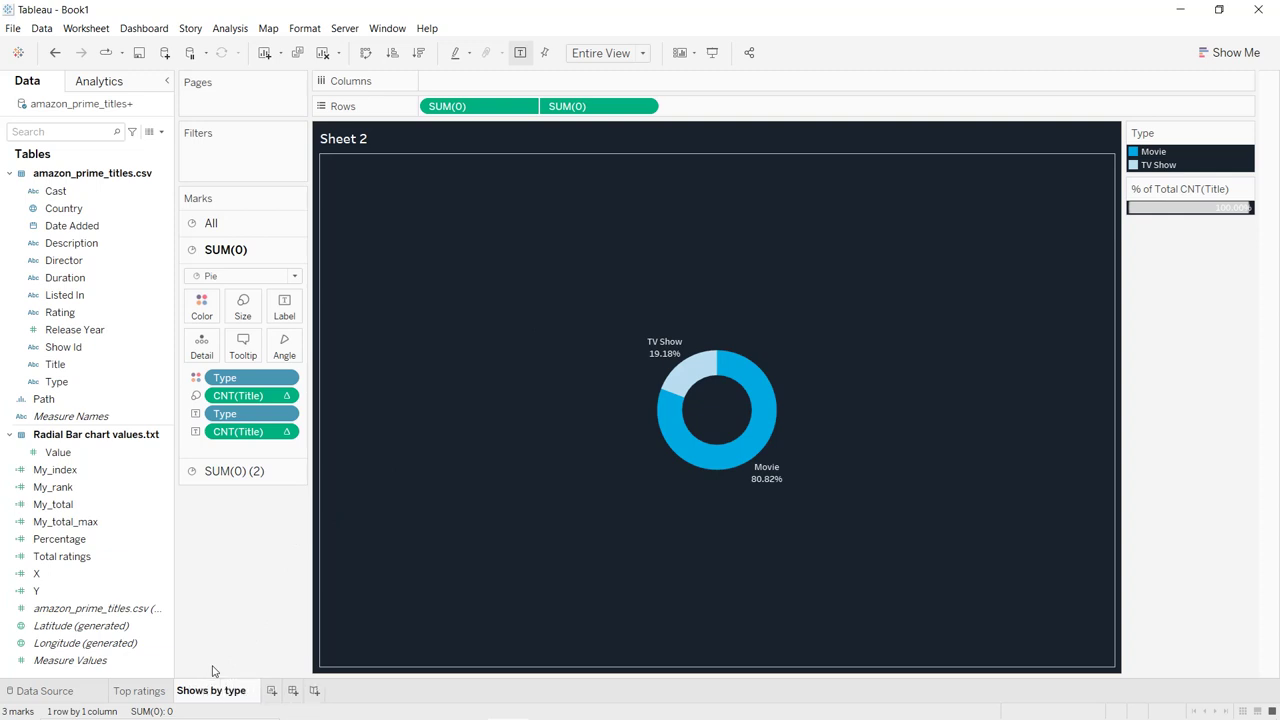
pyautogui.press('Return')
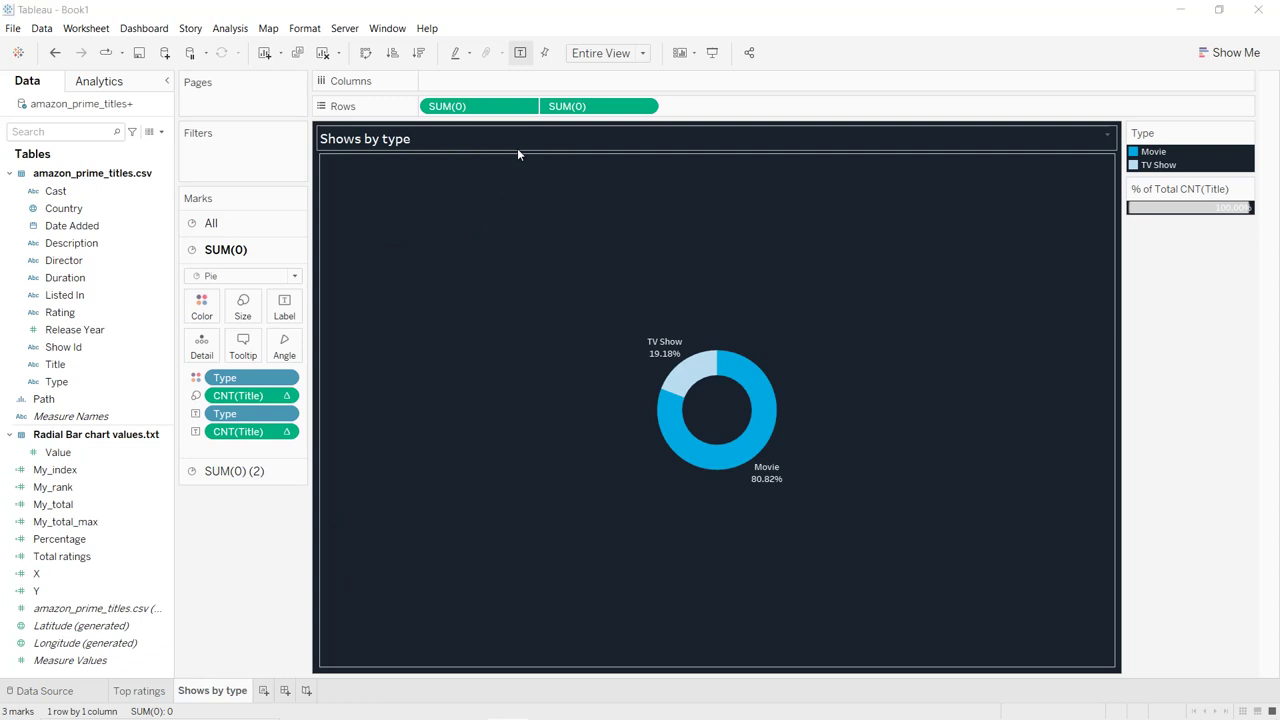
# - Center the worksheet title above the donut chart
pyautogui.doubleClick(517, 148)
pyautogui.click(445, 287)
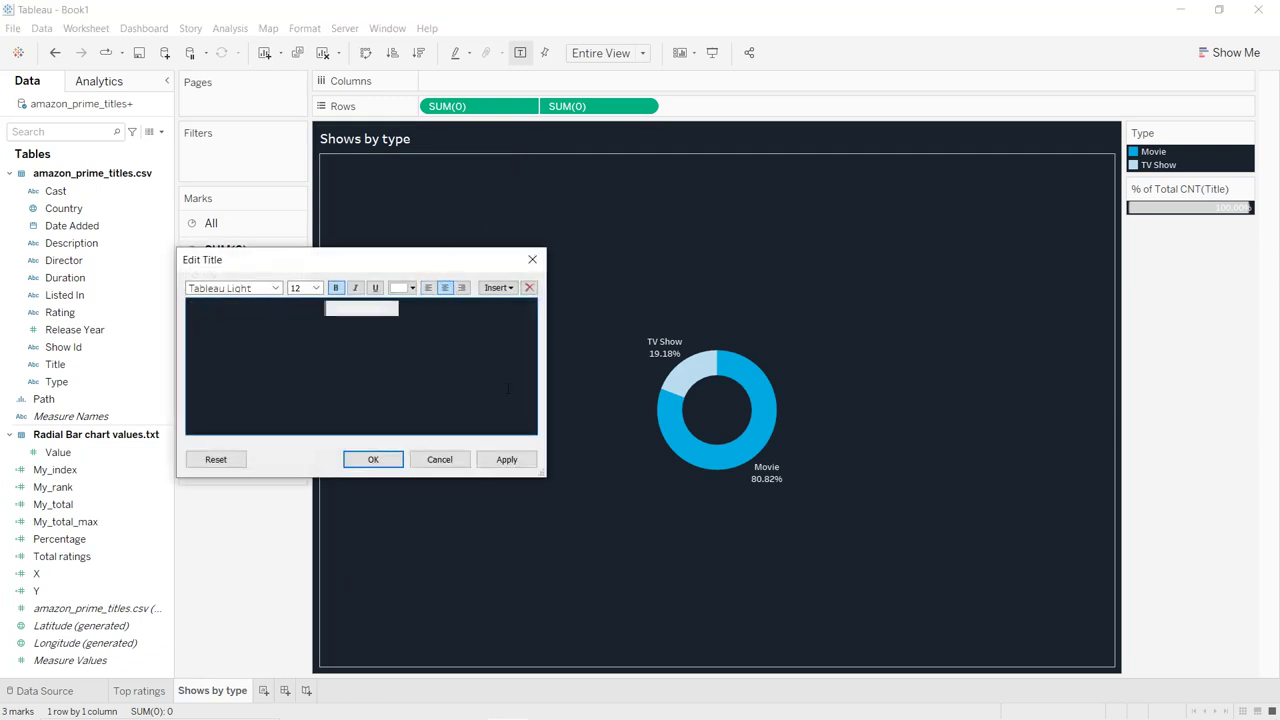
pyautogui.click(510, 460)
pyautogui.click(373, 459)
# - Add a white border around the worksheet title
pyautogui.rightClick(650, 145)
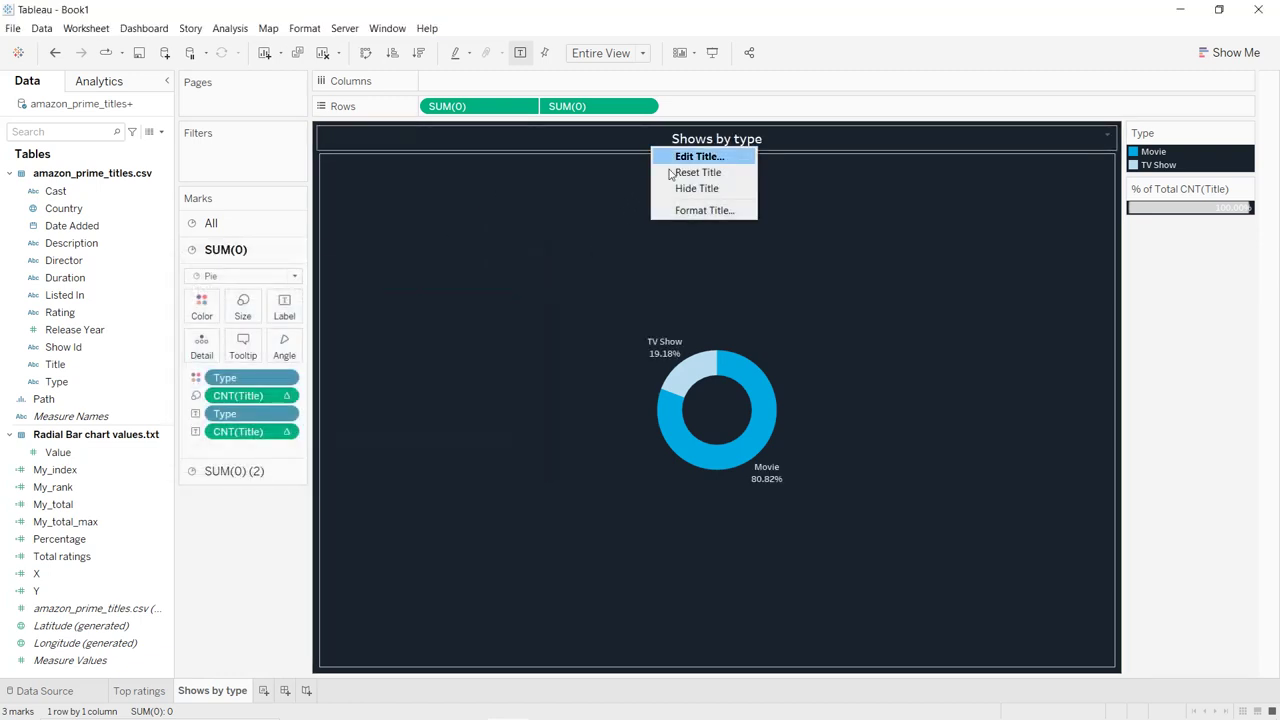
pyautogui.click(680, 209)
pyautogui.click(95, 155)
pyautogui.click(95, 238)
pyautogui.click(527, 264)
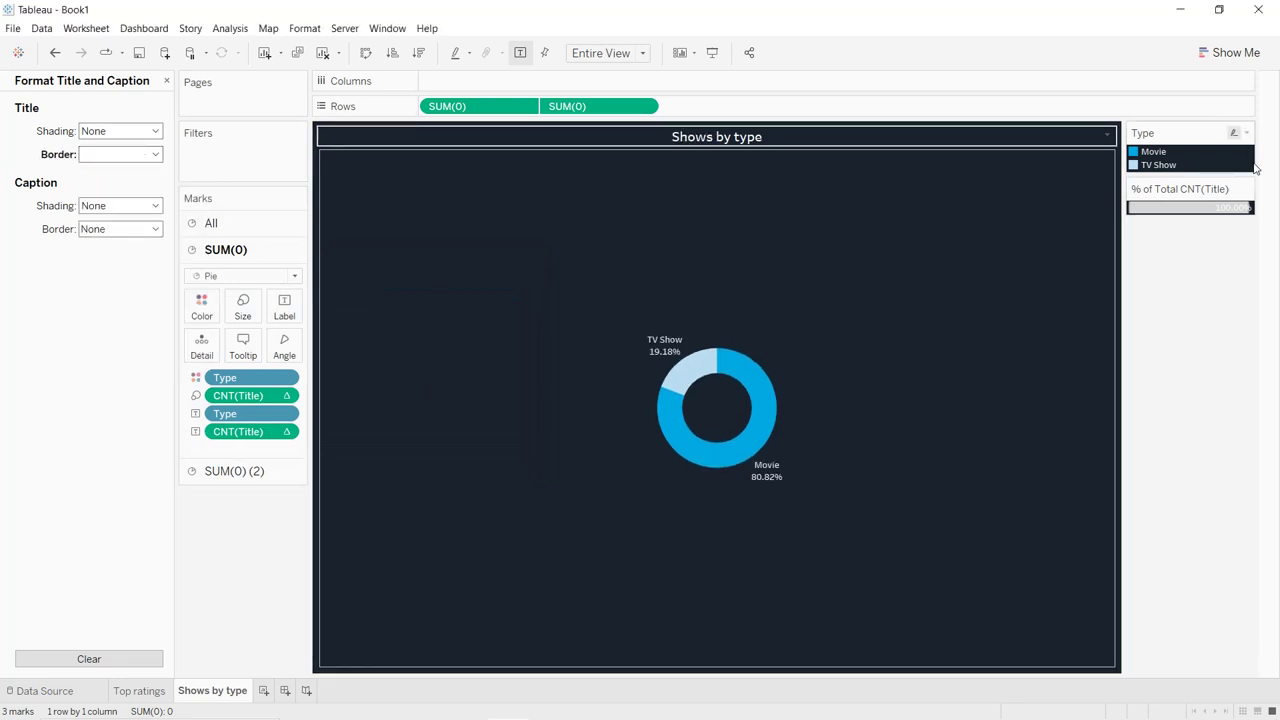
# - Hide the Type color legend and the % of Total CNT(Title) size legend
pyautogui.click(1246, 133)
pyautogui.click(1163, 258)
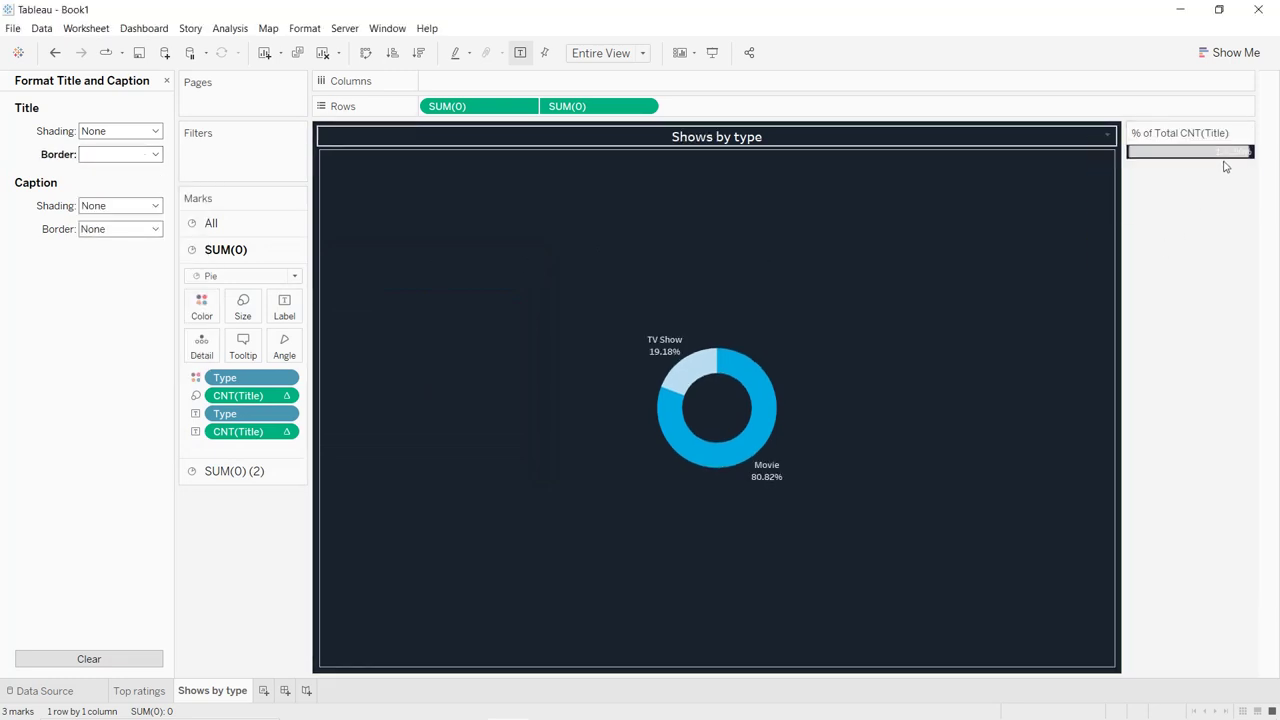
pyautogui.click(1246, 133)
pyautogui.click(1172, 219)
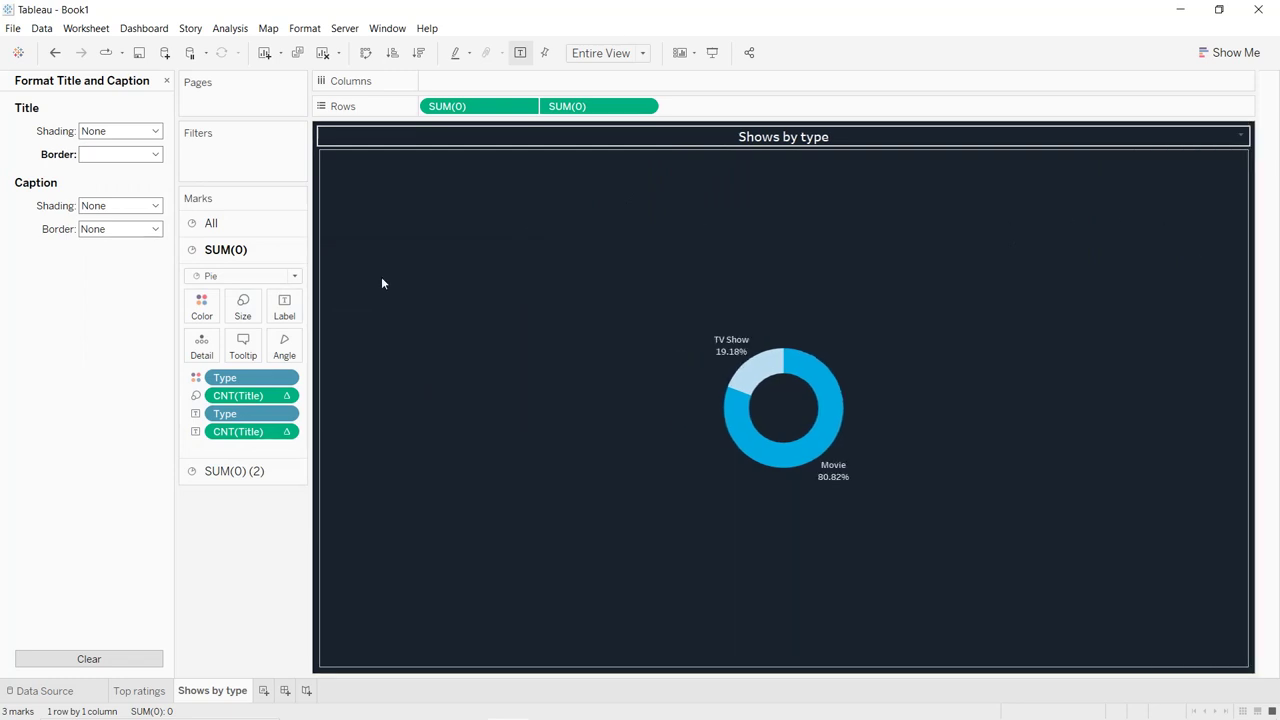
# - Slightly enlarge the outer SUM(0) pie and then the inner SUM(0) (2) pie of the donut
pyautogui.click(244, 306)
pyautogui.moveTo(301, 350); pyautogui.dragTo(305, 351)
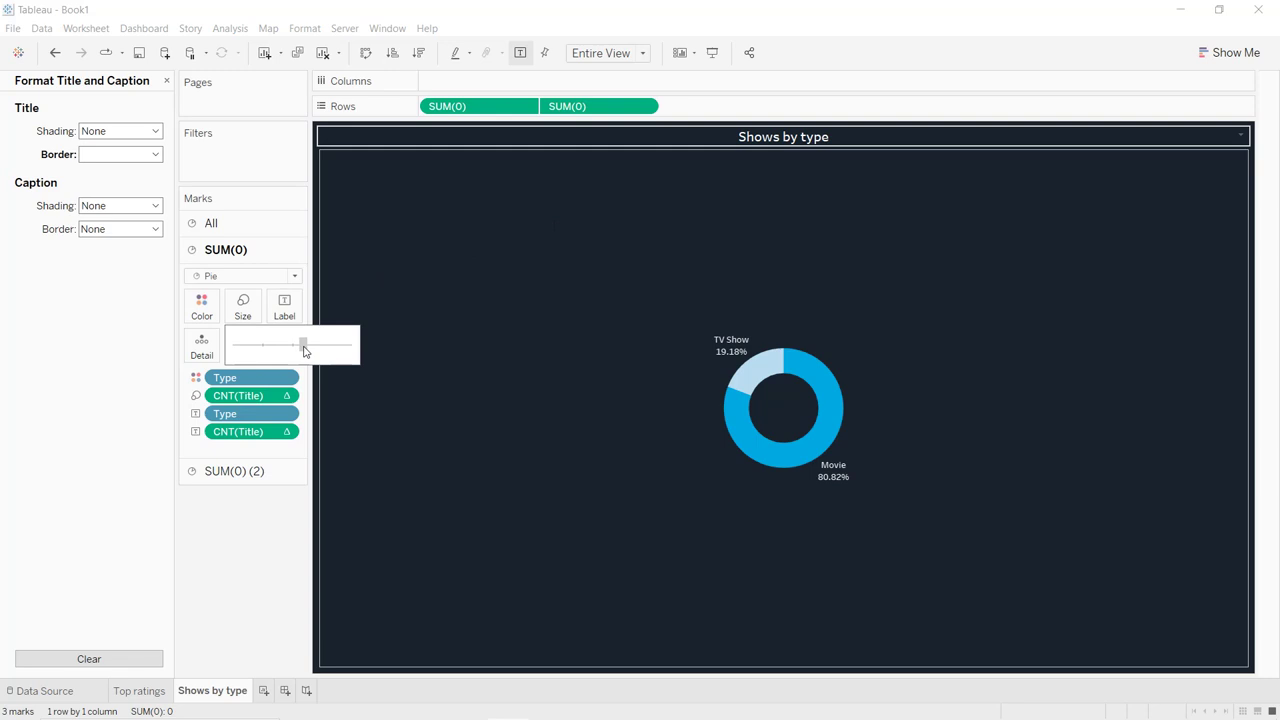
pyautogui.click(257, 471)
pyautogui.click(243, 347)
pyautogui.moveTo(266, 371); pyautogui.dragTo(286, 372)
pyautogui.click(488, 356)
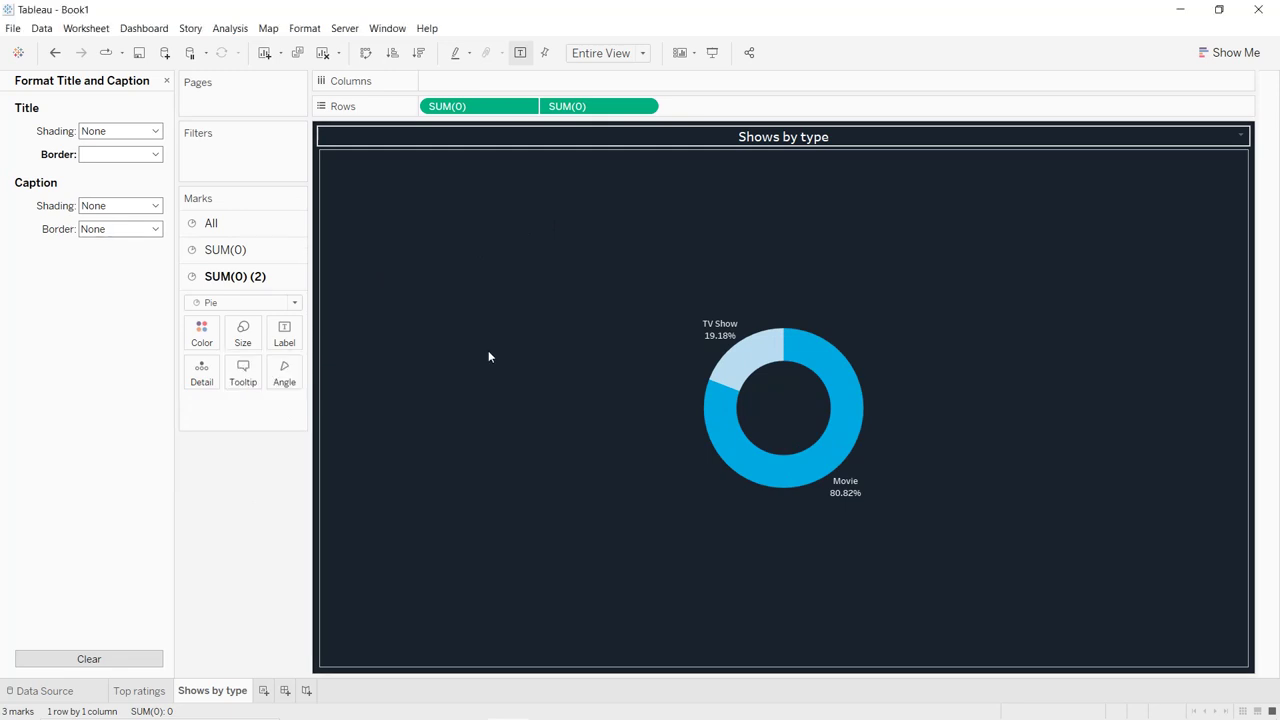
pyautogui.click(545, 512)
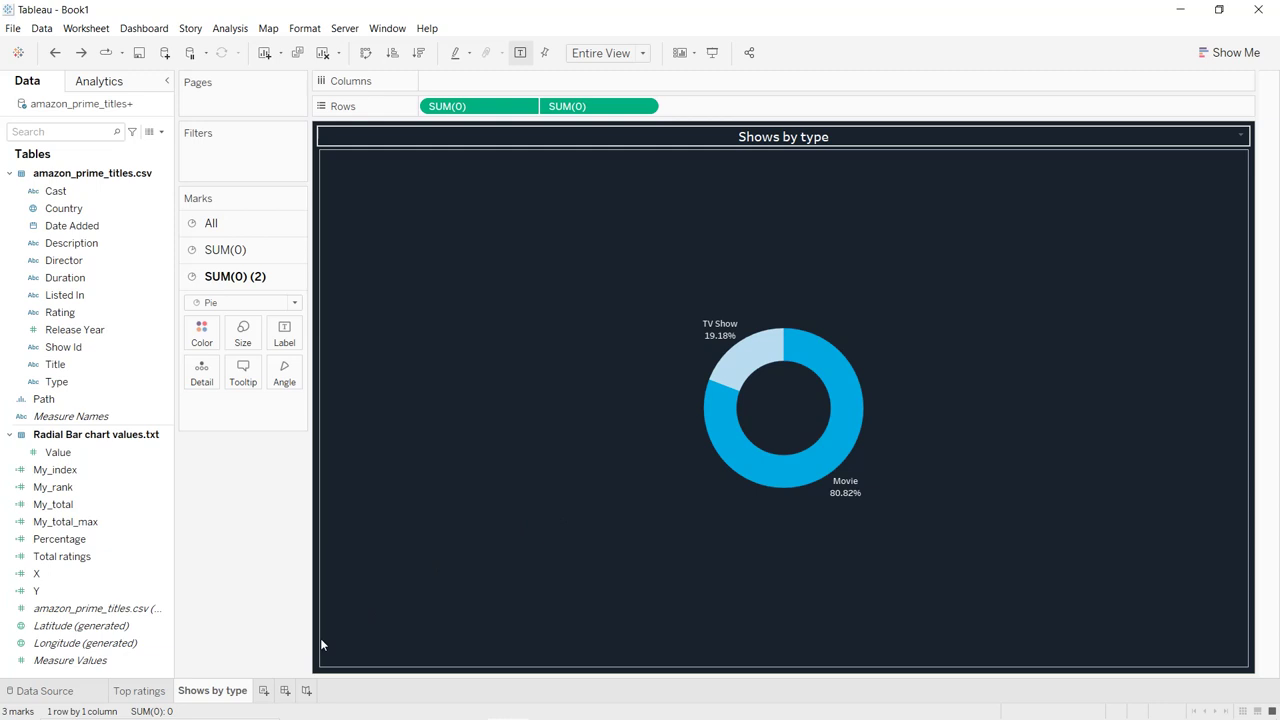
# - Add a new worksheet and shade its background with the dark dashboard color from the recent custom colors
pyautogui.click(264, 691)
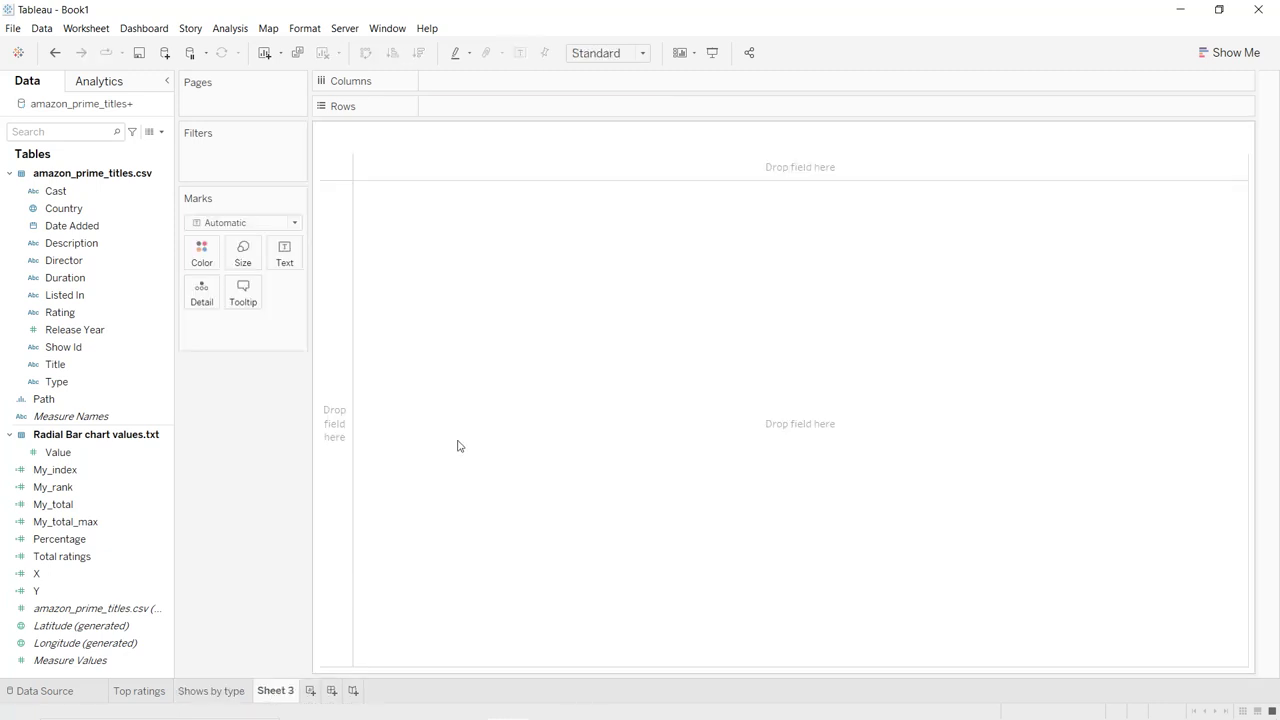
pyautogui.rightClick(506, 355)
pyautogui.click(540, 417)
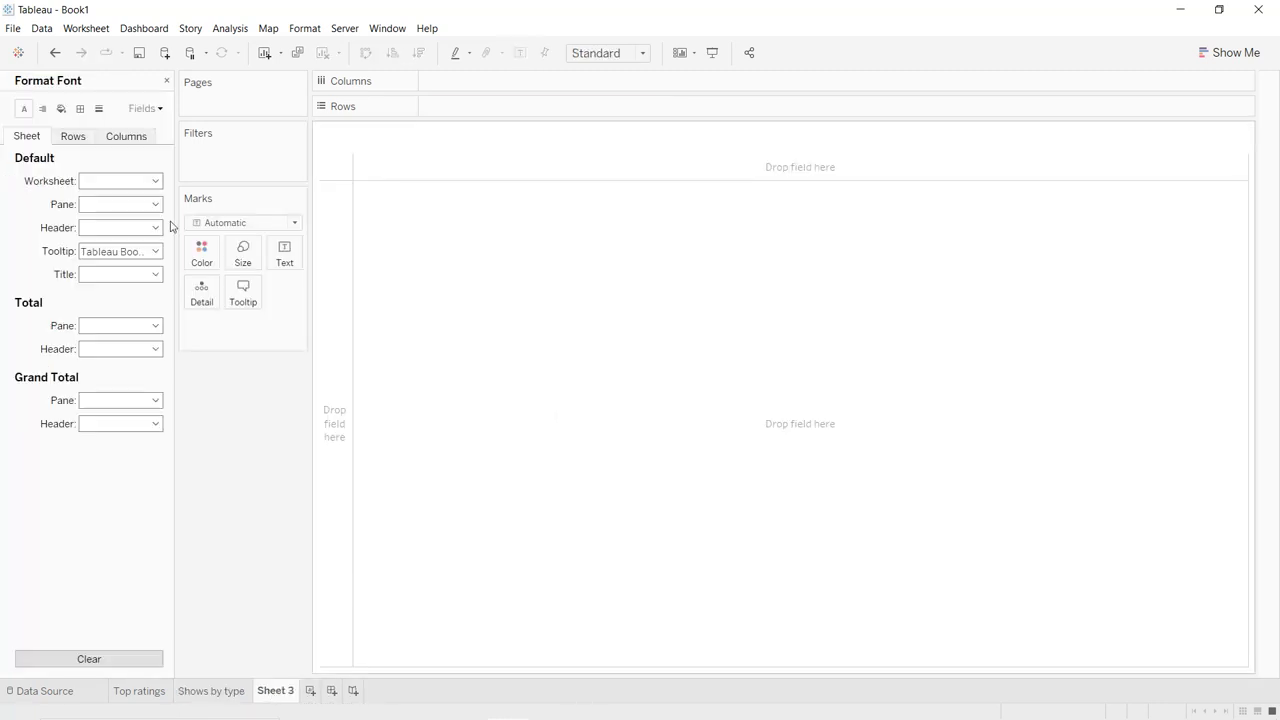
pyautogui.click(60, 108)
pyautogui.click(120, 181)
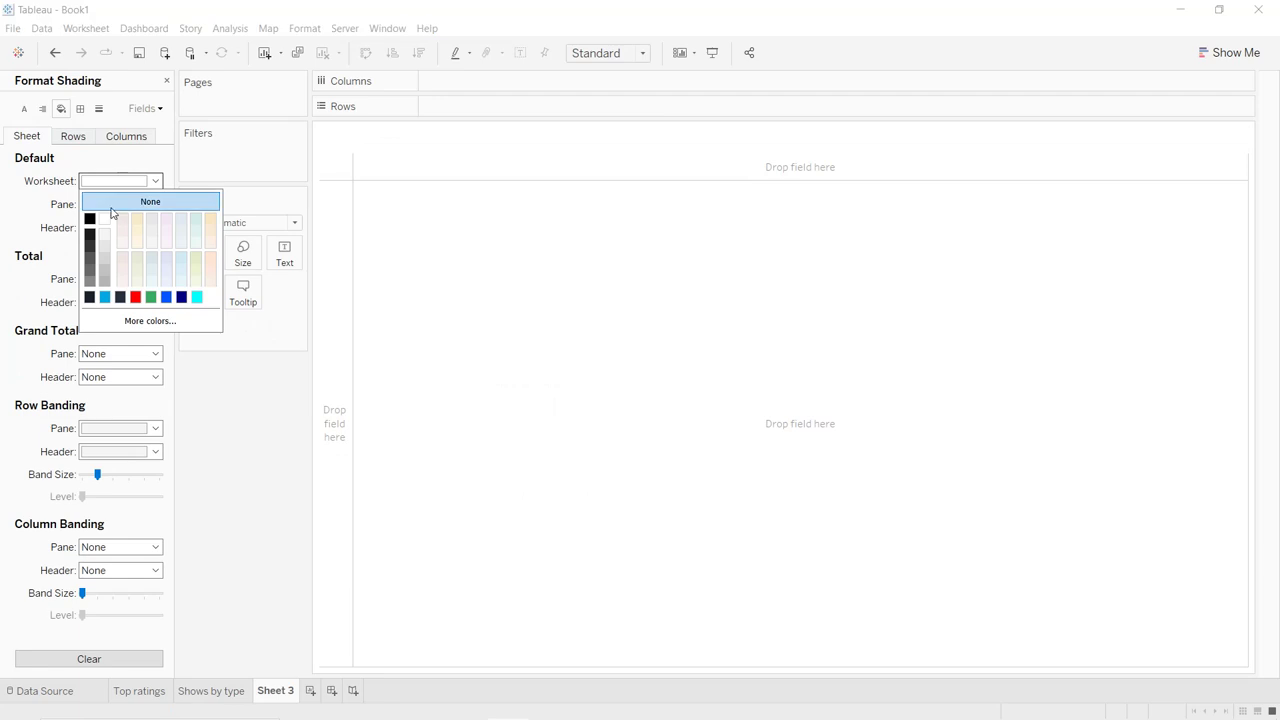
pyautogui.click(89, 297)
pyautogui.click(497, 270)
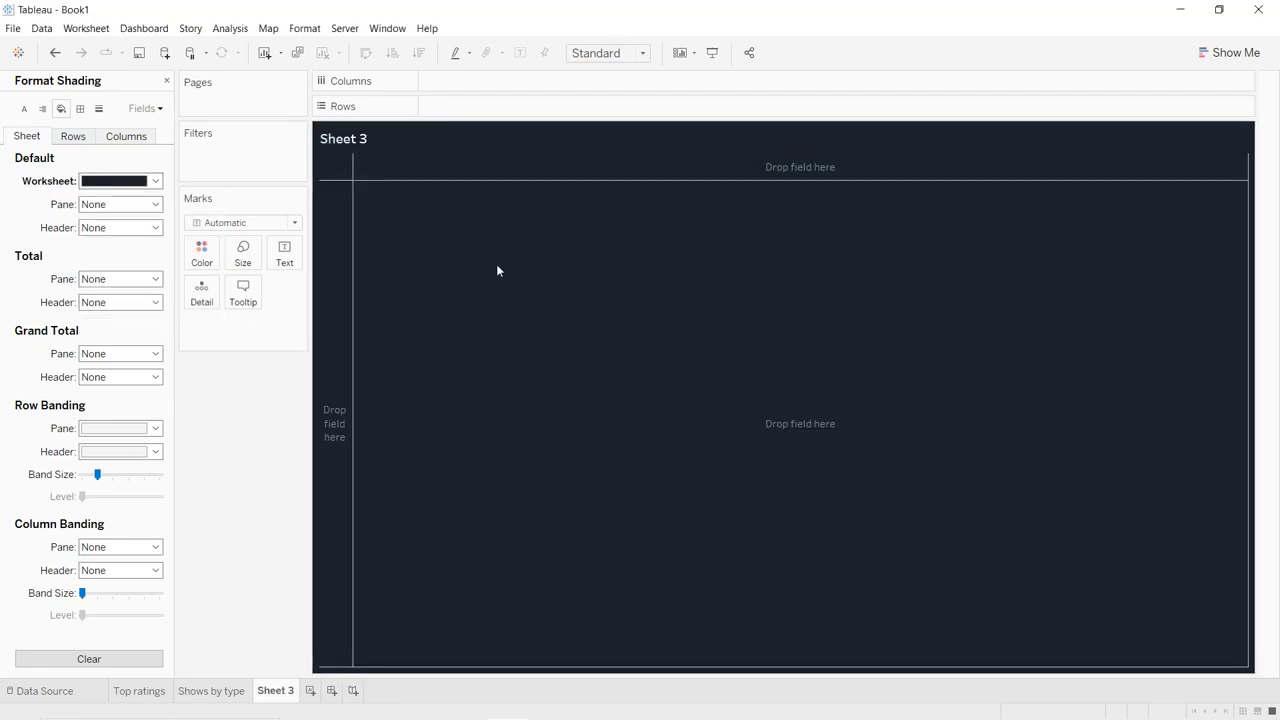
pyautogui.click(166, 80)
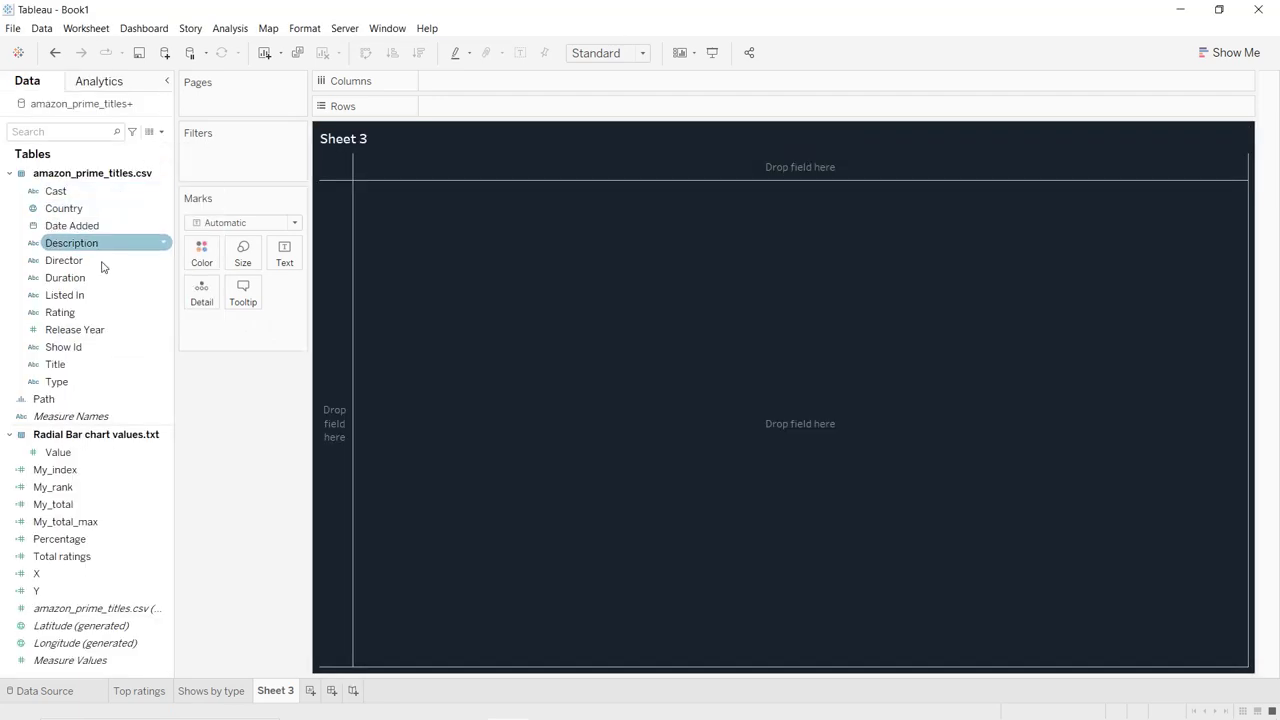
# - Plot the distinct count of Show Id on rows against Release Year on columns
pyautogui.moveTo(92, 338); pyautogui.dragTo(490, 90)
pyautogui.moveTo(63, 347); pyautogui.dragTo(510, 108)
pyautogui.click(524, 106)
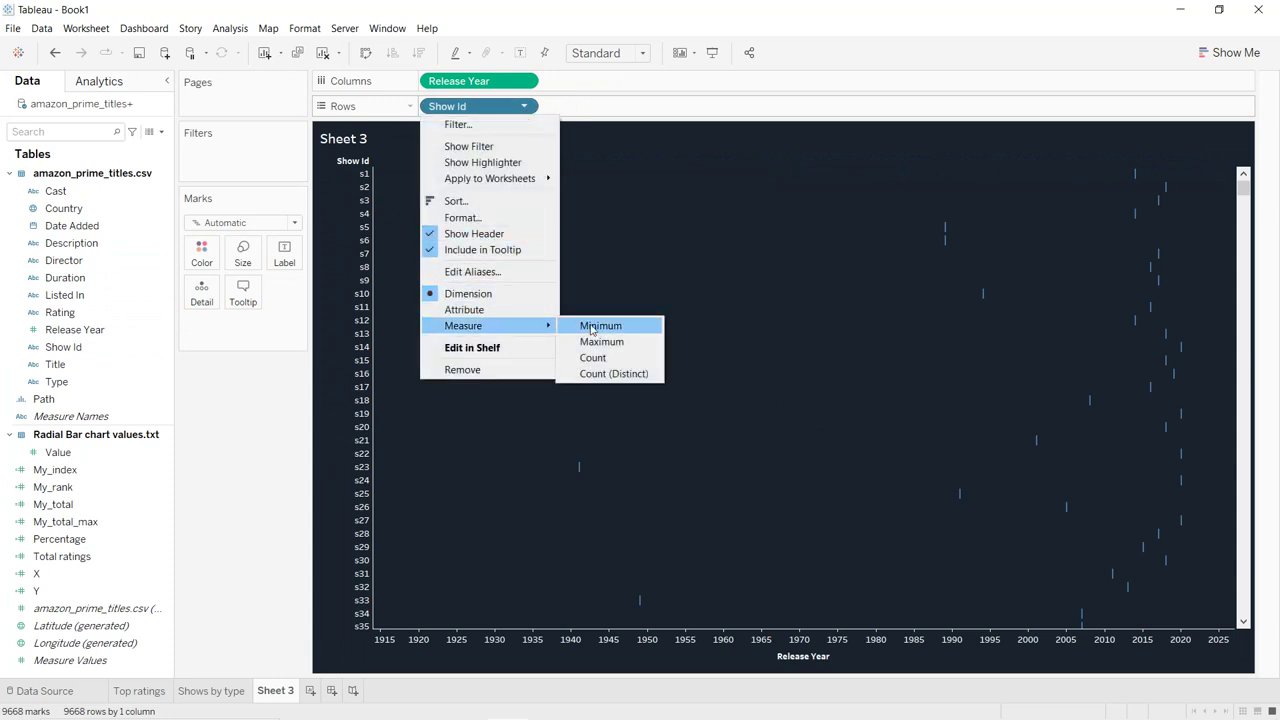
pyautogui.click(605, 373)
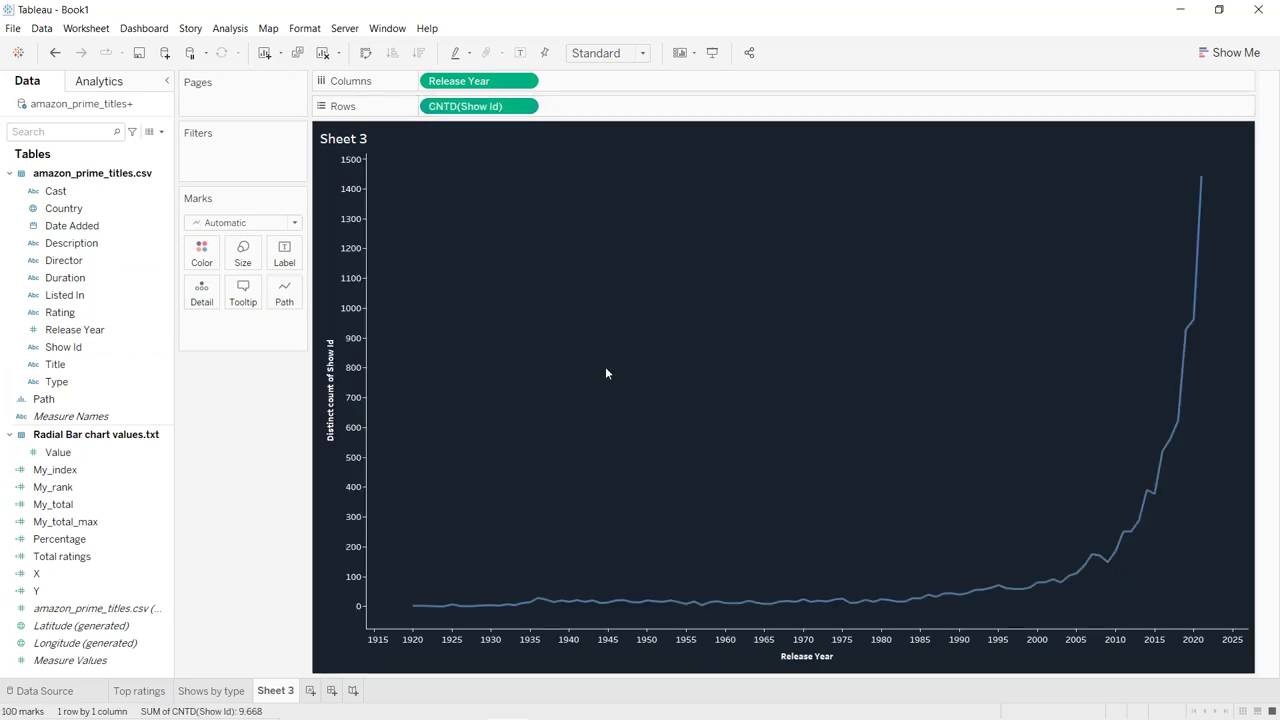
# - Change the mark type to Area and color the areas by Type
pyautogui.click(216, 223)
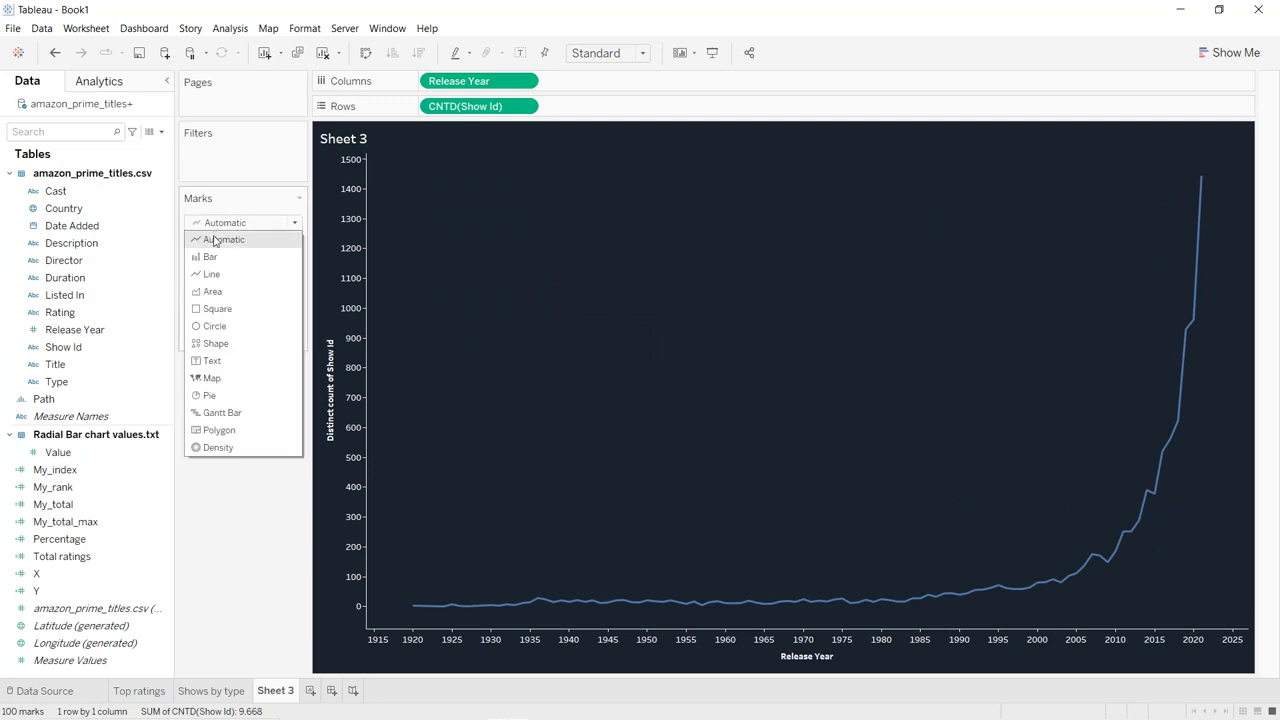
pyautogui.click(212, 291)
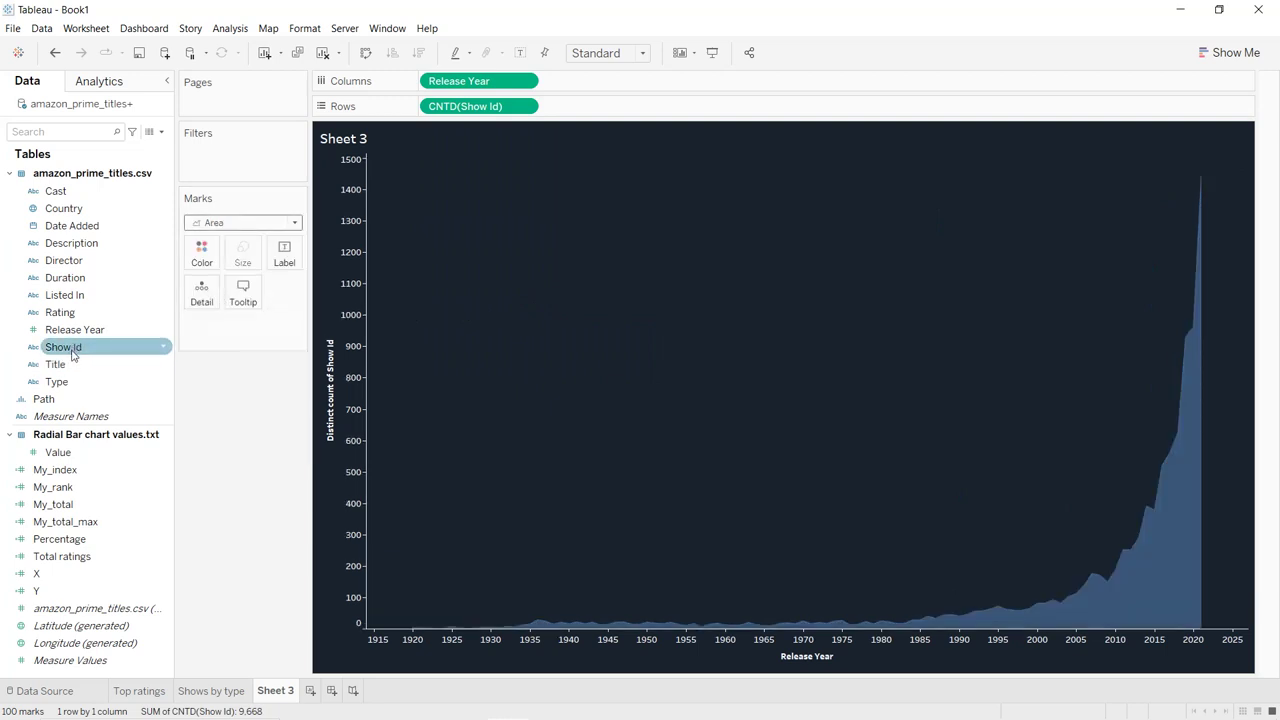
pyautogui.moveTo(70, 382); pyautogui.dragTo(199, 256)
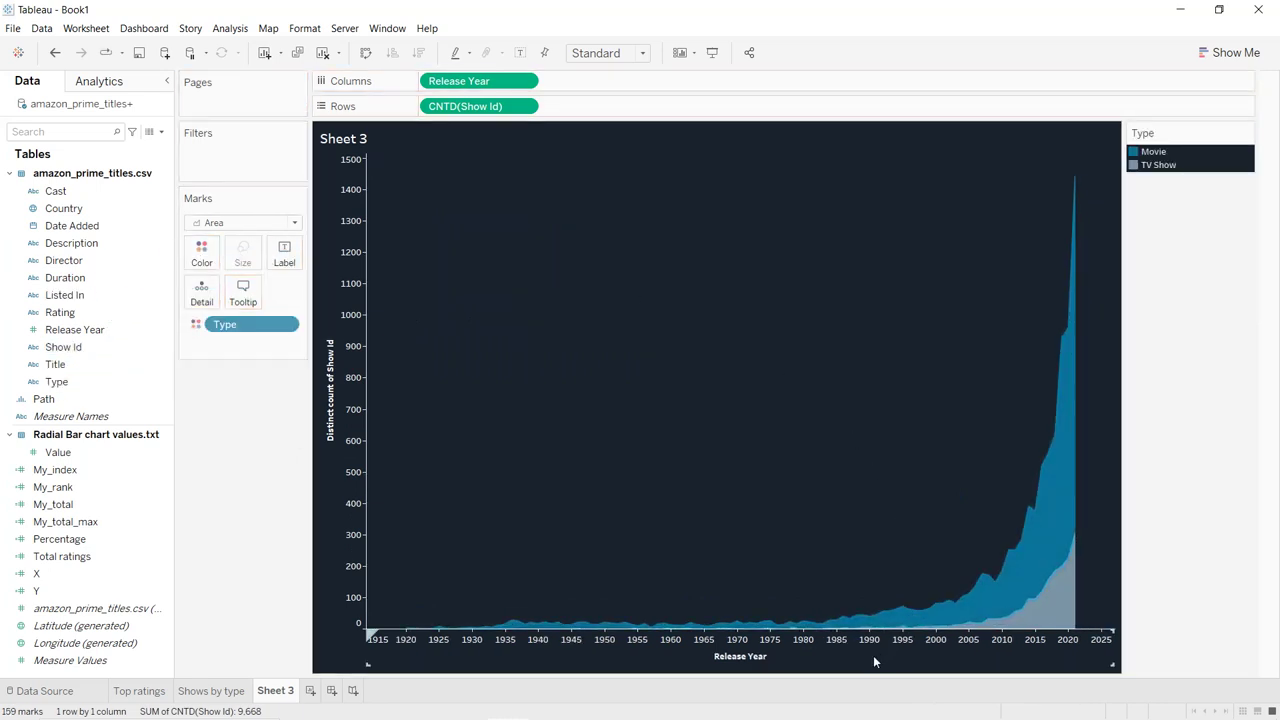
# - Fix the Release Year axis range from 1,914 to 2,021, keeping the scale unreversed
pyautogui.doubleClick(875, 614)
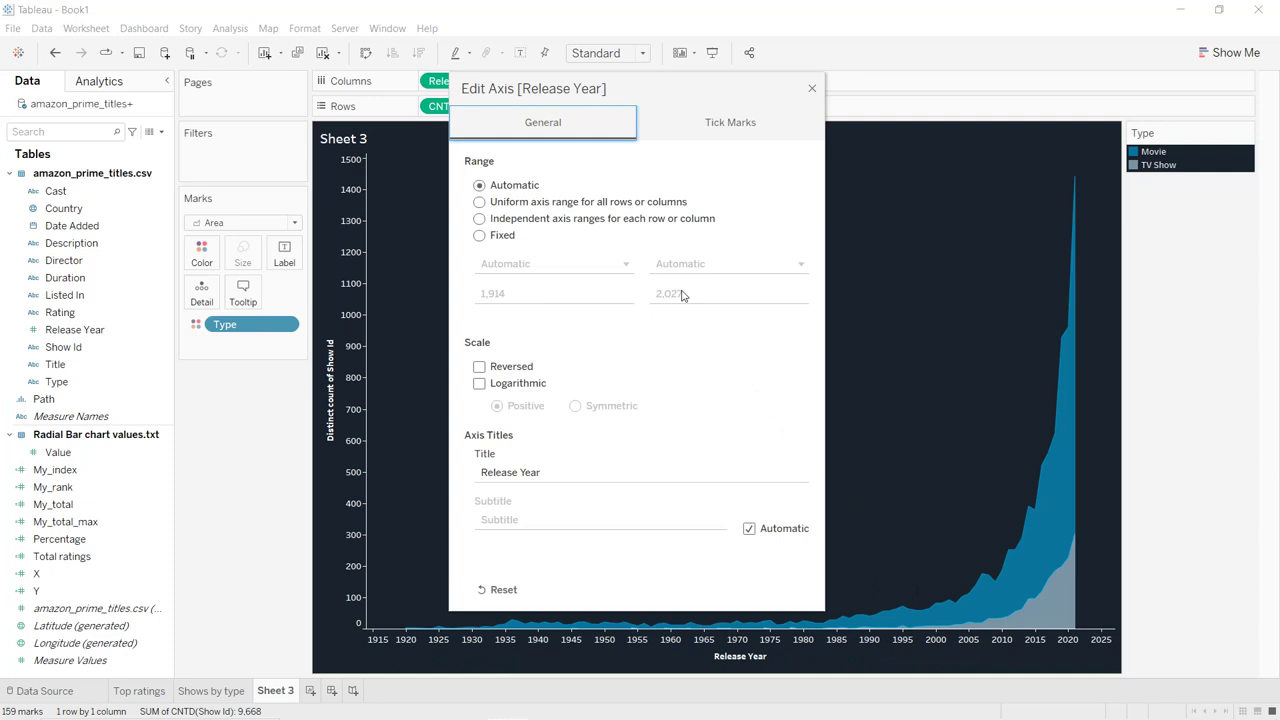
pyautogui.click(480, 235)
pyautogui.click(684, 293)
pyautogui.click(686, 292)
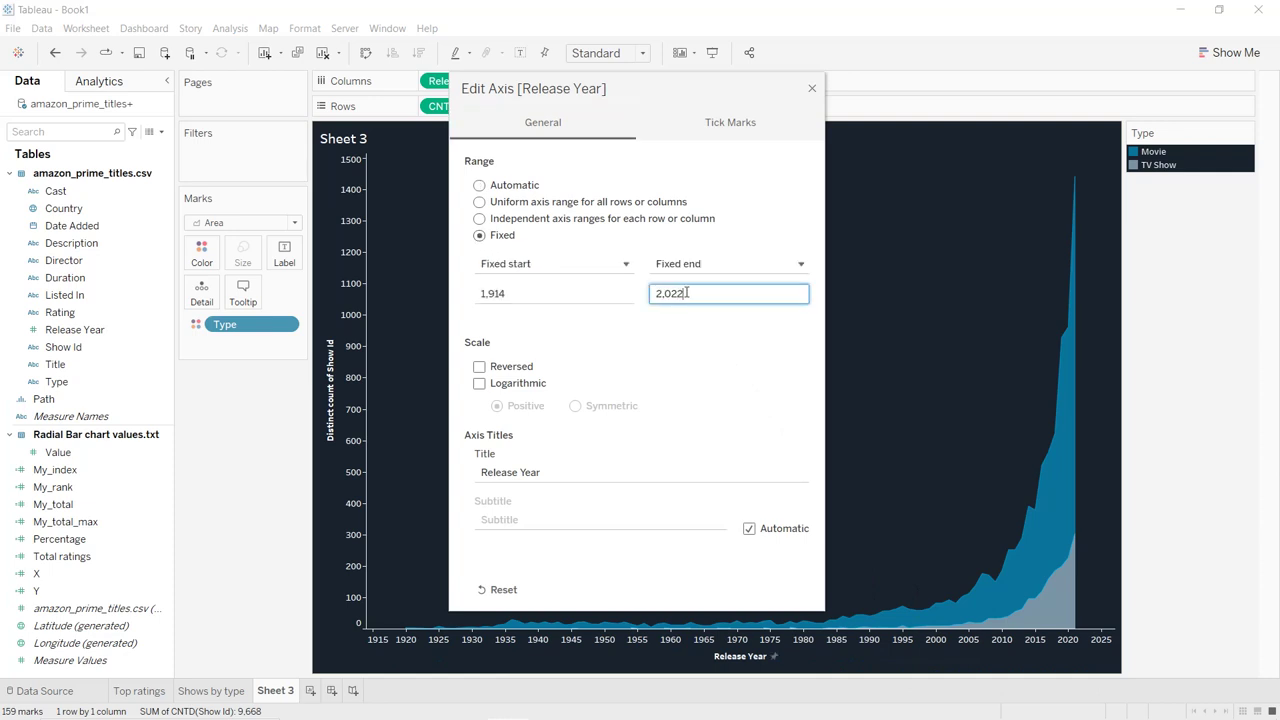
pyautogui.press('Tab')
pyautogui.press('space')
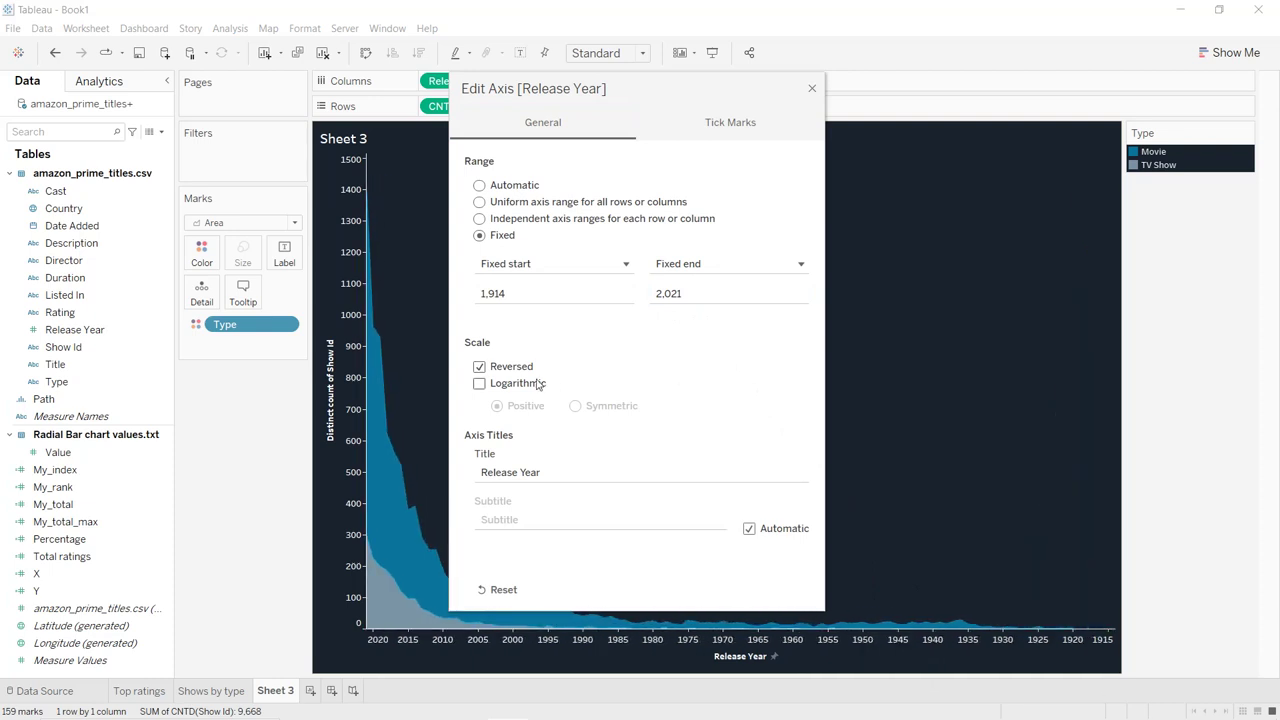
pyautogui.click(505, 373)
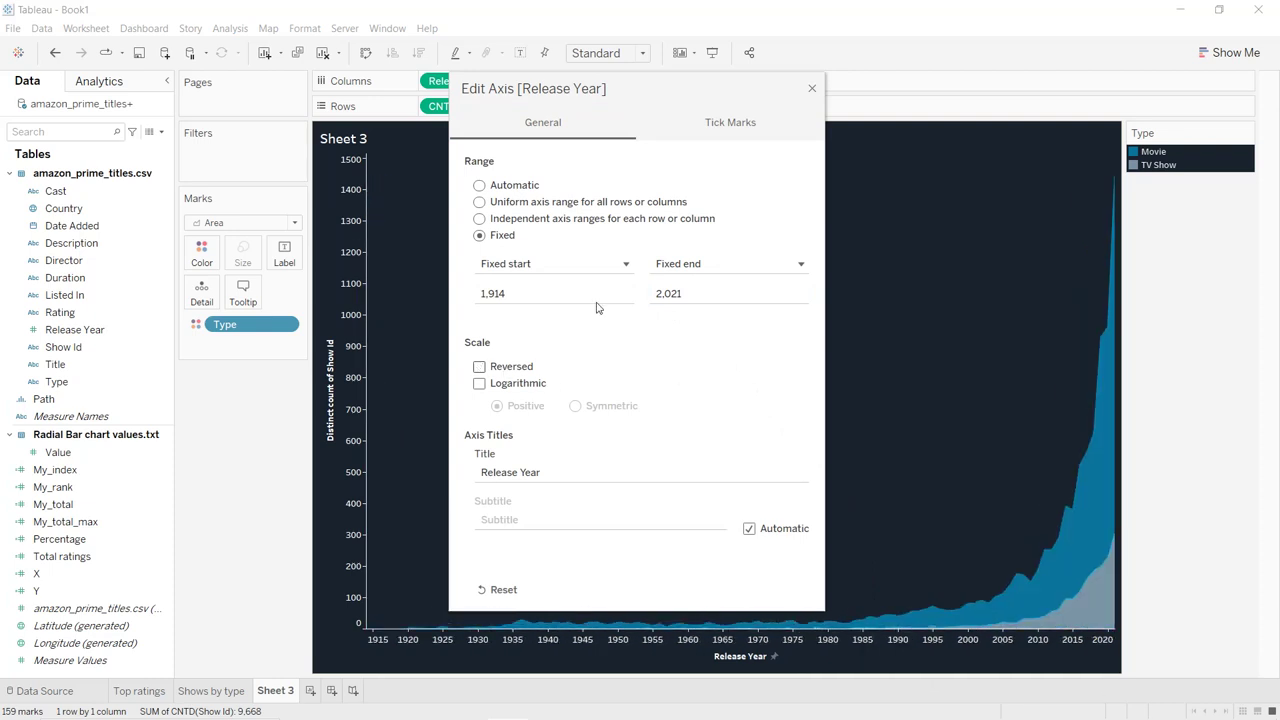
# - Clear the axis titles of both the Release Year axis and the Distinct count of Show Id axis
pyautogui.click(571, 470)
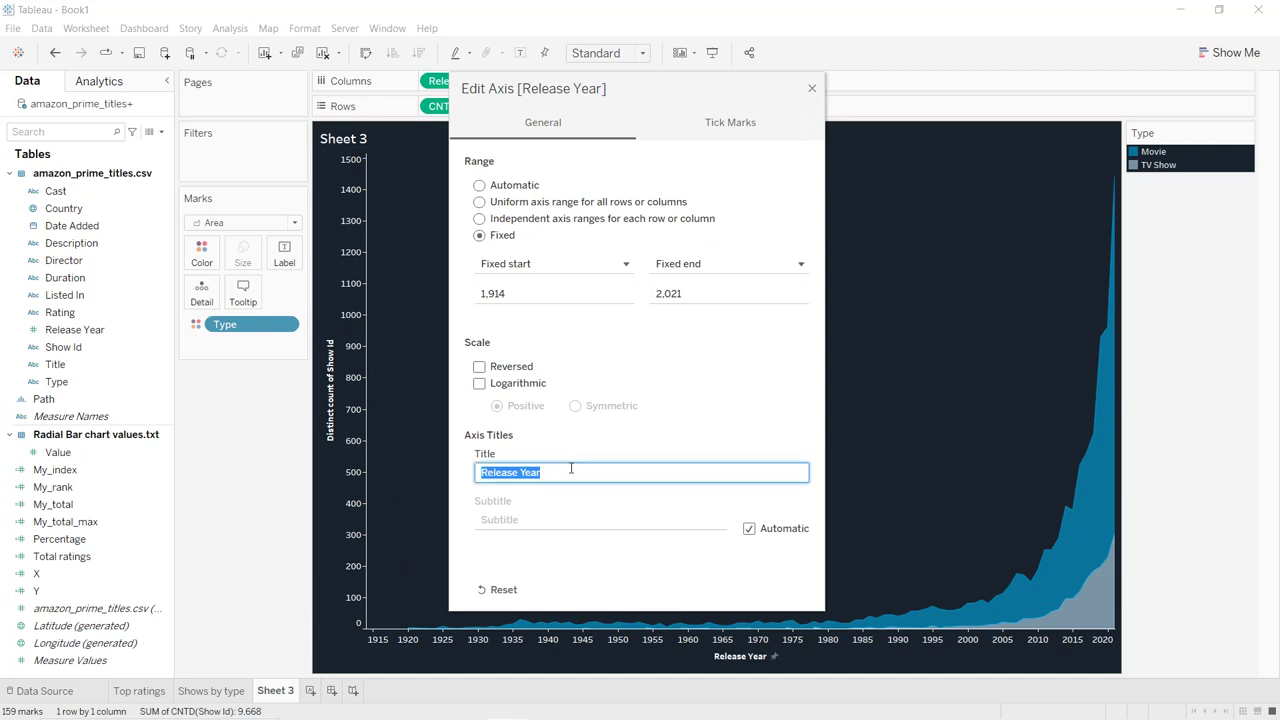
pyautogui.press('BackSpace')
pyautogui.click(811, 88)
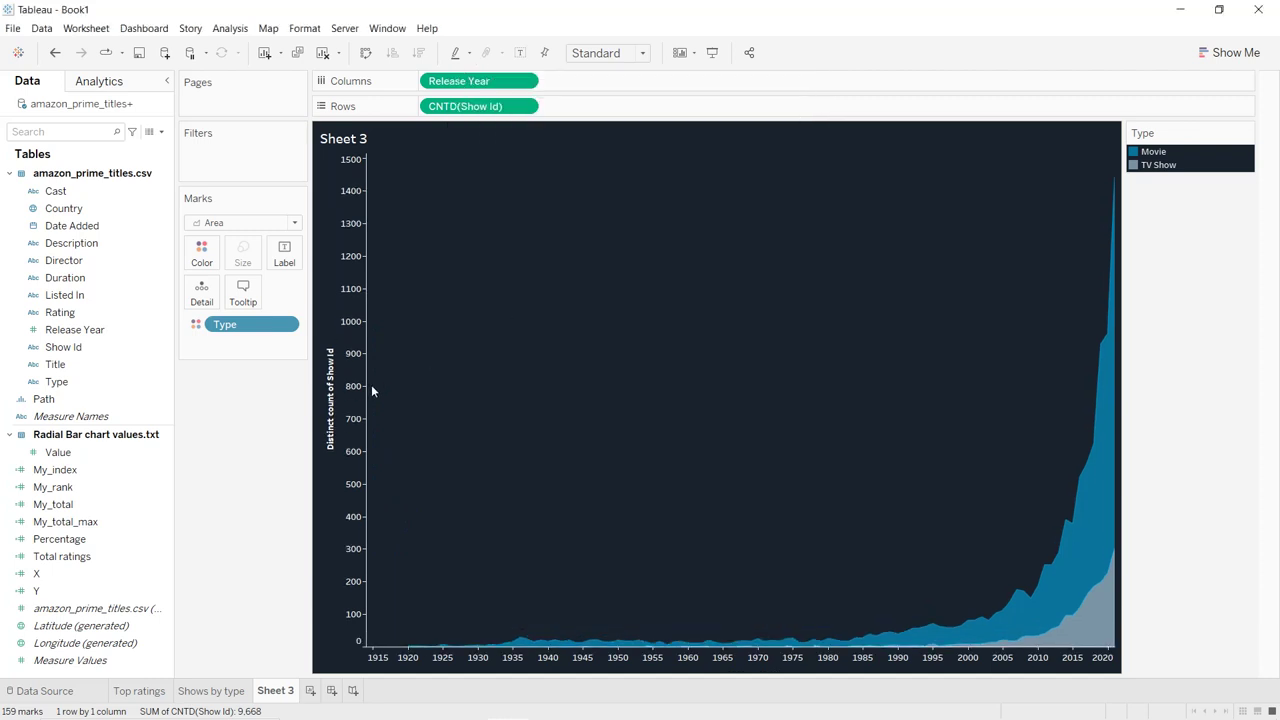
pyautogui.doubleClick(333, 397)
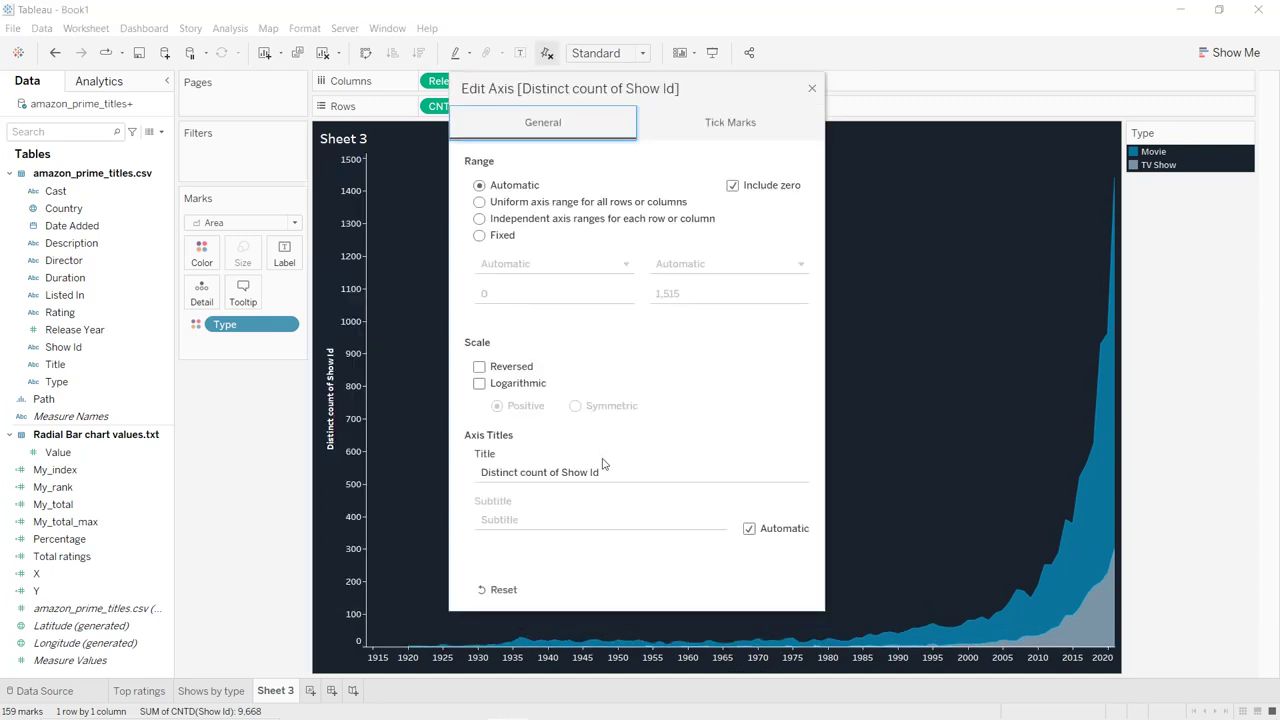
pyautogui.click(610, 470)
pyautogui.press('BackSpace')
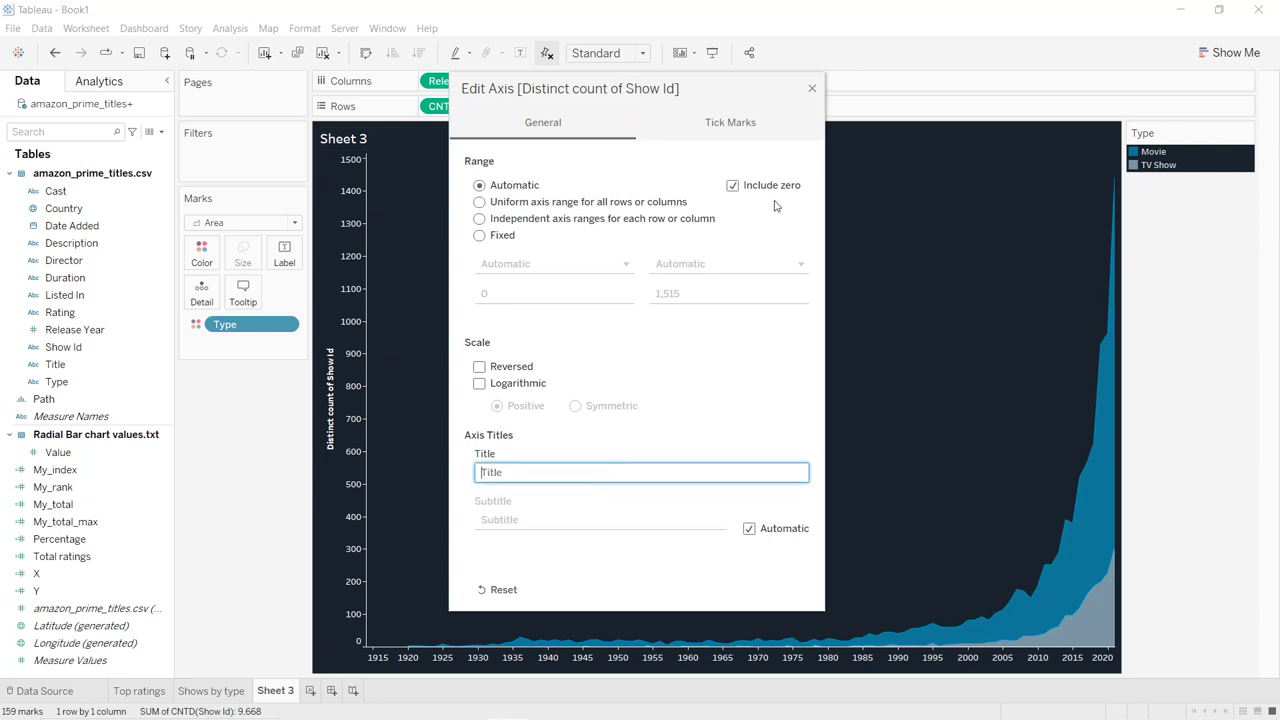
pyautogui.click(815, 93)
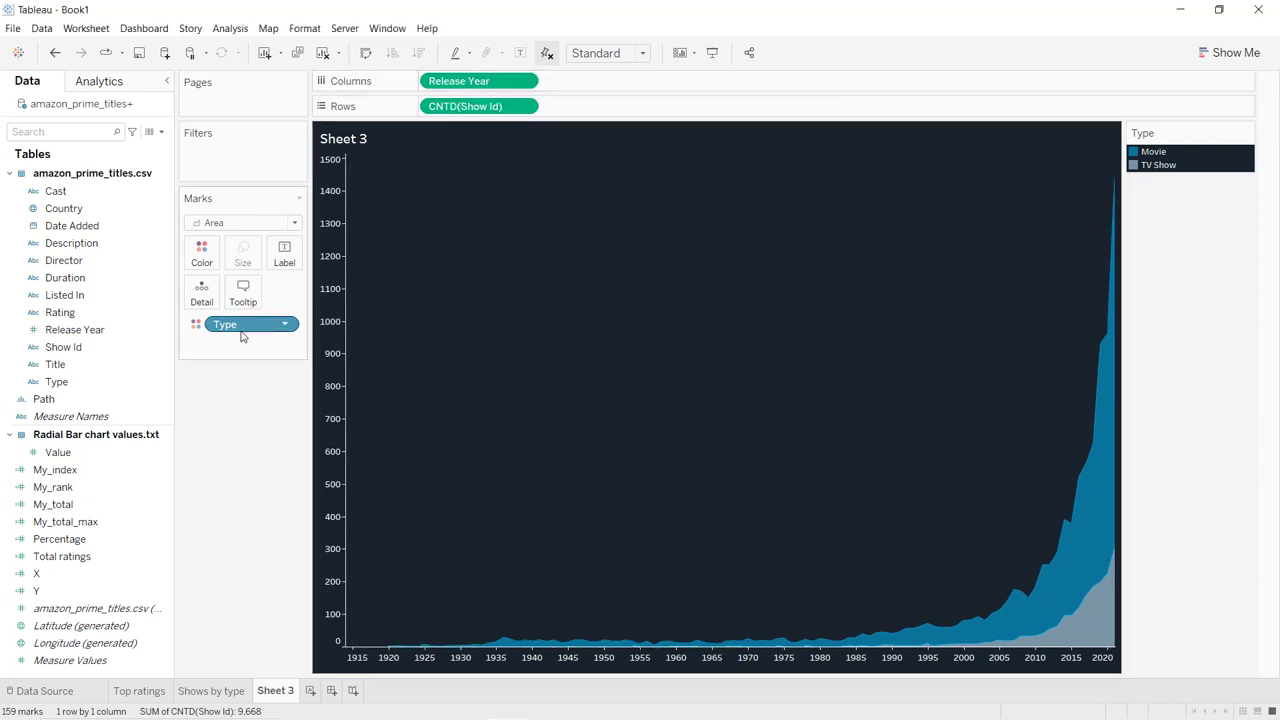
# - Label the areas with a copy of the Type field, keeping Type on color as well
pyautogui.moveTo(234, 328); pyautogui.dragTo(285, 264)
pyautogui.click(284, 260)
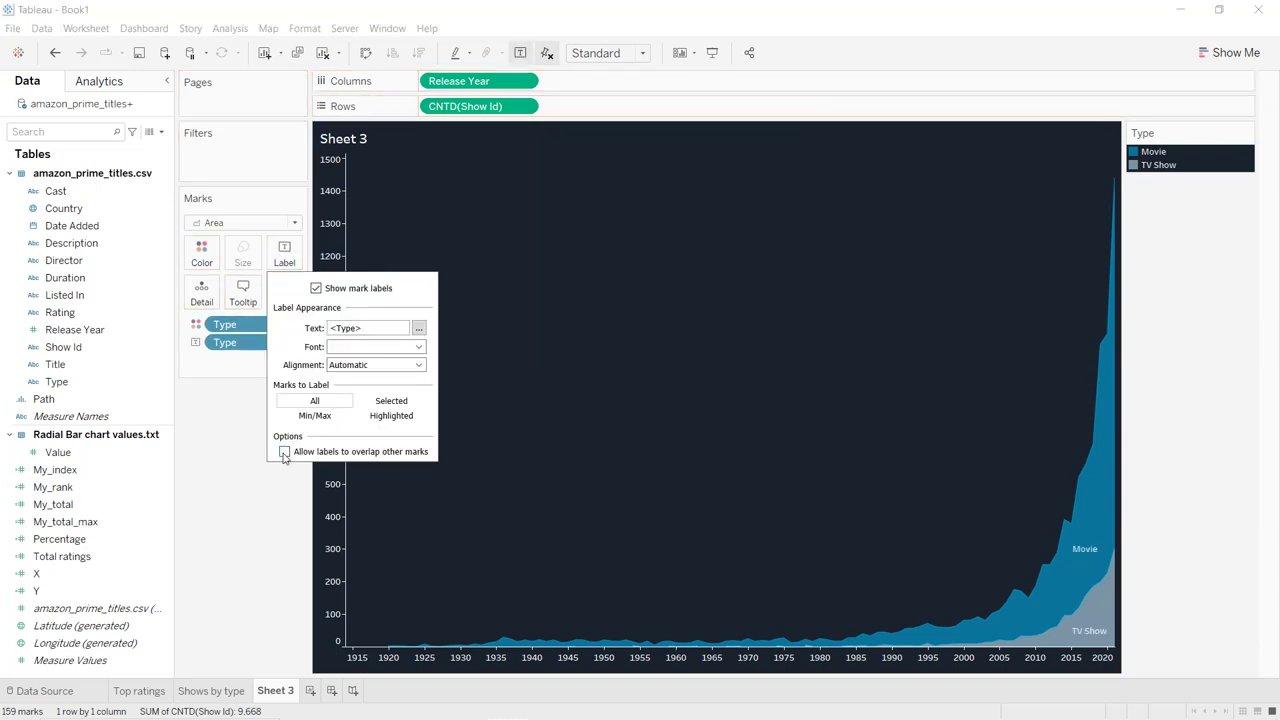
pyautogui.click(251, 458)
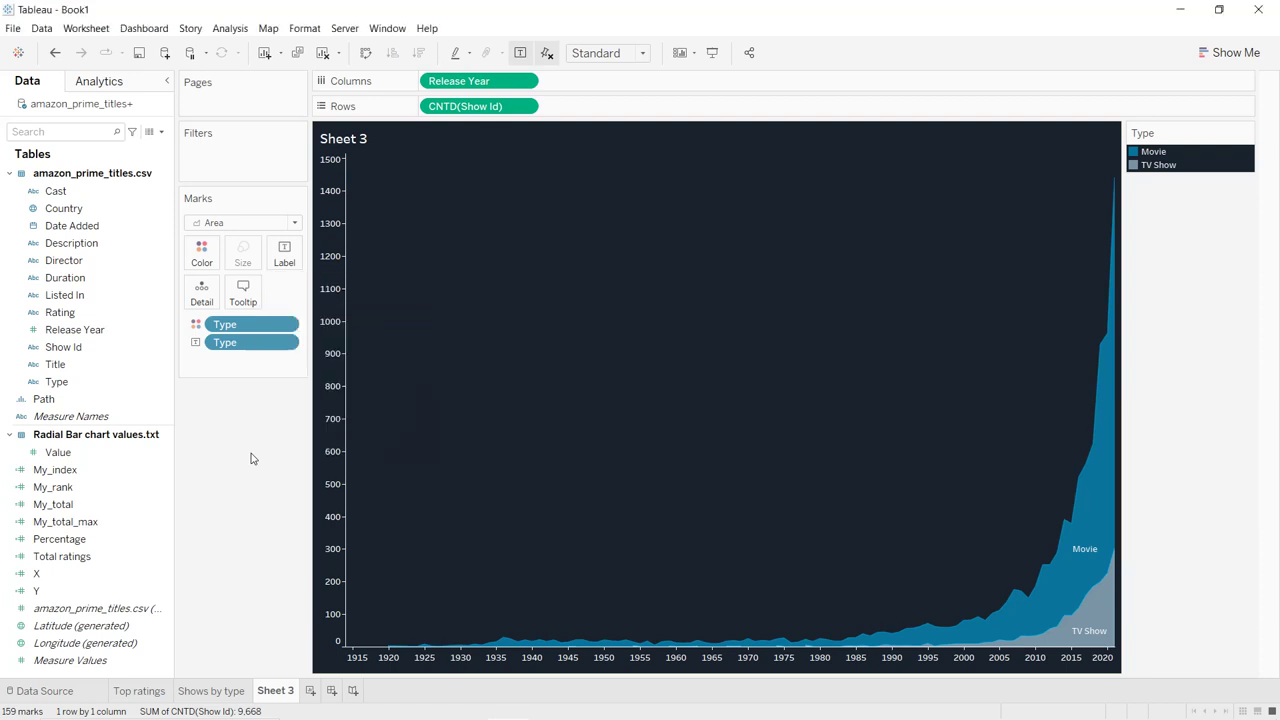
# - Rename the Sheet 3 worksheet as "Shows by release year and type"
pyautogui.doubleClick(276, 691)
pyautogui.write('Shows by rele')
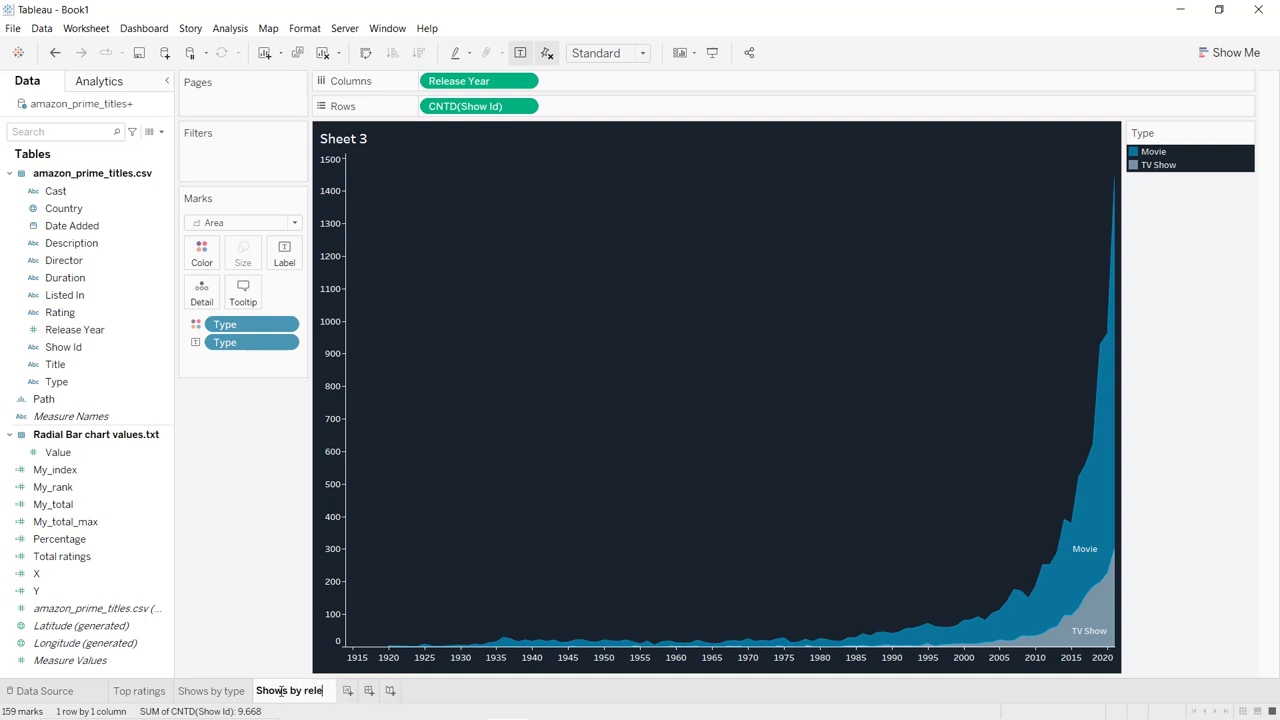
pyautogui.write('ase year a')
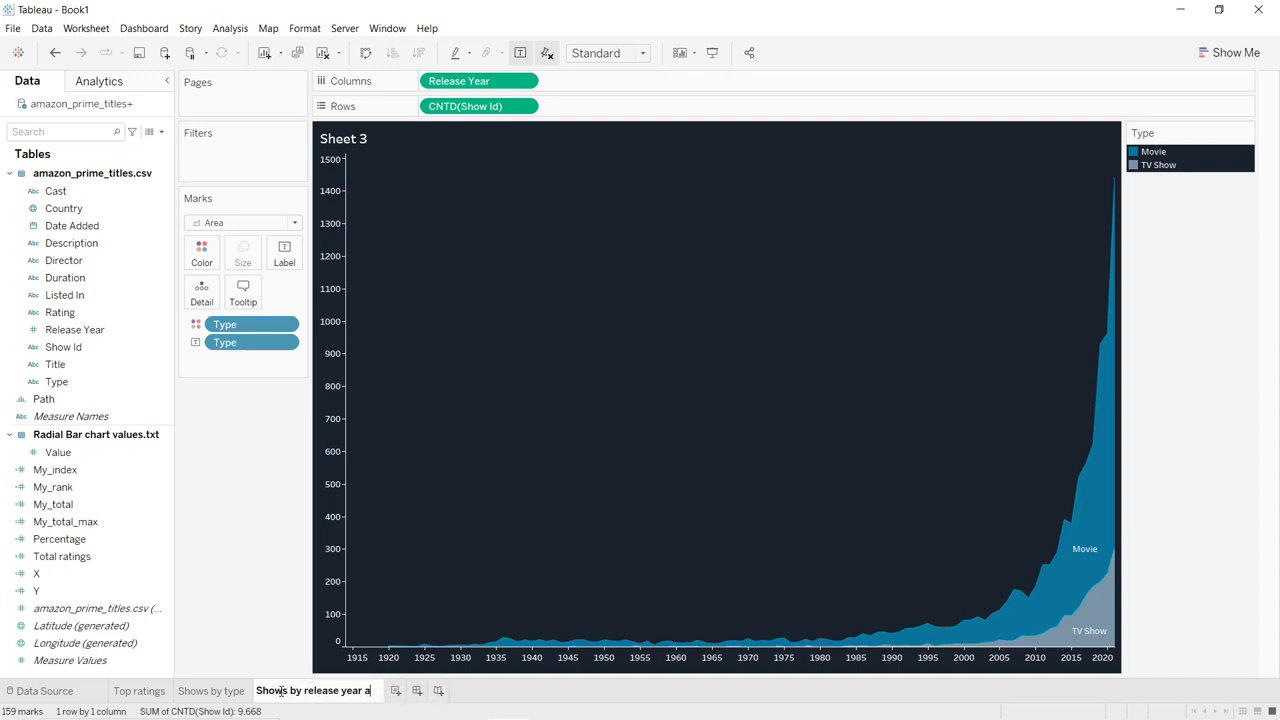
pyautogui.write('nd type')
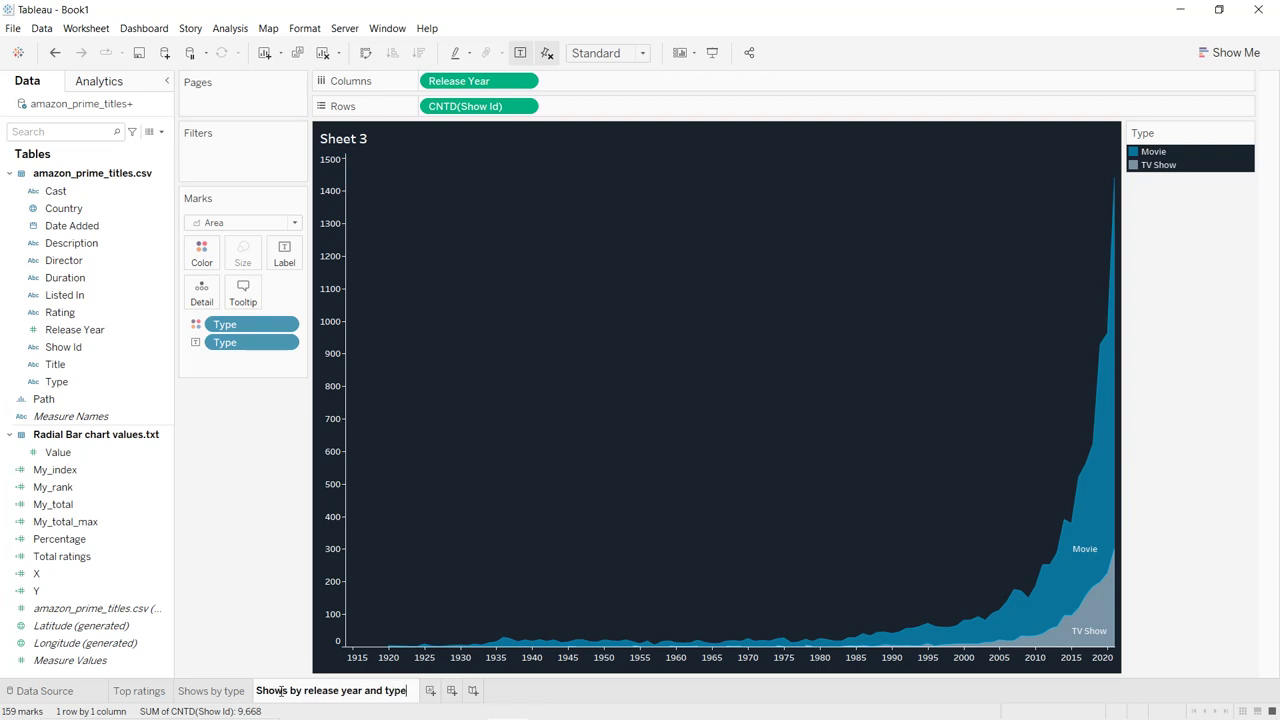
# - Name the sheet "Shows by release year and type" and center its title
pyautogui.press('Return')
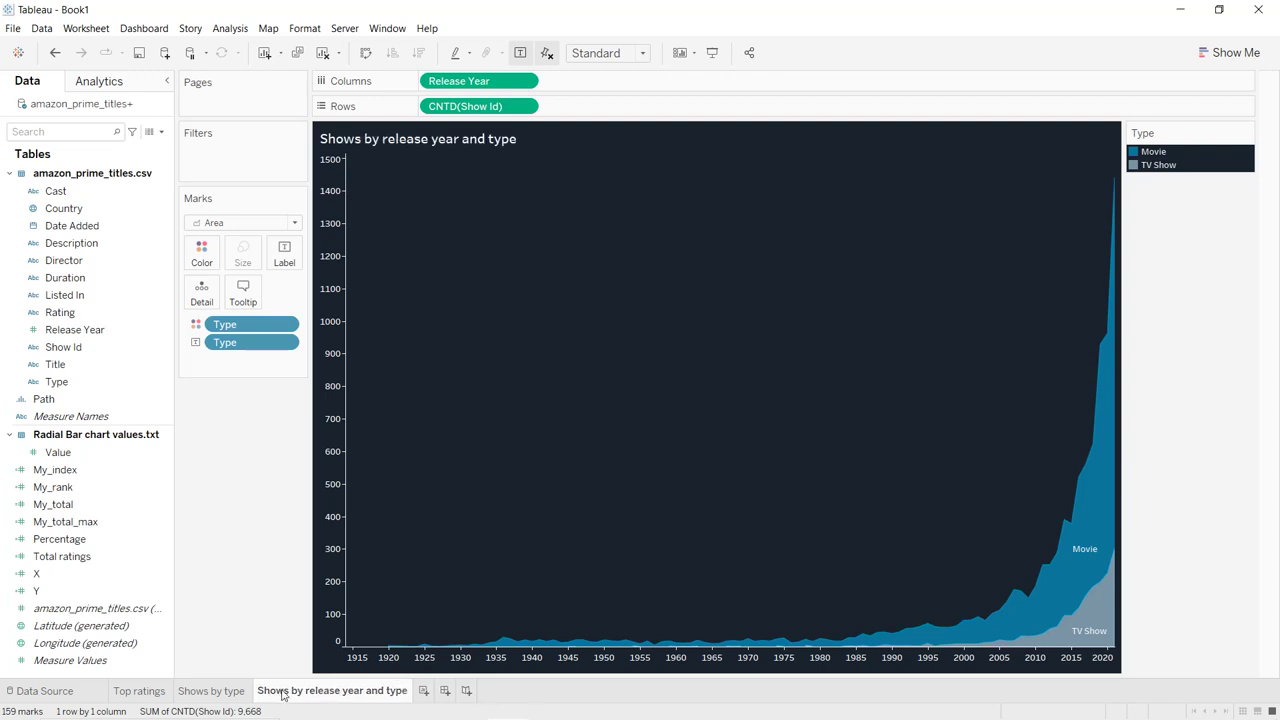
pyautogui.doubleClick(408, 143)
pyautogui.click(445, 287)
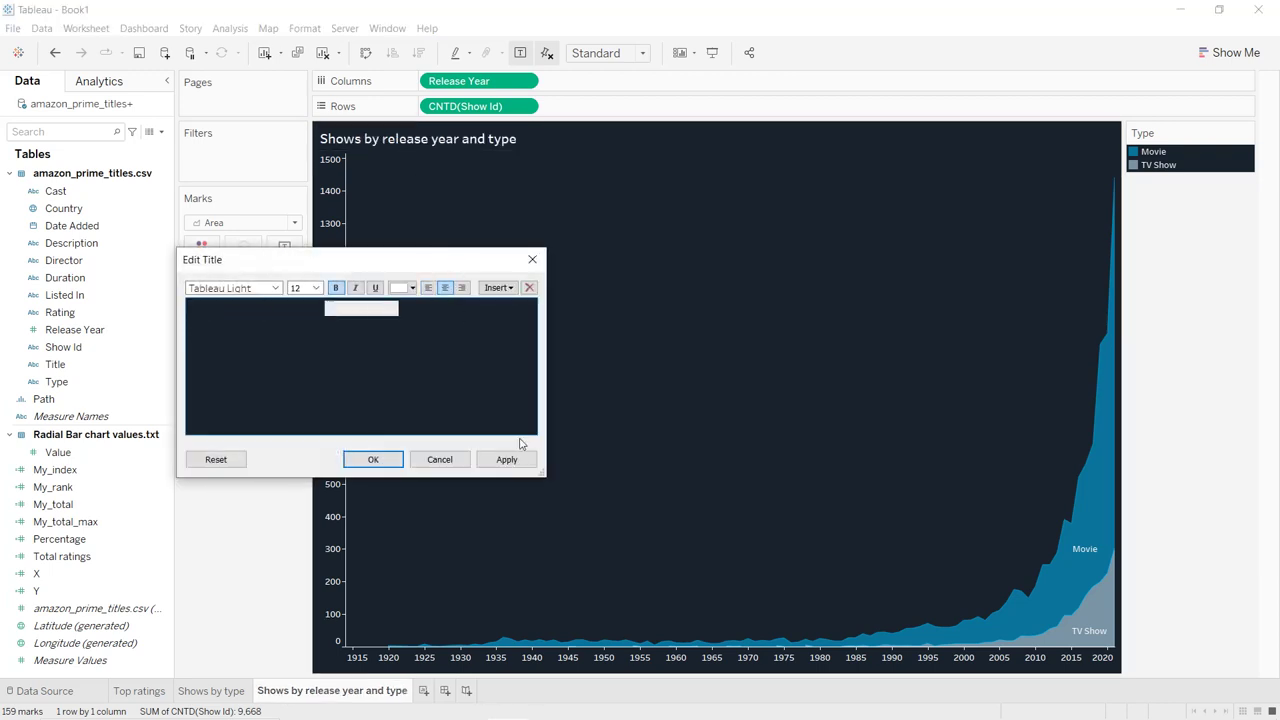
pyautogui.click(507, 459)
pyautogui.click(396, 463)
# - Set the sheet's default cell, pane and header borders to thin white lines
pyautogui.rightClick(542, 269)
pyautogui.click(568, 354)
pyautogui.click(80, 108)
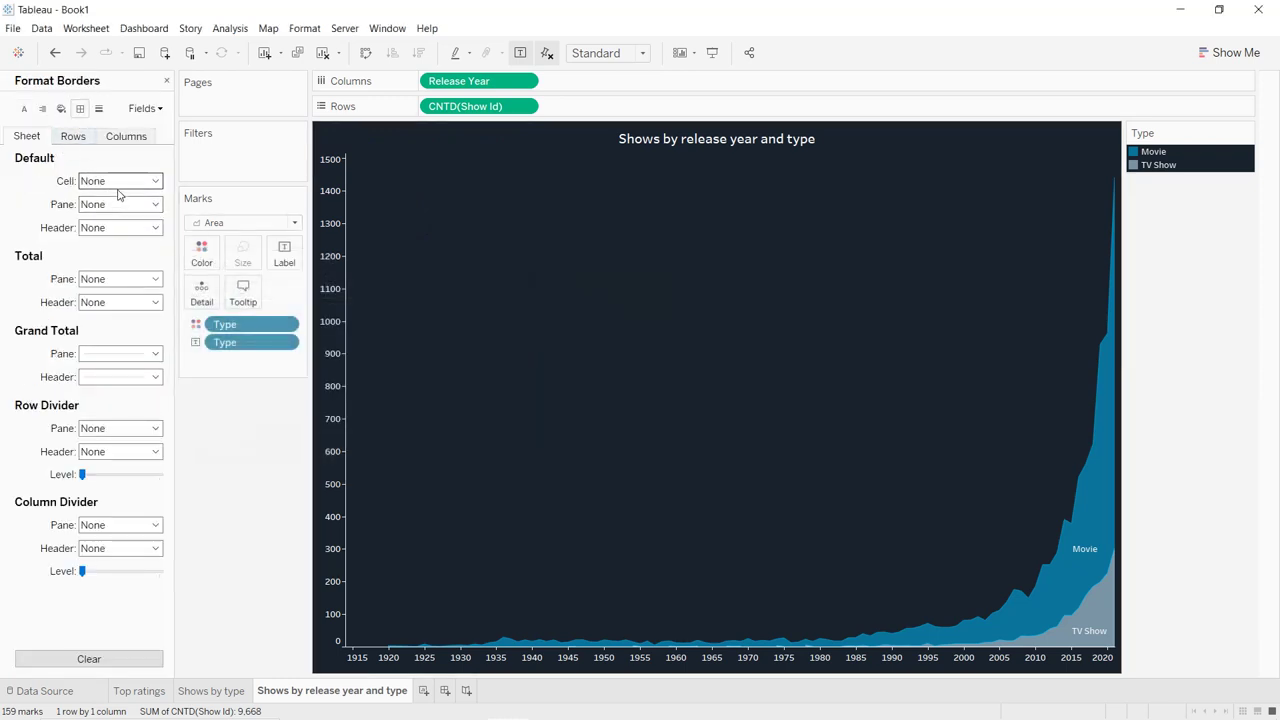
pyautogui.click(120, 181)
pyautogui.click(95, 269)
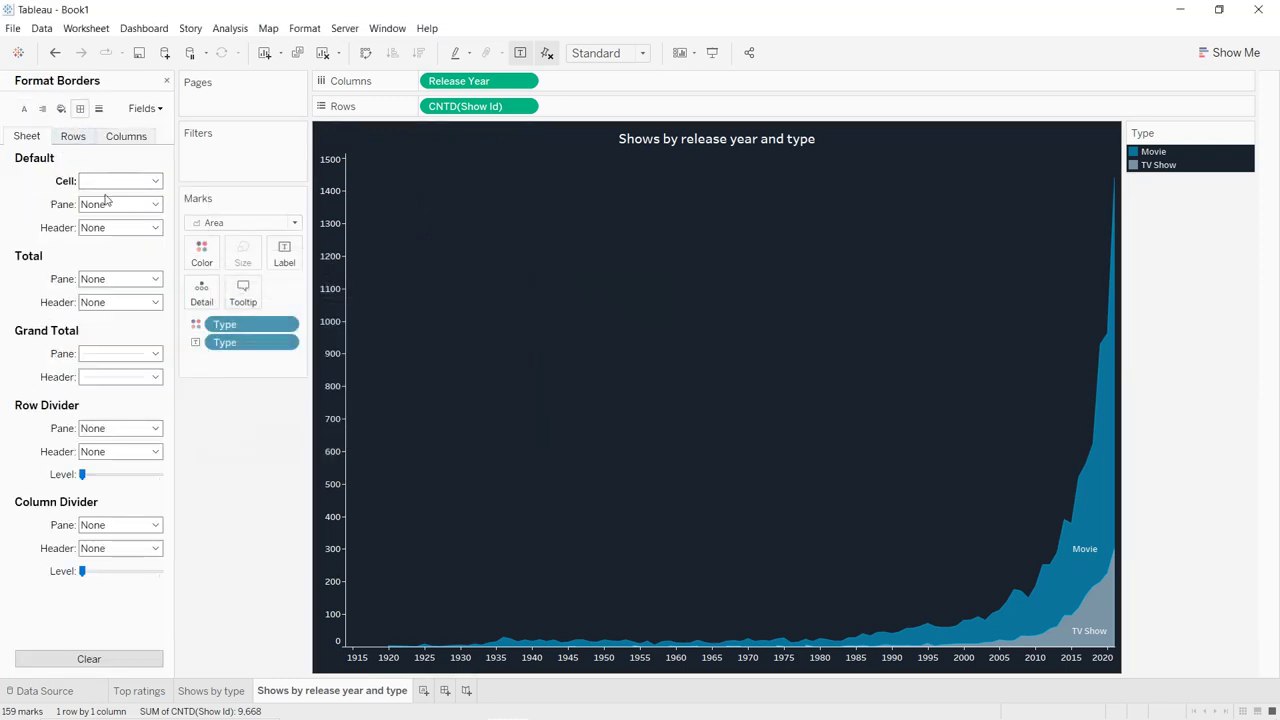
pyautogui.click(120, 204)
pyautogui.click(95, 292)
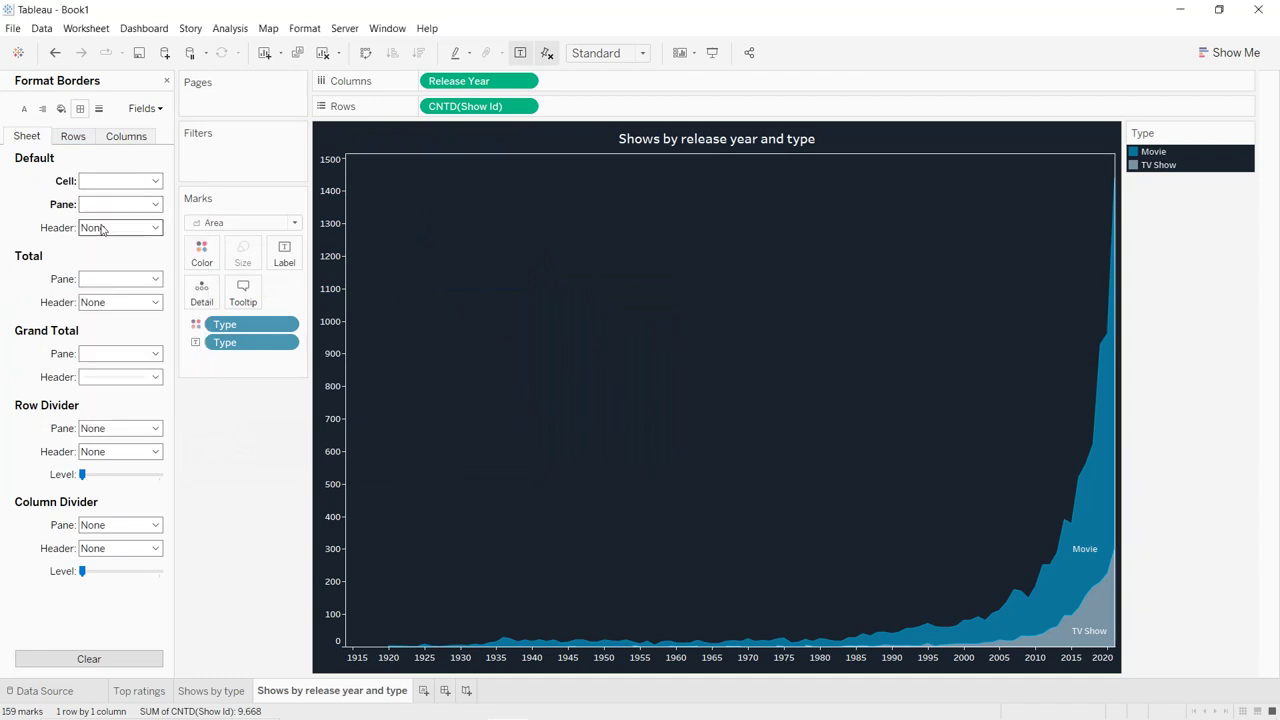
pyautogui.click(120, 227)
pyautogui.click(95, 315)
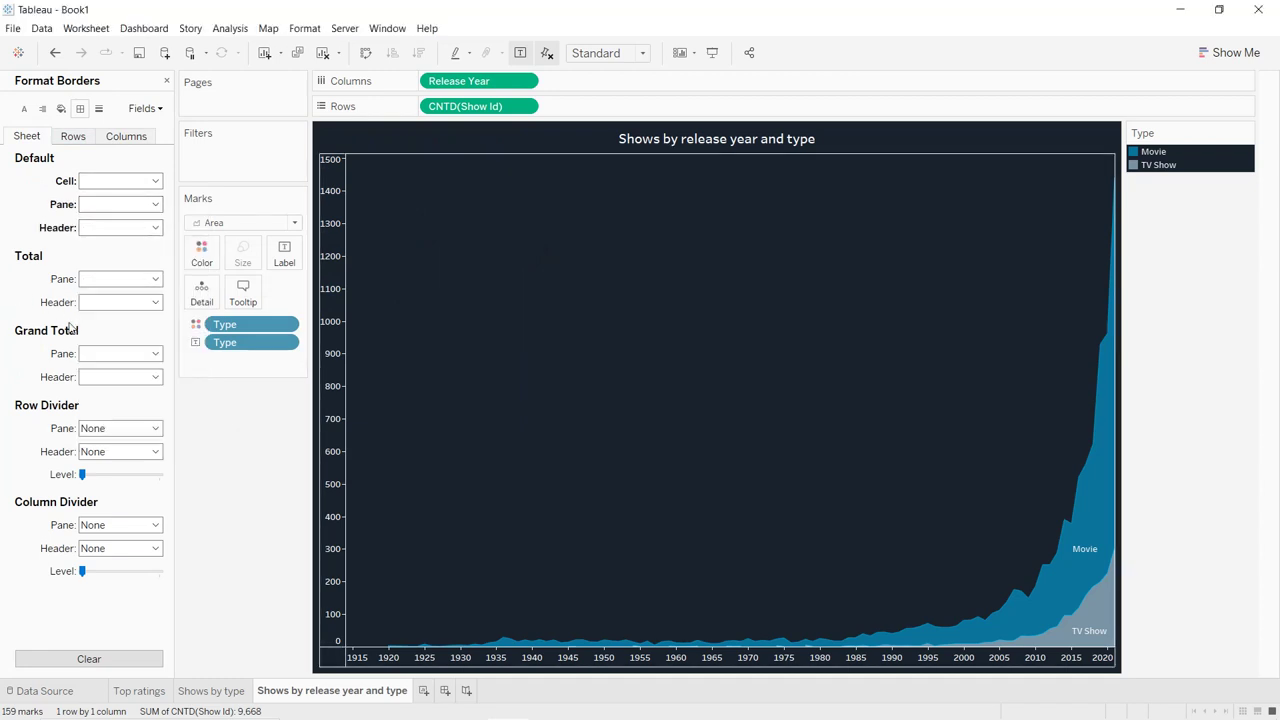
# - Set the pane borders of the row divider and column divider to thin white lines
pyautogui.click(110, 428)
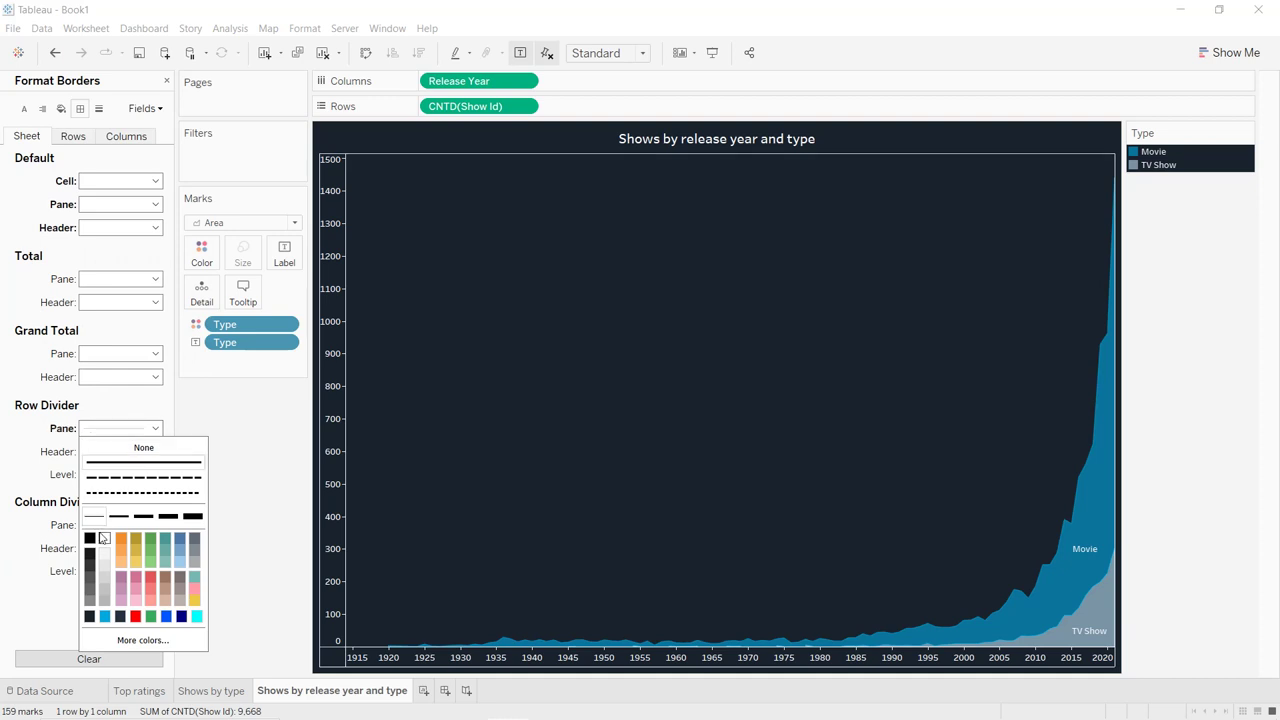
pyautogui.click(94, 516)
pyautogui.click(110, 525)
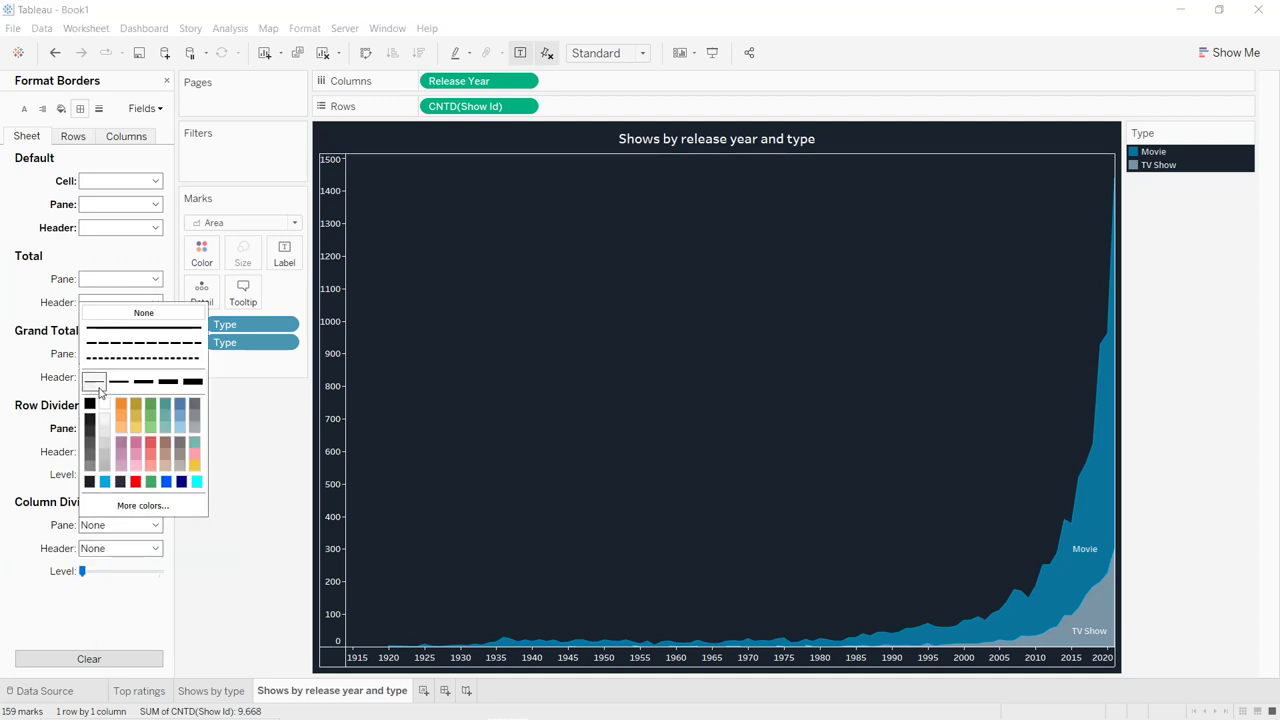
pyautogui.click(94, 381)
pyautogui.click(697, 133)
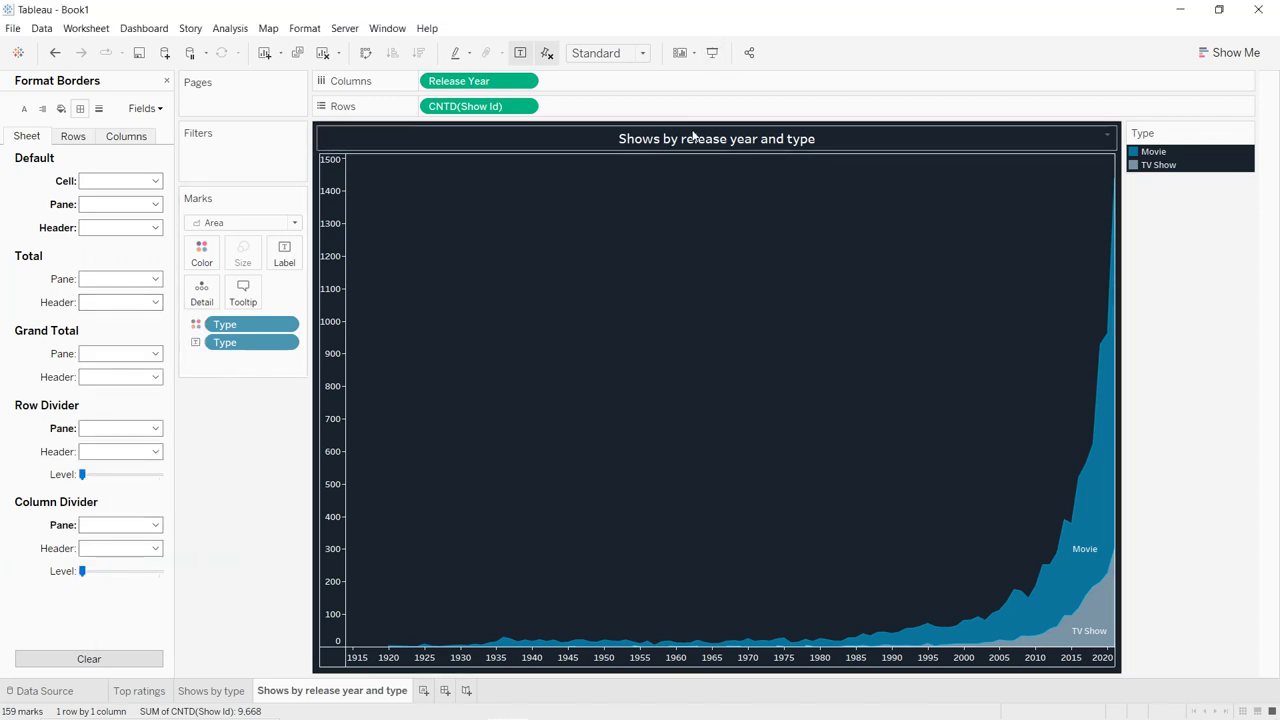
# - Add a thin white border around the worksheet title and hide the Type color legend
pyautogui.rightClick(697, 133)
pyautogui.click(727, 195)
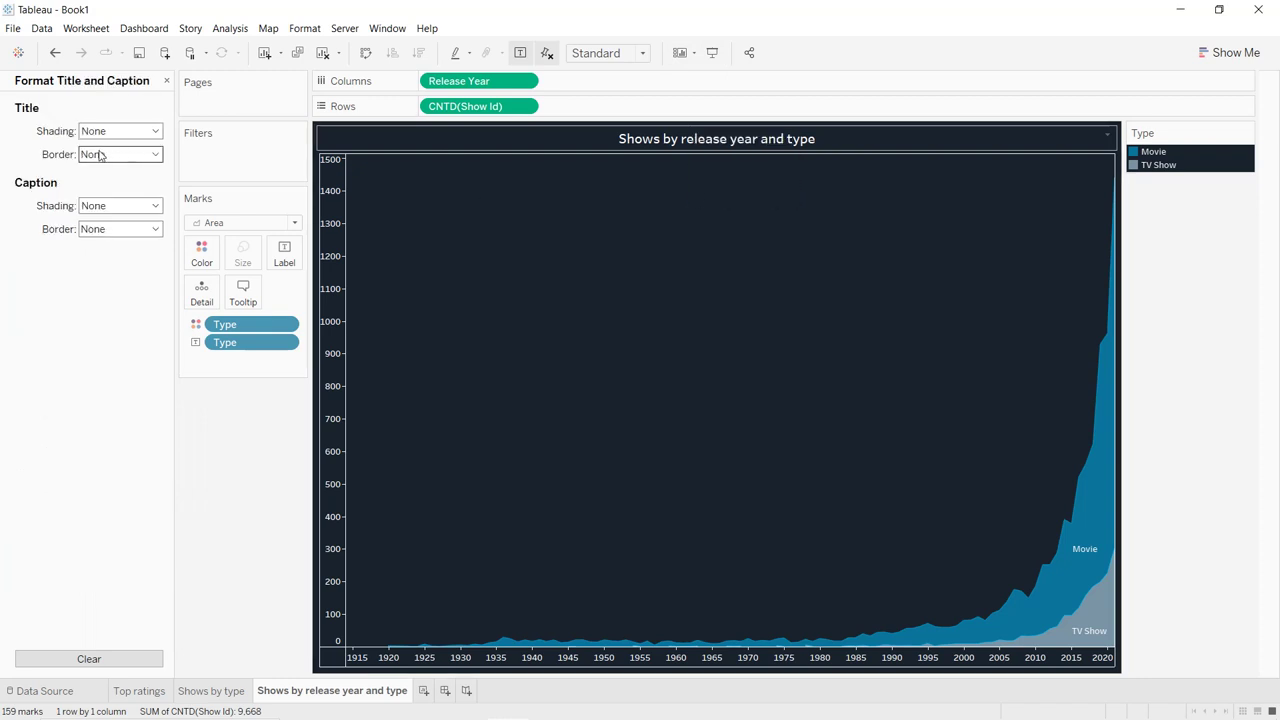
pyautogui.click(120, 154)
pyautogui.click(101, 268)
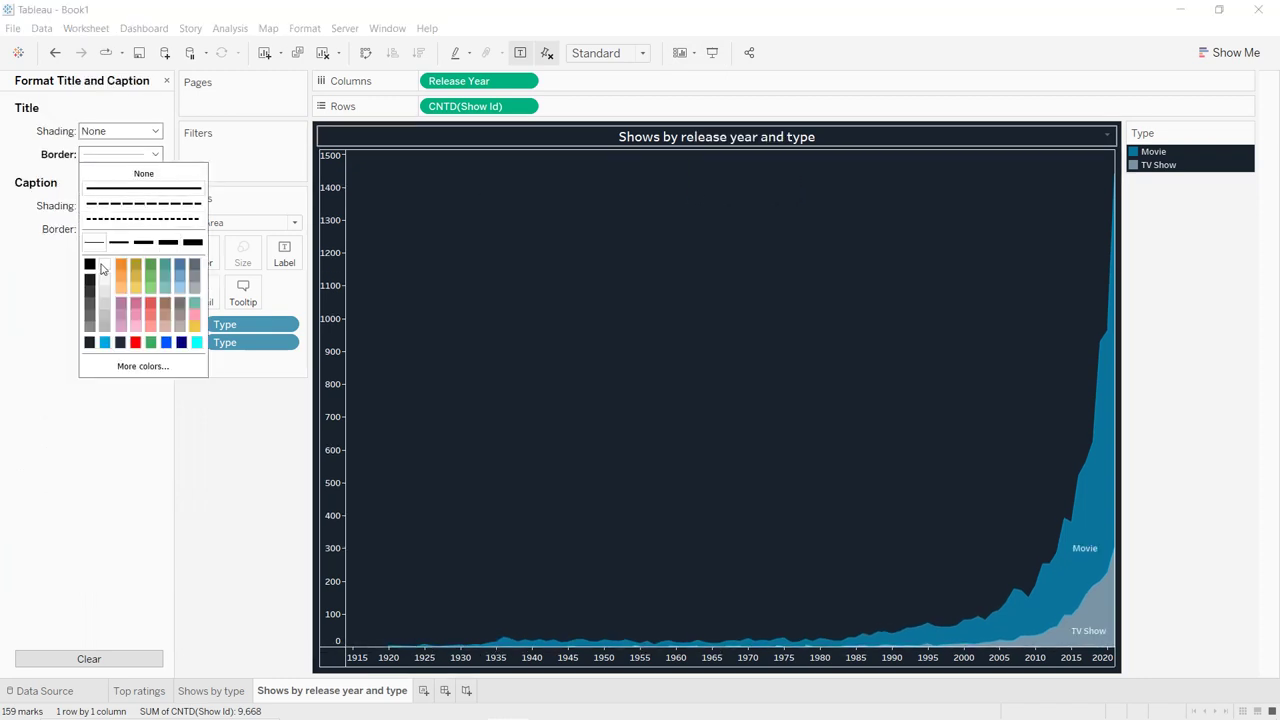
pyautogui.click(490, 271)
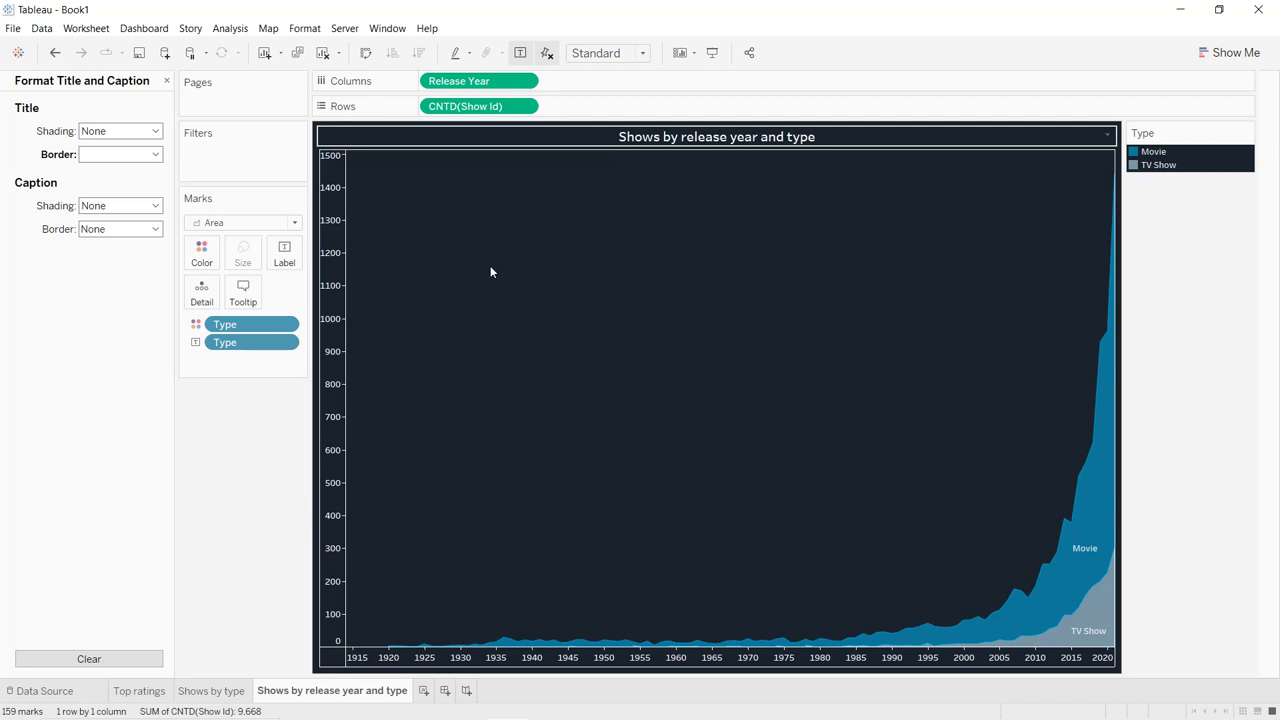
pyautogui.click(1246, 133)
pyautogui.click(1168, 259)
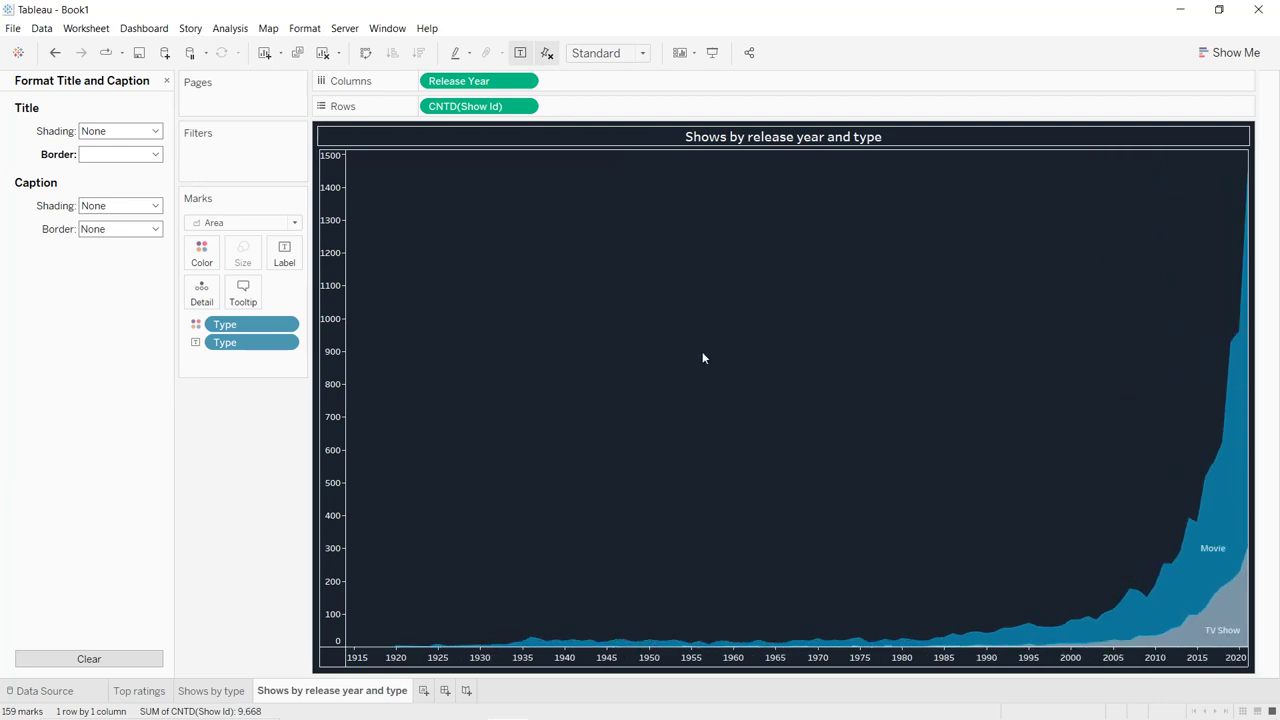
# - Duplicate the release year sheet and remove all fields from the copy's shelves and marks
pyautogui.rightClick(371, 684)
pyautogui.click(441, 548)
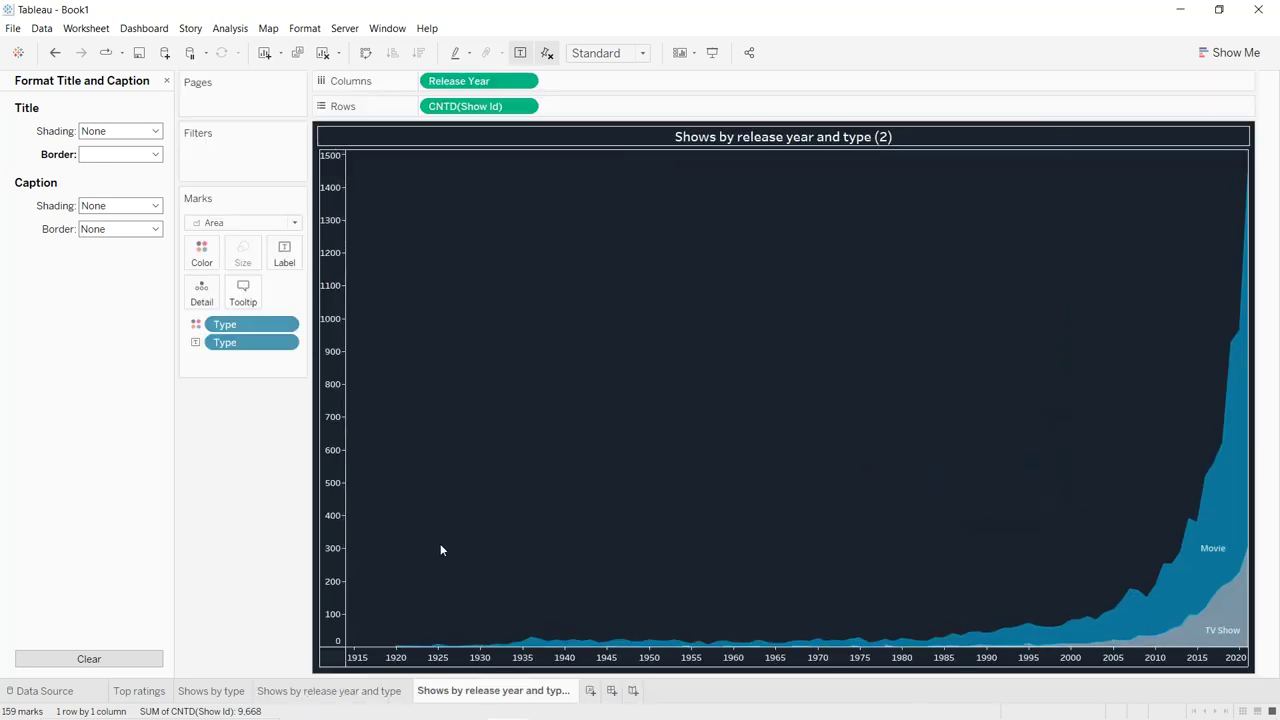
pyautogui.moveTo(240, 345); pyautogui.dragTo(253, 493)
pyautogui.moveTo(448, 106); pyautogui.dragTo(254, 402)
pyautogui.moveTo(463, 85); pyautogui.dragTo(254, 370)
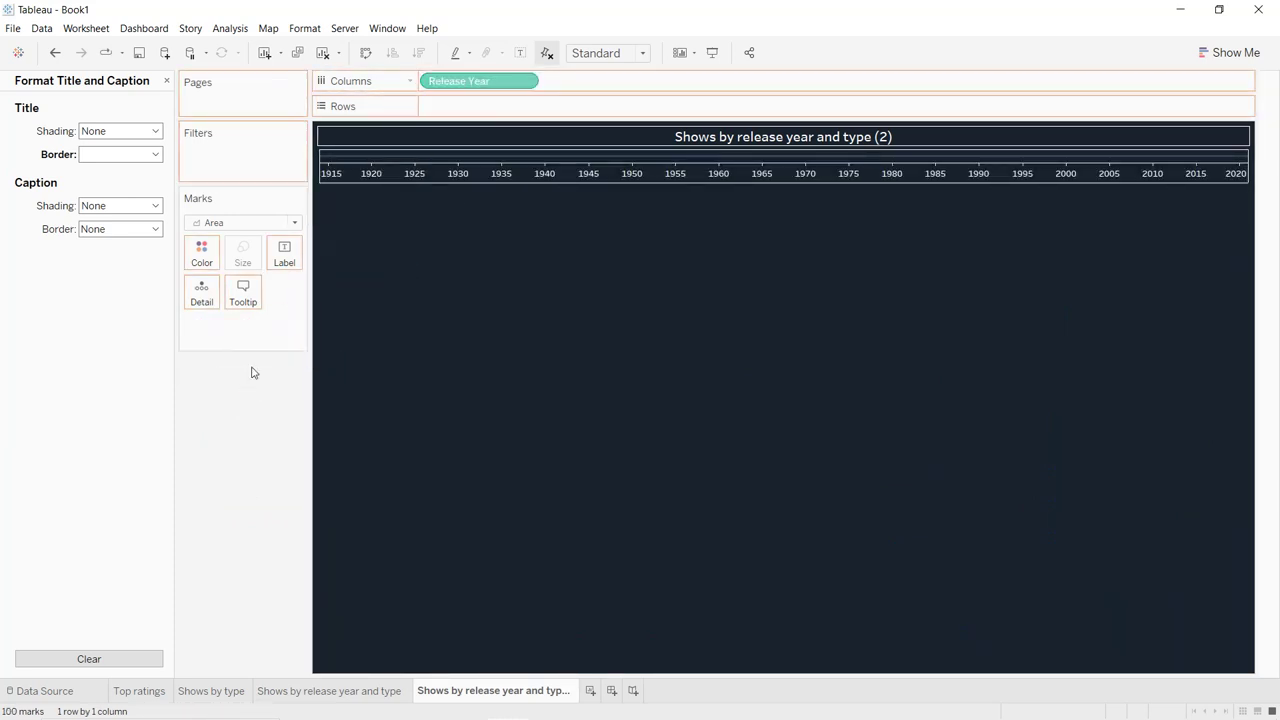
# - Rename the duplicated sheet as "Top 10 genre"
pyautogui.doubleClick(500, 690)
pyautogui.write('Top 10 gen')
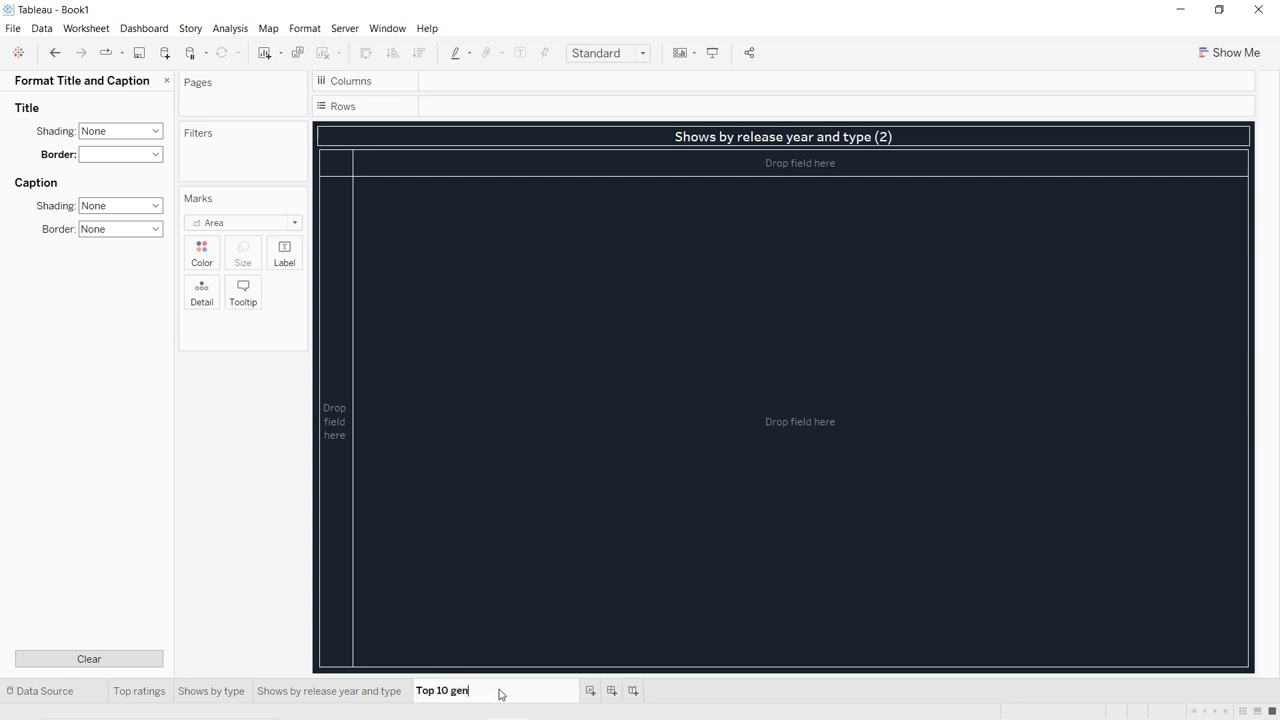
pyautogui.press('Return')
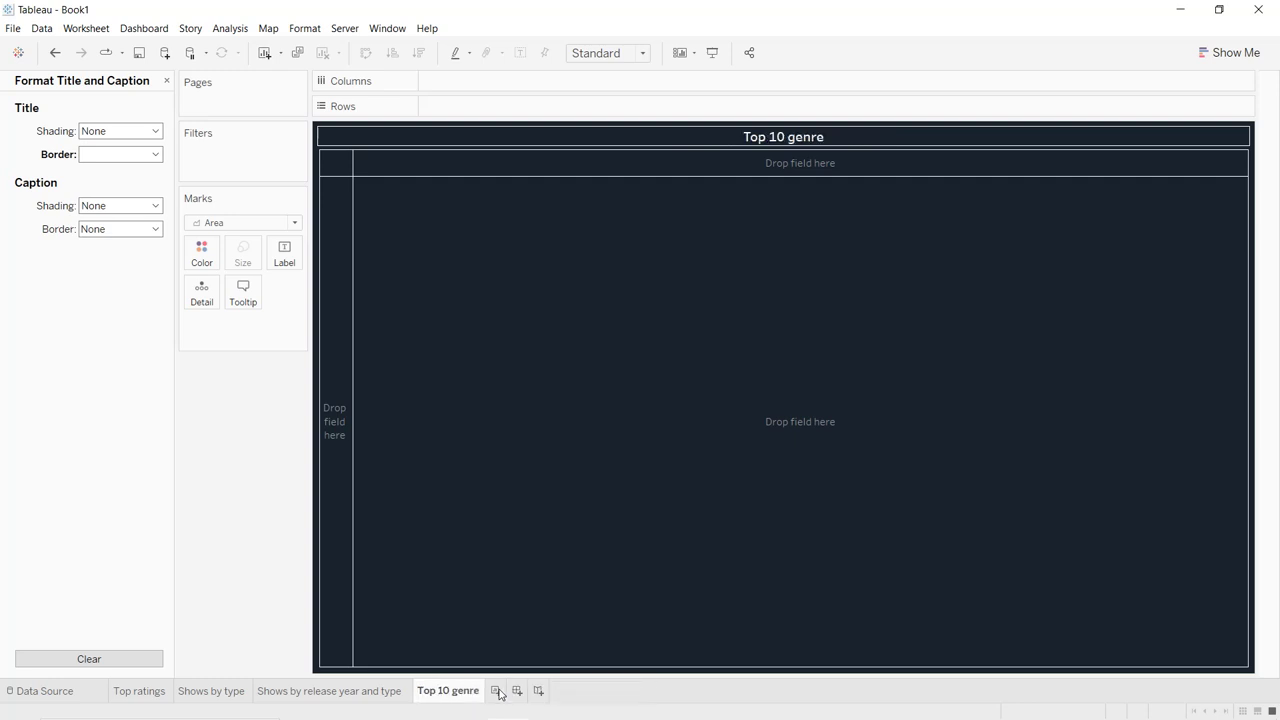
# - Place the Listed In field on Rows and set the mark type to Automatic
pyautogui.click(166, 80)
pyautogui.moveTo(84, 299); pyautogui.dragTo(472, 110)
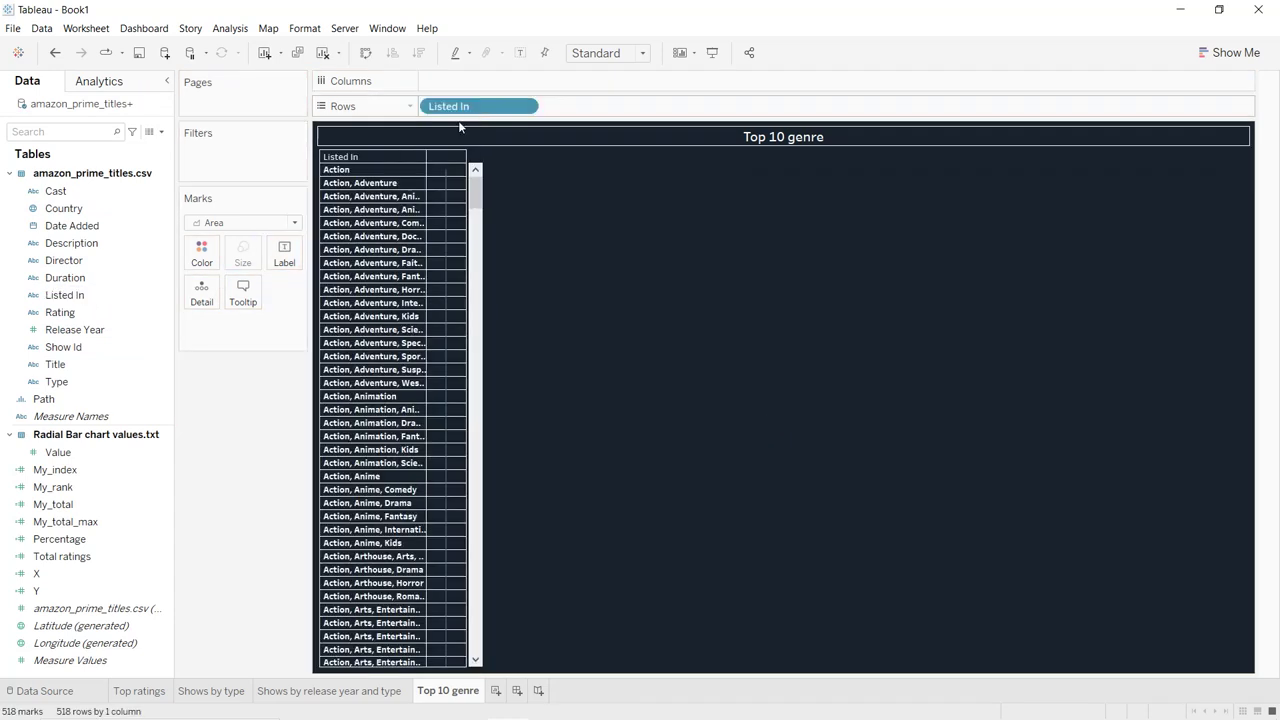
pyautogui.click(249, 224)
pyautogui.click(243, 239)
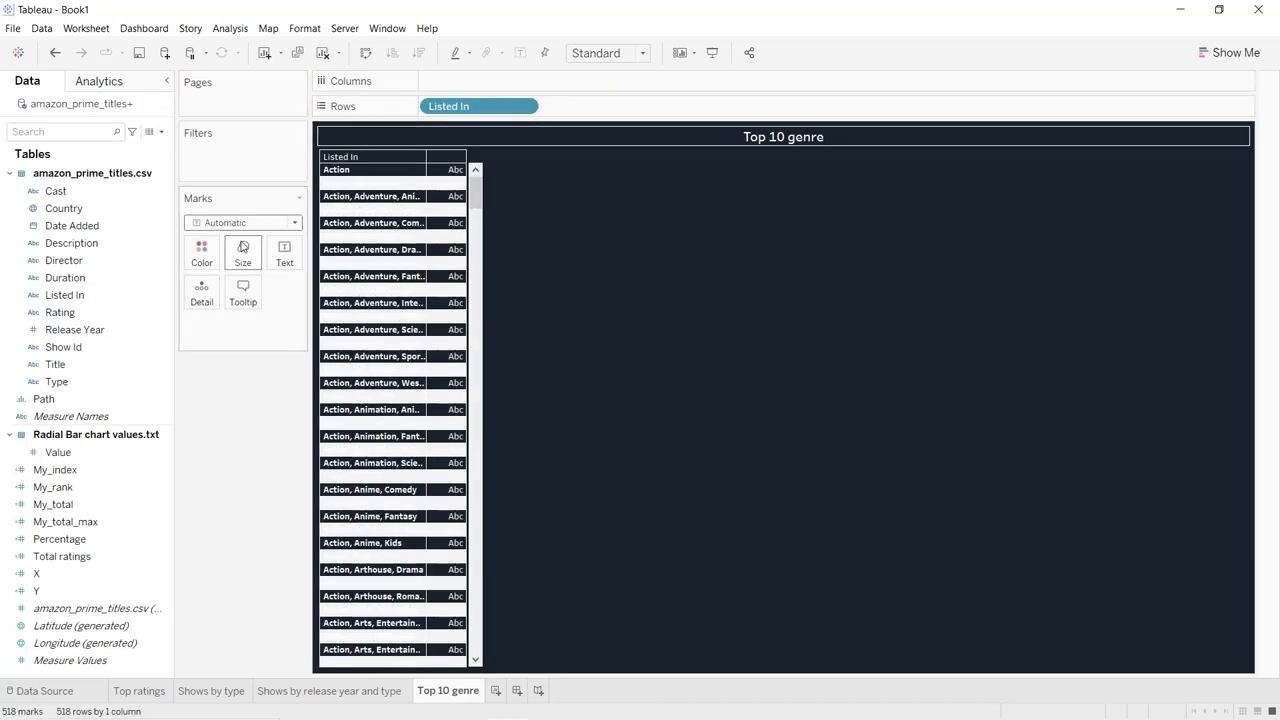
# - Add Show Id to Columns as a distinct count and sort the genres in descending order
pyautogui.click(65, 350)
pyautogui.moveTo(65, 352); pyautogui.dragTo(457, 84)
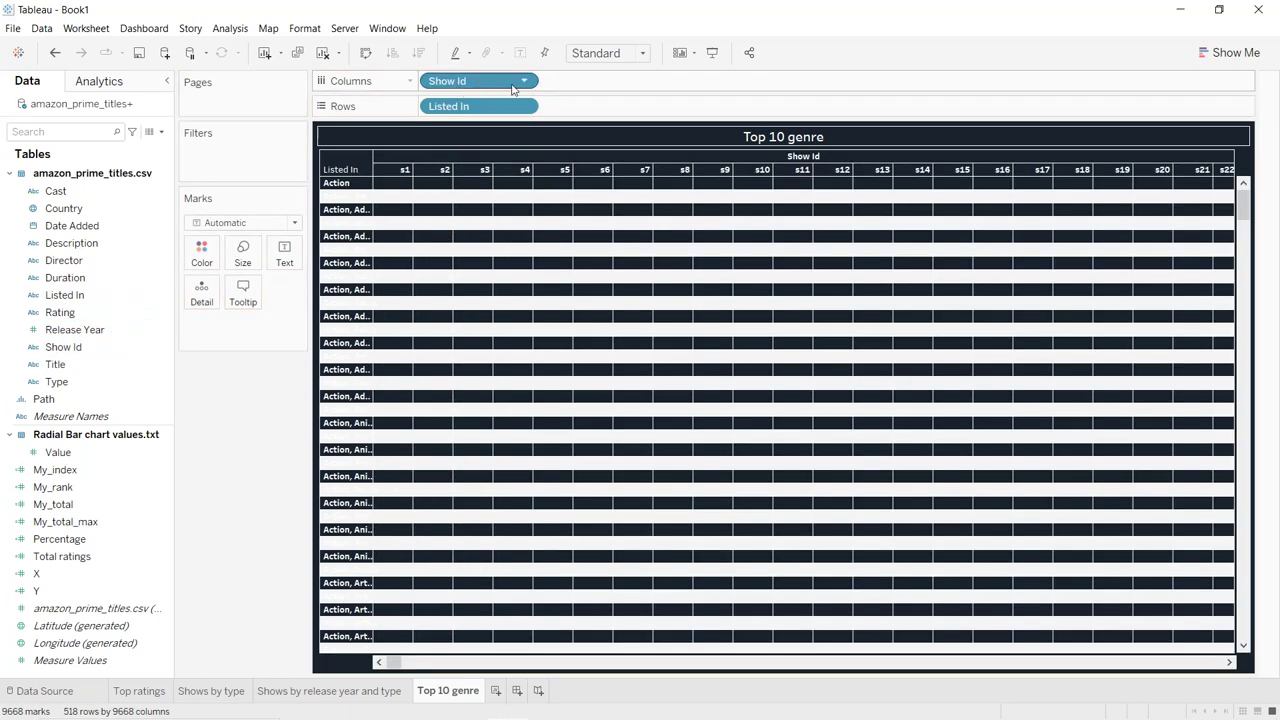
pyautogui.click(524, 81)
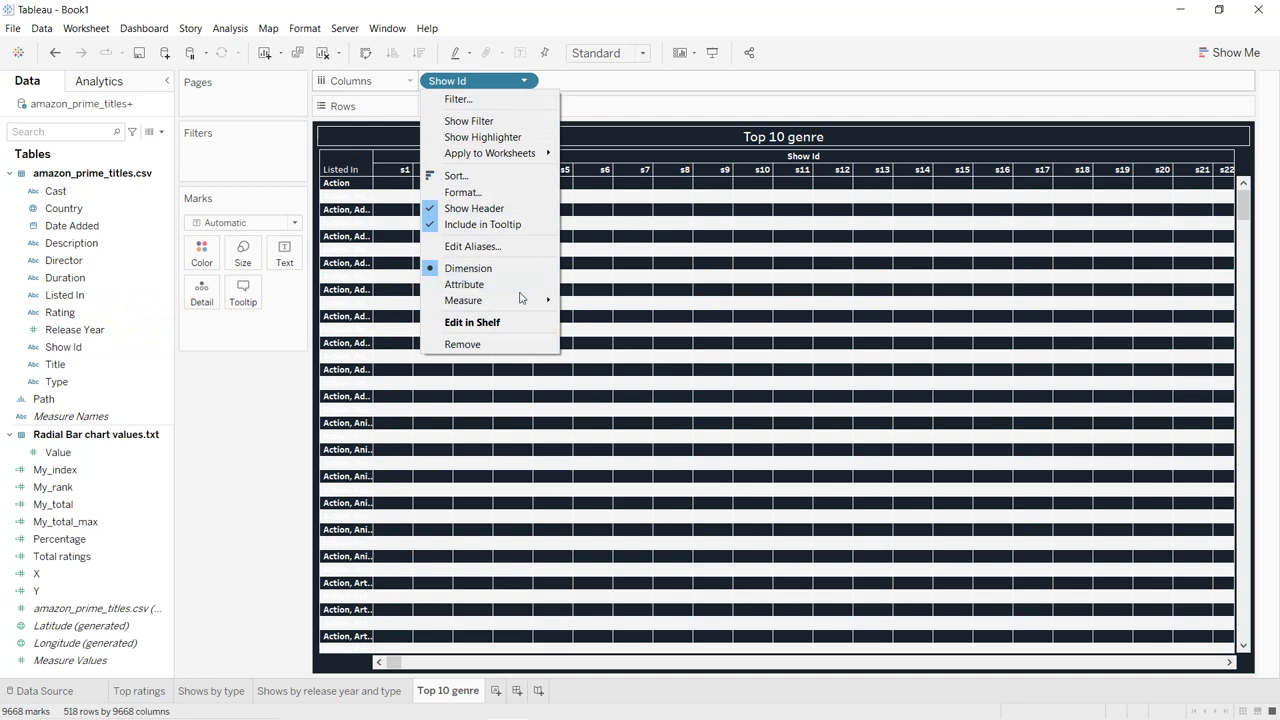
pyautogui.moveTo(520, 298)
pyautogui.click(613, 347)
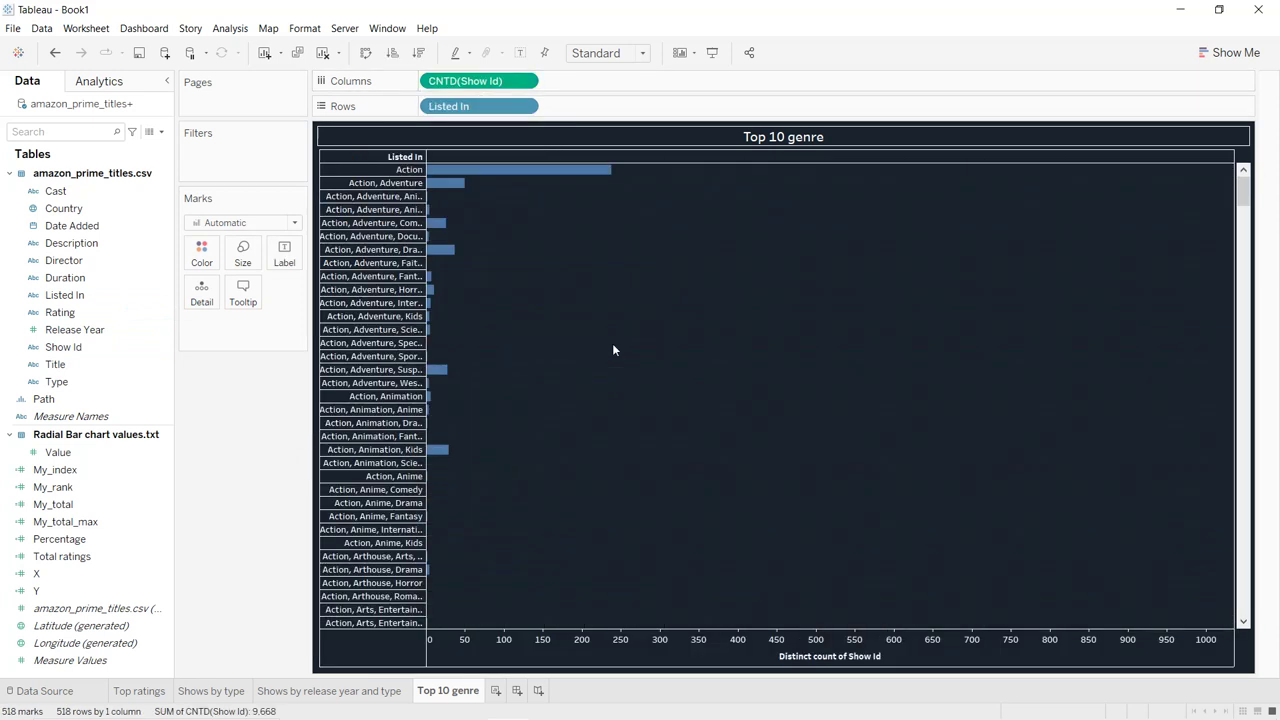
pyautogui.click(420, 53)
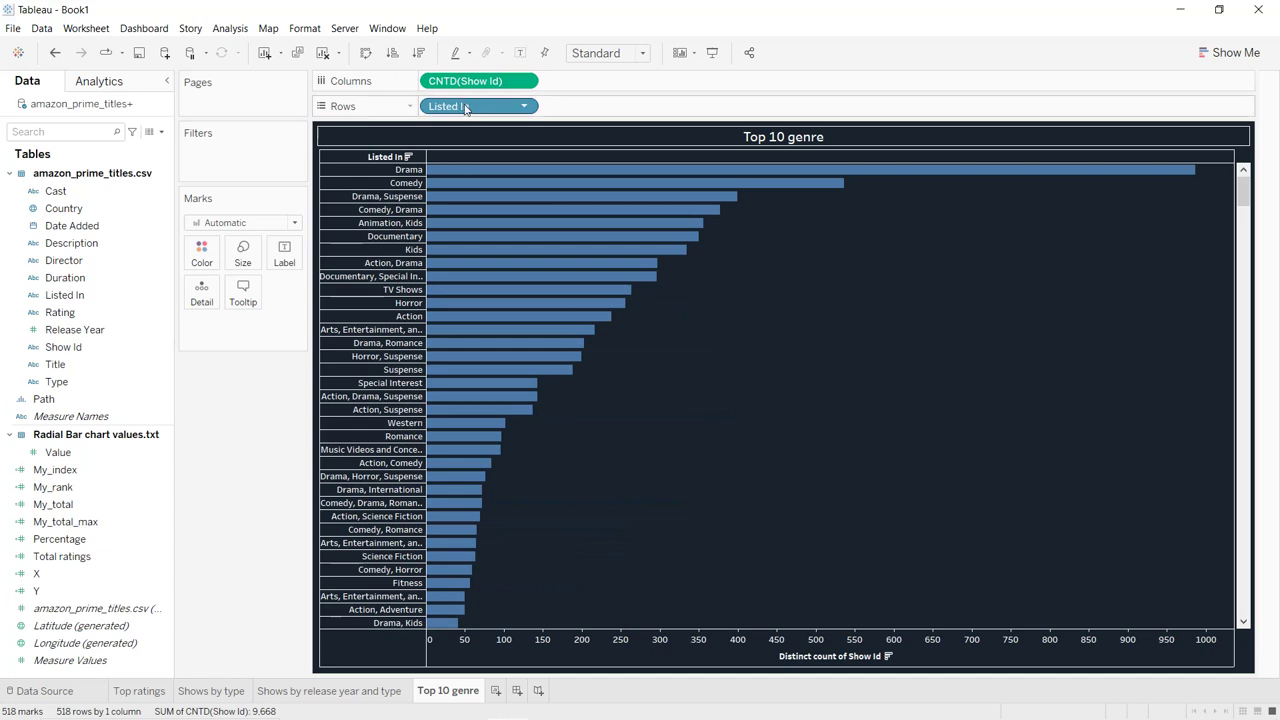
# - Filter Listed In to the top 10 by distinct count of Show Id
pyautogui.moveTo(464, 108); pyautogui.dragTo(262, 160)
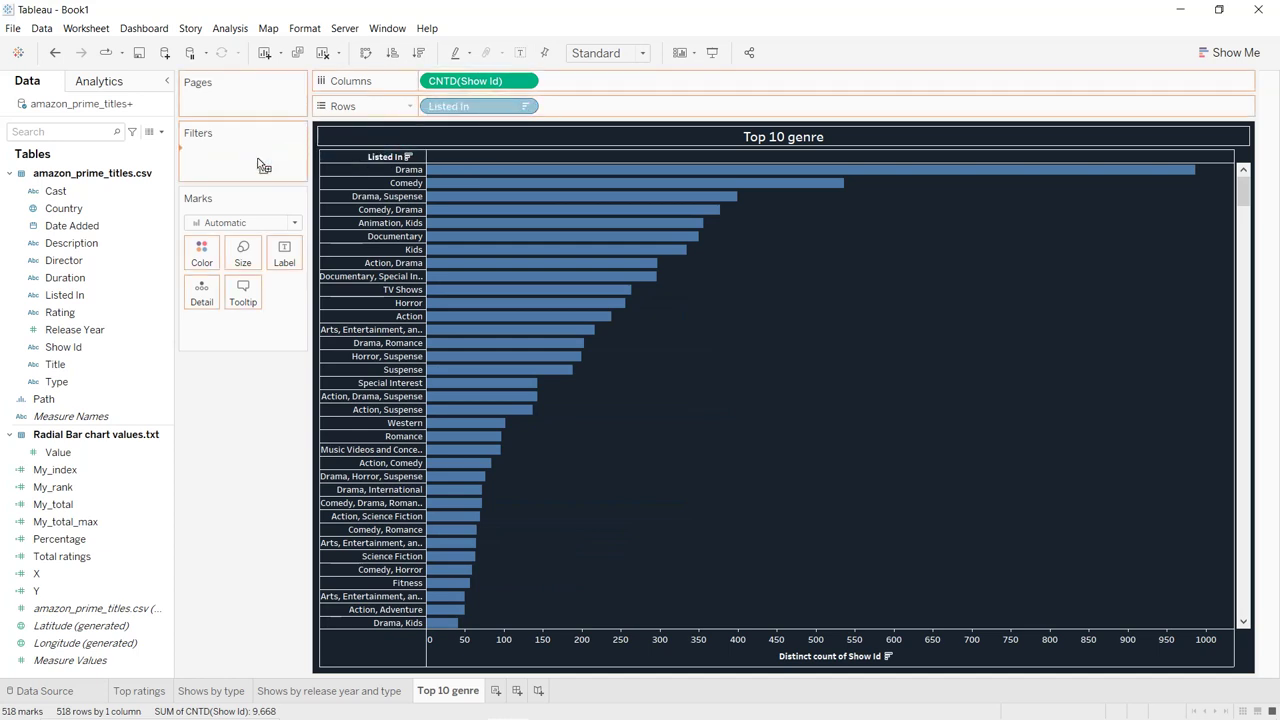
pyautogui.click(657, 170)
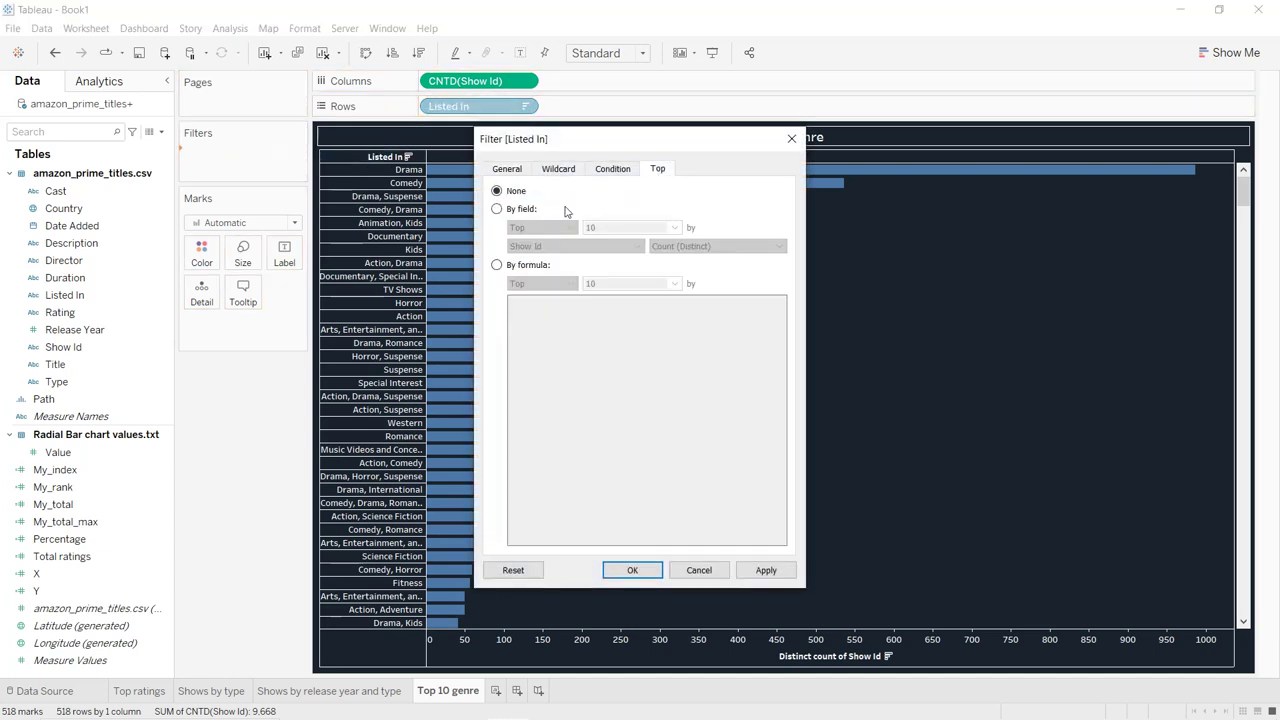
pyautogui.click(497, 209)
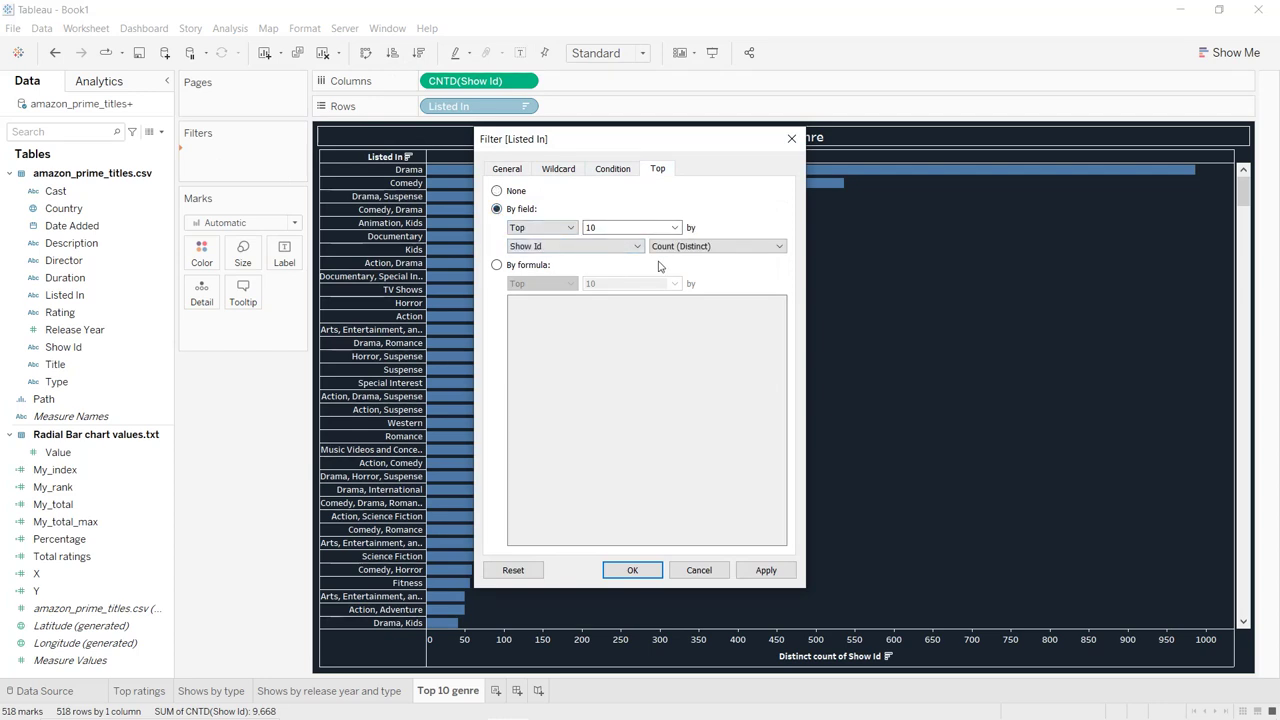
pyautogui.click(766, 570)
pyautogui.click(632, 570)
# - Fit the chart to Entire View and label the bars with the distinct count of Show Id
pyautogui.click(600, 53)
pyautogui.click(591, 118)
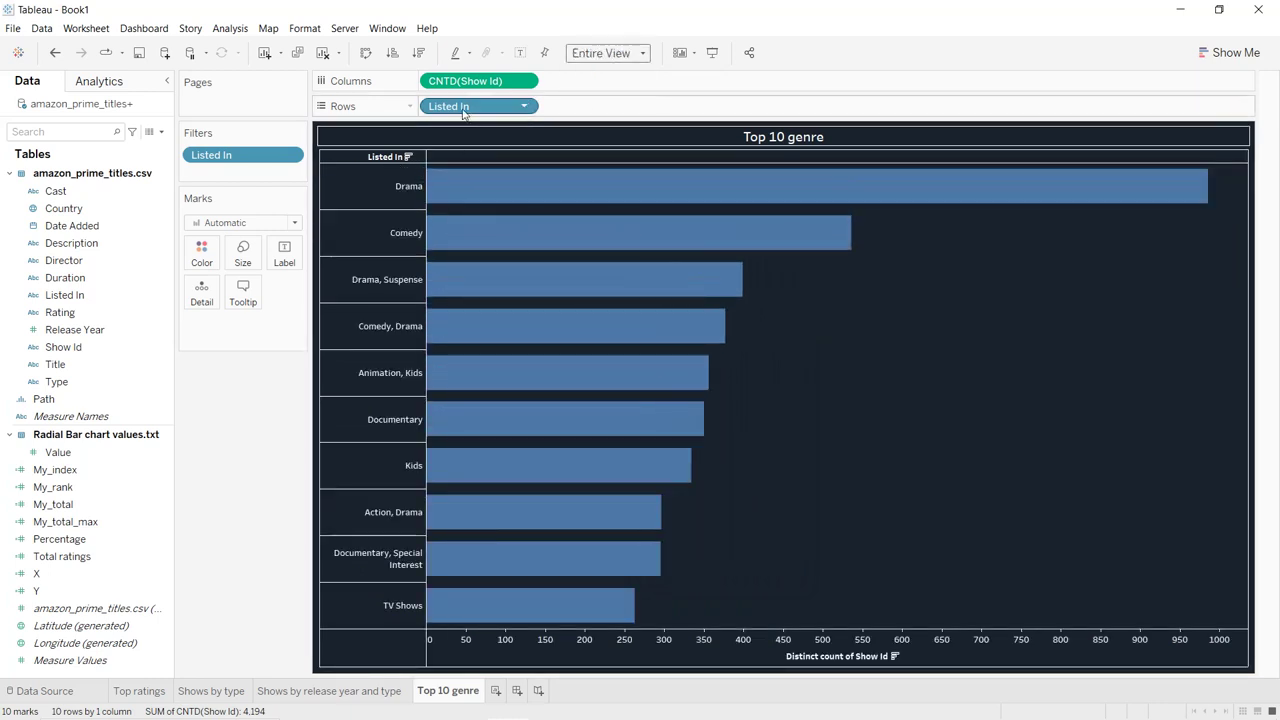
pyautogui.moveTo(457, 85); pyautogui.dragTo(284, 253)
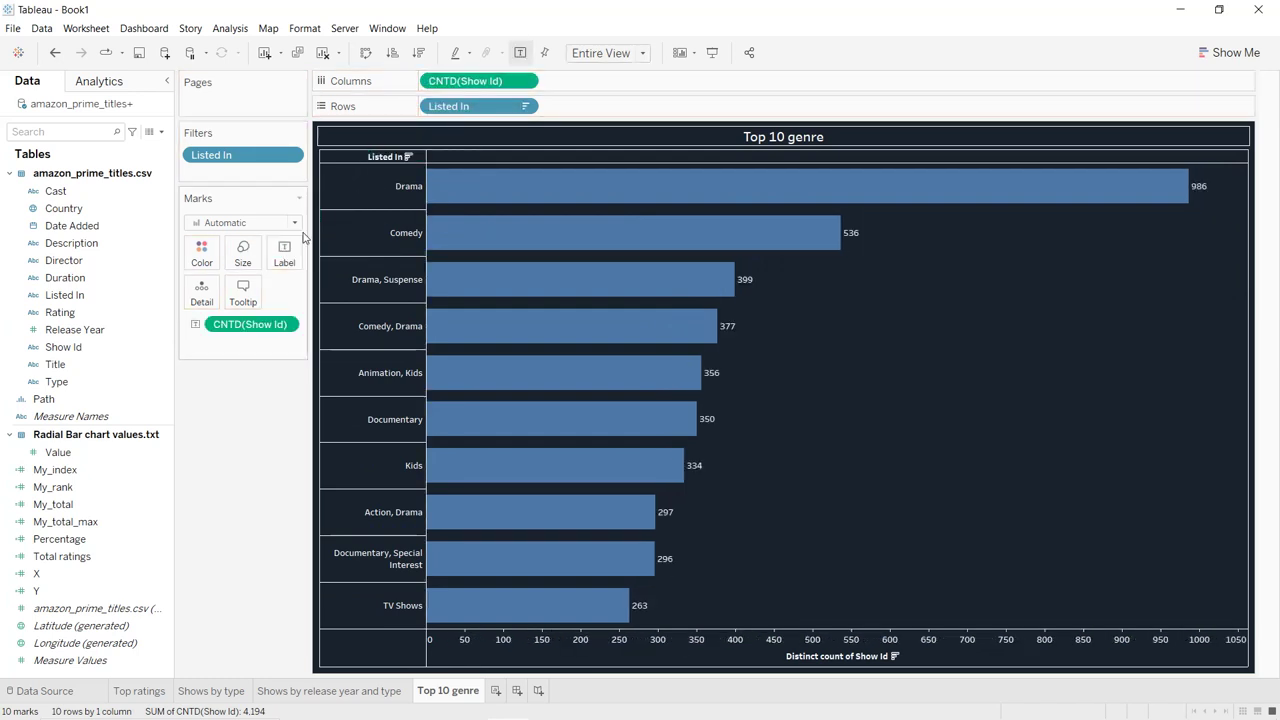
# - Clear the title of the Distinct count of Show Id axis
pyautogui.doubleClick(769, 652)
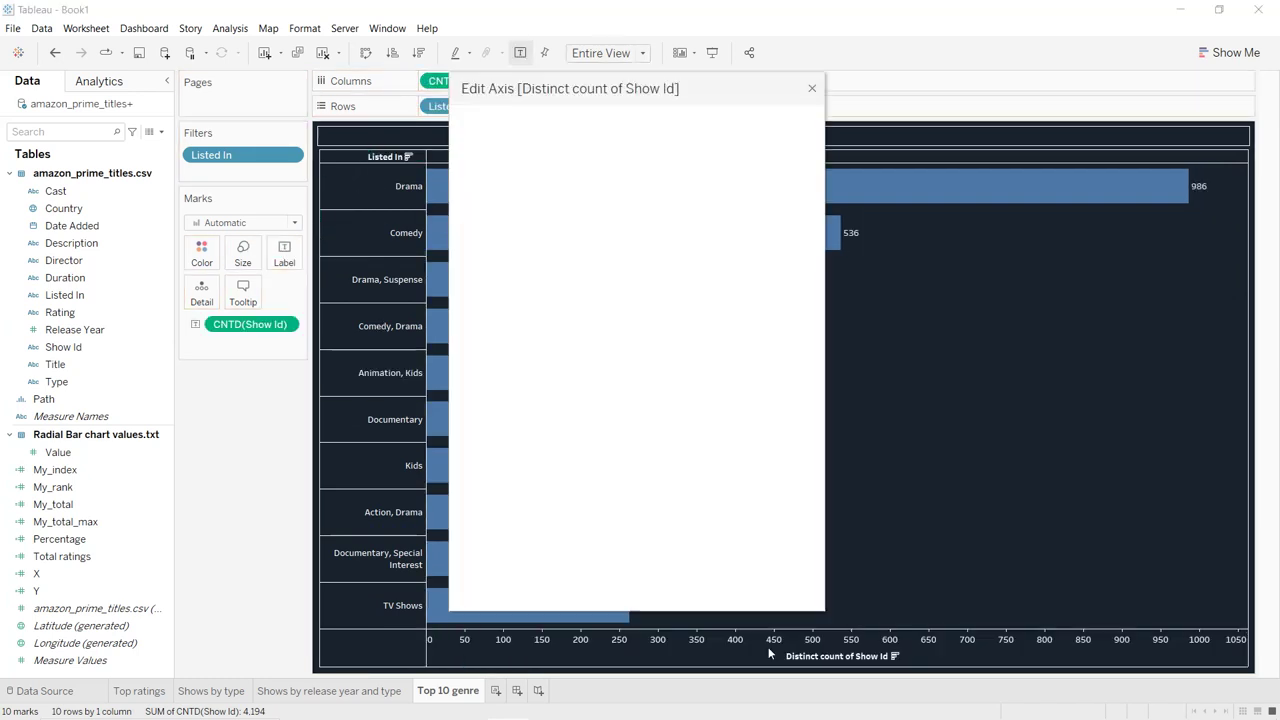
pyautogui.tripleClick(614, 469)
pyautogui.press('BackSpace')
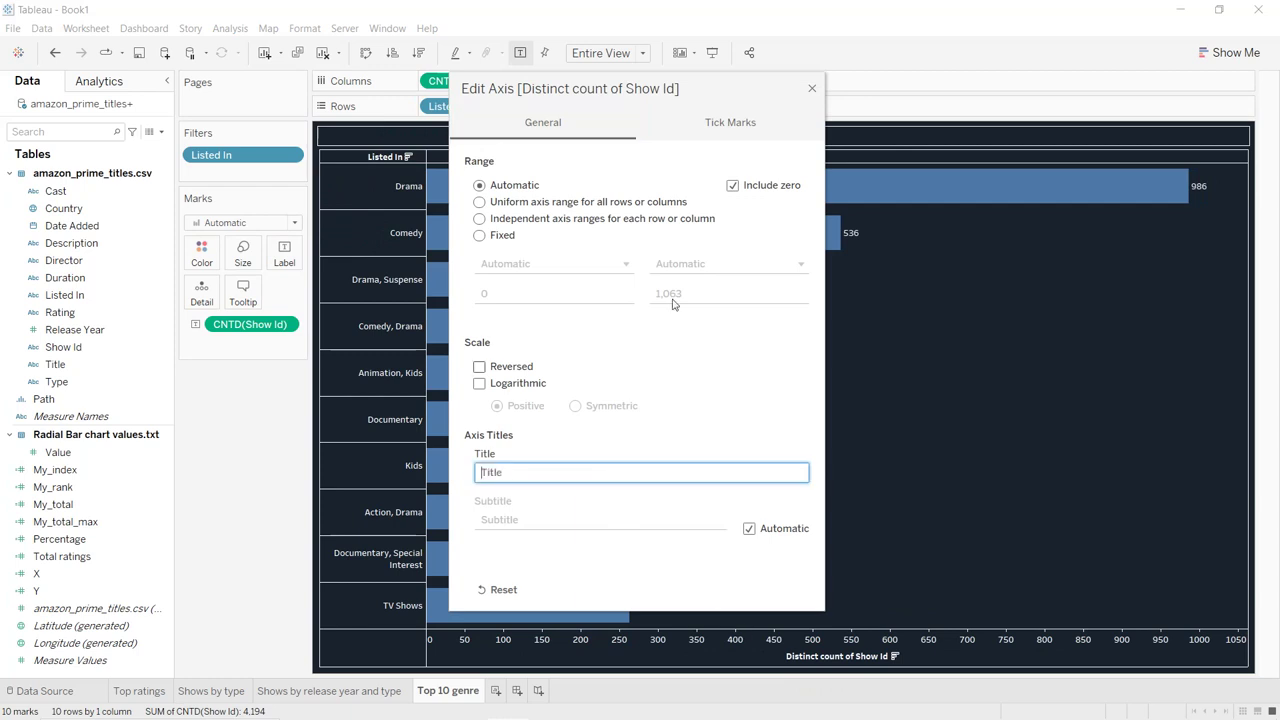
pyautogui.click(812, 90)
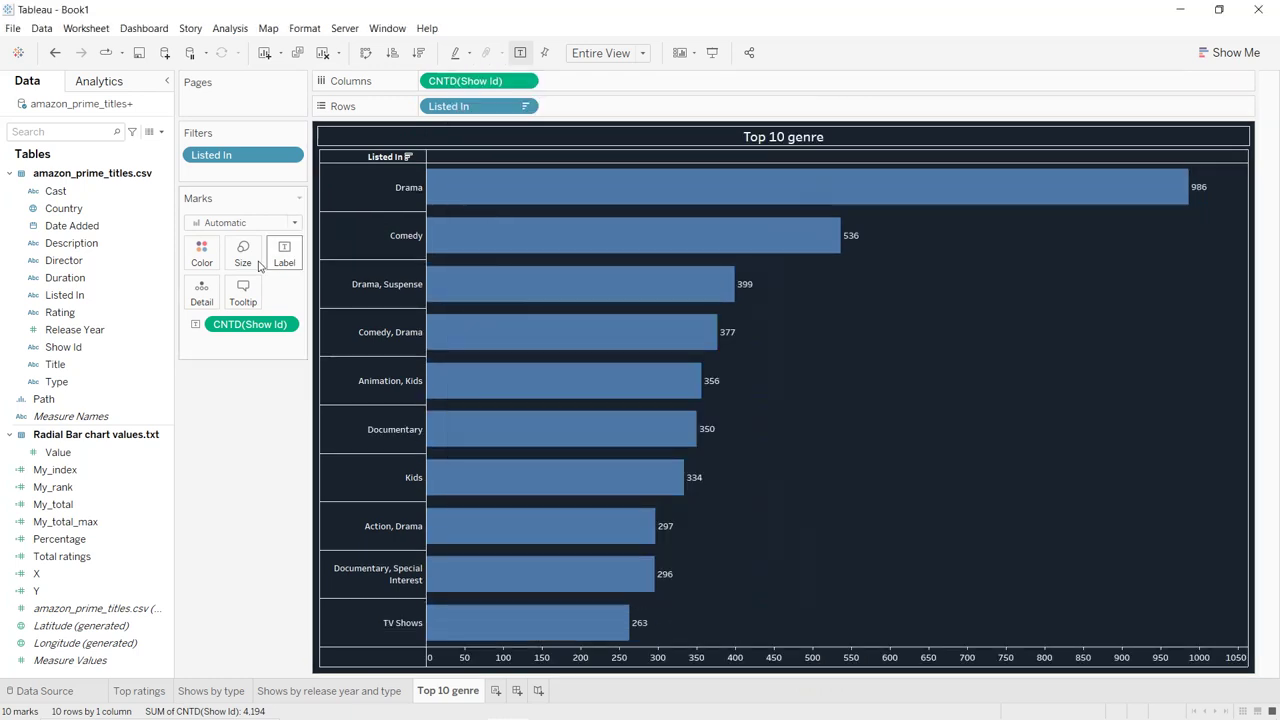
# - Color the genre bars bright blue, #00a8e1
pyautogui.click(202, 252)
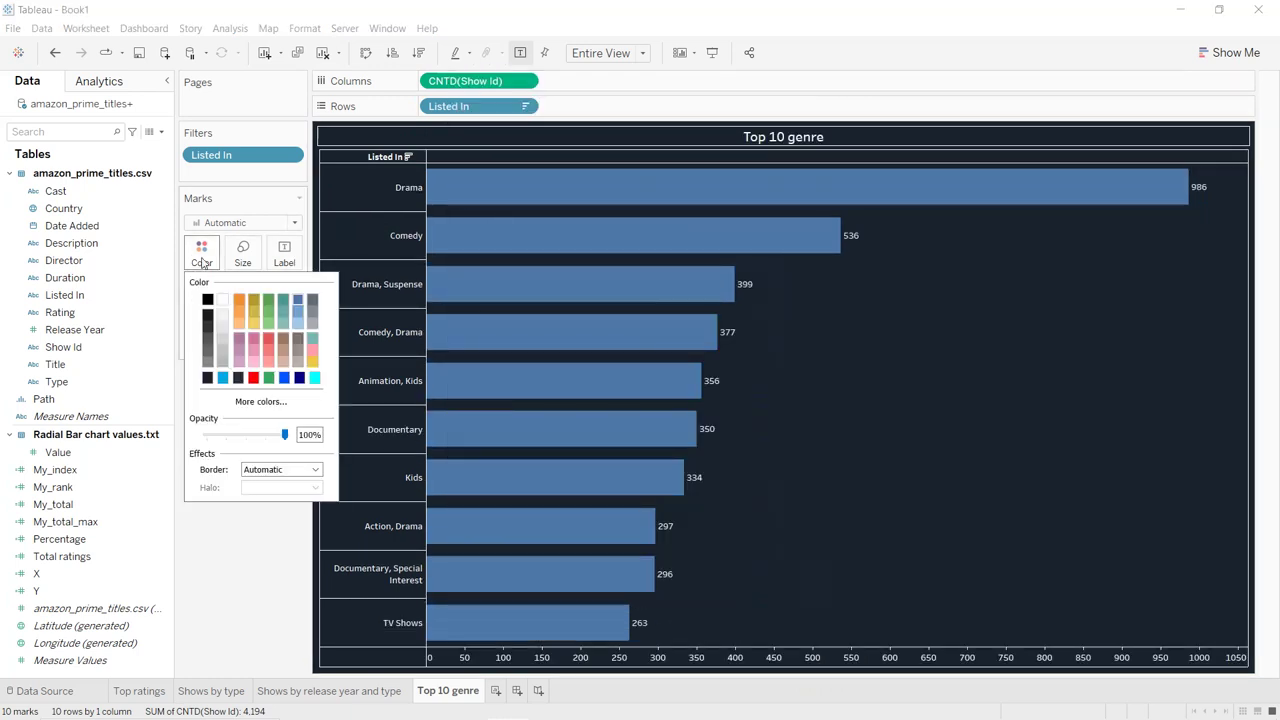
pyautogui.click(222, 378)
pyautogui.click(262, 402)
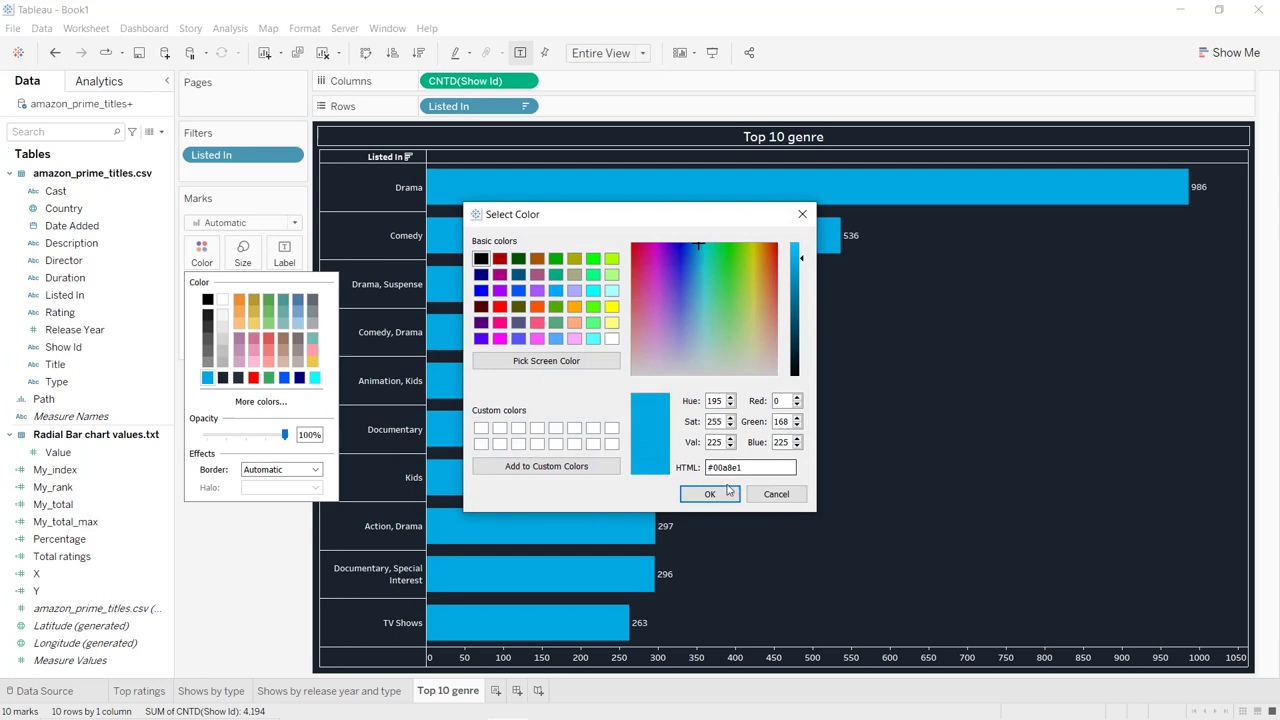
pyautogui.click(729, 492)
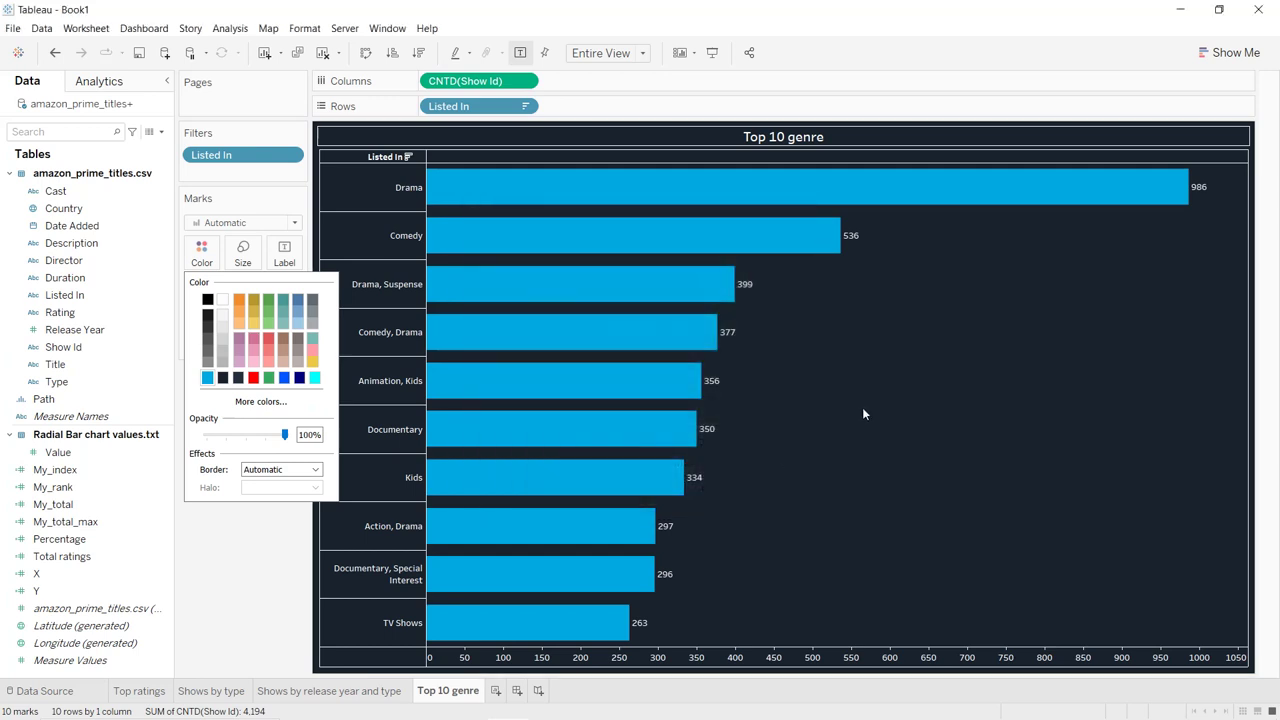
pyautogui.click(862, 407)
# - Hide the Listed In row field label on the Top 10 genre chart
pyautogui.rightClick(386, 157)
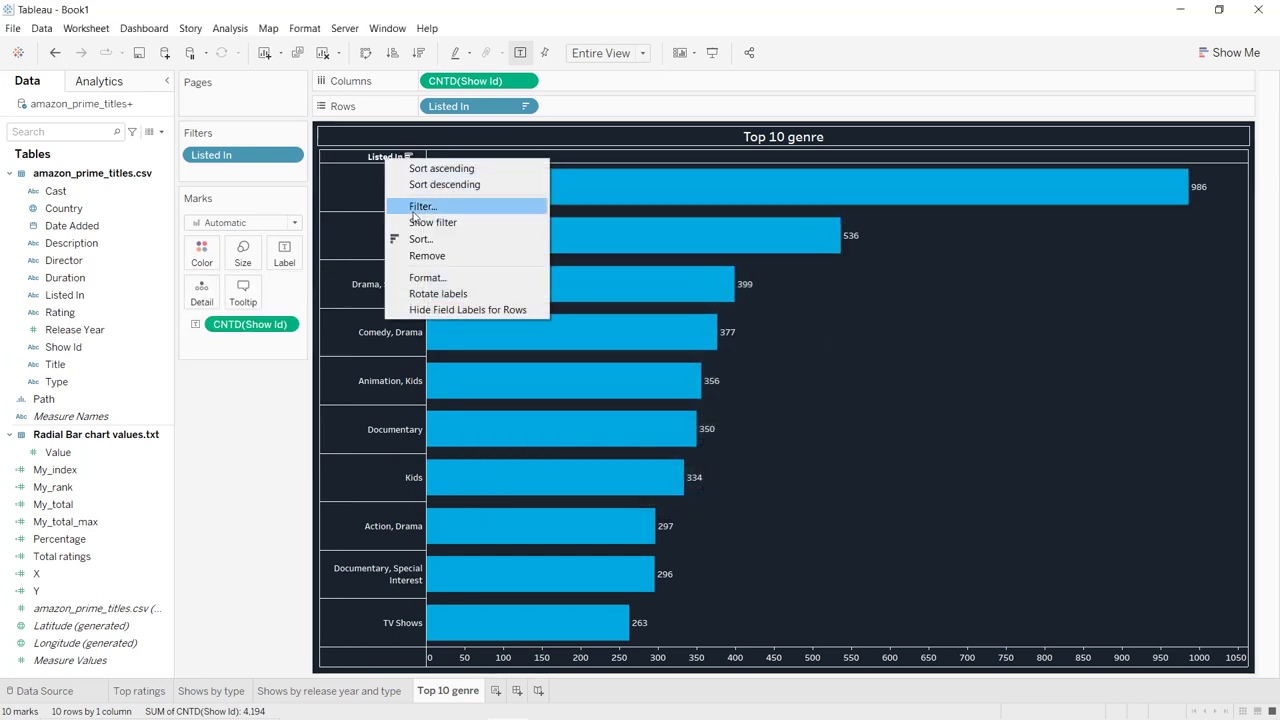
pyautogui.click(432, 310)
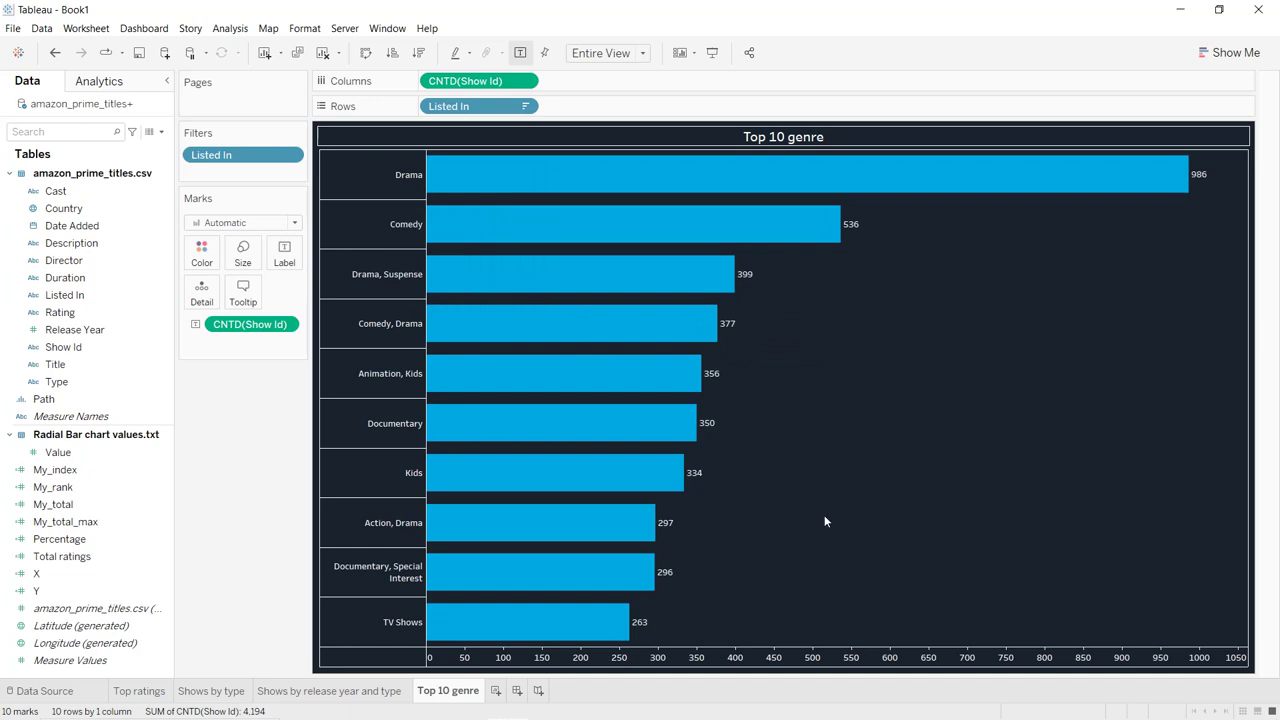
# - Duplicate the Top 10 genre worksheet and remove all fields from the copy, including the Listed In filter
pyautogui.rightClick(458, 692)
pyautogui.click(500, 546)
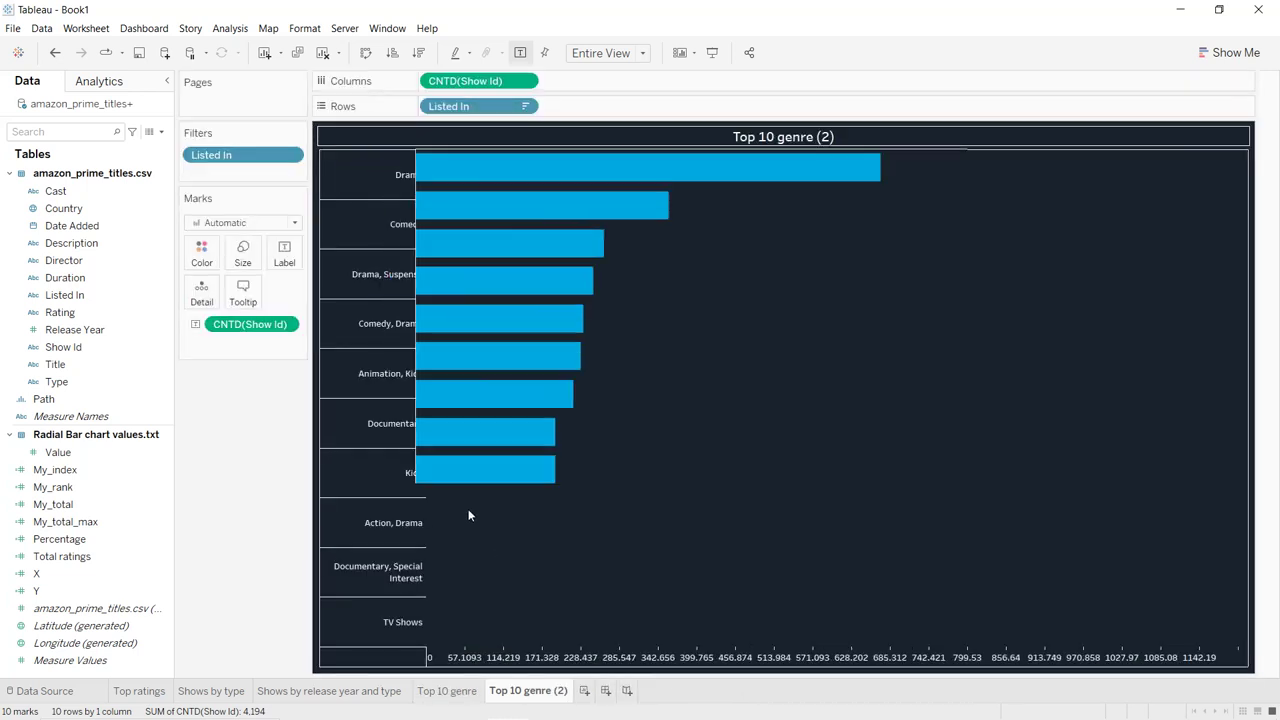
pyautogui.moveTo(250, 324); pyautogui.dragTo(300, 300)
pyautogui.moveTo(470, 106); pyautogui.dragTo(300, 200)
pyautogui.moveTo(483, 81); pyautogui.dragTo(262, 405)
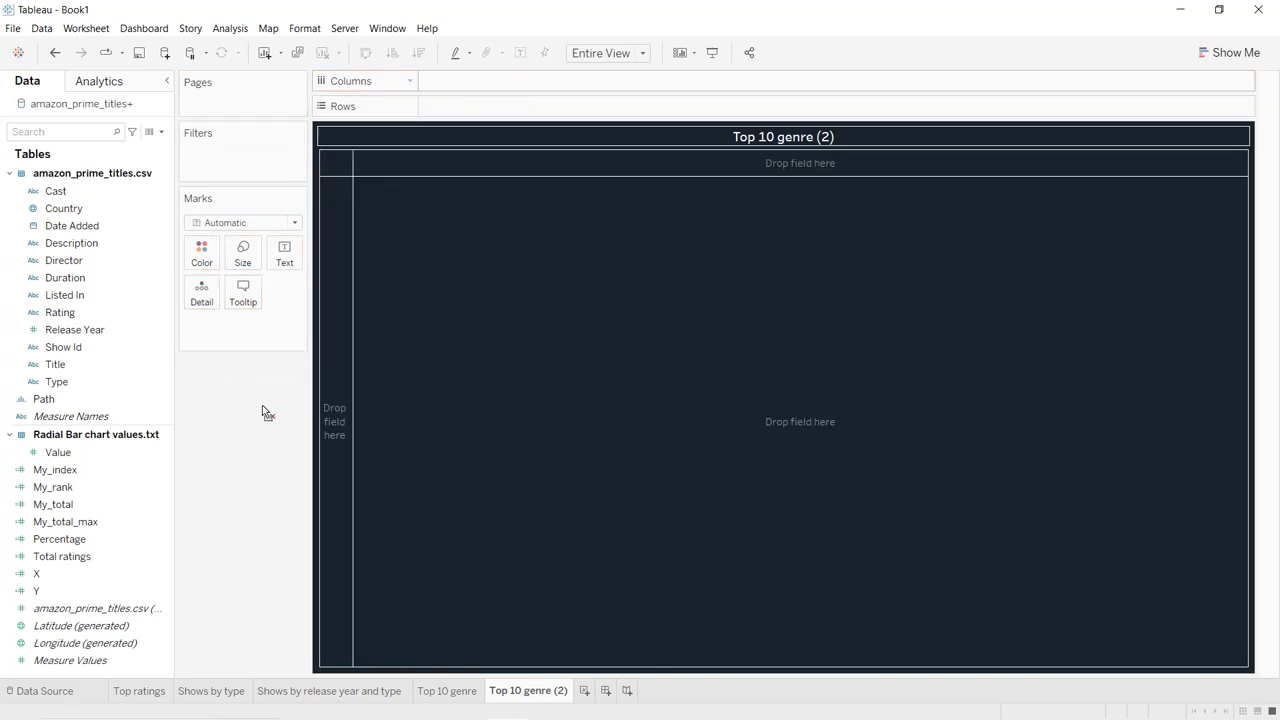
# - Rename the duplicated worksheet as Total shows by country
pyautogui.doubleClick(530, 690)
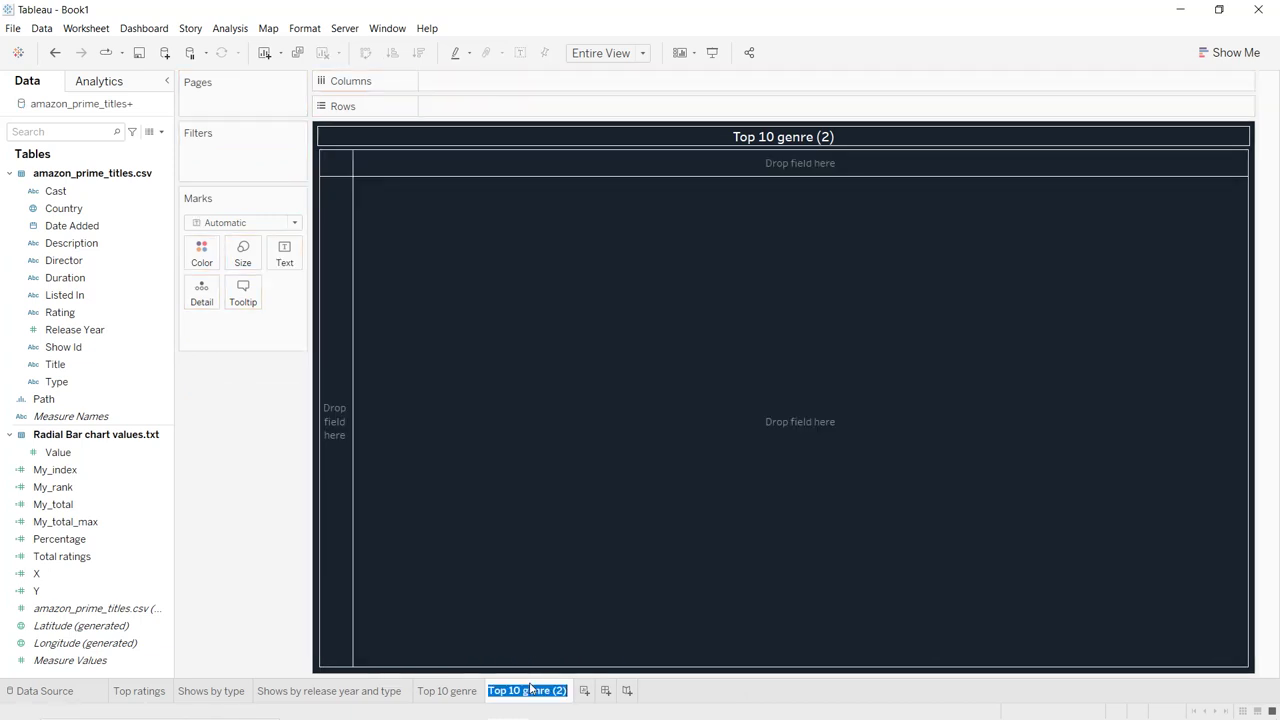
pyautogui.write('Total sh')
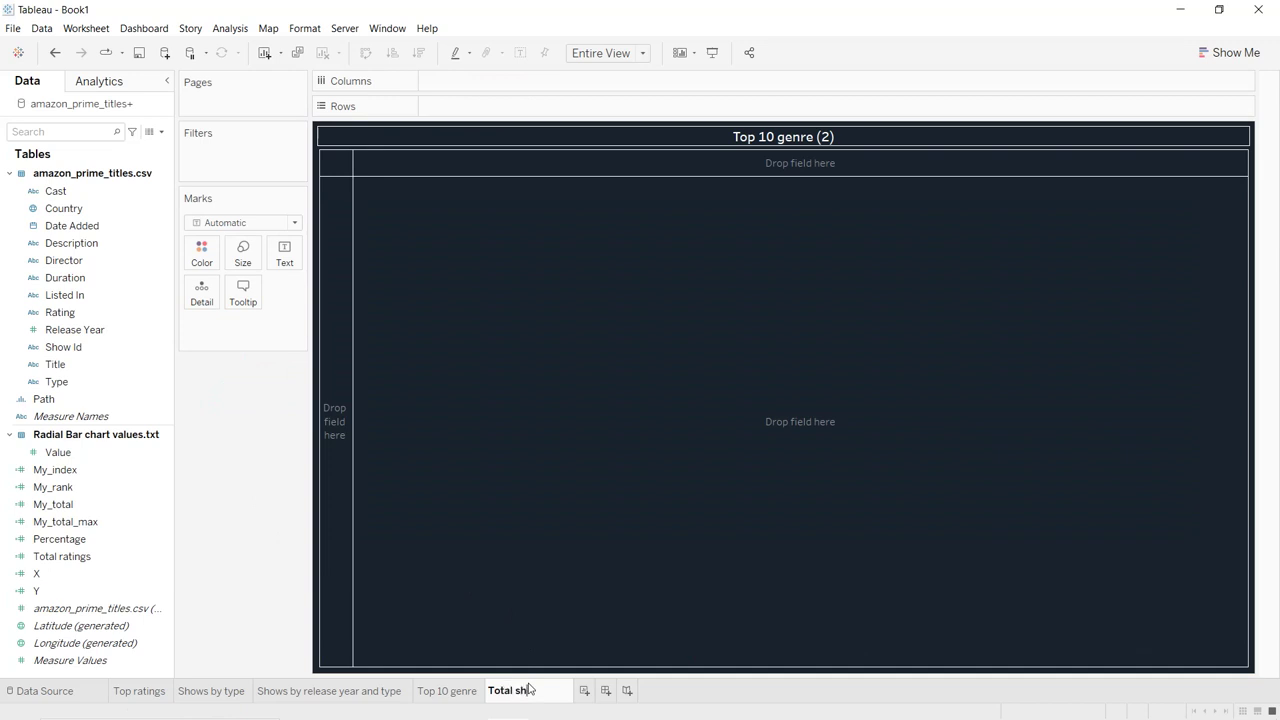
pyautogui.write('ows by country')
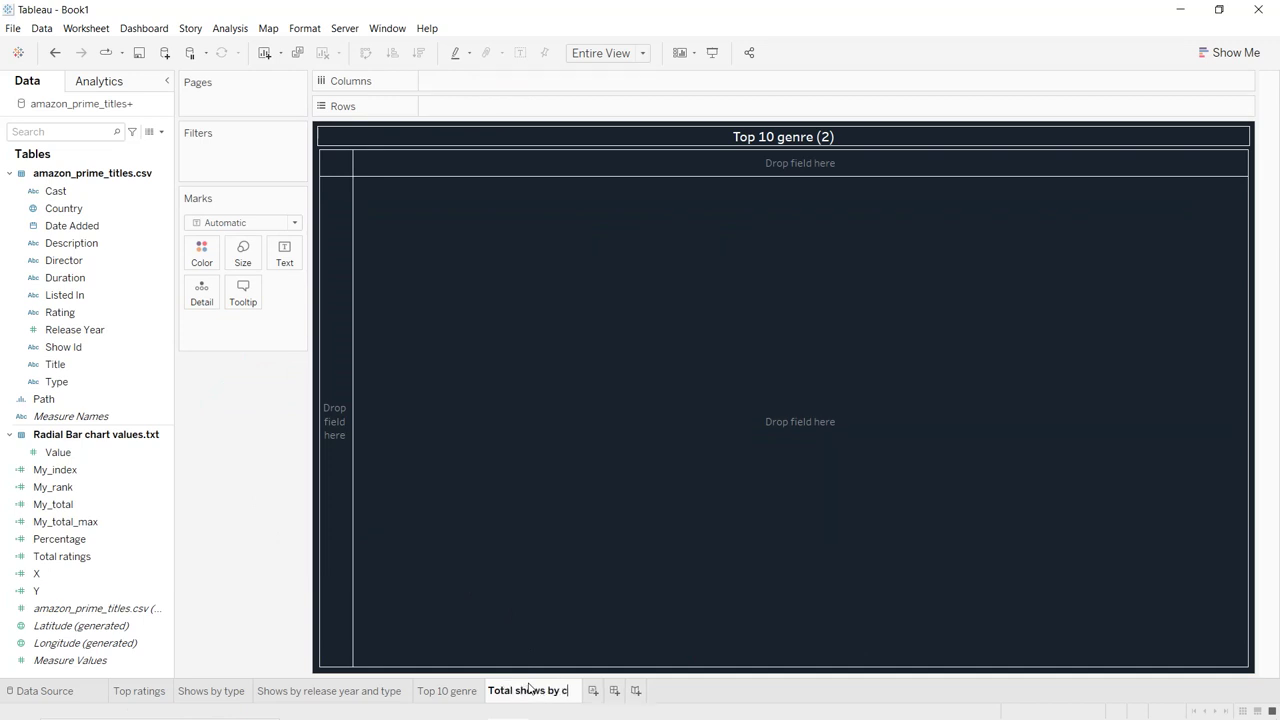
pyautogui.press('Return')
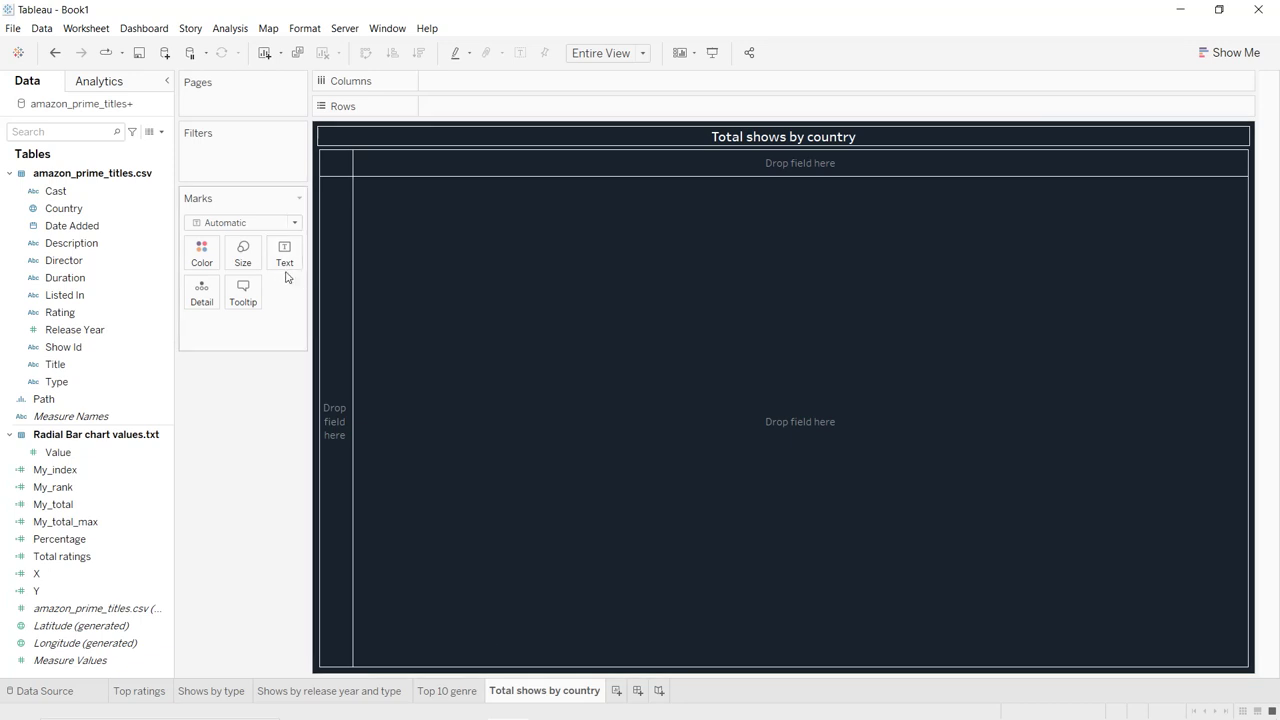
# - Build a text table of the distinct count of Show Id by Country and set its fit to Standard
pyautogui.click(78, 213)
pyautogui.moveTo(76, 213); pyautogui.dragTo(476, 114)
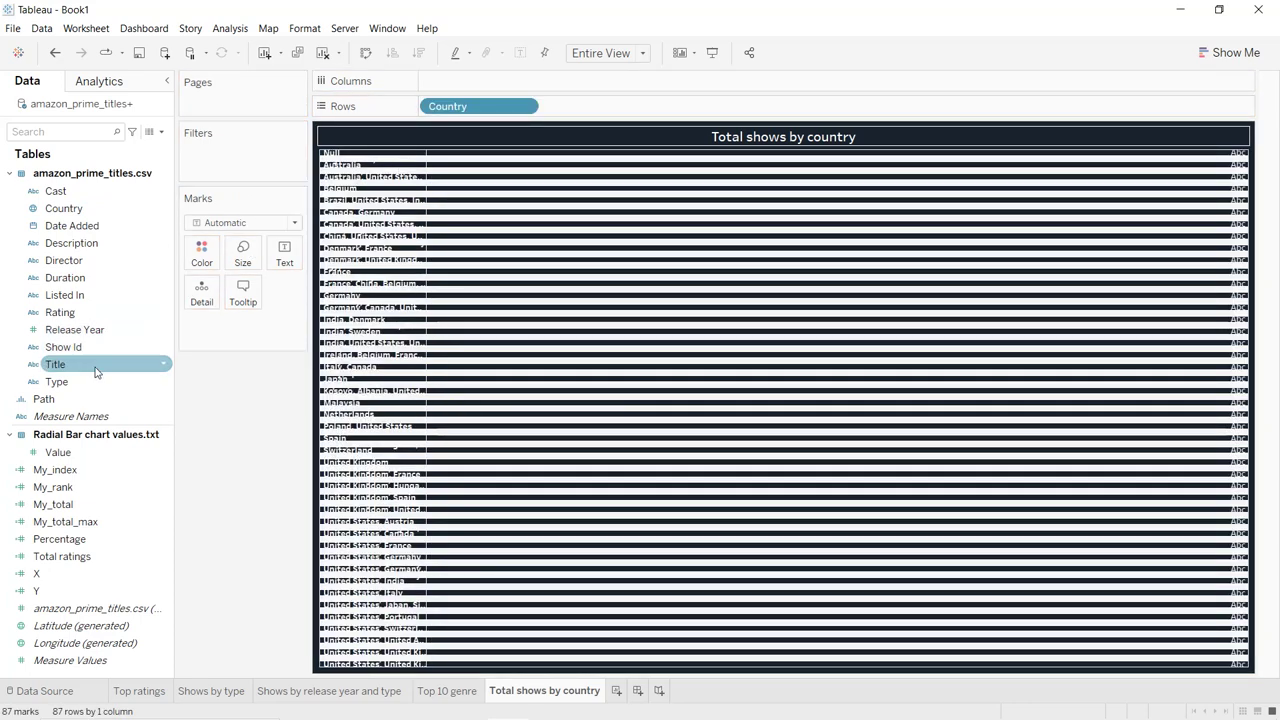
pyautogui.moveTo(92, 362); pyautogui.dragTo(285, 268)
pyautogui.click(287, 324)
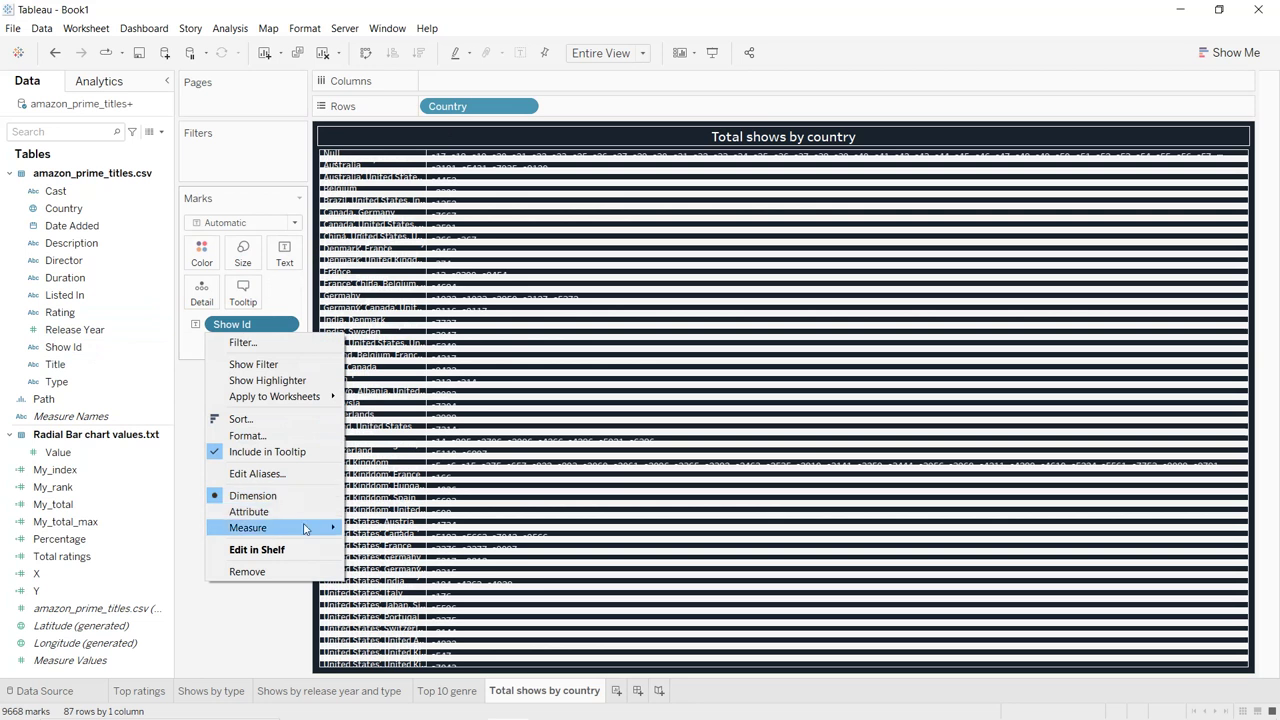
pyautogui.moveTo(310, 528)
pyautogui.click(395, 574)
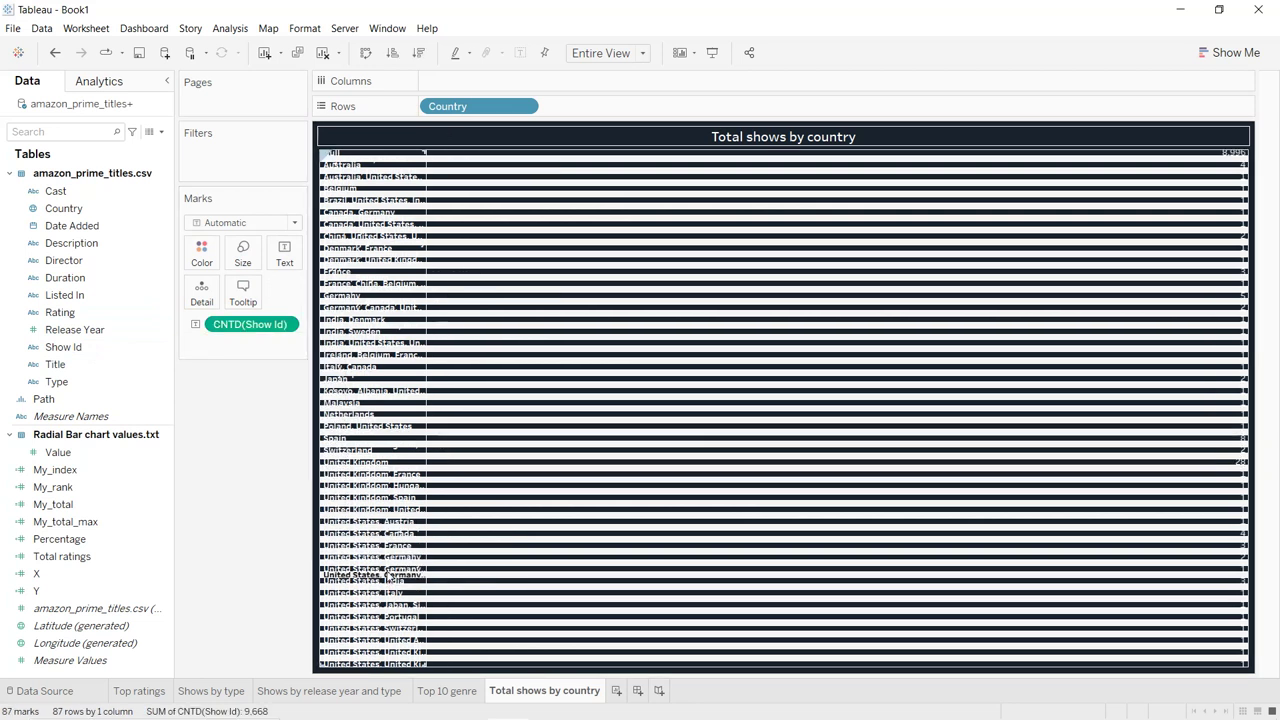
pyautogui.click(608, 53)
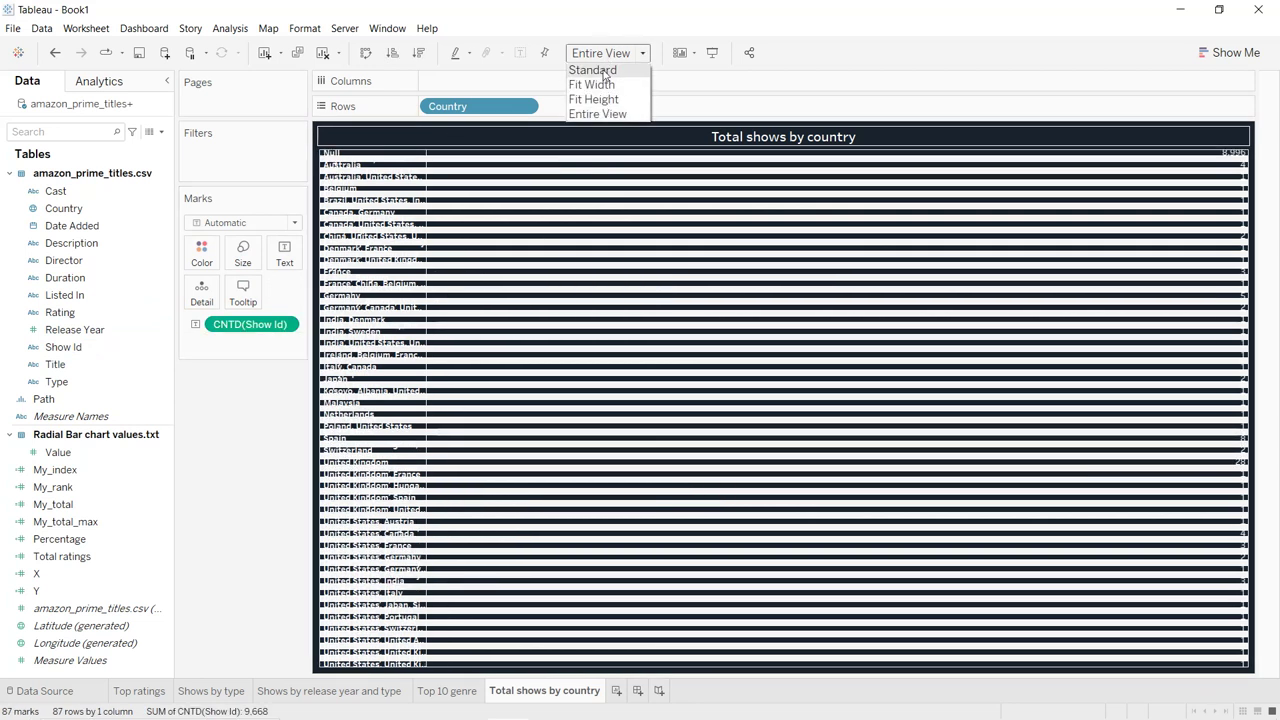
pyautogui.click(604, 71)
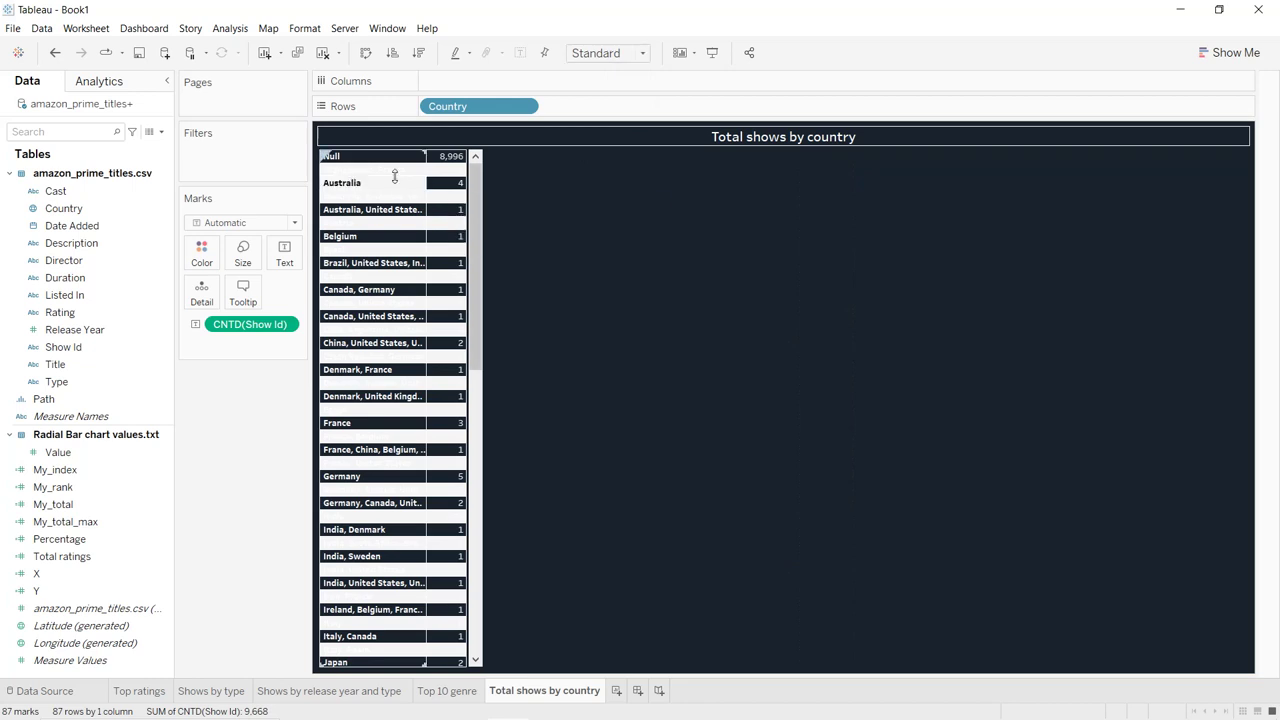
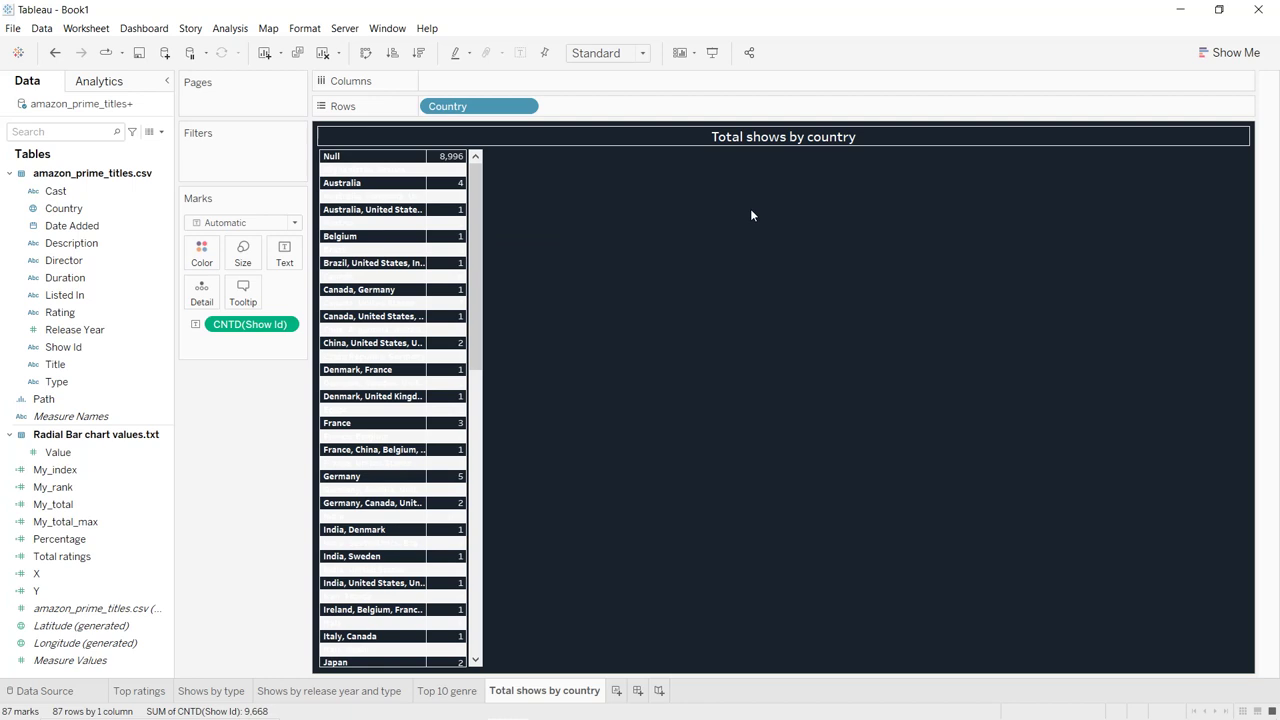
# - Remove Country and the distinct count of Show Id from the worksheet
pyautogui.moveTo(249, 326); pyautogui.dragTo(245, 467)
pyautogui.moveTo(447, 106); pyautogui.dragTo(263, 400)
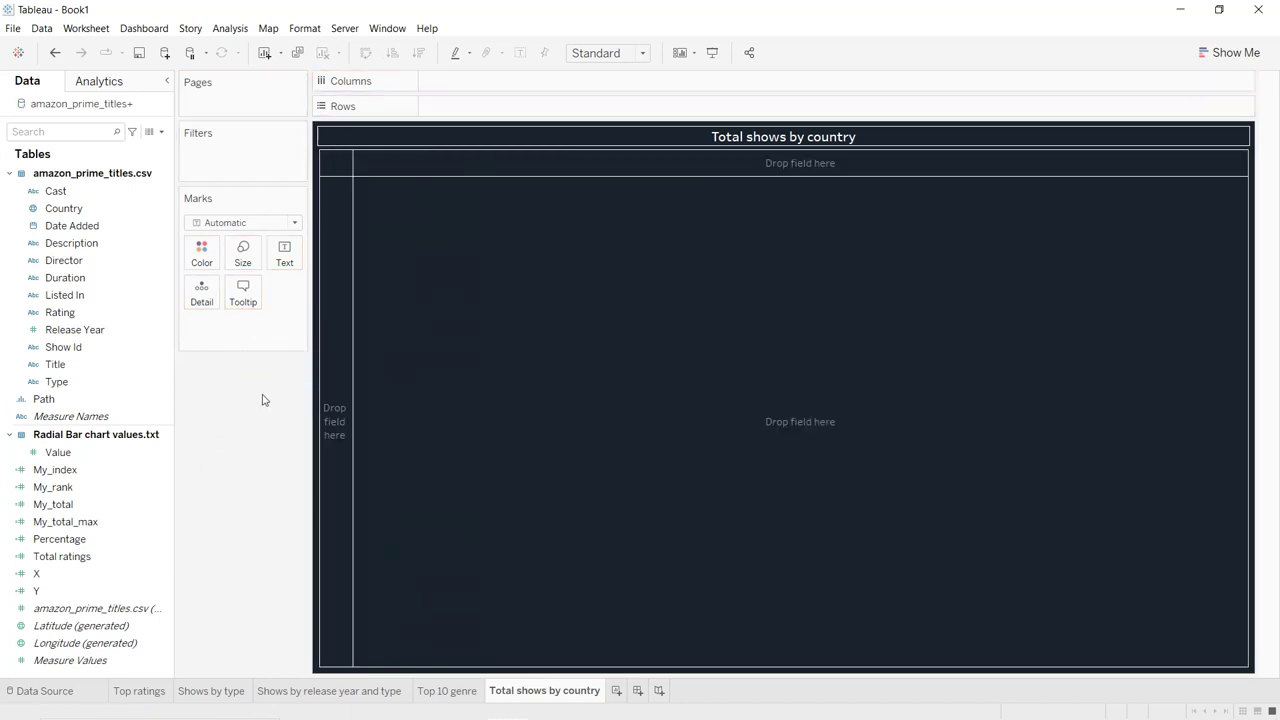
# - Plot Country on a map and switch to the dark background map
pyautogui.doubleClick(96, 213)
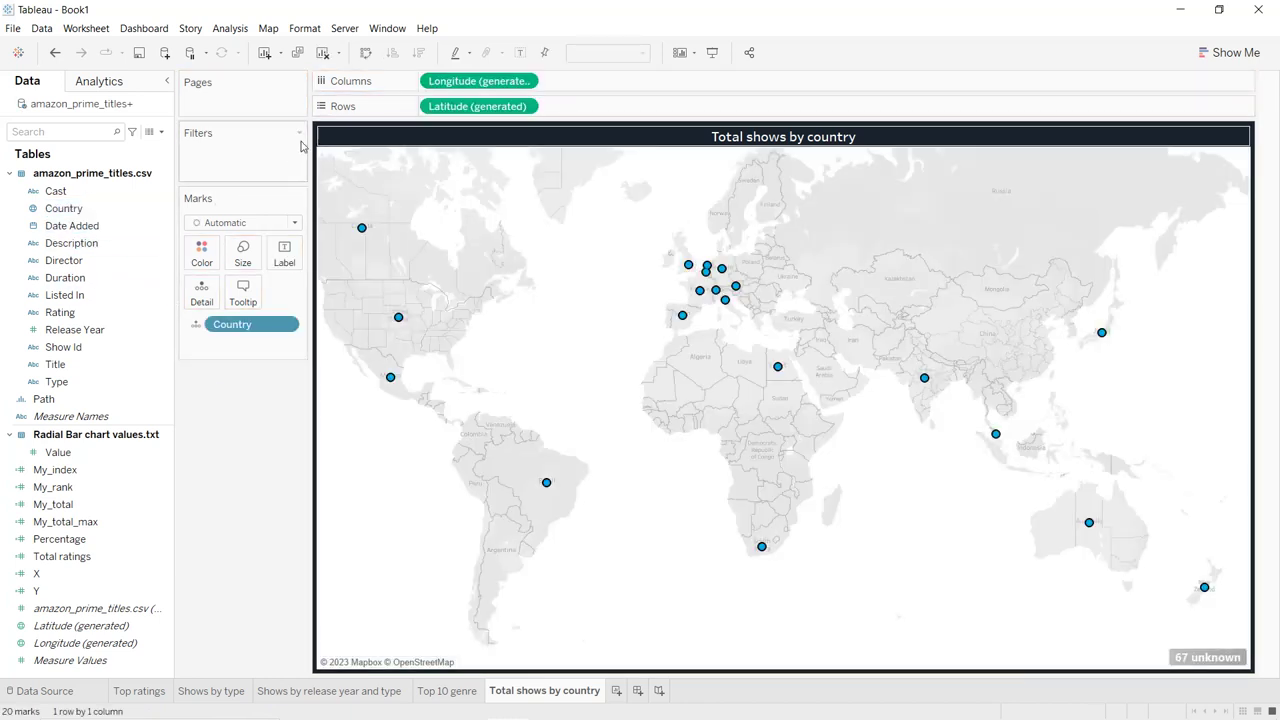
pyautogui.click(276, 32)
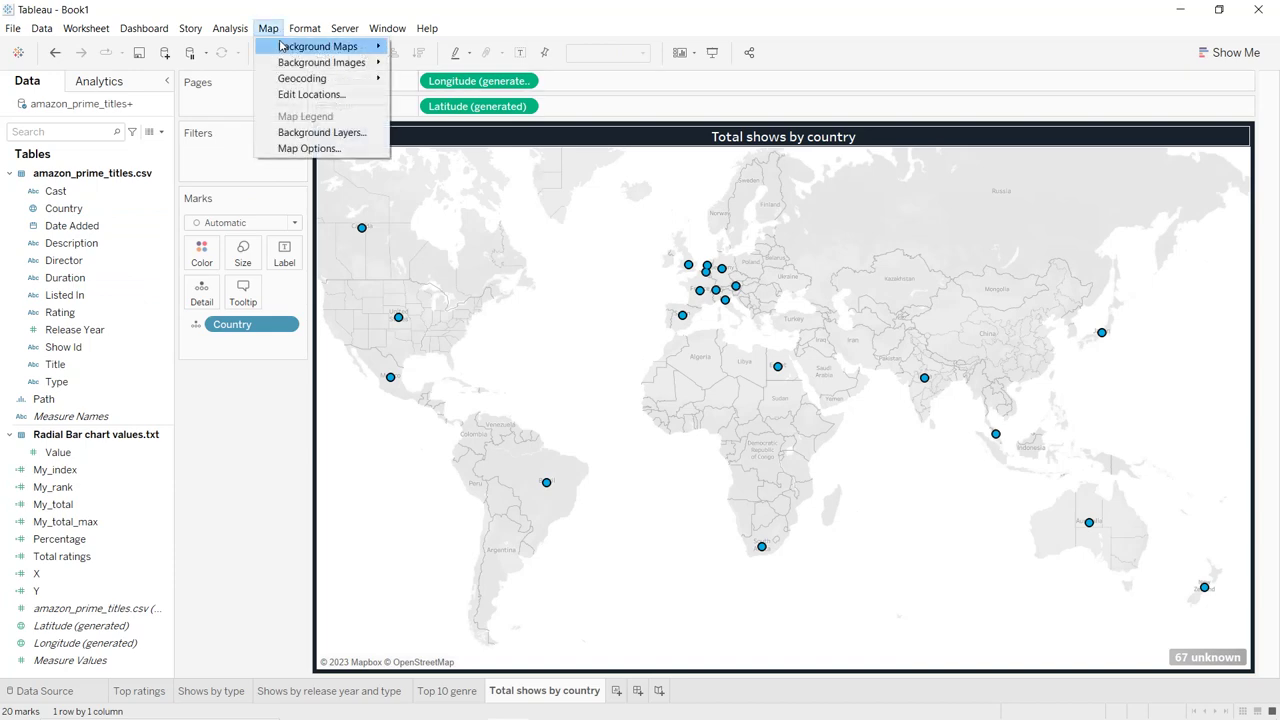
pyautogui.click(425, 78)
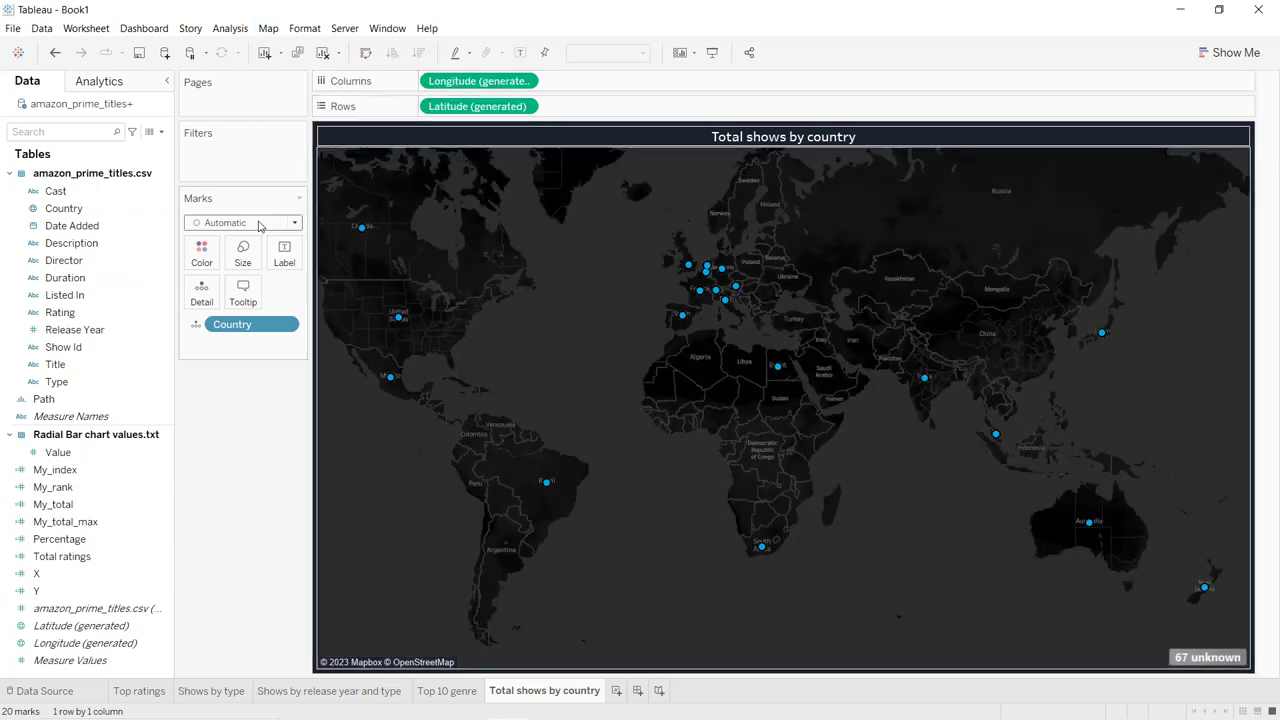
# - Change the mark type to Map and hide the unknown locations indicator
pyautogui.click(258, 225)
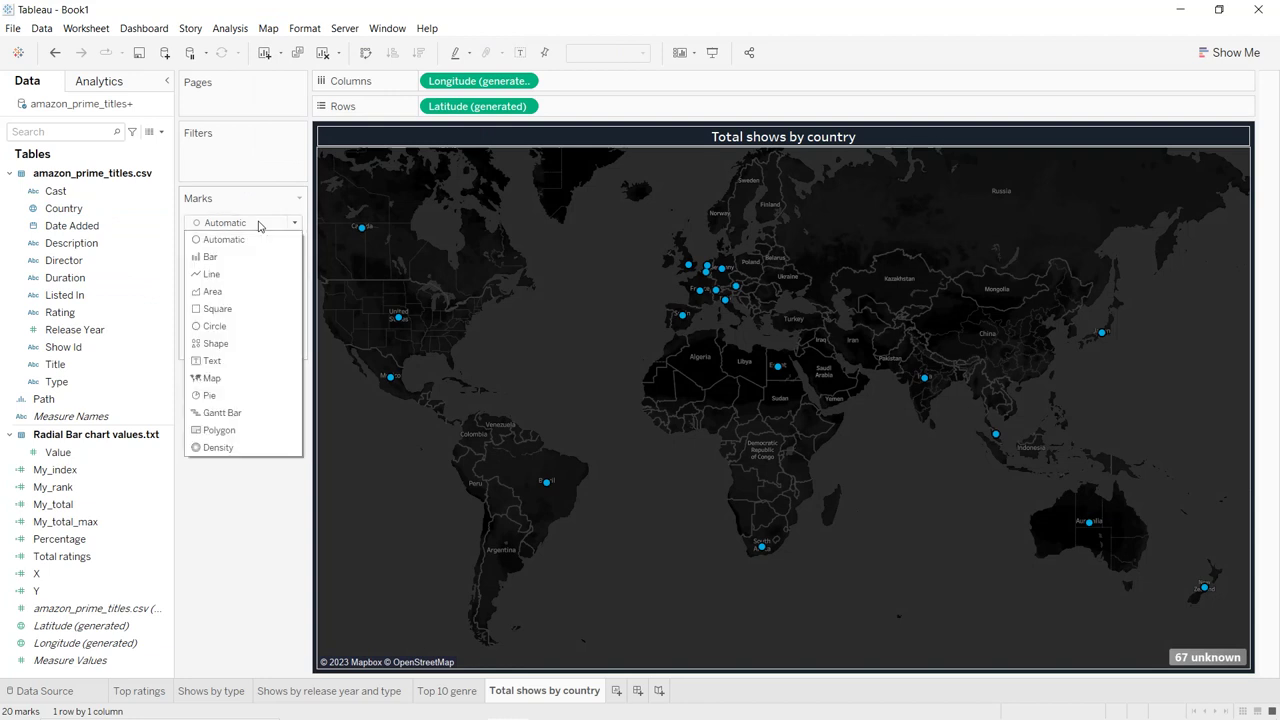
pyautogui.press('Escape')
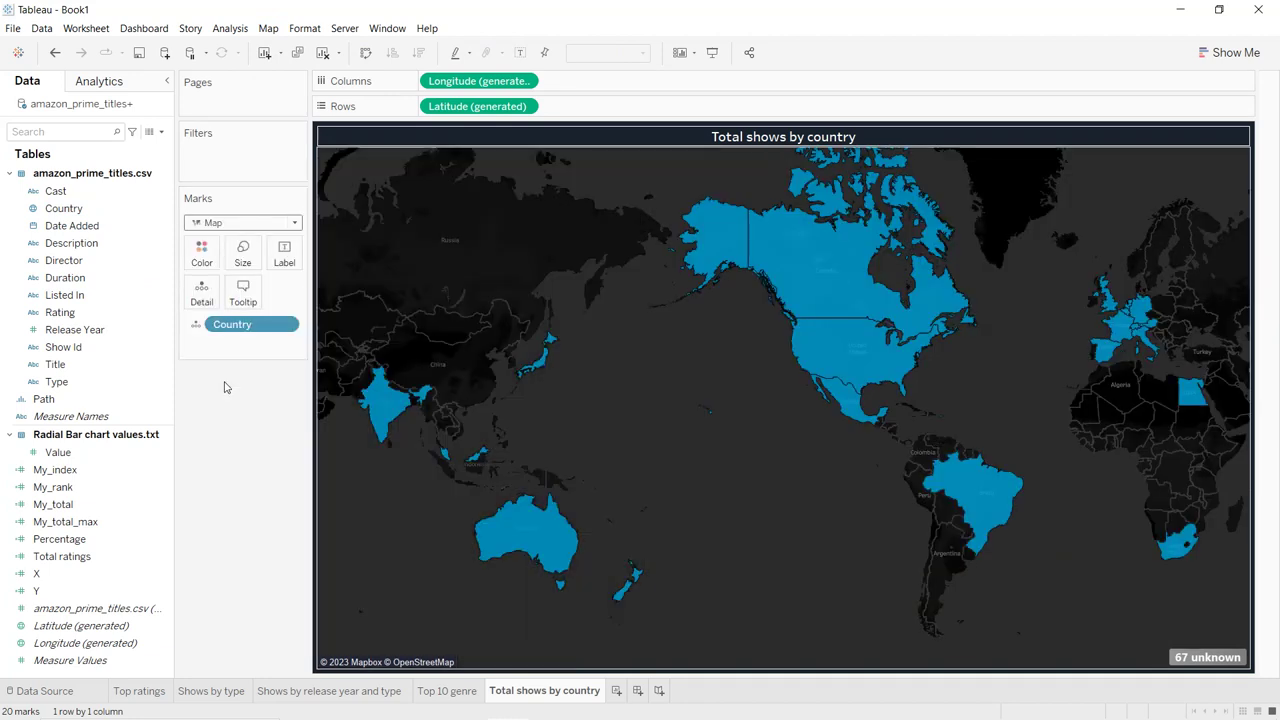
pyautogui.rightClick(1188, 656)
pyautogui.click(1195, 663)
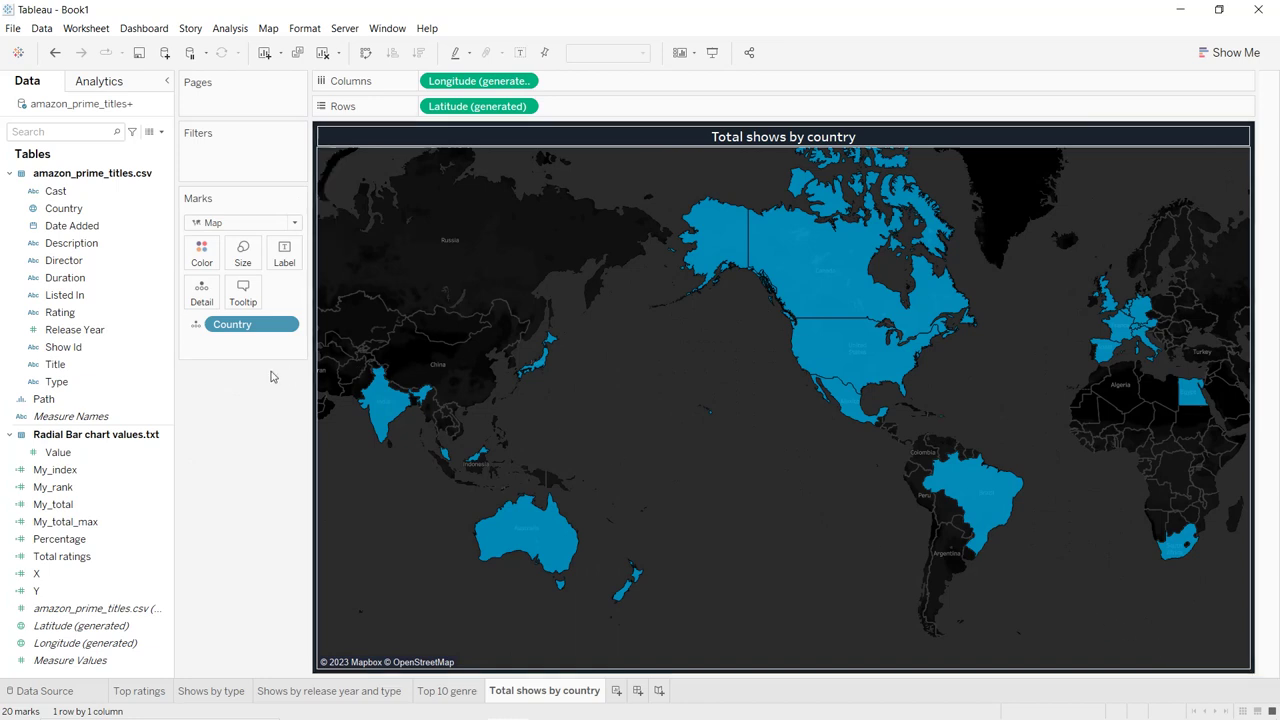
# - Color the countries on the map by the distinct count of Show Id
pyautogui.moveTo(78, 353); pyautogui.dragTo(201, 264)
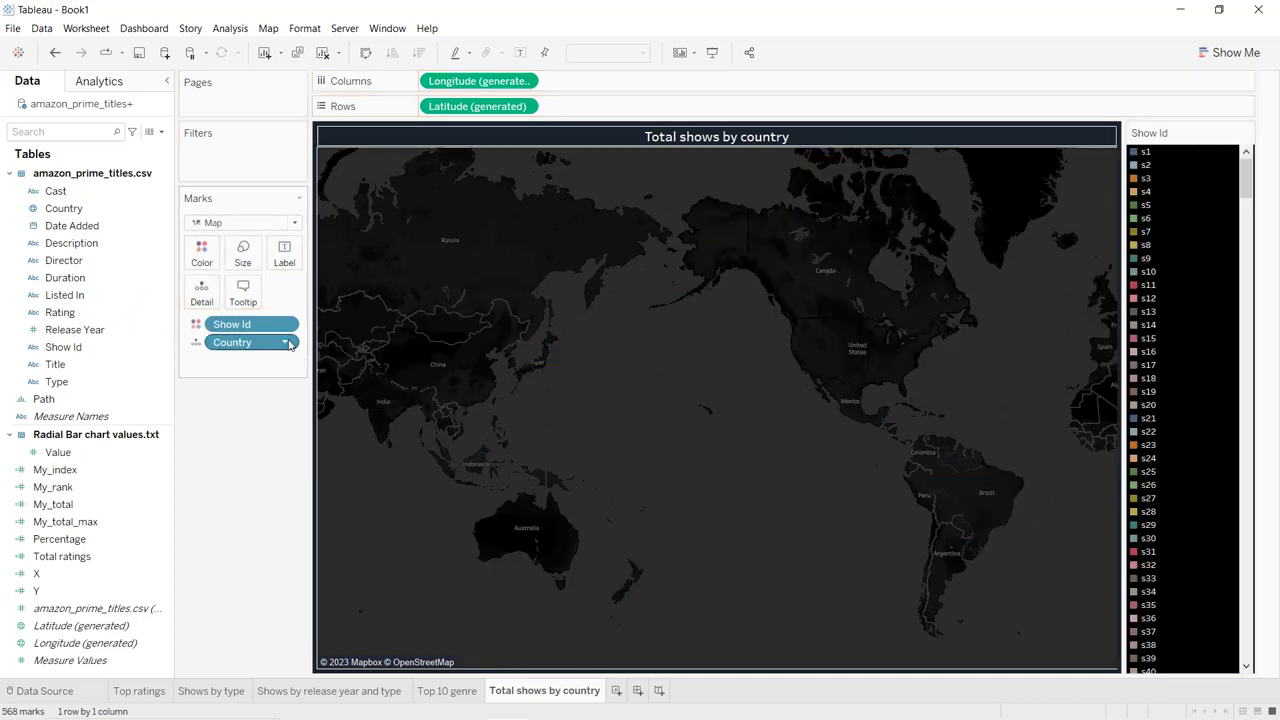
pyautogui.click(290, 324)
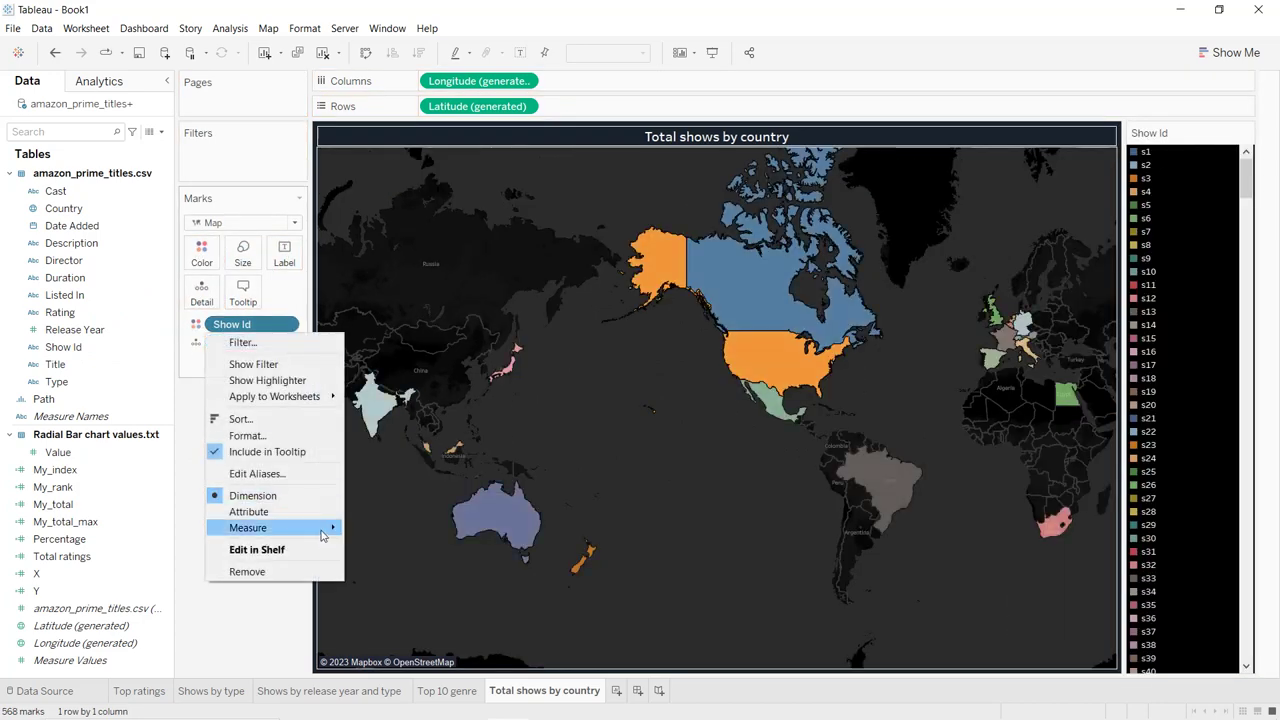
pyautogui.moveTo(320, 528)
pyautogui.click(389, 578)
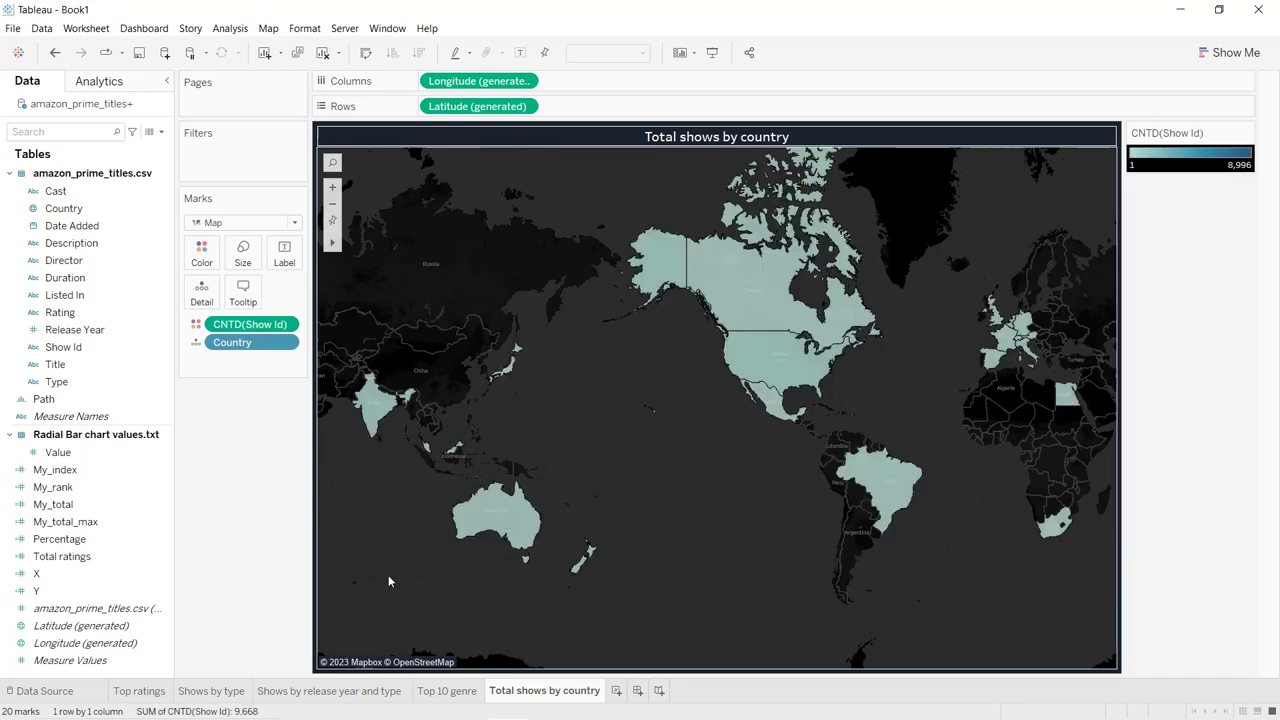
# - Filter Country to exclude the Null value from the map
pyautogui.moveTo(60, 208); pyautogui.dragTo(225, 172)
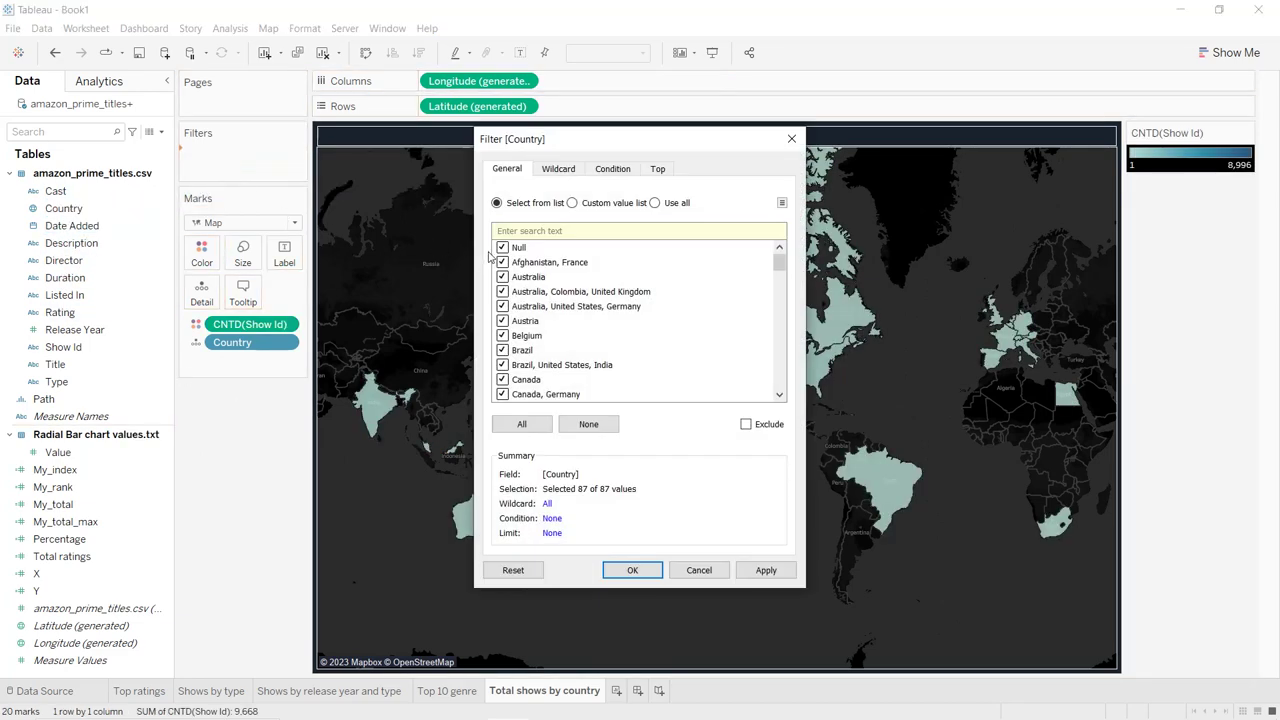
pyautogui.click(766, 571)
pyautogui.click(651, 570)
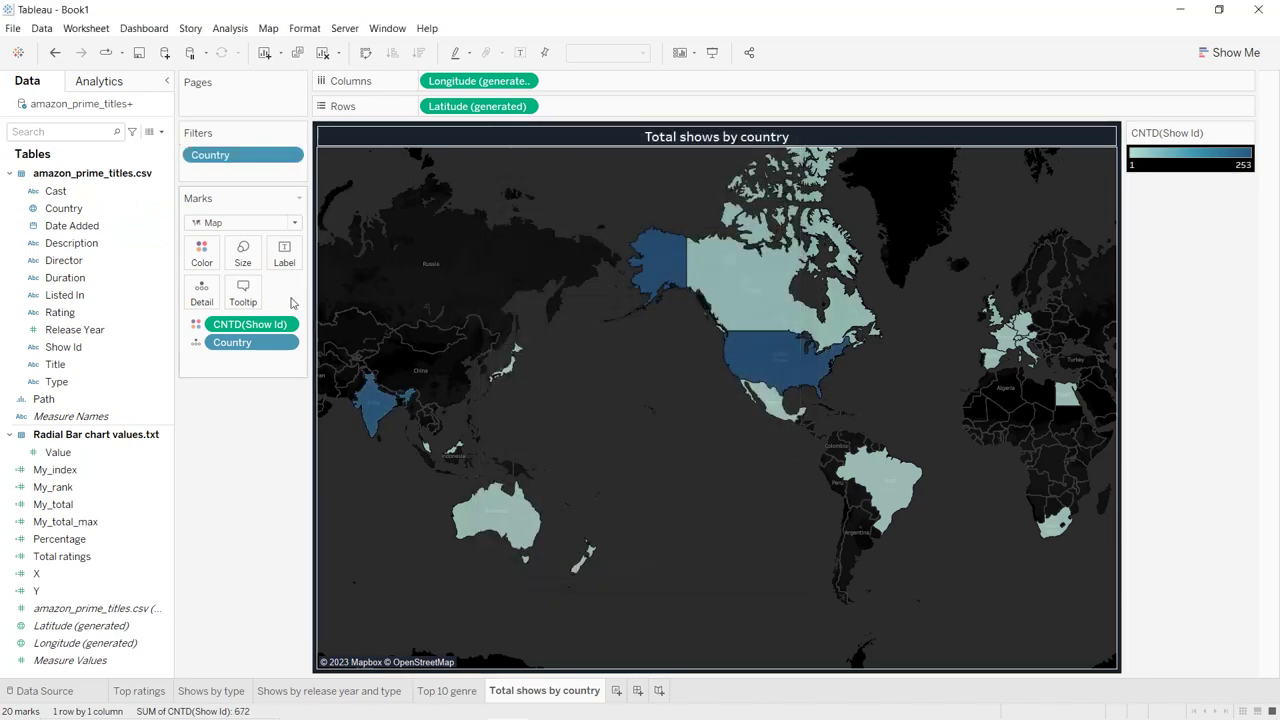
# - Set the map's Show Id count palette to a custom sequential gradient based on #00a8e1
pyautogui.click(201, 252)
pyautogui.click(228, 302)
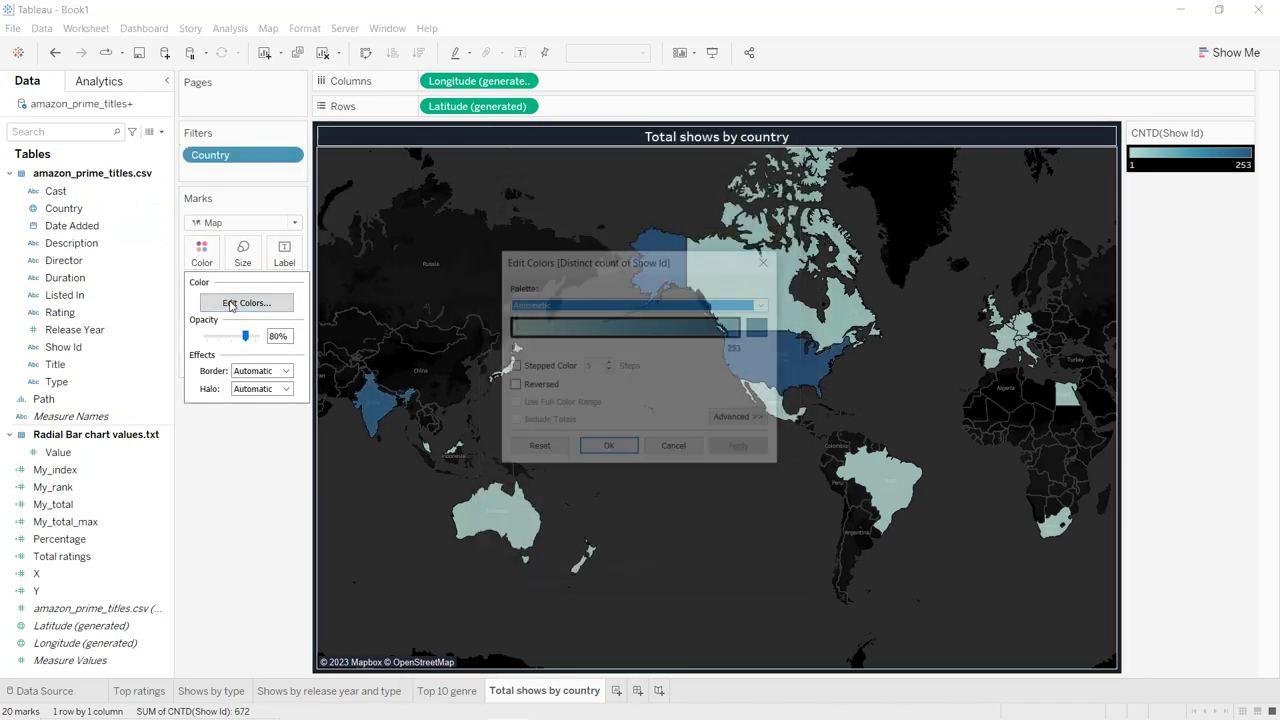
pyautogui.click(761, 327)
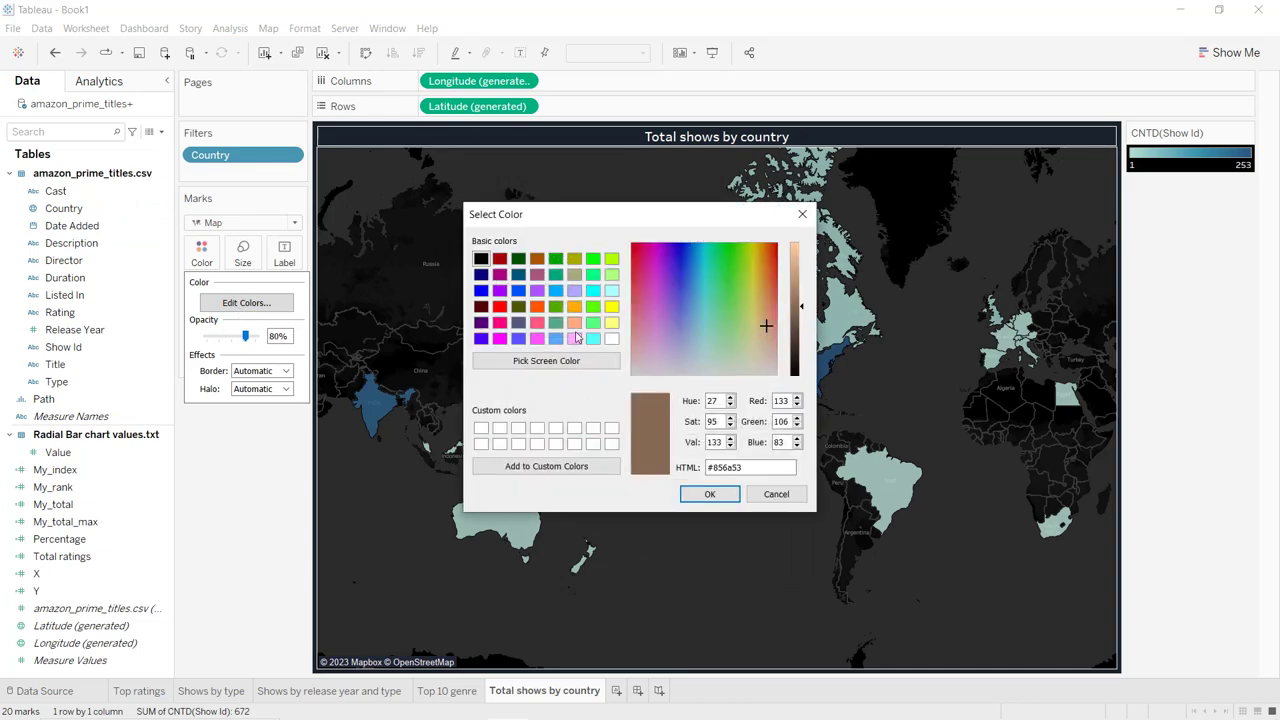
pyautogui.click(768, 467)
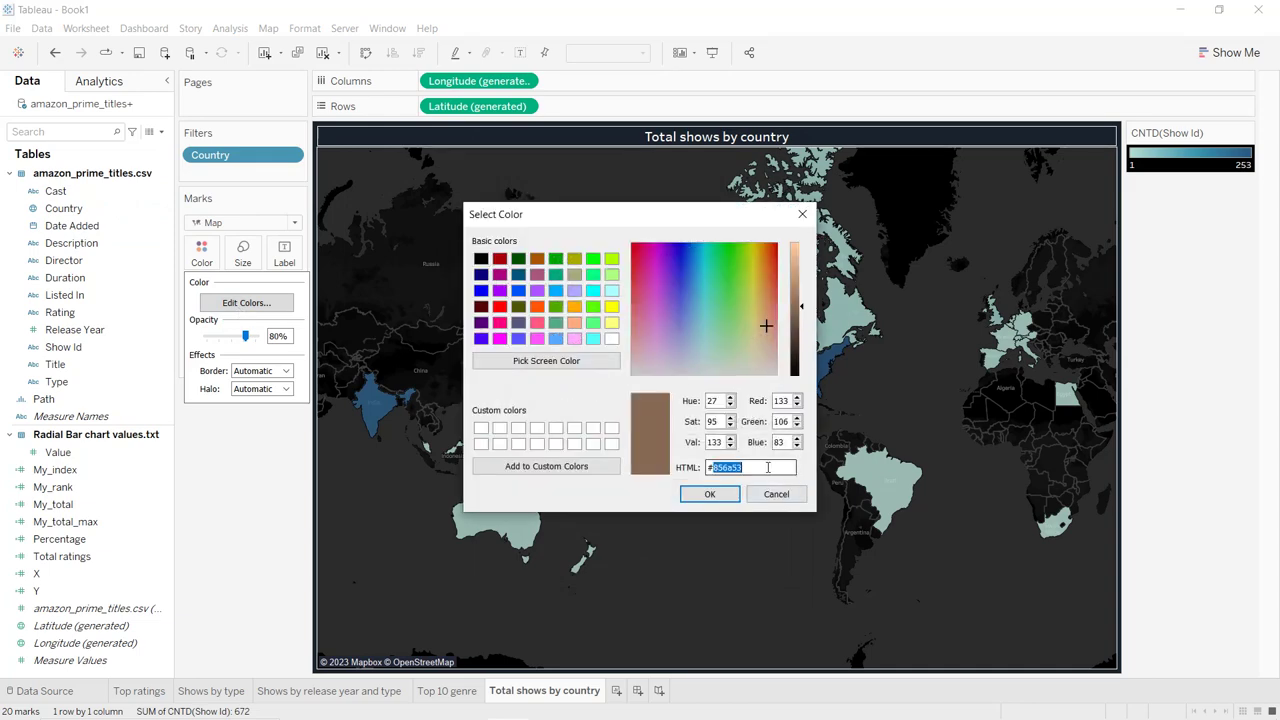
pyautogui.write('00a8e1')
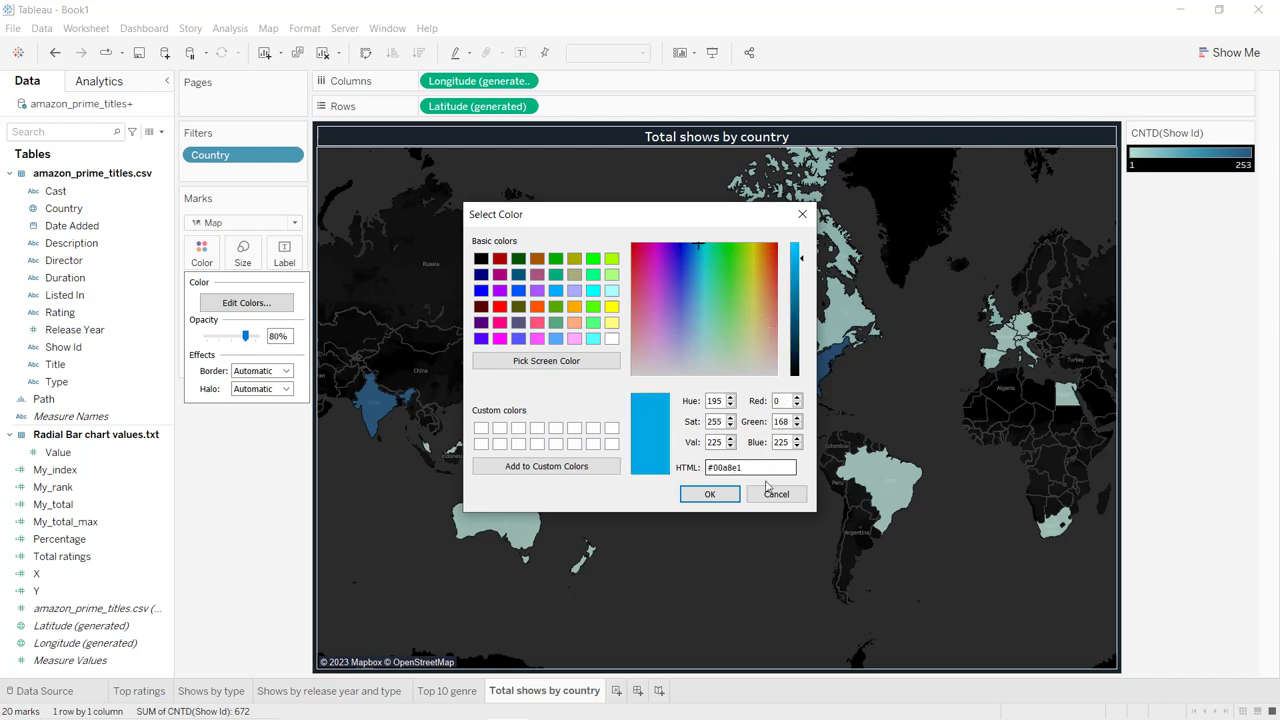
pyautogui.click(709, 494)
pyautogui.click(742, 449)
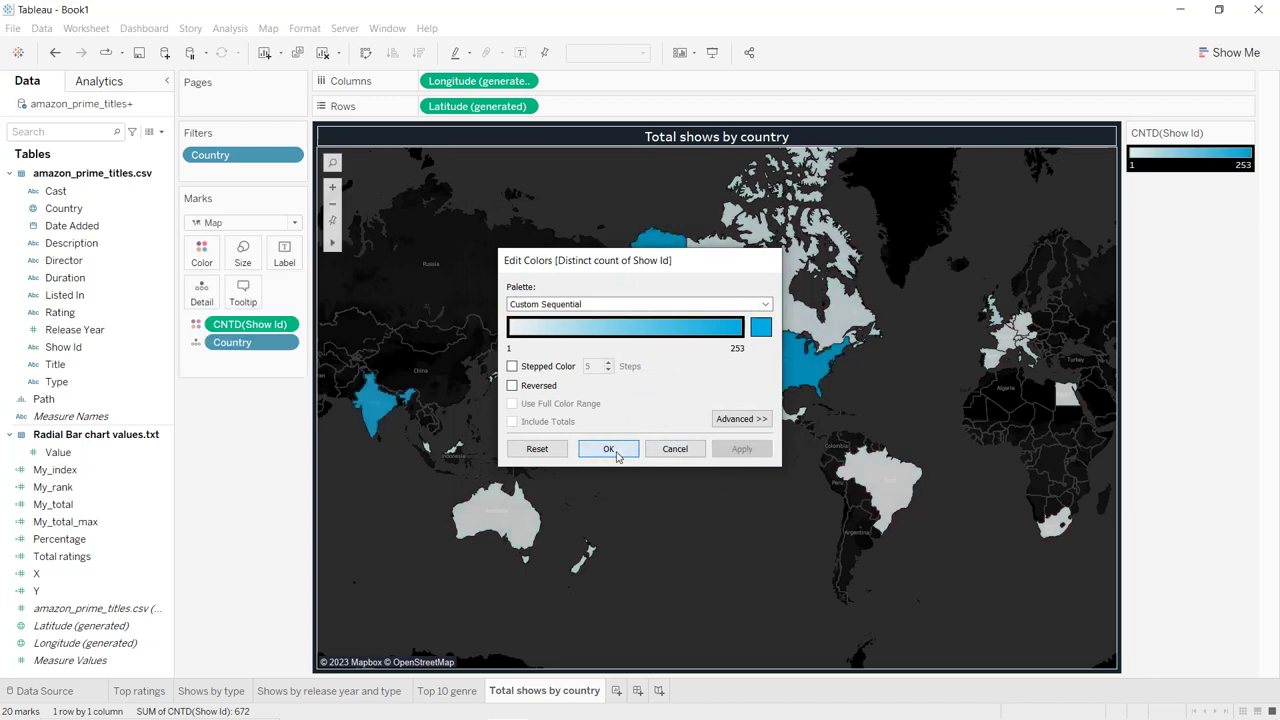
pyautogui.click(609, 449)
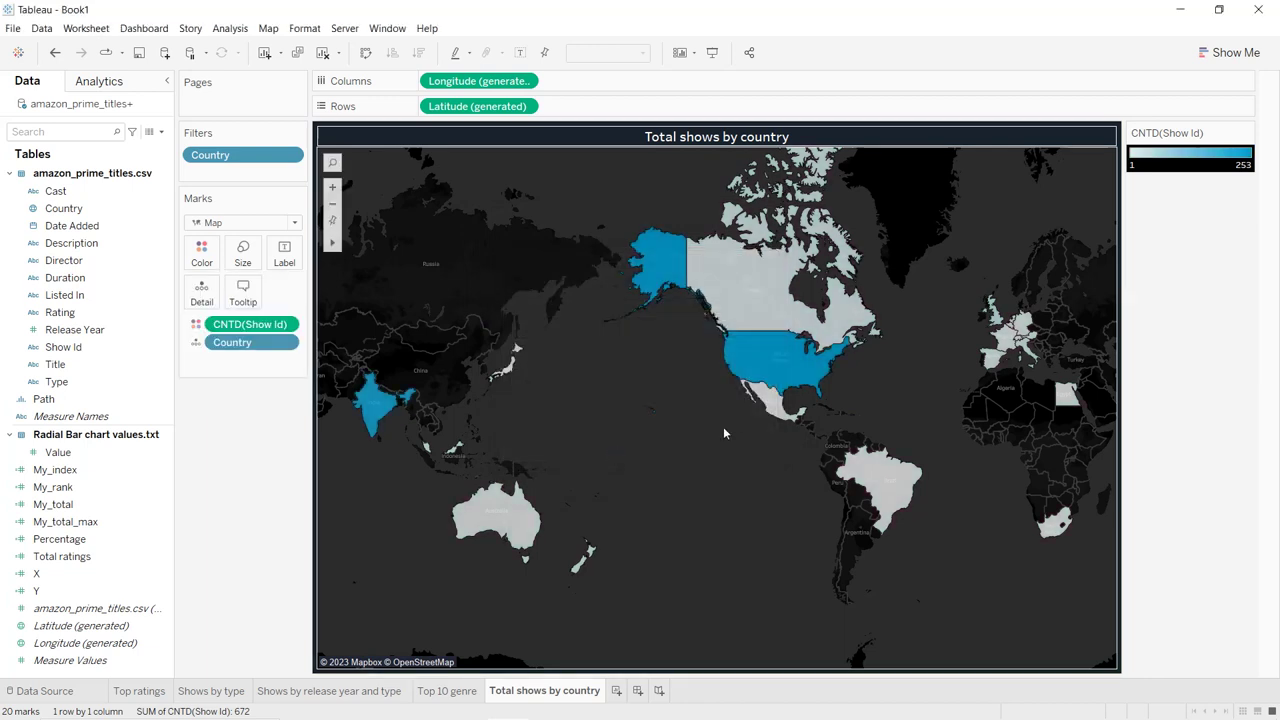
pyautogui.moveTo(762, 364)
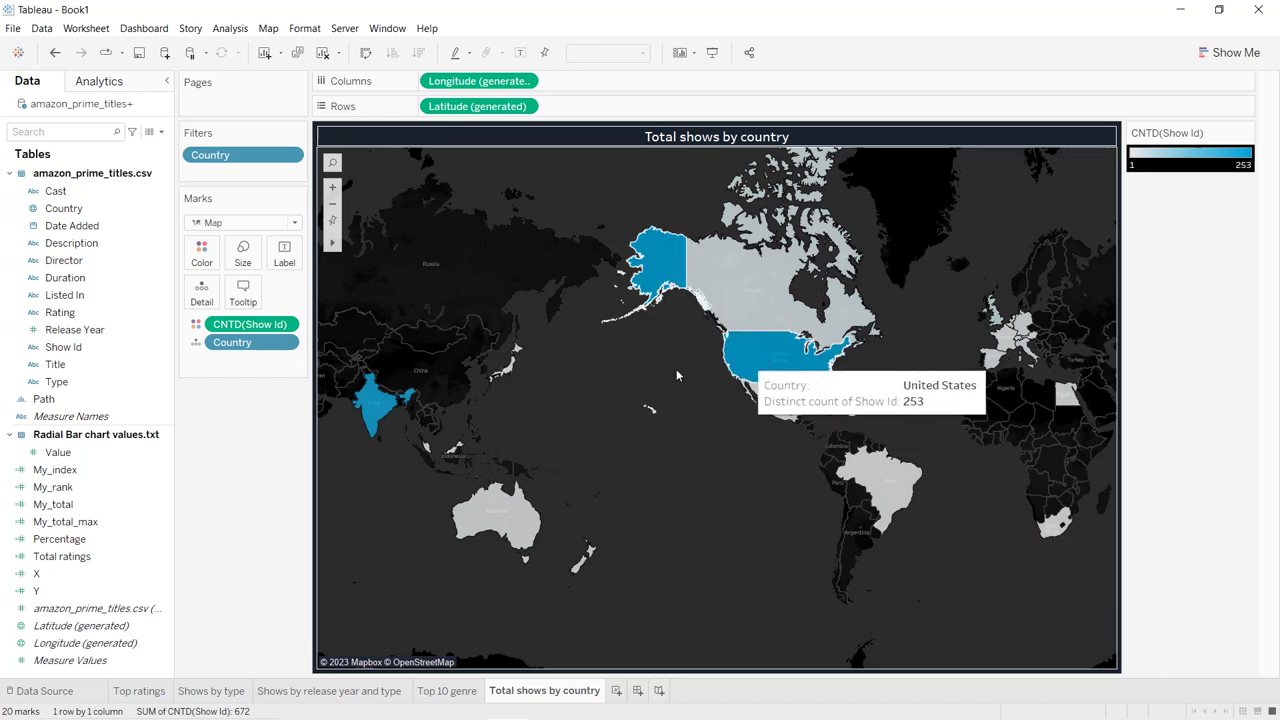
pyautogui.moveTo(393, 410)
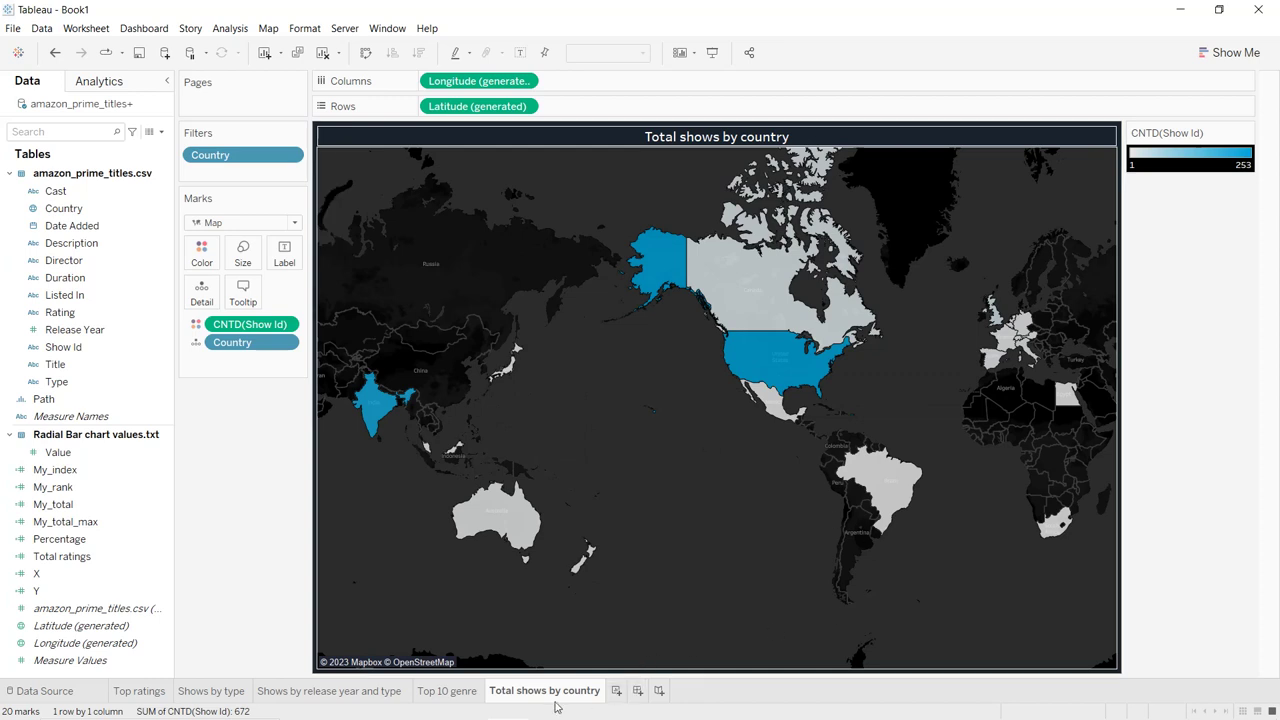
# - Duplicate the Top 10 genre worksheet and move the copy after Total shows by country
pyautogui.rightClick(452, 697)
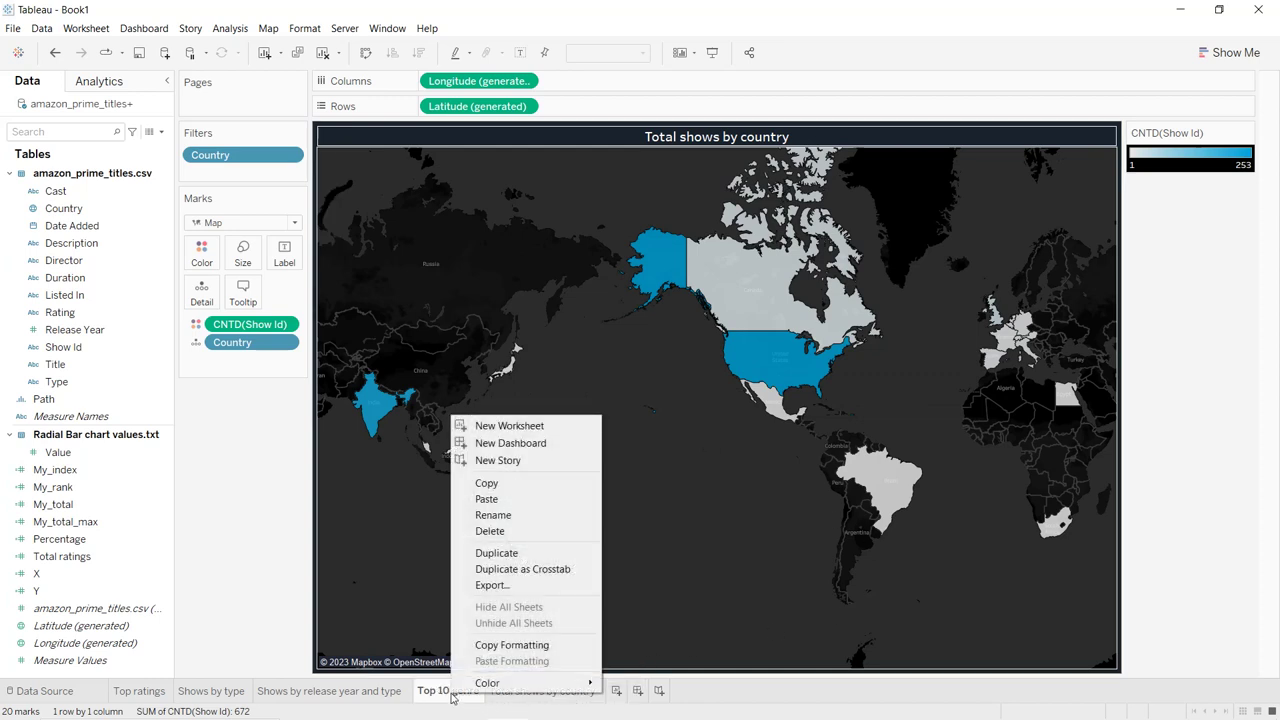
pyautogui.click(498, 554)
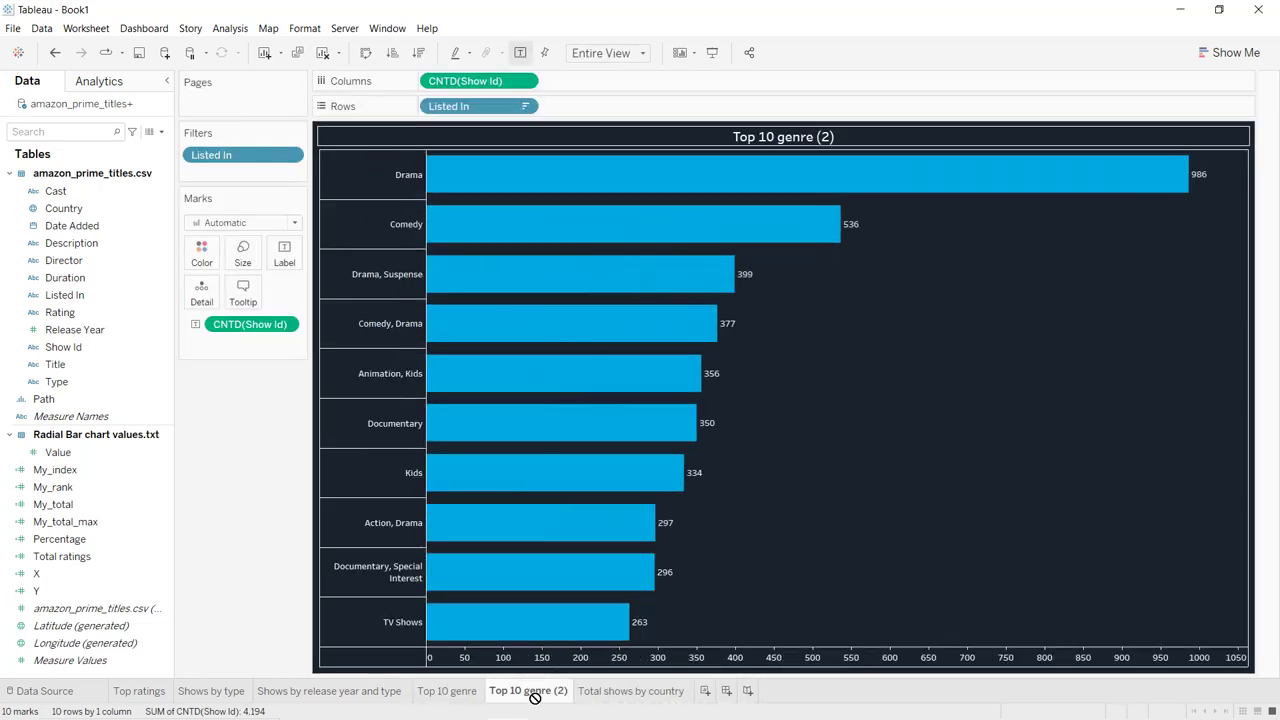
pyautogui.moveTo(697, 698); pyautogui.dragTo(700, 694)
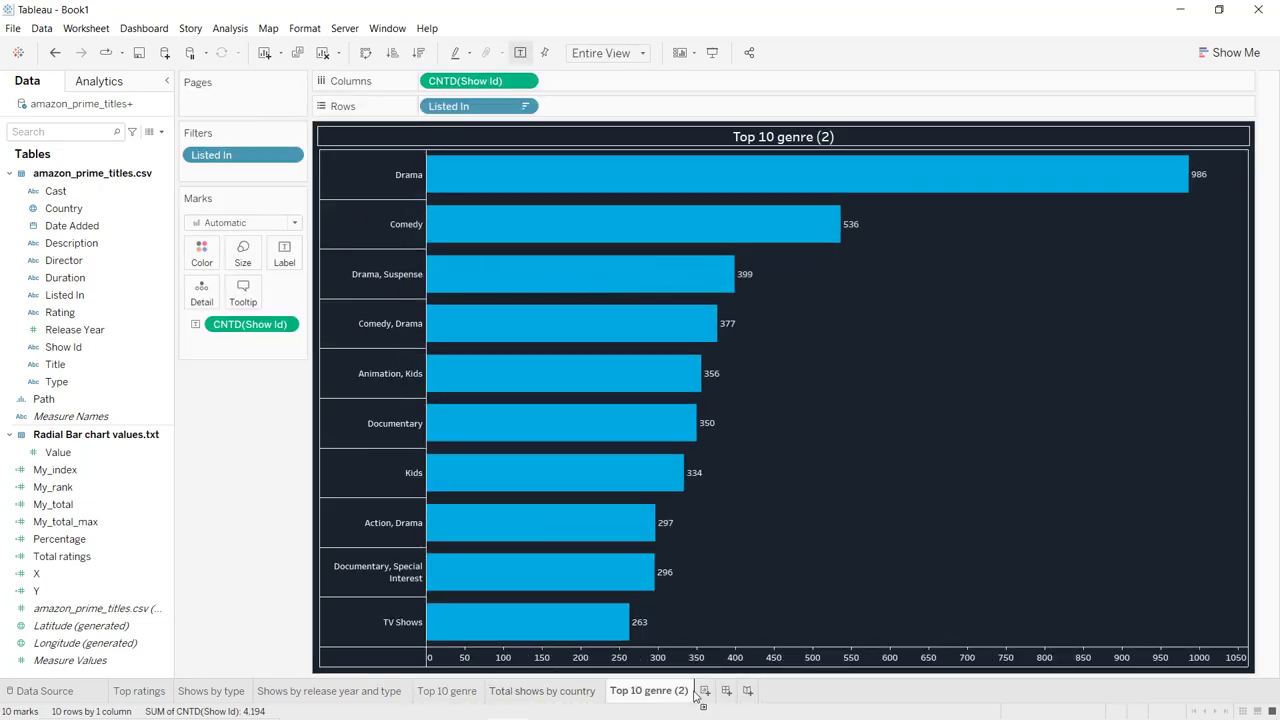
# - Remove all fields, marks and filters from the duplicated Top 10 genre worksheet
pyautogui.moveTo(253, 328); pyautogui.dragTo(420, 230)
pyautogui.moveTo(211, 155); pyautogui.dragTo(261, 396)
pyautogui.moveTo(462, 90); pyautogui.dragTo(283, 377)
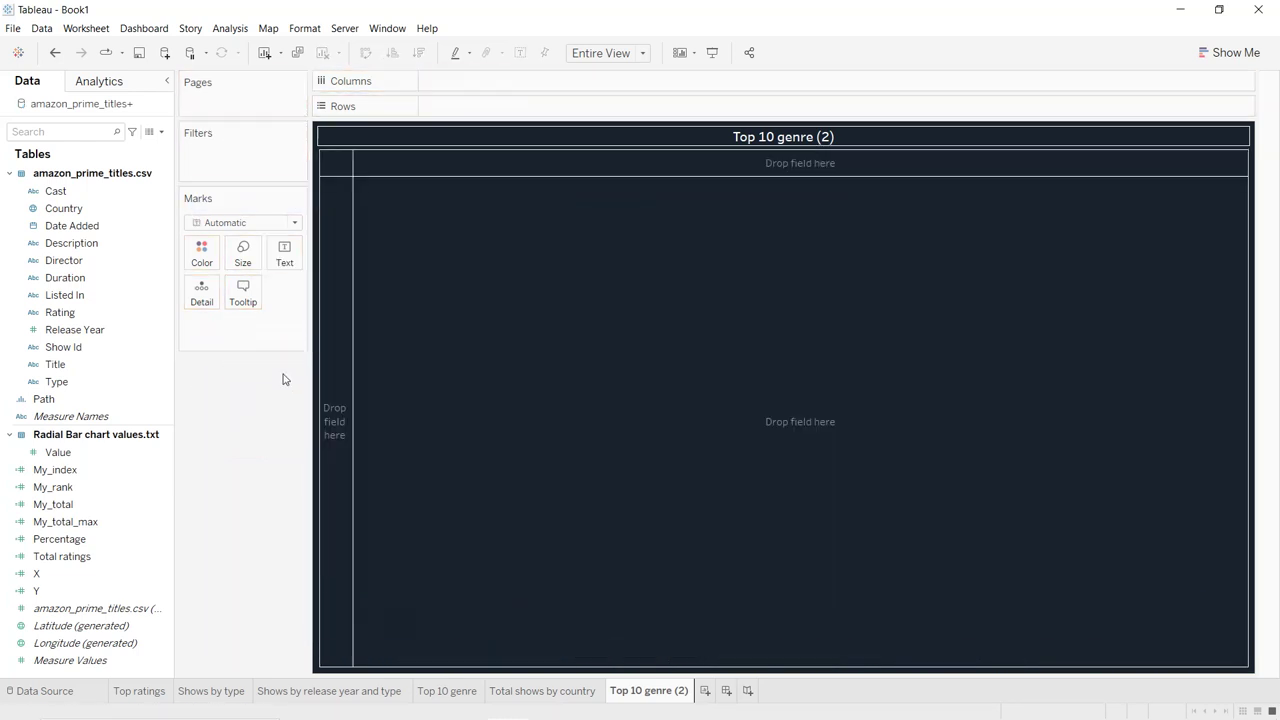
# - Filter the empty sheet by Title, keeping only 1 Night in San Diego
pyautogui.click(113, 336)
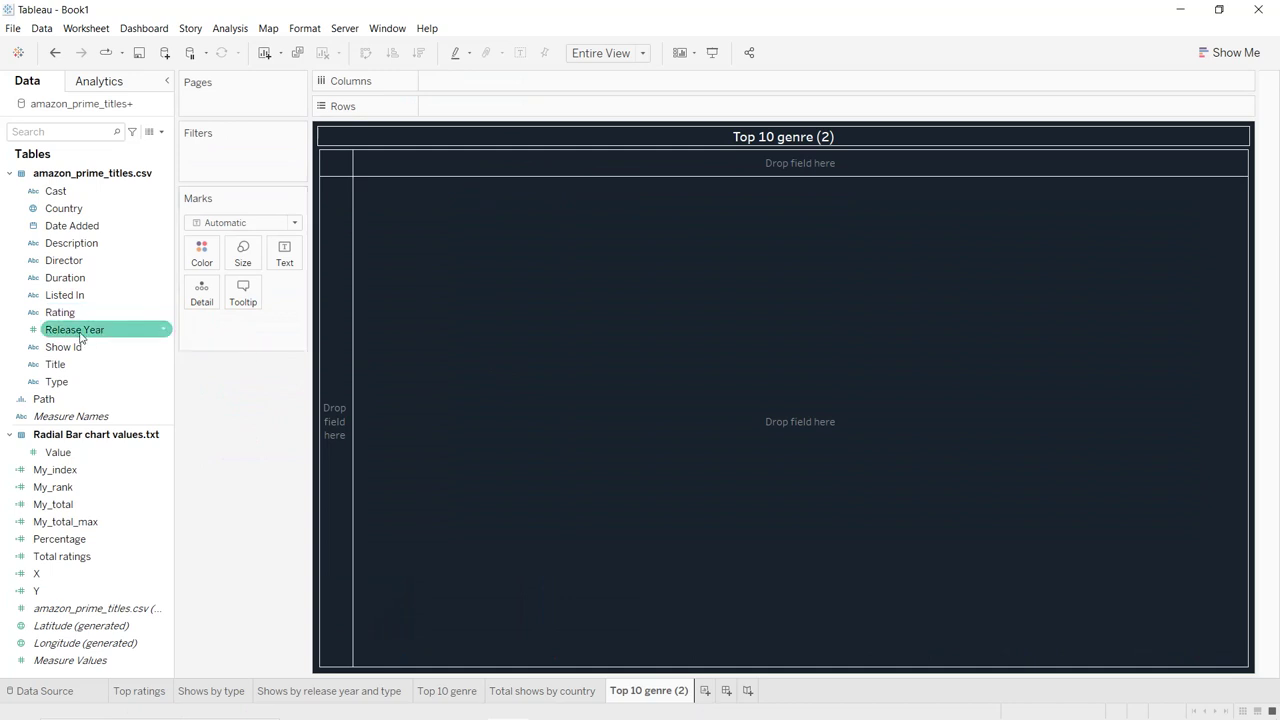
pyautogui.moveTo(74, 364); pyautogui.dragTo(228, 176)
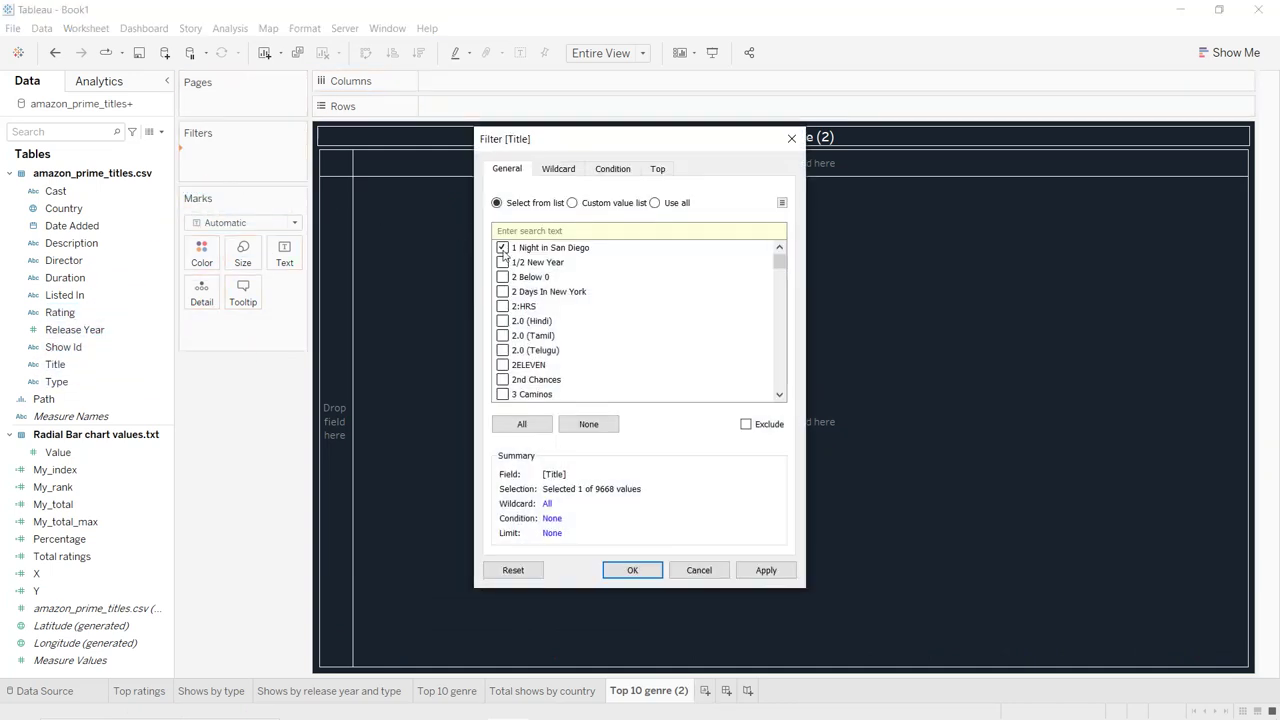
pyautogui.click(765, 570)
pyautogui.click(632, 570)
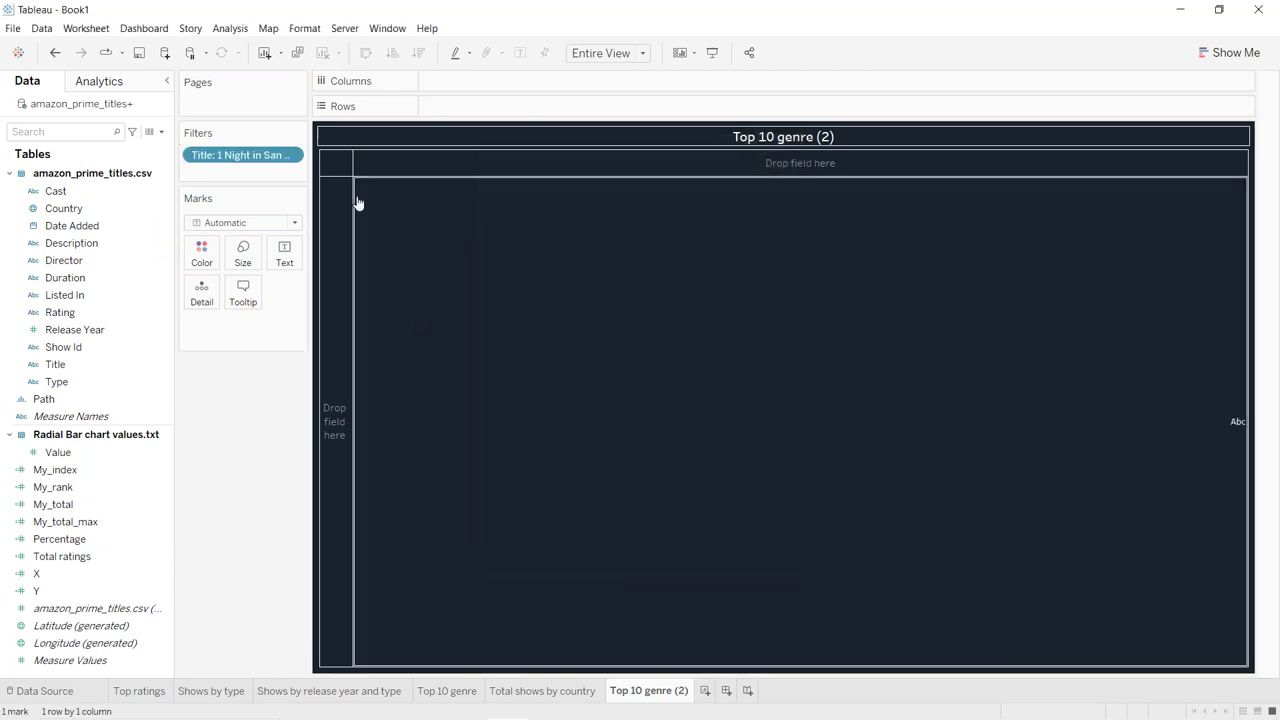
# - Show the Title filter control beside the view as a single-value dropdown
pyautogui.click(297, 157)
pyautogui.click(250, 194)
pyautogui.click(1246, 132)
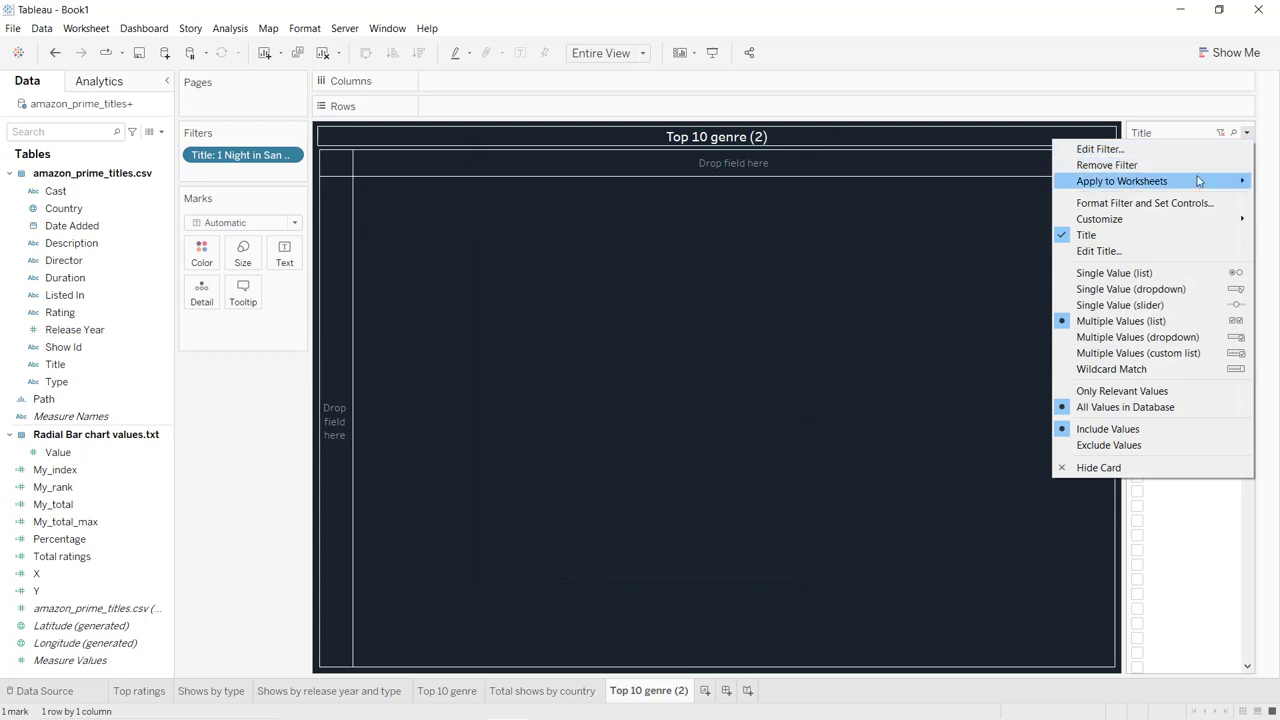
pyautogui.moveTo(1159, 218)
pyautogui.click(1012, 229)
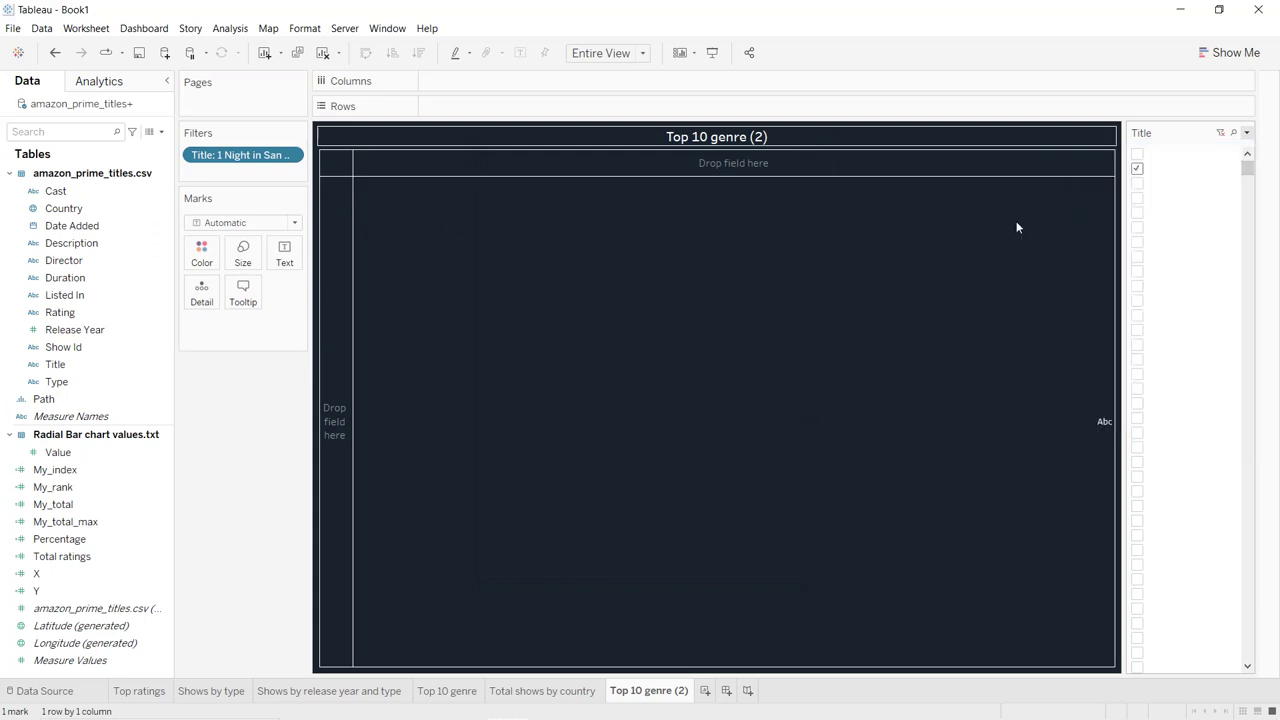
pyautogui.click(1246, 132)
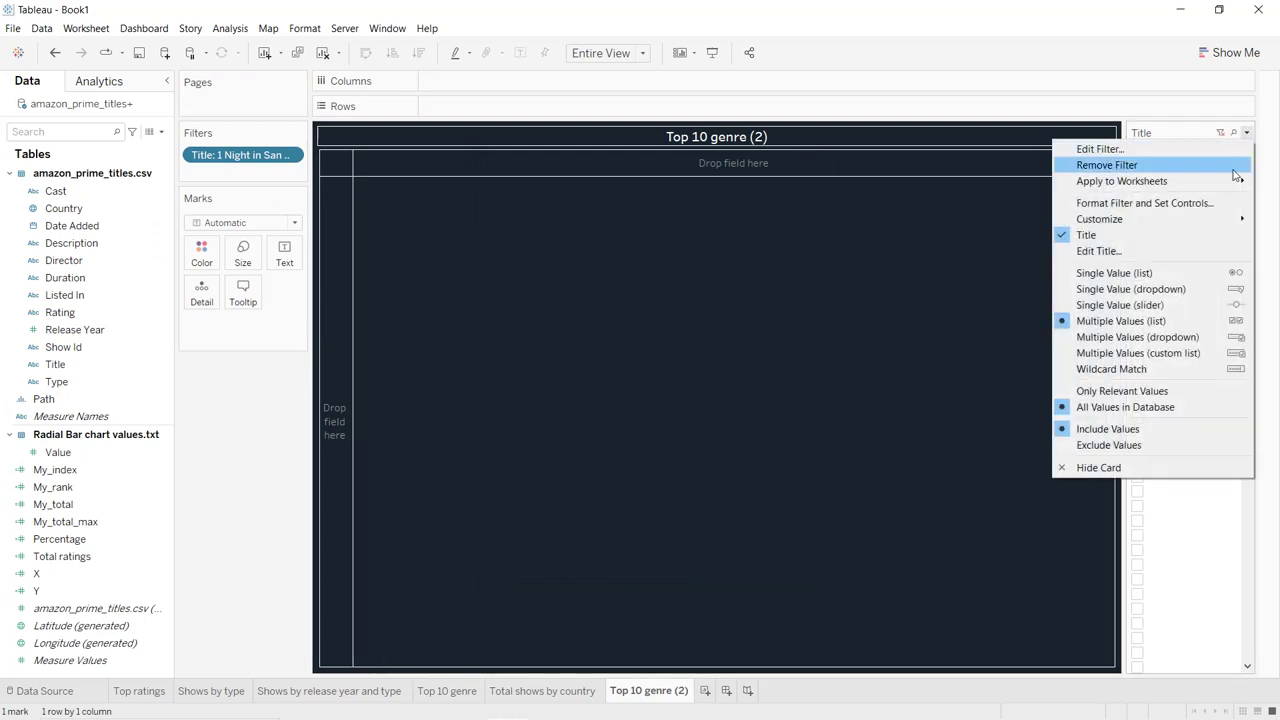
pyautogui.click(1172, 265)
# - Set the body font color of the Title filter control to black
pyautogui.click(1246, 132)
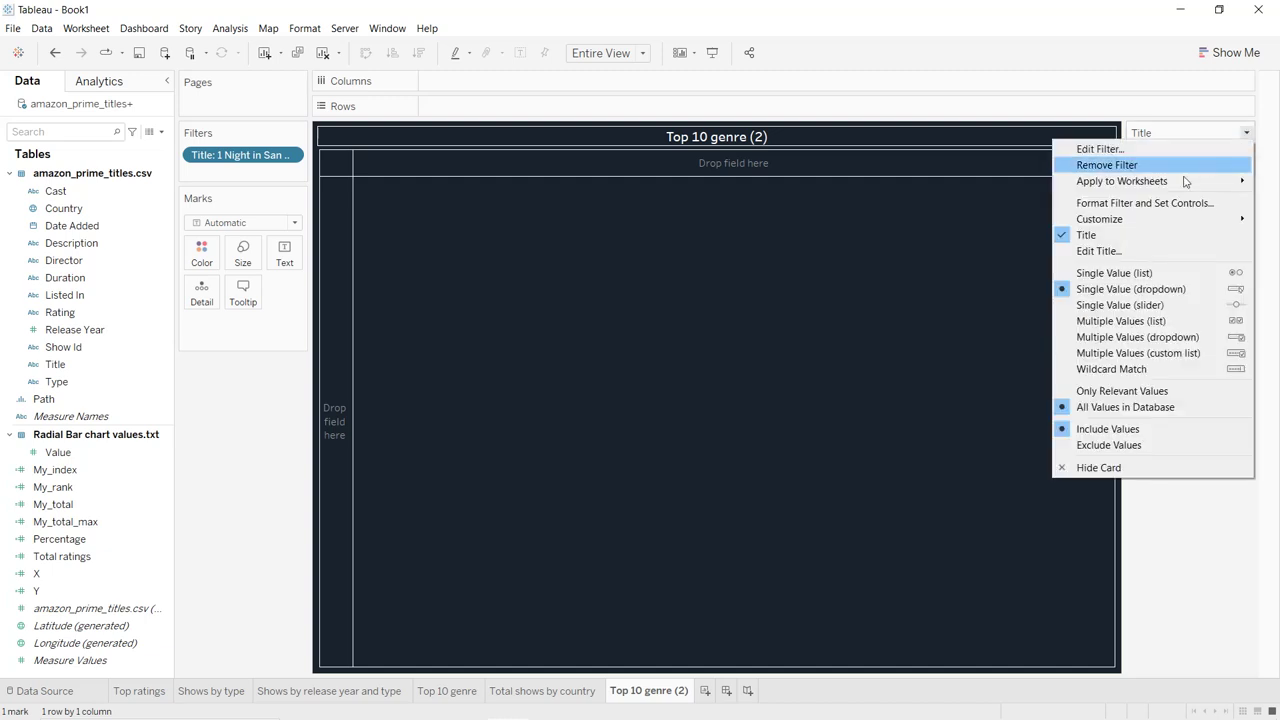
pyautogui.click(1163, 204)
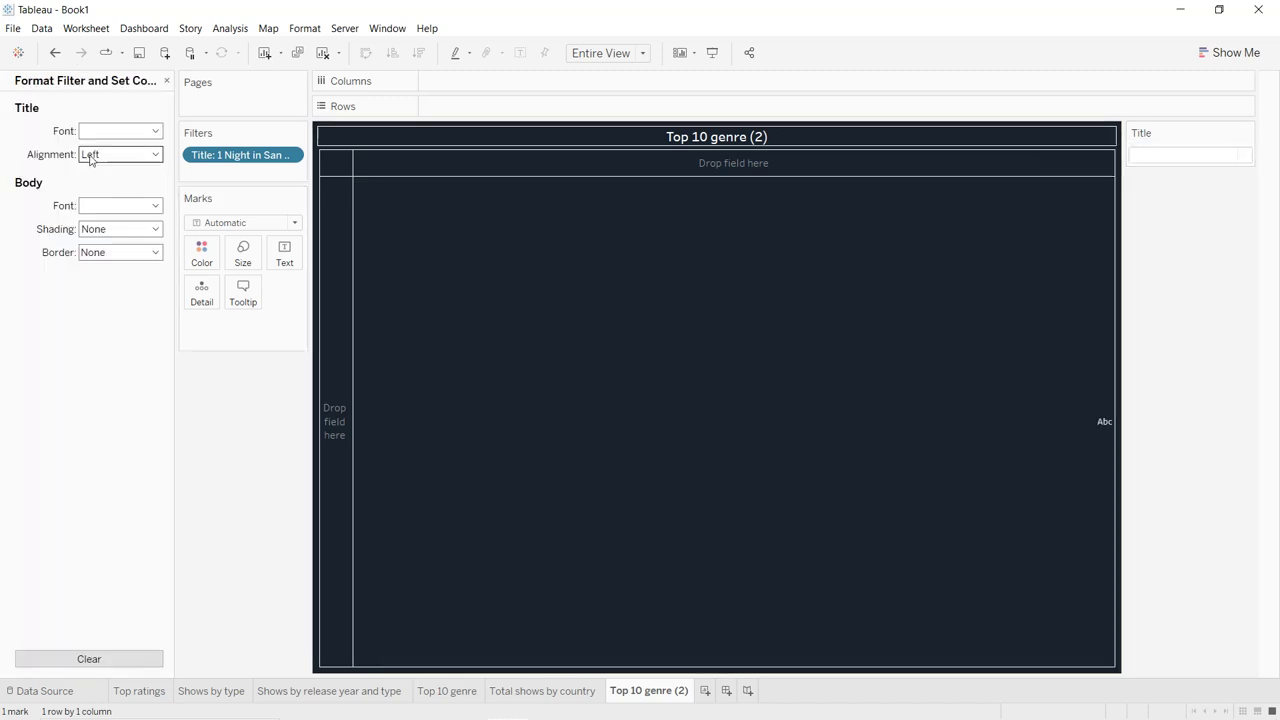
pyautogui.click(111, 208)
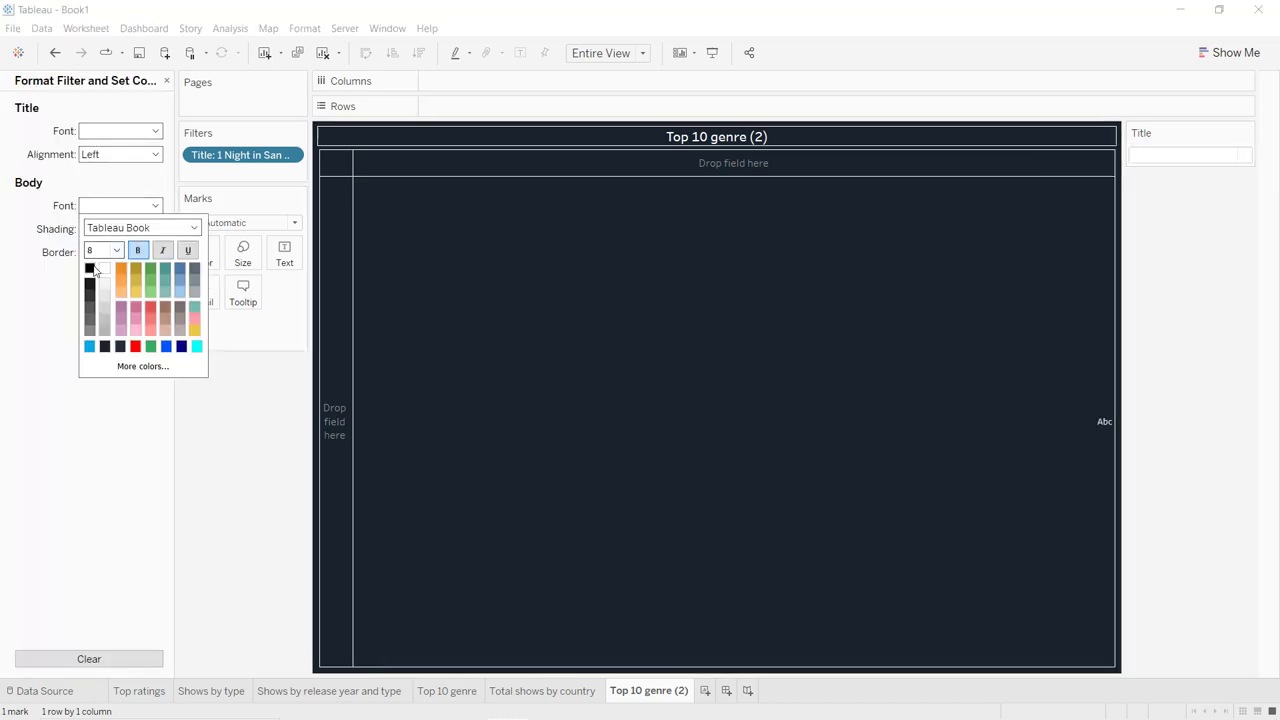
pyautogui.click(28, 293)
pyautogui.click(166, 81)
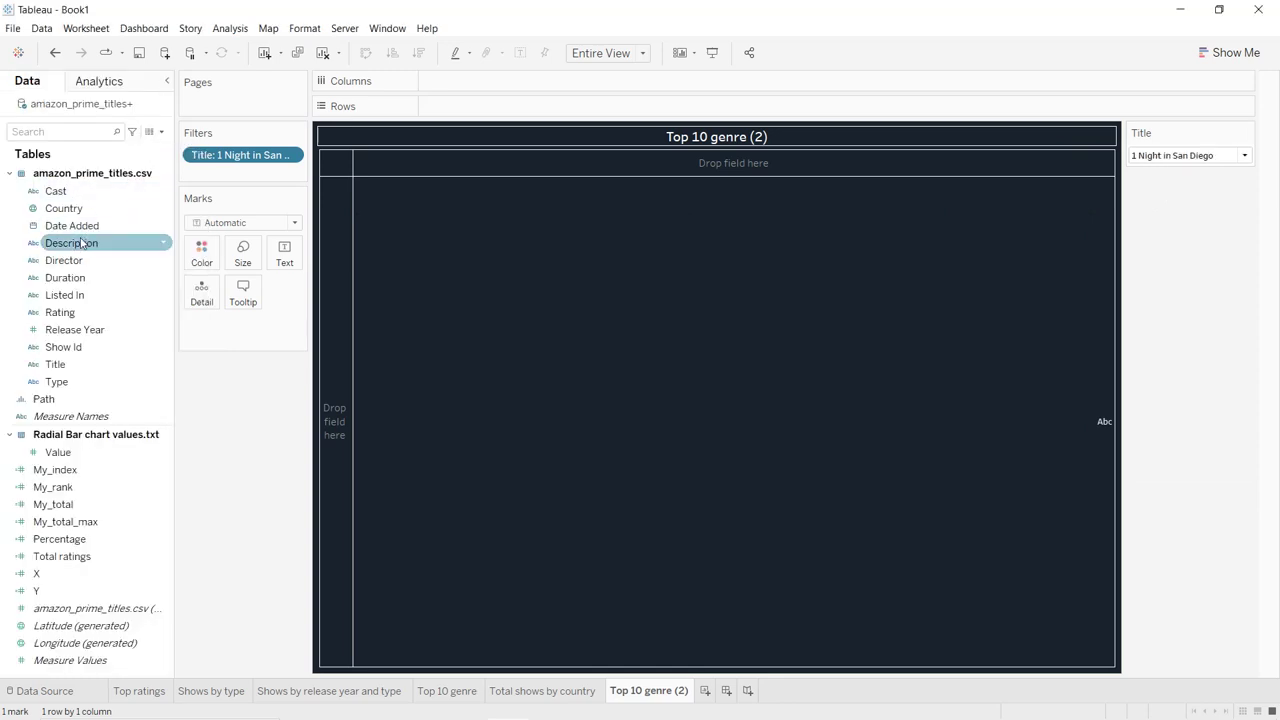
# - Show the Description field as the sheet's text and hide the worksheet title
pyautogui.moveTo(77, 245); pyautogui.dragTo(283, 262)
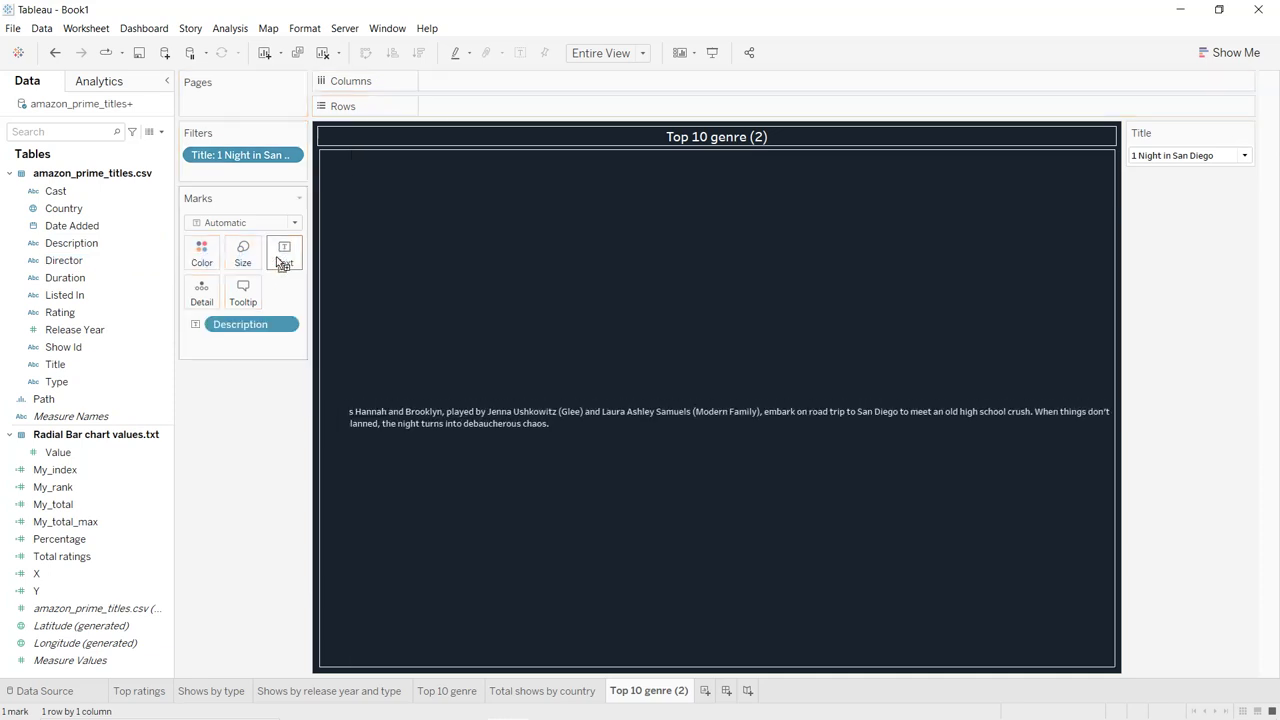
pyautogui.rightClick(674, 142)
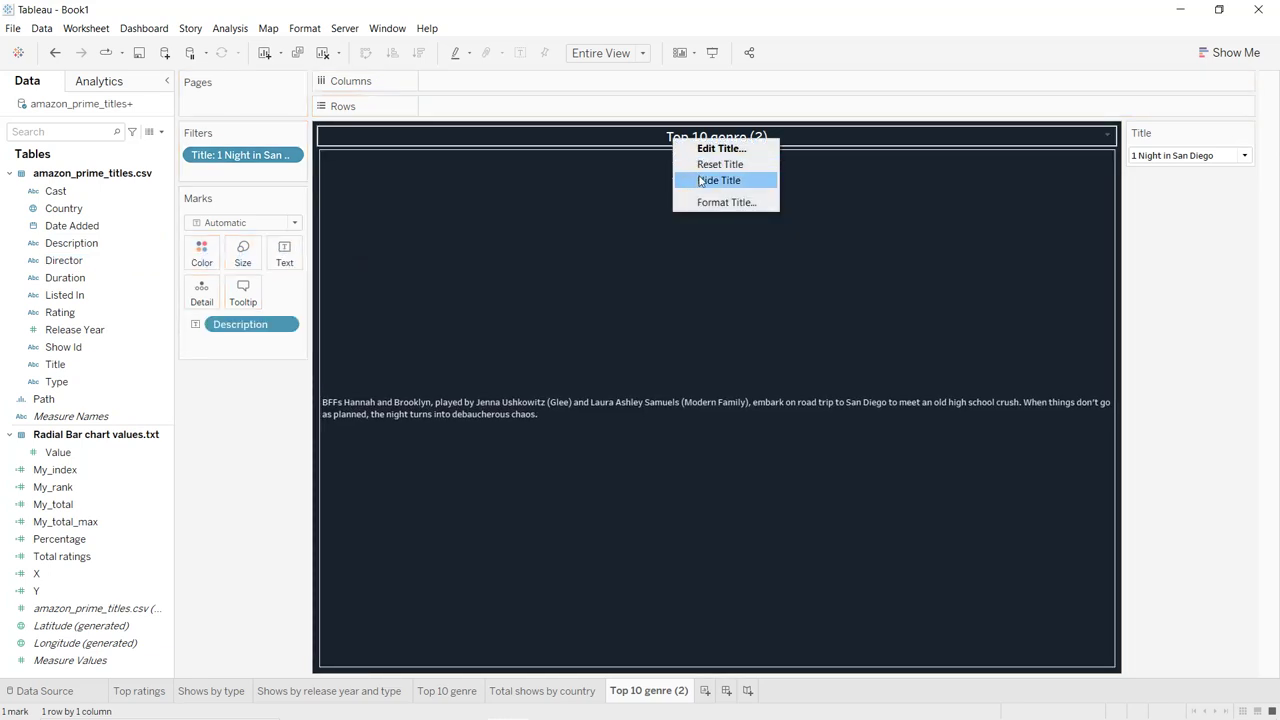
pyautogui.click(700, 180)
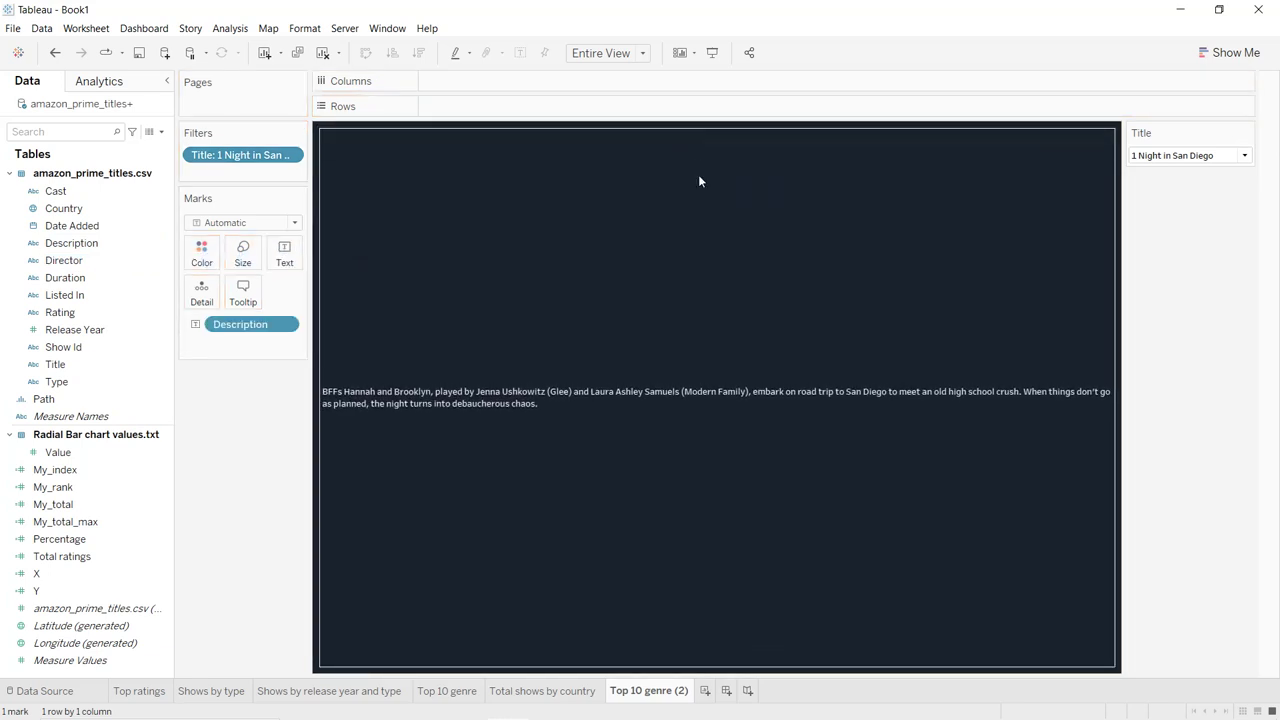
# - Center the description text horizontally in the view
pyautogui.click(280, 272)
pyautogui.click(350, 308)
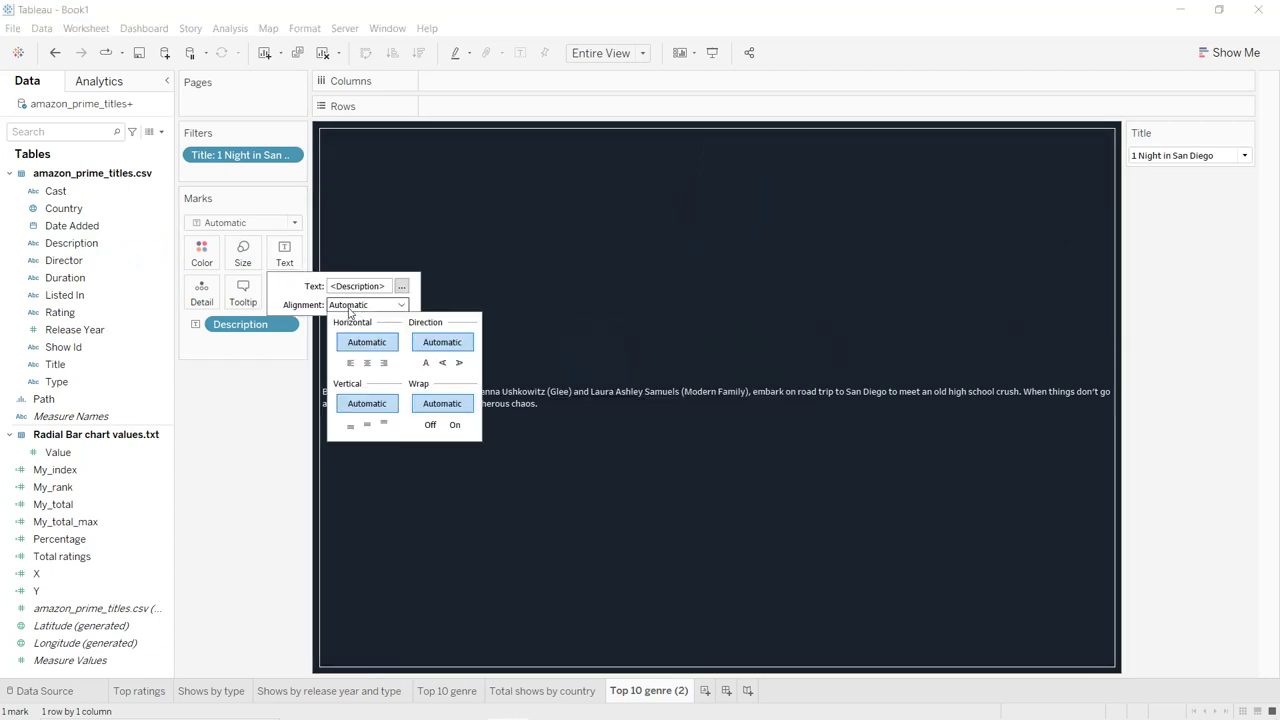
pyautogui.click(369, 361)
pyautogui.click(271, 406)
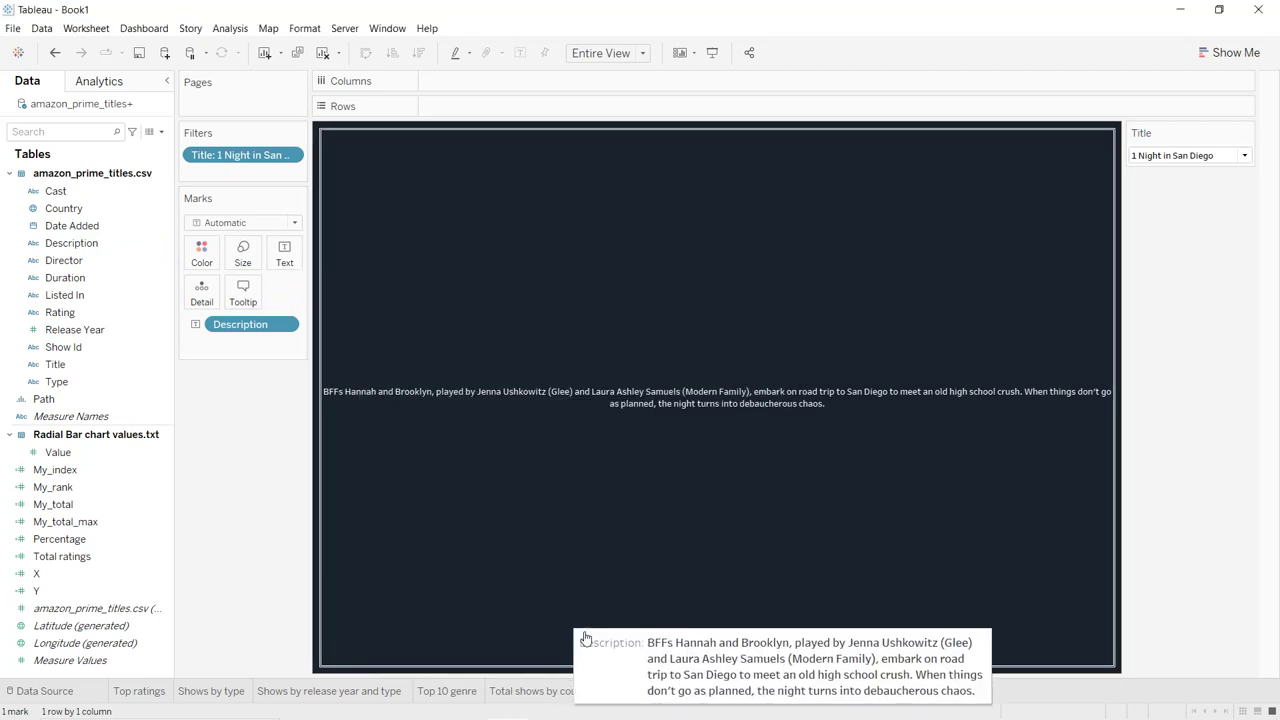
# - Rename the duplicated Top 10 genre worksheet as Description
pyautogui.doubleClick(641, 690)
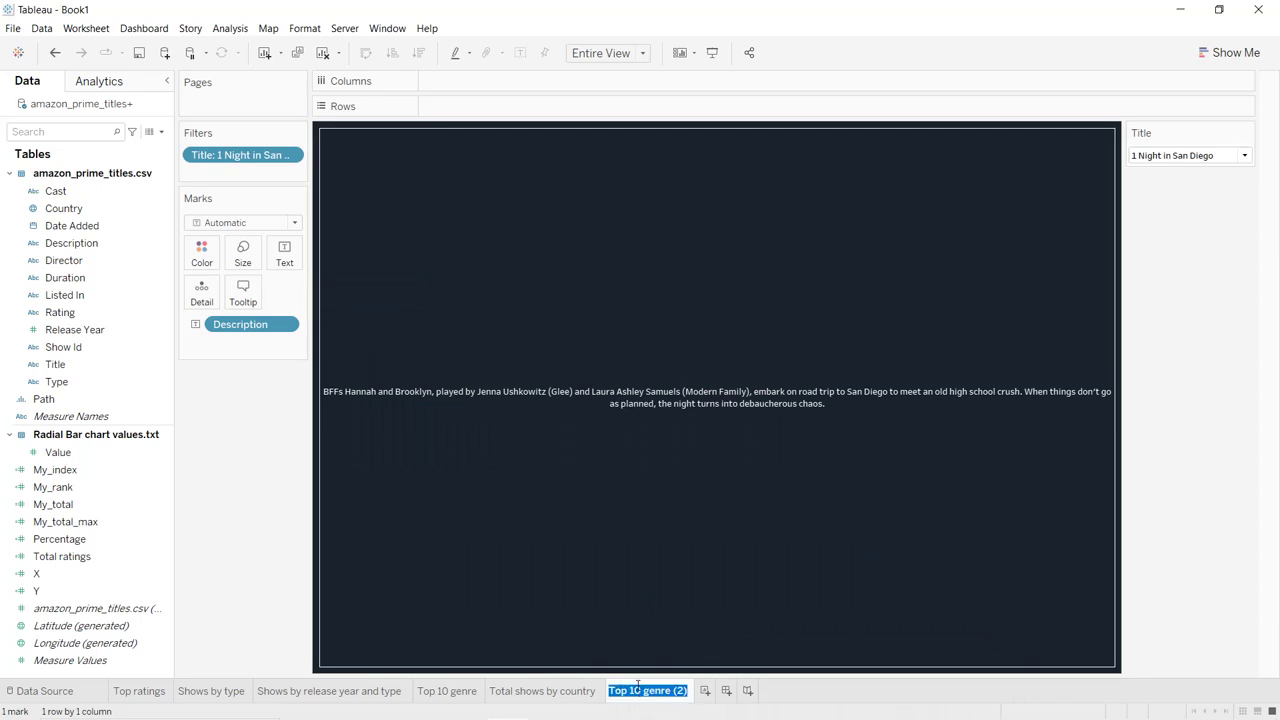
pyautogui.write('Description')
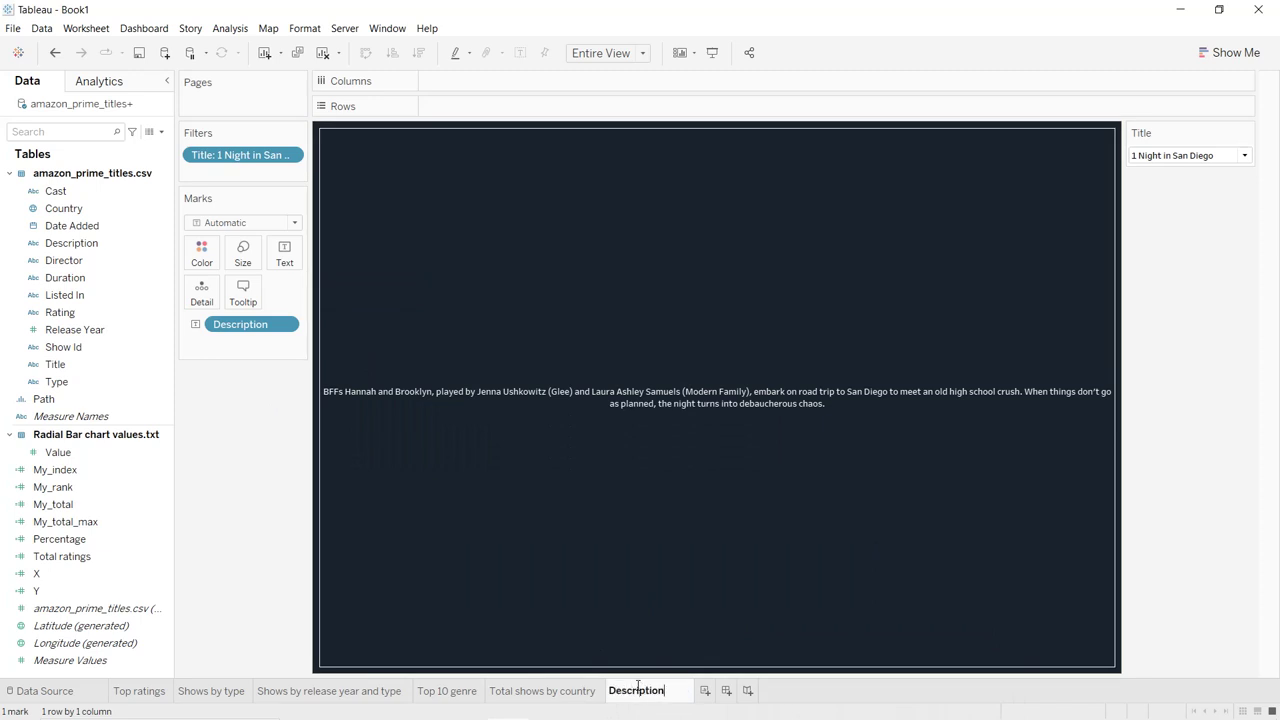
pyautogui.doubleClick(638, 688)
pyautogui.click(606, 549)
# - Add a centered heading line reading Description above the Description field in the text label
pyautogui.moveTo(443, 380)
pyautogui.click(284, 254)
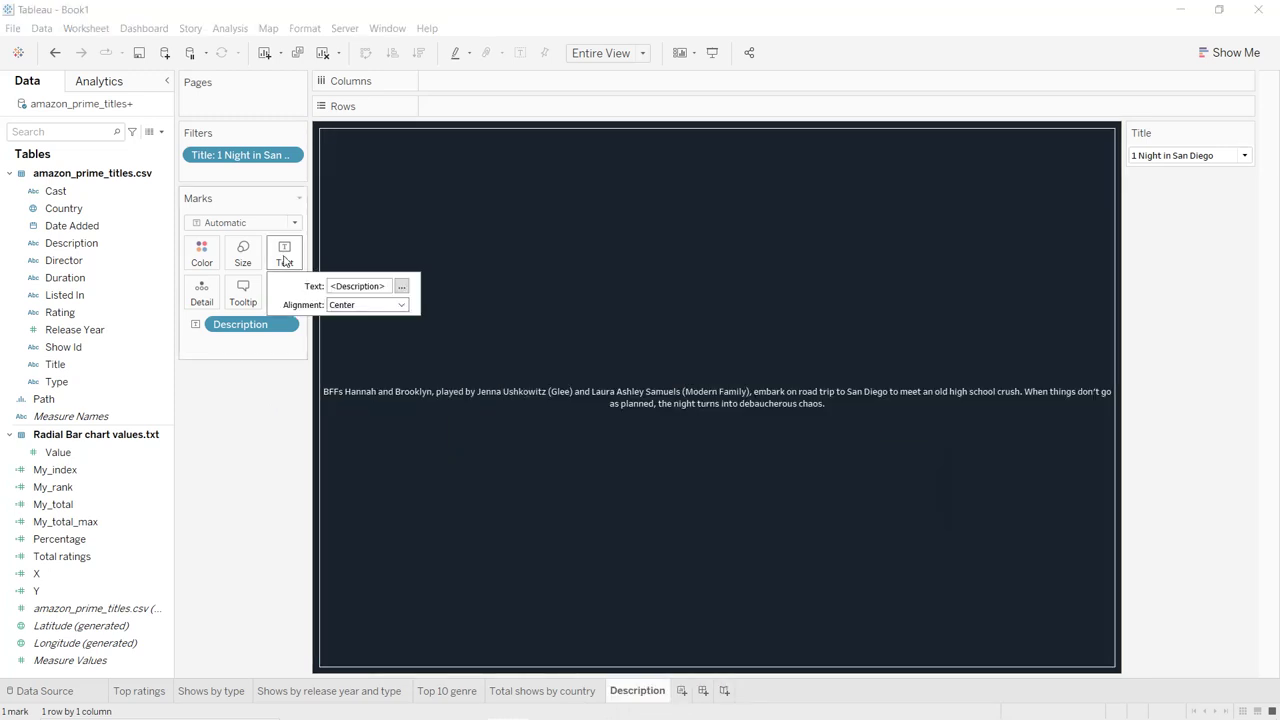
pyautogui.click(401, 287)
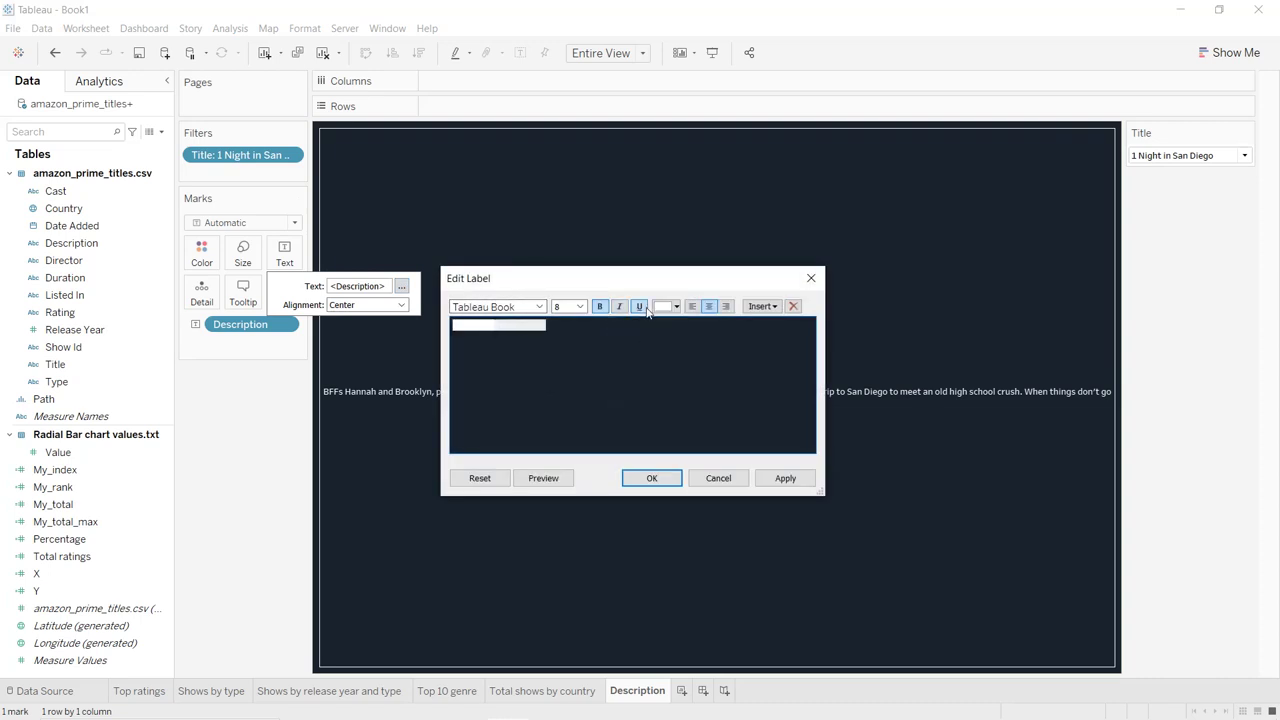
pyautogui.click(646, 309)
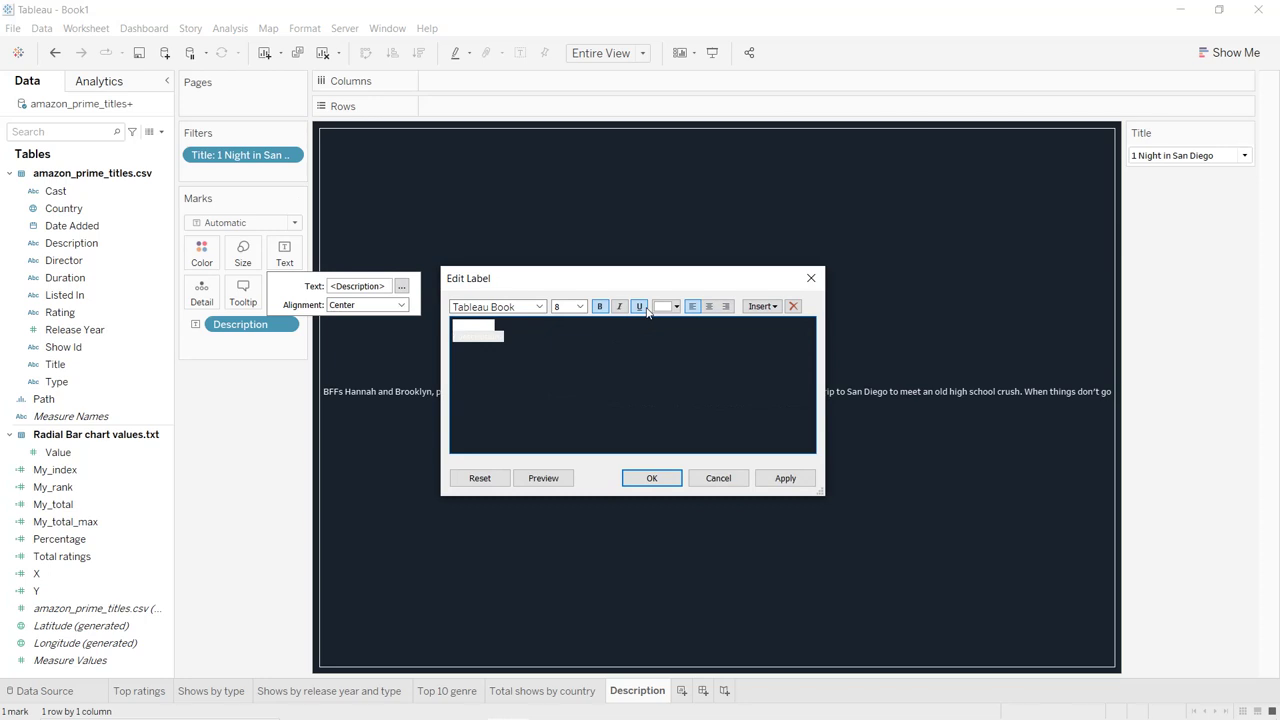
pyautogui.click(709, 306)
pyautogui.click(785, 478)
pyautogui.click(651, 478)
pyautogui.click(722, 462)
pyautogui.click(720, 442)
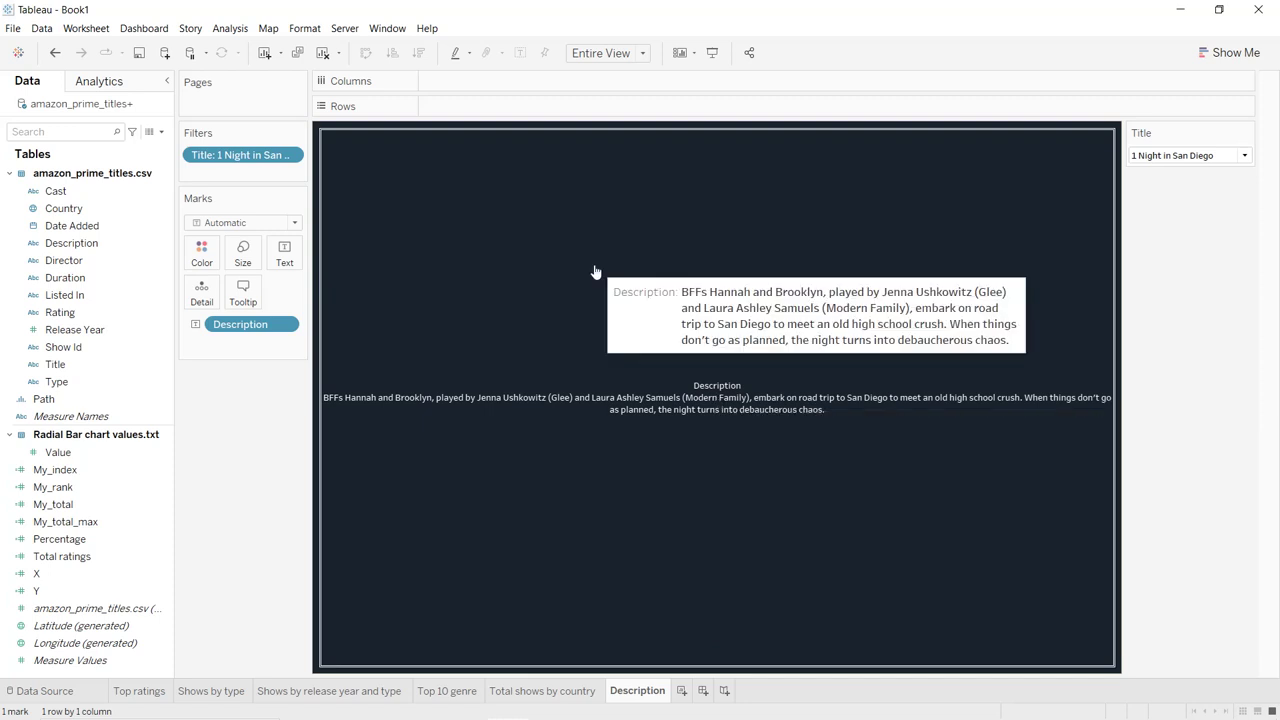
# - Format the Description heading in the text label as bold with font size 10
pyautogui.click(289, 260)
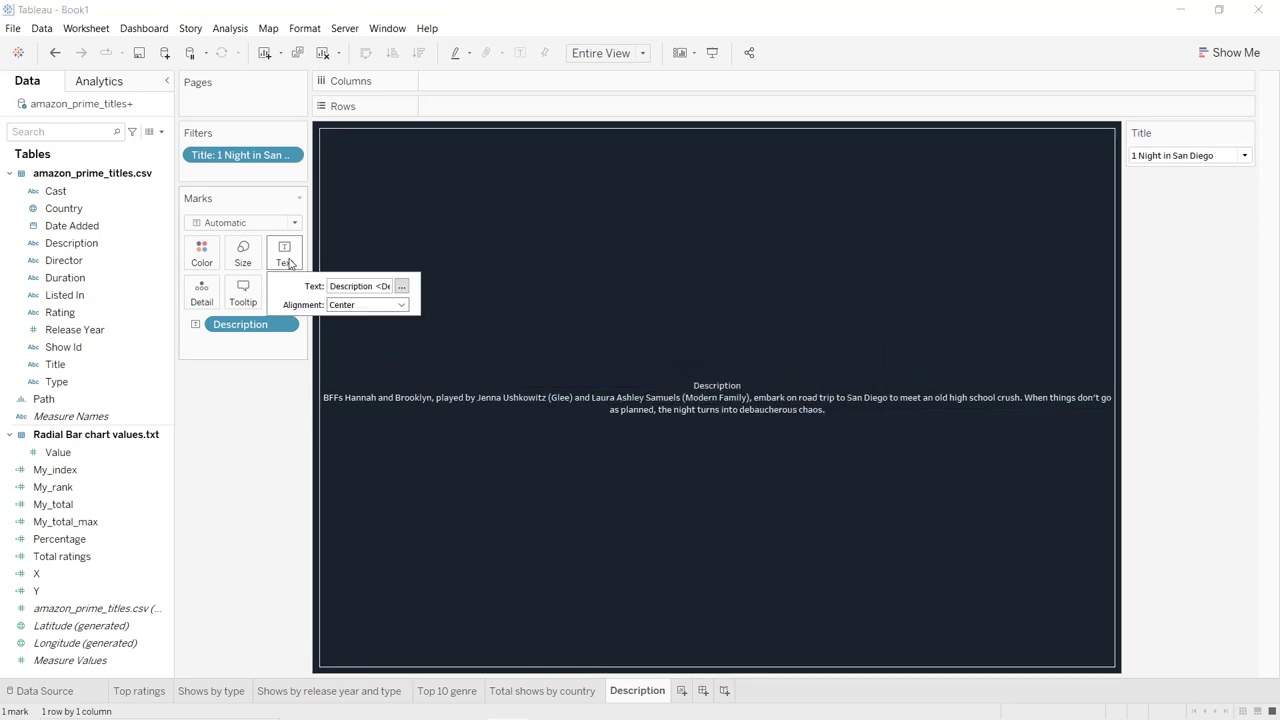
pyautogui.click(401, 286)
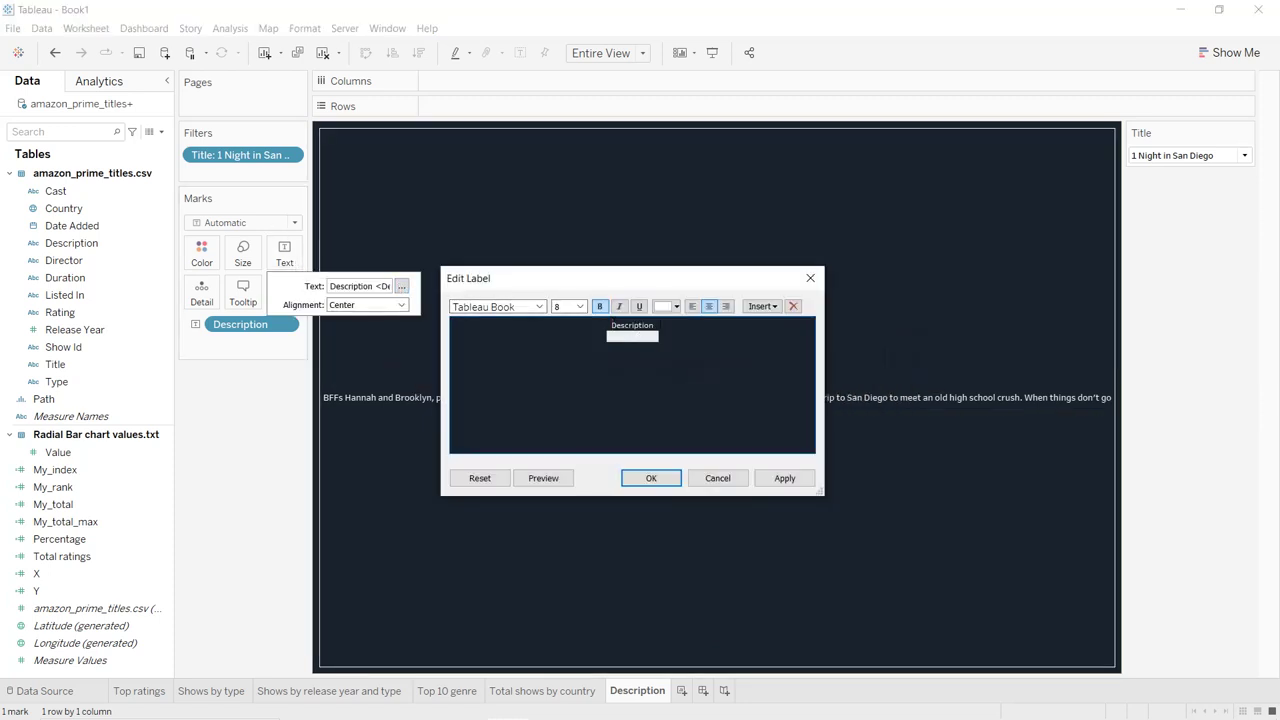
pyautogui.click(598, 308)
pyautogui.click(580, 307)
pyautogui.click(565, 342)
pyautogui.click(799, 477)
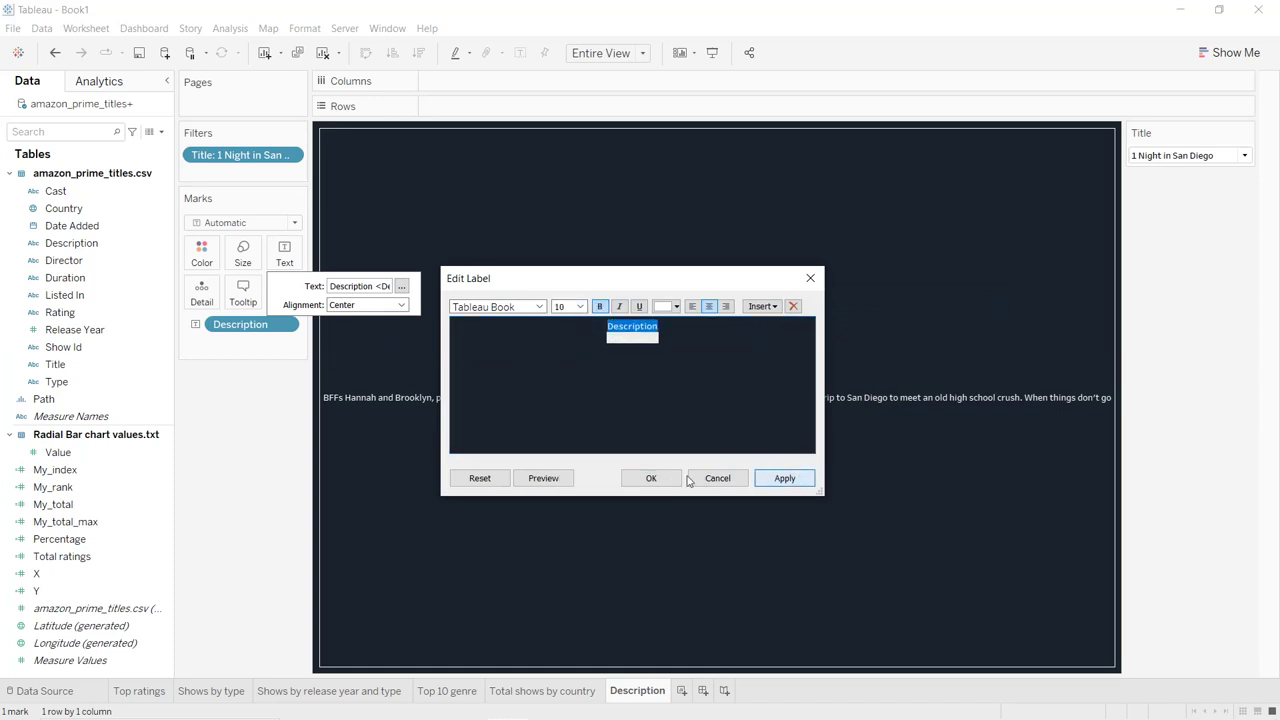
pyautogui.click(668, 479)
pyautogui.click(822, 337)
pyautogui.click(822, 337)
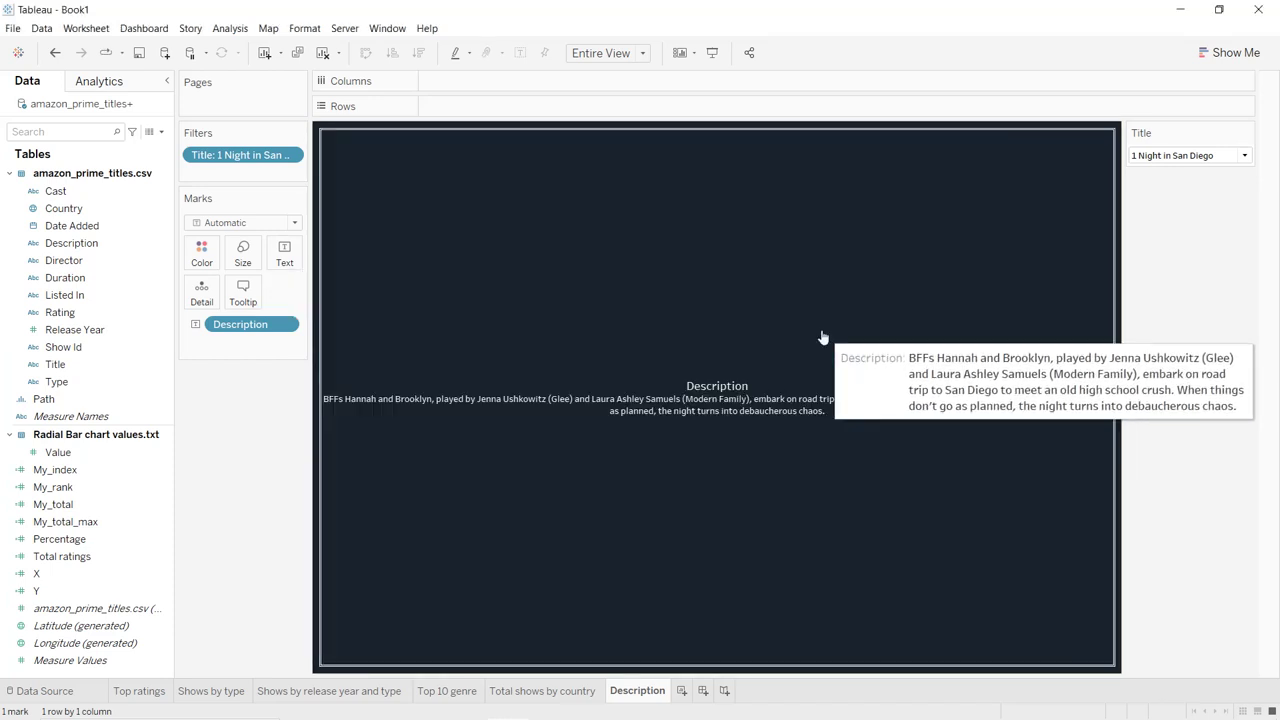
# - Duplicate the Description worksheet and rename the copy as Cast
pyautogui.rightClick(642, 686)
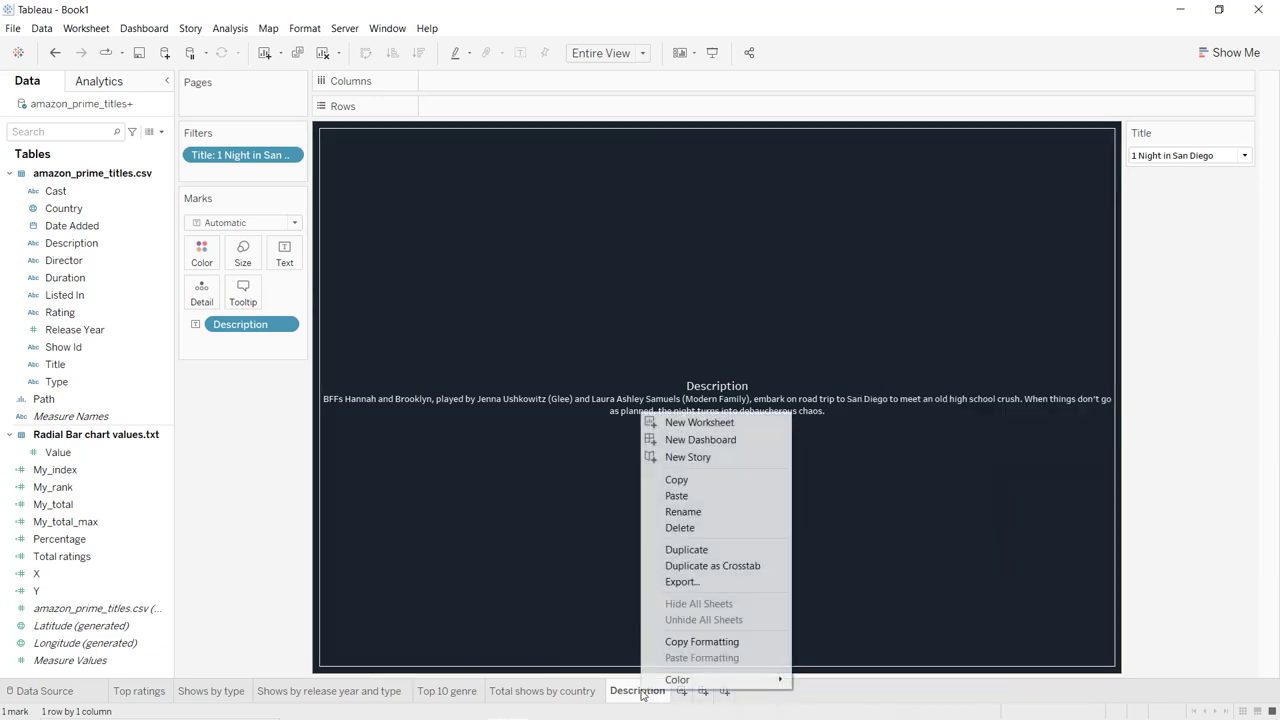
pyautogui.click(677, 556)
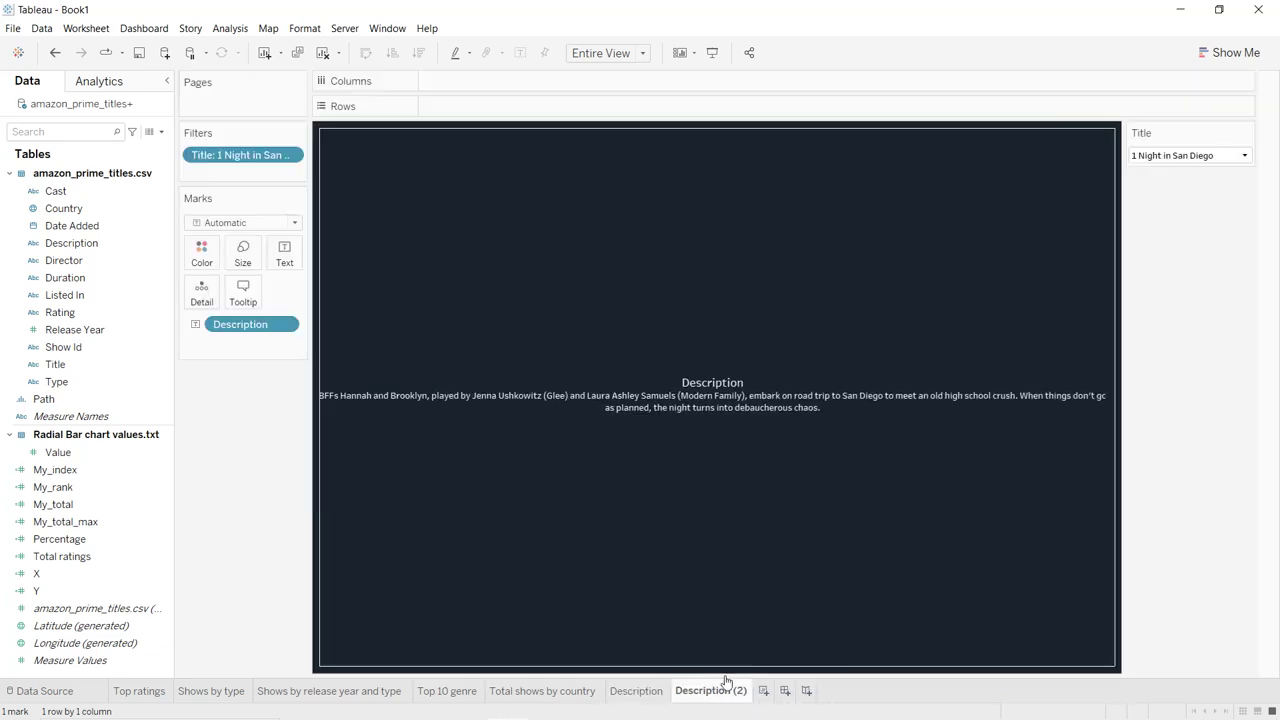
pyautogui.doubleClick(722, 690)
pyautogui.write('Cast')
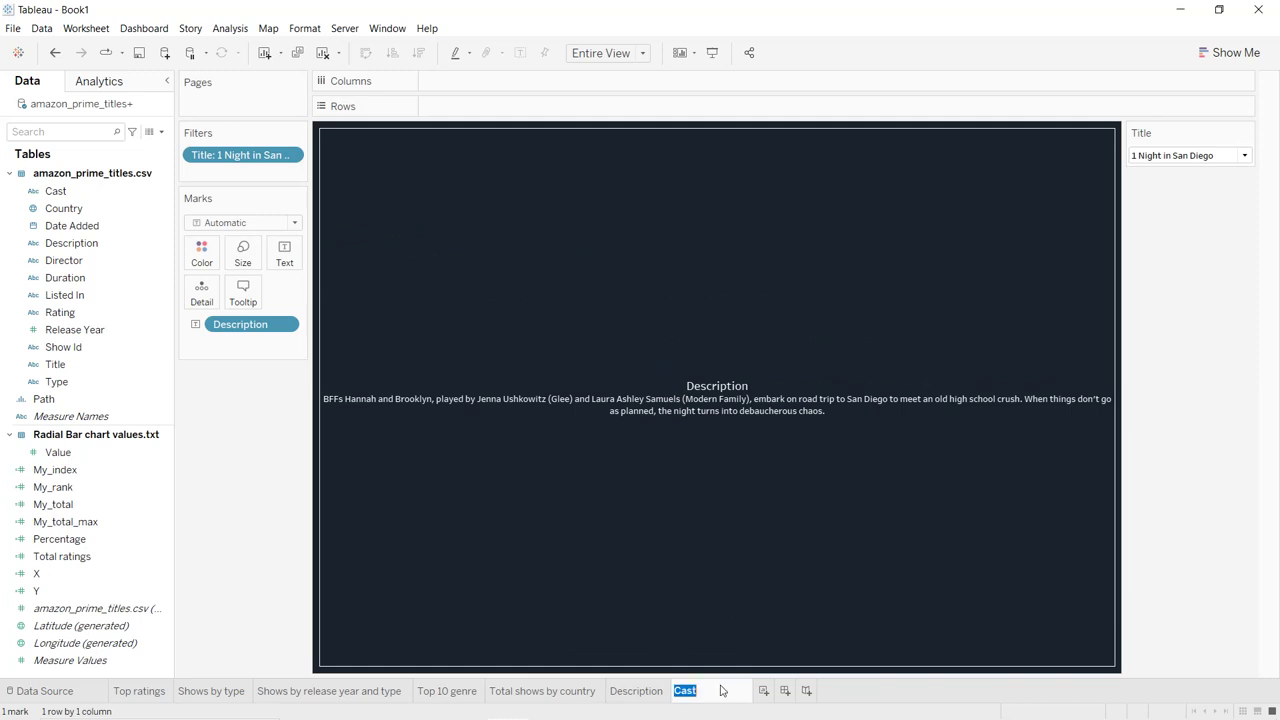
pyautogui.press('Return')
# - Replace the Description field with Cast as the sheet's text and add a heading line reading Cast above it in the label
pyautogui.moveTo(256, 334); pyautogui.dragTo(272, 412)
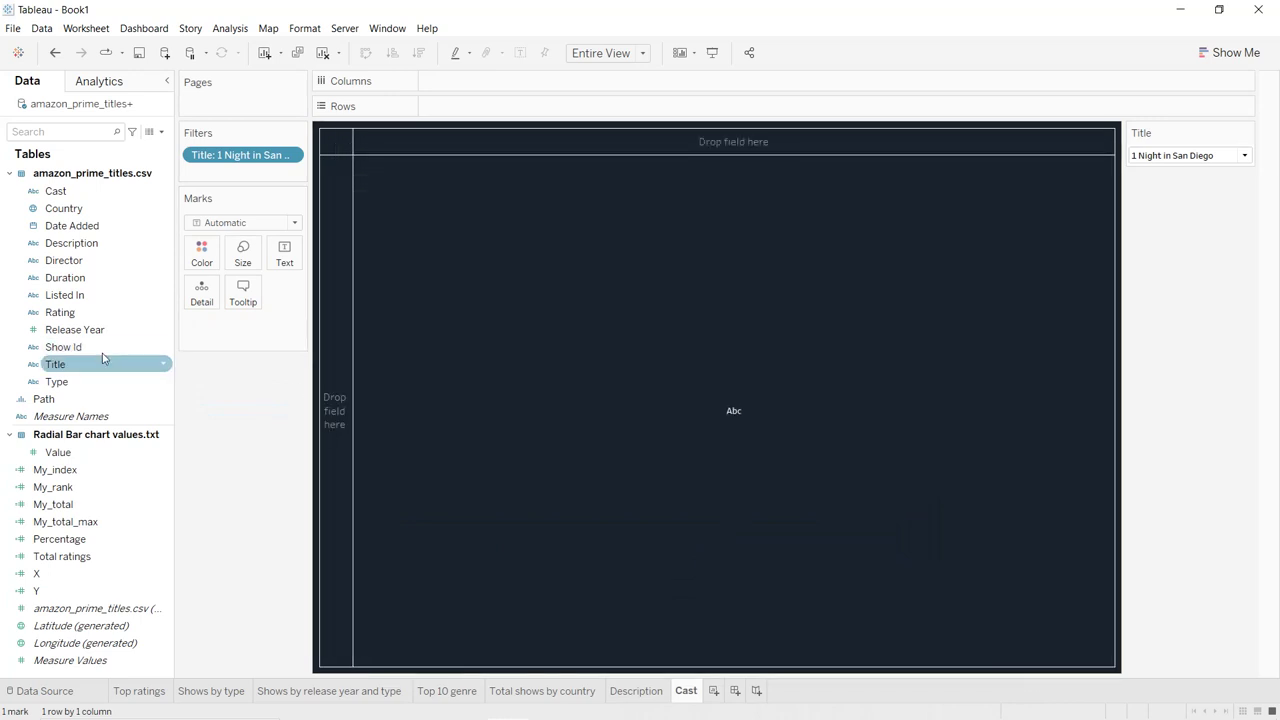
pyautogui.moveTo(55, 191); pyautogui.dragTo(294, 264)
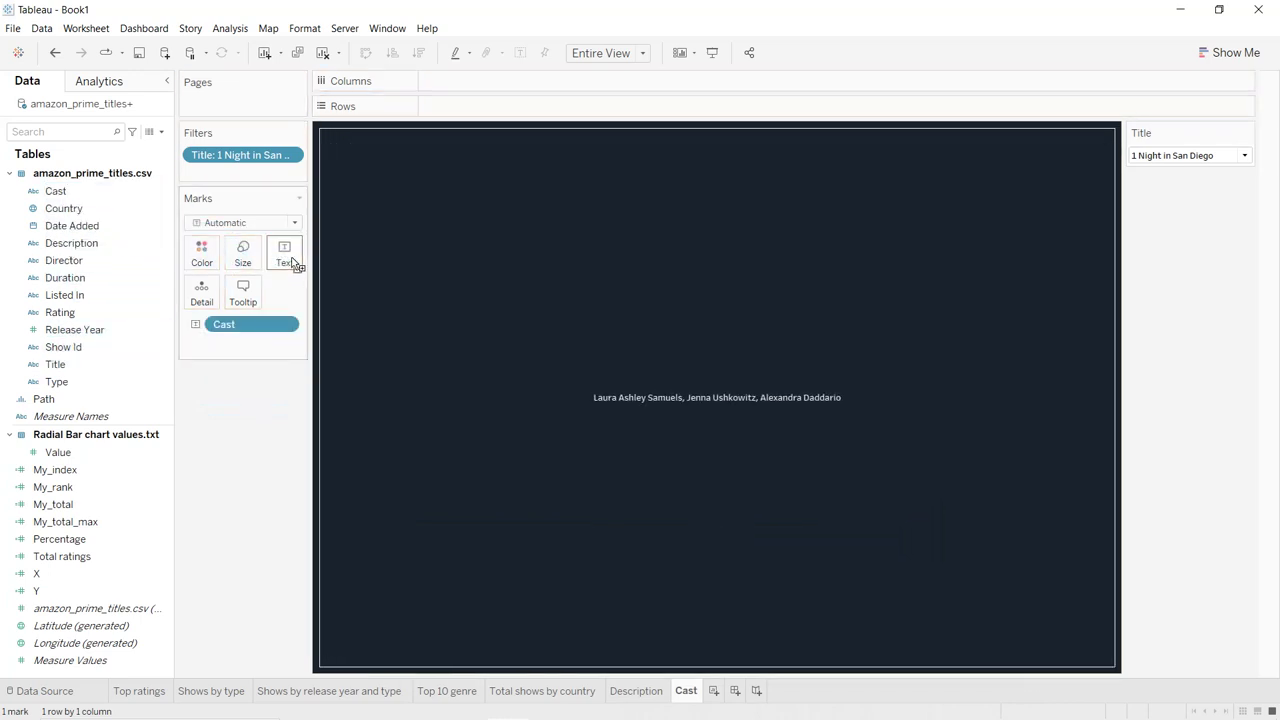
pyautogui.click(291, 262)
pyautogui.click(401, 287)
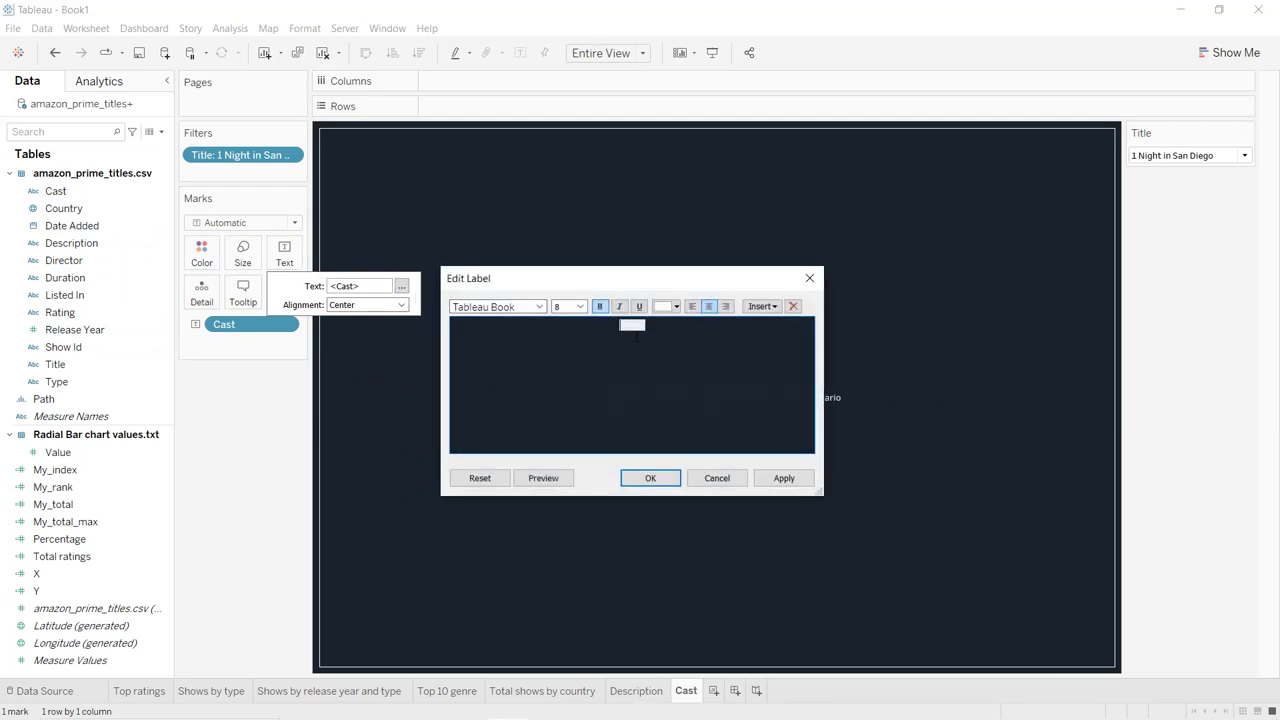
pyautogui.hotkey('ctrl', 'l')
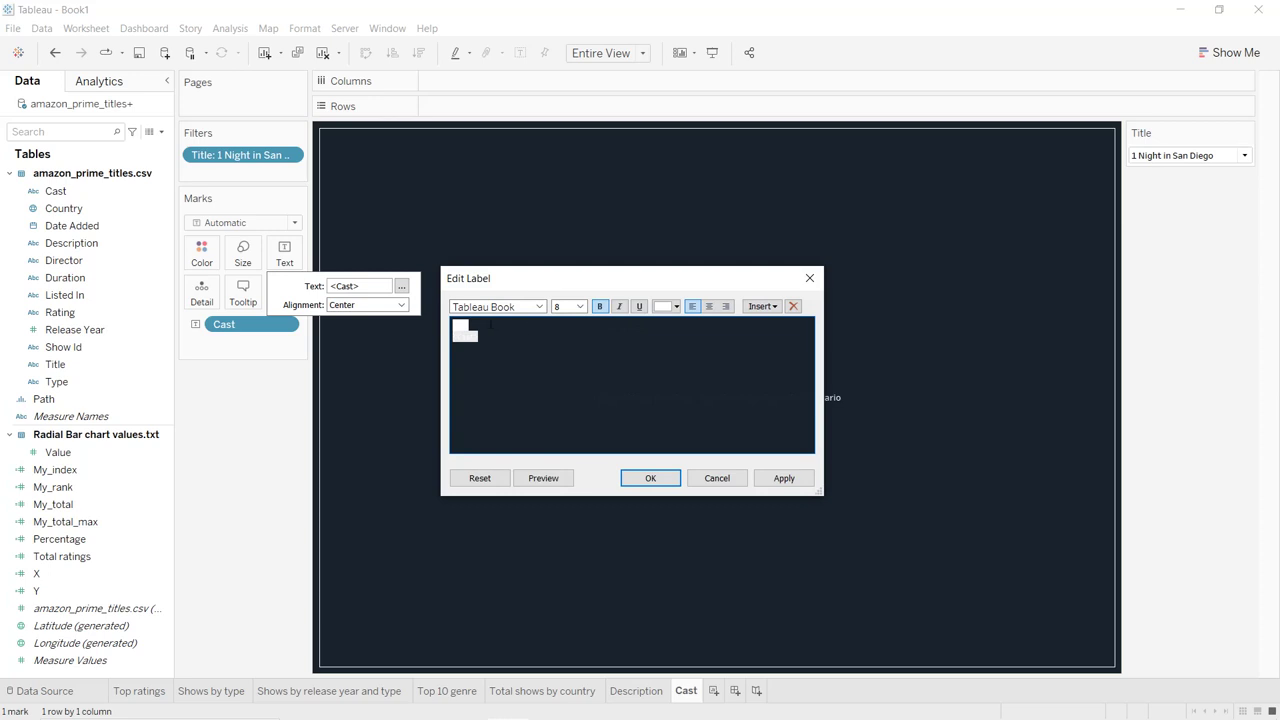
# - Set the Cast heading to font size 10 and center both lines of the text label
pyautogui.click(580, 307)
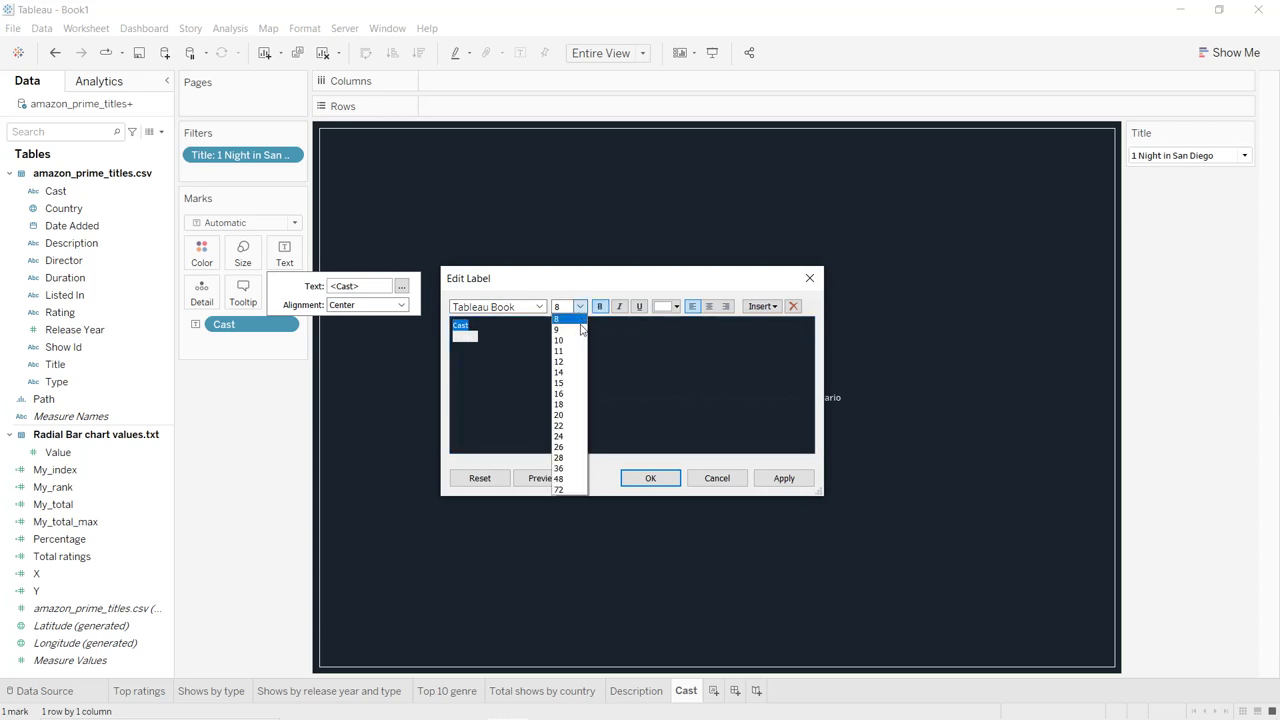
pyautogui.click(575, 344)
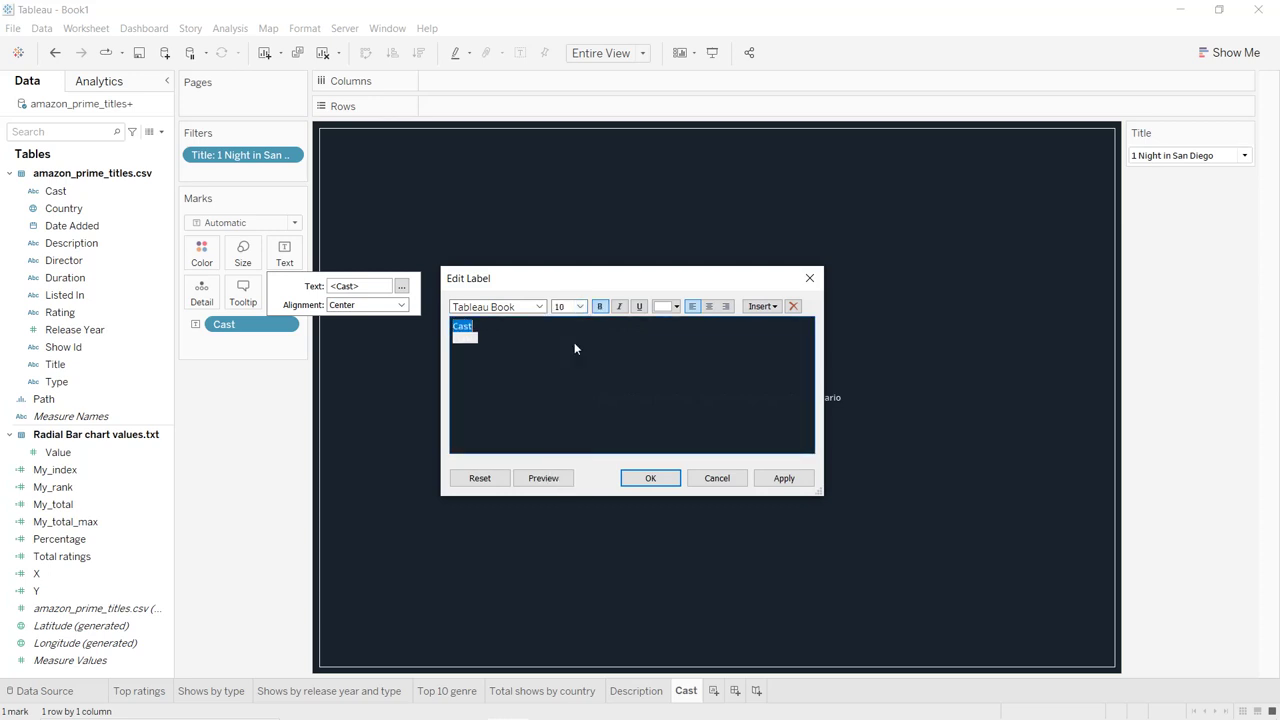
pyautogui.click(707, 307)
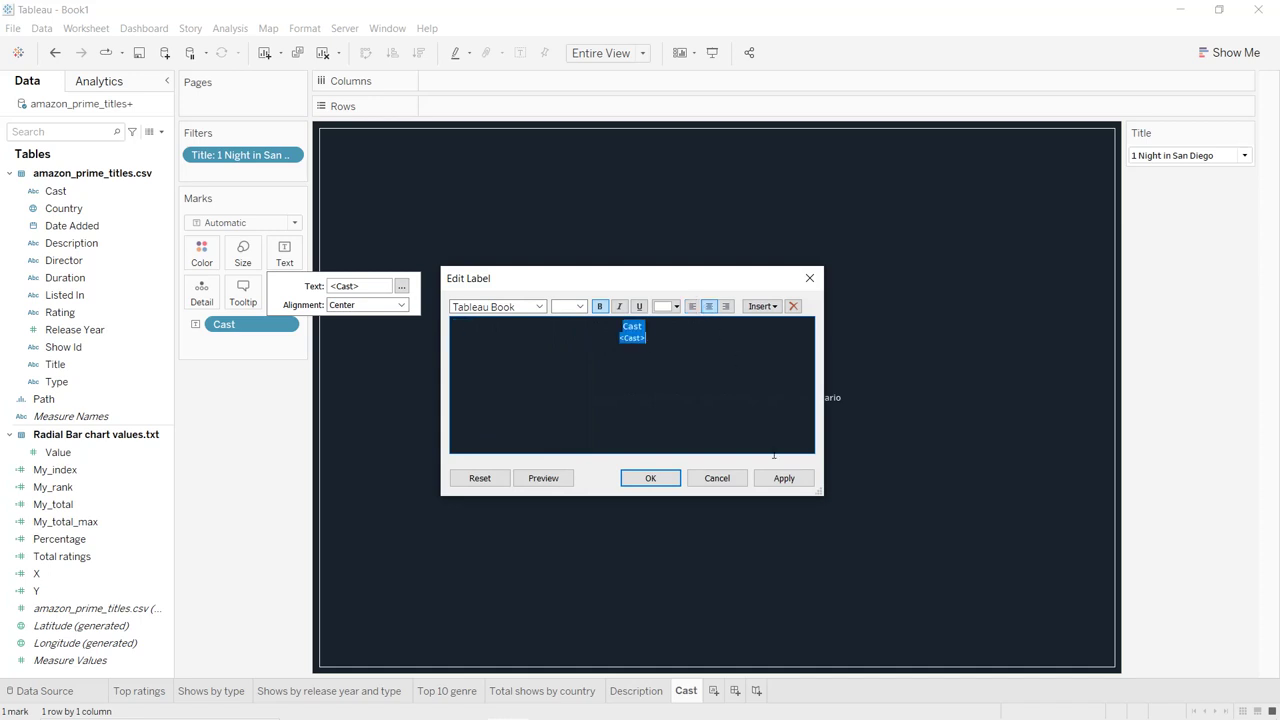
pyautogui.click(668, 480)
pyautogui.click(588, 488)
pyautogui.click(588, 488)
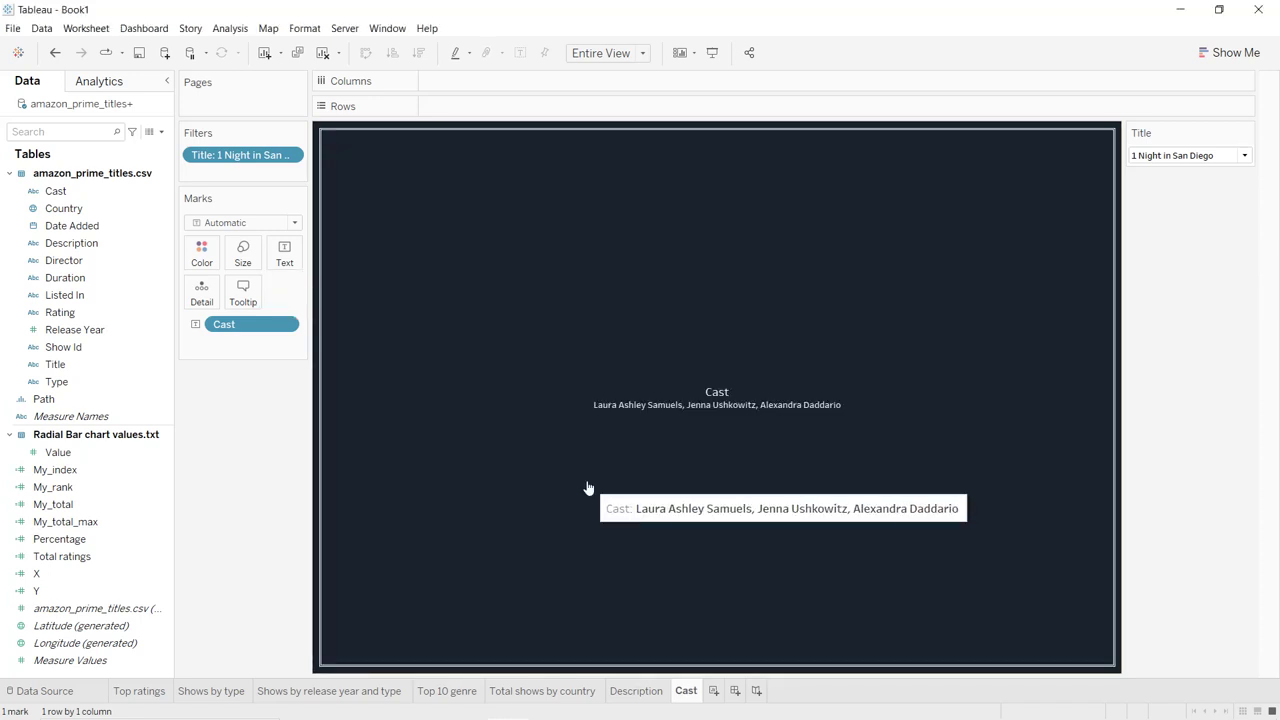
# - Duplicate the Cast worksheet and rename the copy as Release year
pyautogui.rightClick(686, 699)
pyautogui.click(745, 555)
pyautogui.doubleClick(728, 692)
pyautogui.write('Re')
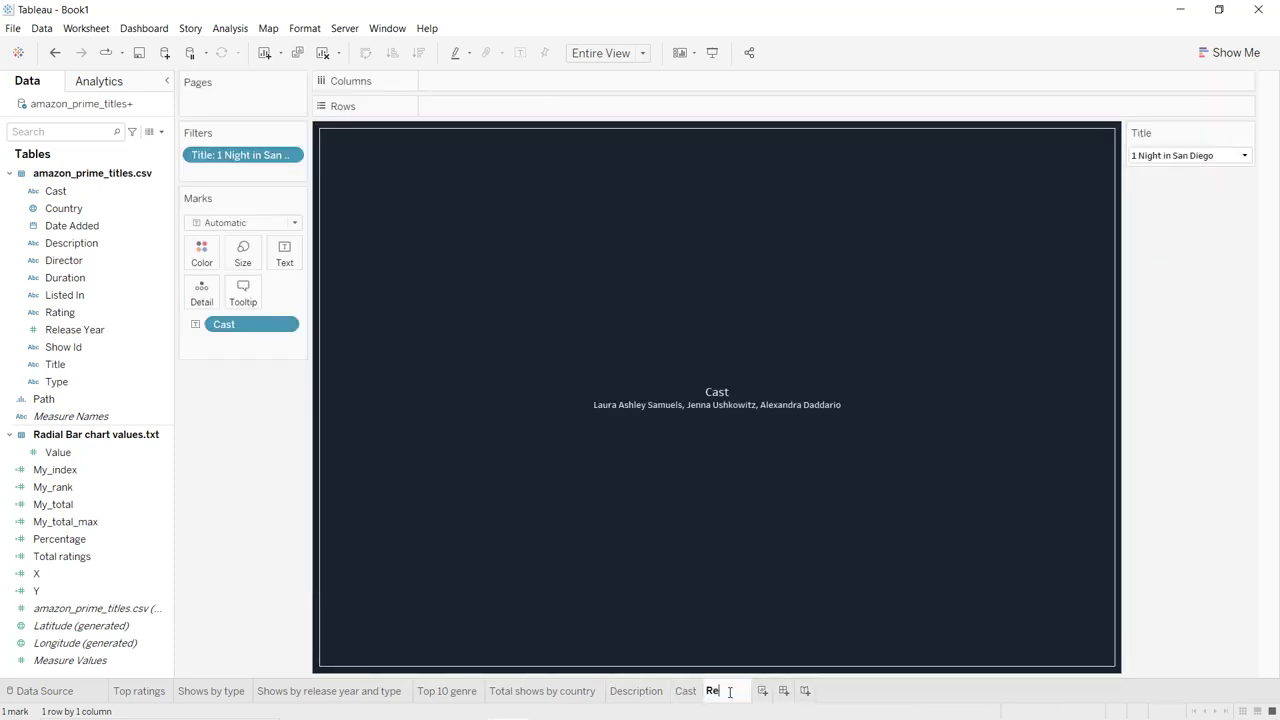
pyautogui.write('lease year')
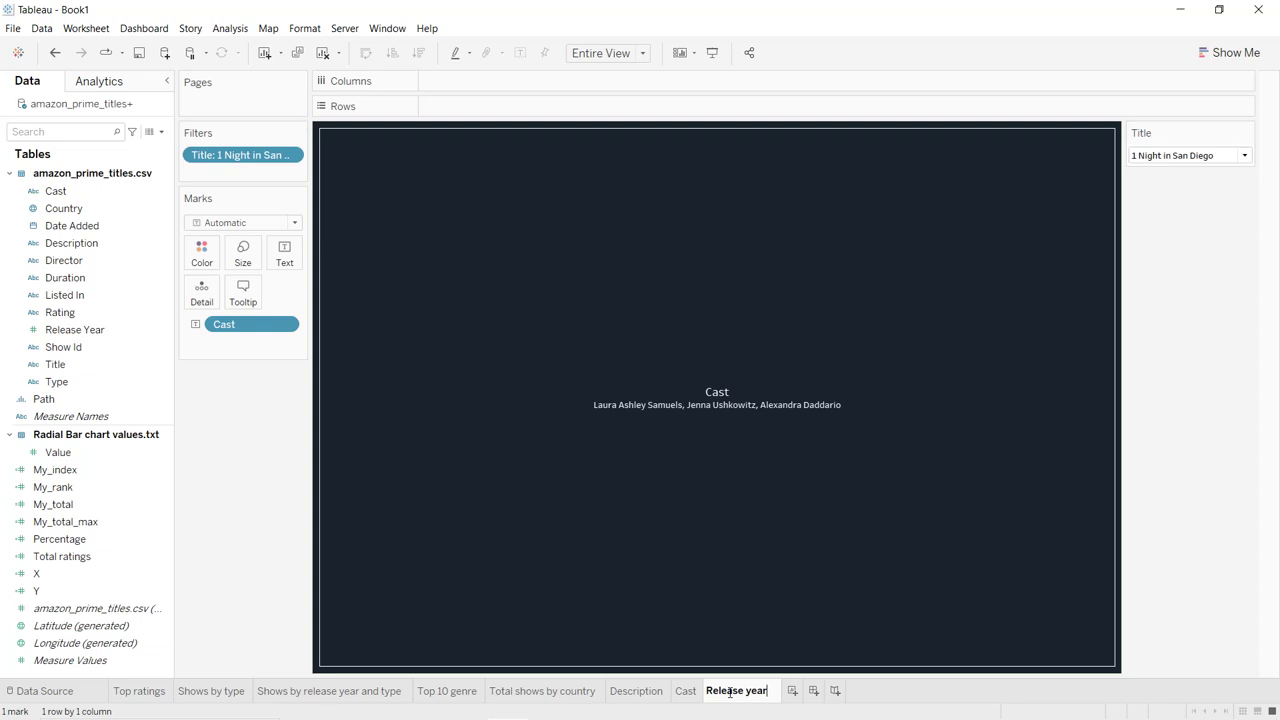
pyautogui.doubleClick(730, 692)
pyautogui.click(709, 603)
# - Replace the Cast field with Release Year as the sheet's text and add a heading line reading Release year above it
pyautogui.moveTo(243, 324); pyautogui.dragTo(246, 433)
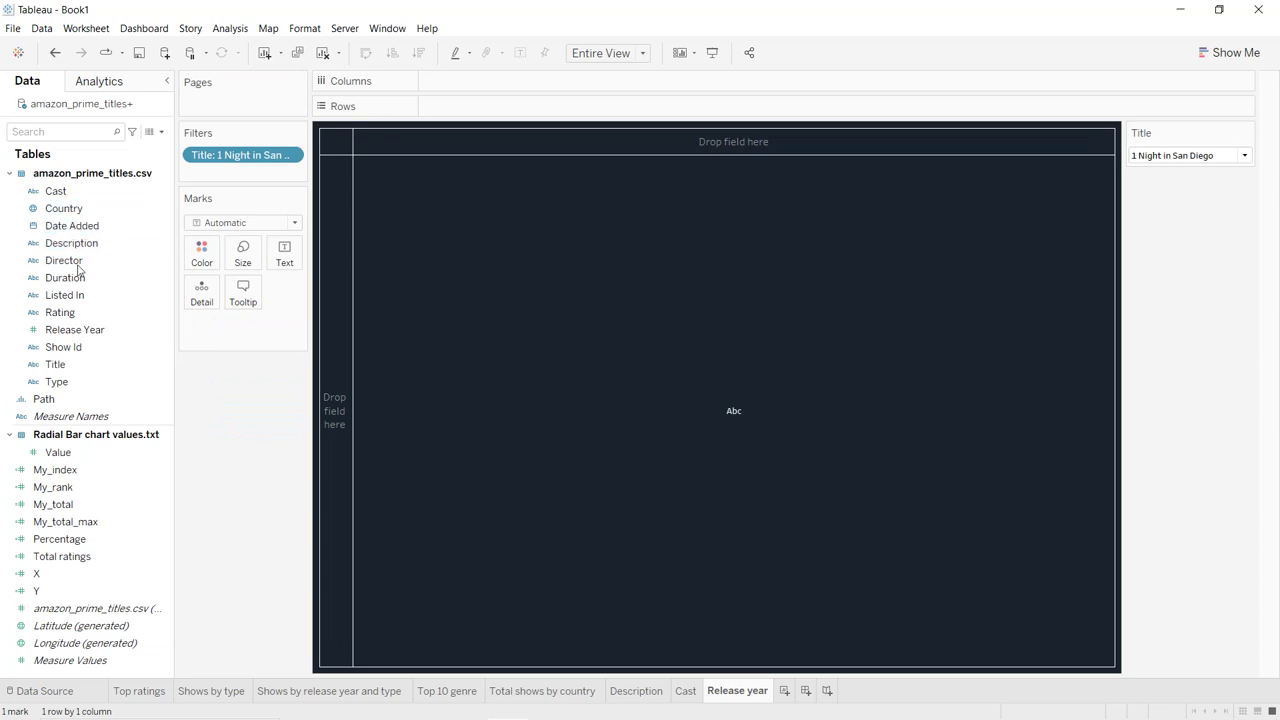
pyautogui.moveTo(75, 330); pyautogui.dragTo(274, 261)
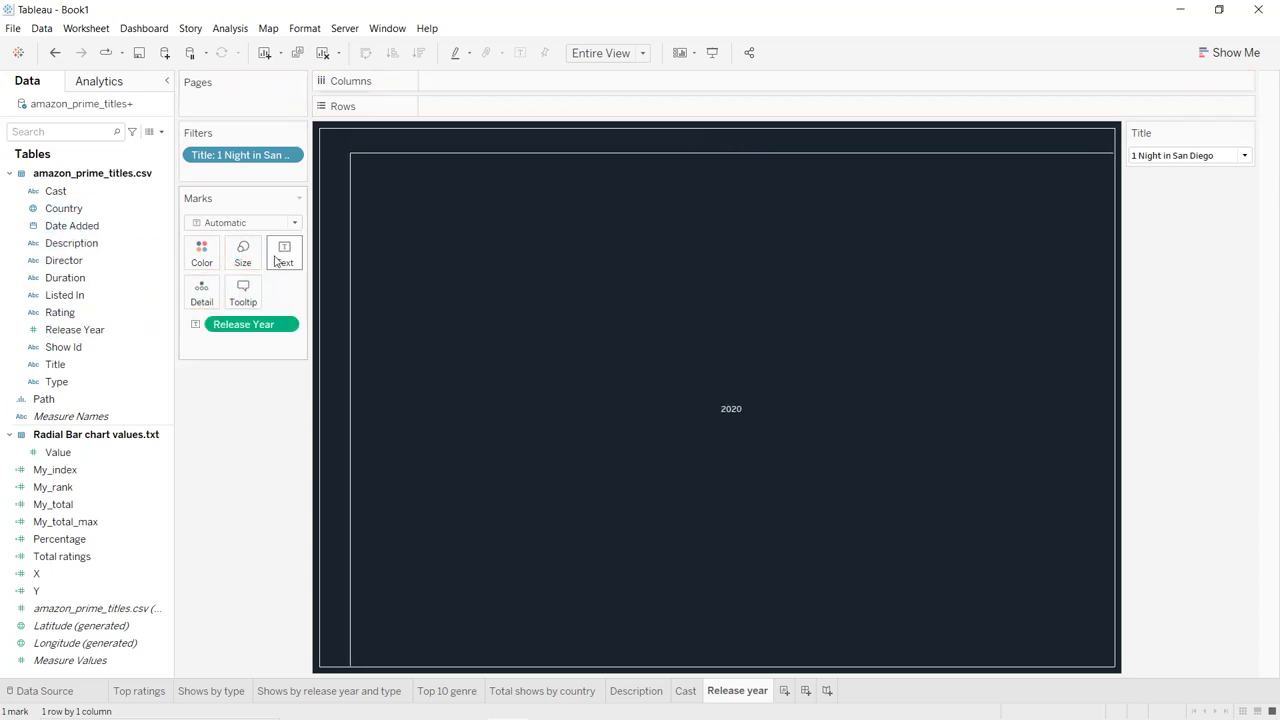
pyautogui.click(277, 257)
pyautogui.click(401, 286)
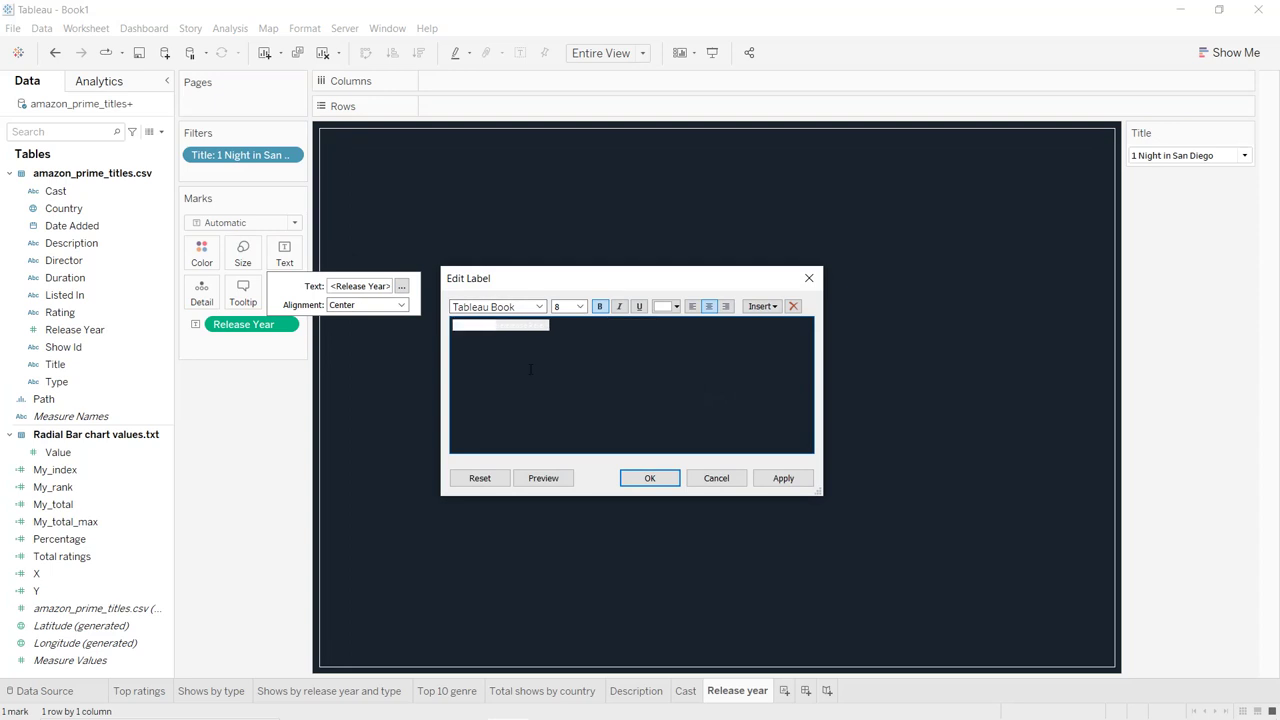
pyautogui.hotkey('ctrl', 'v')
# - Set the Release year heading to font size 10 and center both lines of the text label
pyautogui.tripleClick(487, 324)
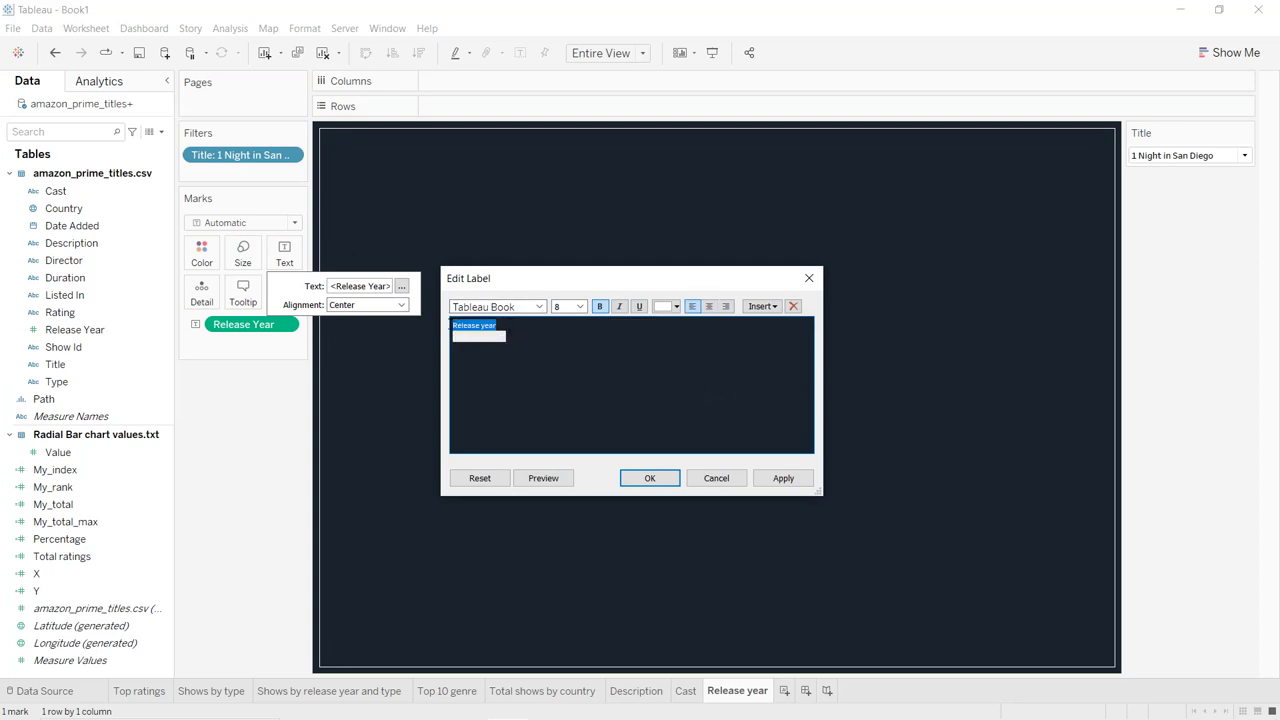
pyautogui.click(578, 307)
pyautogui.click(568, 336)
pyautogui.hotkey('ctrl', 'a')
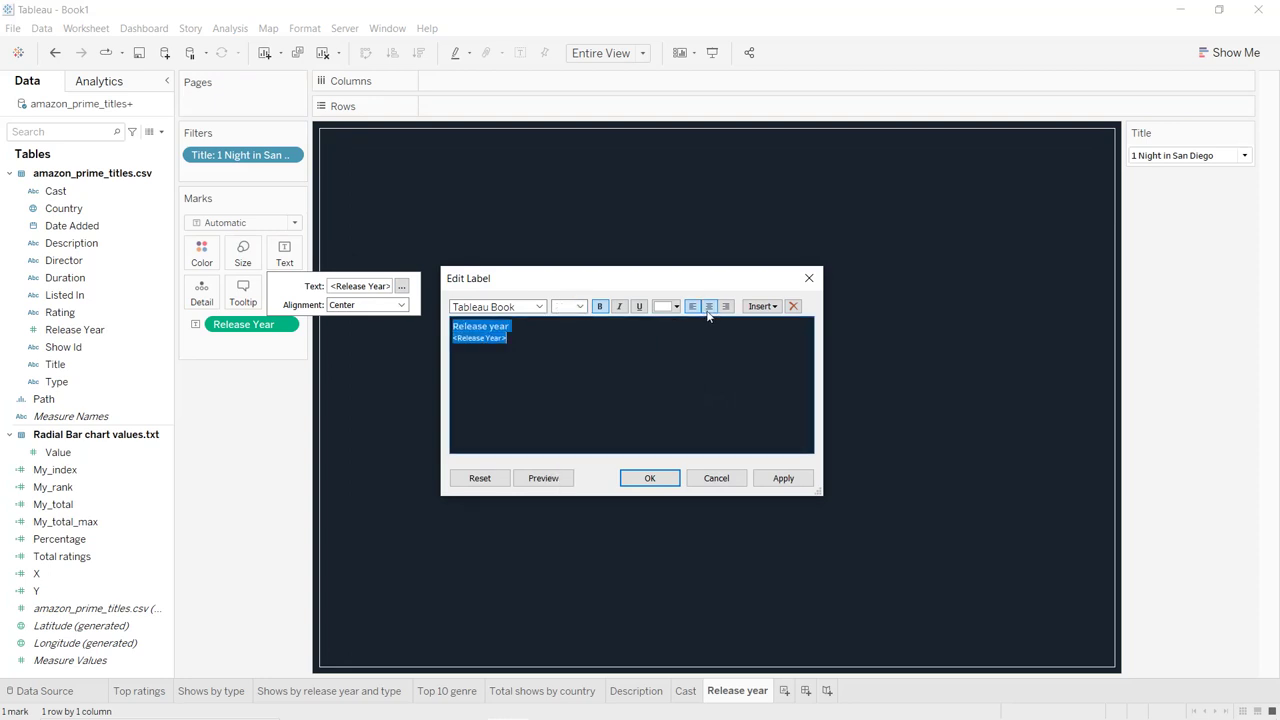
pyautogui.click(708, 306)
pyautogui.click(783, 478)
pyautogui.click(650, 478)
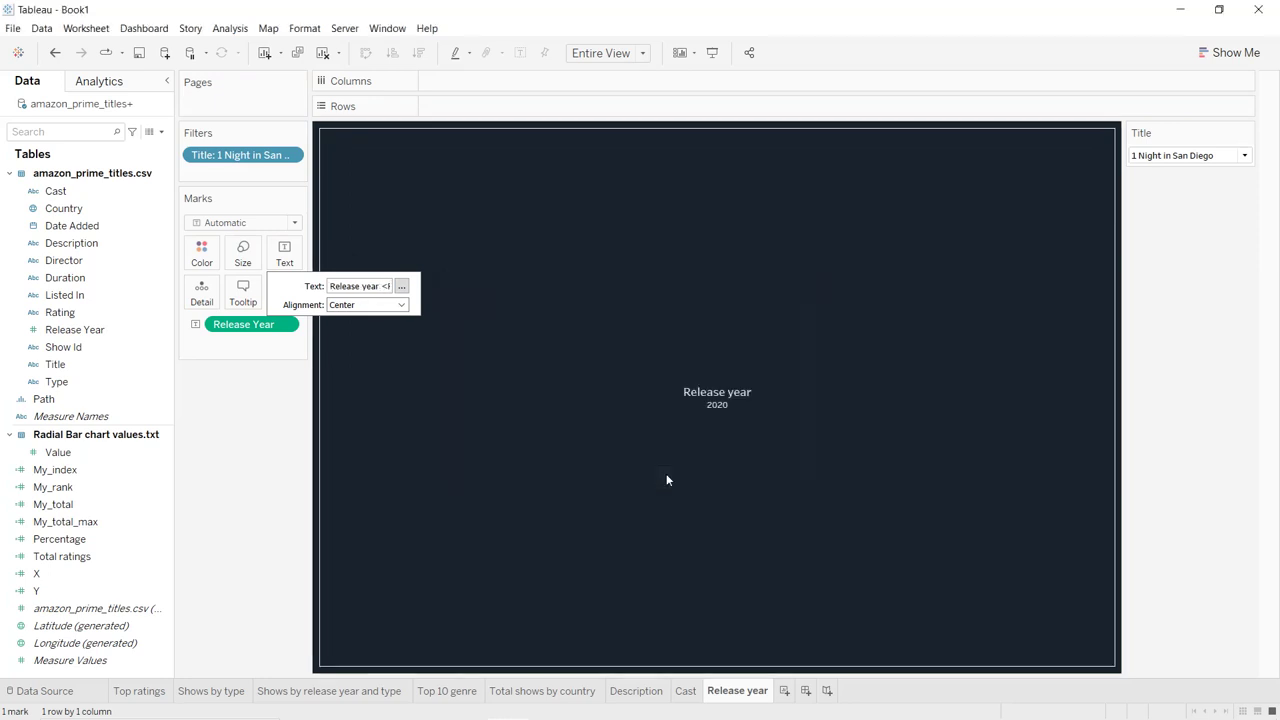
pyautogui.click(316, 424)
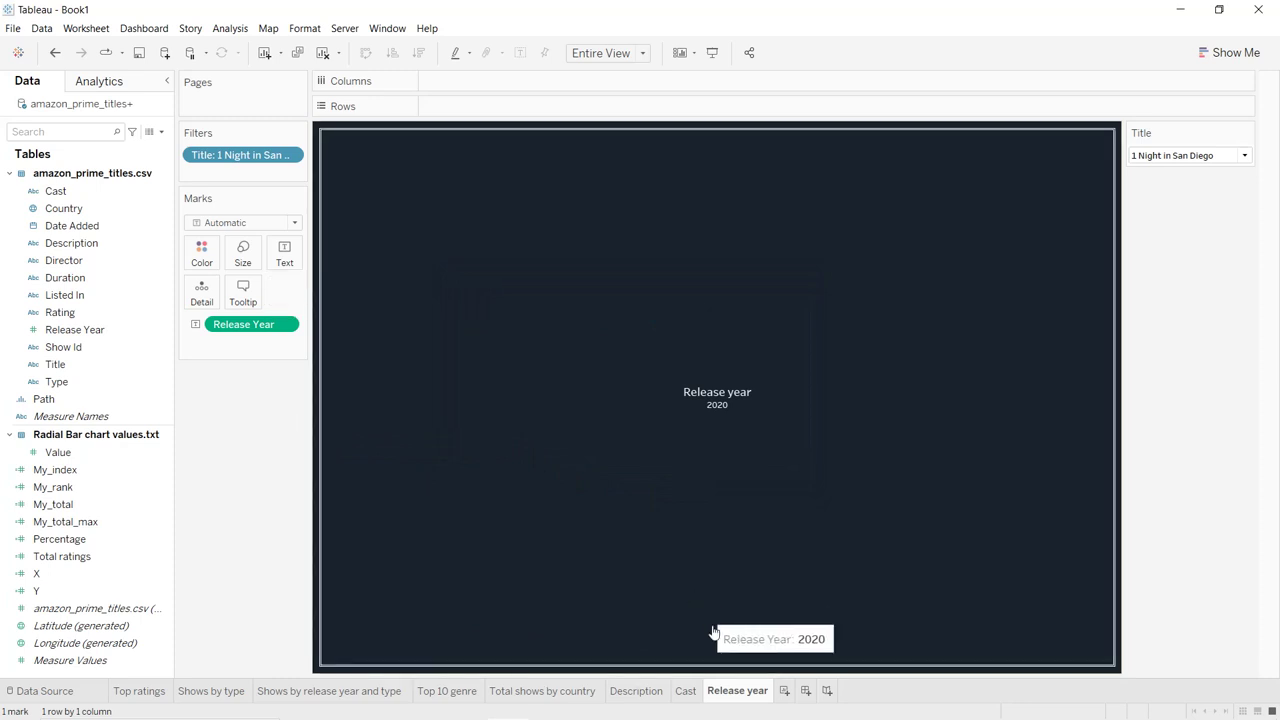
# - Duplicate the Release year worksheet and rename the copy as Duration
pyautogui.rightClick(735, 692)
pyautogui.click(773, 553)
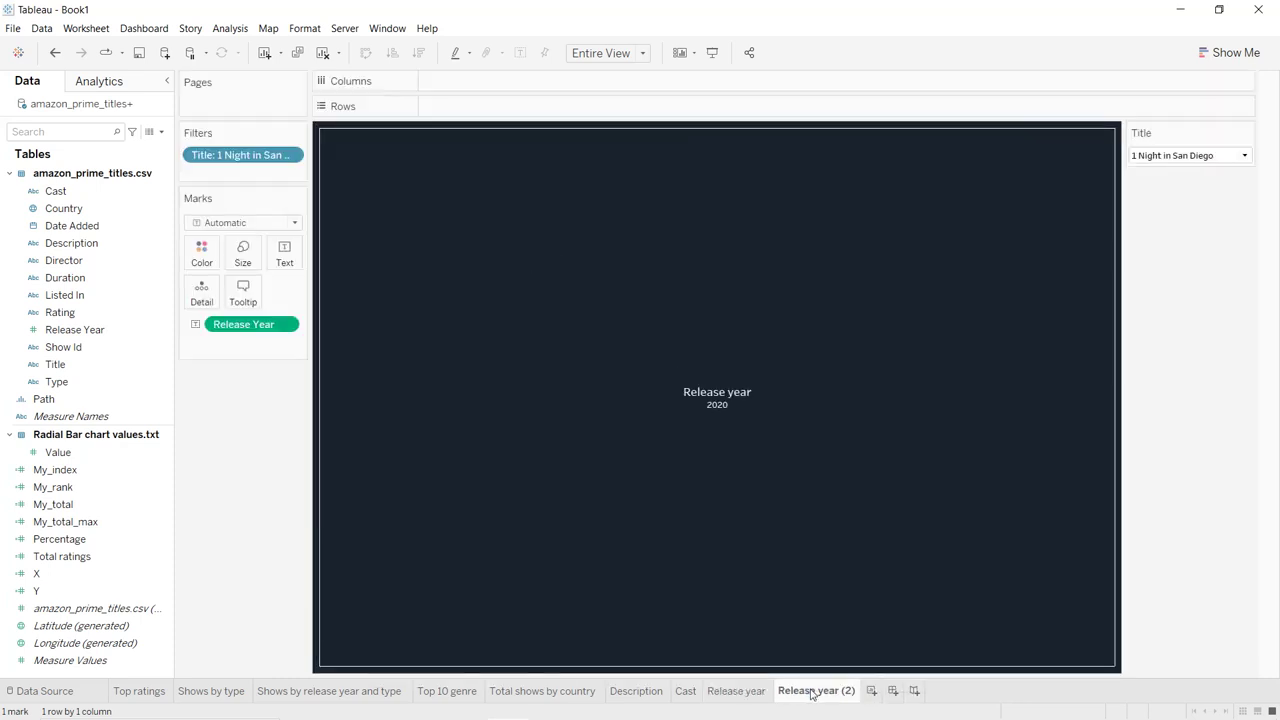
pyautogui.doubleClick(813, 691)
pyautogui.write('Duration')
pyautogui.doubleClick(811, 689)
pyautogui.press('Return')
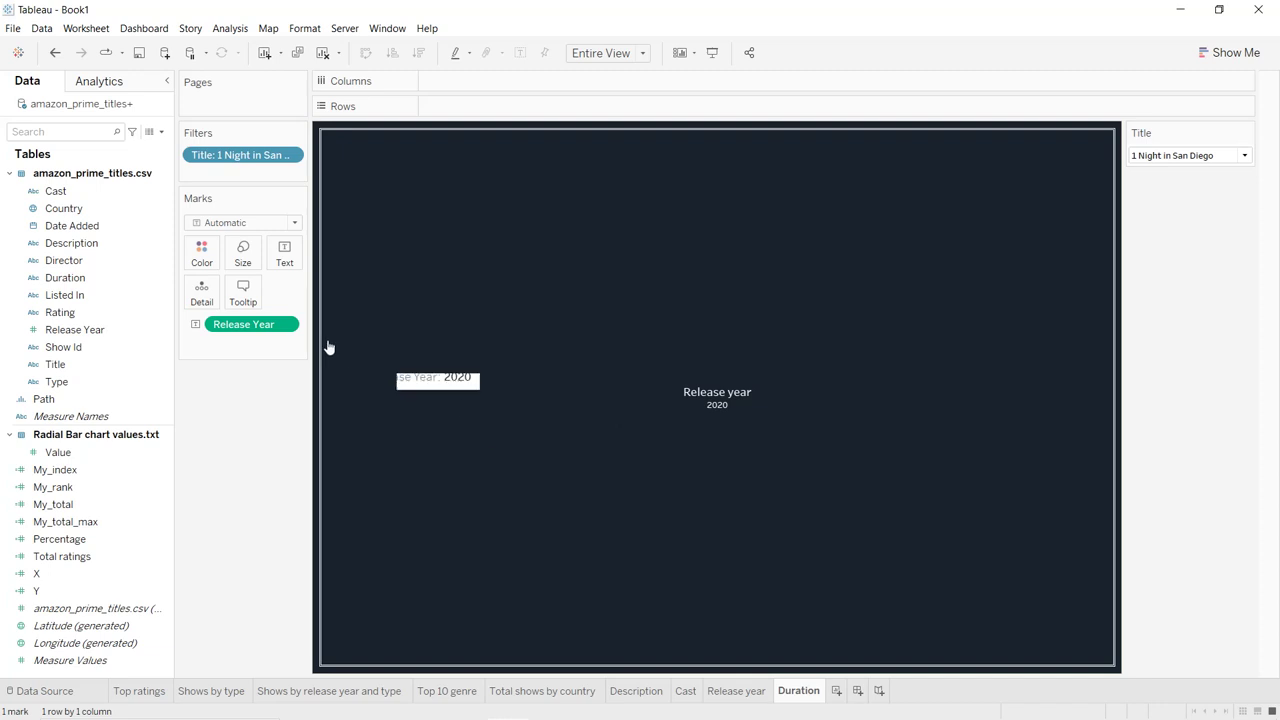
# - Replace the Release Year field with Duration as the sheet's text and add a heading line reading Duration above it
pyautogui.moveTo(268, 326); pyautogui.dragTo(282, 425)
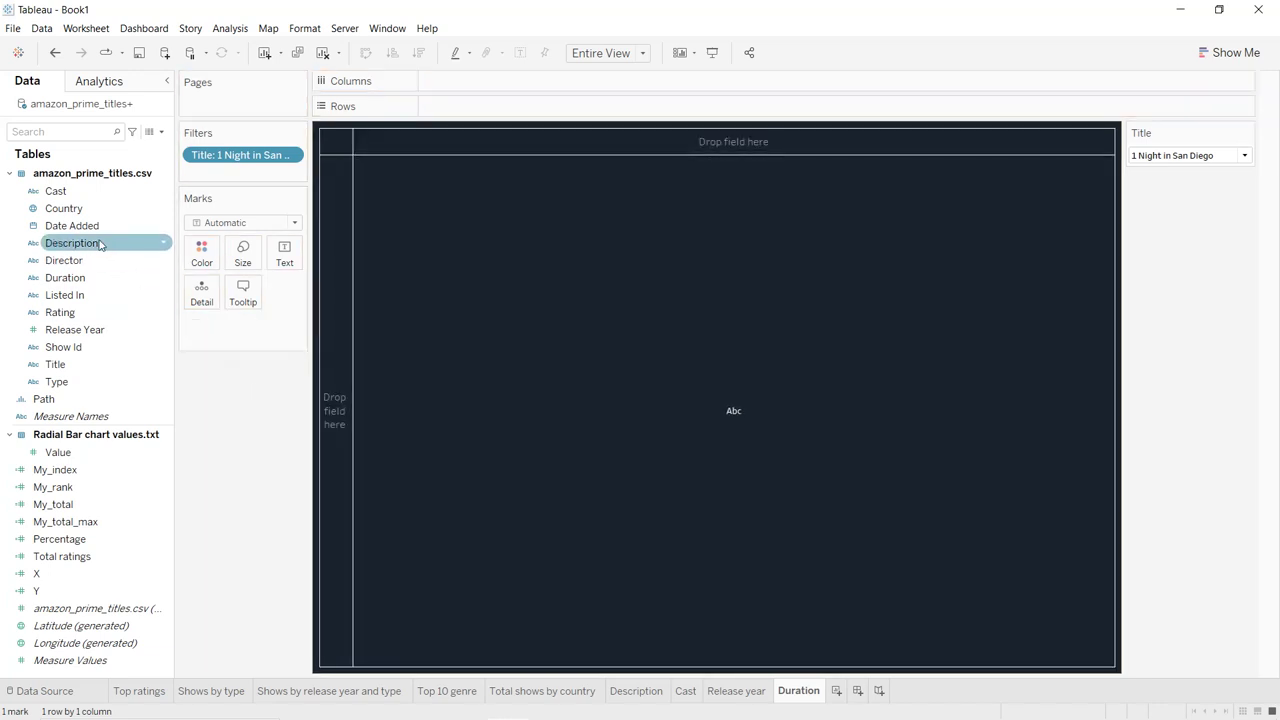
pyautogui.moveTo(75, 288); pyautogui.dragTo(283, 264)
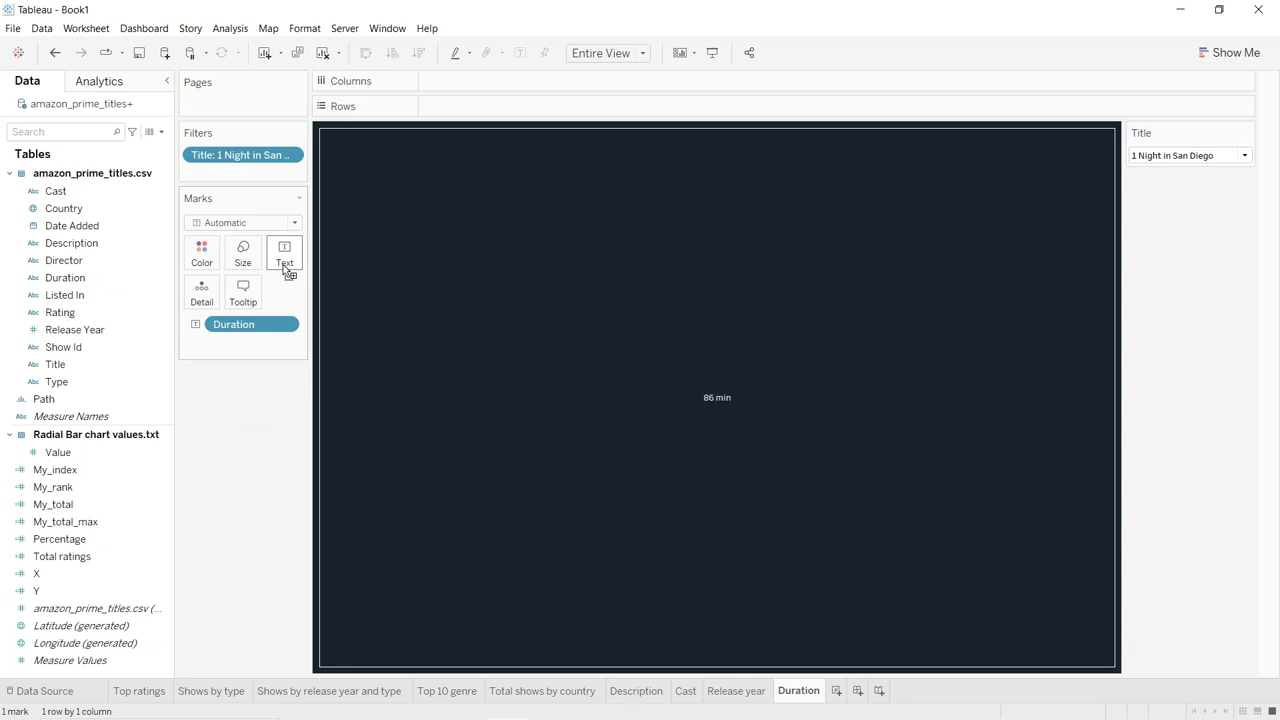
pyautogui.click(284, 262)
pyautogui.click(401, 287)
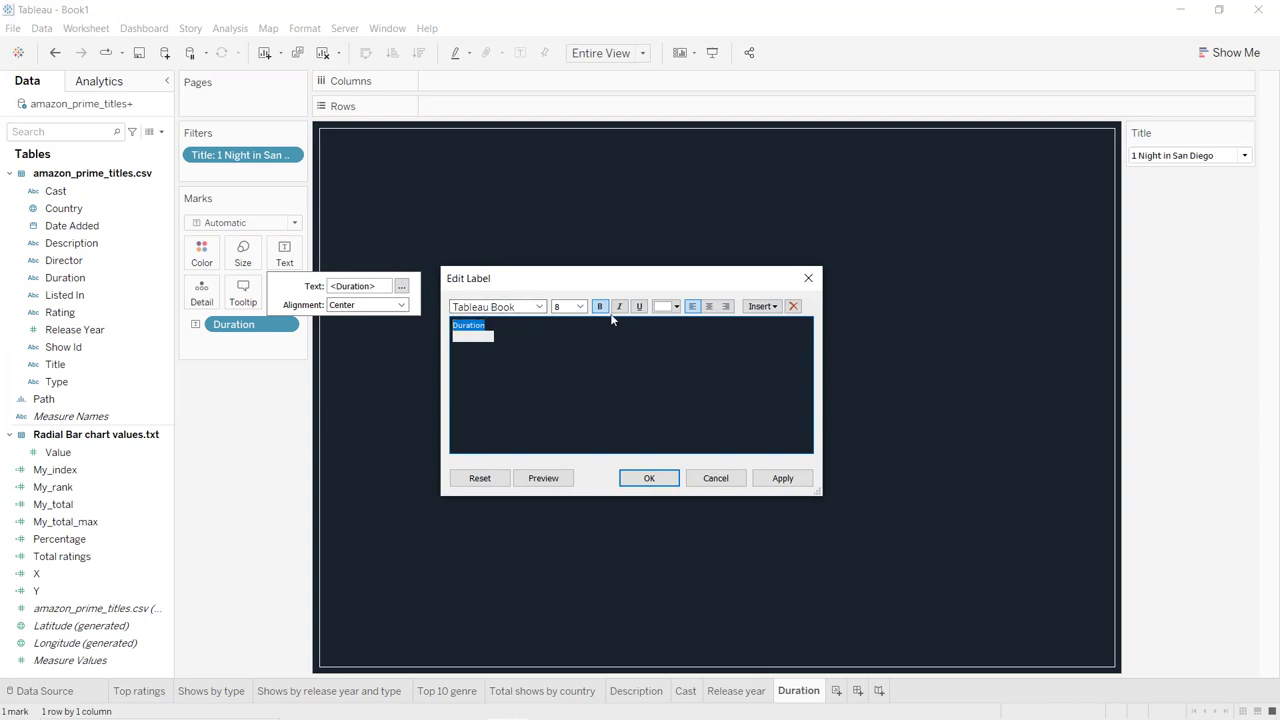
# - Set the Duration heading to font size 10 and center both lines of the text label
pyautogui.click(580, 306)
pyautogui.click(565, 348)
pyautogui.click(709, 307)
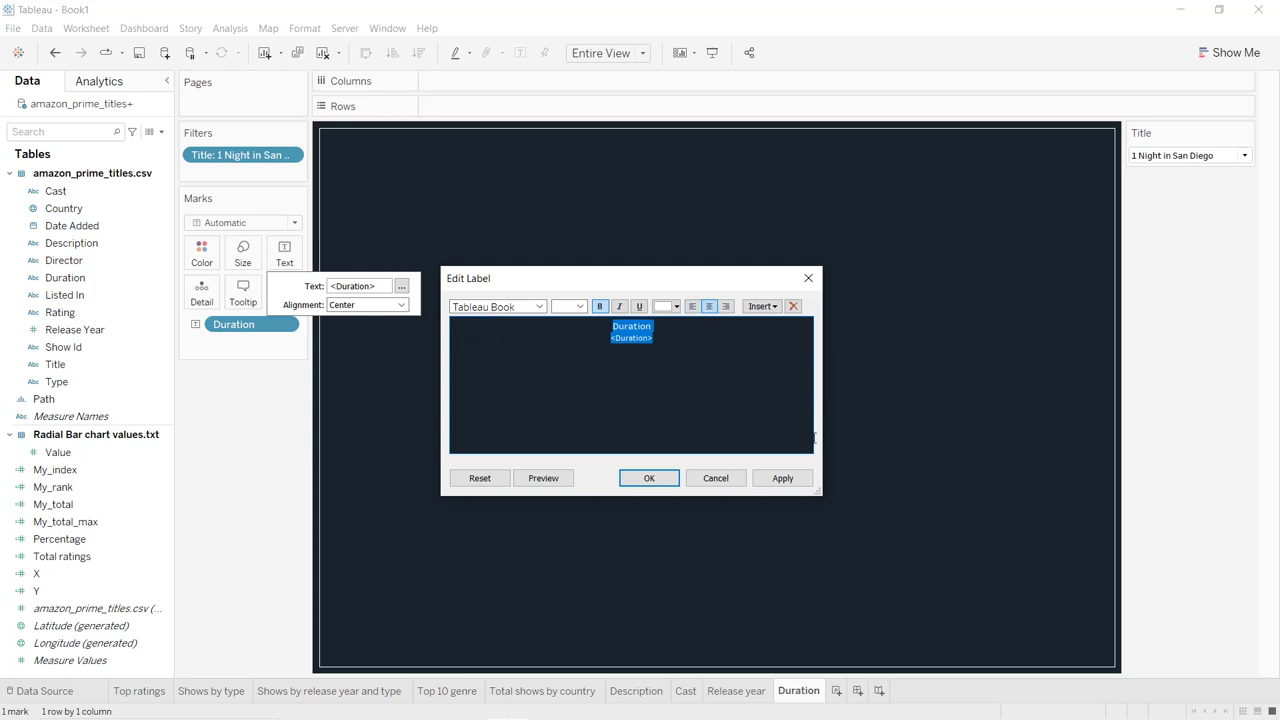
pyautogui.click(790, 480)
pyautogui.click(660, 480)
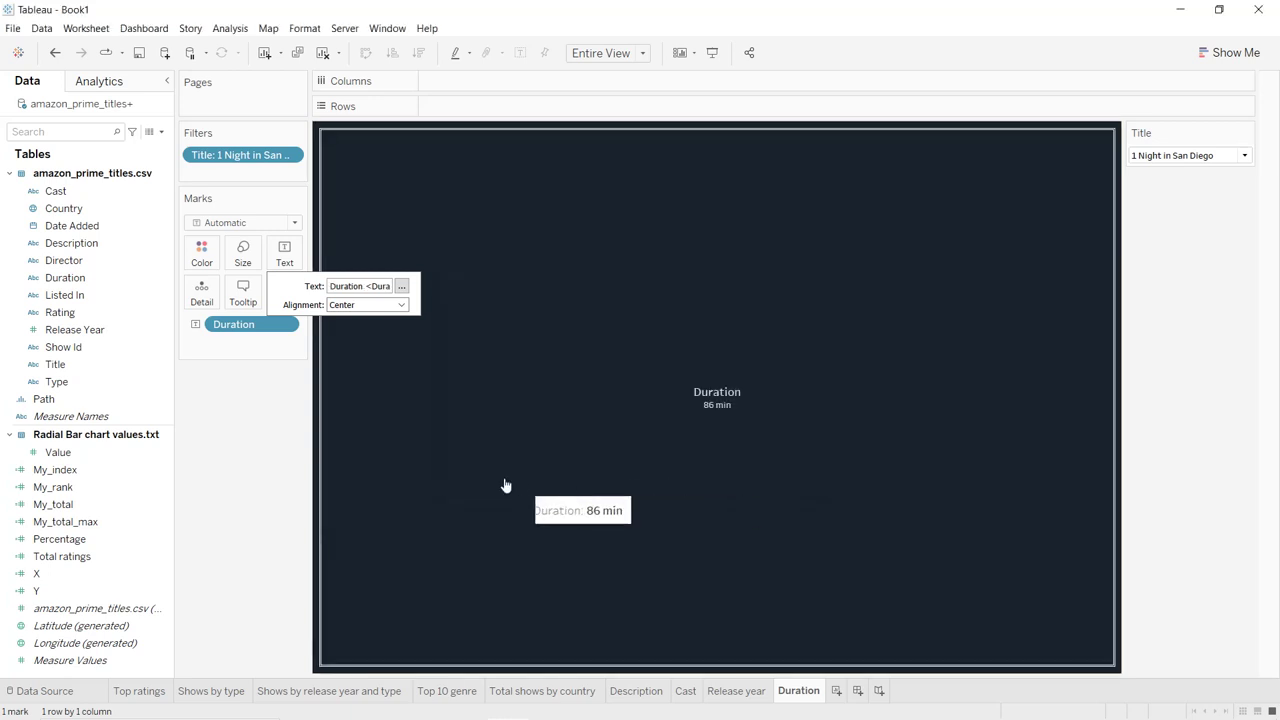
pyautogui.click(287, 434)
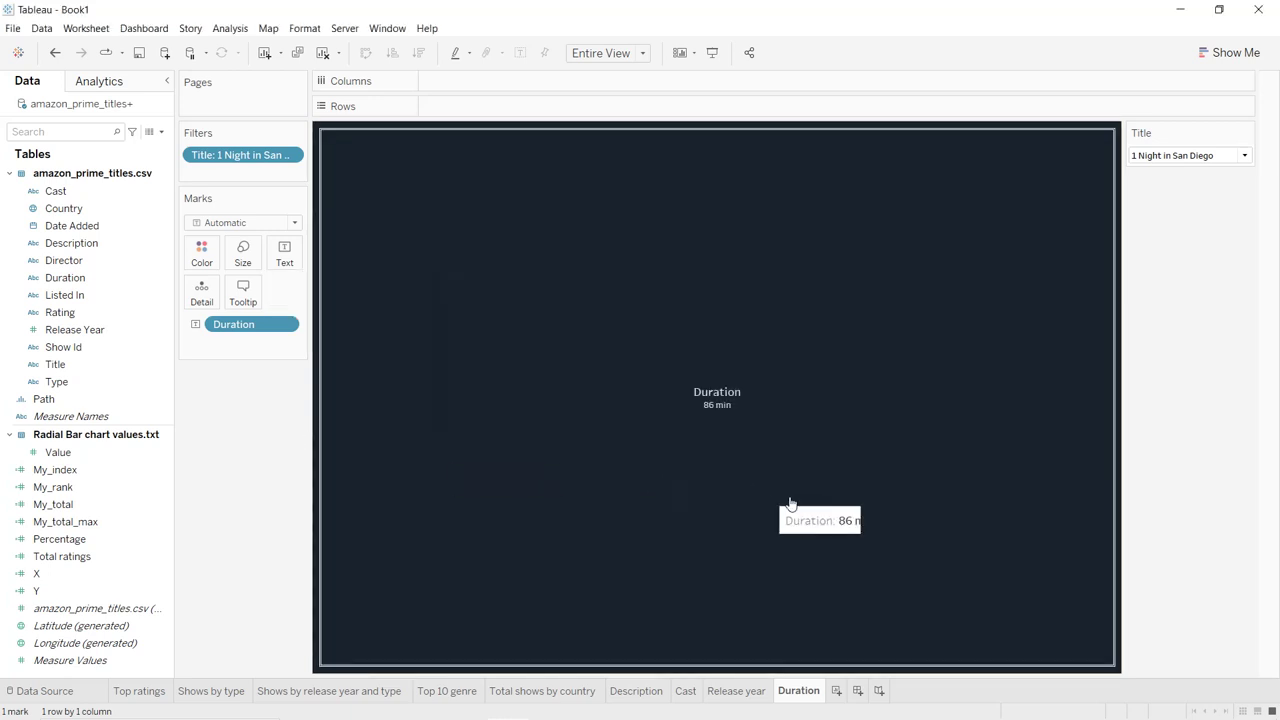
# - Duplicate the Duration worksheet and rename the copy as Genre
pyautogui.rightClick(798, 690)
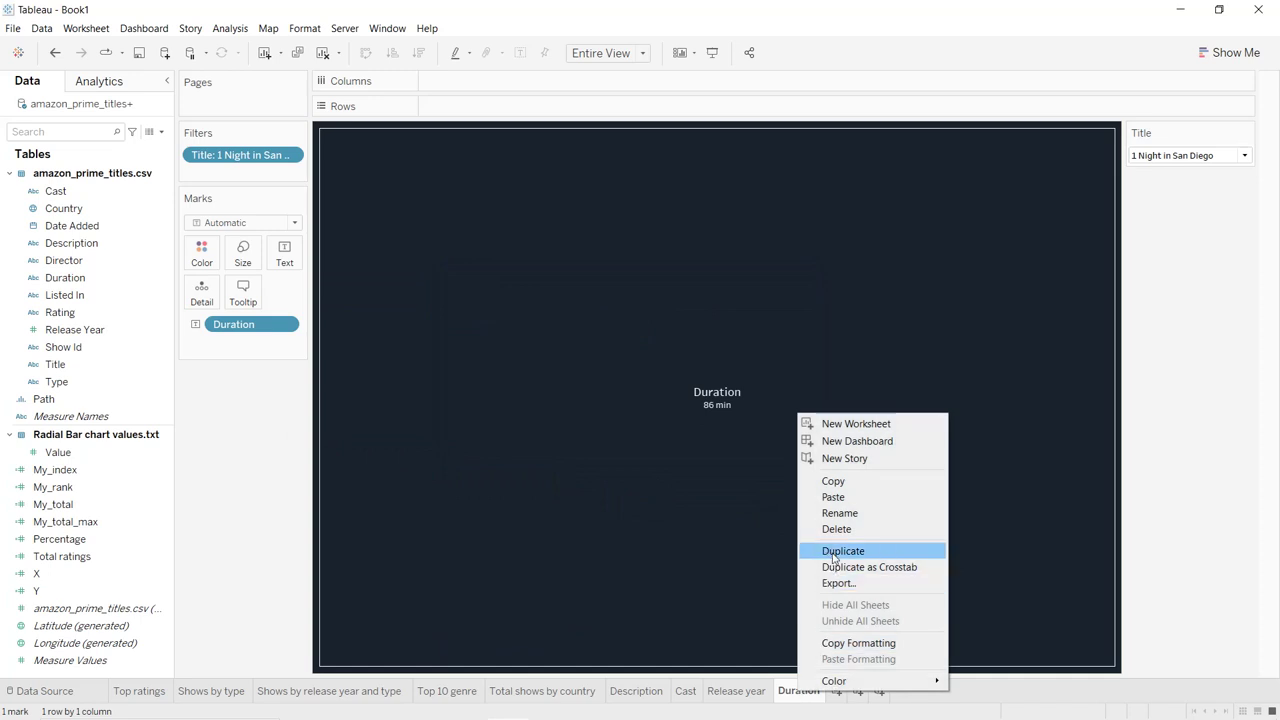
pyautogui.click(845, 551)
pyautogui.doubleClick(858, 692)
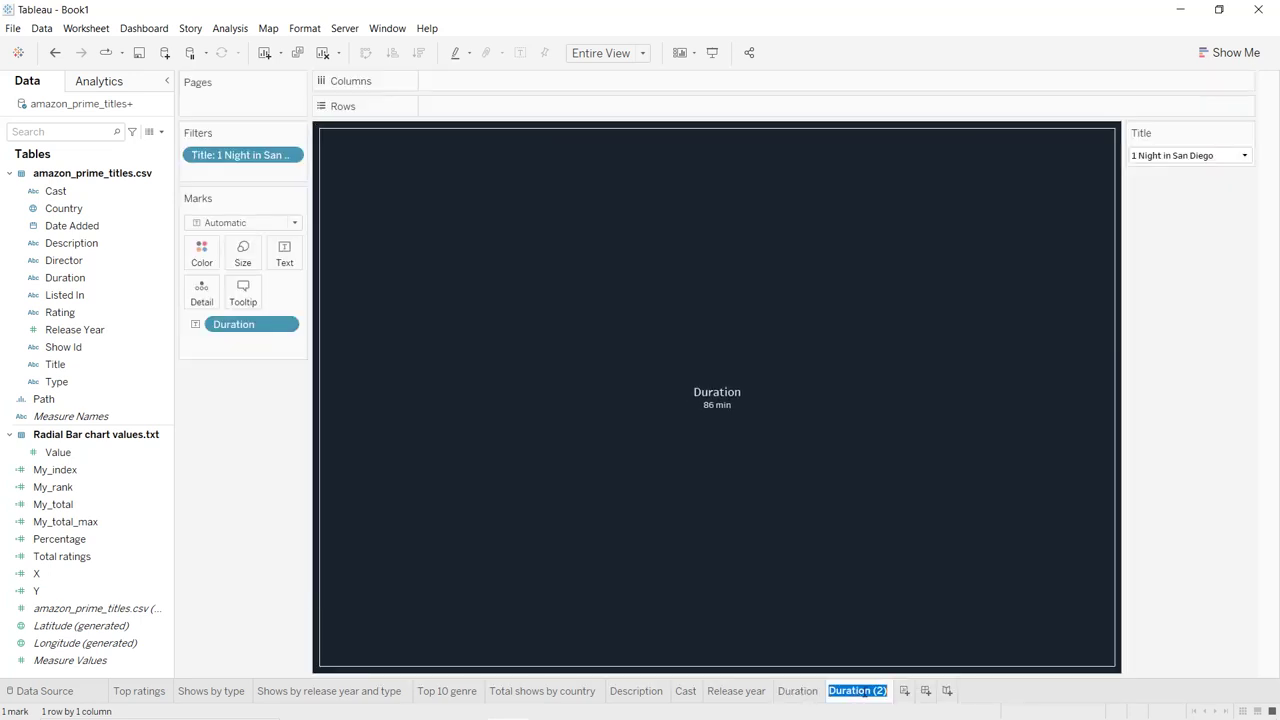
pyautogui.write('Genre')
pyautogui.doubleClick(865, 691)
pyautogui.press('Return')
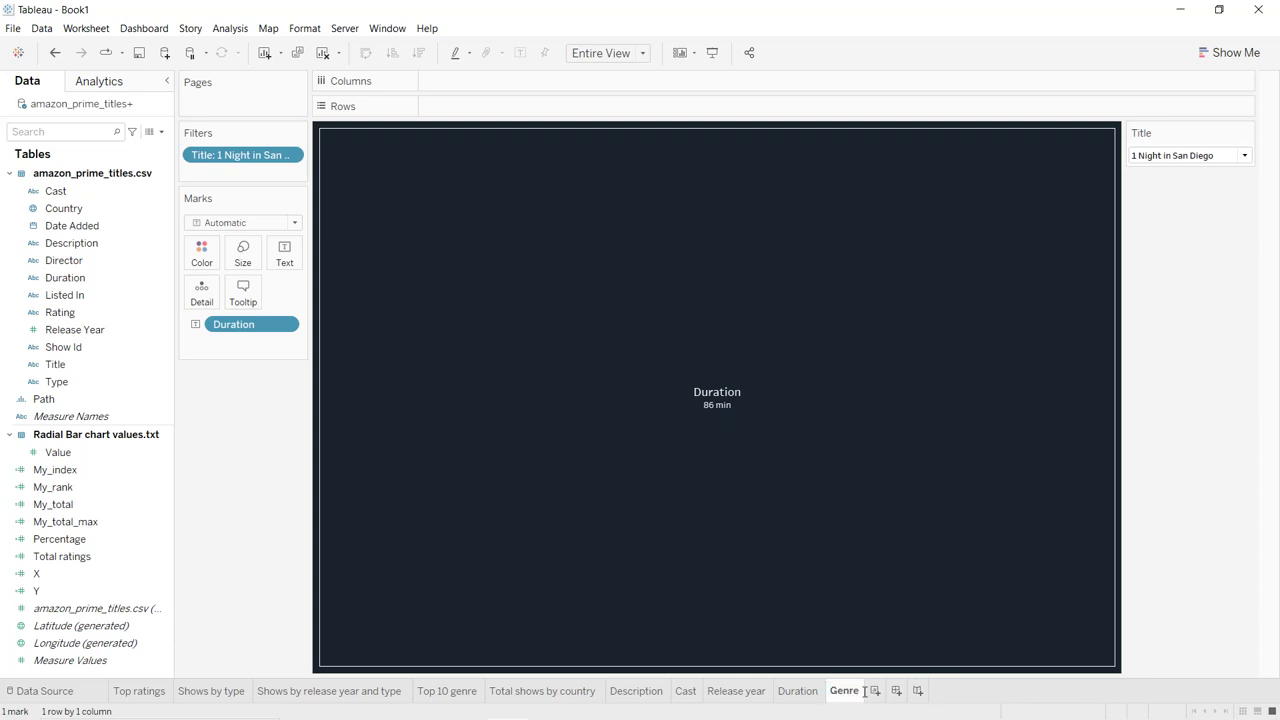
# - Replace the Duration field with Listed In as the sheet's text and add a heading line reading Genre above it
pyautogui.moveTo(246, 328); pyautogui.dragTo(94, 371)
pyautogui.moveTo(64, 295); pyautogui.dragTo(283, 264)
pyautogui.click(284, 258)
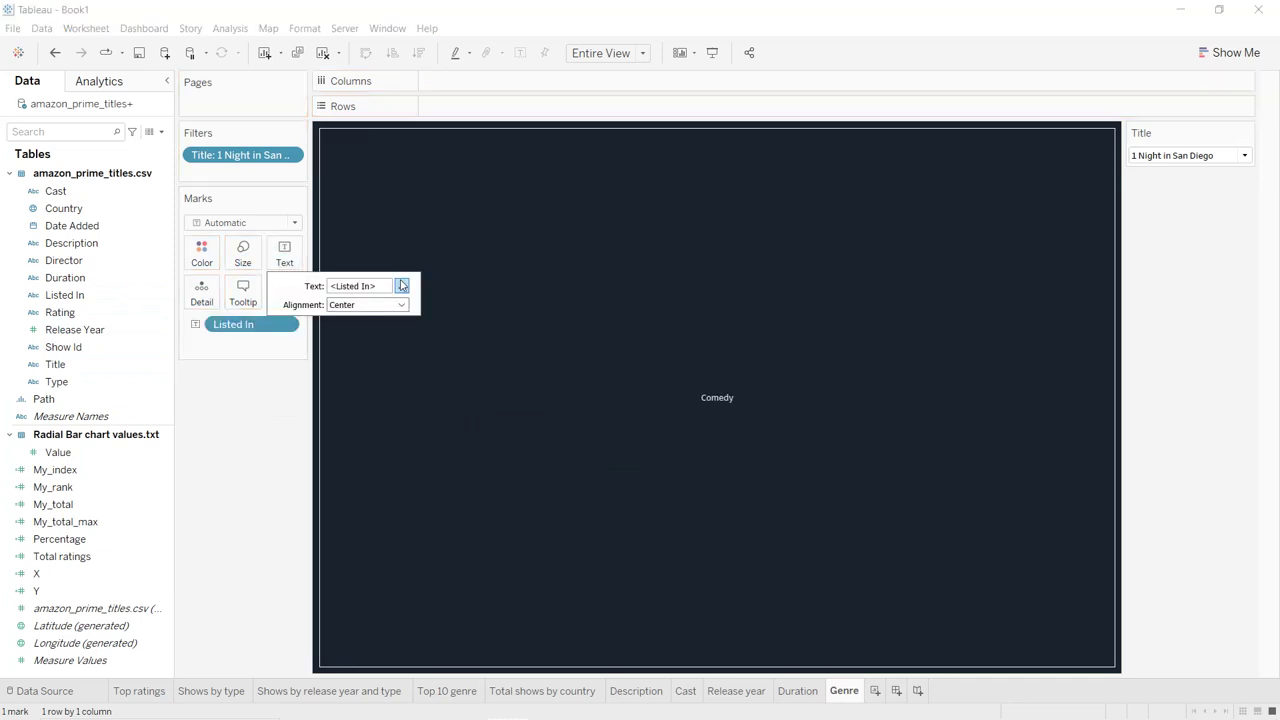
pyautogui.click(401, 286)
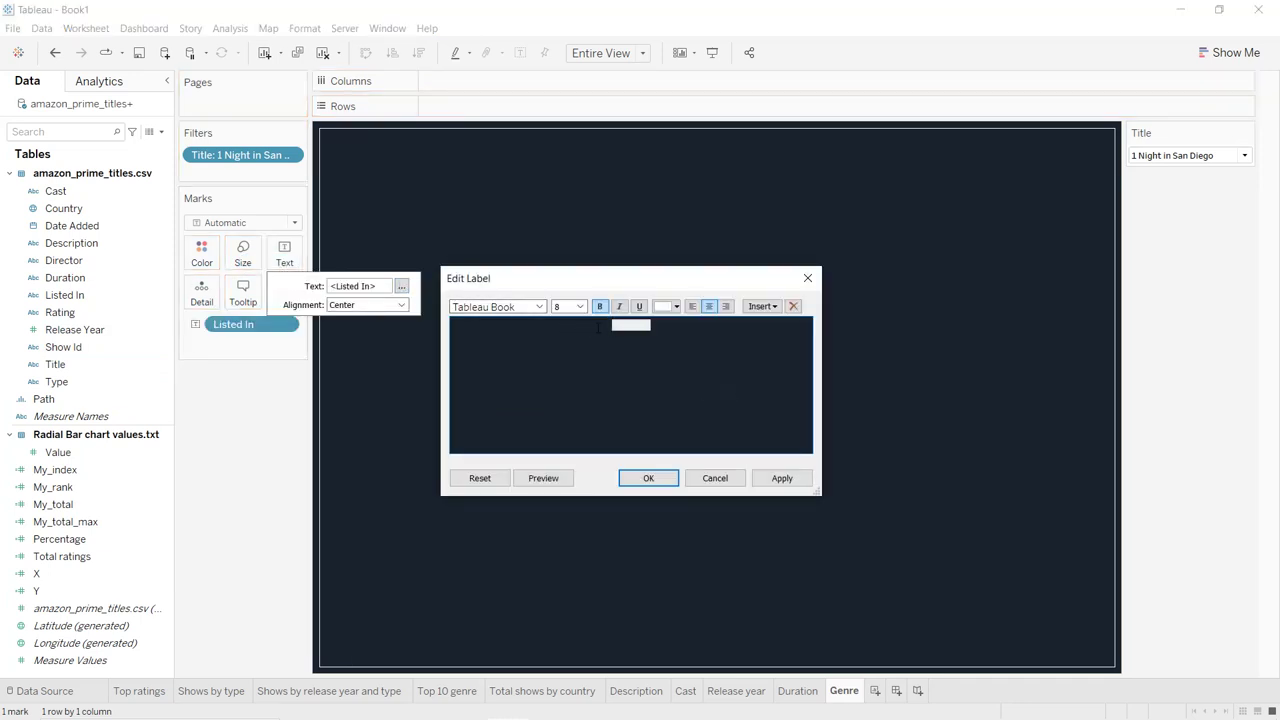
pyautogui.press('Return')
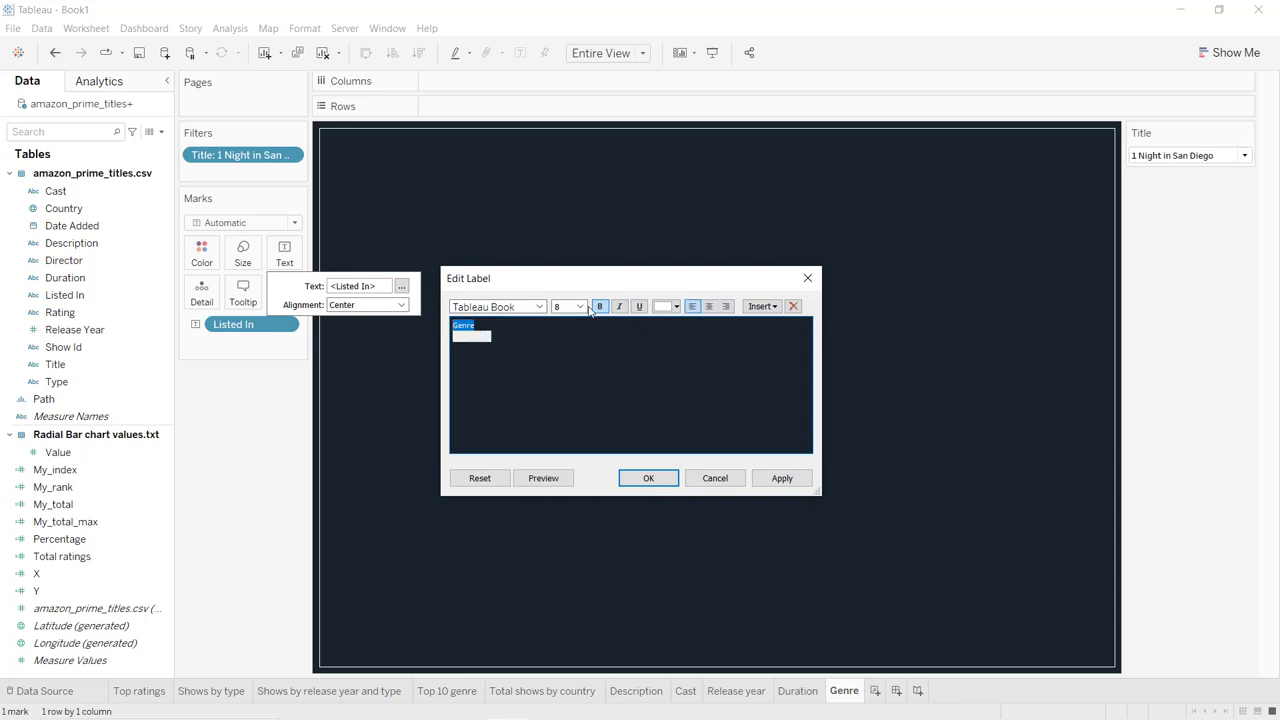
# - Set the Genre heading to font size 10 and center both lines of the text label
pyautogui.click(582, 306)
pyautogui.click(576, 340)
pyautogui.click(708, 308)
pyautogui.click(780, 478)
pyautogui.click(655, 478)
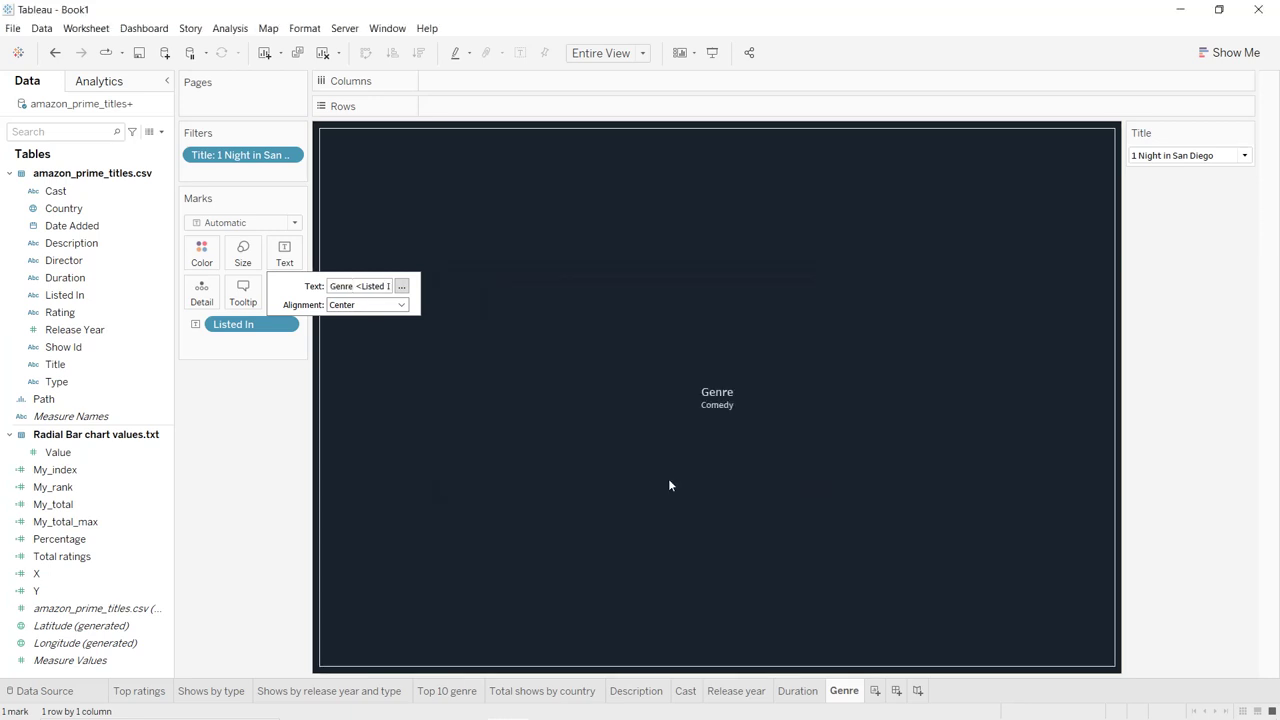
# - Duplicate the Genre worksheet and rename the copy as Type
pyautogui.rightClick(845, 690)
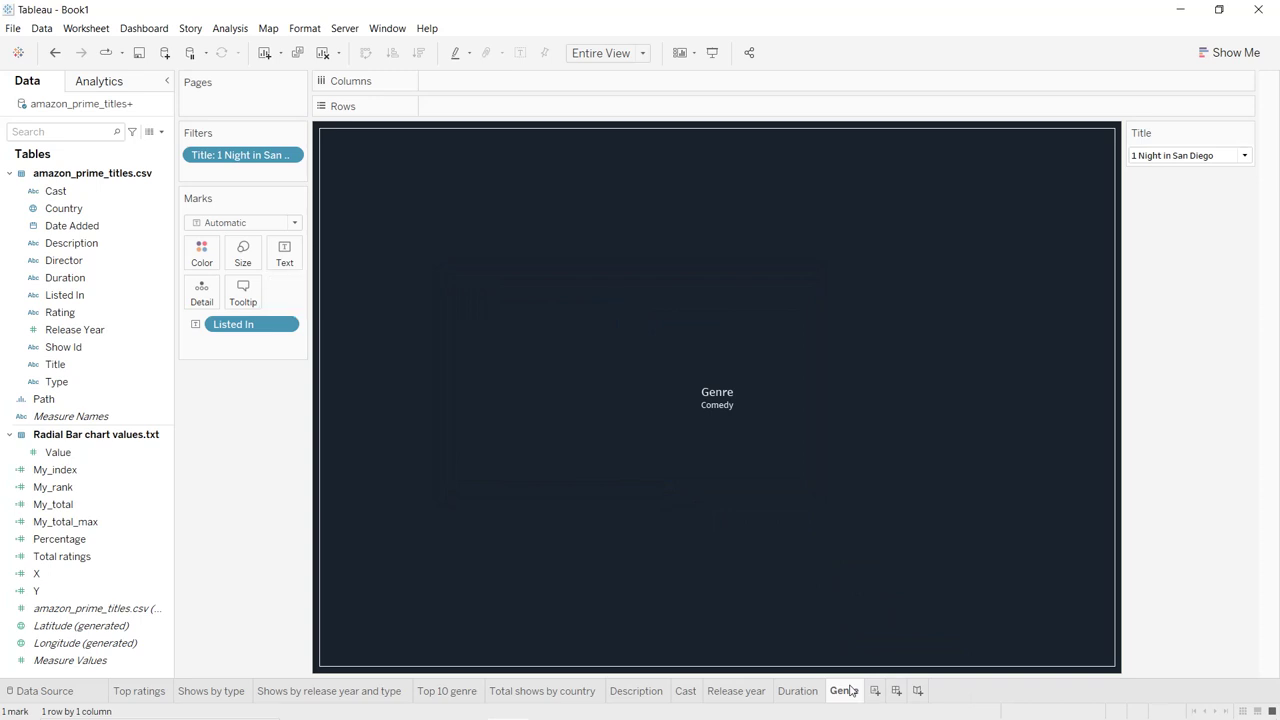
pyautogui.click(894, 545)
pyautogui.doubleClick(895, 690)
pyautogui.write('Typ')
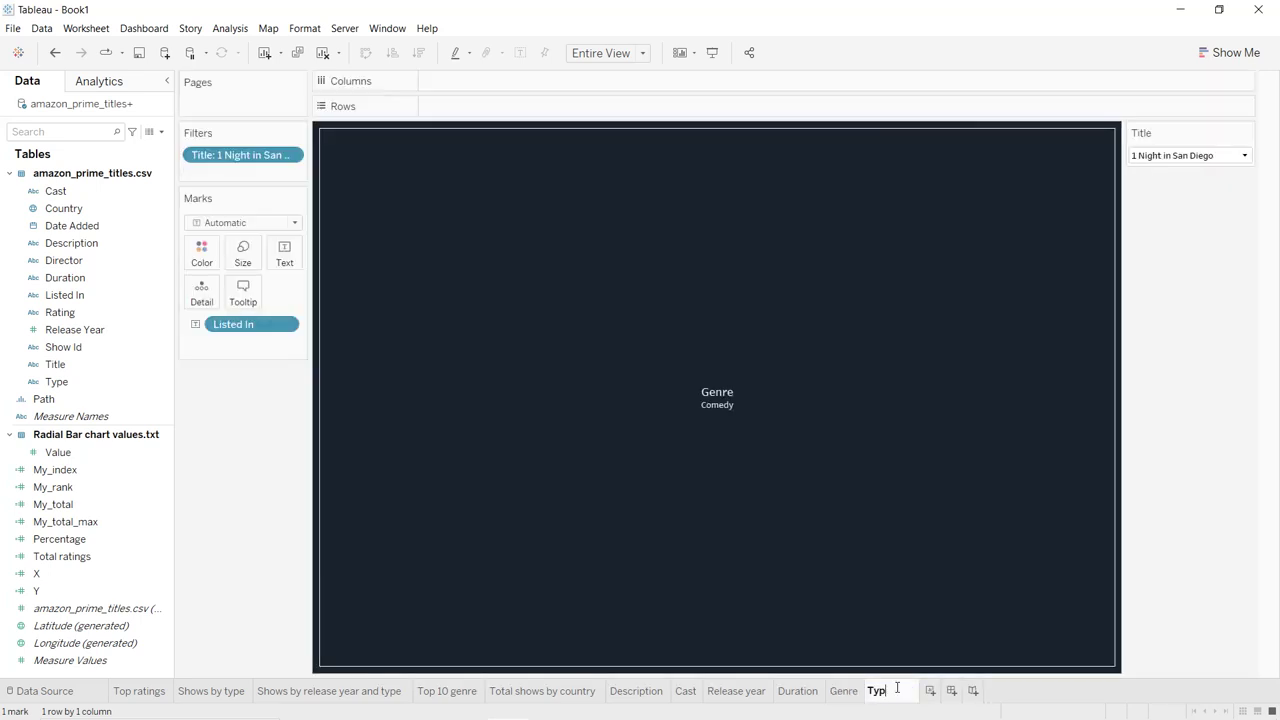
pyautogui.write('e')
pyautogui.click(823, 614)
pyautogui.click(816, 615)
# - Replace the Listed In field with Type as the sheet's text and add a heading line reading Type above it
pyautogui.moveTo(230, 337); pyautogui.dragTo(200, 420)
pyautogui.moveTo(57, 381); pyautogui.dragTo(278, 262)
pyautogui.click(278, 262)
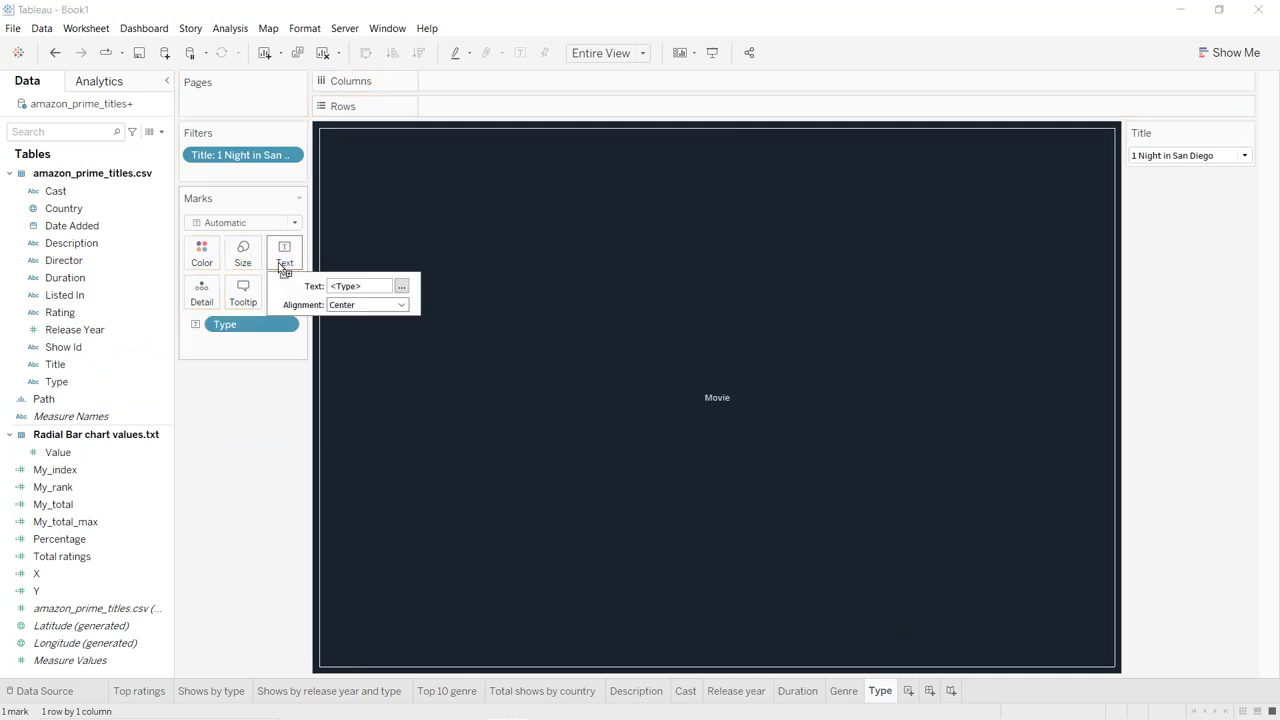
pyautogui.click(401, 286)
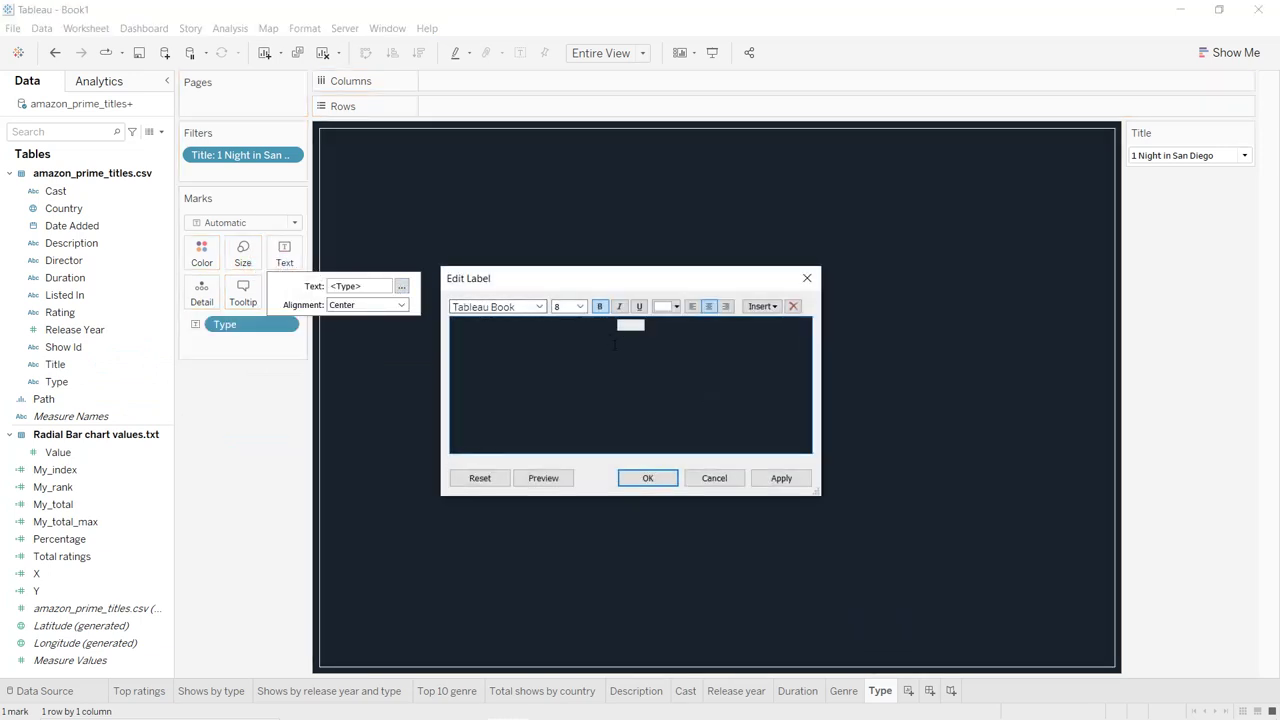
pyautogui.click(545, 326)
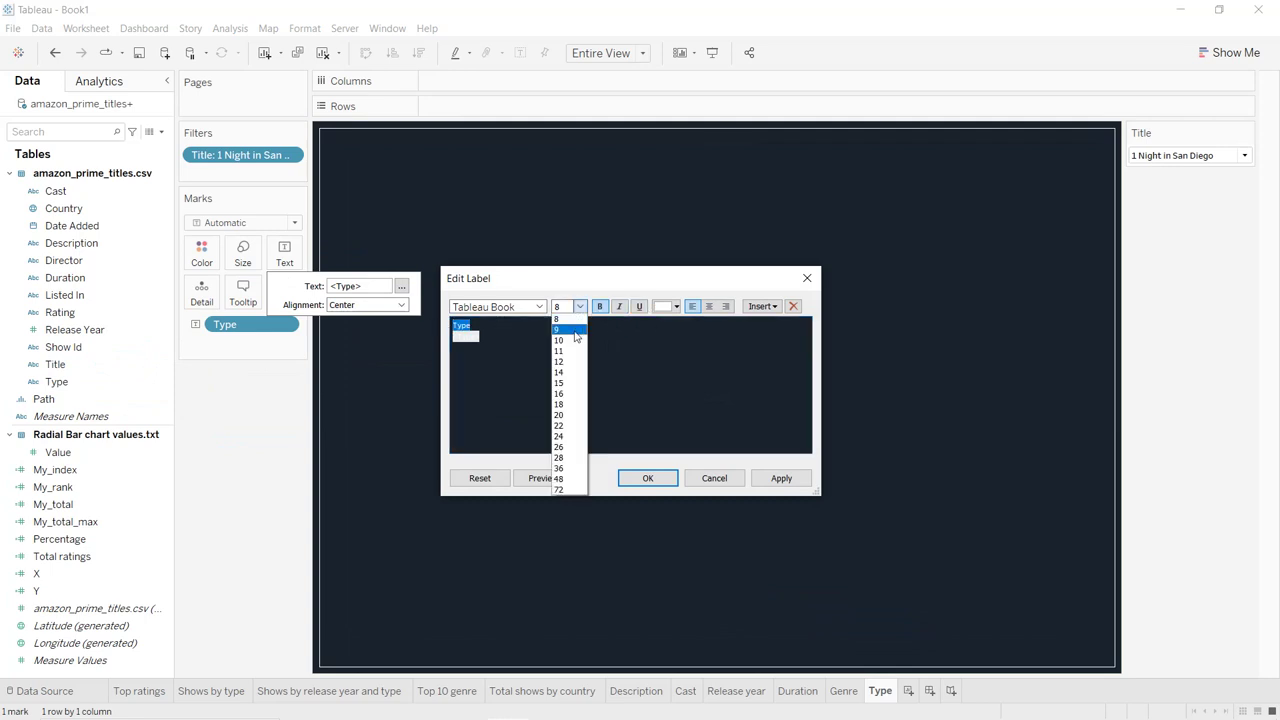
# - Set the Type heading to font size 10 and center both lines of the text label
pyautogui.click(573, 340)
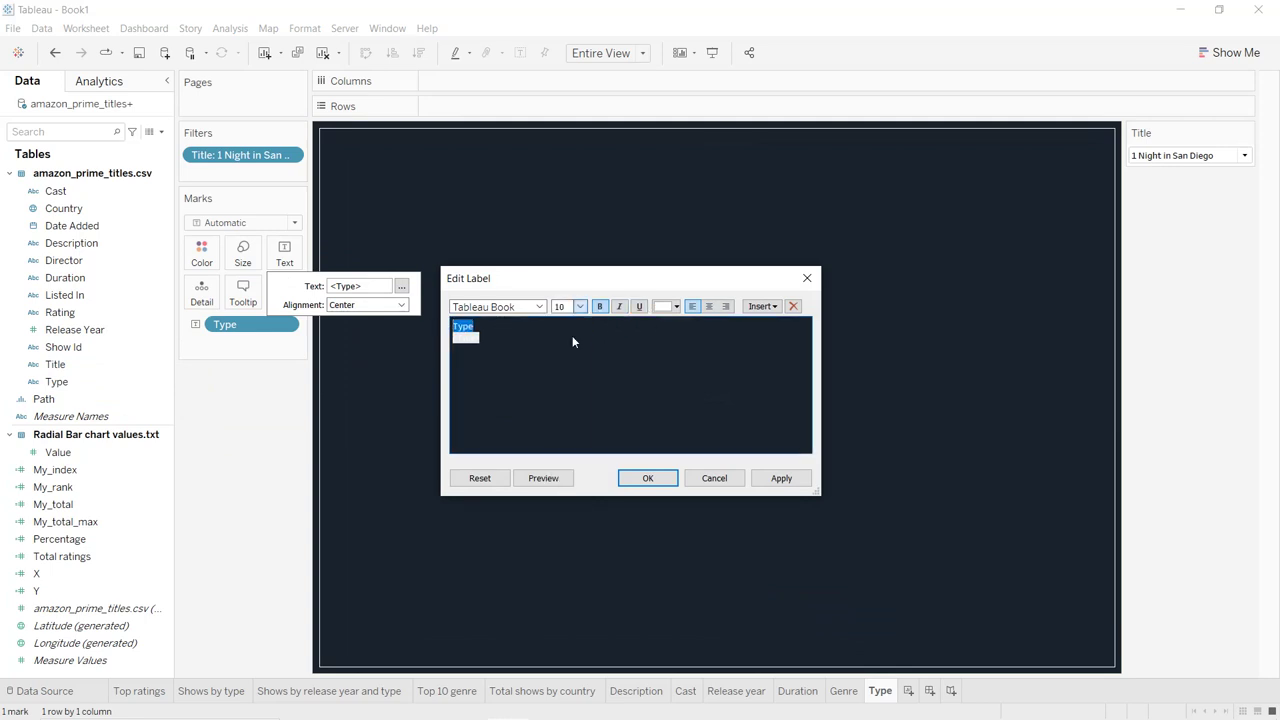
pyautogui.click(709, 306)
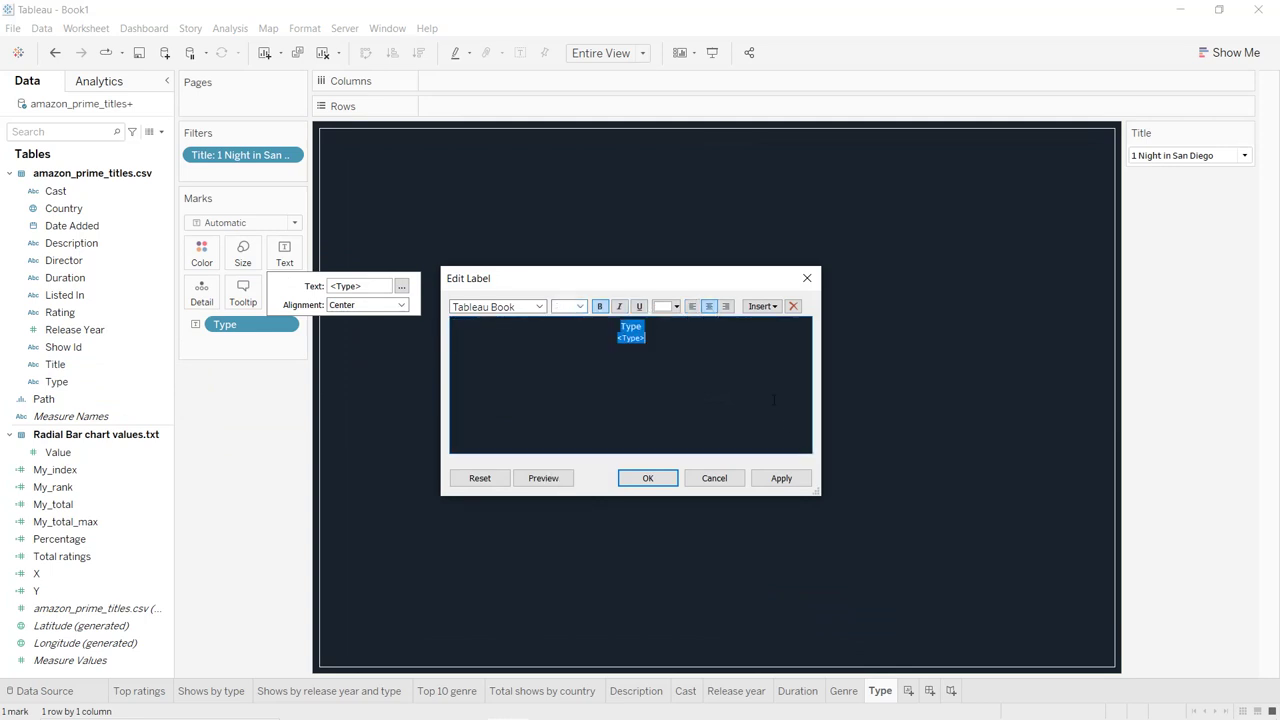
pyautogui.click(663, 479)
pyautogui.click(251, 420)
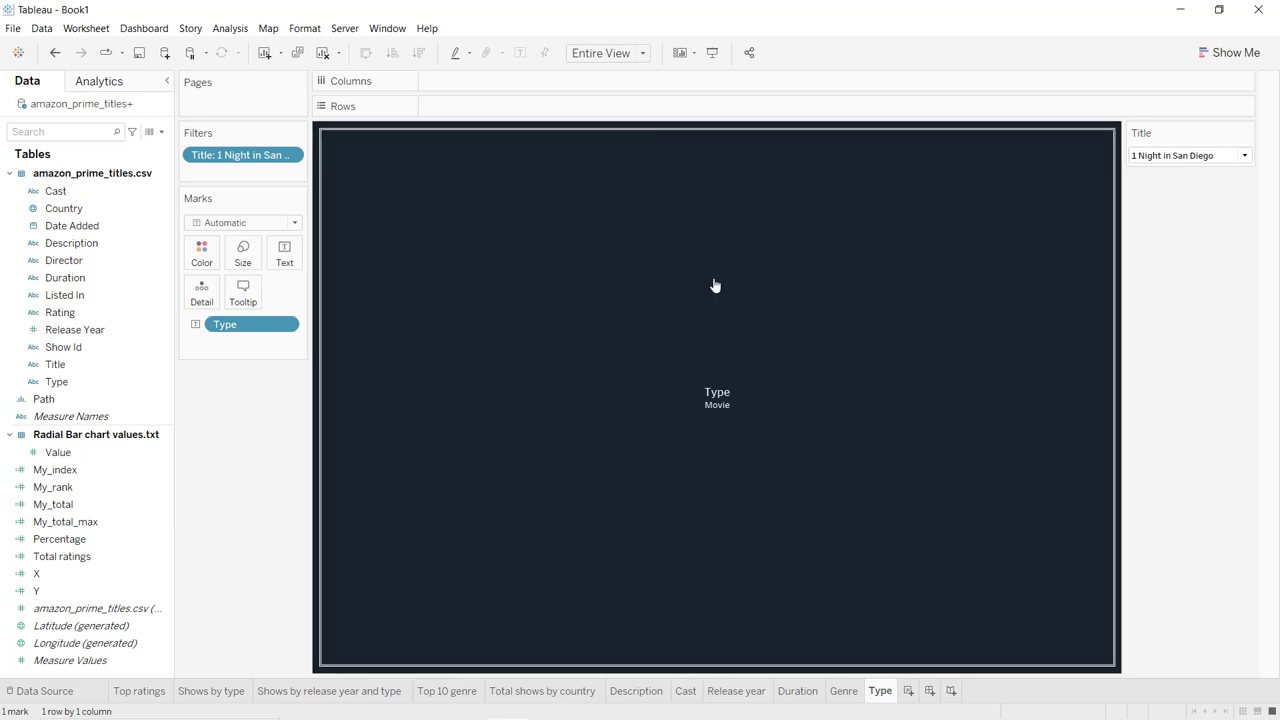
# - Hide the Title filter card on the Type, Genre and Duration worksheets
pyautogui.click(1249, 135)
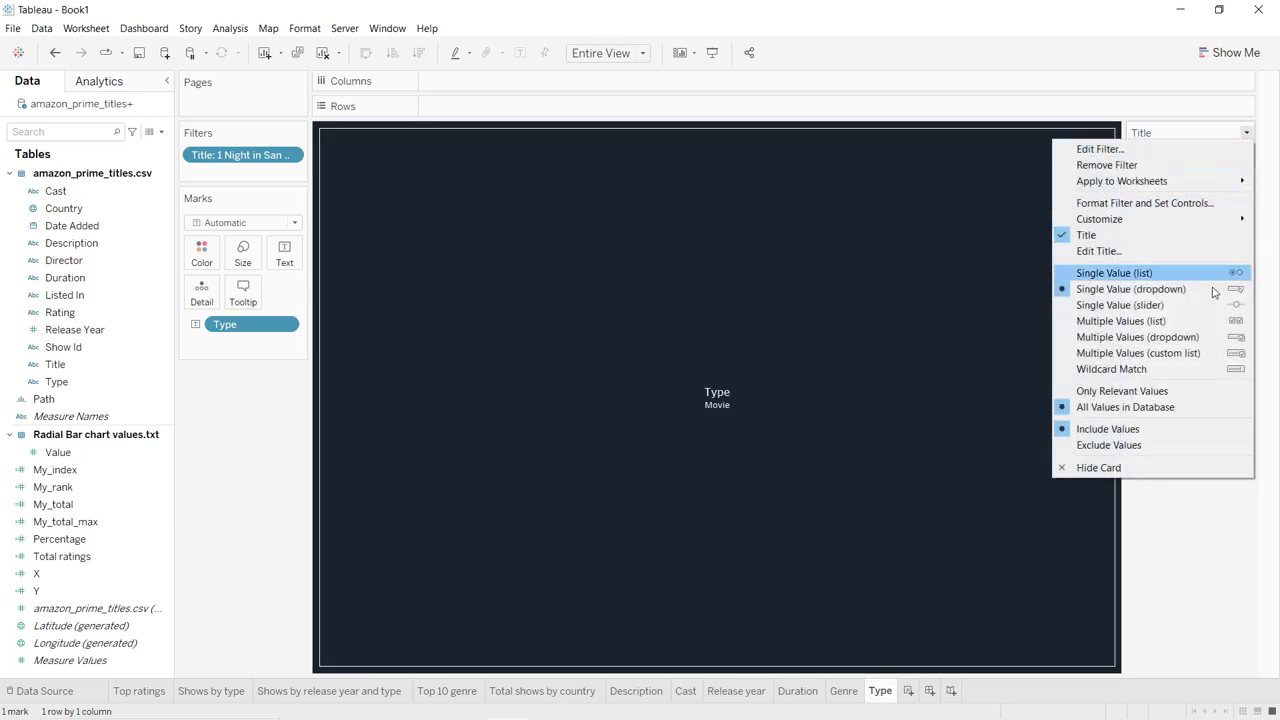
pyautogui.click(1165, 467)
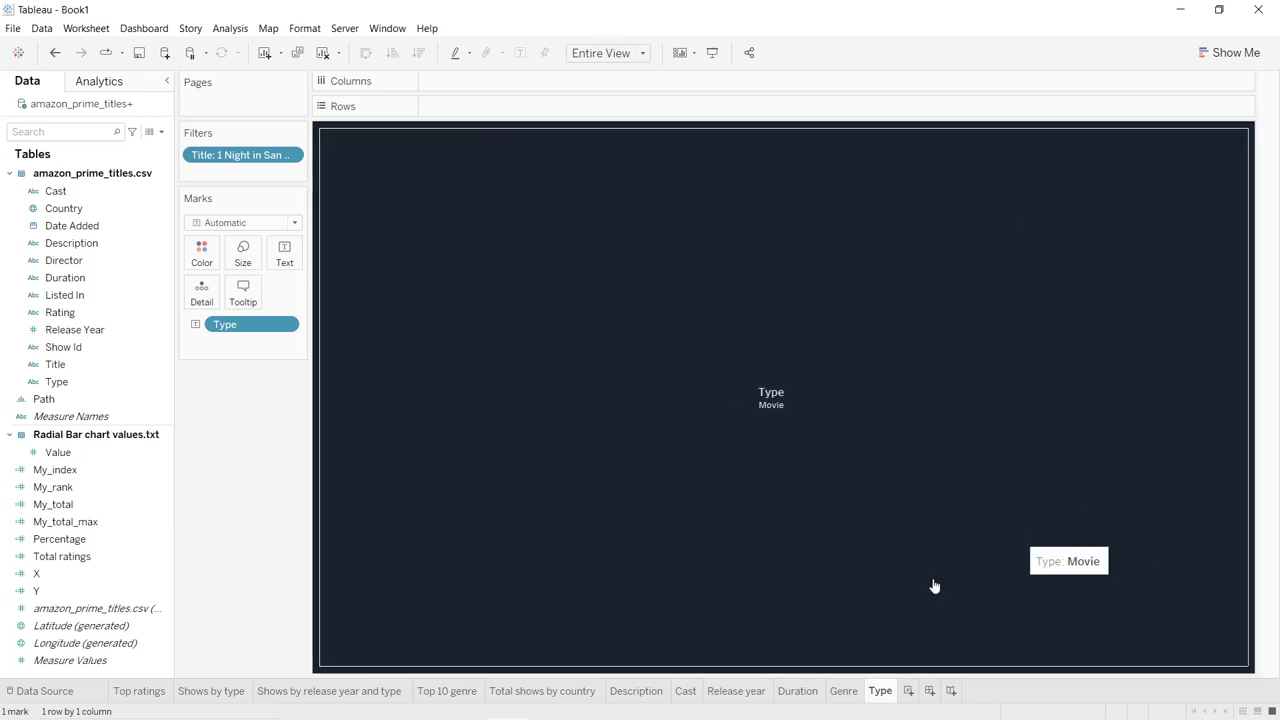
pyautogui.click(843, 691)
pyautogui.click(1249, 135)
pyautogui.click(1128, 467)
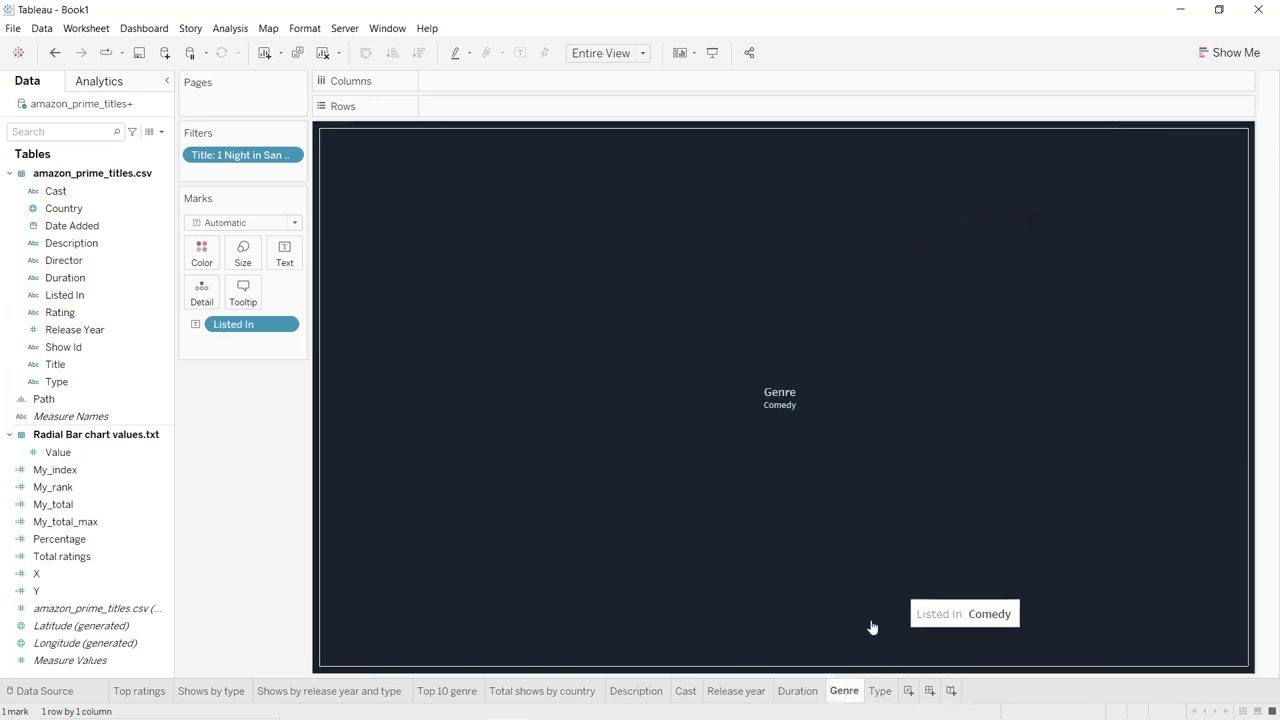
pyautogui.click(798, 692)
pyautogui.click(1248, 136)
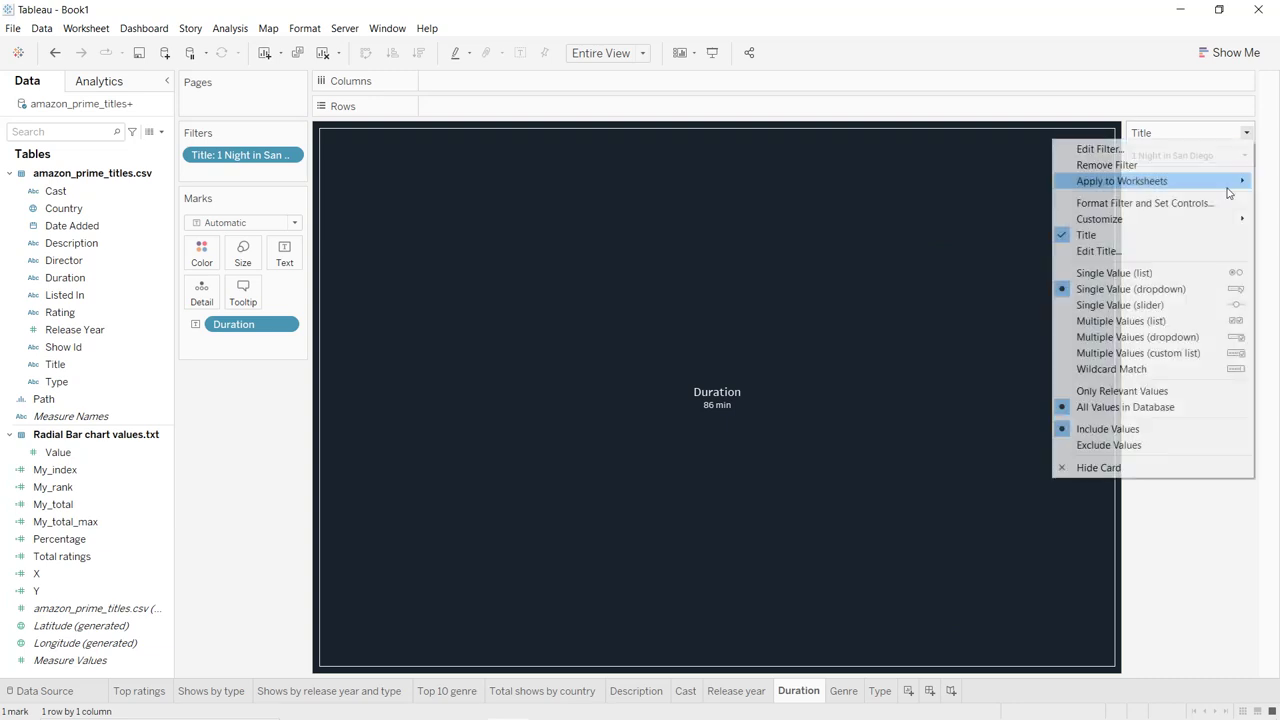
pyautogui.click(1110, 467)
# - Hide the Title filter card on the Release year and Cast worksheets
pyautogui.click(736, 691)
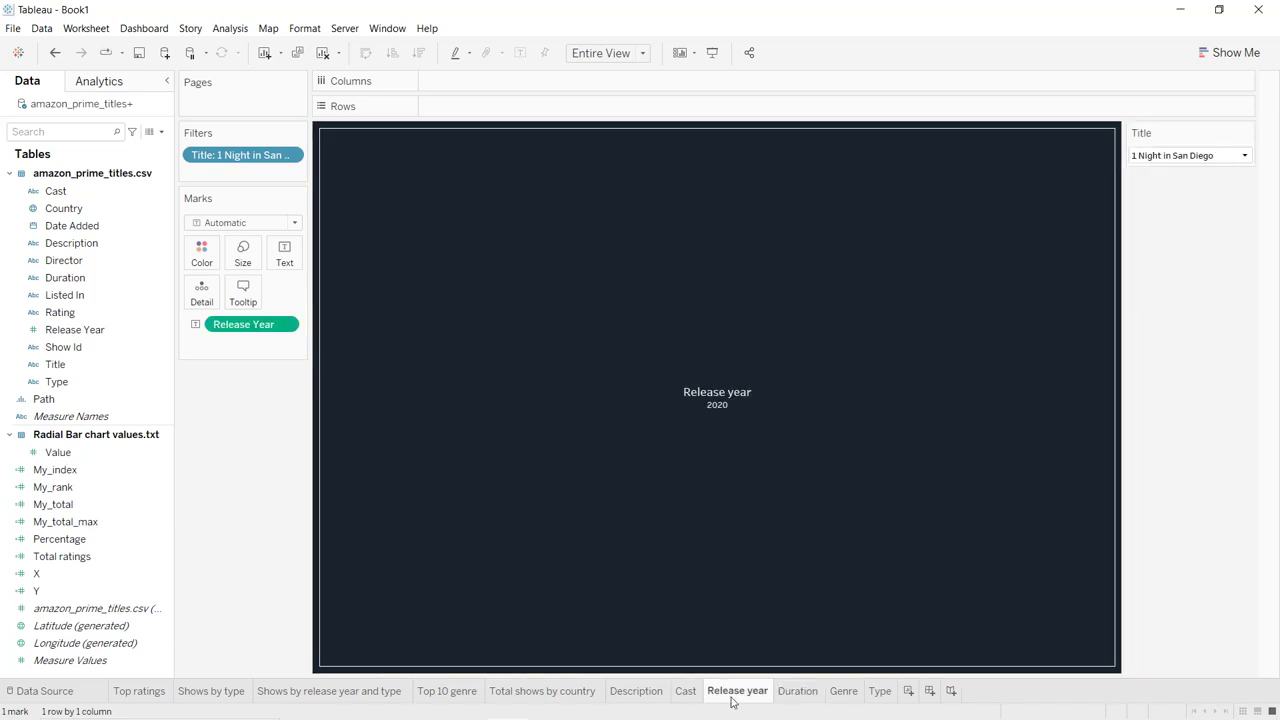
pyautogui.click(1246, 136)
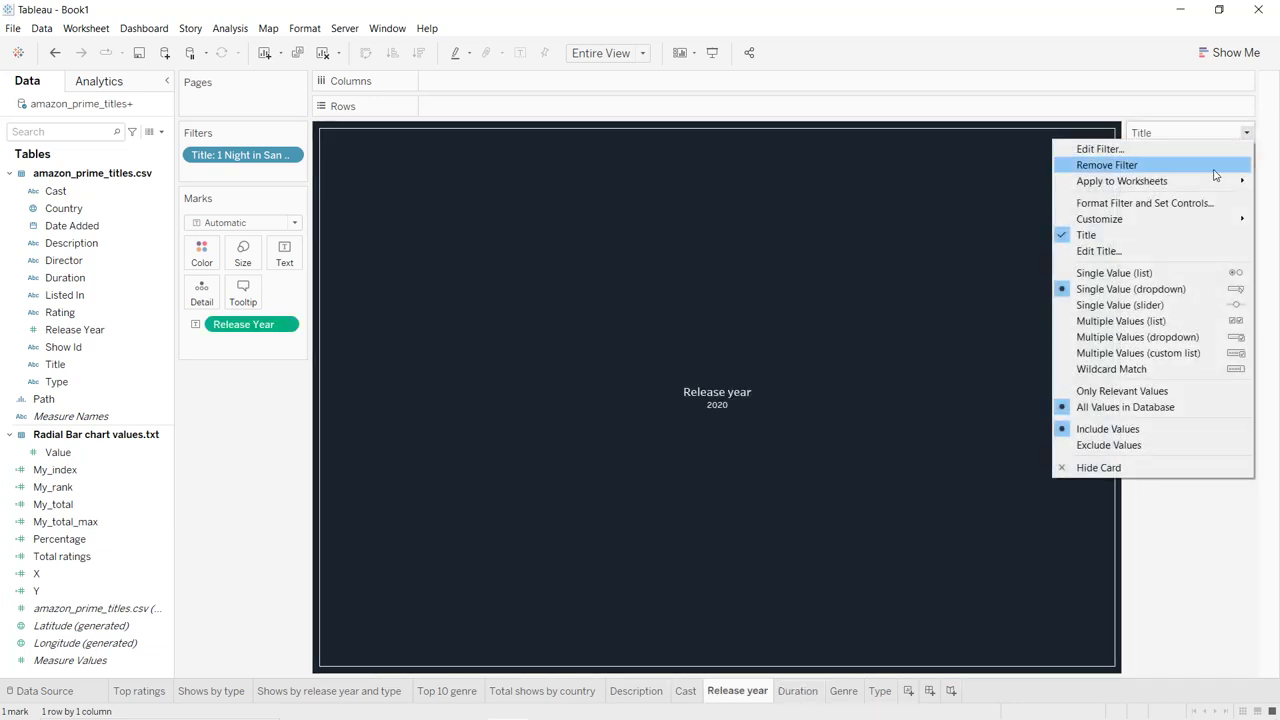
pyautogui.click(1113, 467)
pyautogui.click(684, 692)
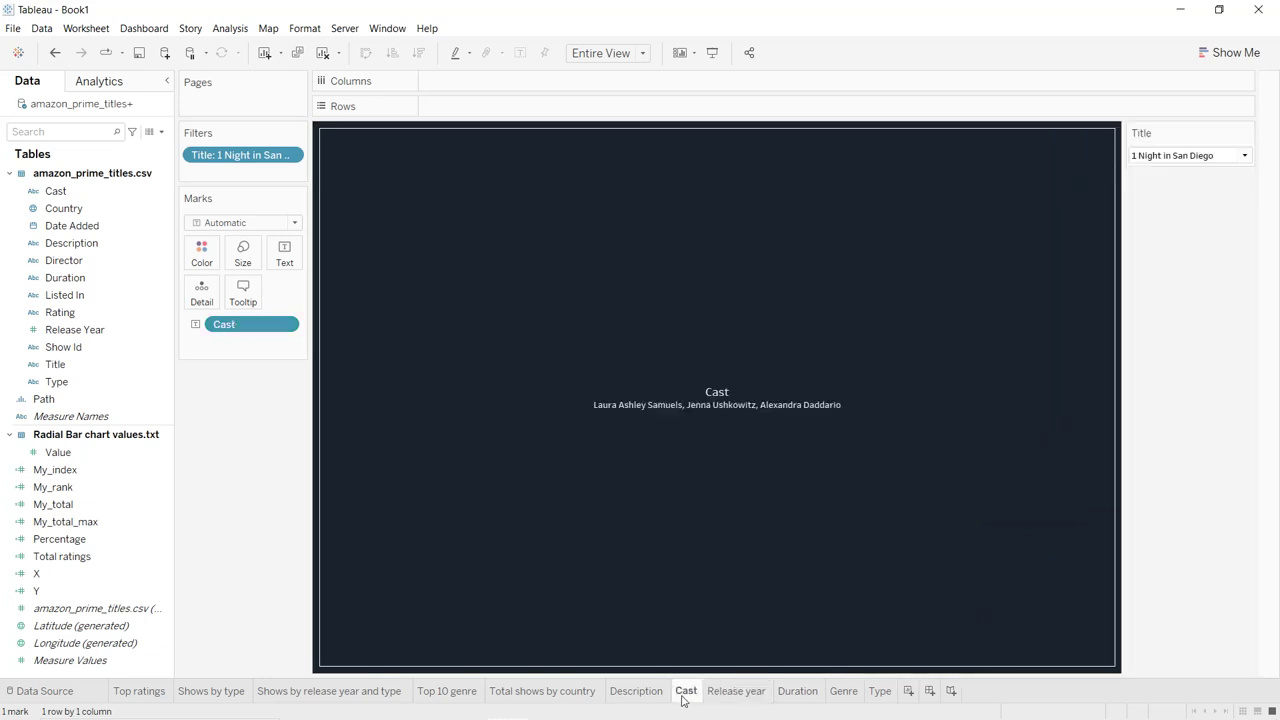
pyautogui.click(1248, 135)
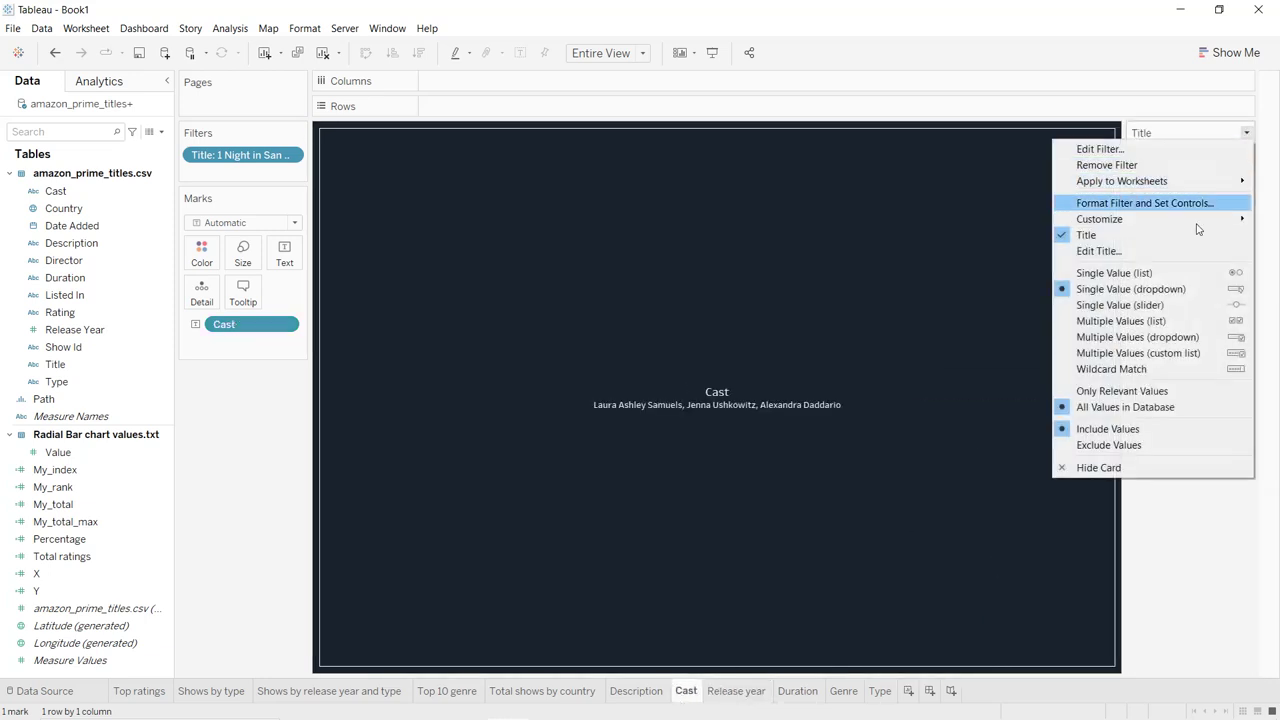
pyautogui.click(1100, 467)
# - Apply the Description worksheet's Title filter to the Cast, Release year, Duration, Genre and Type worksheets as well
pyautogui.click(633, 691)
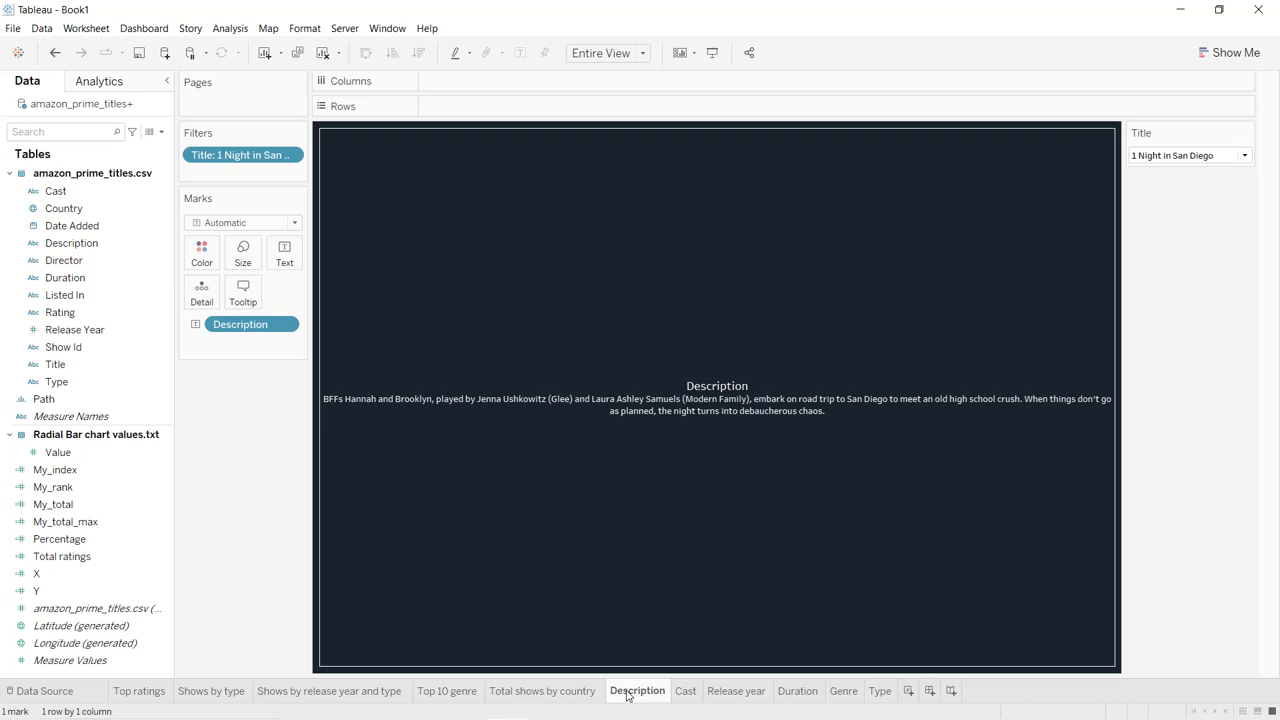
pyautogui.click(1247, 134)
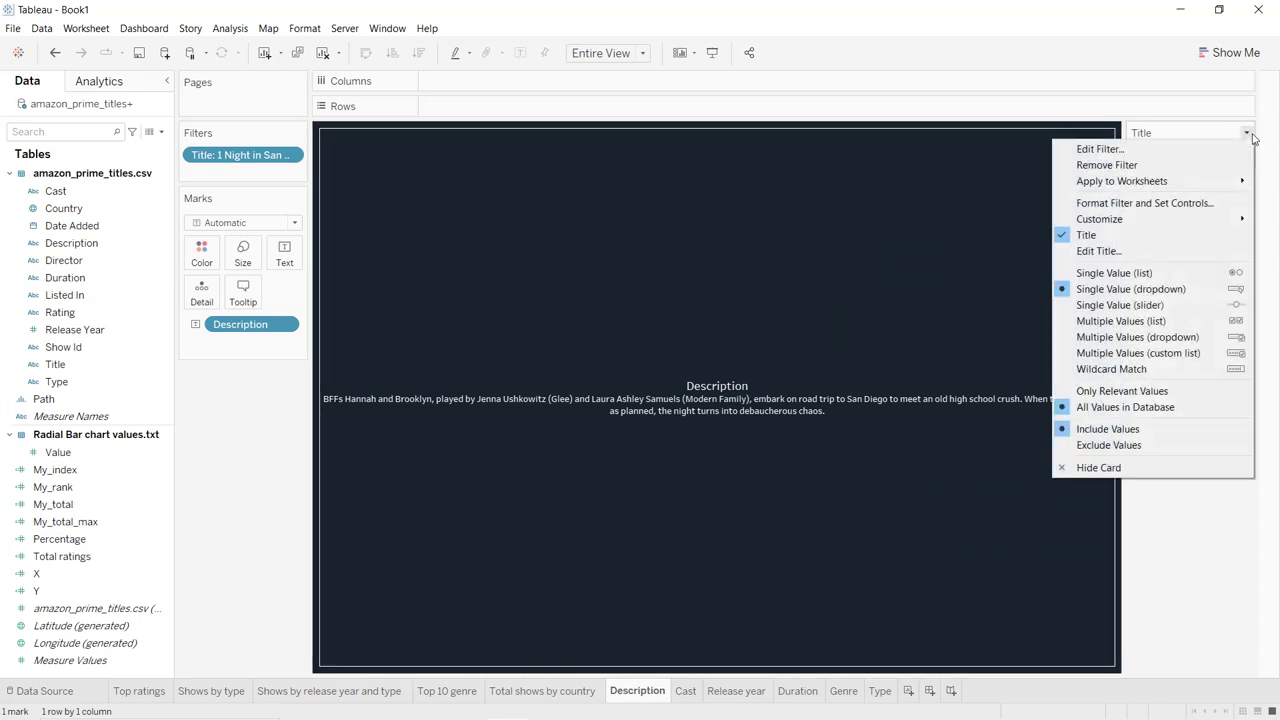
pyautogui.moveTo(1168, 192)
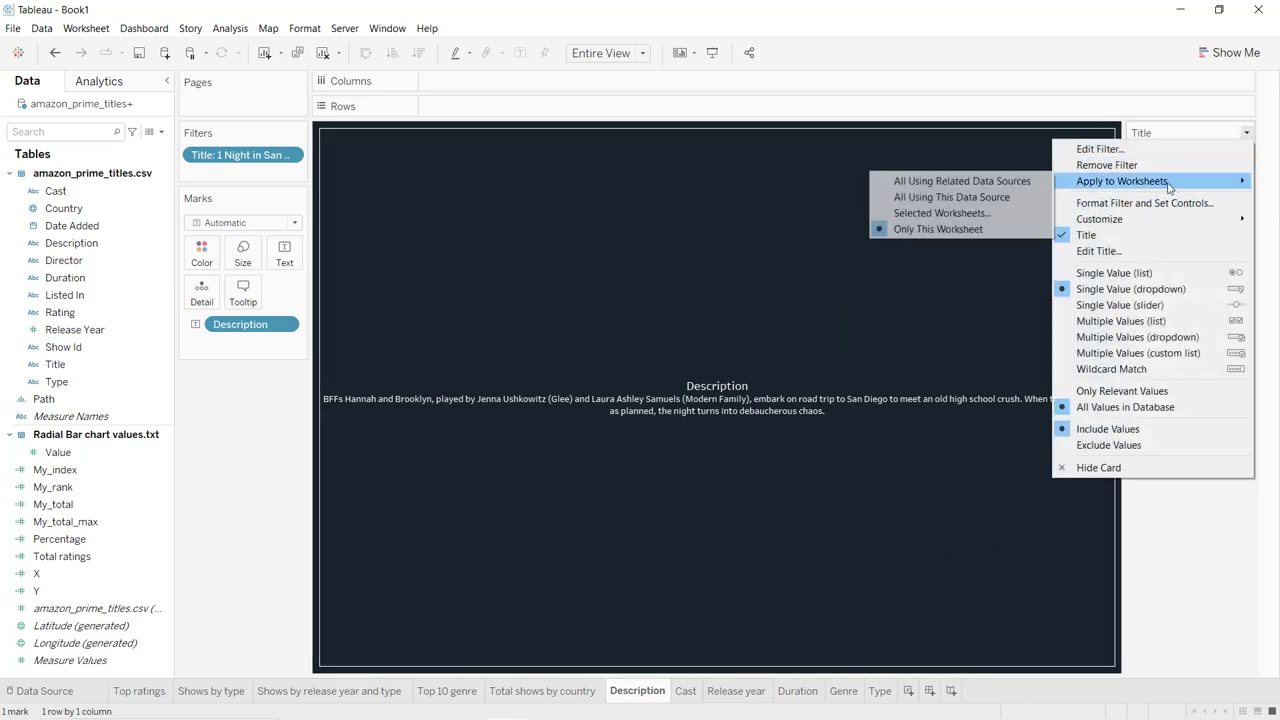
pyautogui.click(820, 222)
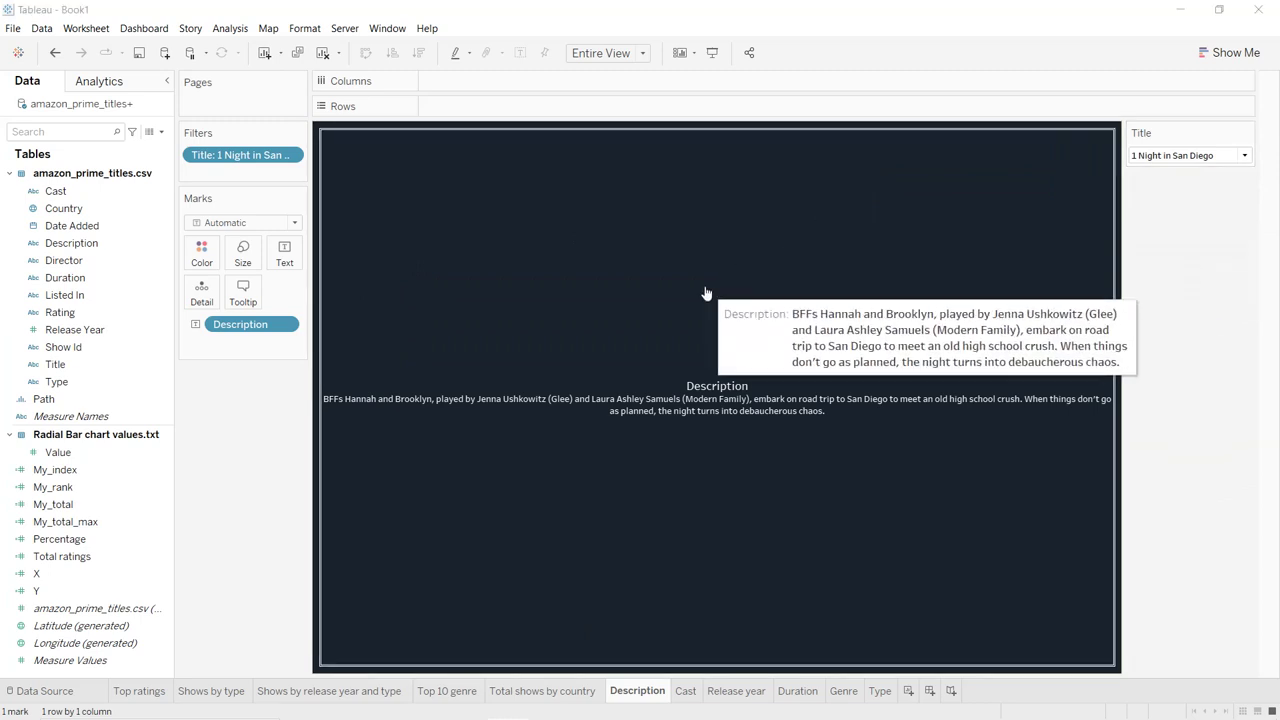
pyautogui.scroll(-2, 440, 335)
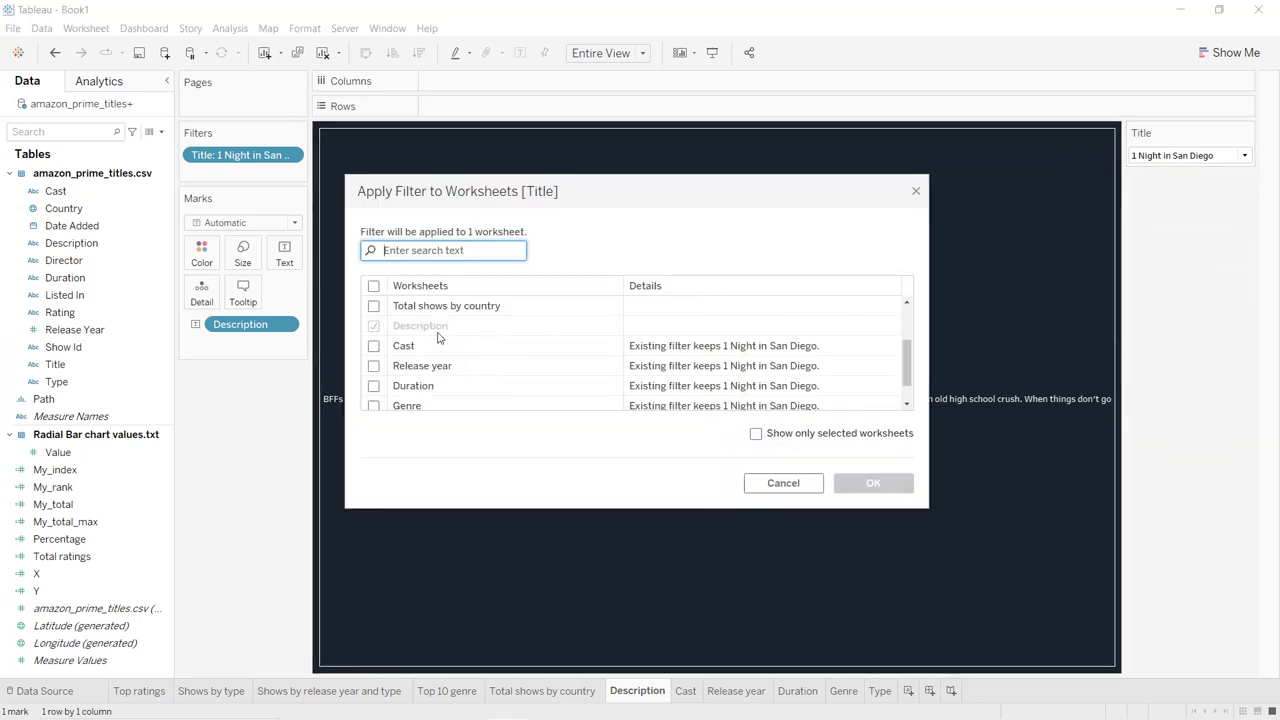
pyautogui.click(374, 346)
pyautogui.click(374, 386)
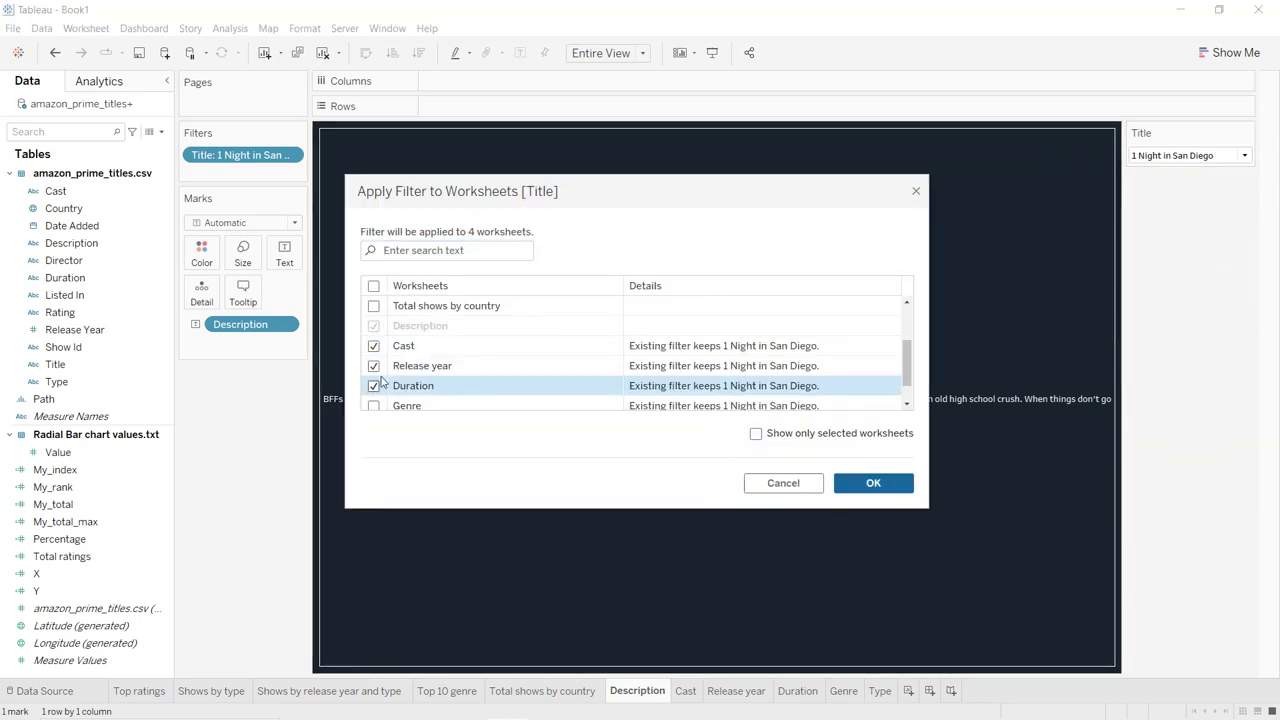
pyautogui.scroll(-1, 374, 378)
pyautogui.click(374, 375)
pyautogui.click(374, 395)
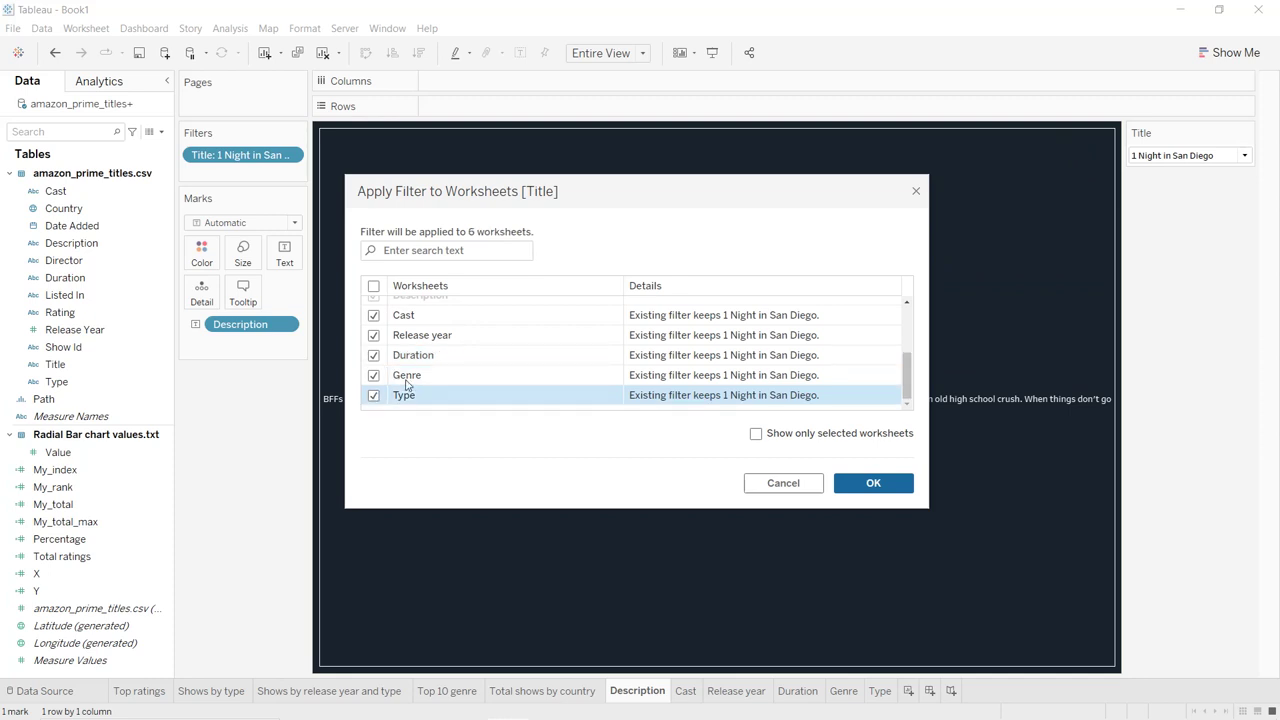
pyautogui.click(878, 486)
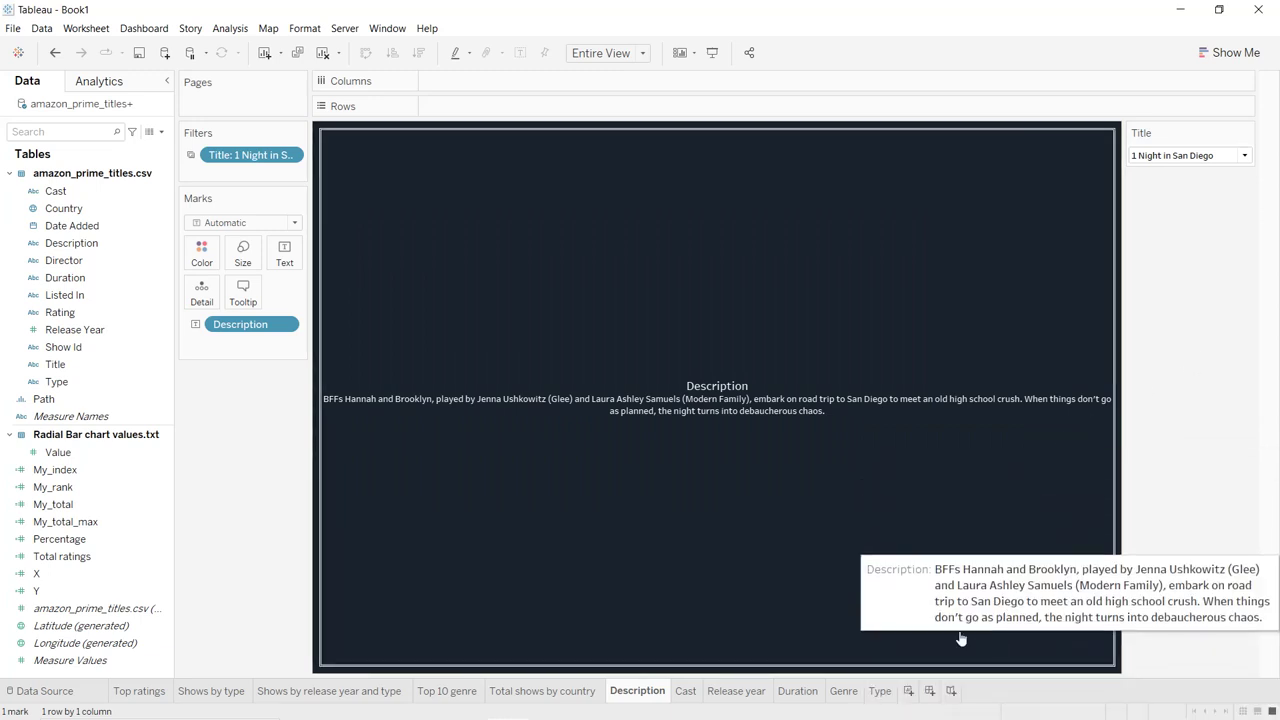
# - Create a new dashboard with a fixed custom size of 1850 x 1050 px
pyautogui.click(930, 691)
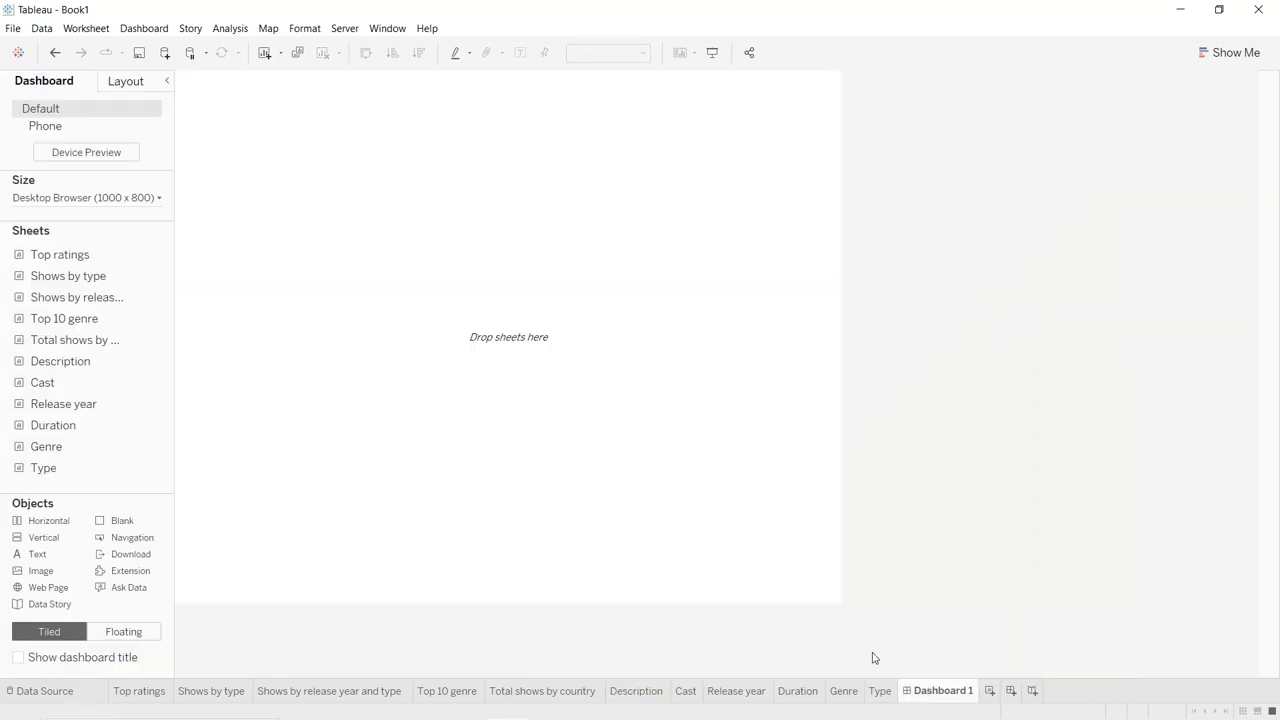
pyautogui.click(119, 202)
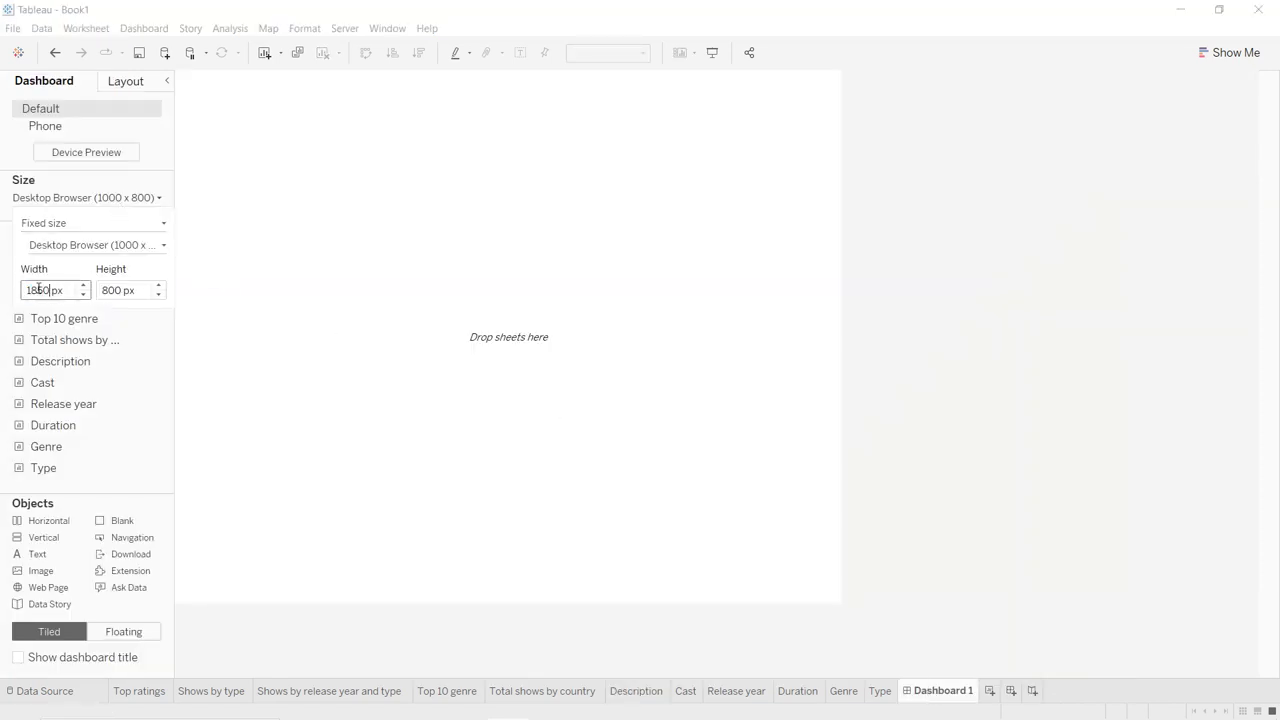
pyautogui.press('Tab')
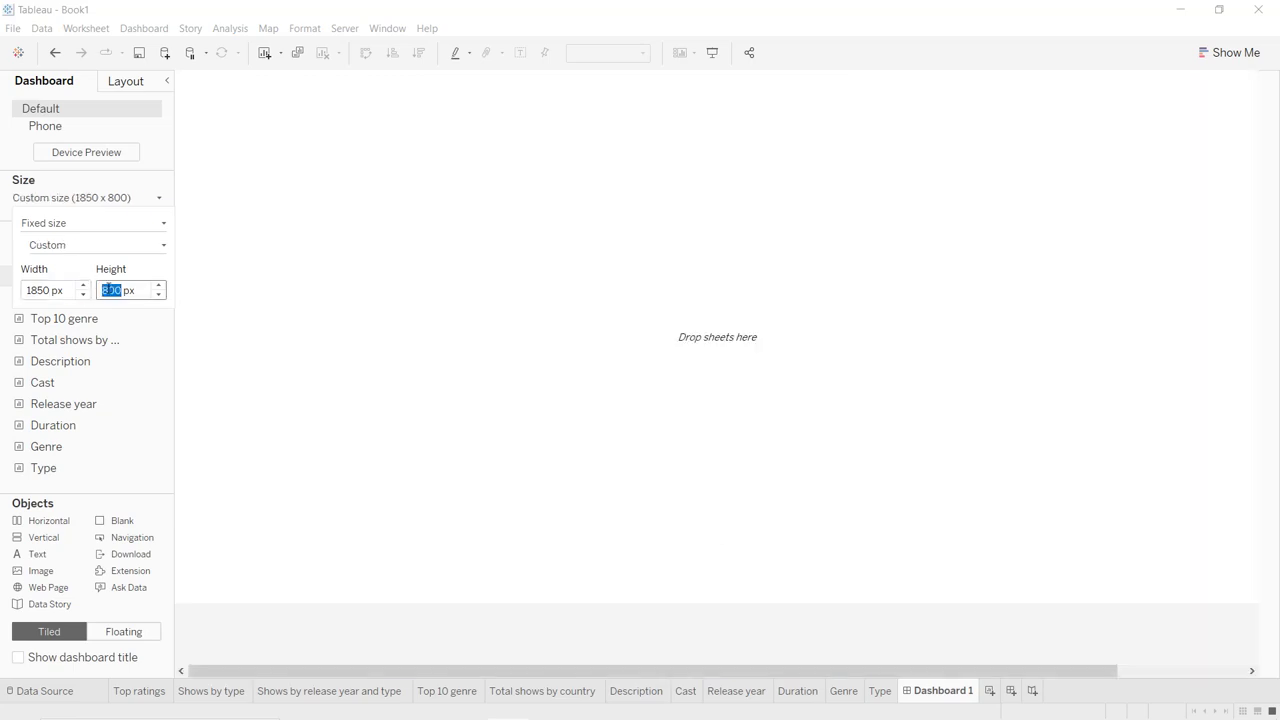
pyautogui.click(197, 270)
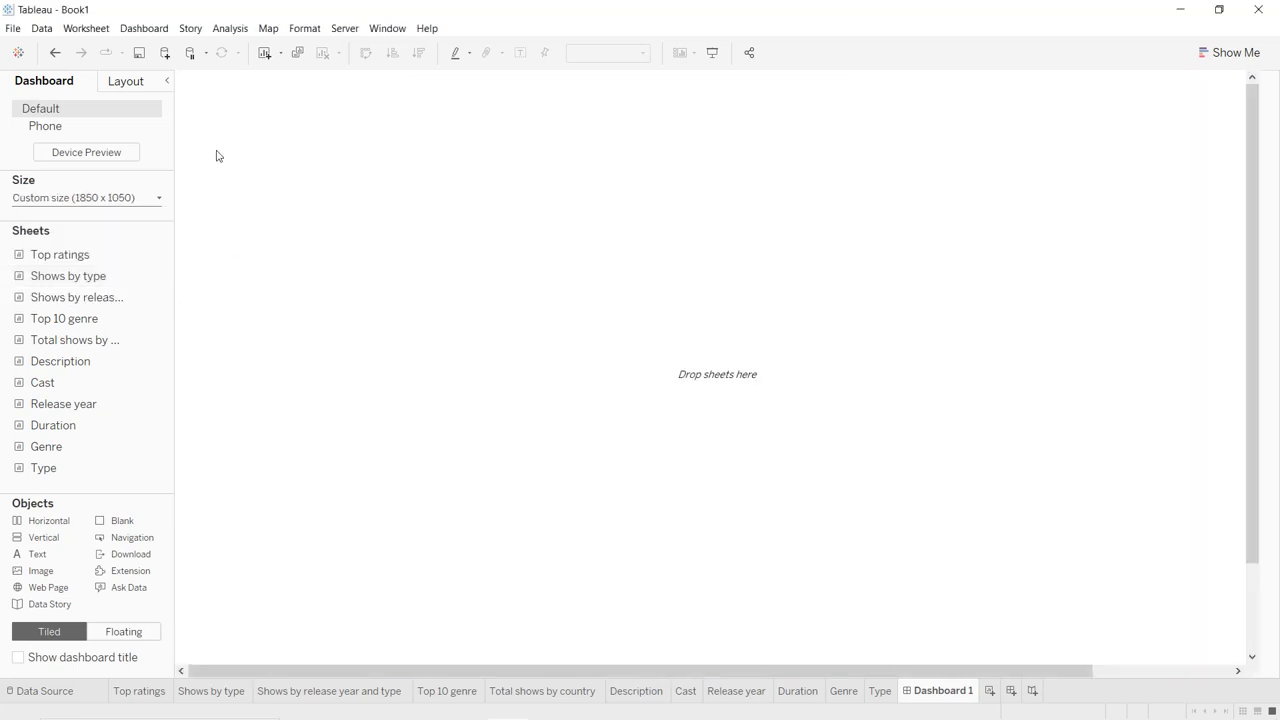
# - Set the dashboard's default shading to the dark navy color used in the worksheets
pyautogui.click(144, 28)
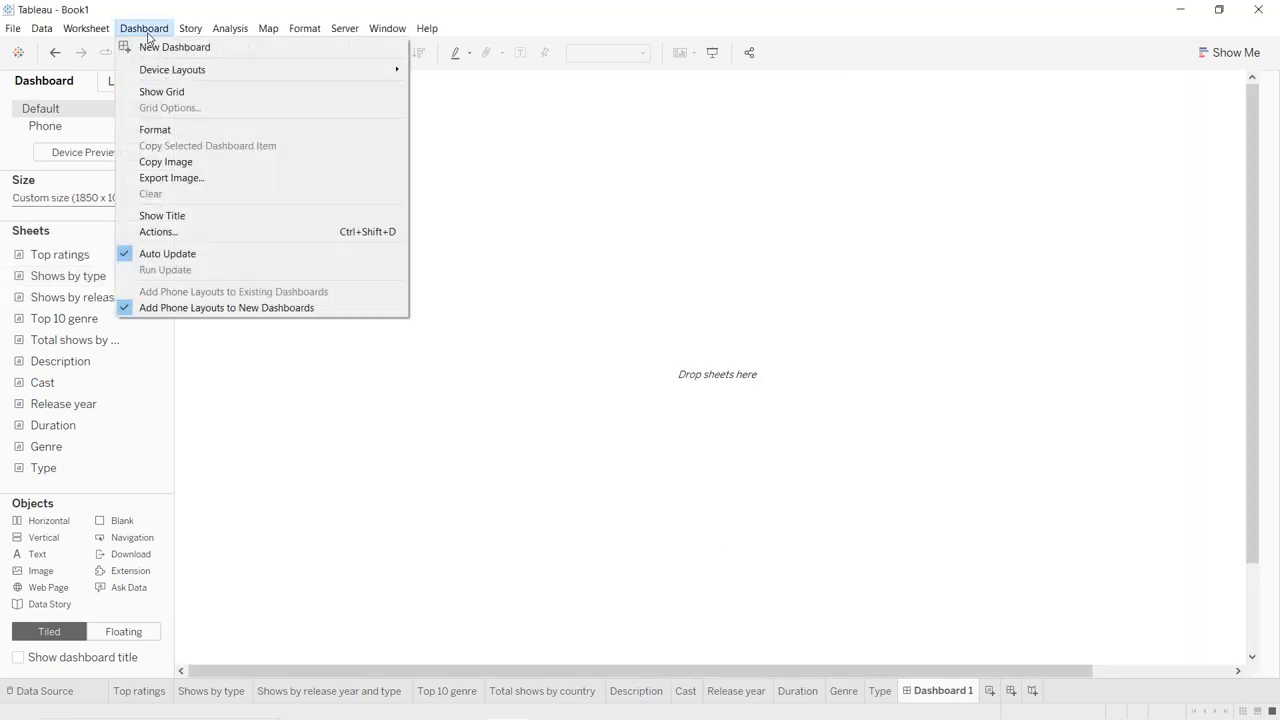
pyautogui.click(172, 129)
pyautogui.click(113, 133)
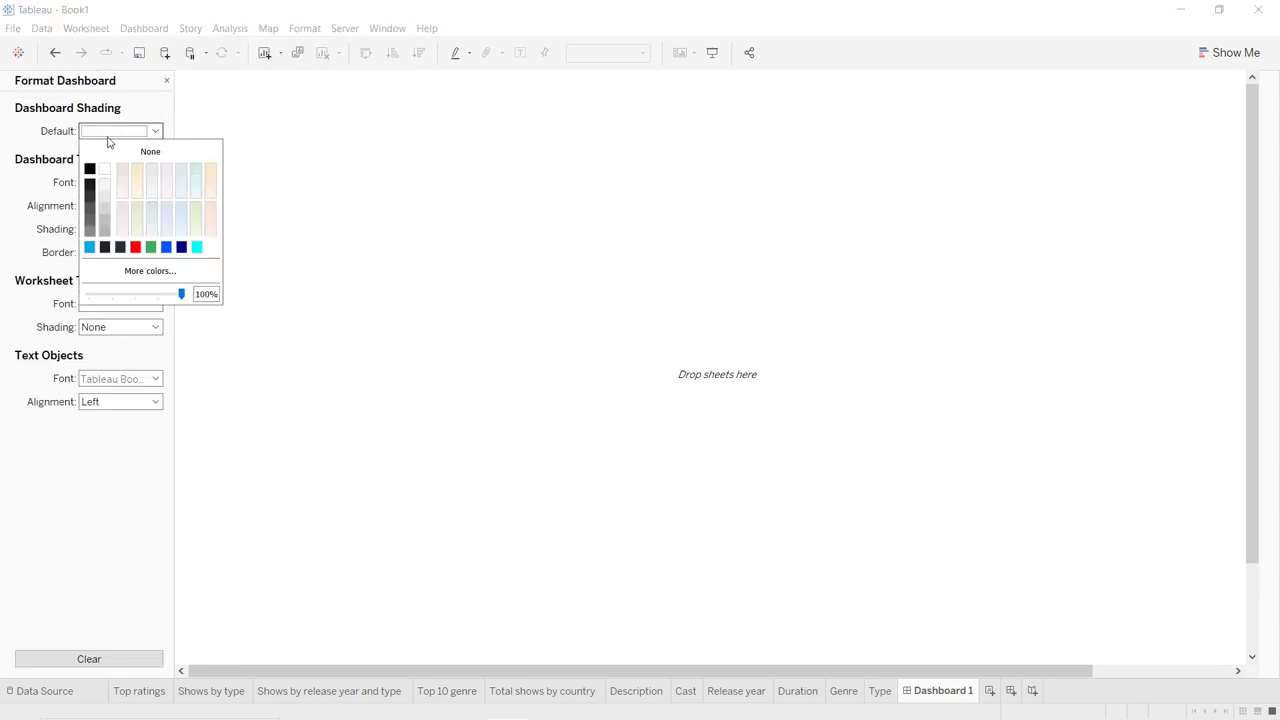
pyautogui.click(105, 247)
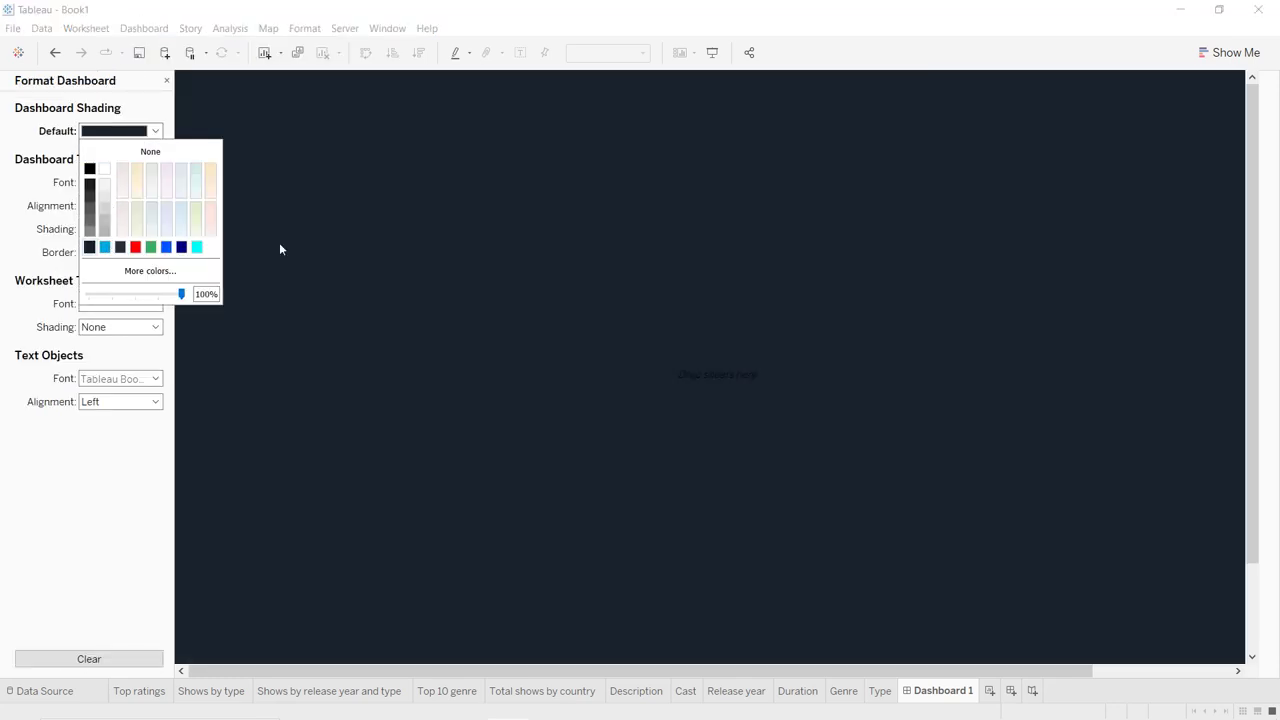
pyautogui.click(420, 240)
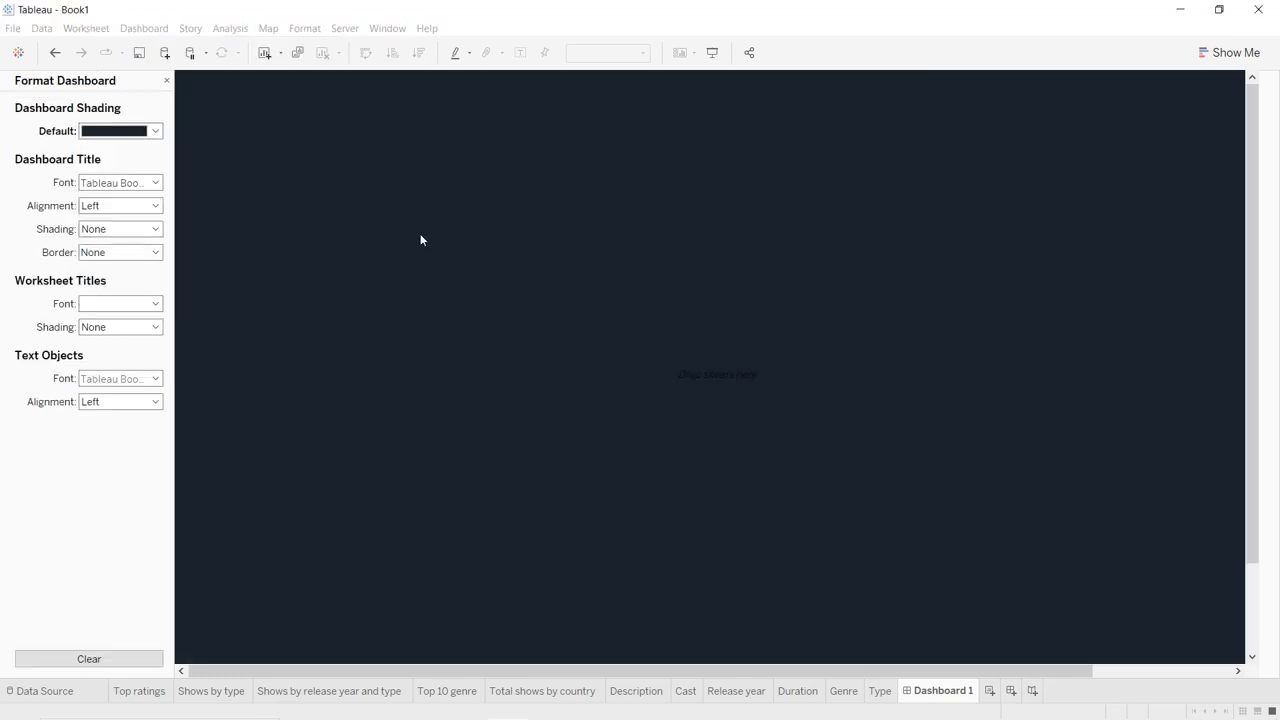
pyautogui.click(166, 81)
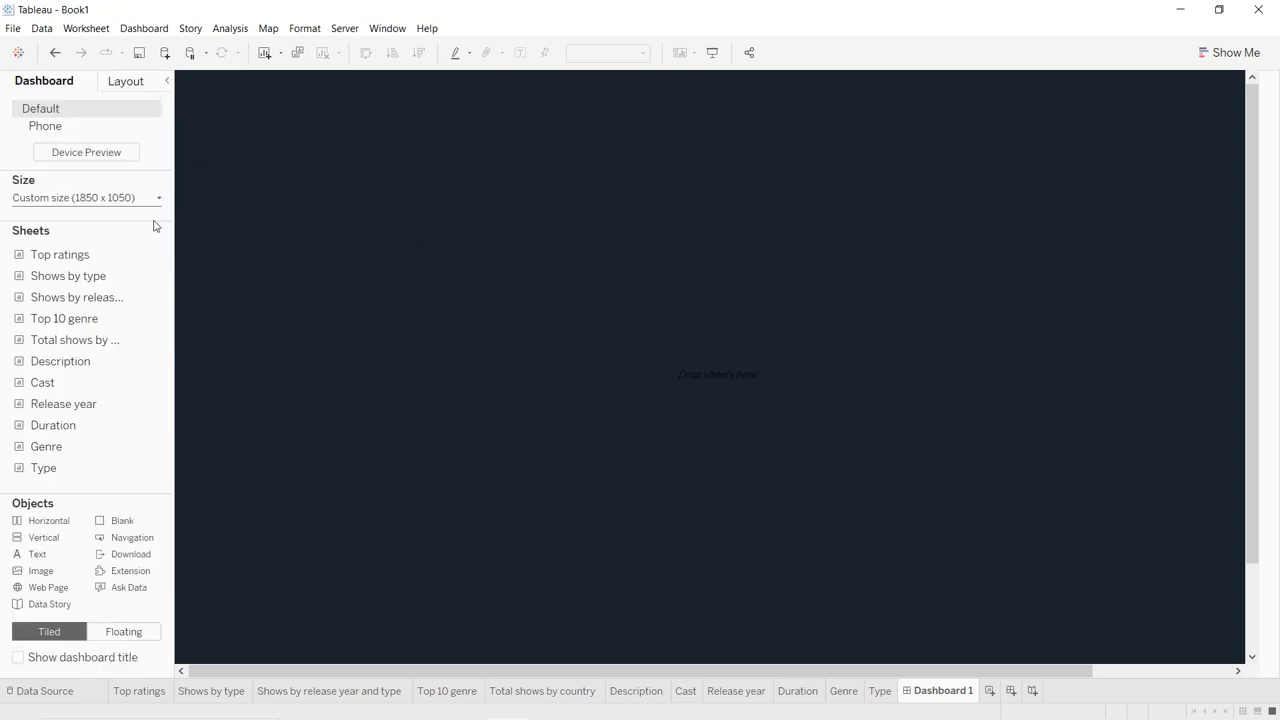
# - Place the Top ratings sheet on the dashboard and the Shows by release year and type sheet below it
pyautogui.moveTo(90, 262); pyautogui.dragTo(808, 221)
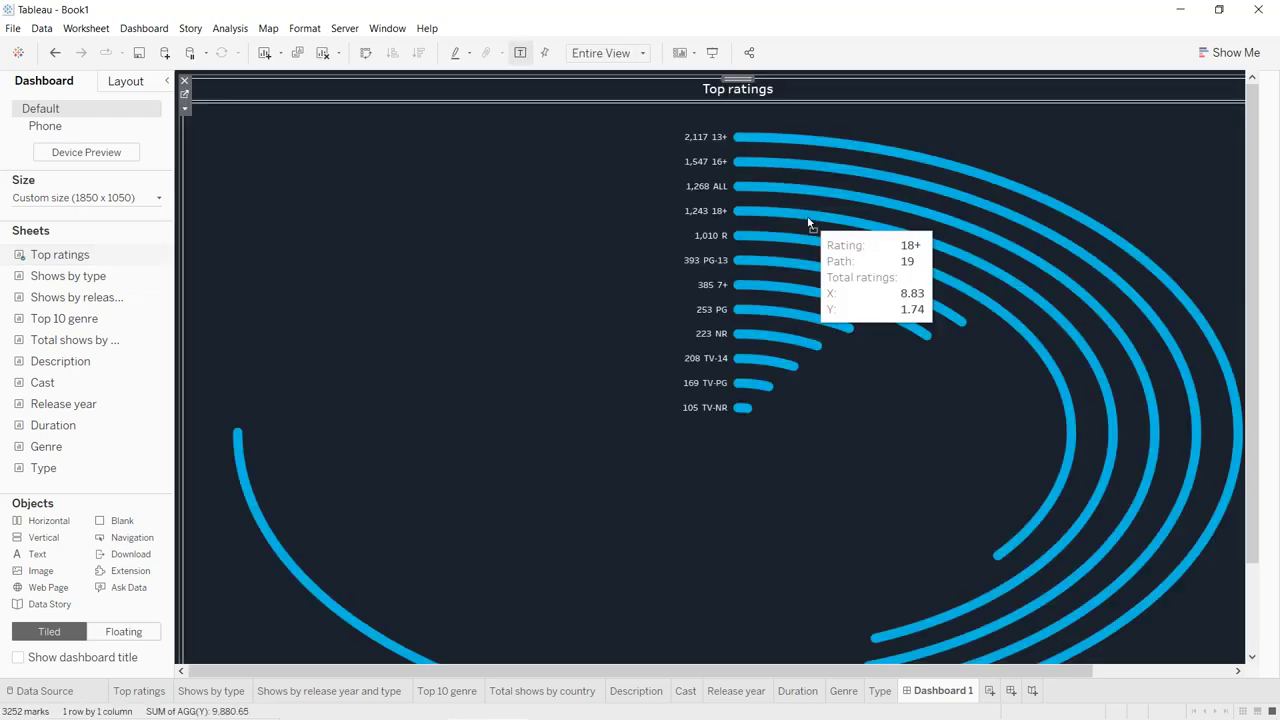
pyautogui.moveTo(88, 298); pyautogui.dragTo(1018, 514)
pyautogui.moveTo(1042, 565)
pyautogui.mouseDown()
pyautogui.moveTo(990, 607)
pyautogui.moveTo(931, 614)
pyautogui.mouseUp()
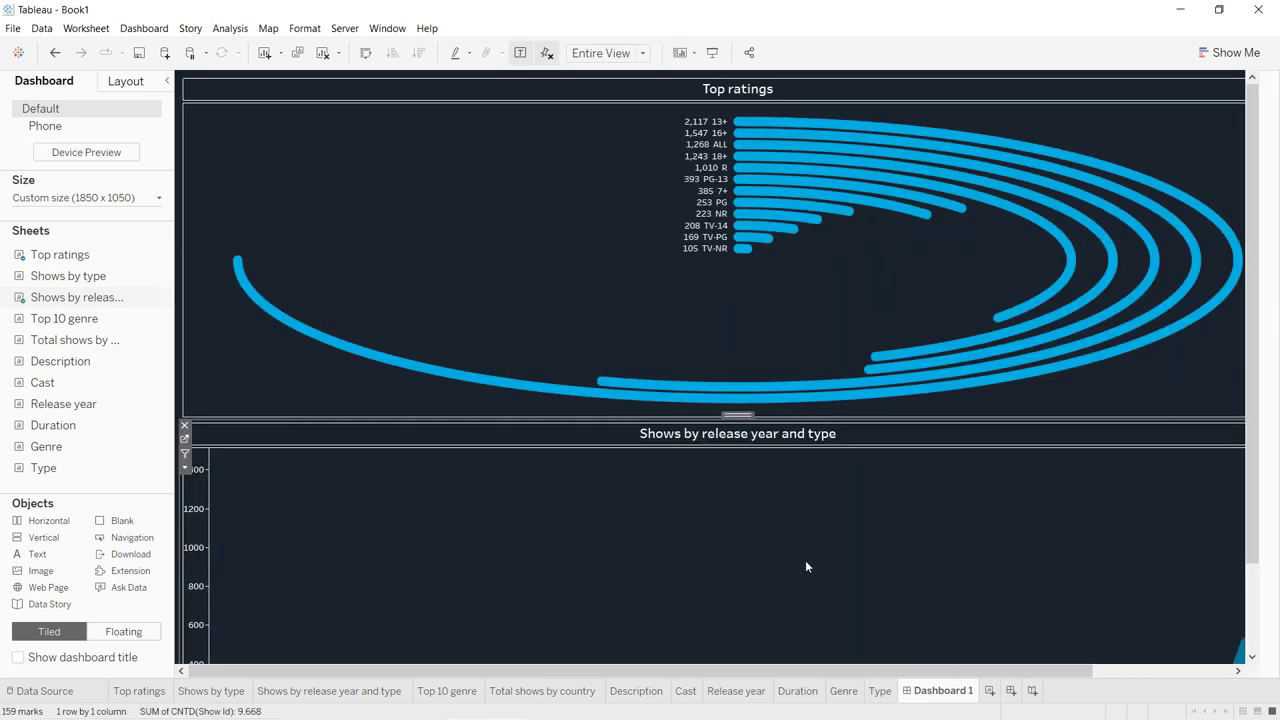
# - Add Shows by type to the left of Shows by release year and type, and Top 10 genre to the left of Shows by type
pyautogui.moveTo(68, 276)
pyautogui.mouseDown()
pyautogui.moveTo(214, 358)
pyautogui.moveTo(701, 529)
pyautogui.moveTo(736, 606)
pyautogui.moveTo(717, 584)
pyautogui.moveTo(709, 597)
pyautogui.mouseUp()
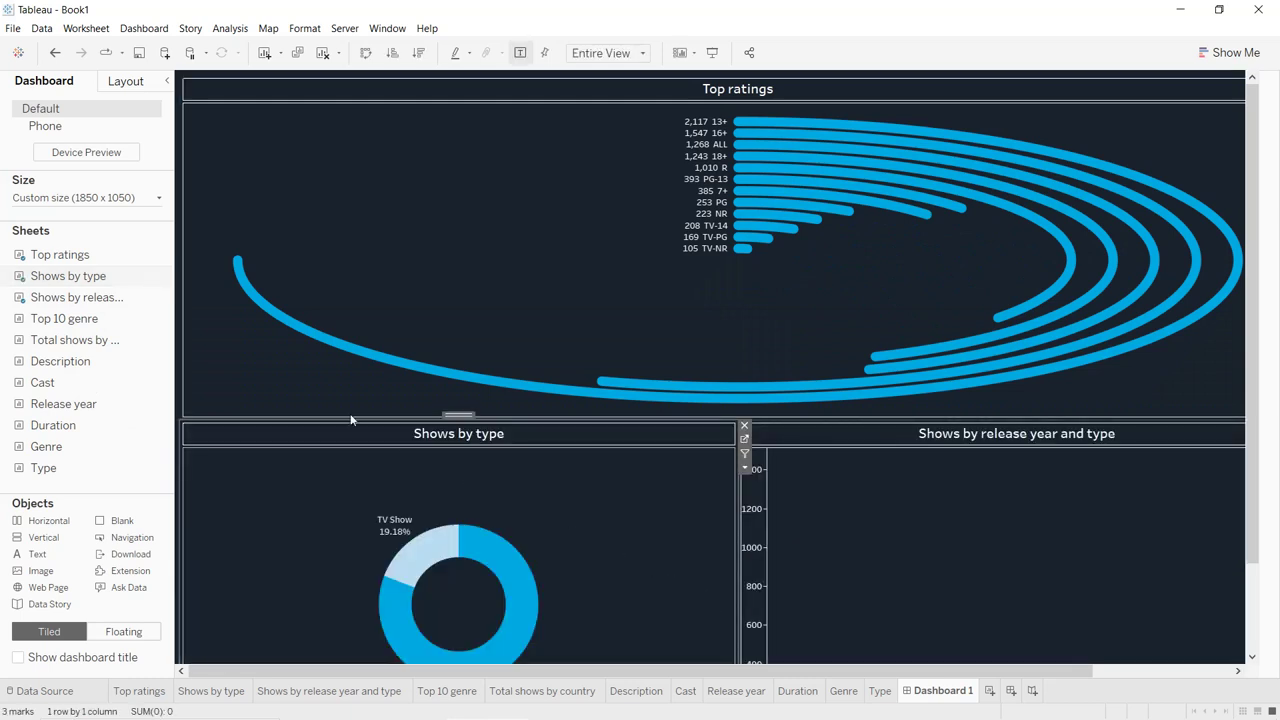
pyautogui.moveTo(124, 340); pyautogui.dragTo(368, 547)
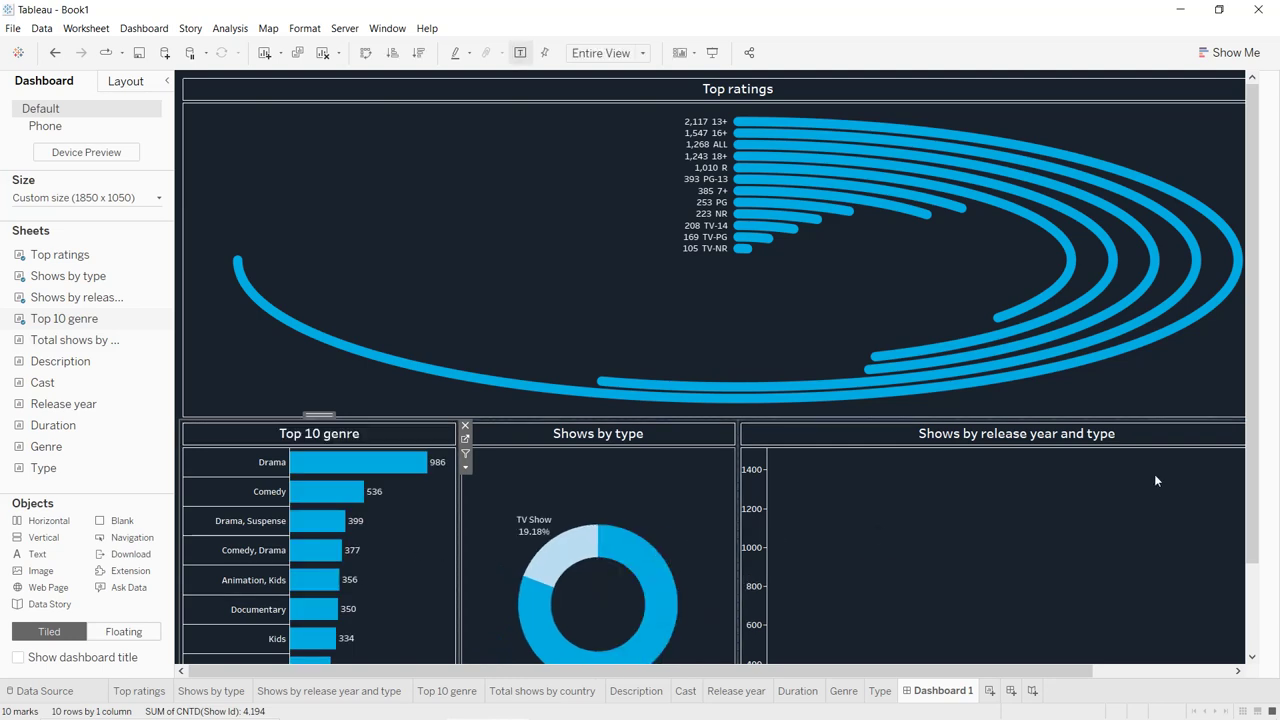
# - Make the Top ratings chart taller and widen Shows by type into the space of Shows by release year and type
pyautogui.scroll(-3, 1154, 480)
pyautogui.moveTo(676, 307); pyautogui.dragTo(677, 402)
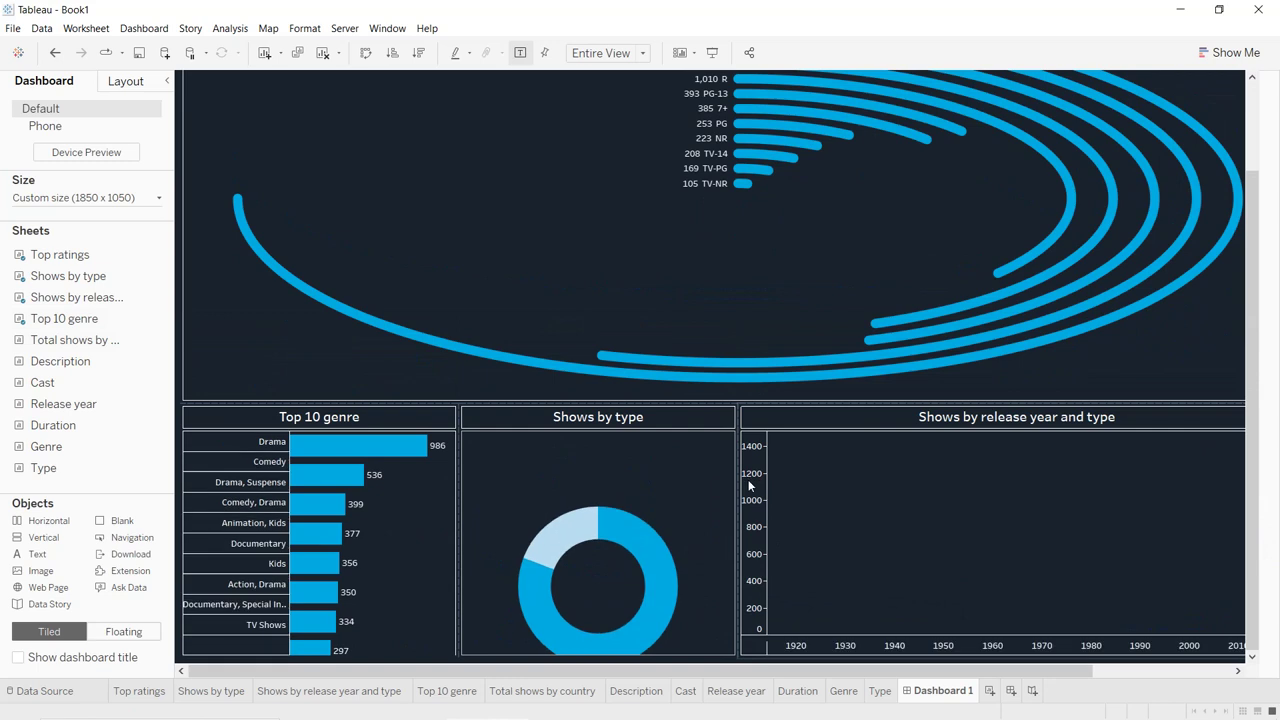
pyautogui.moveTo(737, 498); pyautogui.dragTo(859, 505)
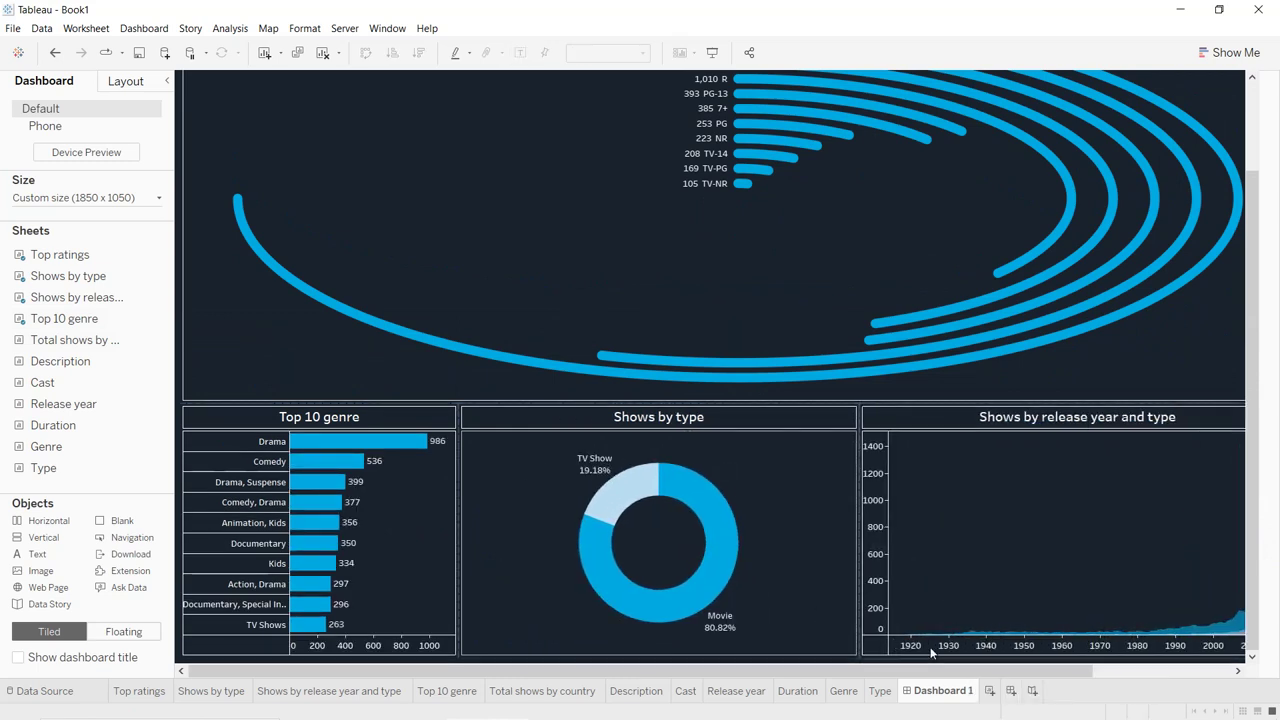
# - Remove the Rating color legend from the dashboard
pyautogui.click(167, 81)
pyautogui.click(1176, 210)
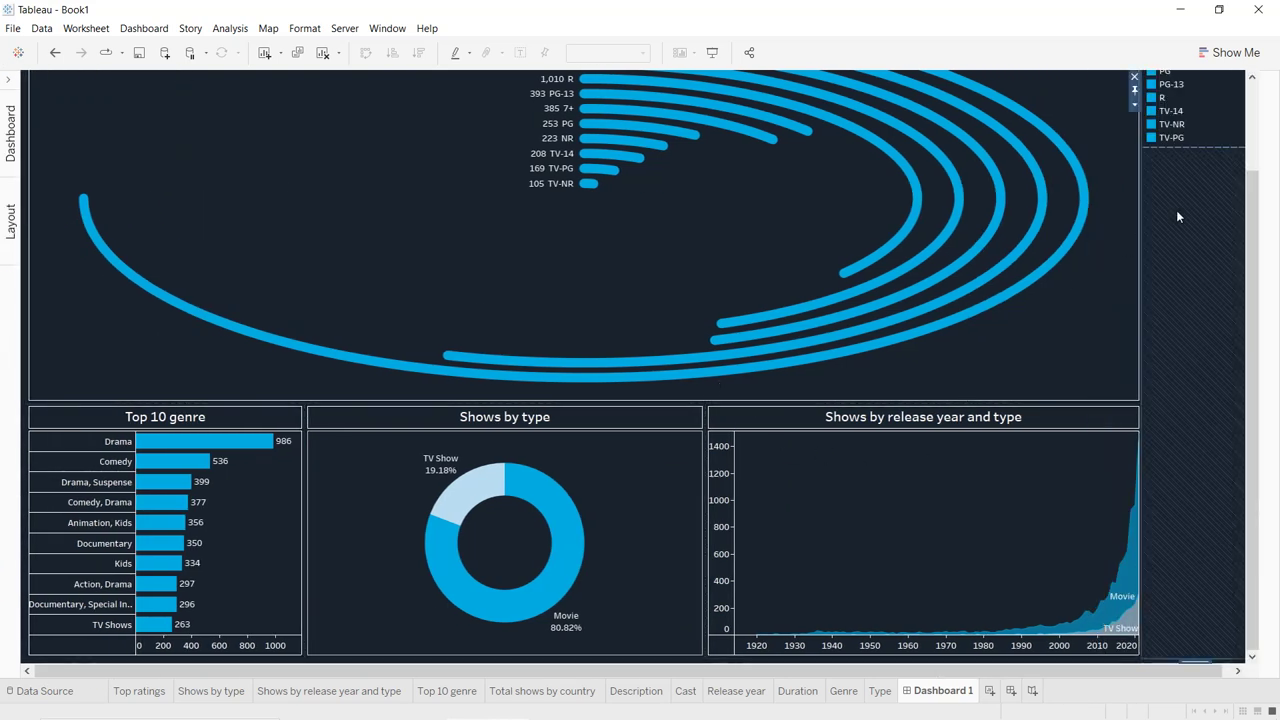
pyautogui.moveTo(1256, 268); pyautogui.dragTo(1254, 160)
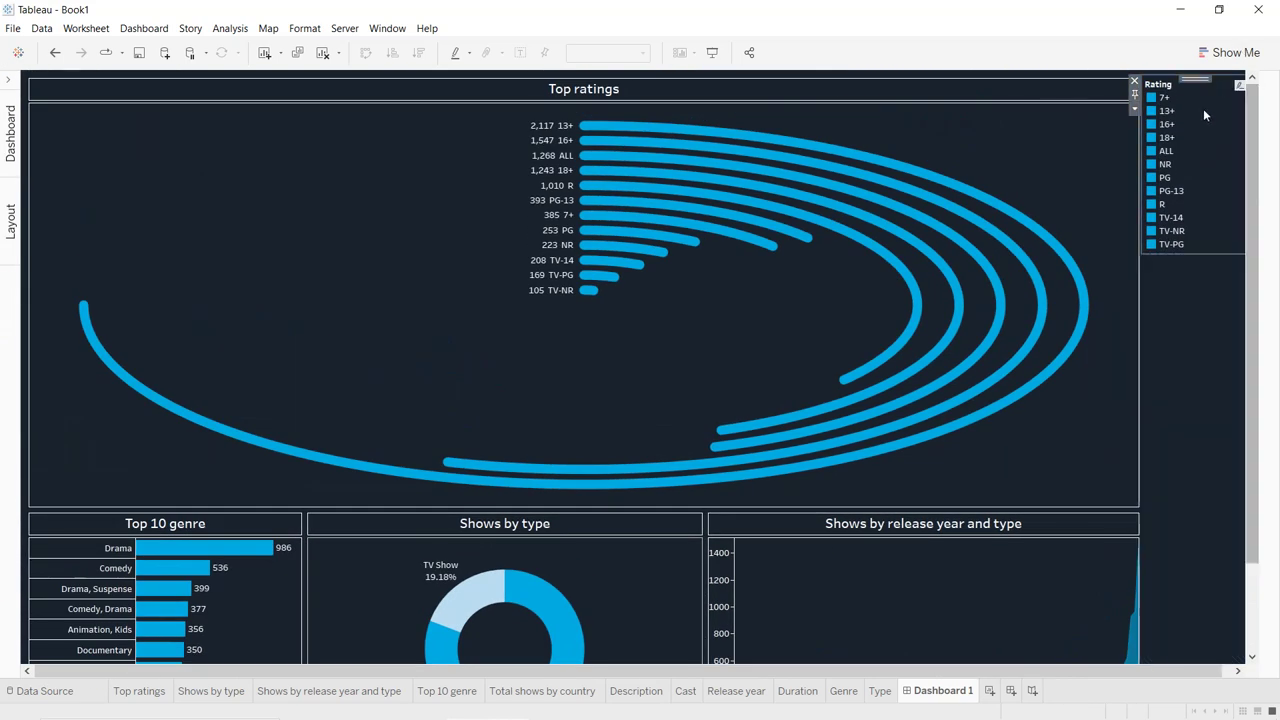
pyautogui.click(1133, 82)
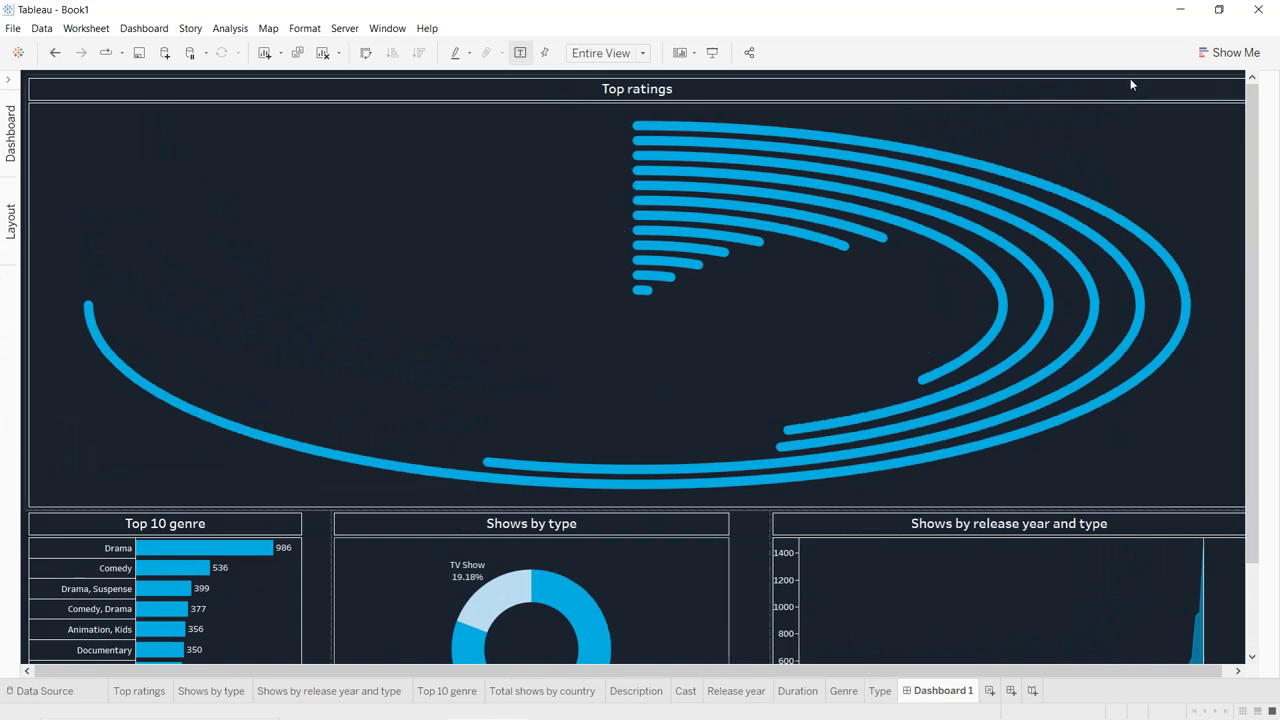
# - Even out the lower row by widening Top 10 genre and moving the divider between Shows by type and Shows by release year and type
pyautogui.scroll(-2, 1262, 248)
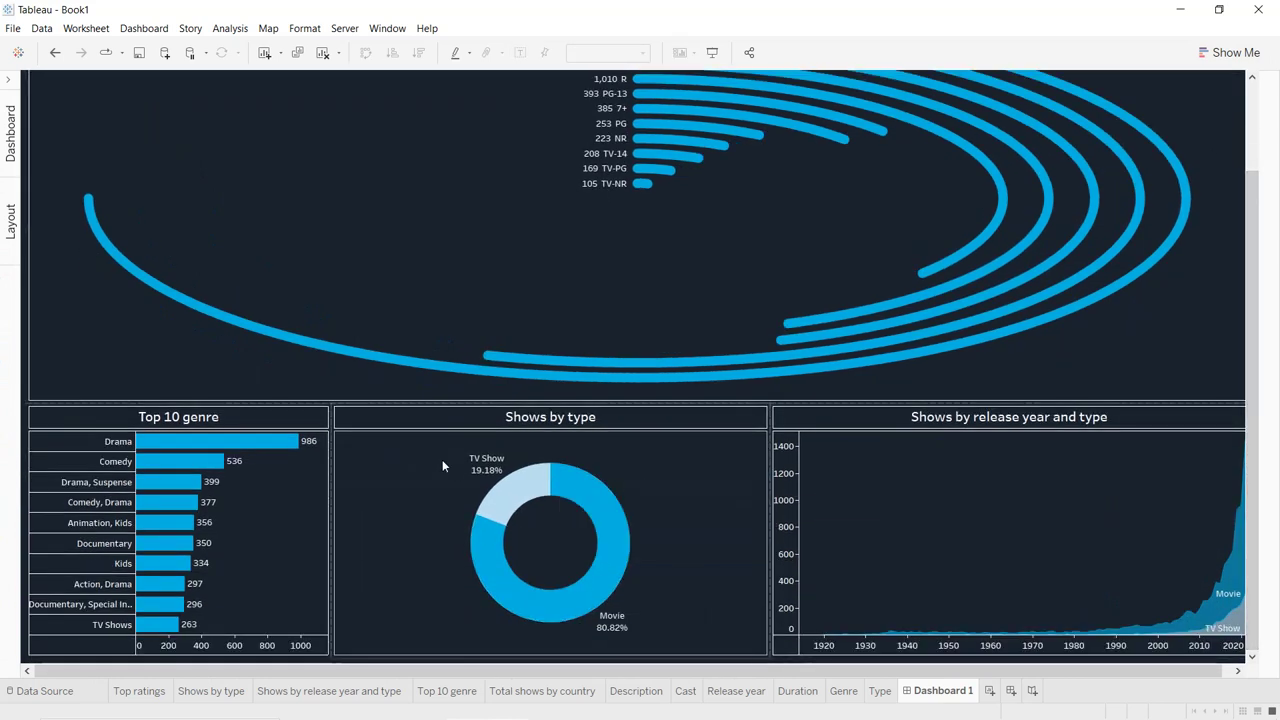
pyautogui.moveTo(330, 525); pyautogui.dragTo(474, 521)
pyautogui.moveTo(770, 522); pyautogui.dragTo(825, 512)
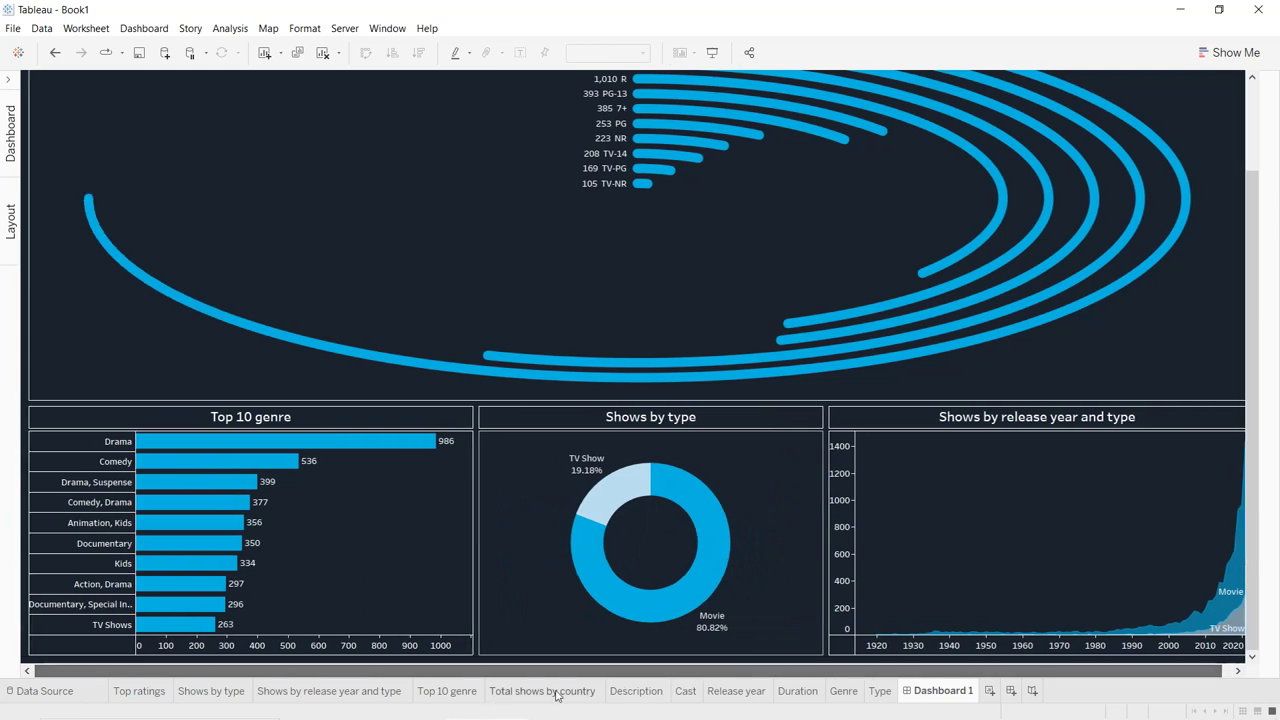
# - Add the Total shows by country sheet to the left of the Top ratings chart
pyautogui.moveTo(1245, 318); pyautogui.dragTo(1245, 229)
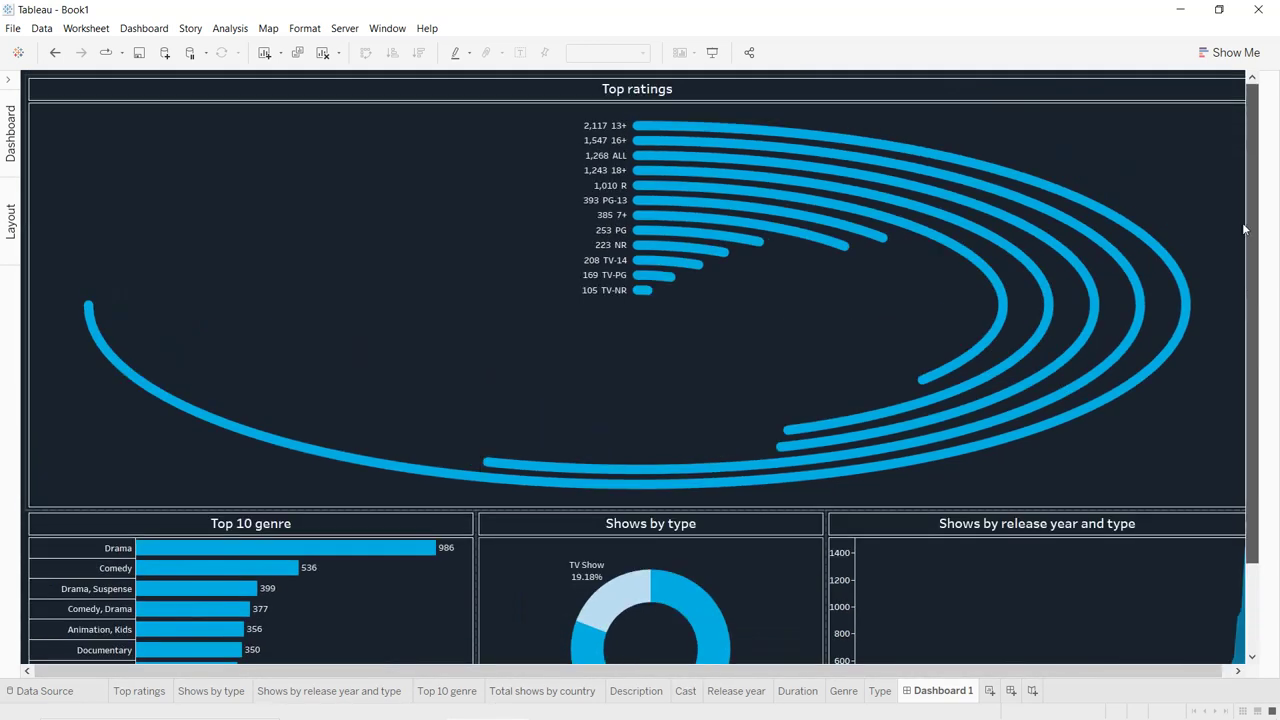
pyautogui.click(10, 78)
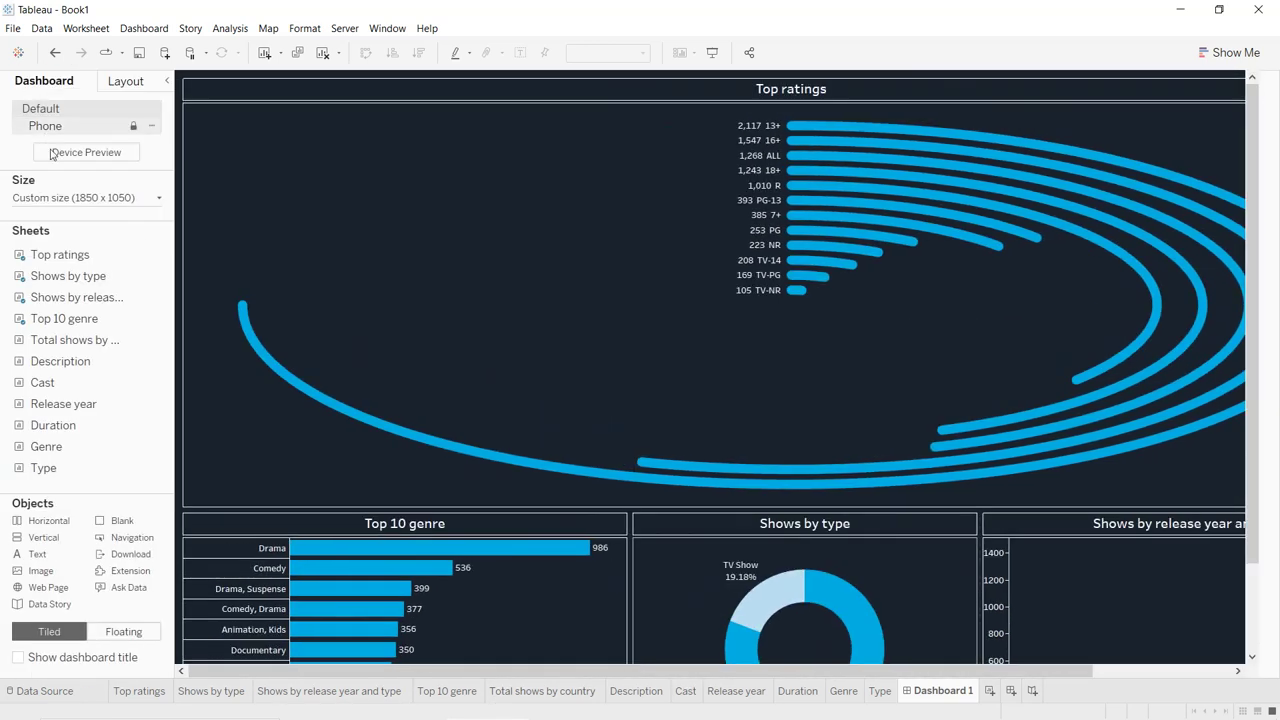
pyautogui.moveTo(63, 340); pyautogui.dragTo(279, 343)
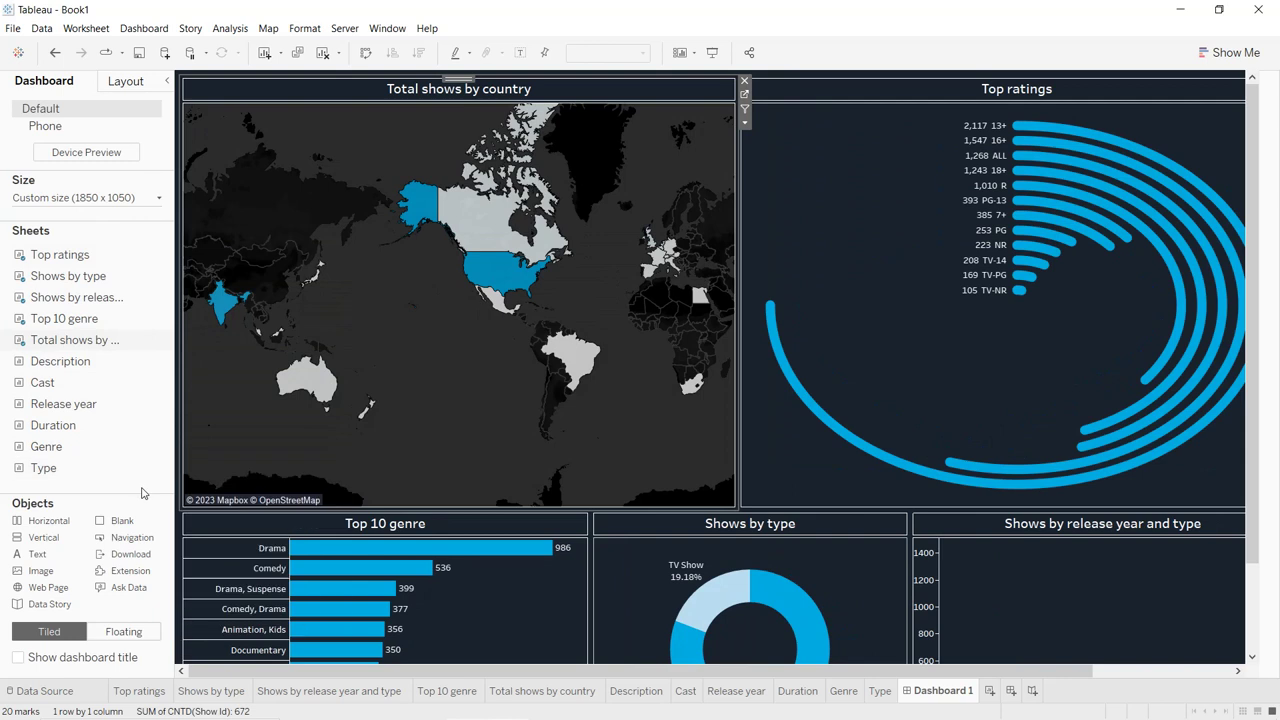
# - Insert an image object with Prime video logo.png, fitted and centered, between the country map and Top ratings
pyautogui.doubleClick(66, 571)
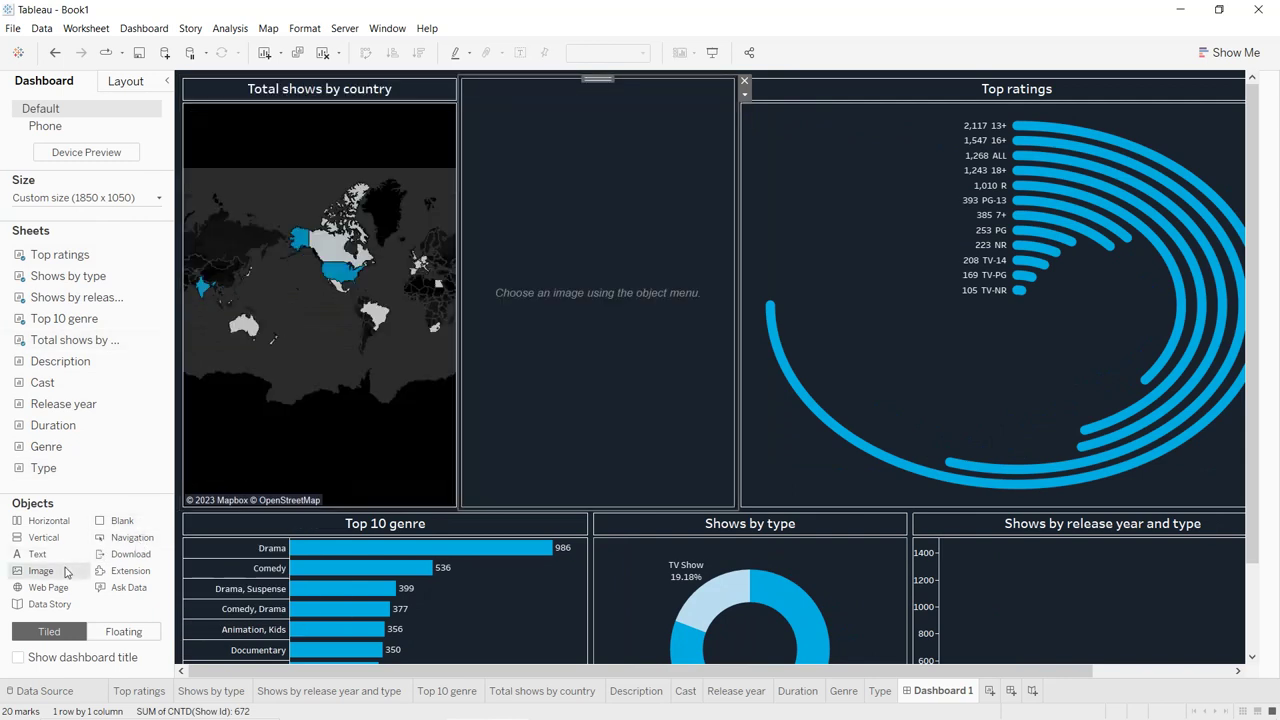
pyautogui.click(501, 317)
pyautogui.click(501, 333)
pyautogui.click(738, 259)
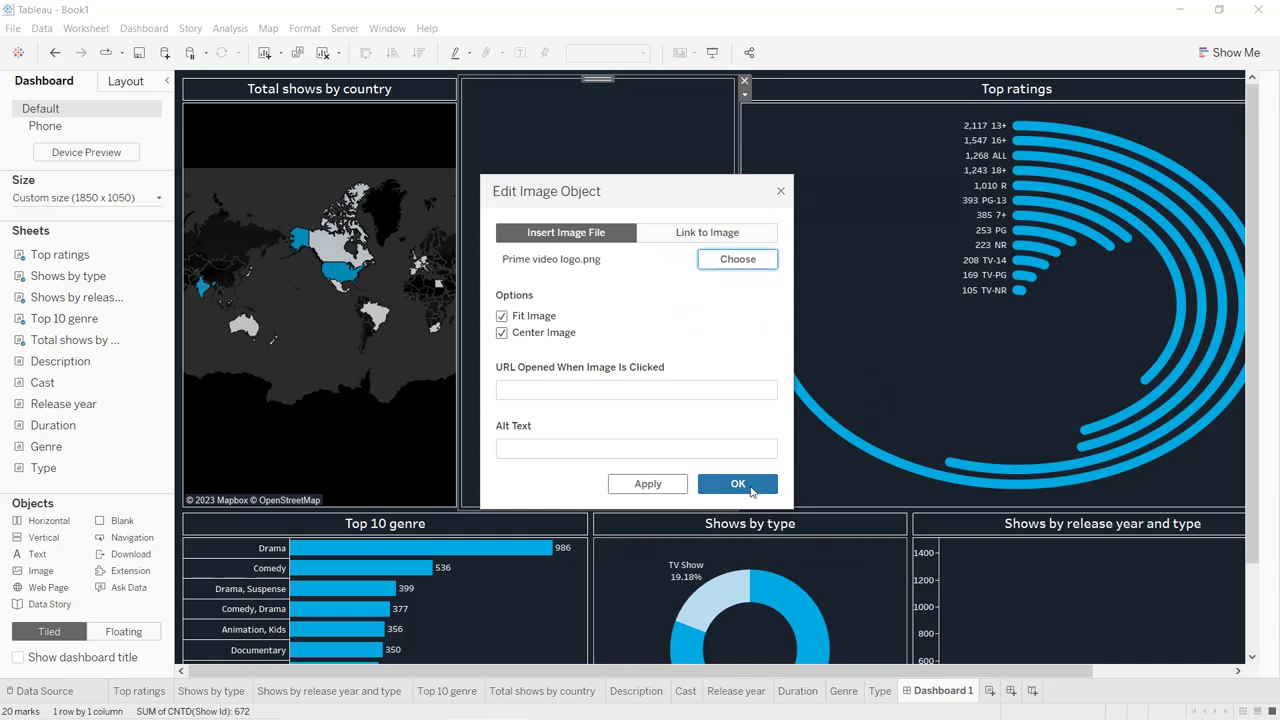
pyautogui.click(750, 485)
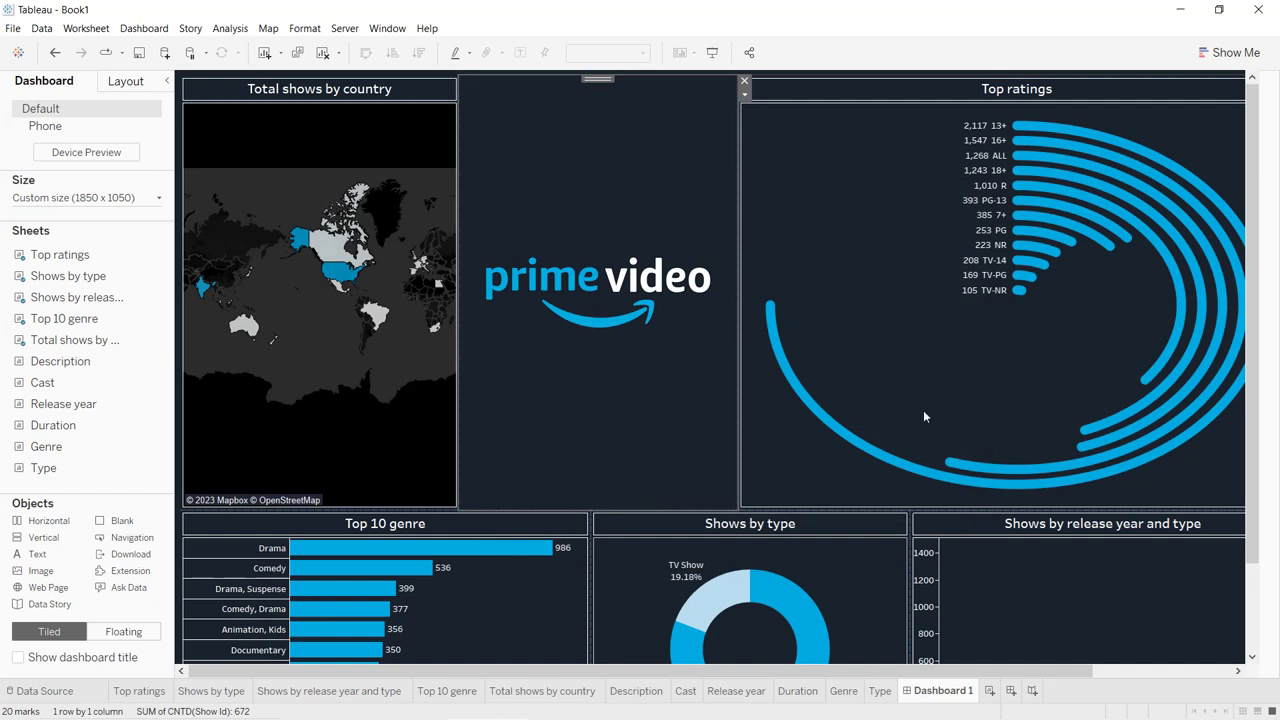
# - Widen the logo image and the country map so the upper row roughly lines up with the charts below
pyautogui.moveTo(742, 418); pyautogui.dragTo(914, 424)
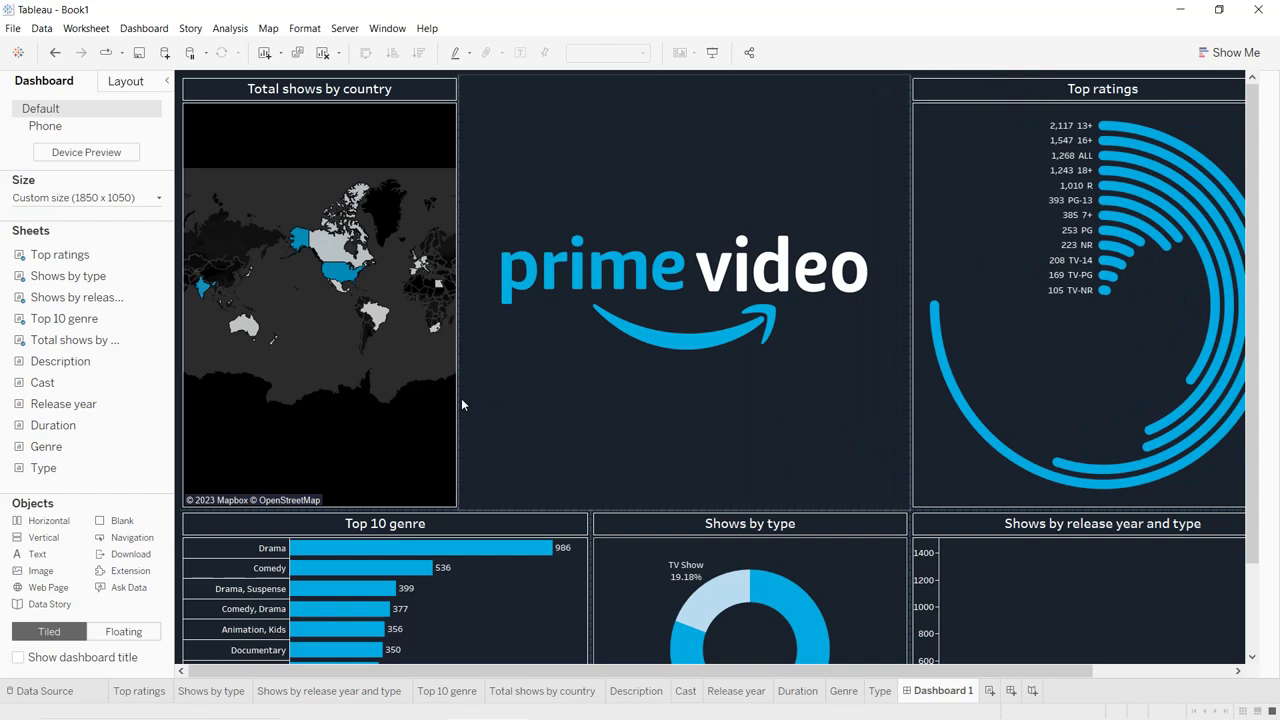
pyautogui.moveTo(457, 400); pyautogui.dragTo(584, 403)
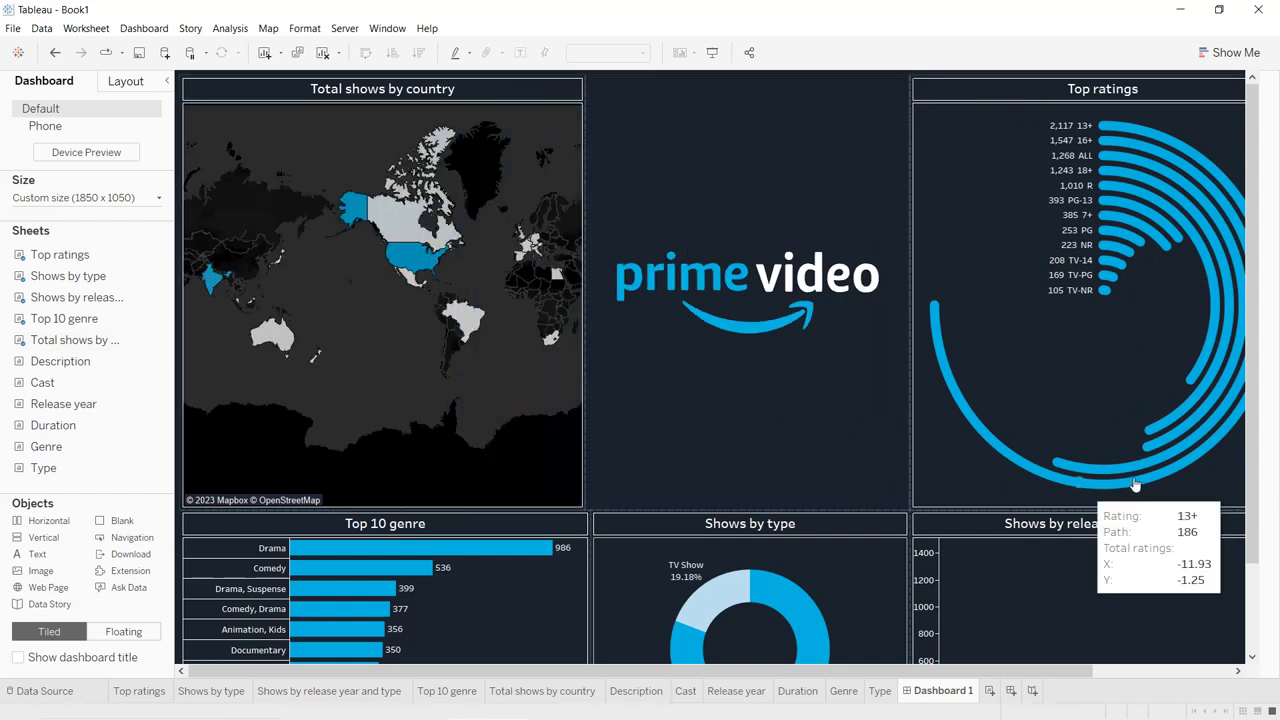
# - Float the map's color legend over the lower-right part of the country map and remove the empty legend container
pyautogui.click(168, 83)
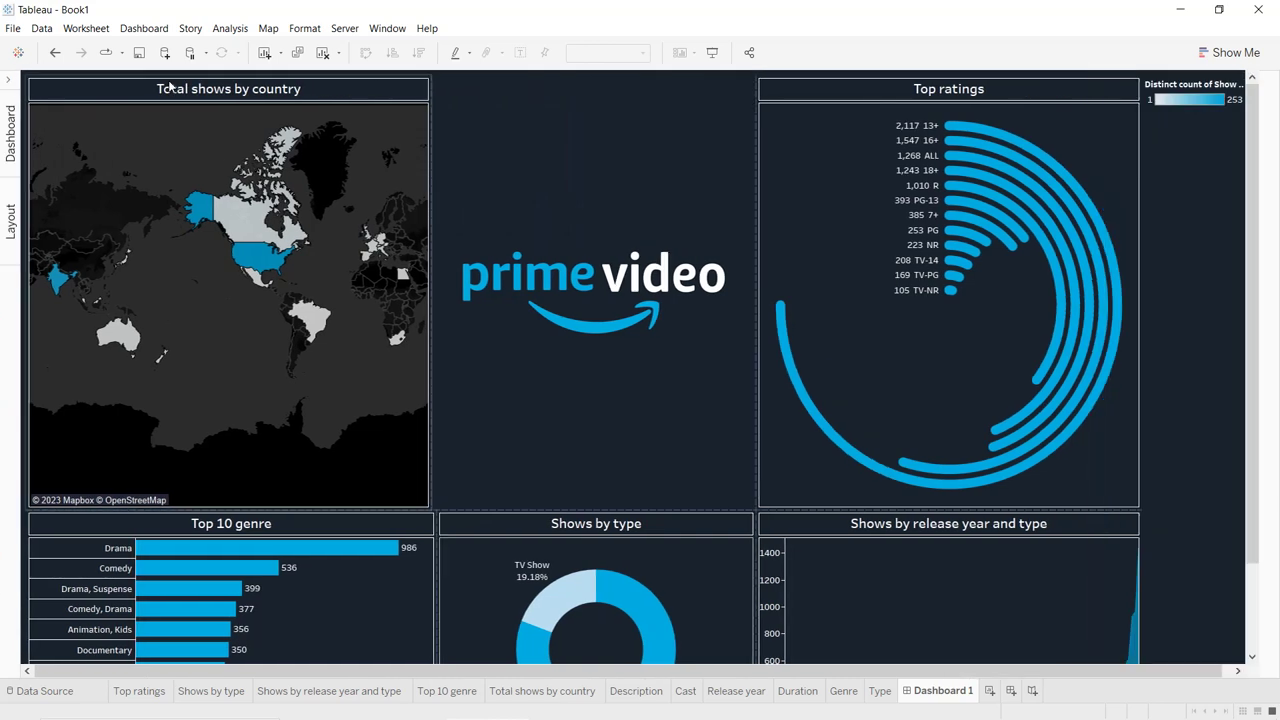
pyautogui.click(1203, 83)
pyautogui.click(1134, 108)
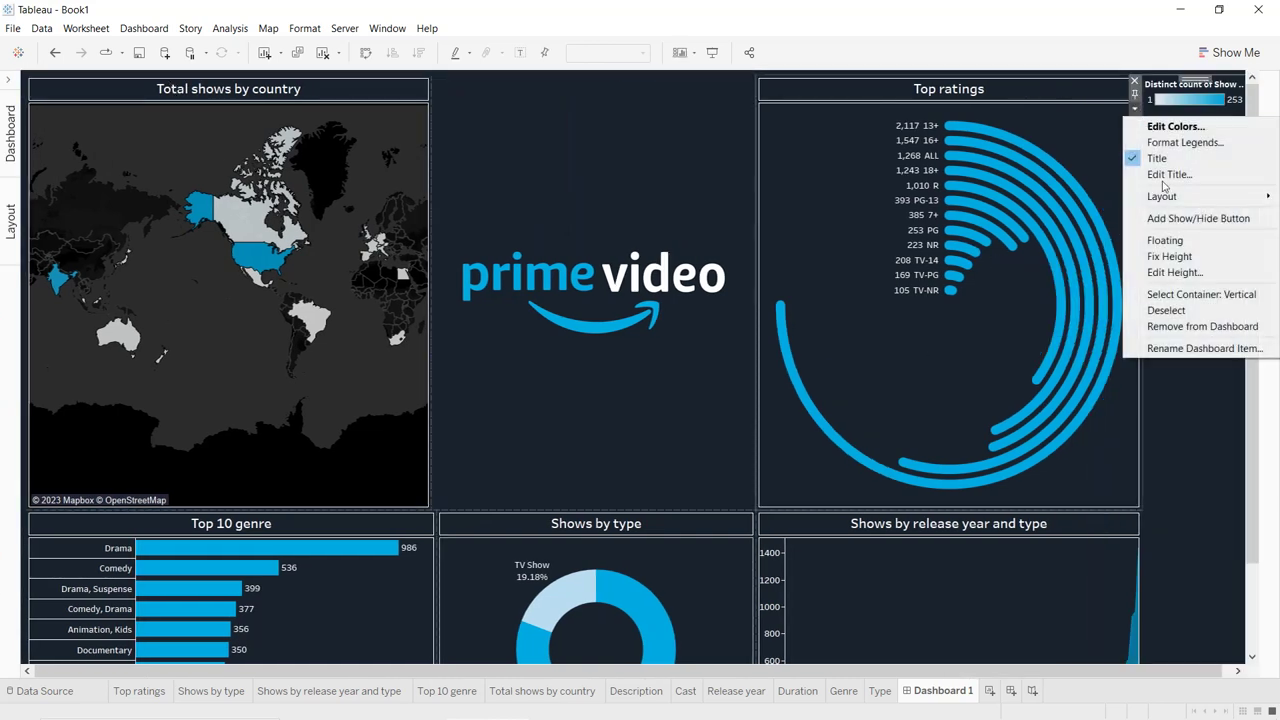
pyautogui.click(1166, 241)
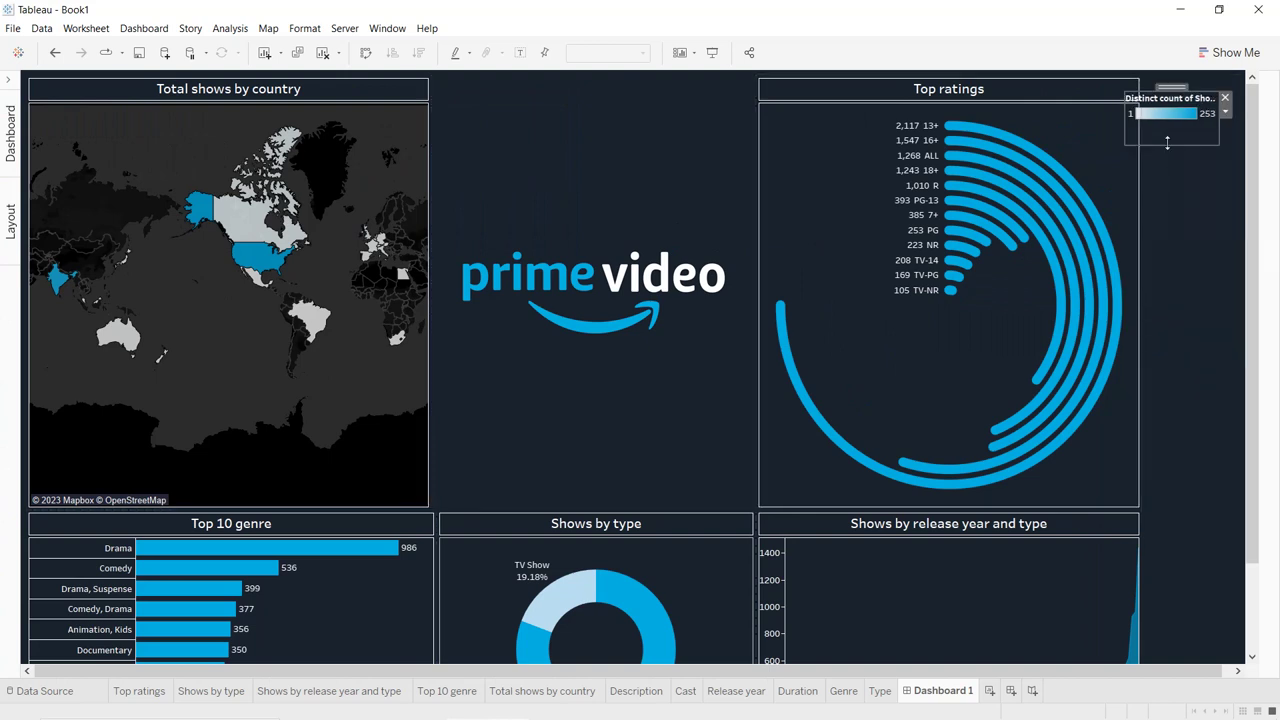
pyautogui.moveTo(1160, 84); pyautogui.dragTo(366, 440)
pyautogui.click(1151, 89)
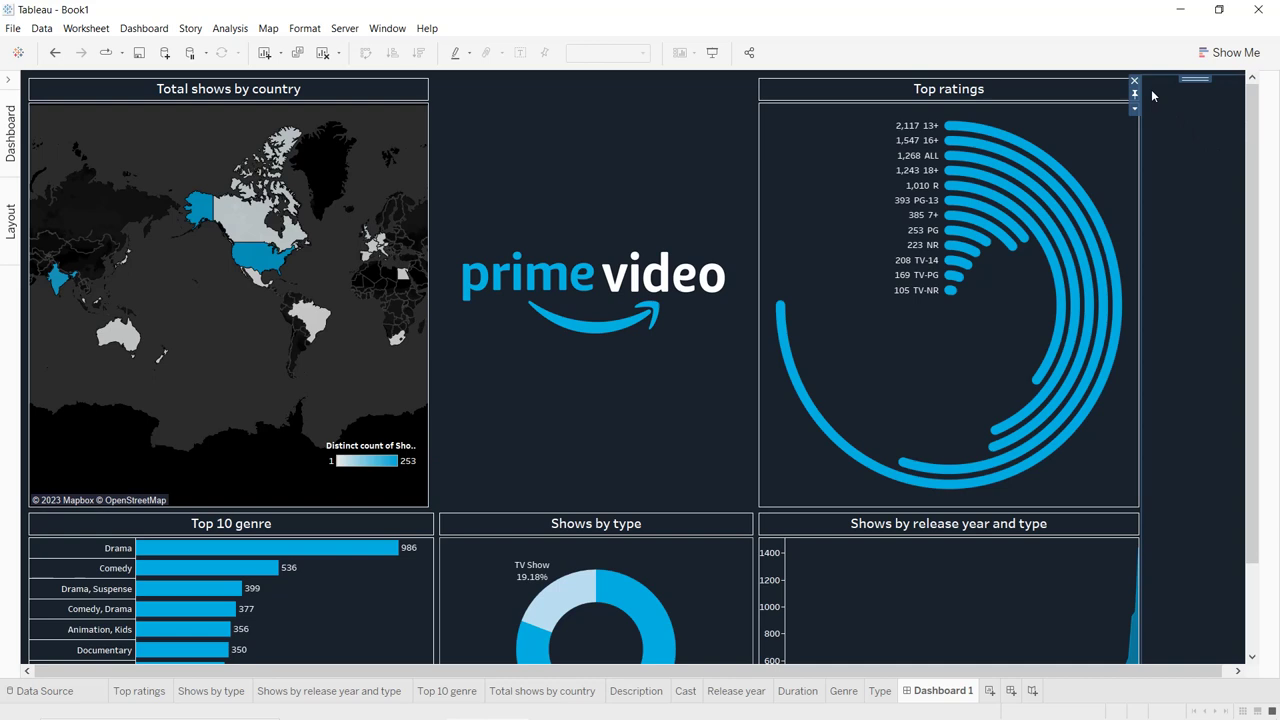
pyautogui.click(1135, 80)
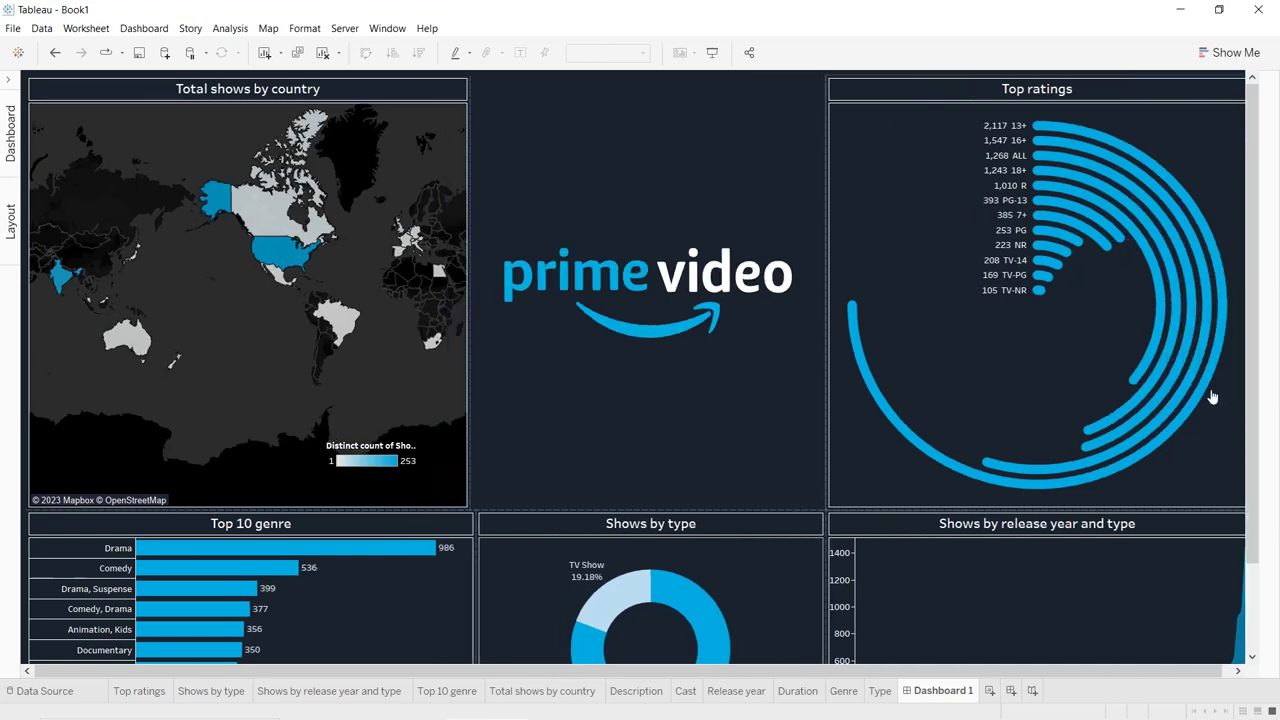
# - Hide the map legend's title and give the legend a thin white border
pyautogui.click(416, 462)
pyautogui.click(417, 460)
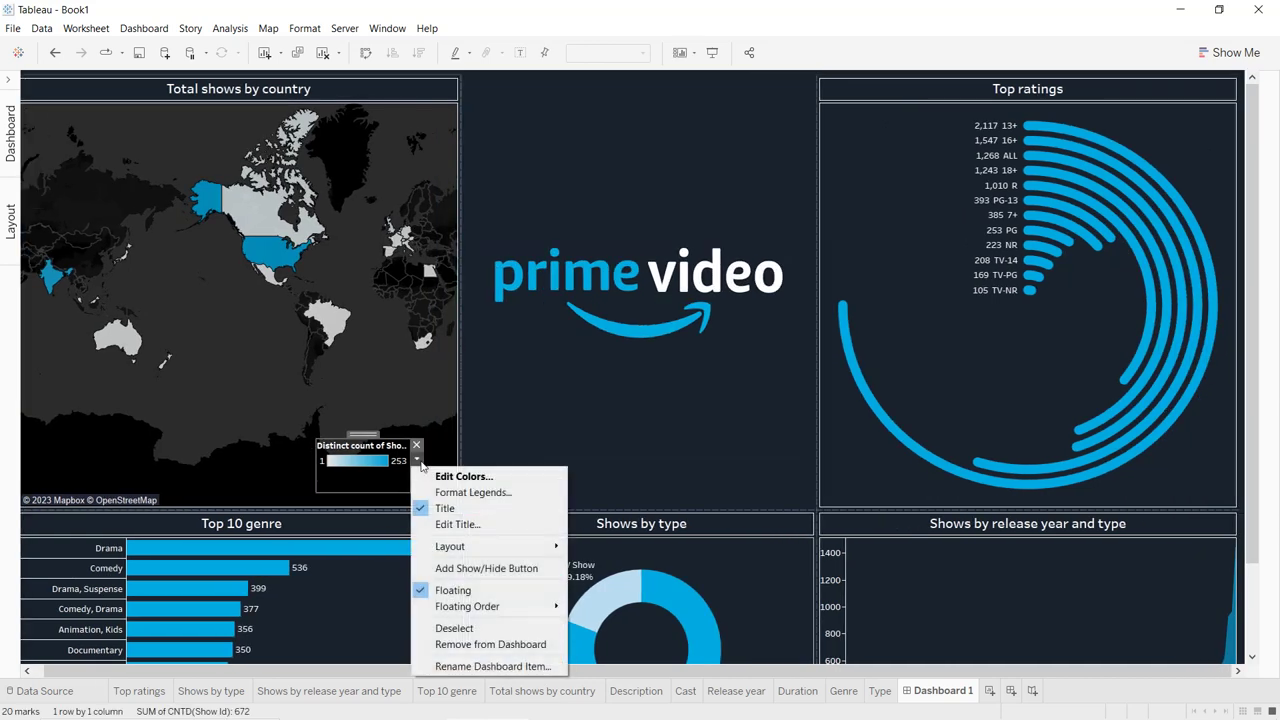
pyautogui.click(445, 507)
pyautogui.click(416, 458)
pyautogui.click(438, 492)
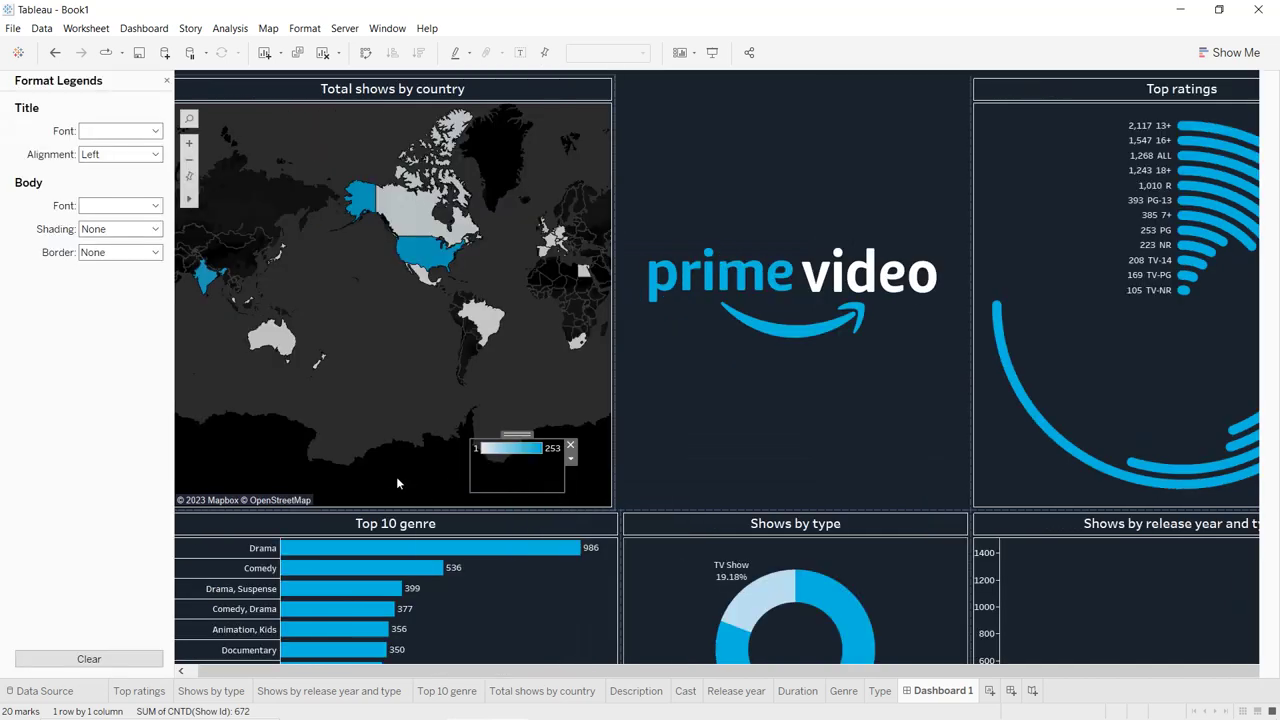
pyautogui.click(106, 254)
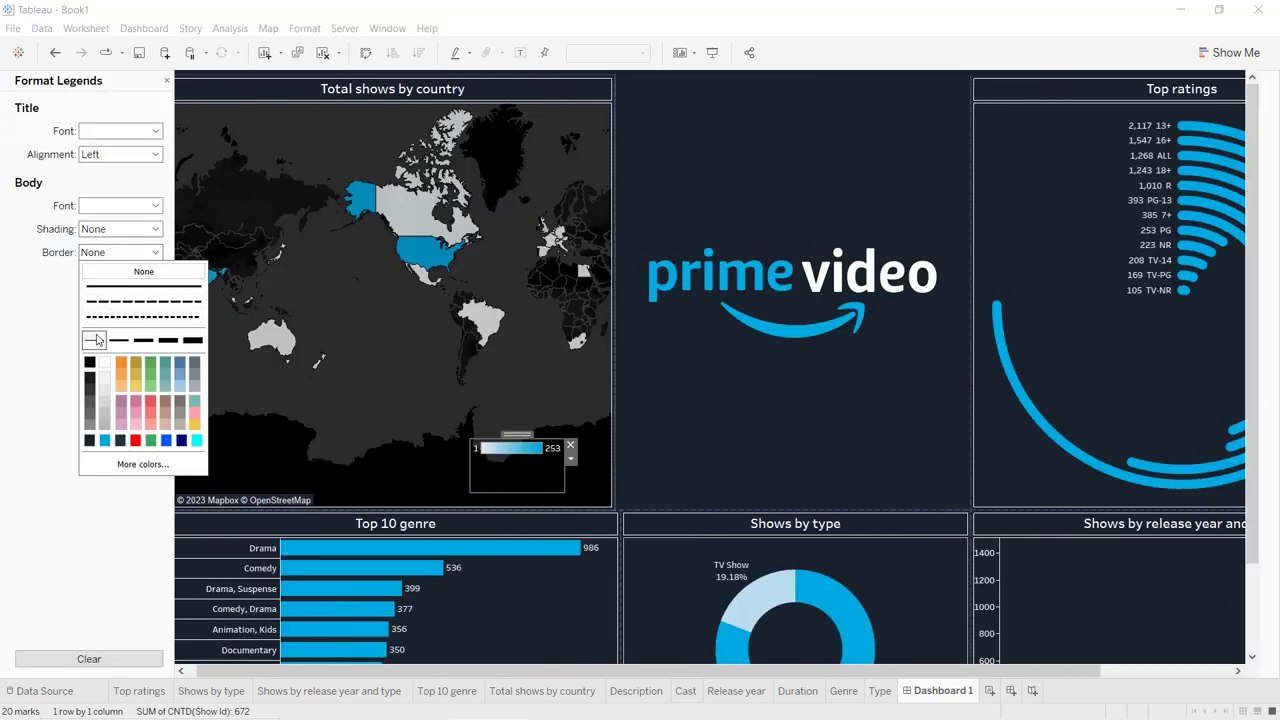
pyautogui.click(95, 340)
pyautogui.click(105, 362)
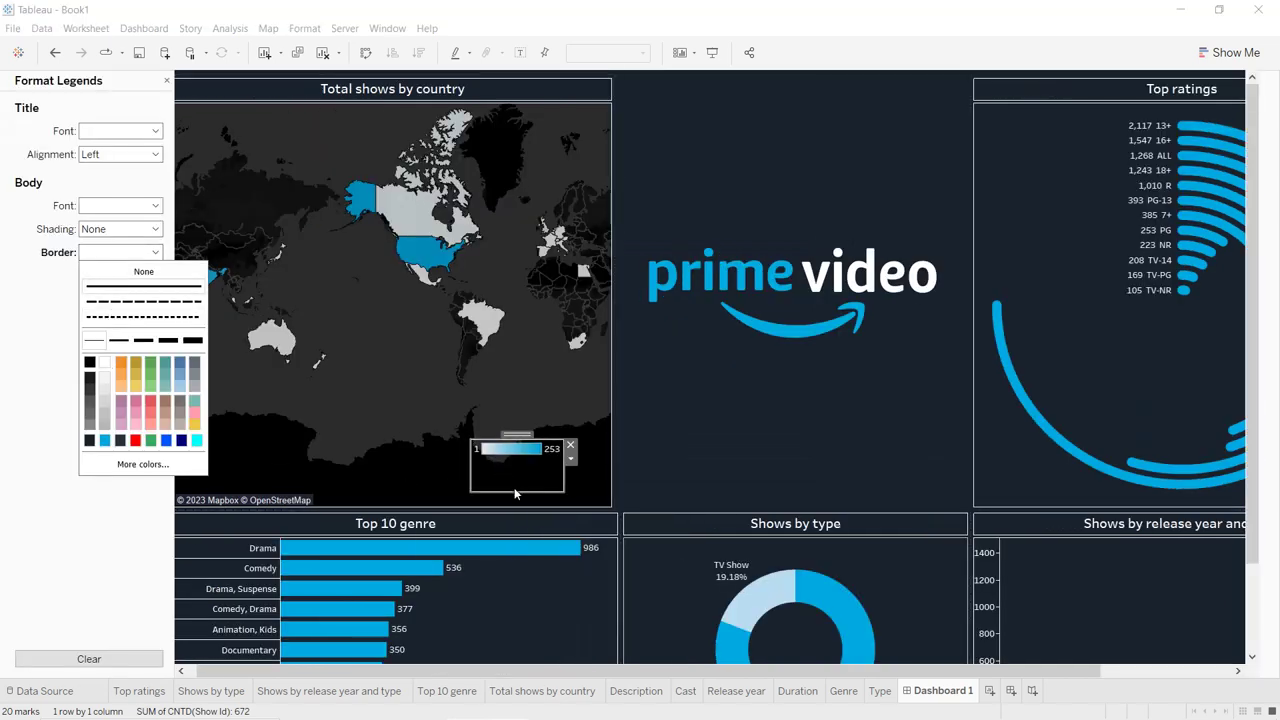
# - Shrink the legend's height, move it into the map's lower-right corner, and widen the map slightly to align with Top 10 genre
pyautogui.click(514, 490)
pyautogui.moveTo(516, 495); pyautogui.dragTo(553, 472)
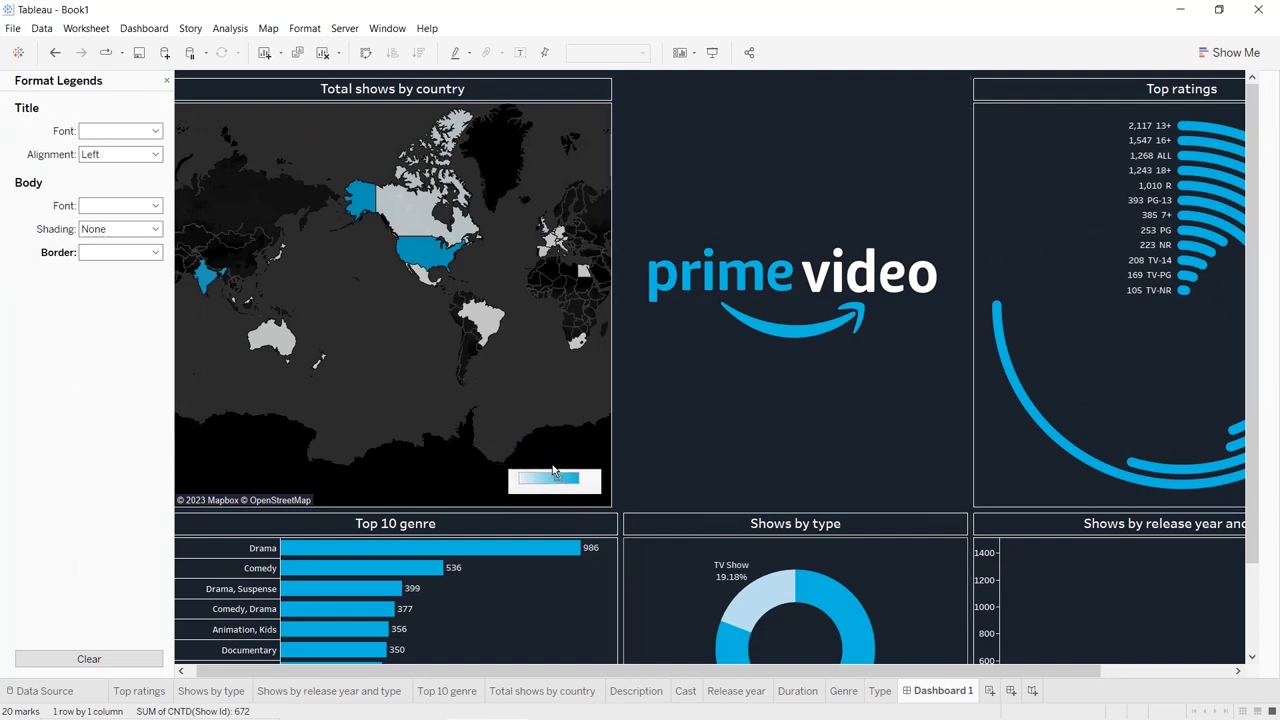
pyautogui.click(618, 391)
pyautogui.moveTo(624, 391); pyautogui.dragTo(632, 391)
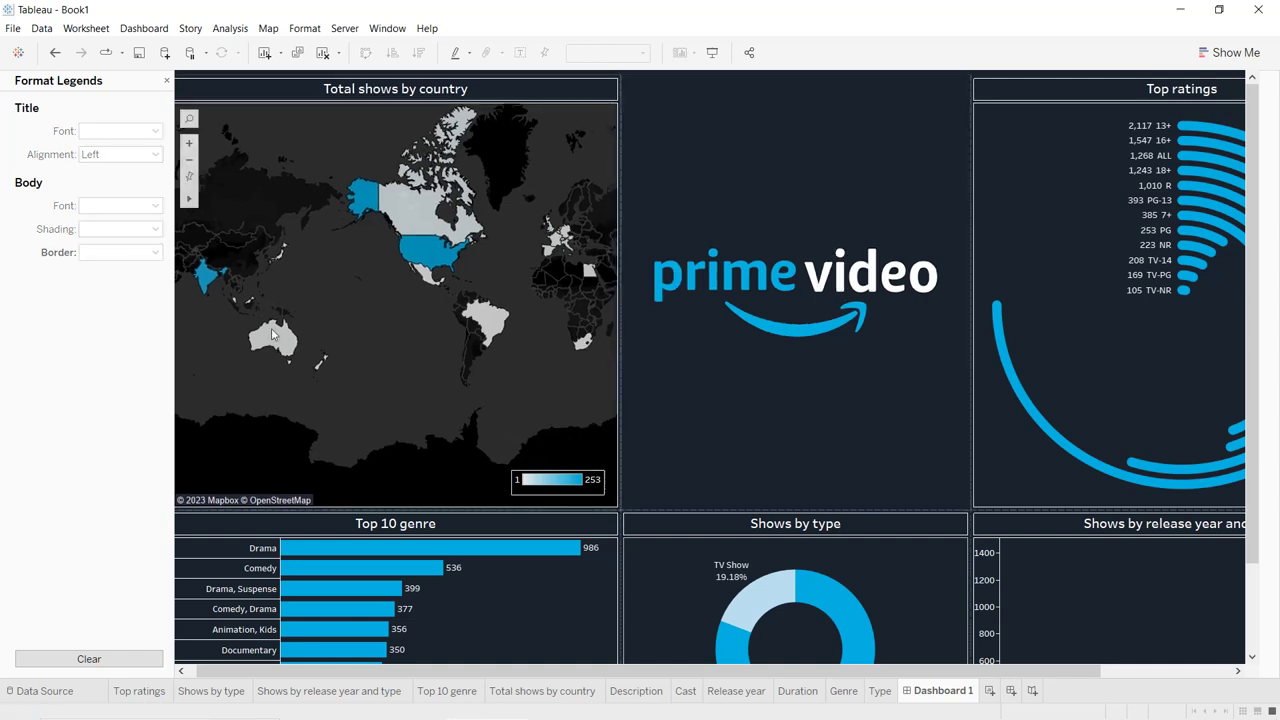
pyautogui.click(168, 81)
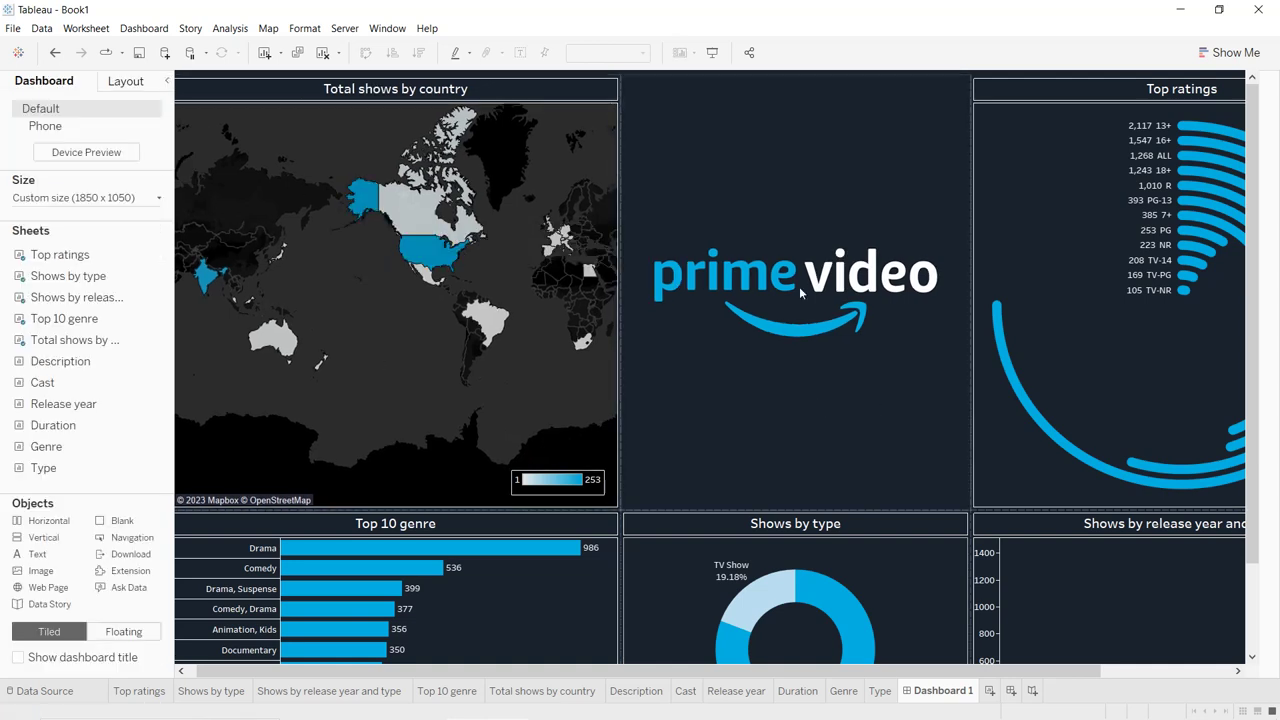
pyautogui.click(168, 83)
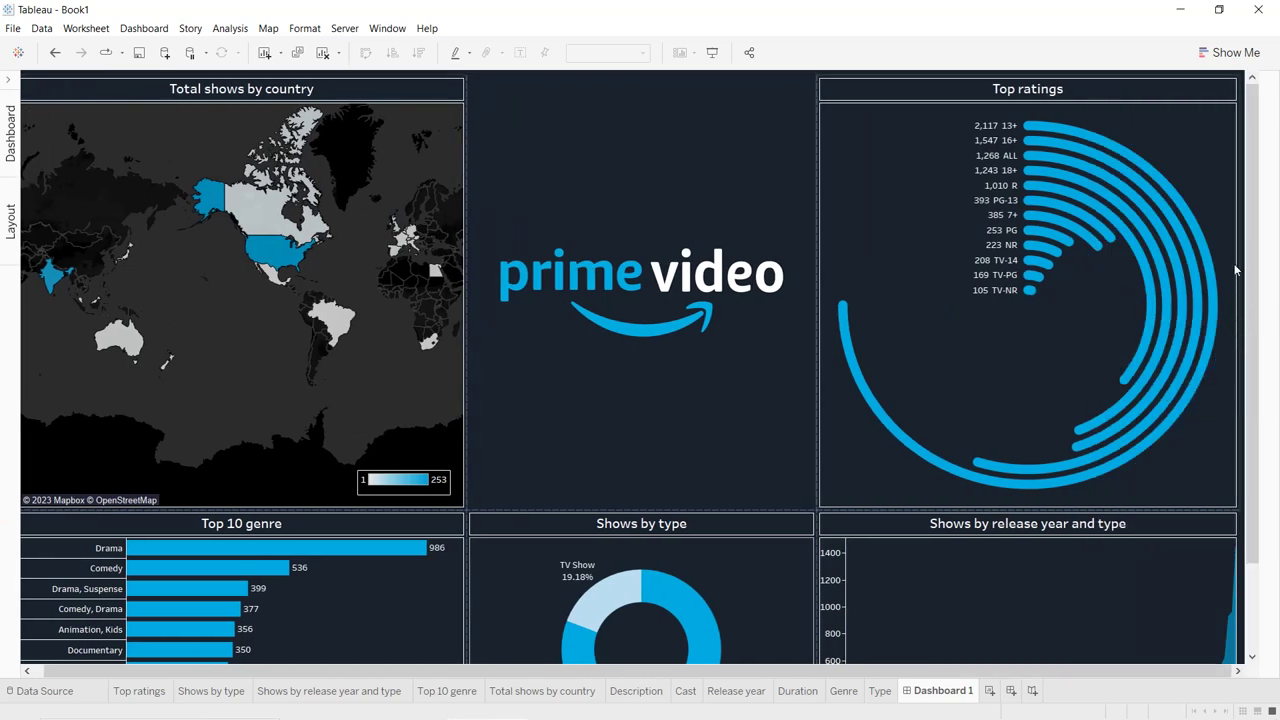
pyautogui.moveTo(1250, 248); pyautogui.dragTo(1258, 367)
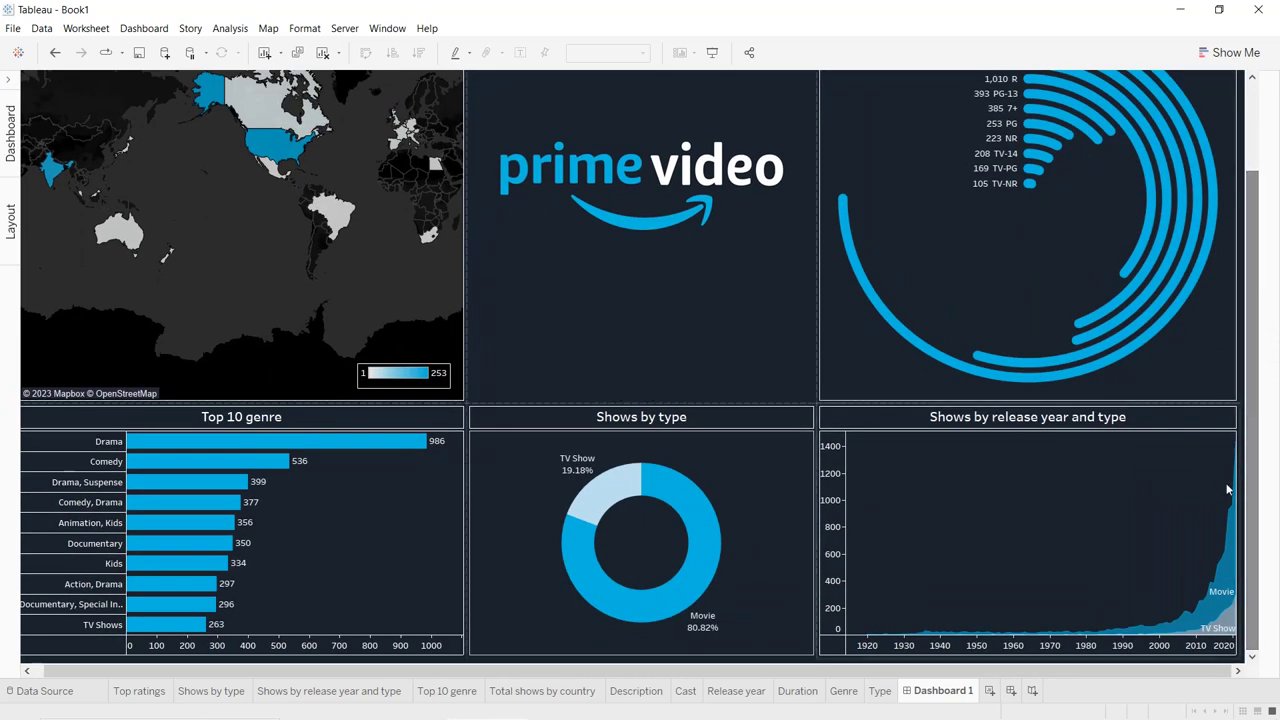
pyautogui.scroll(2, 1250, 486)
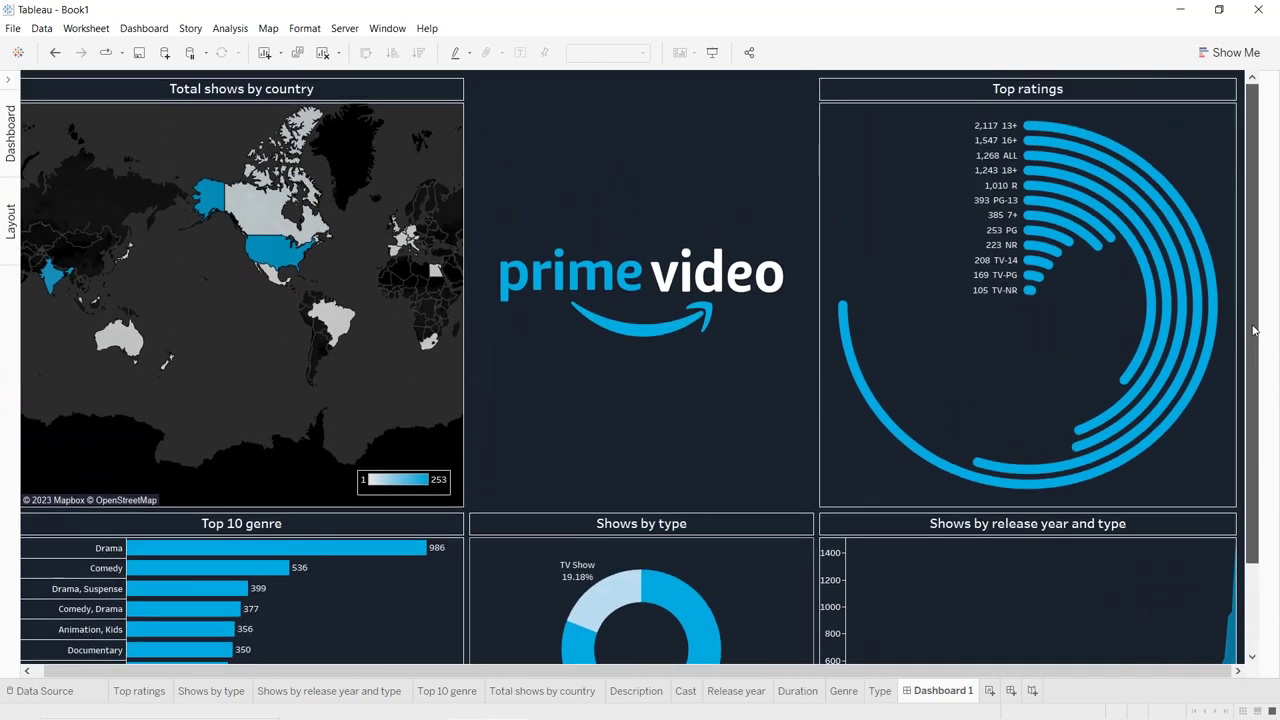
pyautogui.click(8, 84)
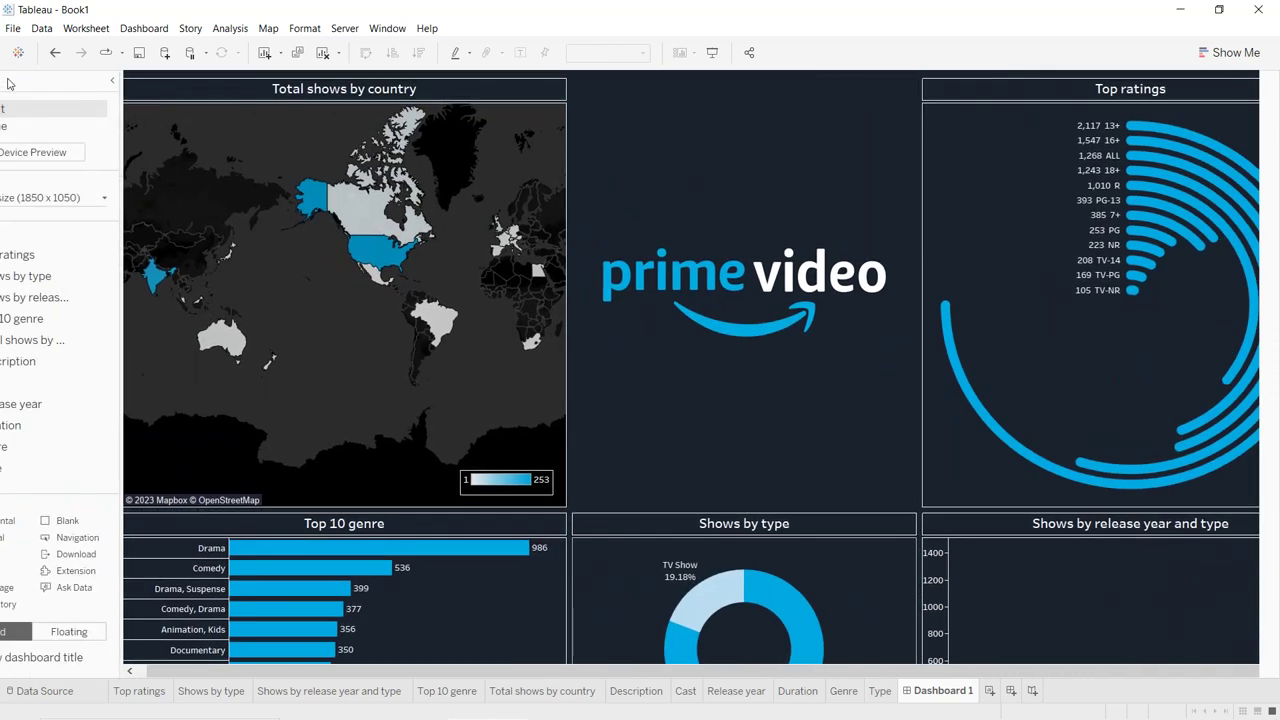
# - Place the Description sheet above the logo with its title hidden, and add the Cast sheet above Description
pyautogui.moveTo(72, 368); pyautogui.dragTo(760, 153)
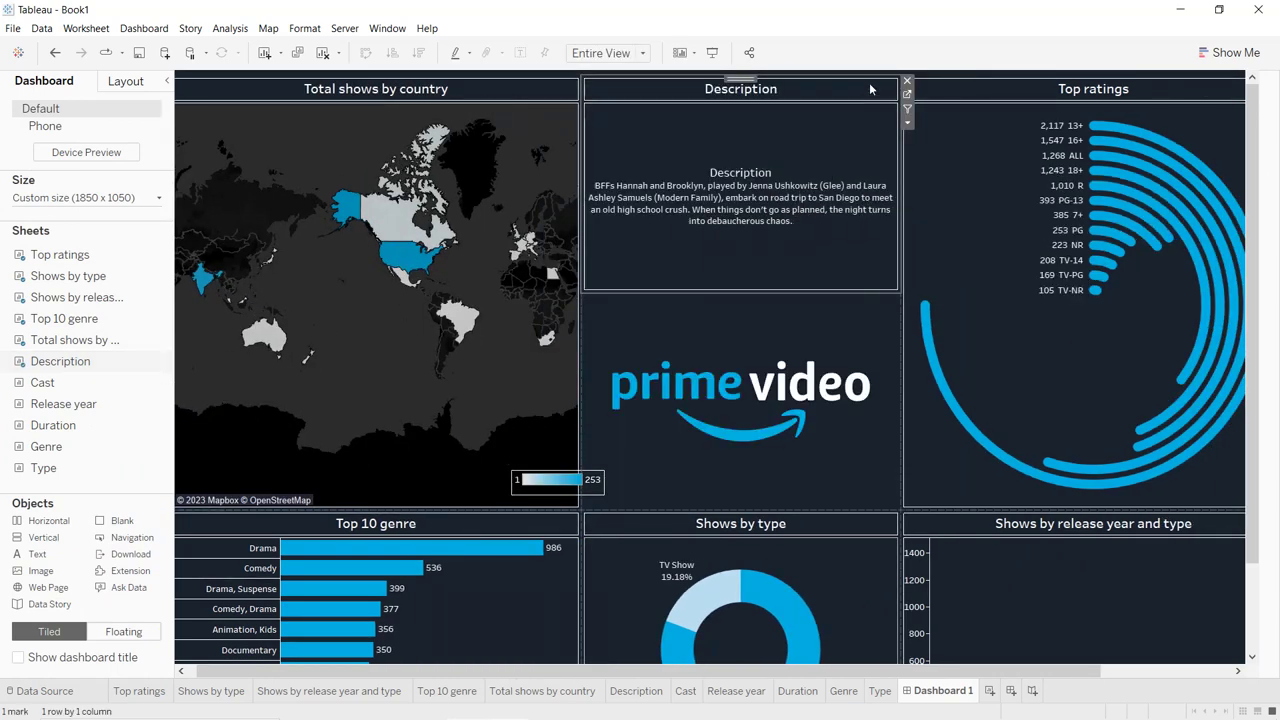
pyautogui.rightClick(802, 93)
pyautogui.click(834, 127)
pyautogui.moveTo(72, 383)
pyautogui.moveTo(72, 383); pyautogui.dragTo(732, 148)
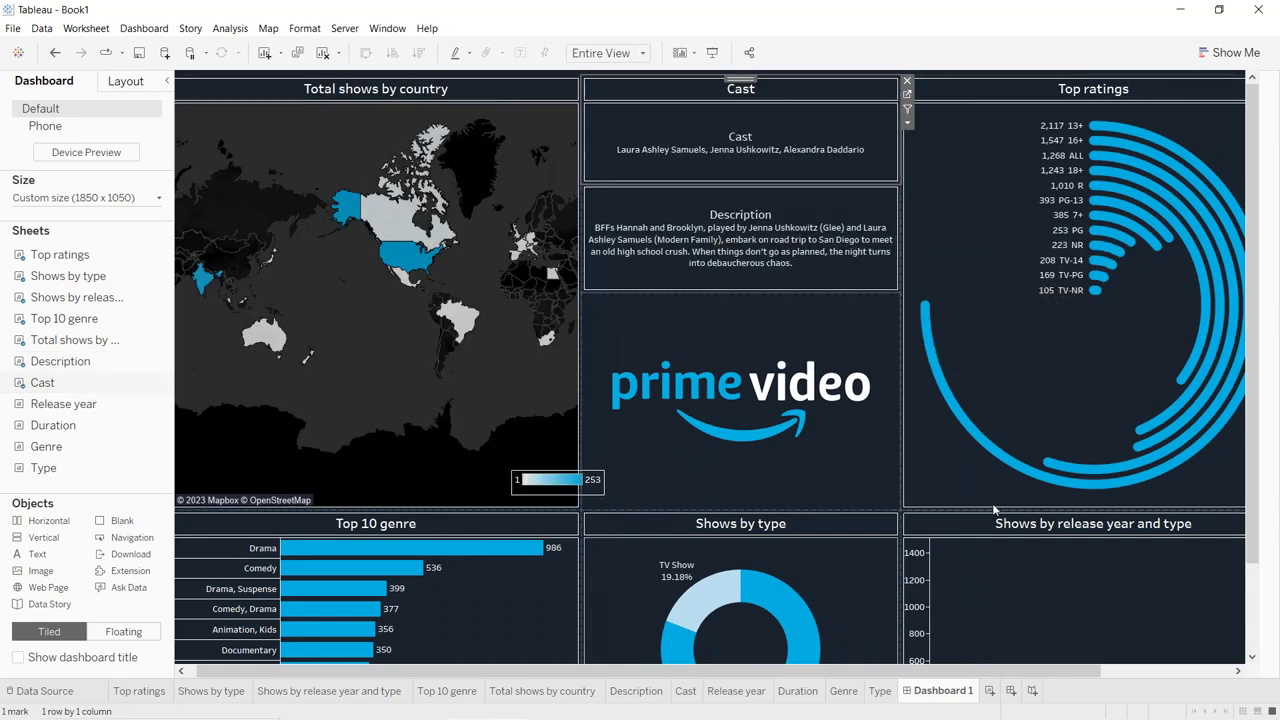
# - Move the Title filter above the Cast sheet in the dashboard's middle column
pyautogui.moveTo(700, 670); pyautogui.dragTo(1258, 641)
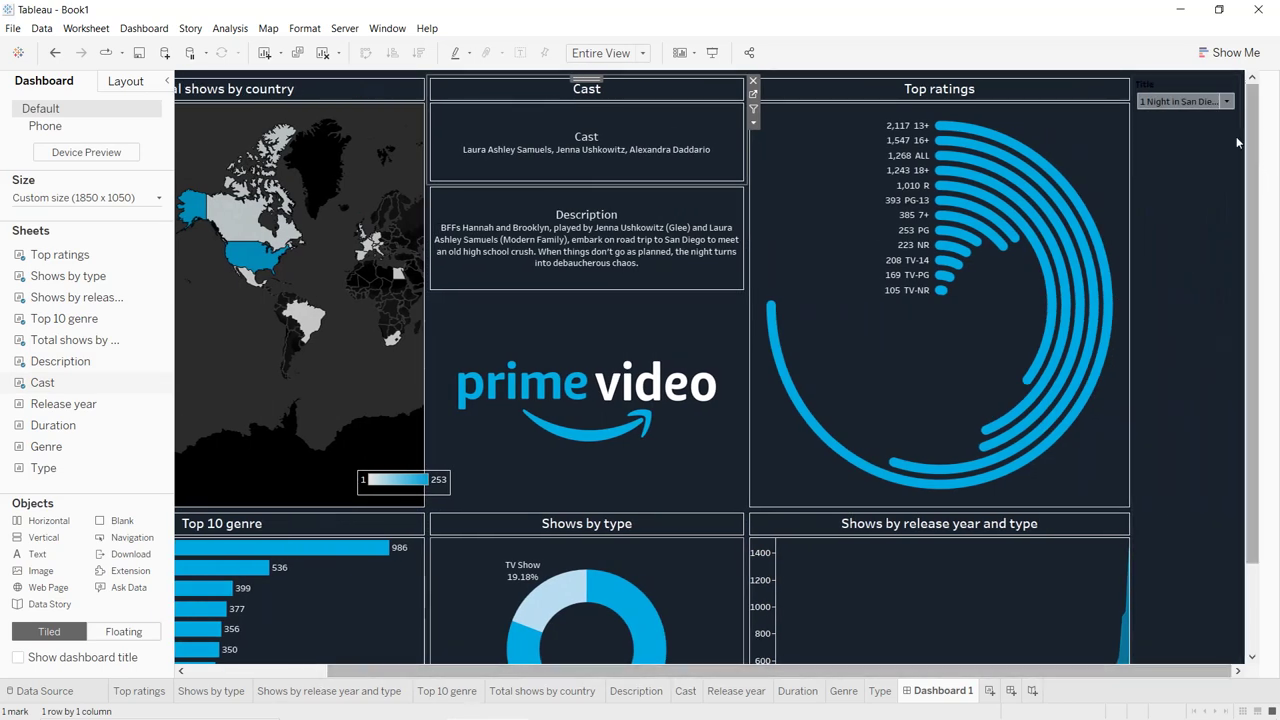
pyautogui.click(1187, 80)
pyautogui.moveTo(1165, 86); pyautogui.dragTo(603, 106)
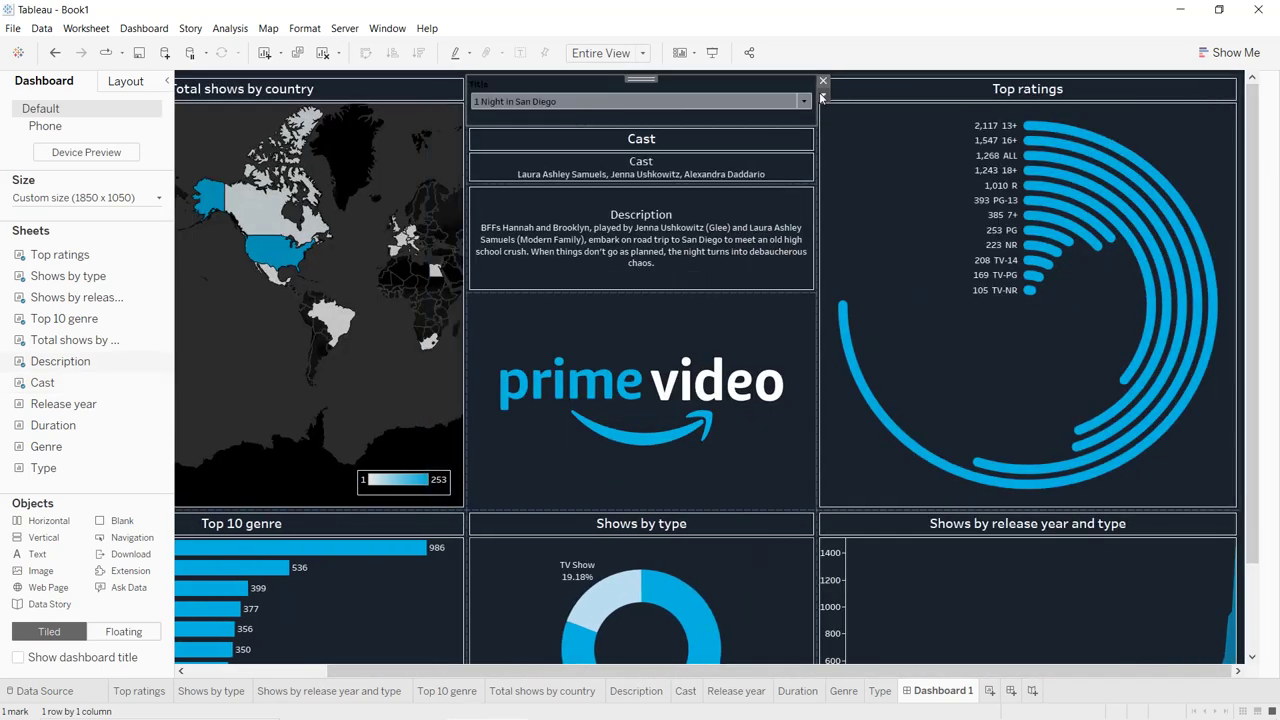
# - Format the Title filter's heading as white, 12-point, center-aligned text
pyautogui.click(823, 95)
pyautogui.click(848, 150)
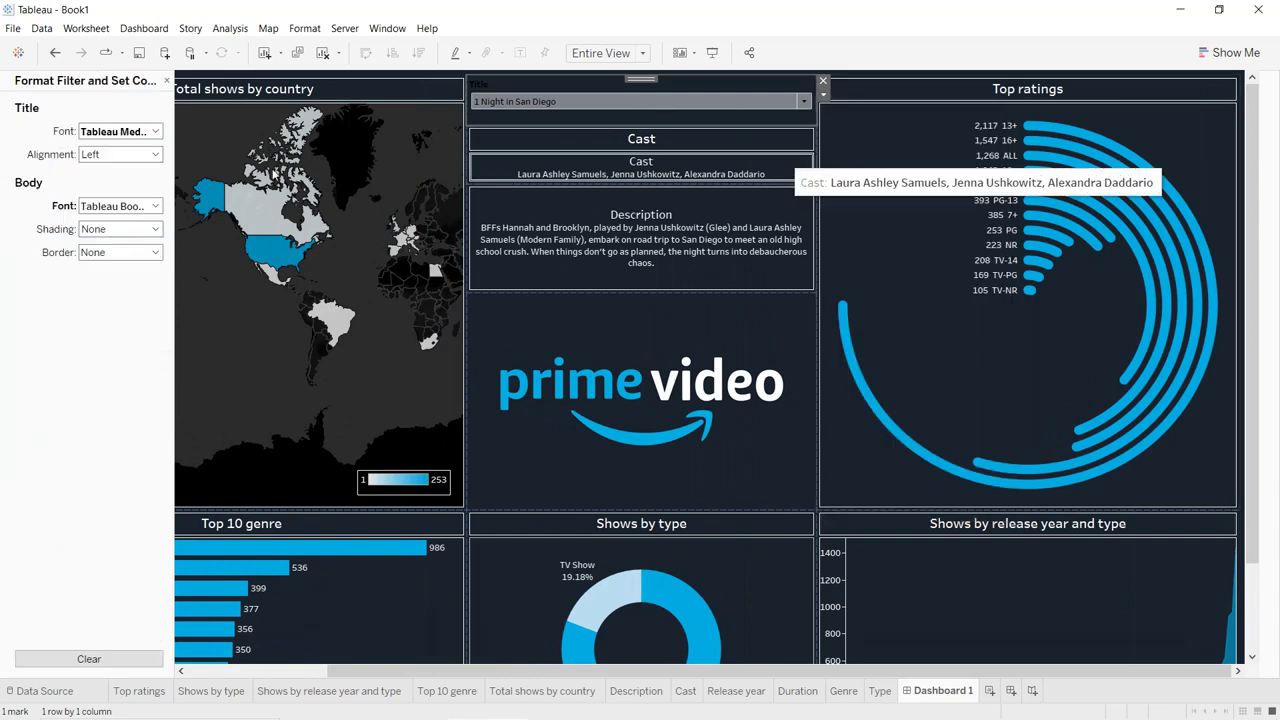
pyautogui.click(107, 133)
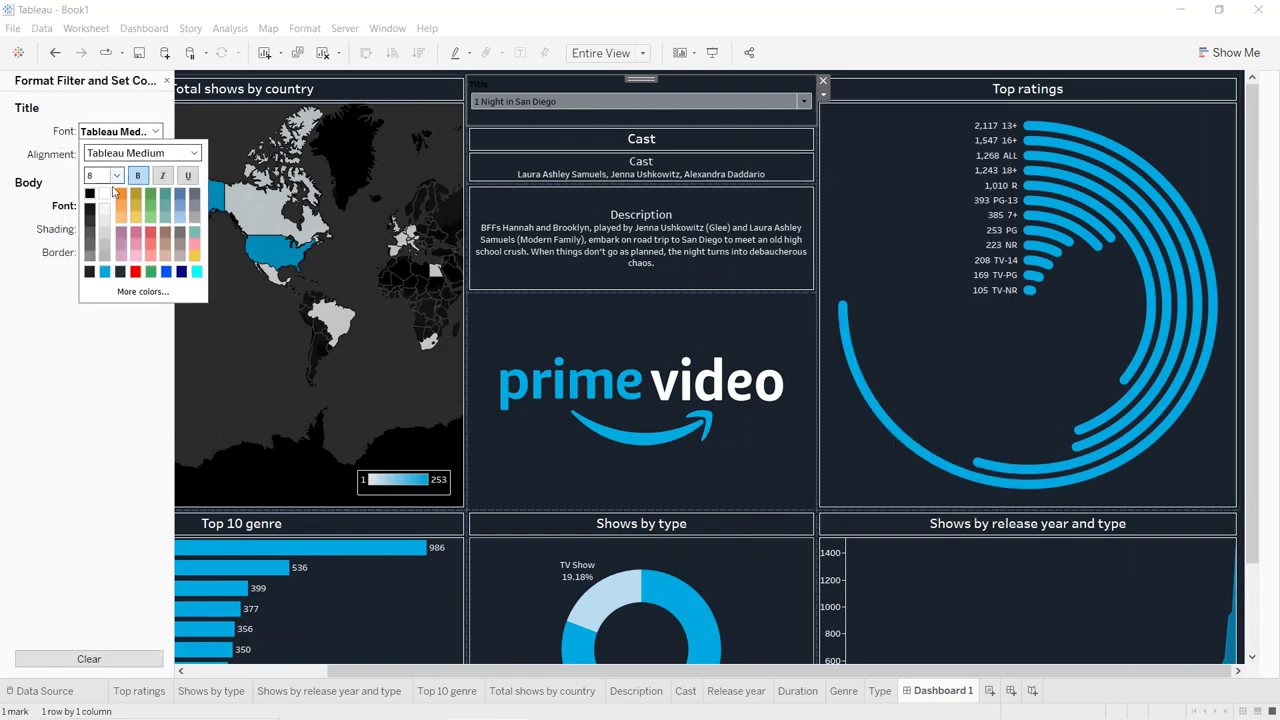
pyautogui.click(57, 160)
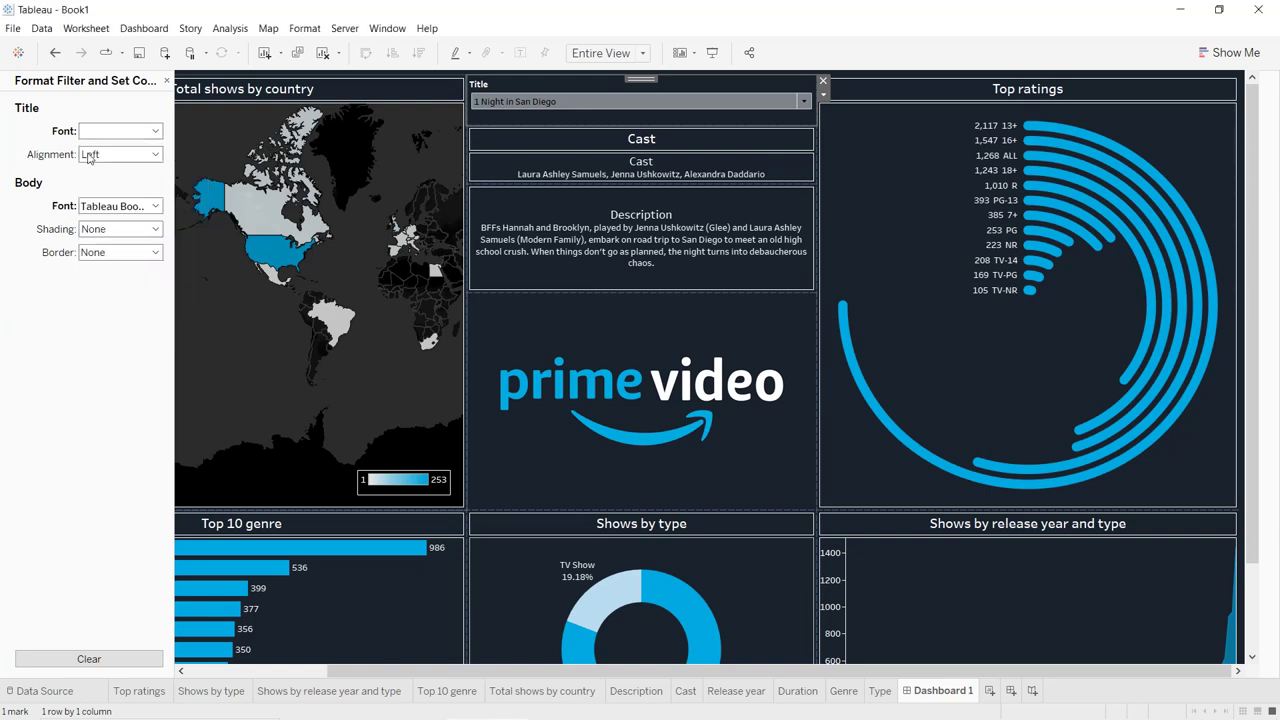
pyautogui.click(100, 156)
pyautogui.click(88, 181)
pyautogui.click(111, 131)
pyautogui.click(115, 176)
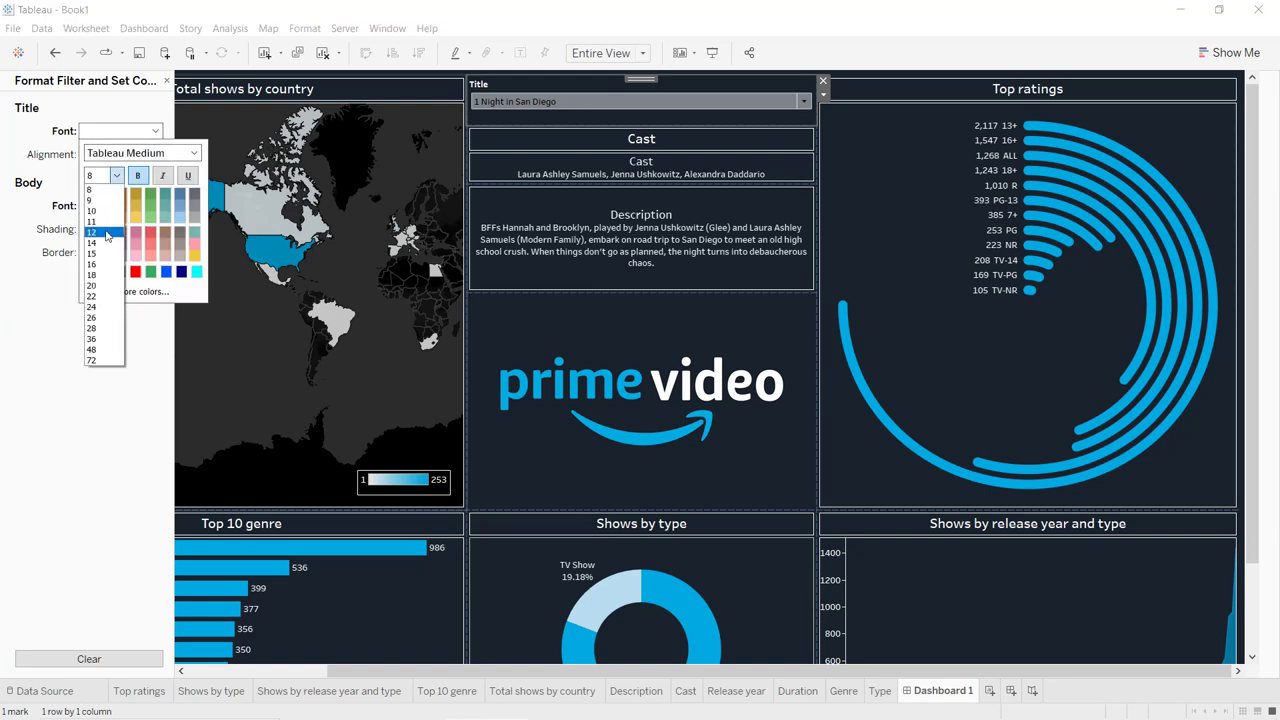
pyautogui.click(92, 232)
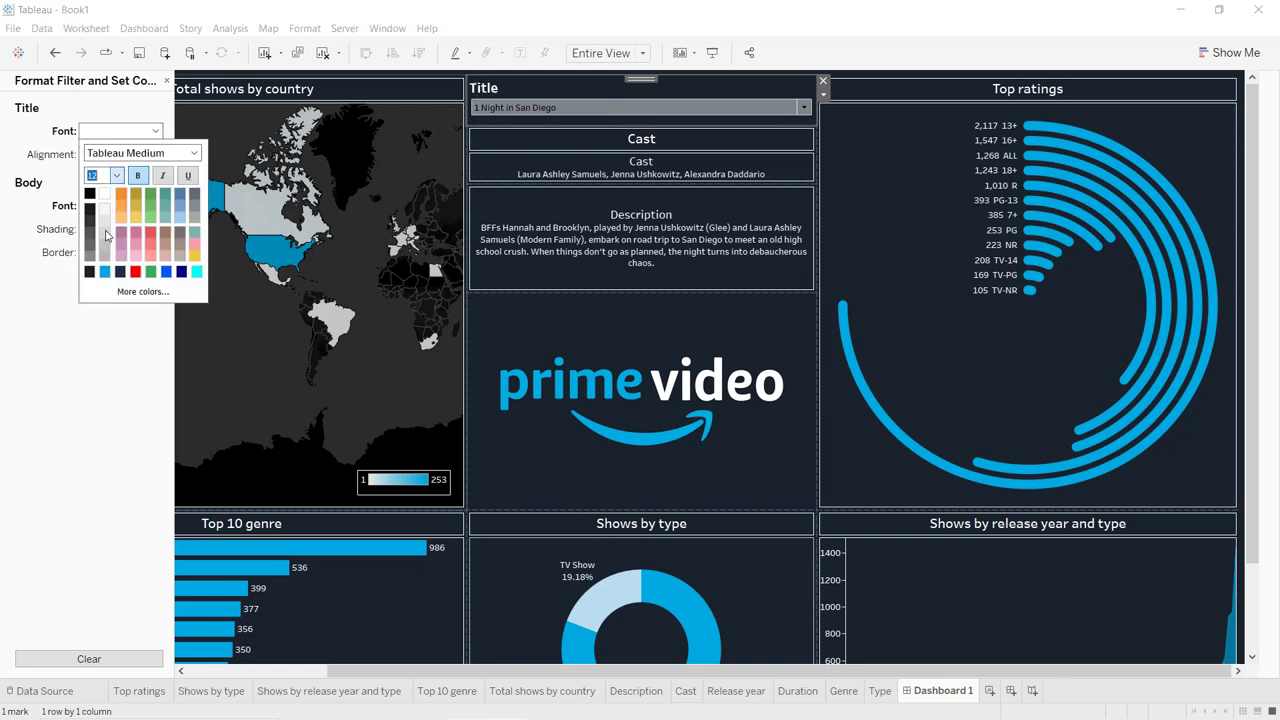
pyautogui.click(28, 182)
pyautogui.click(118, 166)
pyautogui.click(100, 169)
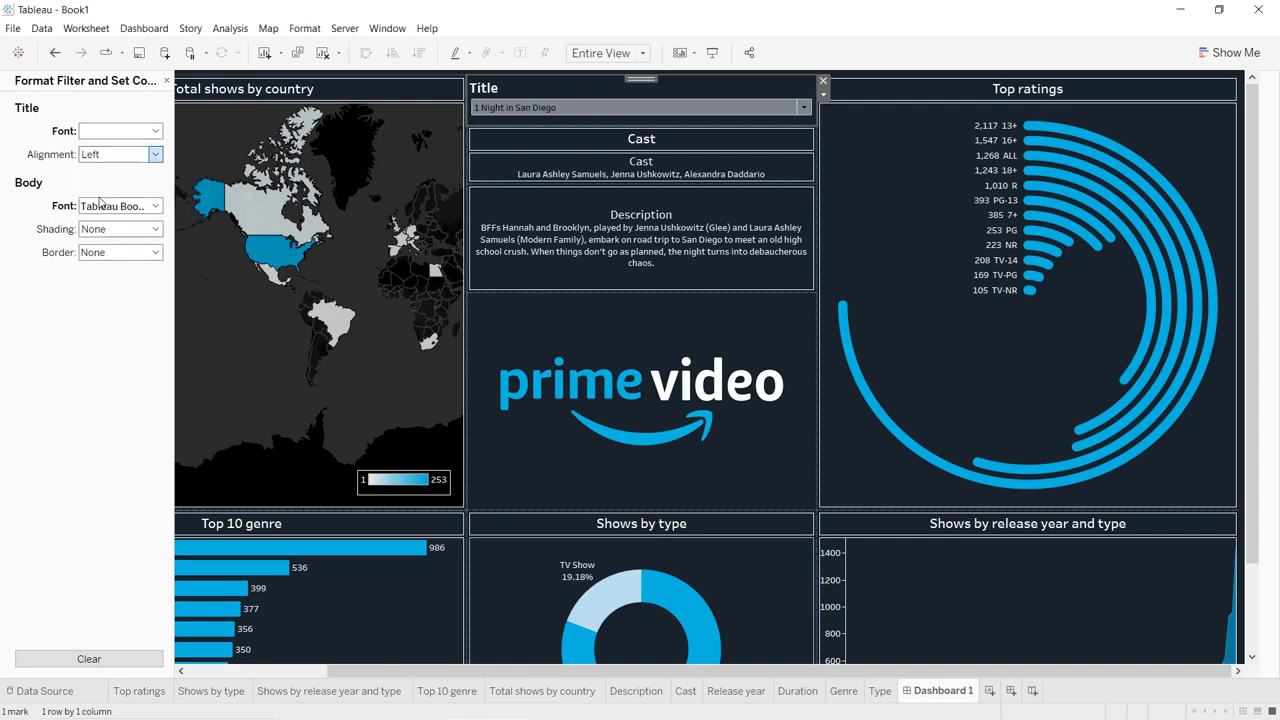
# - Give the Title filter's body white text and a thin white border
pyautogui.click(116, 208)
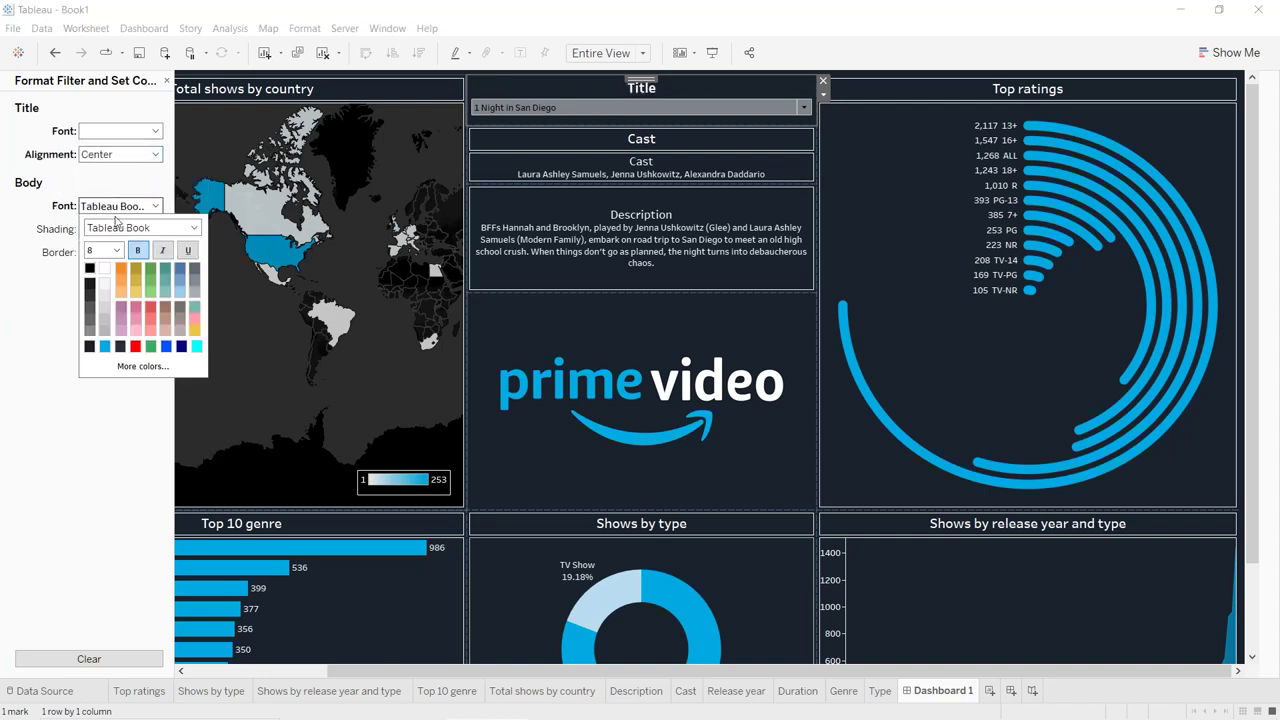
pyautogui.click(105, 275)
pyautogui.click(110, 256)
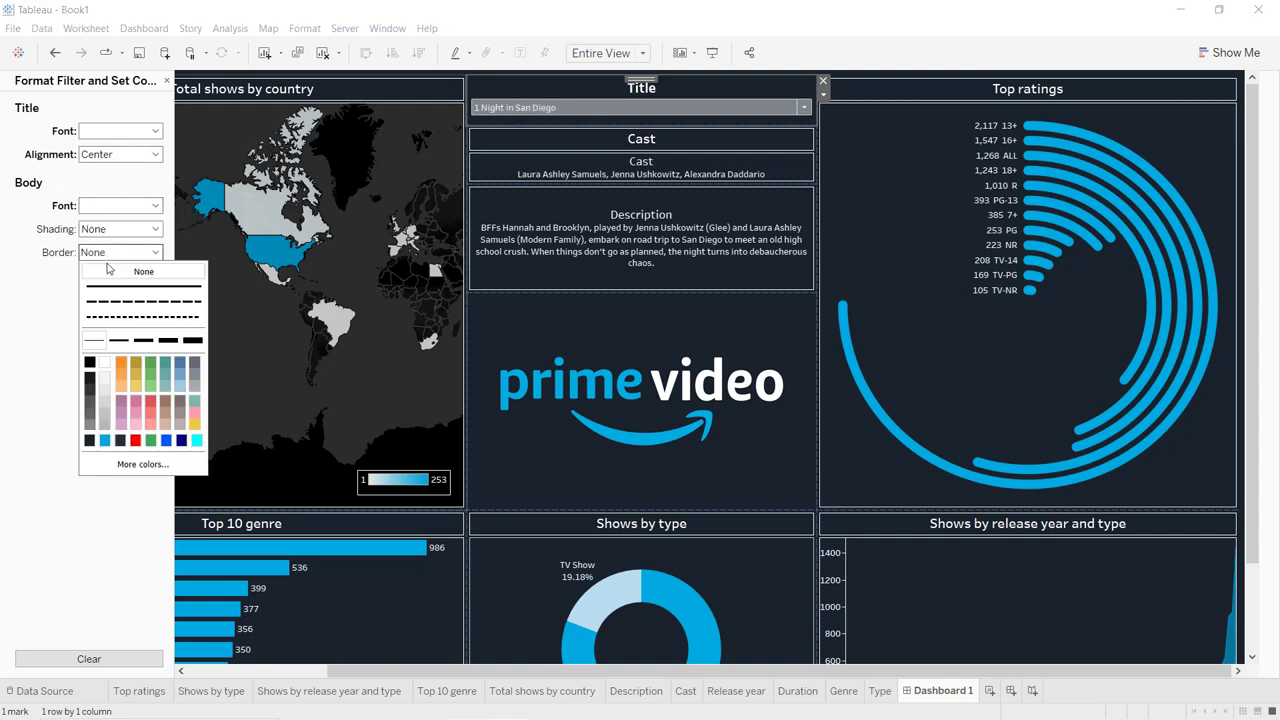
pyautogui.click(94, 341)
pyautogui.click(105, 364)
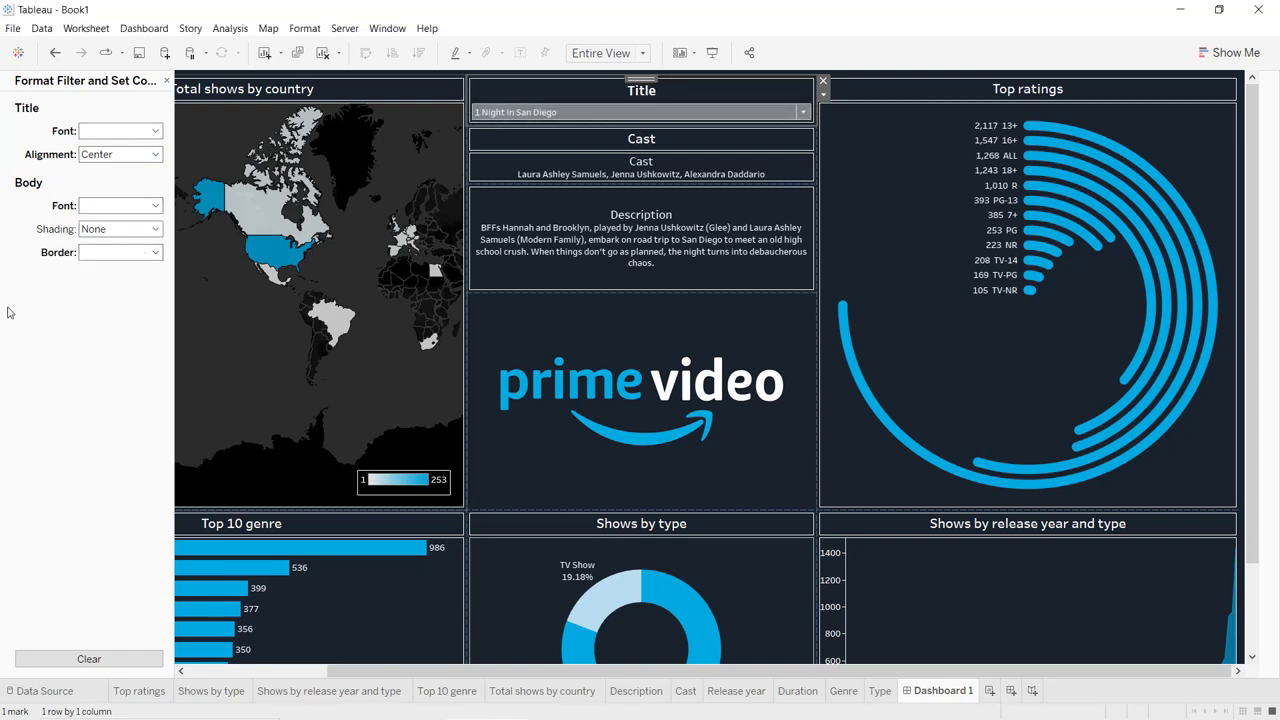
# - Increase the heights of the Description and Cast sheets and hide the Cast sheet's title
pyautogui.click(660, 301)
pyautogui.moveTo(666, 293); pyautogui.dragTo(667, 314)
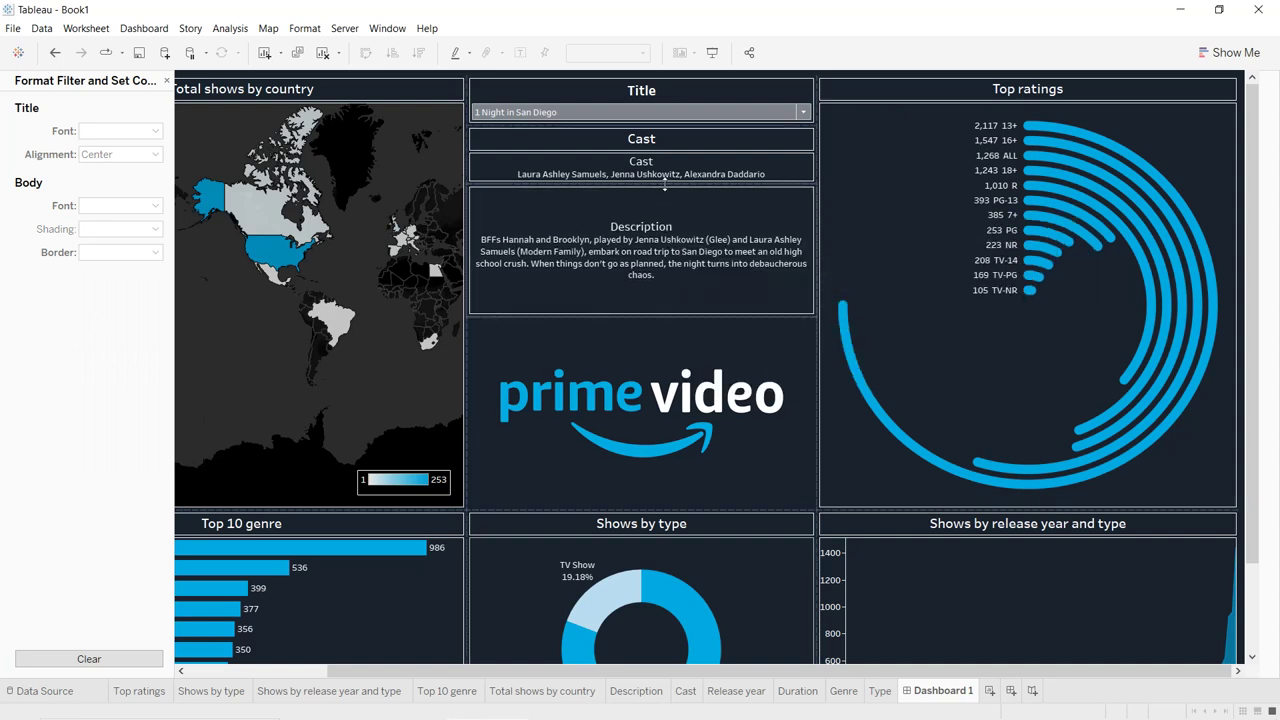
pyautogui.moveTo(664, 207); pyautogui.dragTo(664, 204)
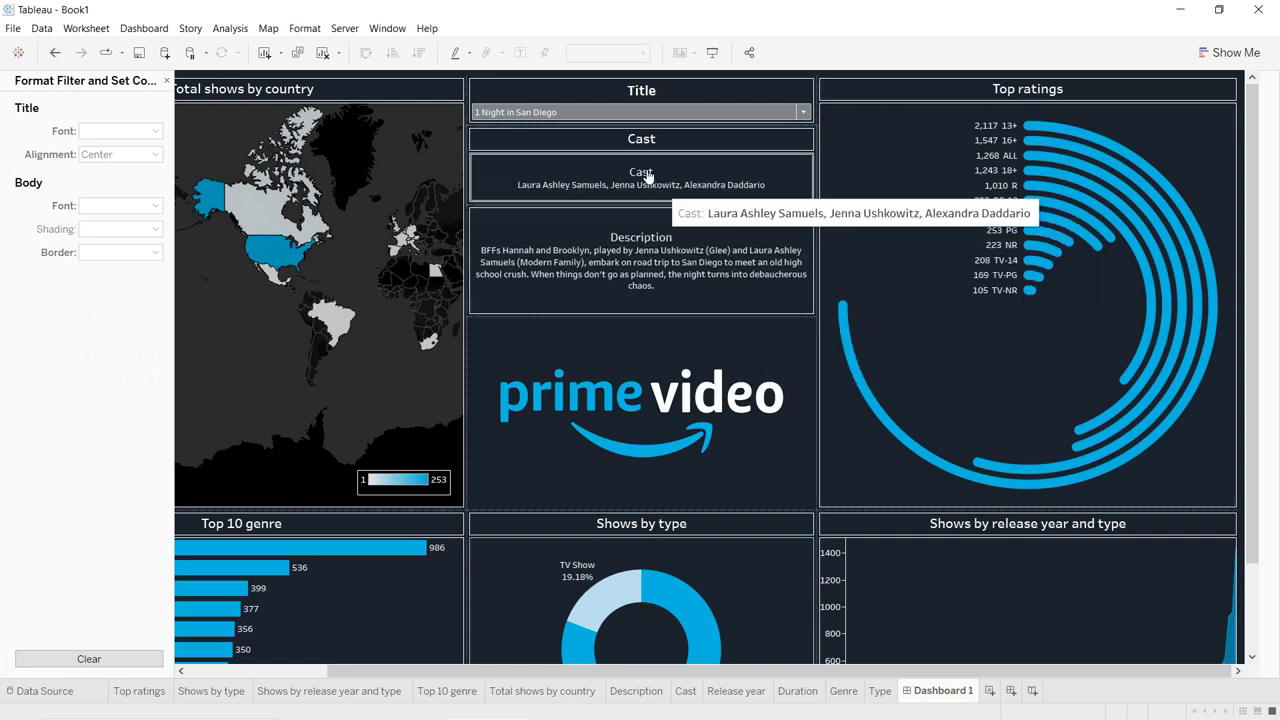
pyautogui.click(642, 143)
pyautogui.rightClick(642, 143)
pyautogui.click(686, 184)
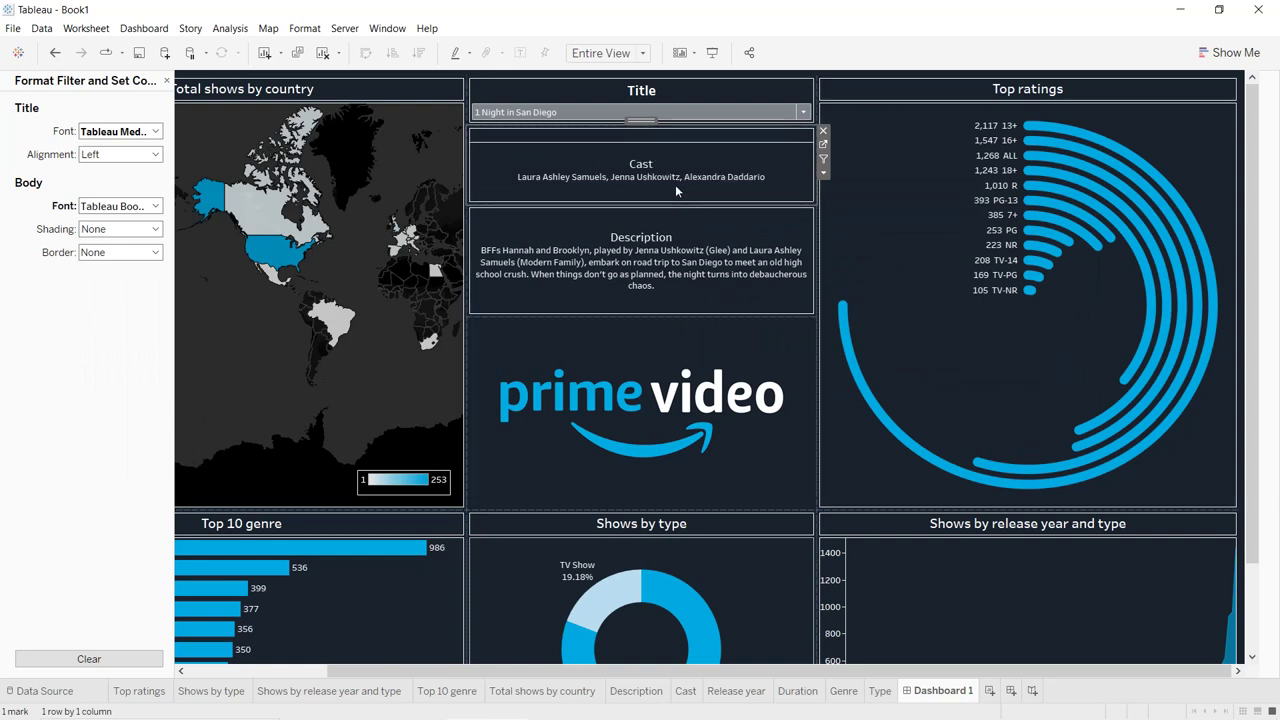
pyautogui.moveTo(670, 204); pyautogui.dragTo(670, 220)
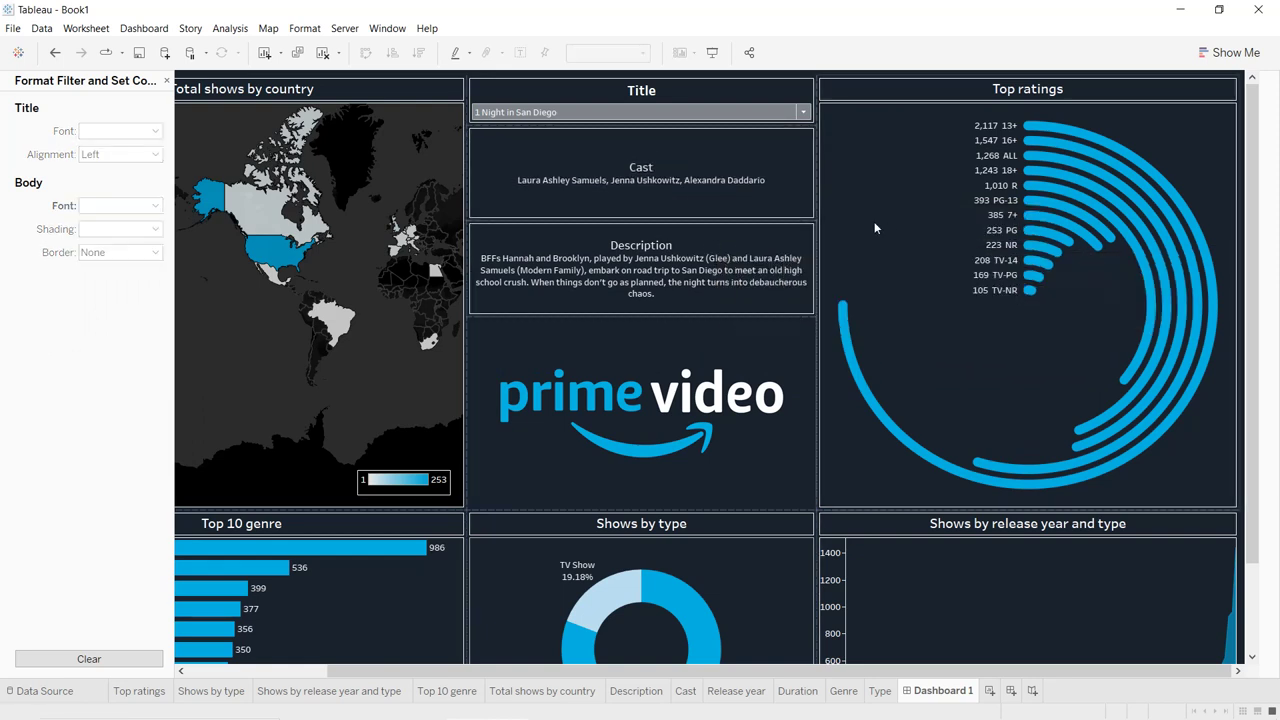
# - Add the Type and Genre sheets side by side above the map, and Release year and Duration side by side above Top ratings
pyautogui.click(168, 82)
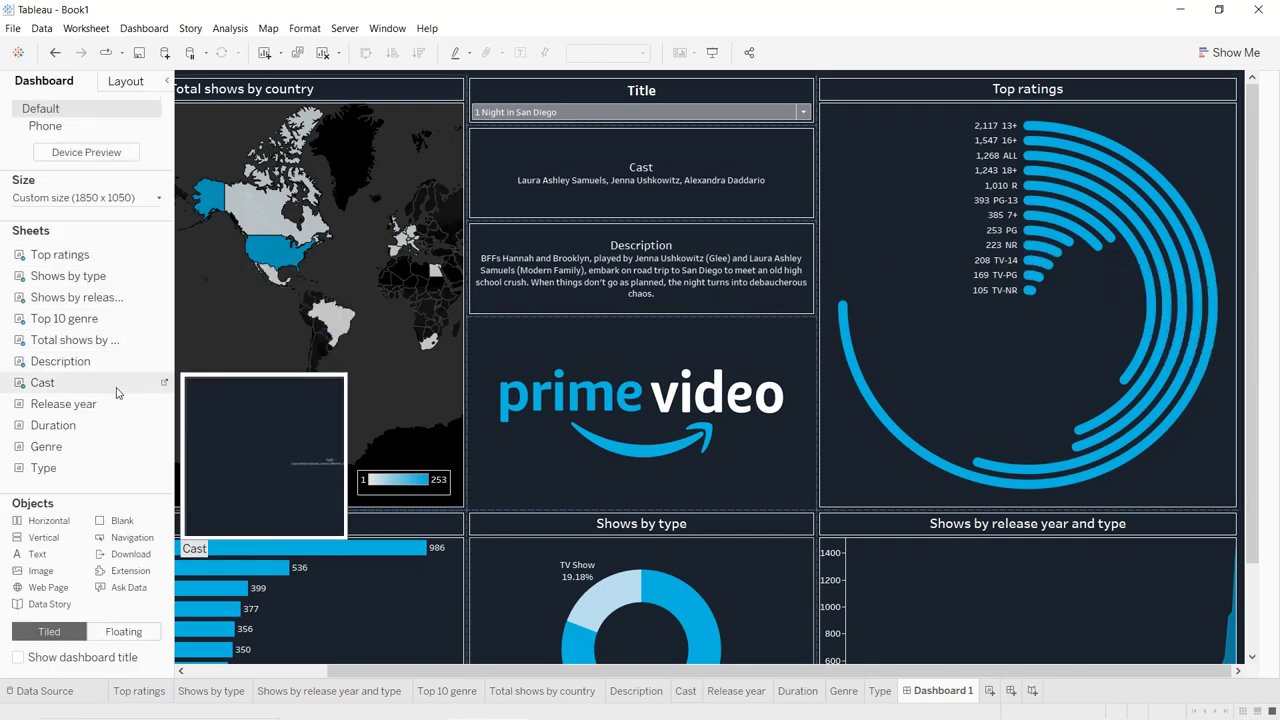
pyautogui.moveTo(60, 467); pyautogui.dragTo(233, 146)
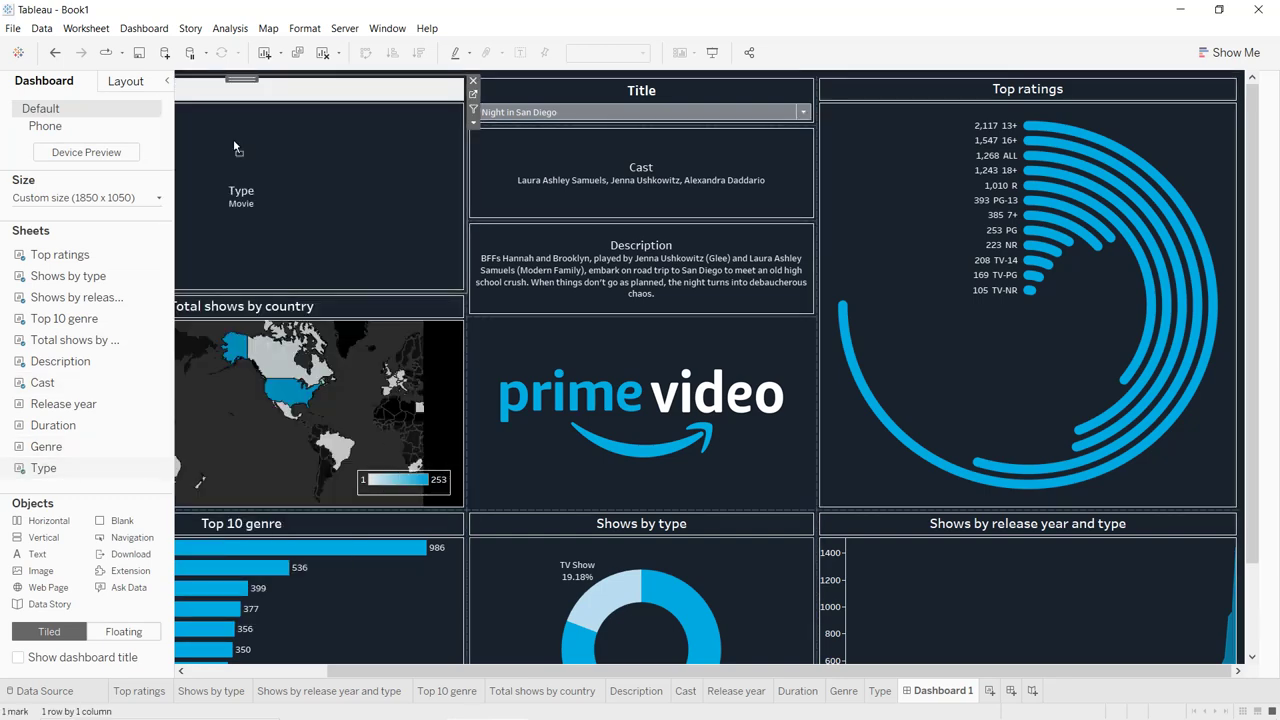
pyautogui.moveTo(71, 456); pyautogui.dragTo(345, 183)
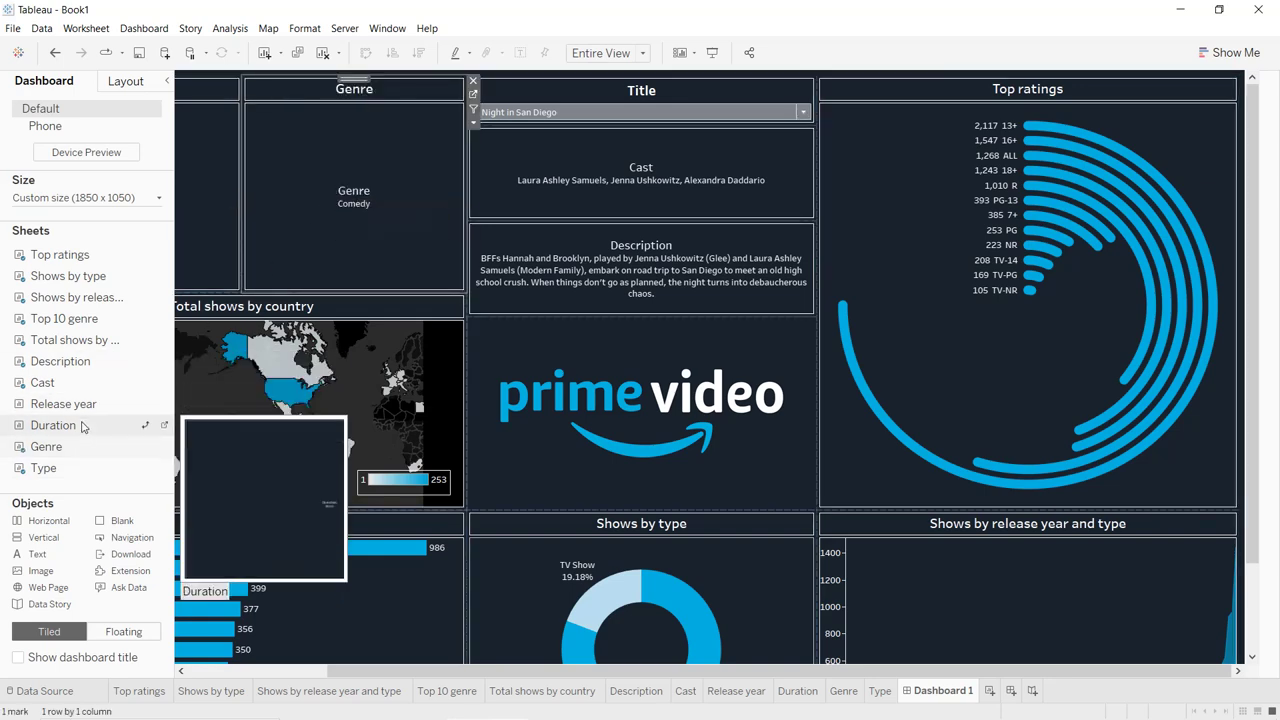
pyautogui.moveTo(55, 425)
pyautogui.mouseDown()
pyautogui.moveTo(350, 180)
pyautogui.moveTo(872, 83)
pyautogui.moveTo(961, 121)
pyautogui.mouseUp()
pyautogui.moveTo(63, 404); pyautogui.dragTo(914, 135)
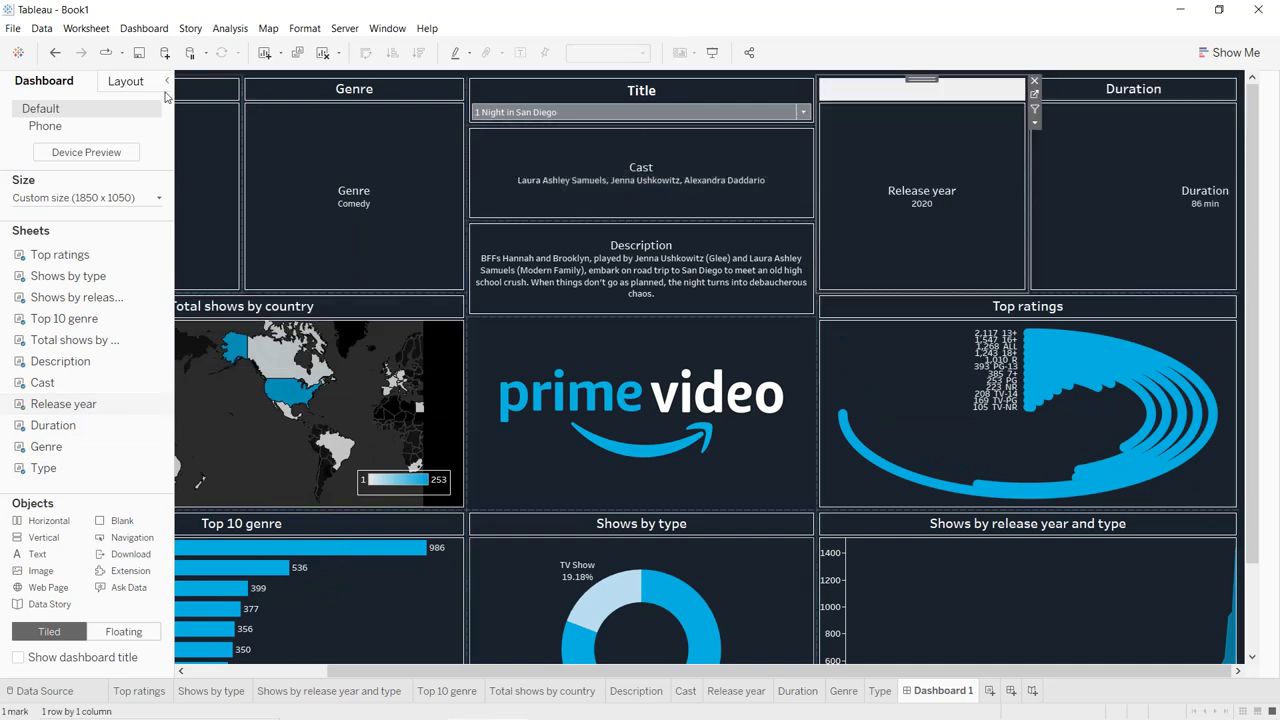